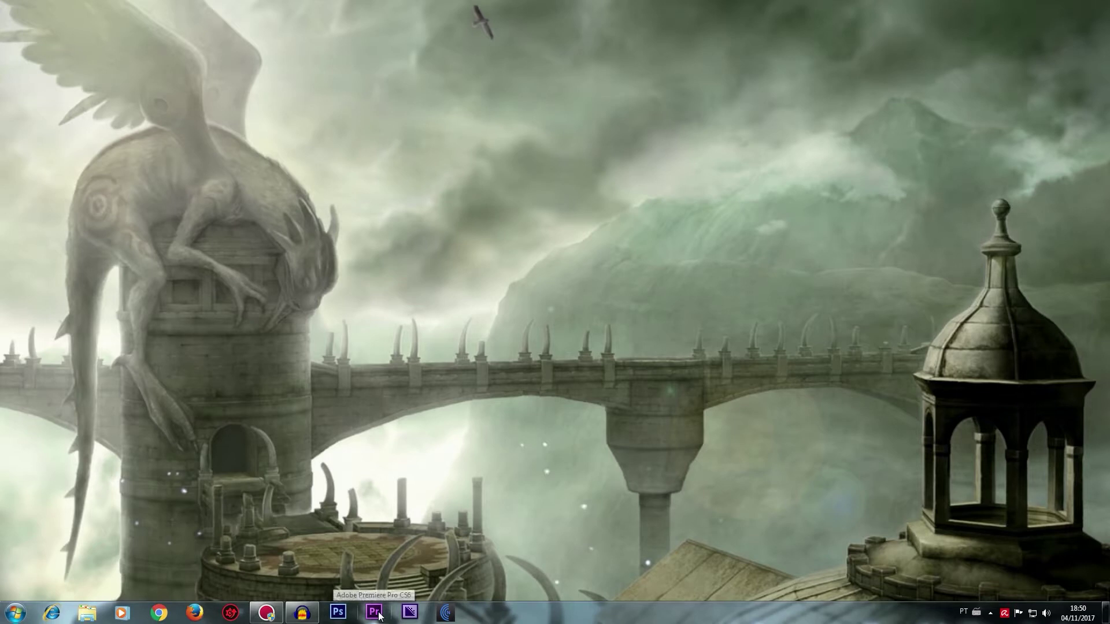
Step: Bring Audacity and the Action! recorder window forward, then start Premiere Pro CS6
mouse_move(271, 611)
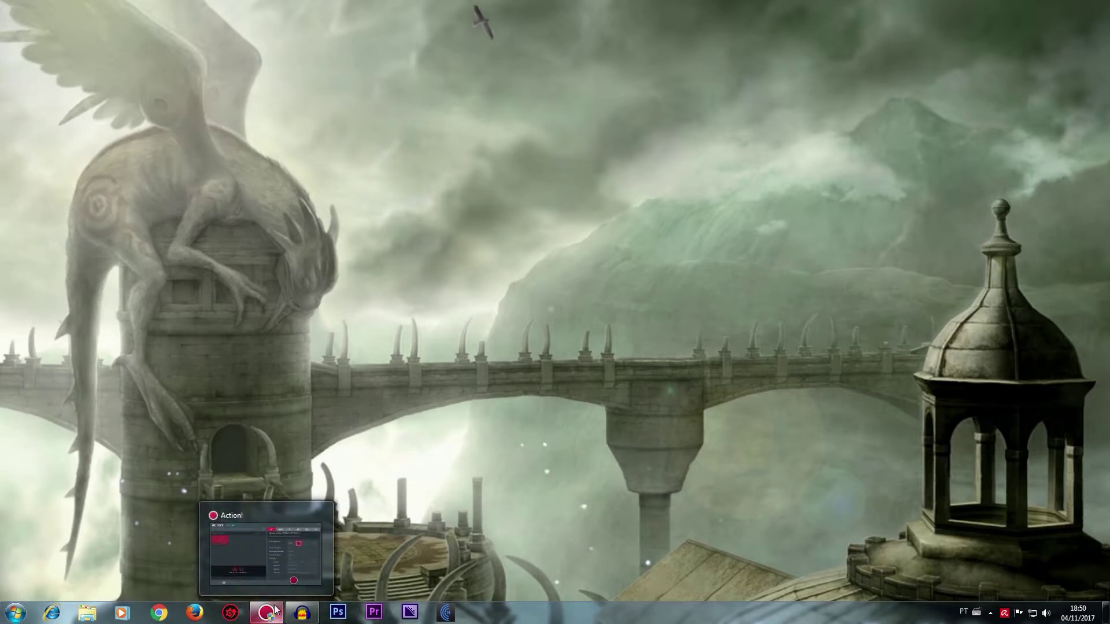
left_click(302, 612)
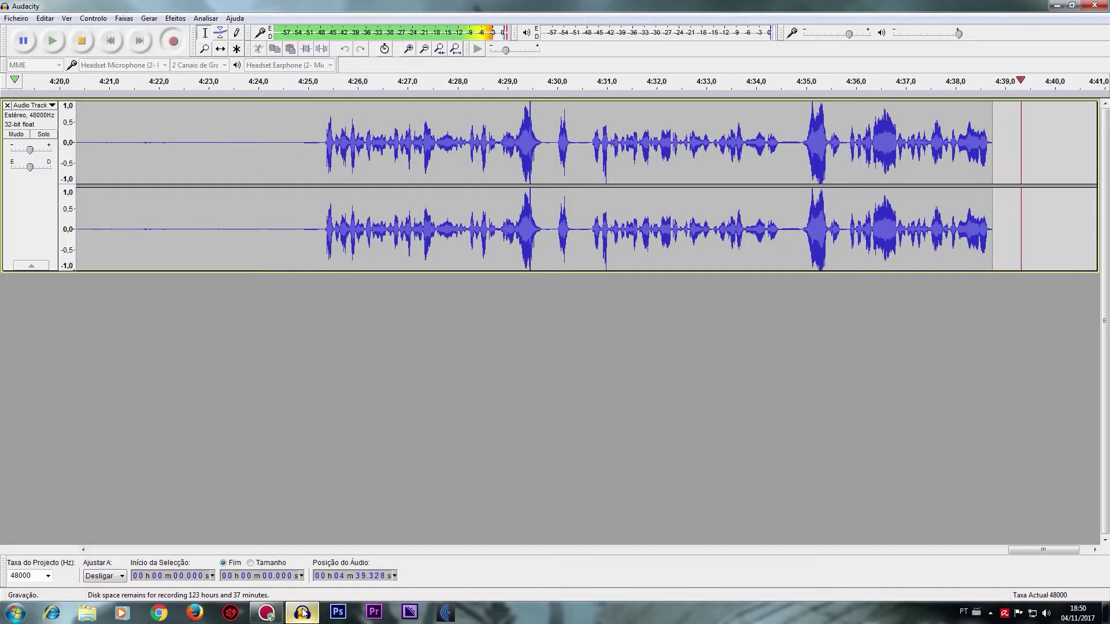
left_click(267, 614)
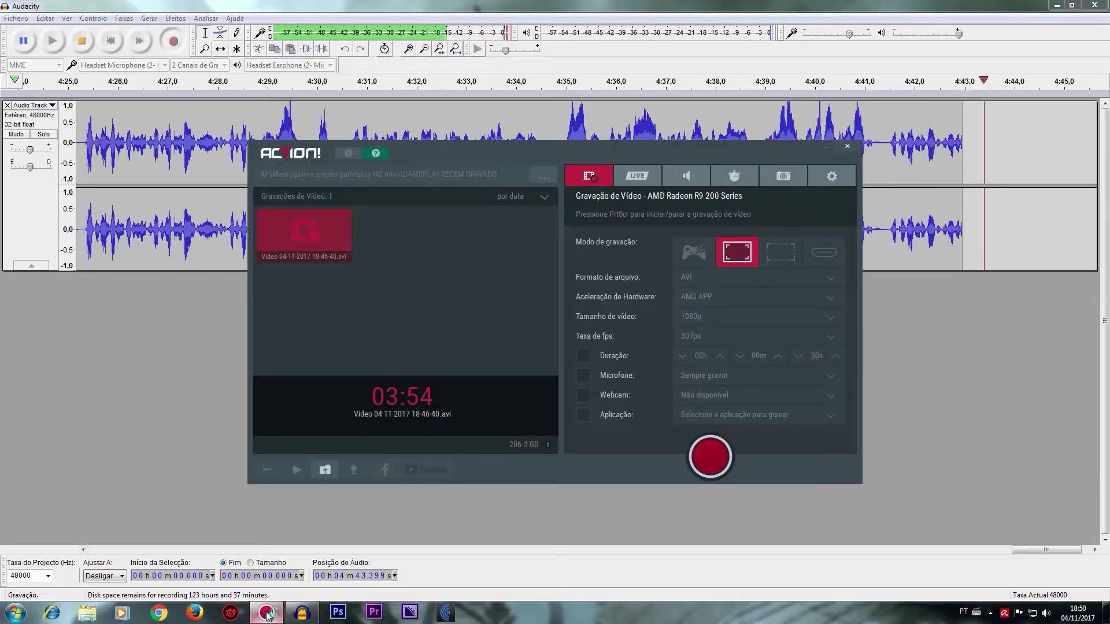
mouse_move(296, 616)
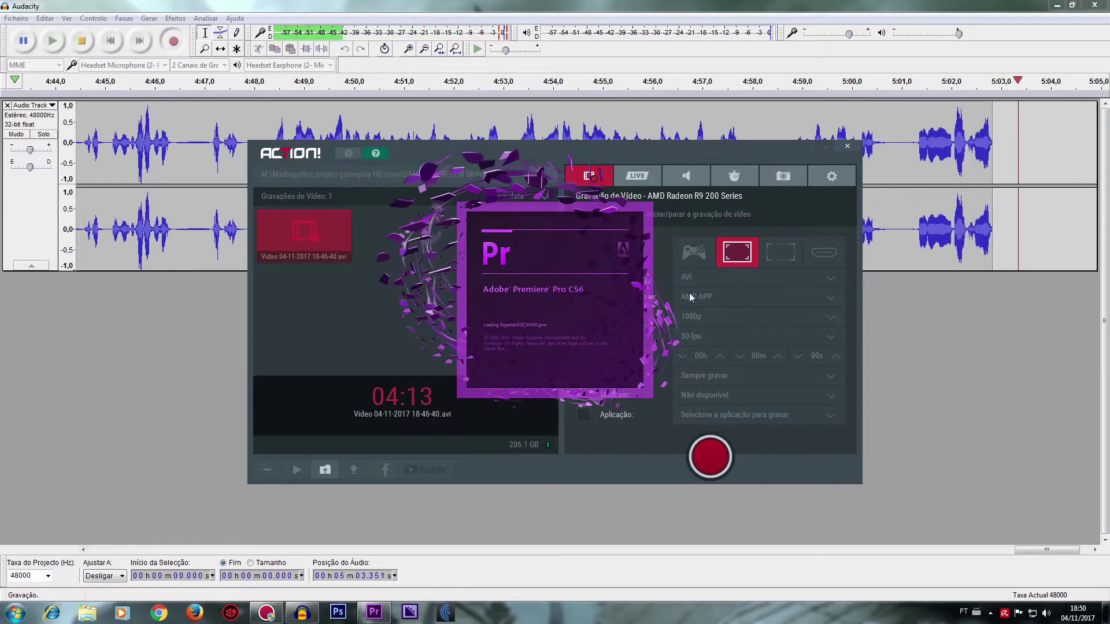
left_click(826, 148)
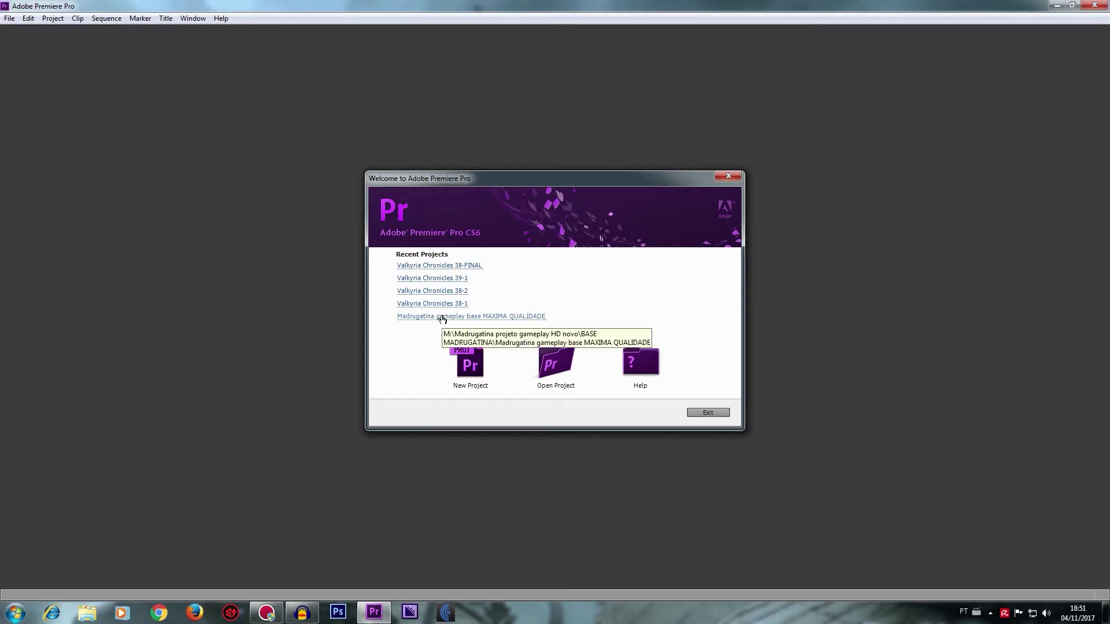
Step: Open the recent project 'Madrugatina gameplay base MAXIMA QUALIDADE' and select its opening and MADRUGATINA ENCERRAMENTO.mp4 clips
left_click(467, 317)
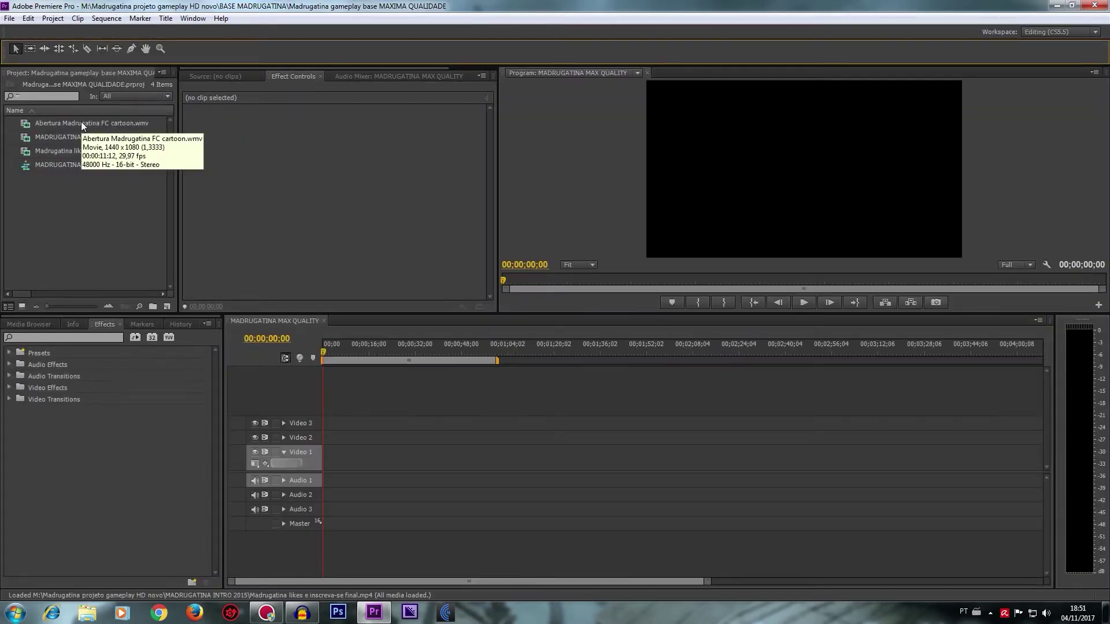
left_click(82, 124)
left_click(63, 136)
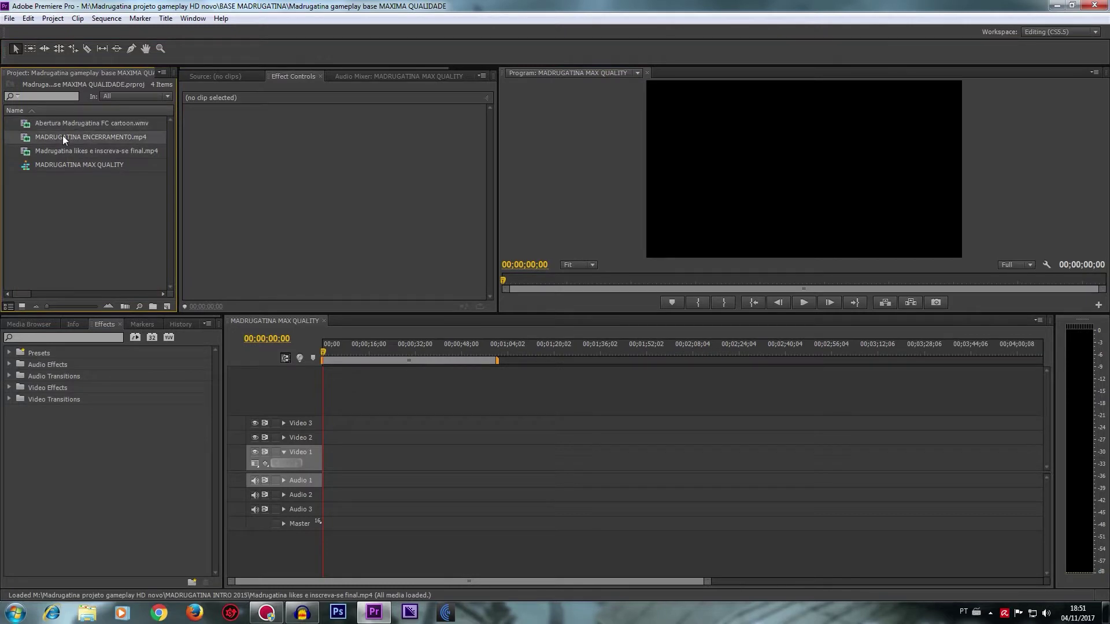
mouse_move(67, 151)
left_mouse_down()
mouse_move(546, 434)
mouse_move(611, 451)
left_mouse_up()
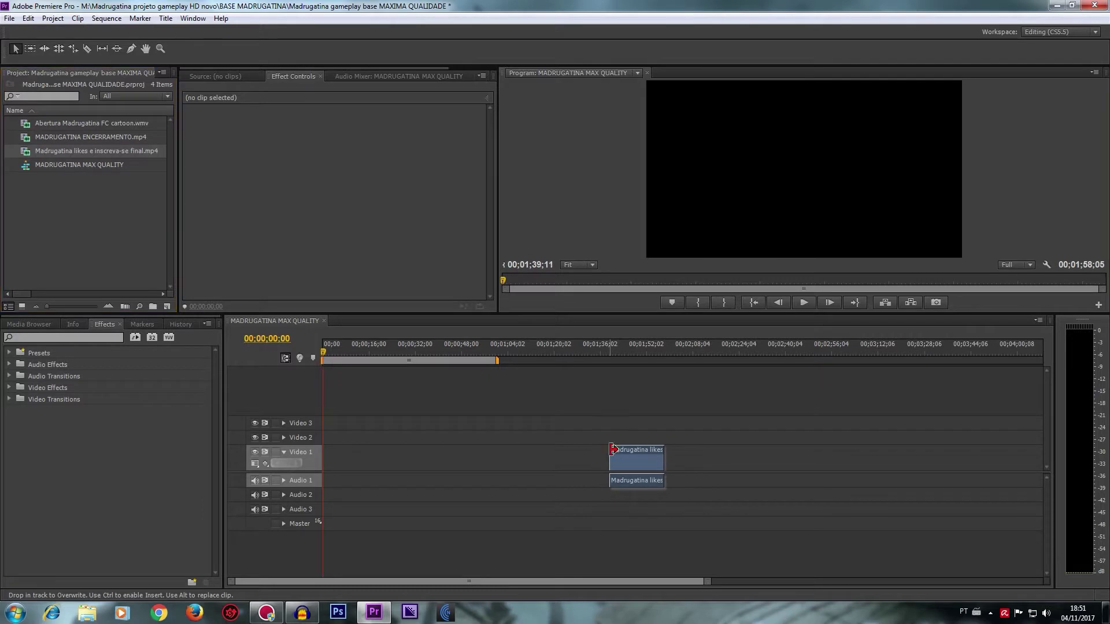
left_click(631, 353)
left_click_drag(630, 354, 614, 355)
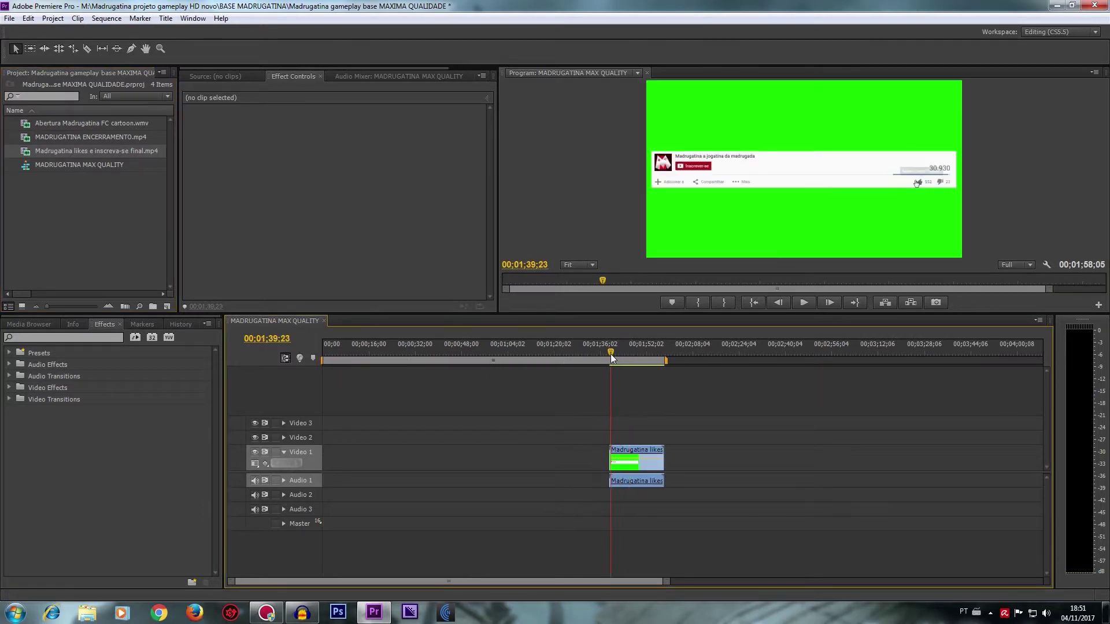
left_click(802, 303)
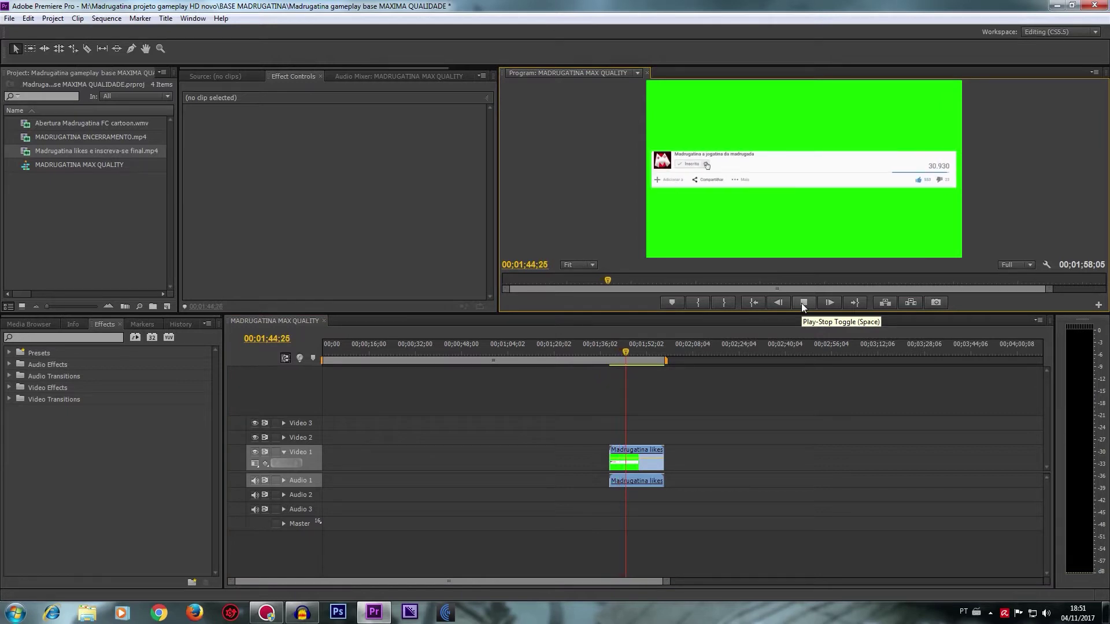
left_click(801, 302)
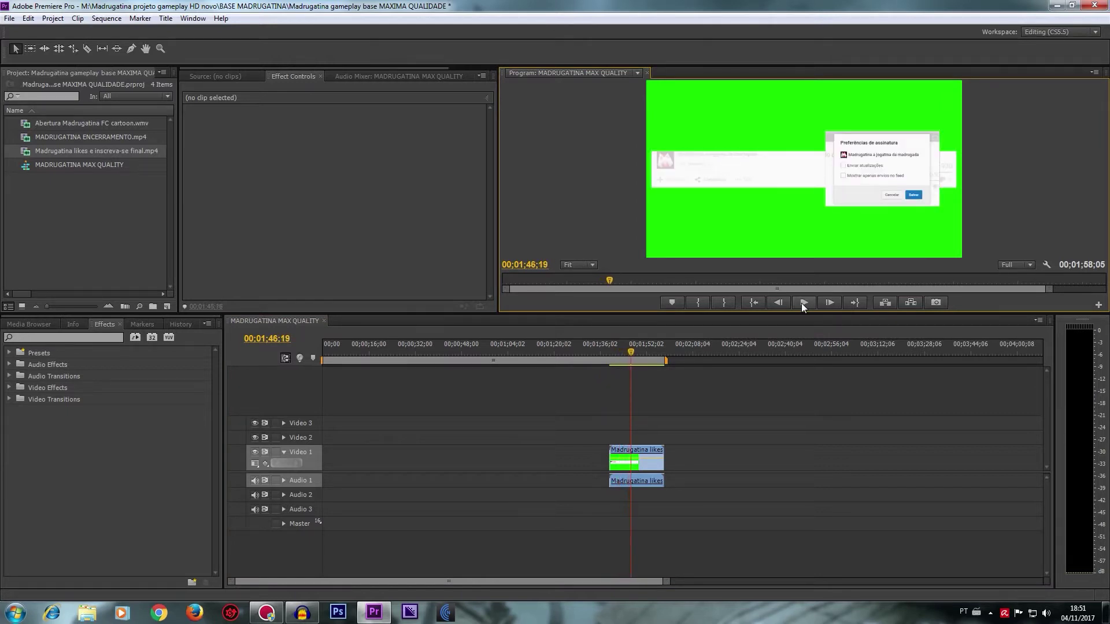
left_click(659, 409)
left_click_drag(658, 409, 639, 494)
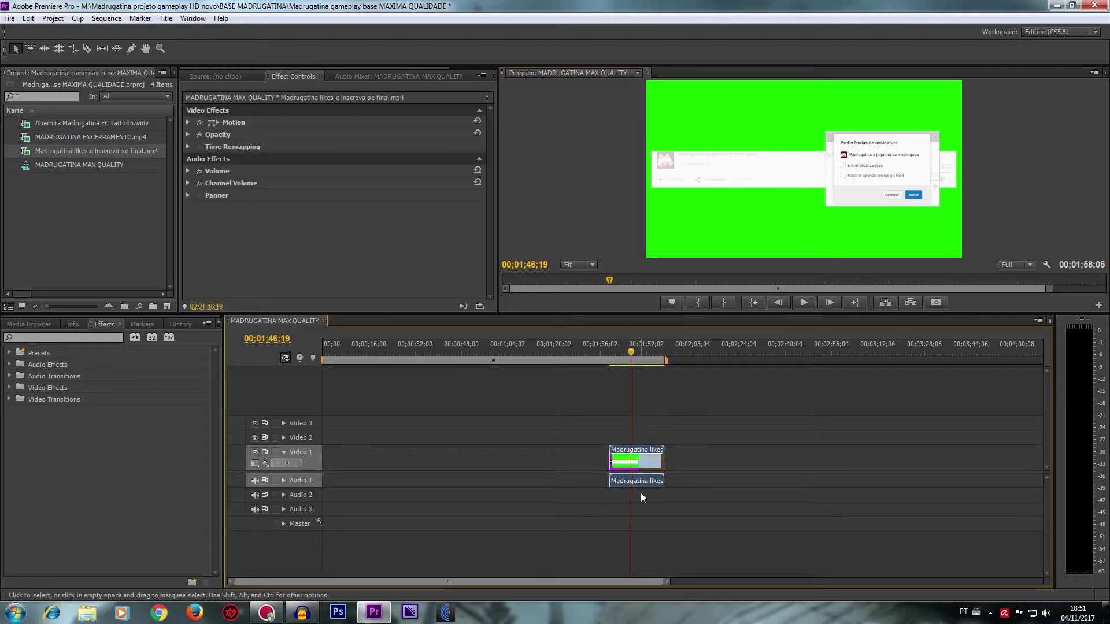
key("Delete")
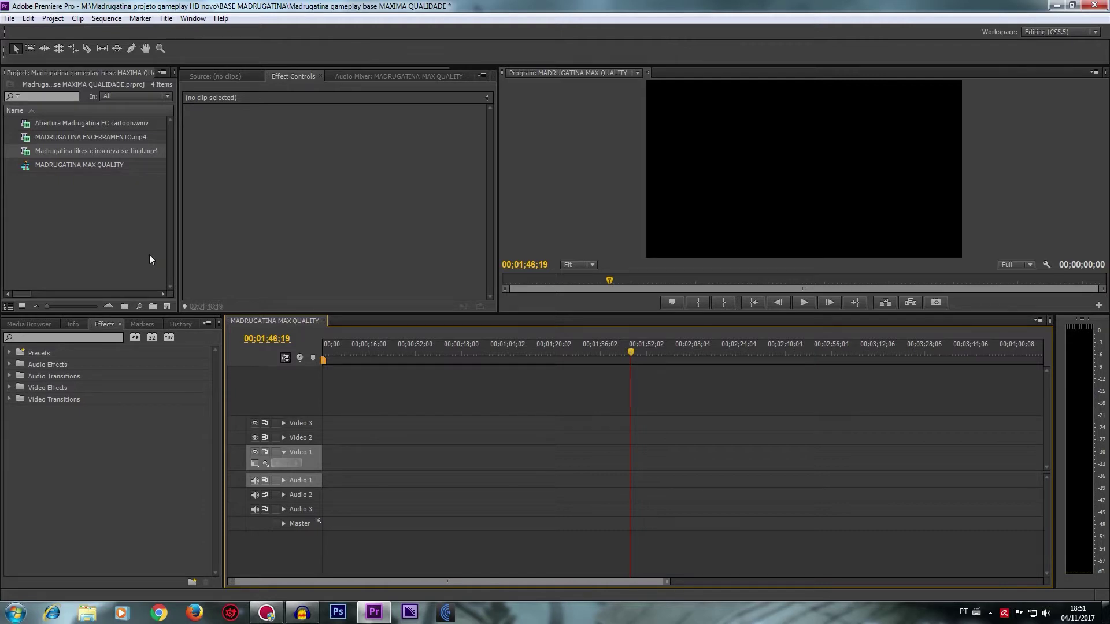
left_click(9, 18)
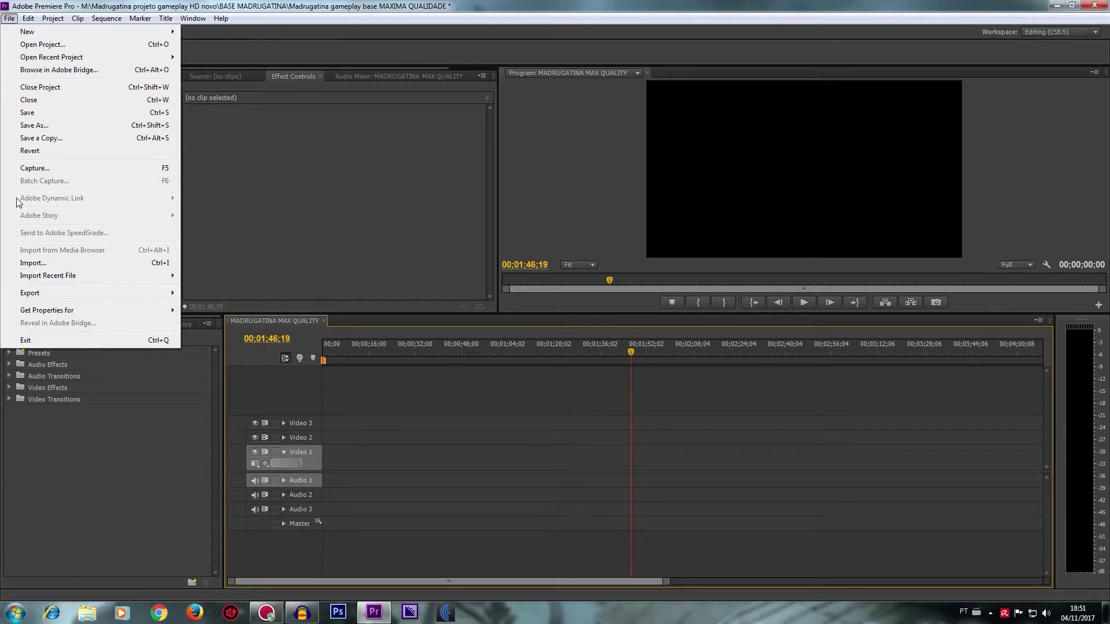
Step: Open the Import dialog from the File menu and go to the Madrugatina HD (M:) drive
left_click(29, 263)
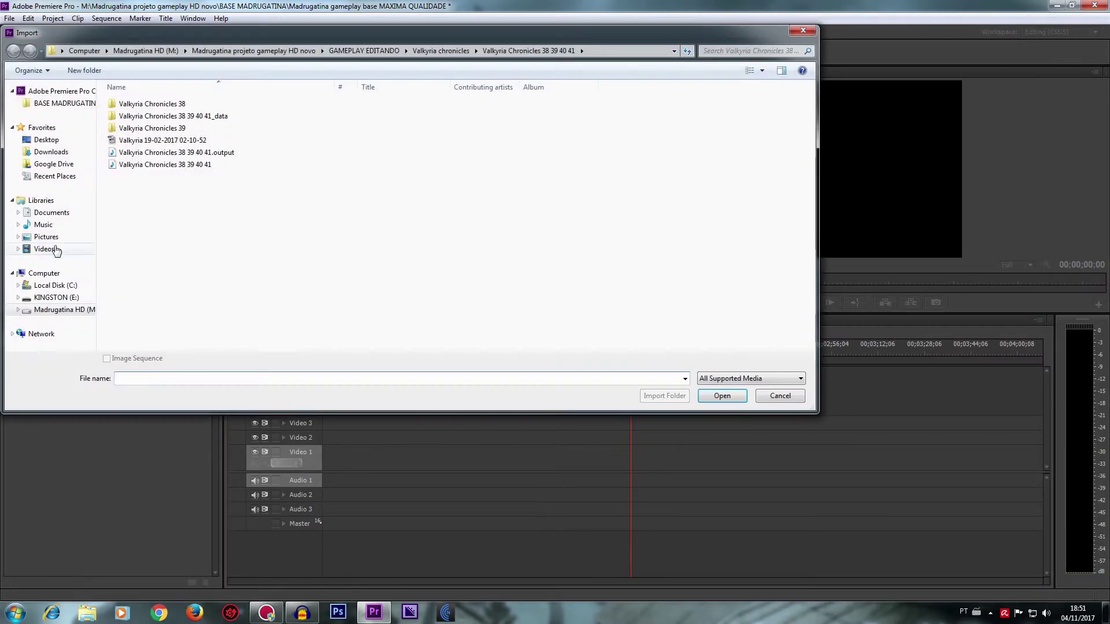
left_click(803, 30)
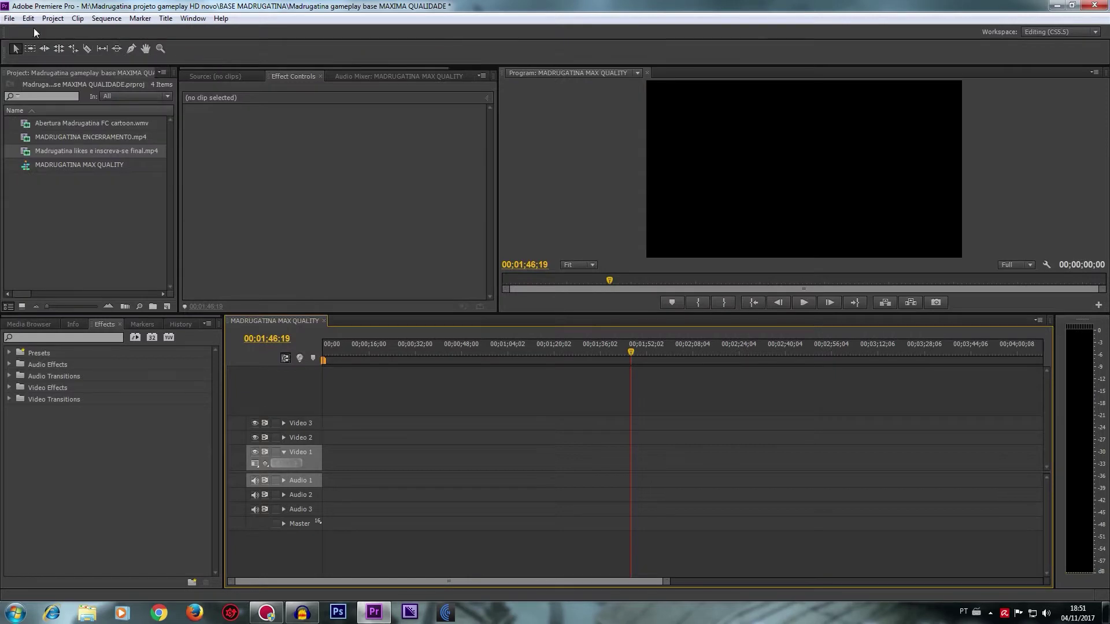
left_click(10, 19)
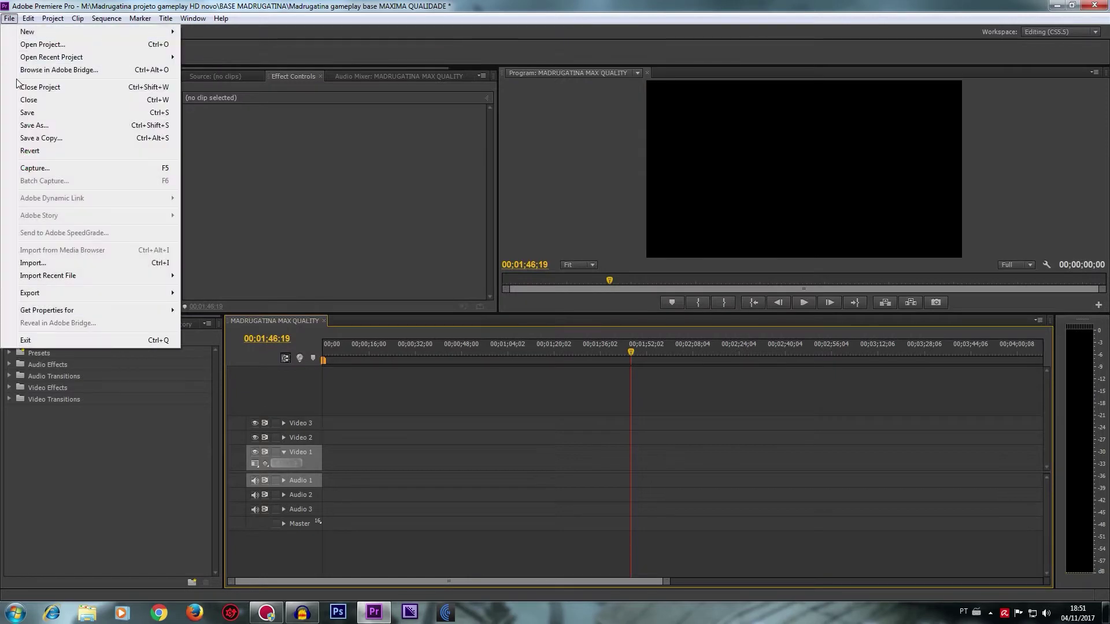
left_click(33, 263)
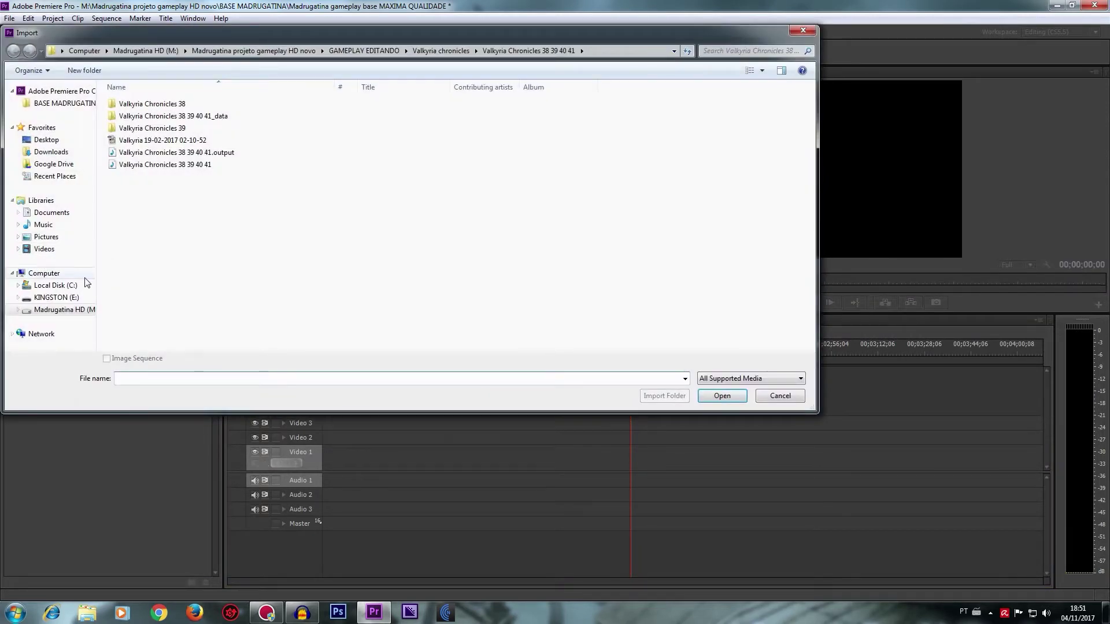
left_click(61, 310)
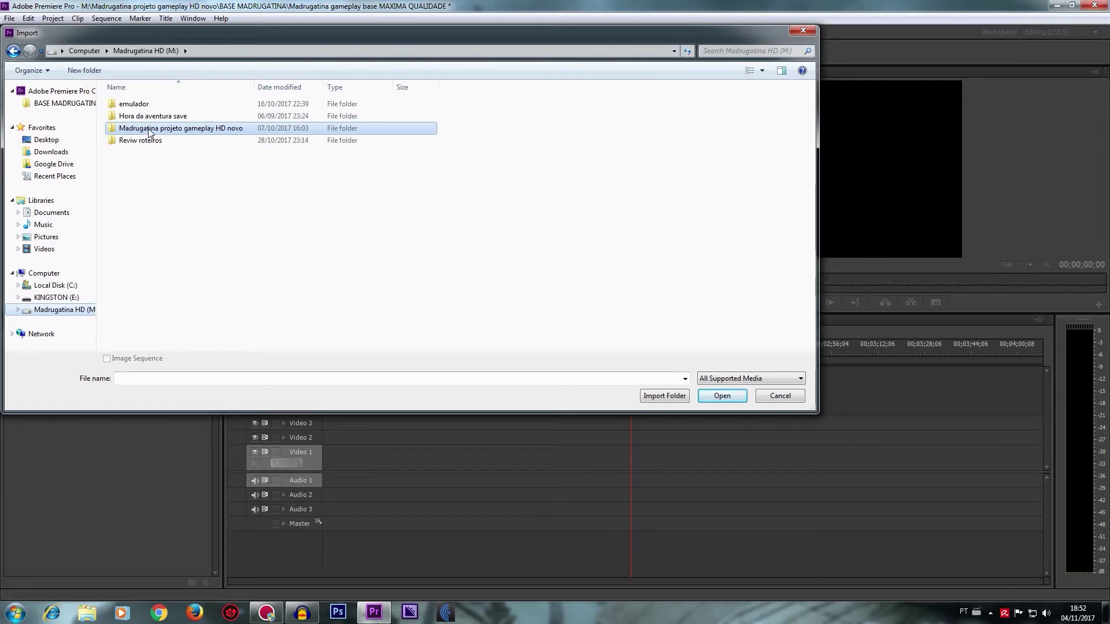
Step: Navigate to Madrugatina projeto gameplay HD novo\GAMEPLAY EDITANDO\Nier automata\Nier automata 13 14 and widen the Name column
double_click(148, 129)
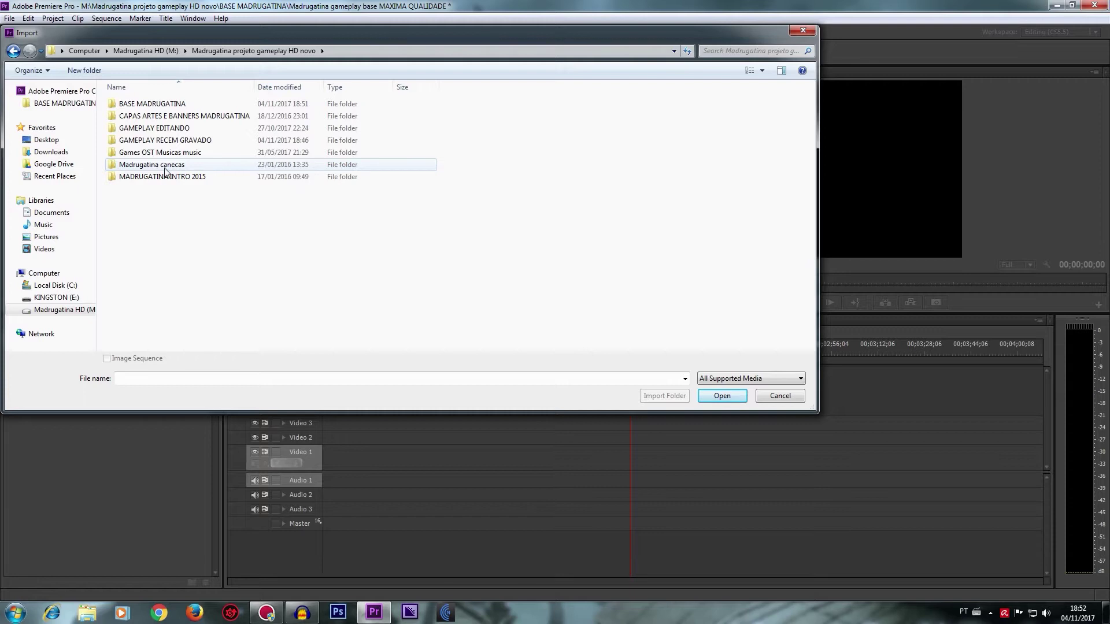
mouse_move(166, 180)
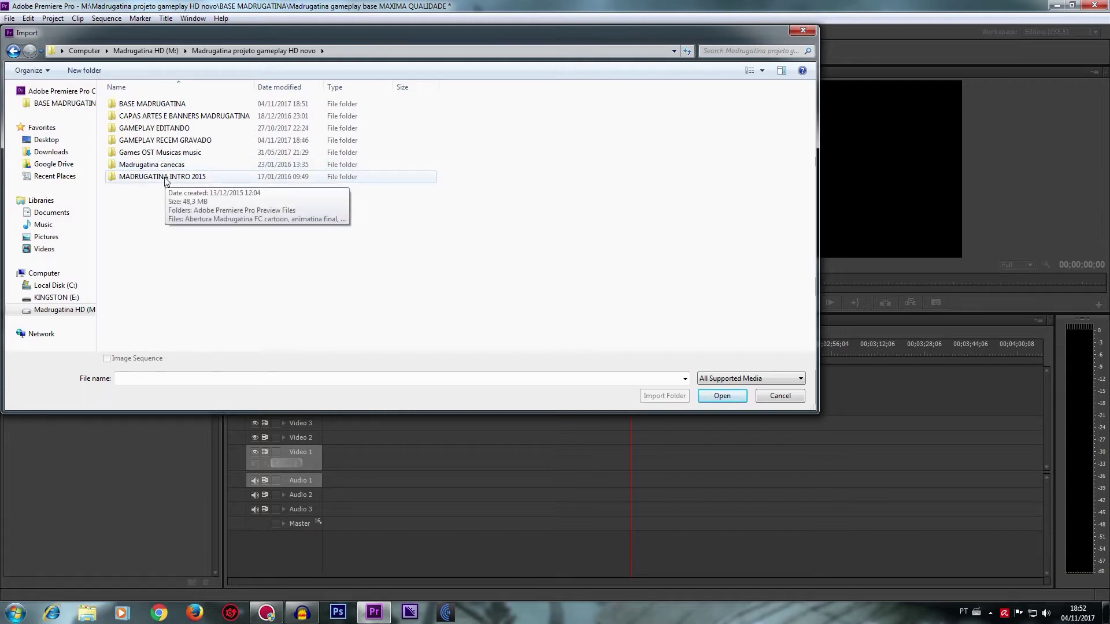
double_click(164, 129)
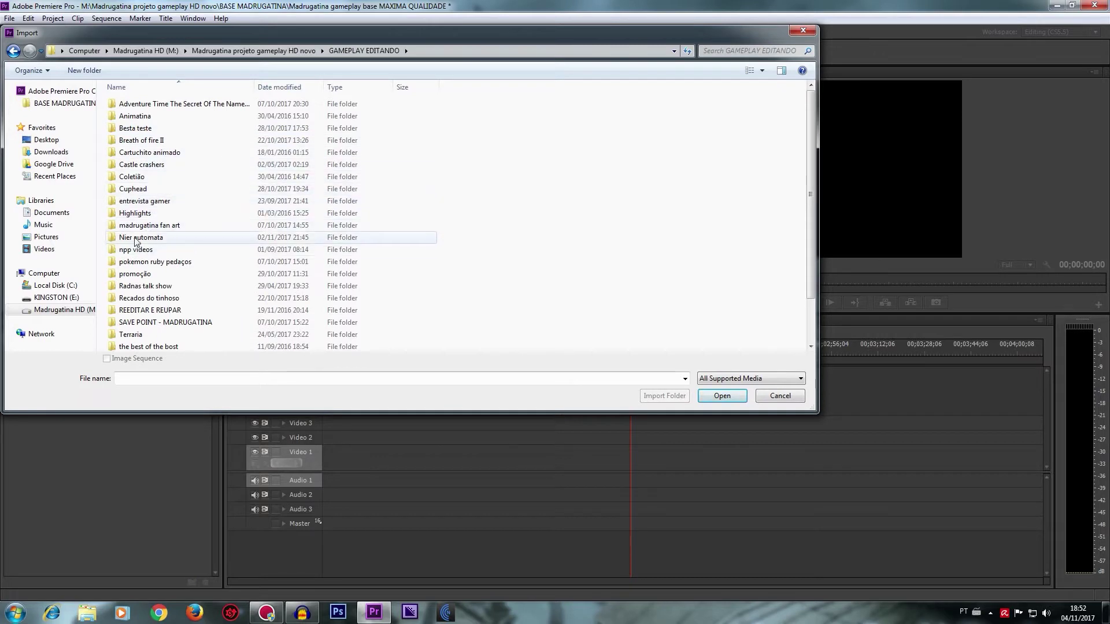
mouse_move(142, 184)
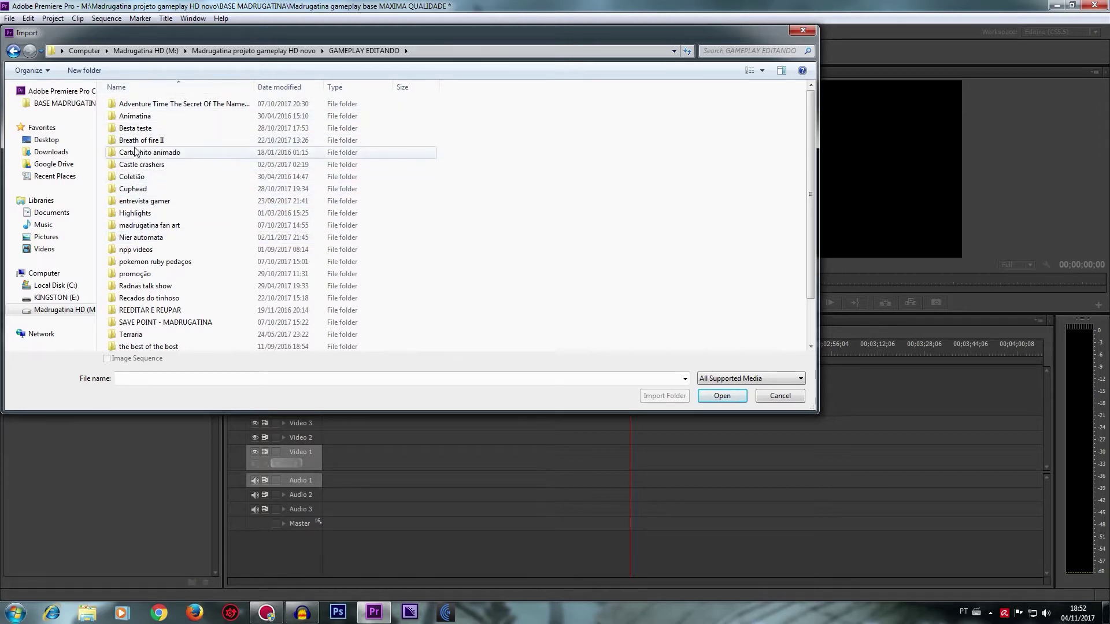
double_click(137, 238)
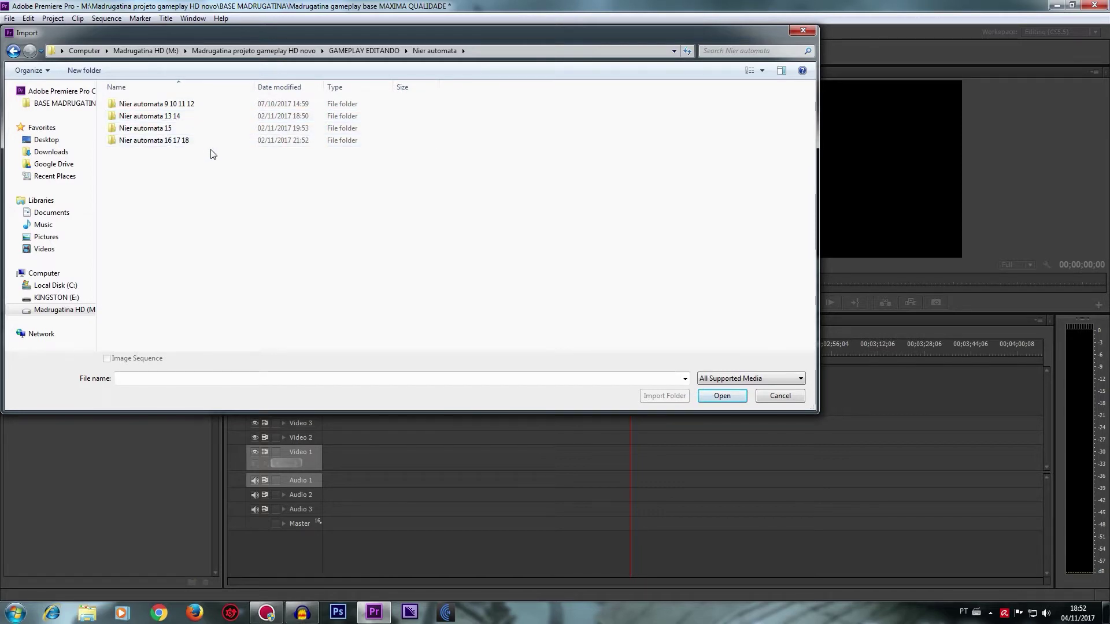
double_click(178, 117)
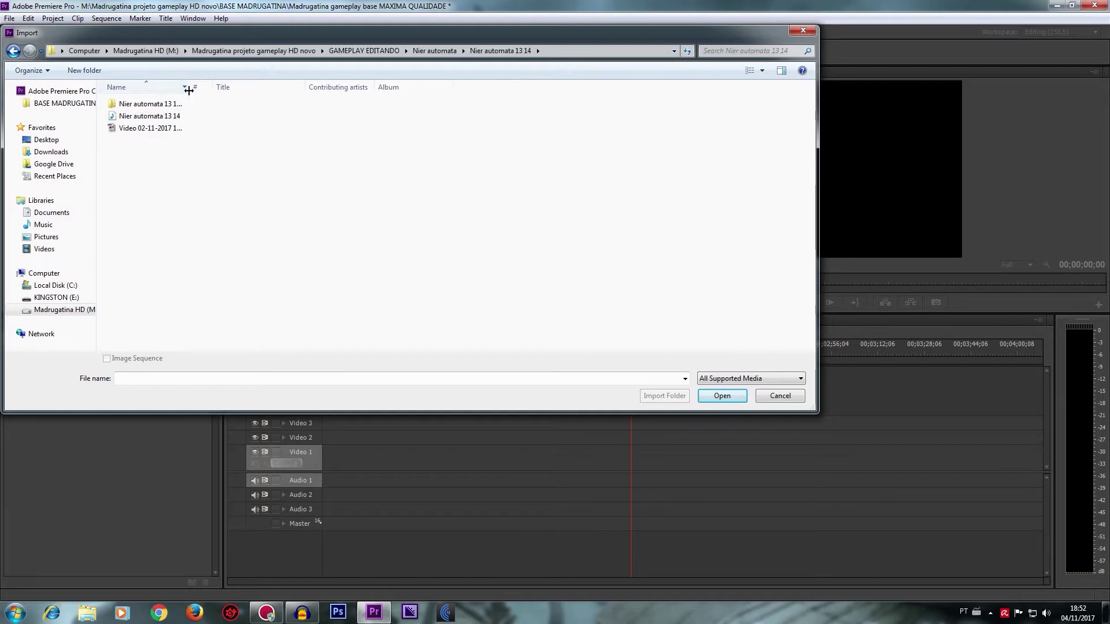
left_click_drag(192, 91, 271, 90)
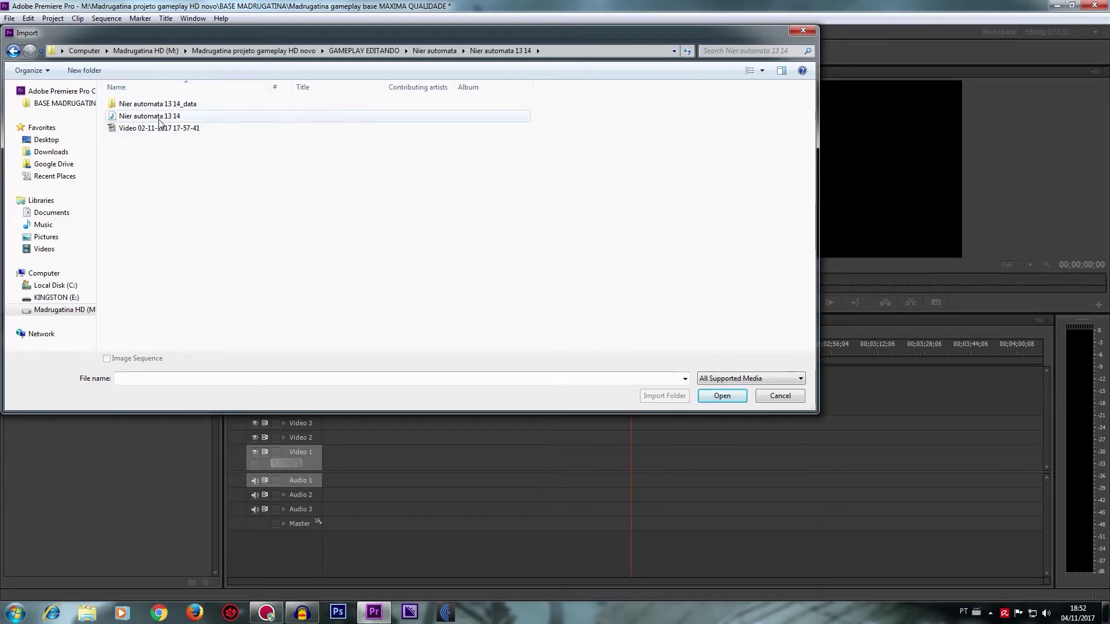
mouse_move(162, 119)
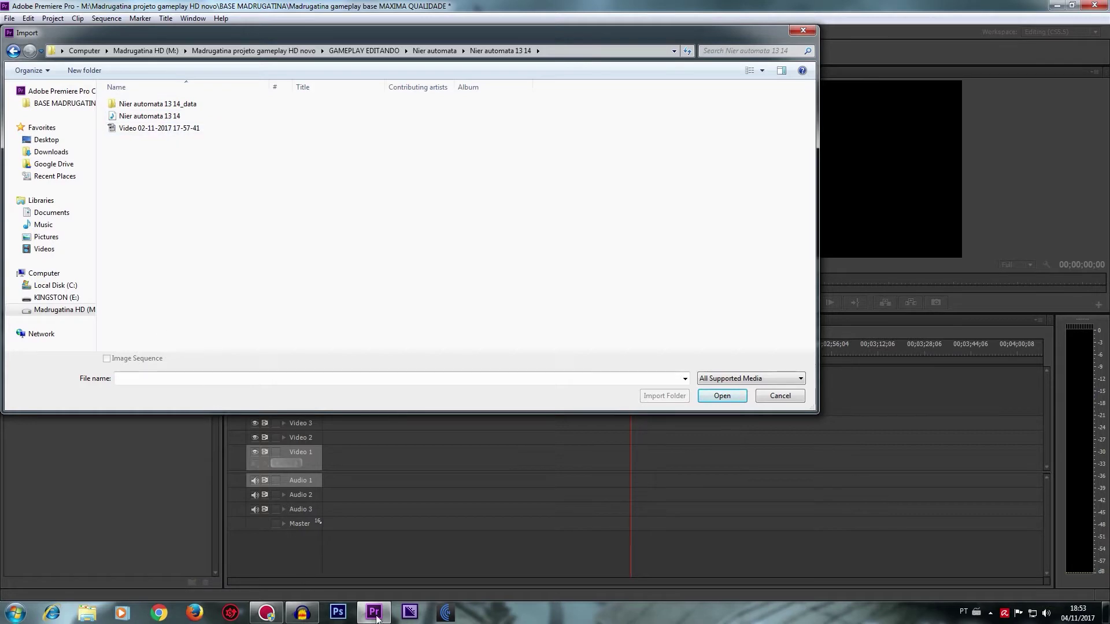
left_click(445, 612)
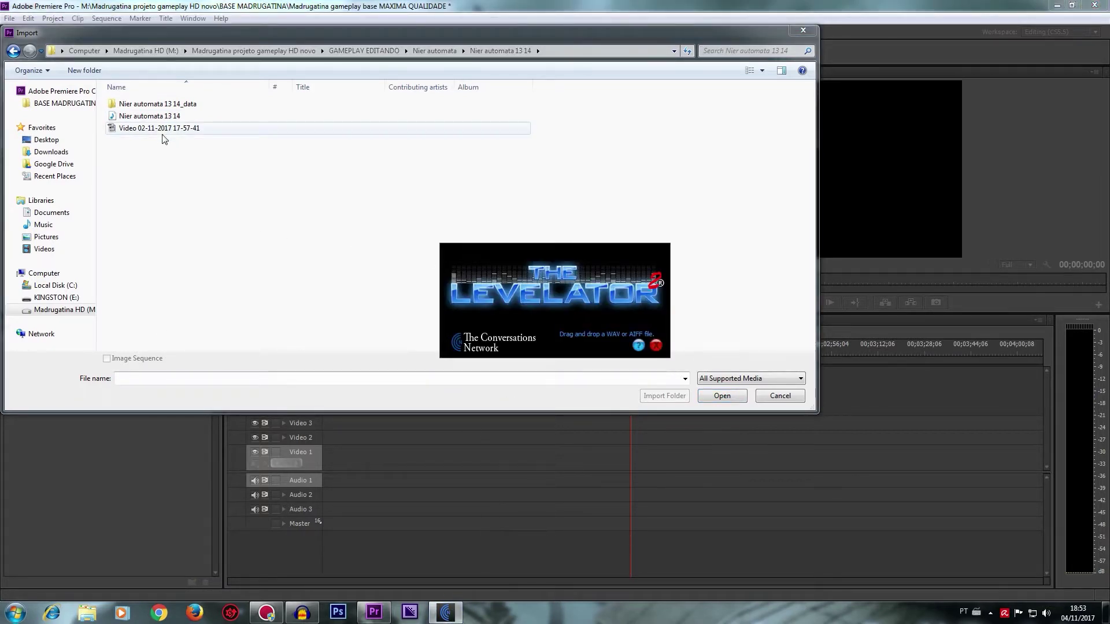
Step: Drag the Nier automata 13 14 WAV onto The Levelator to level its audio
left_click_drag(151, 116, 574, 300)
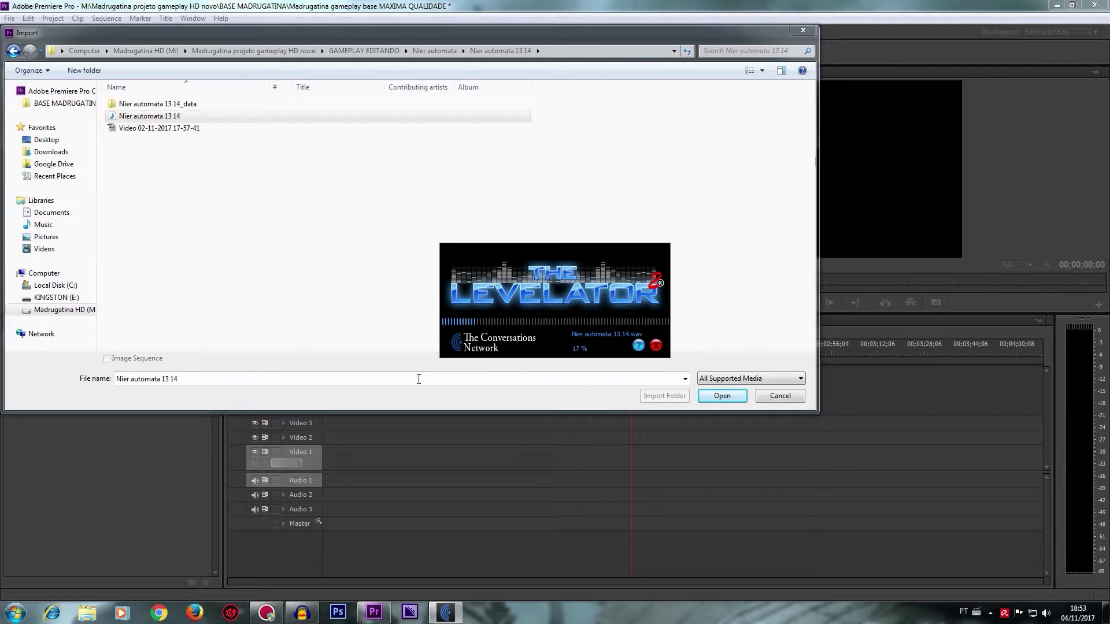
left_click(86, 615)
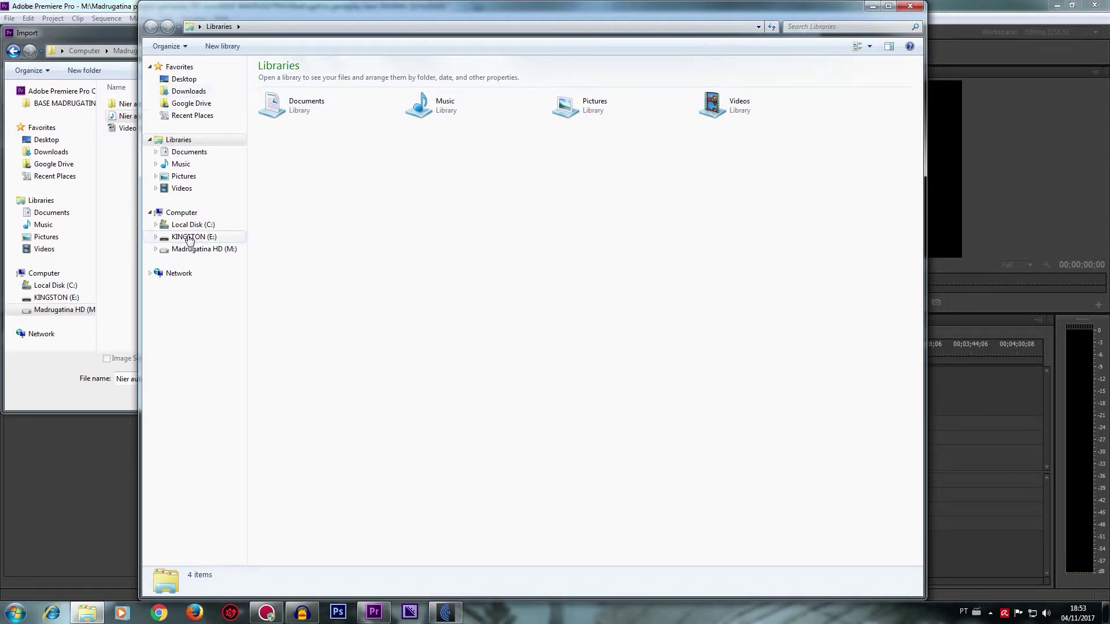
Step: Go to Documents\emulador\Game boy advance and launch VisualBoyAdvance.exe
left_click(184, 154)
double_click(290, 149)
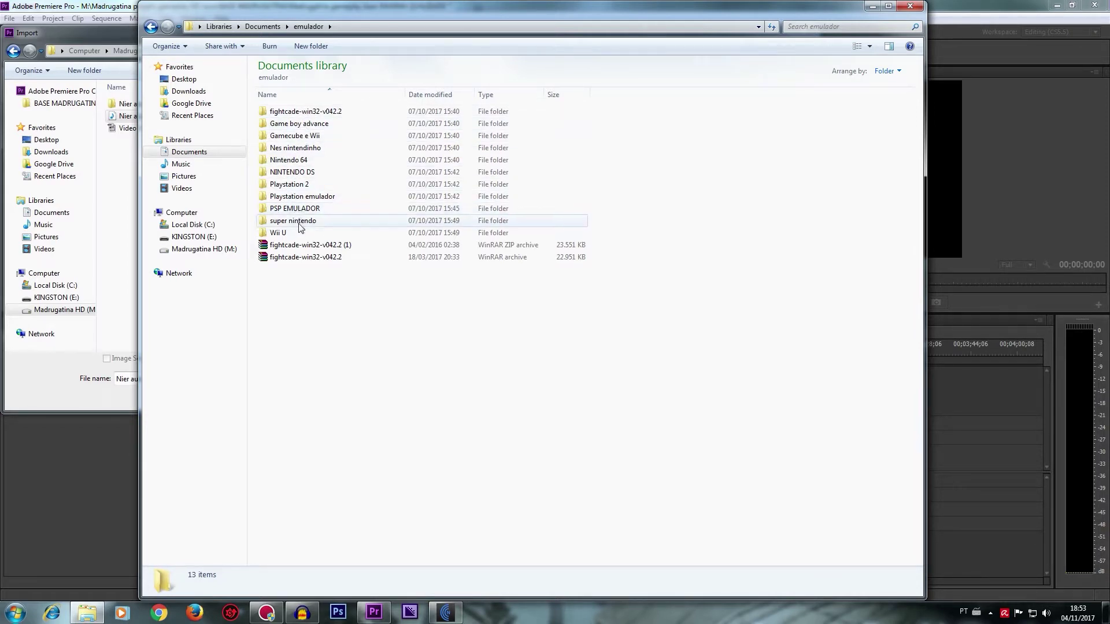
double_click(313, 126)
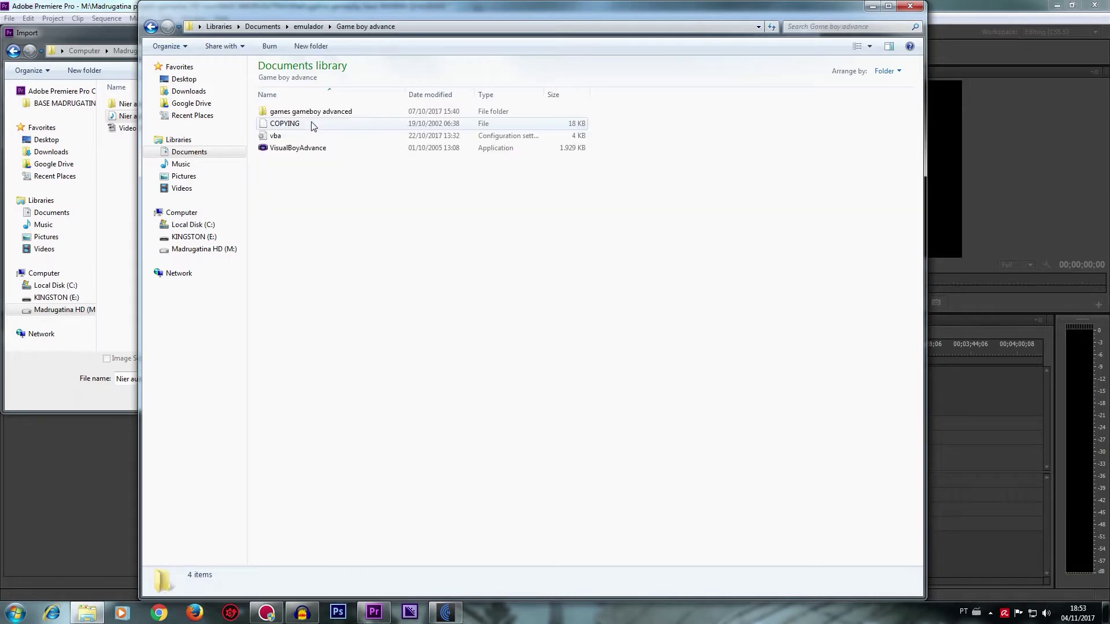
left_click(150, 27)
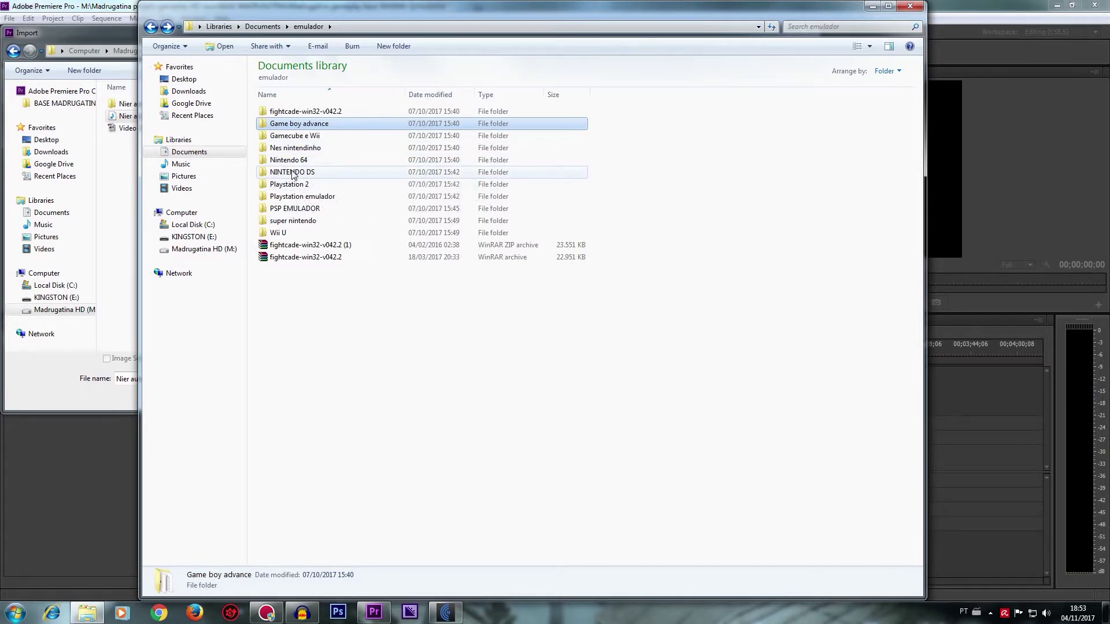
double_click(296, 125)
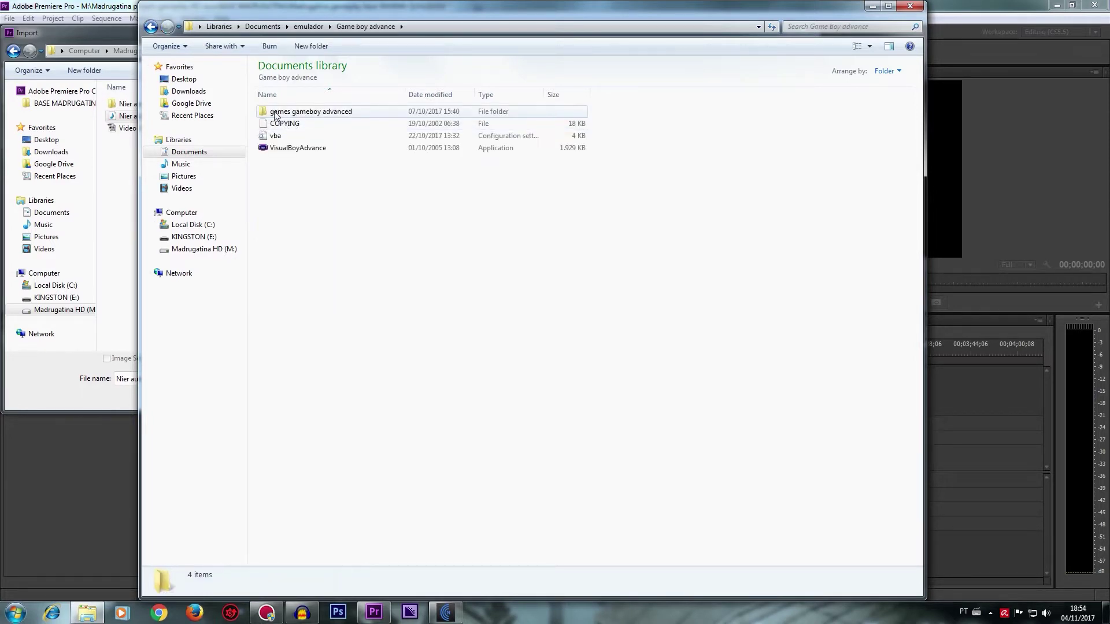
double_click(286, 149)
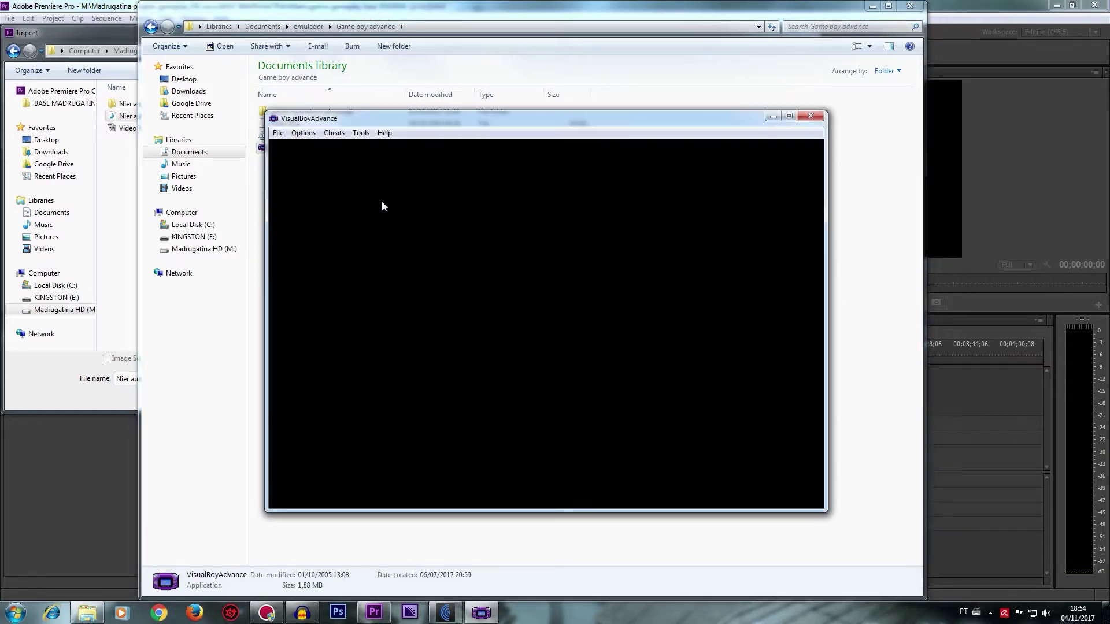
Step: Load the Castlevania - Circle of the Moon (USA) ROM from the games gameboy advanced folder
left_click(280, 138)
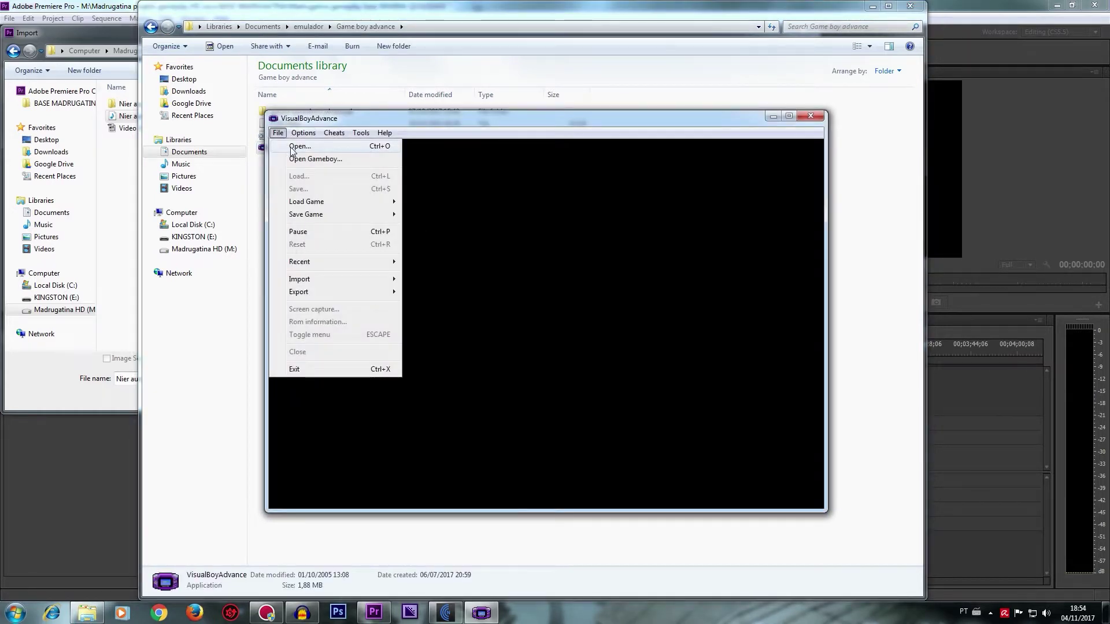
left_click(292, 148)
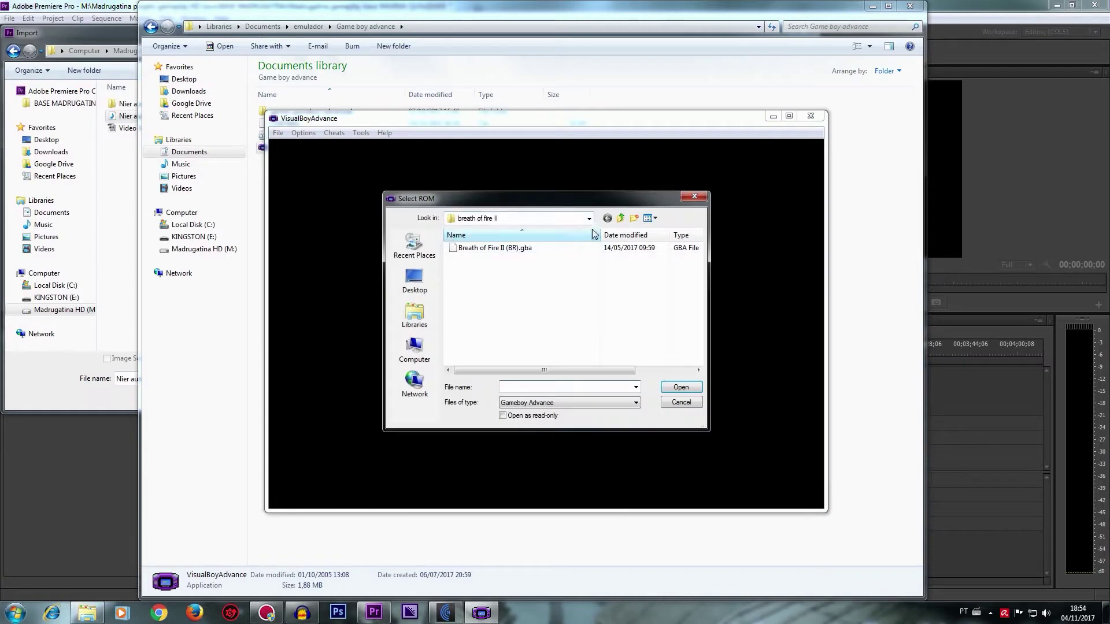
left_click(620, 219)
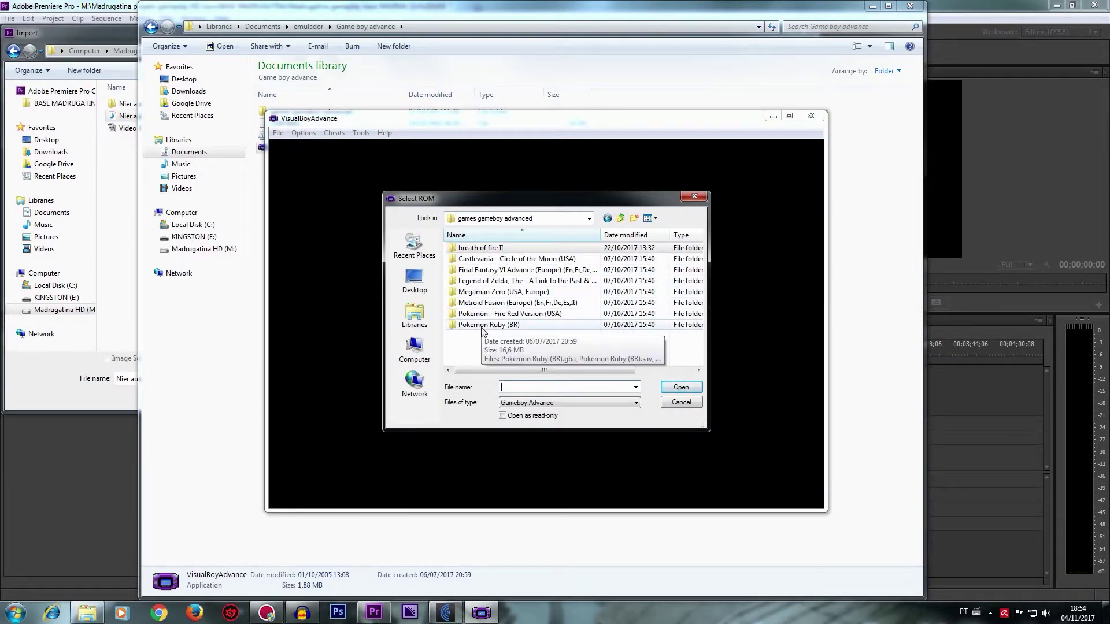
double_click(481, 260)
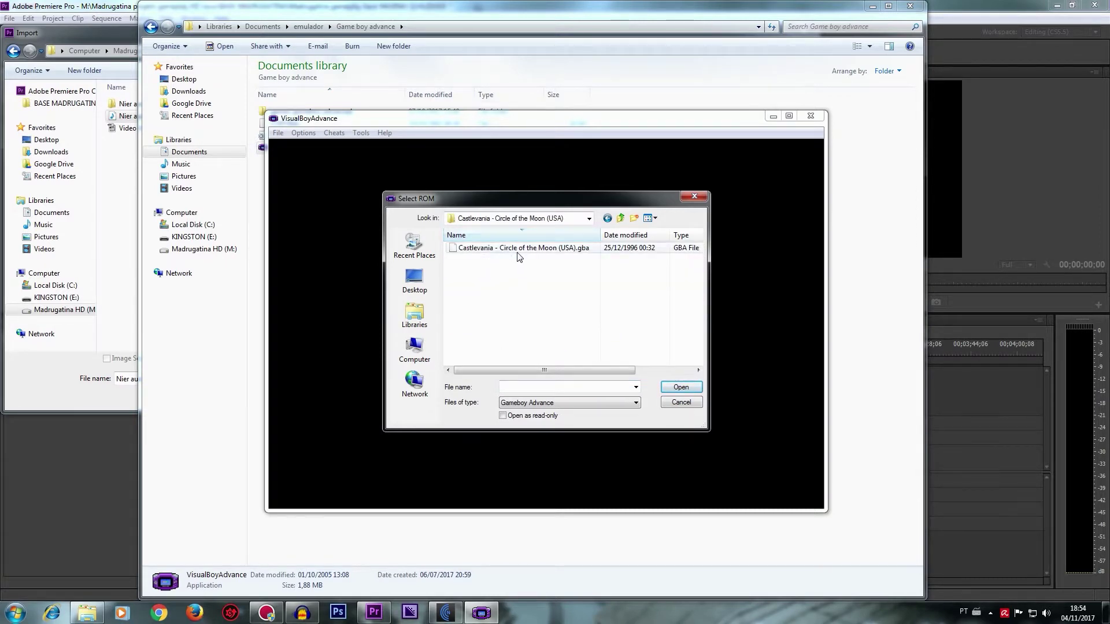
left_click(518, 249)
left_click(681, 387)
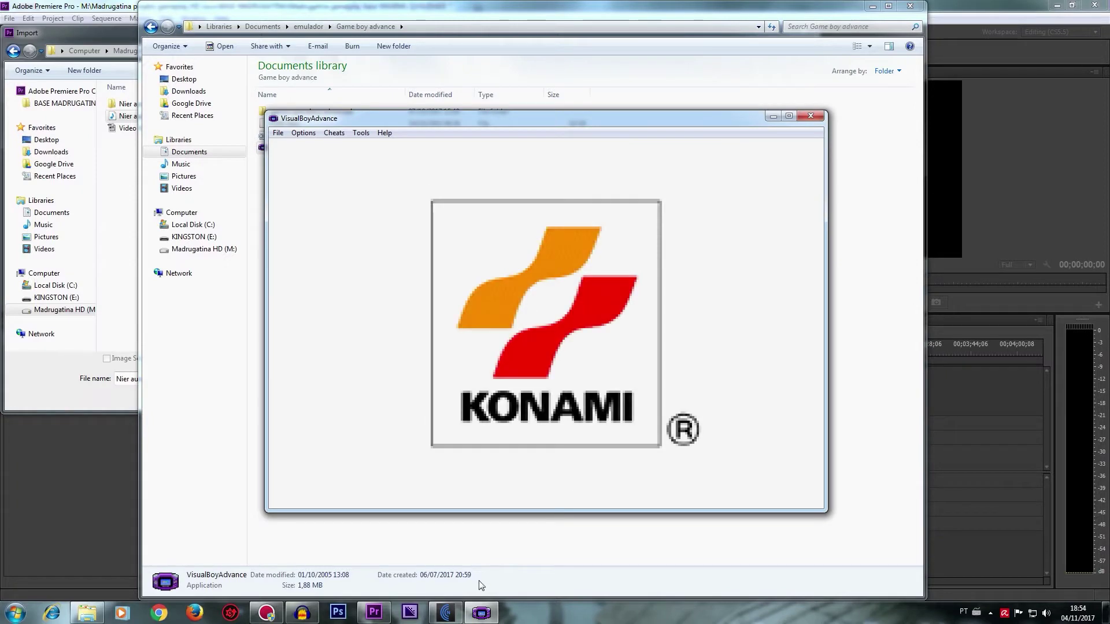
Step: Park the emulator window at the top-left with The Levelator moved out beside it
left_click(446, 613)
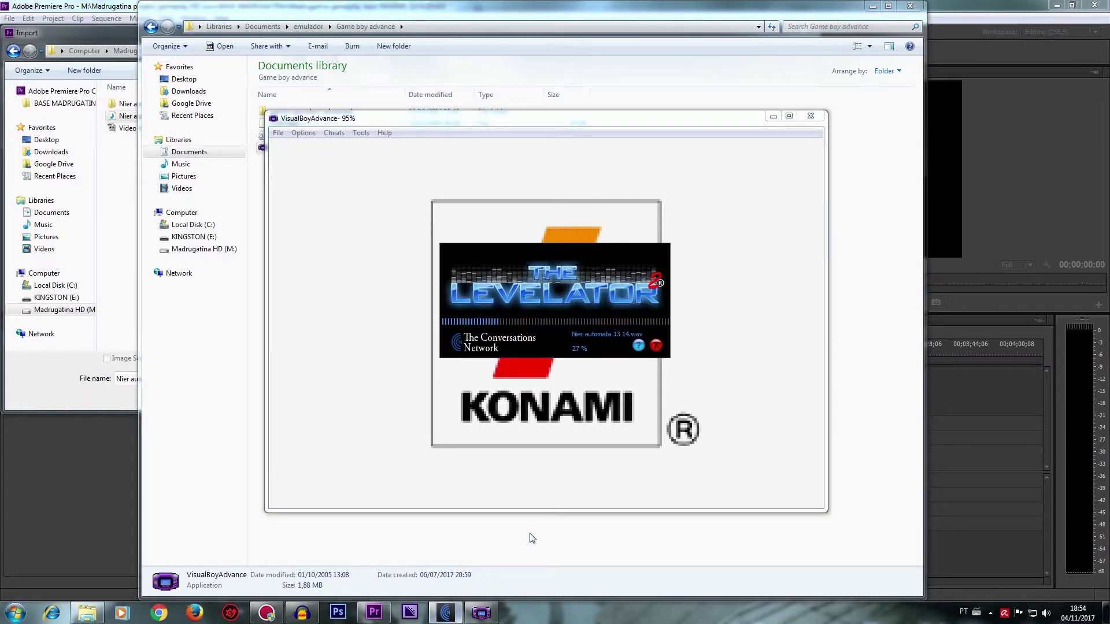
left_click_drag(573, 122, 486, 180)
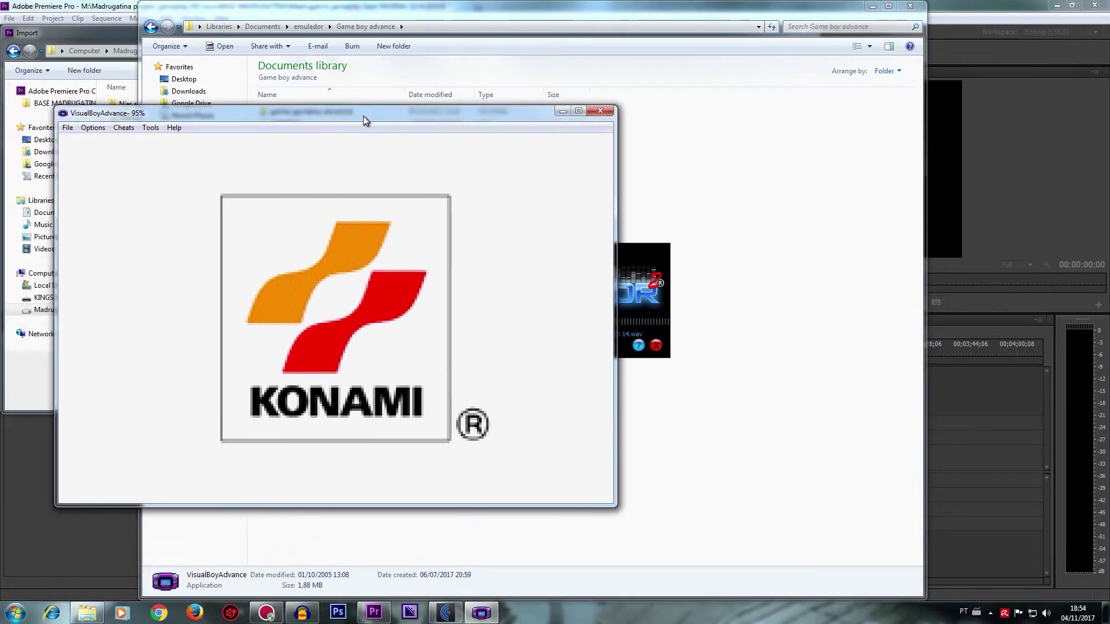
left_click_drag(485, 179, 334, 127)
left_click_drag(628, 256, 829, 244)
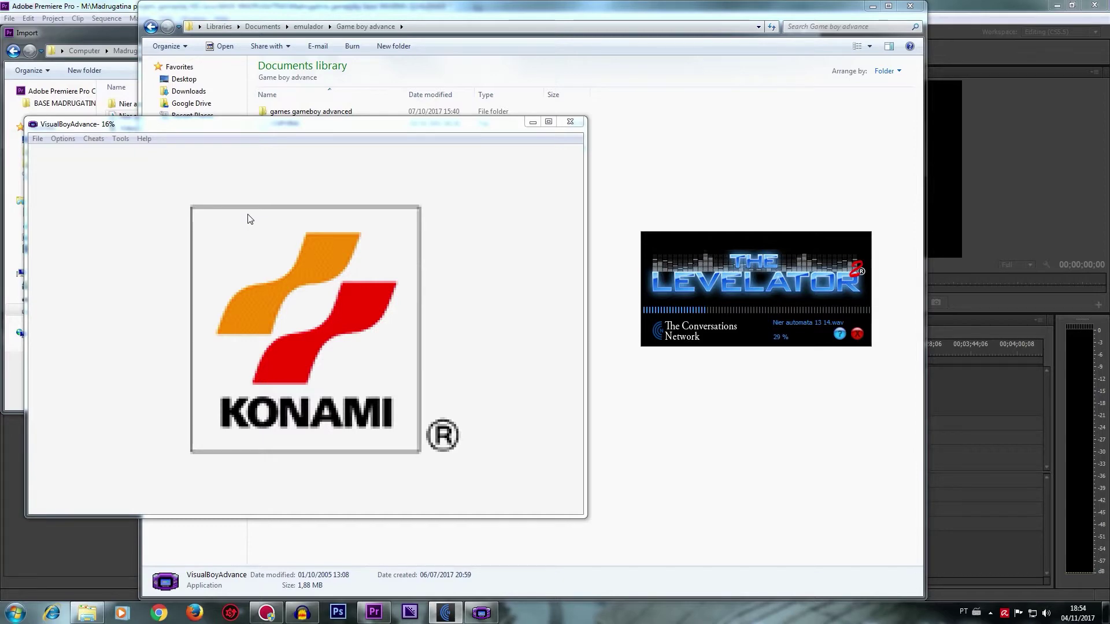
left_click(211, 222)
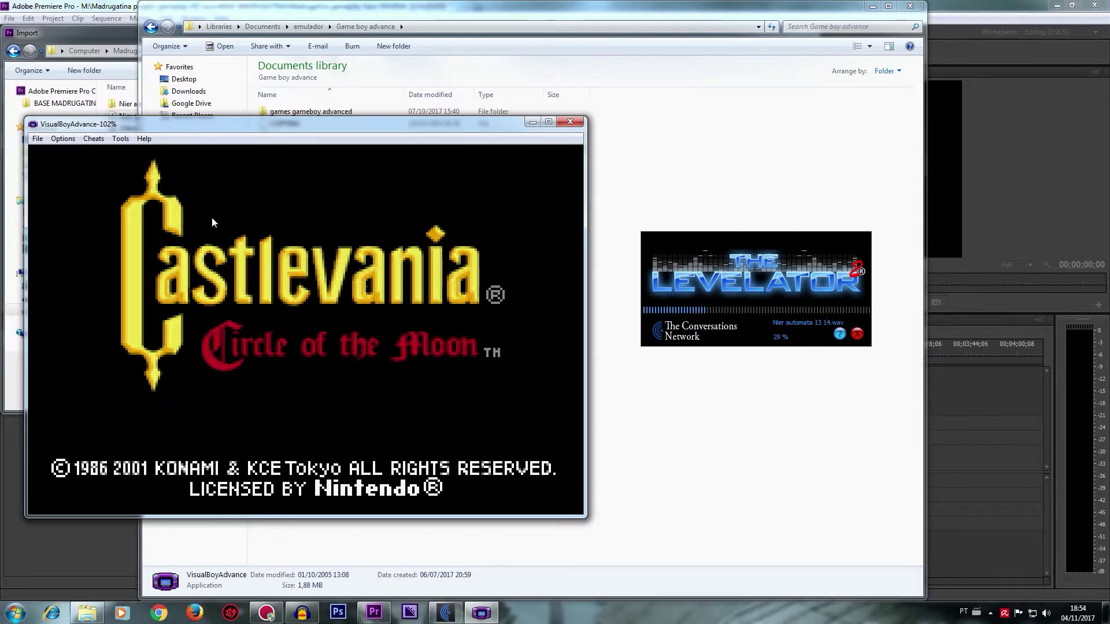
left_click(1047, 614)
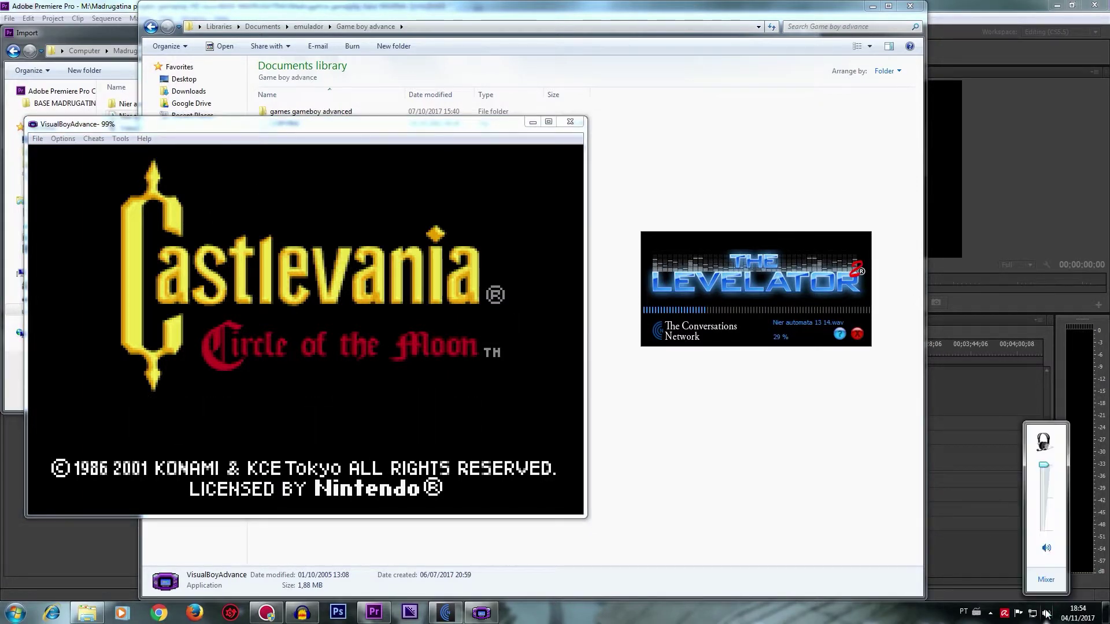
Step: Turn VisualBoyAdvance down to 4 in the Volume Mixer, then press Start in the game
left_click(1047, 580)
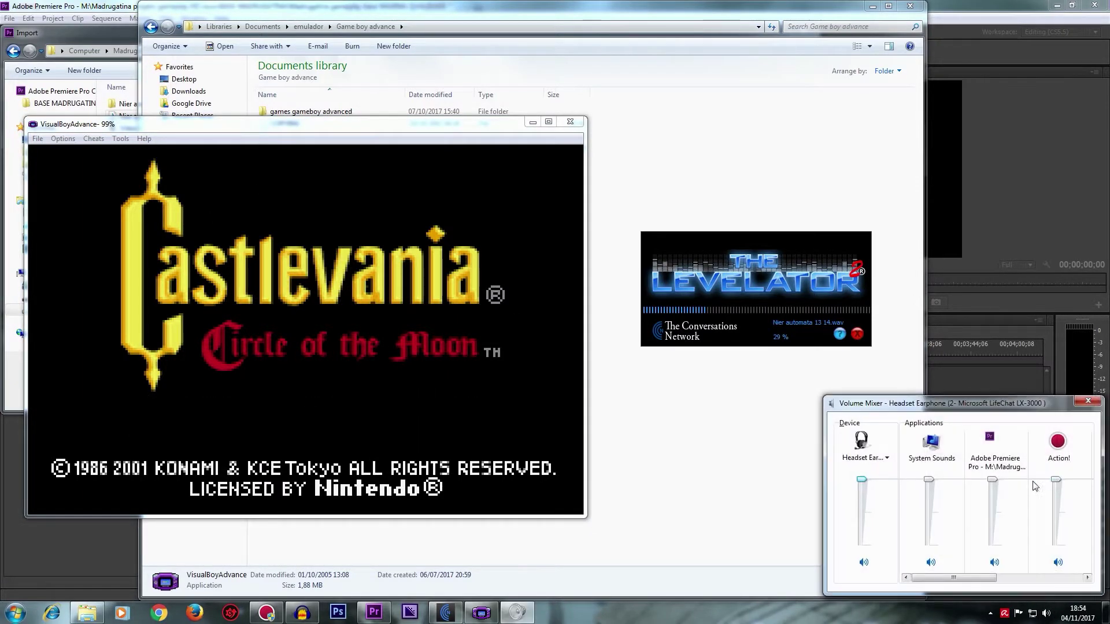
left_click_drag(946, 579, 1031, 579)
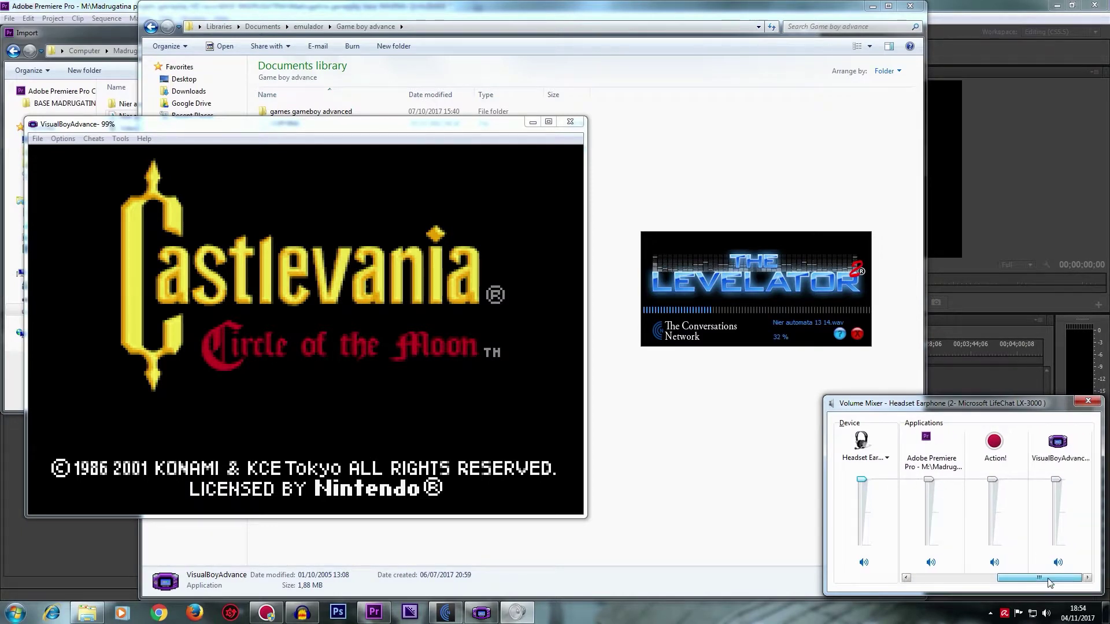
left_click_drag(1055, 504, 1055, 547)
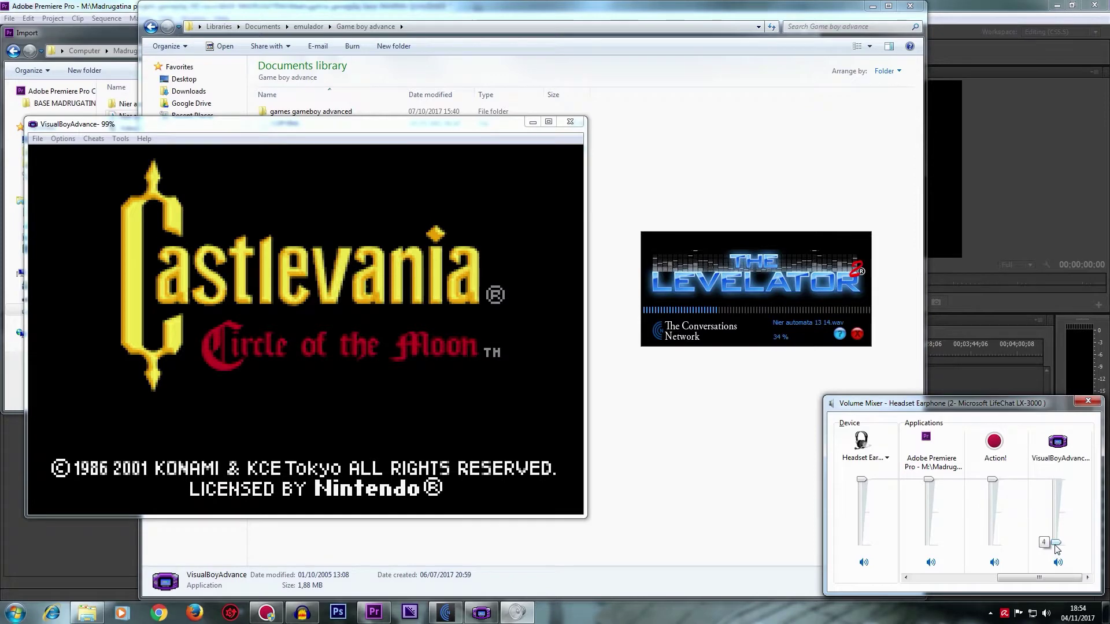
left_click(482, 407)
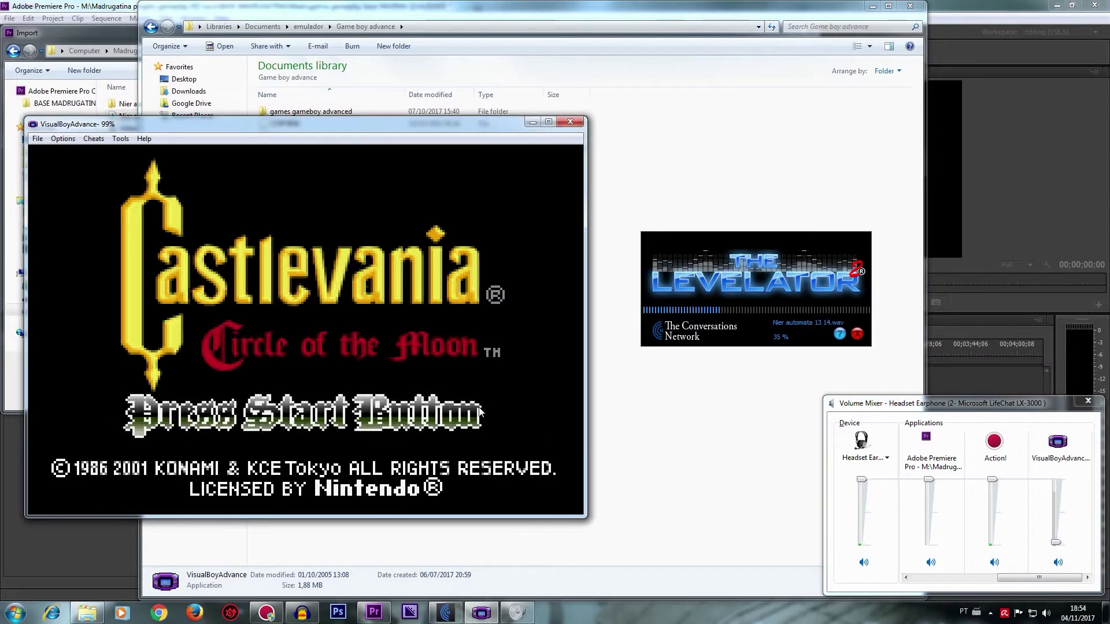
key("Return")
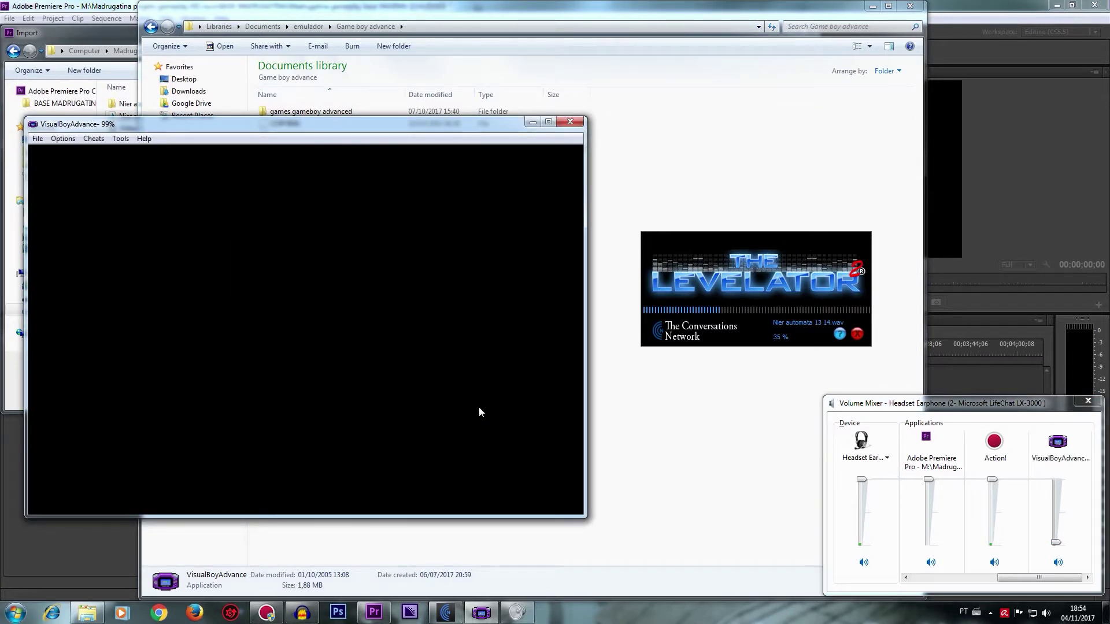
Step: Choose Data Select and start a new game in the empty save slot
key("Down")
key("Up")
key("z")
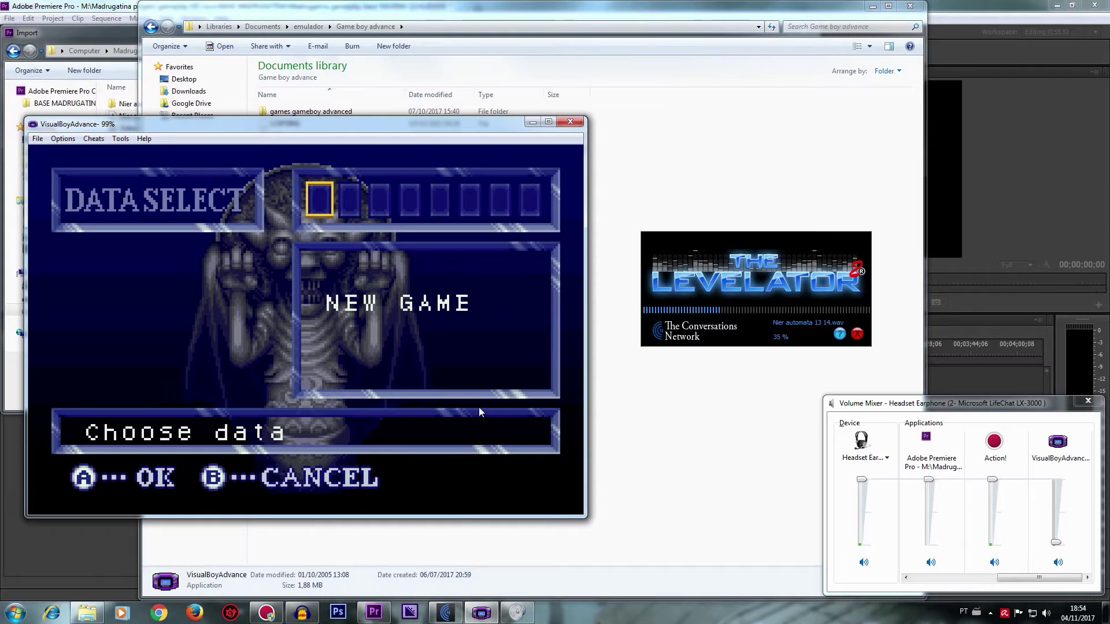
key("z")
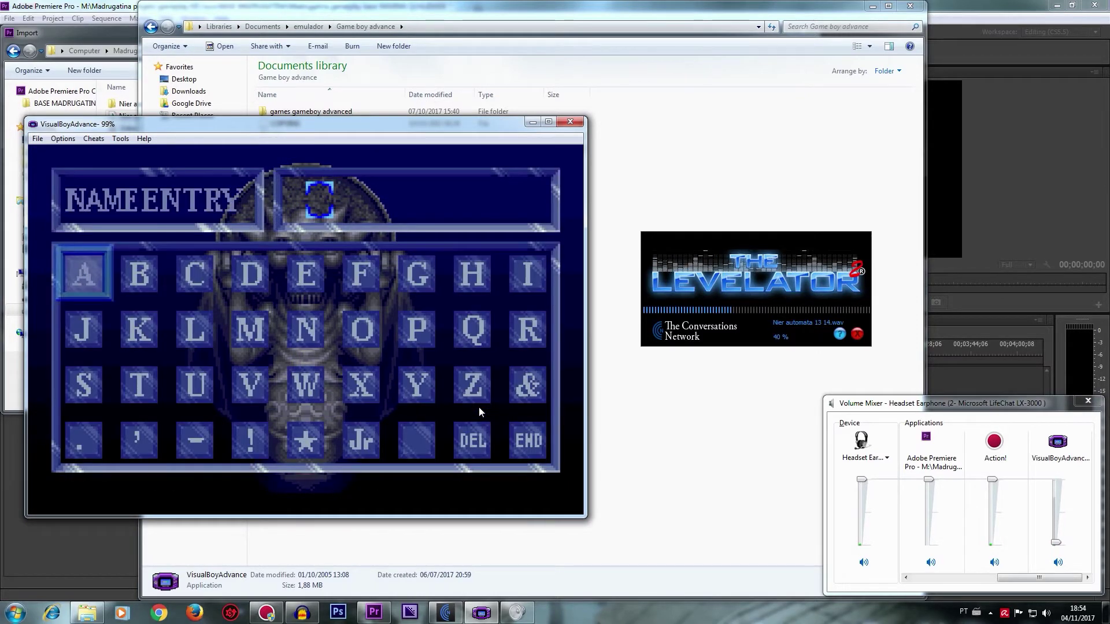
Step: Enter a three-letter player name on the Name Entry grid and confirm with END
key("Right")
key("Right")
key("Right")
key("Right")
key("Right")
key("Down")
key("Right")
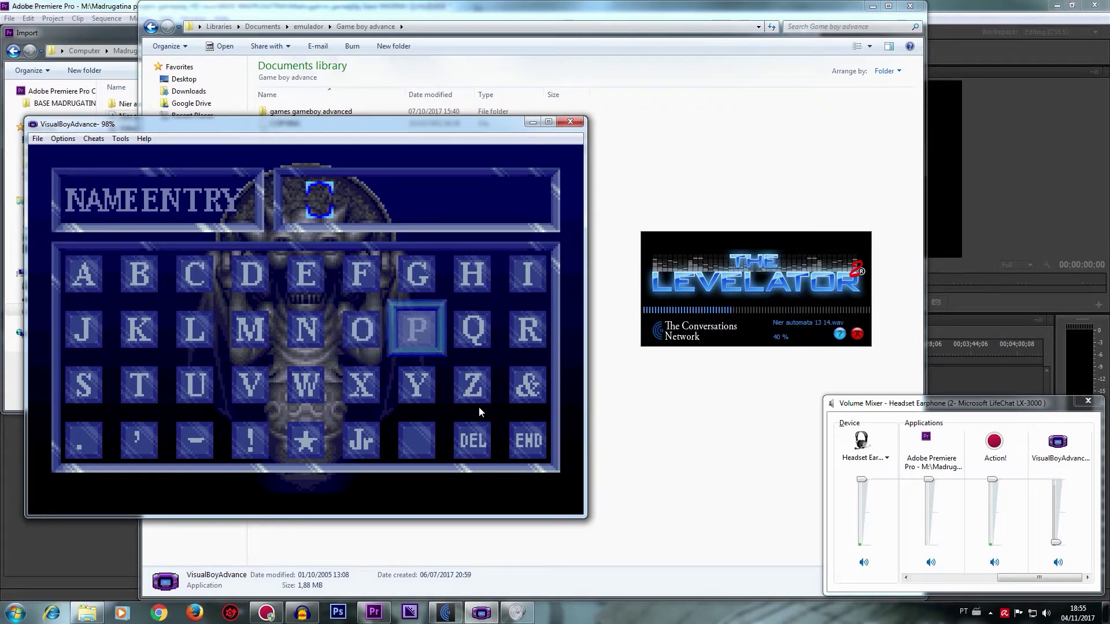
key("Right")
key("Right")
key("z")
key("Left")
key("z")
key("z")
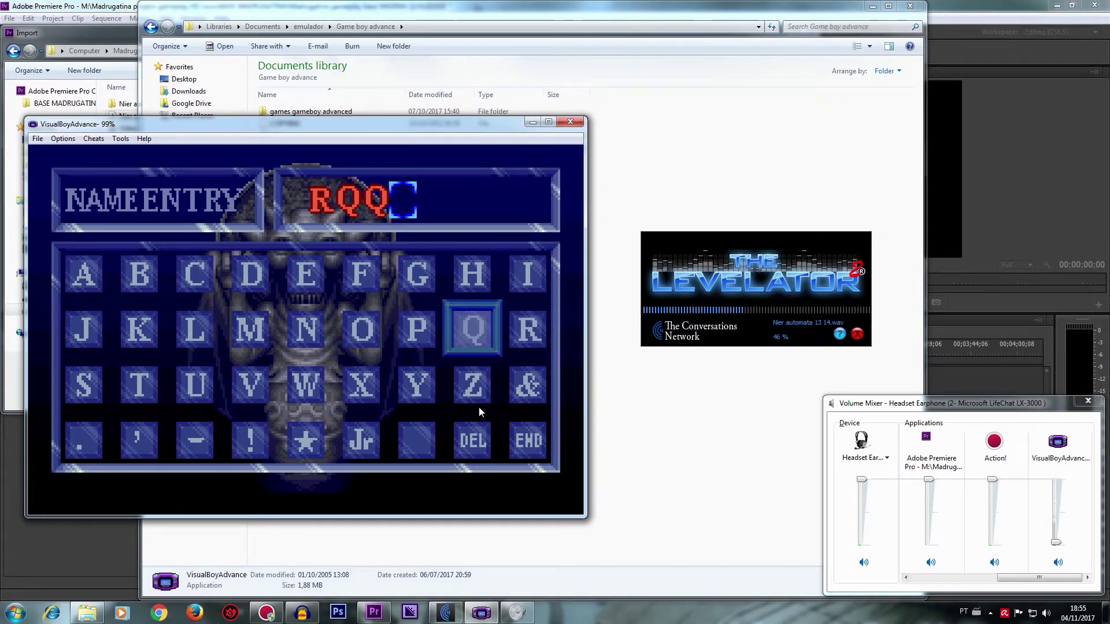
key("Down")
key("Down")
key("Right")
key("z")
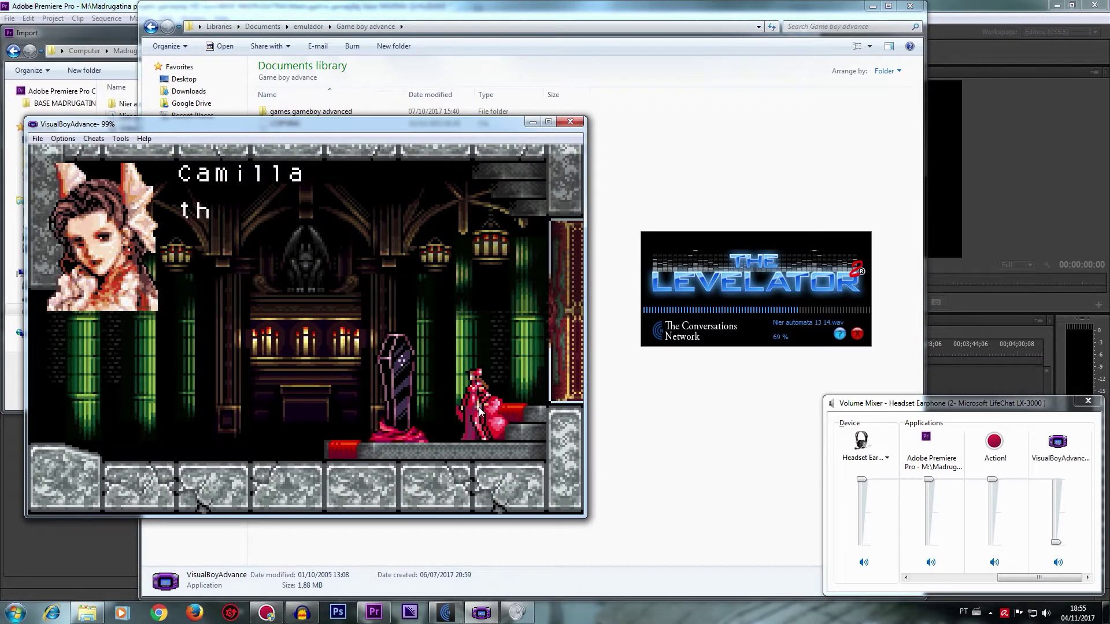
Step: Advance the Dracula and Camilla dialogue through the hall collapse to Nathan and Hugh's cave conversation
key("z")
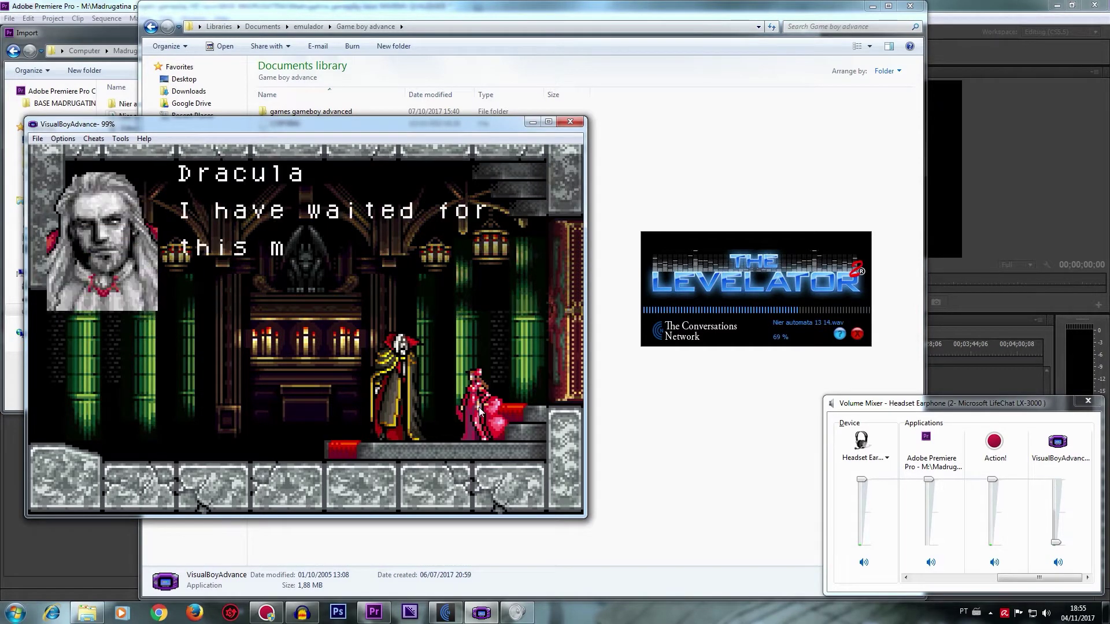
key("z")
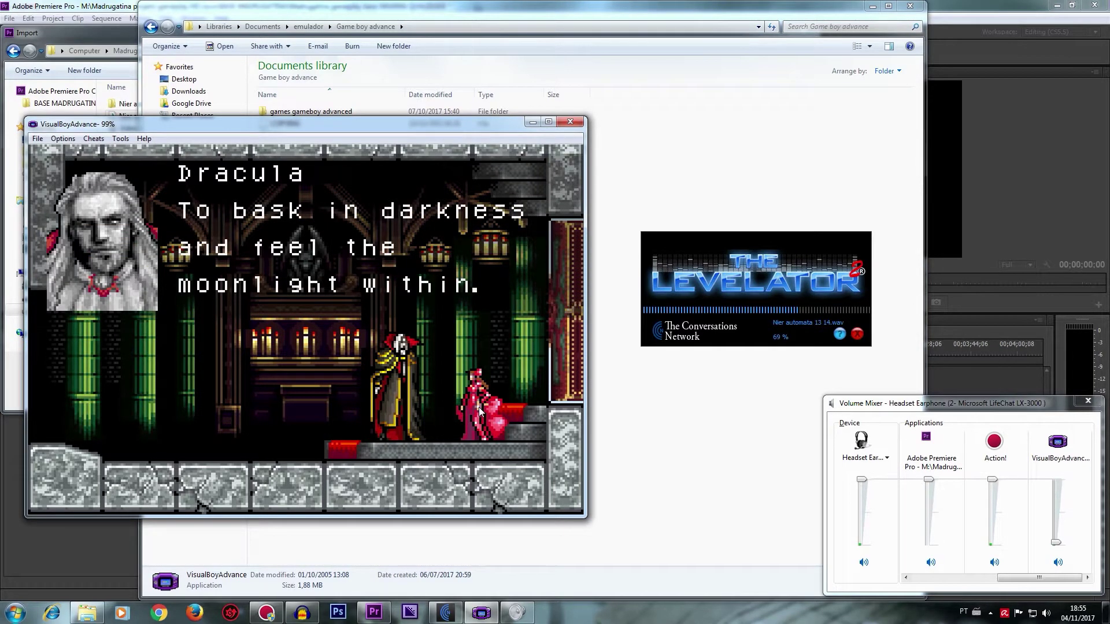
key("z")
key("z")
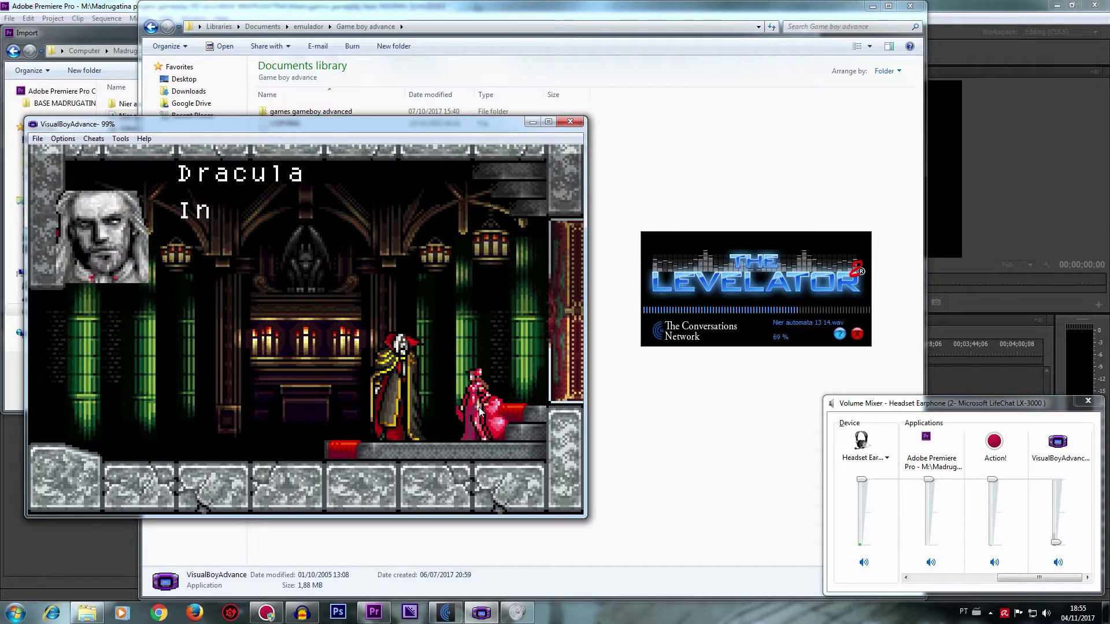
key("z")
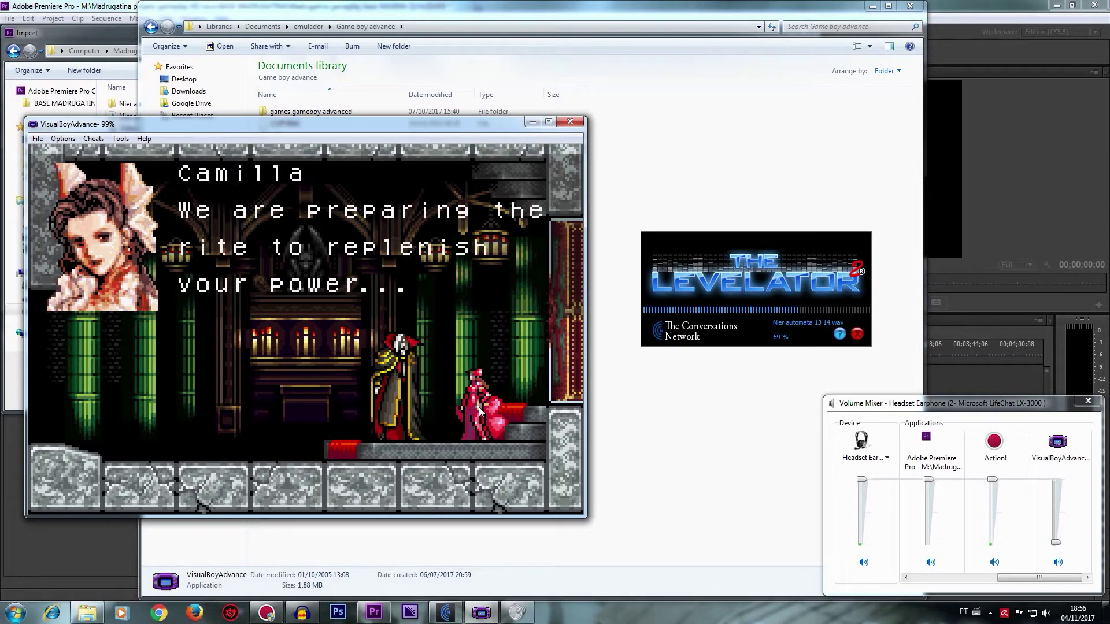
key("z")
key("z")
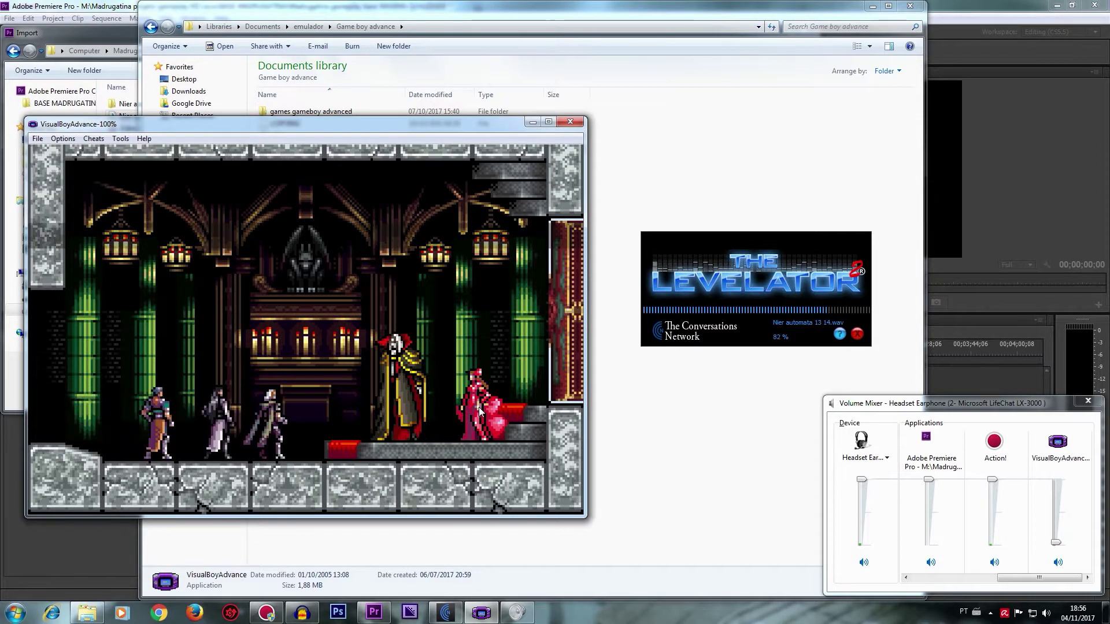
key("z")
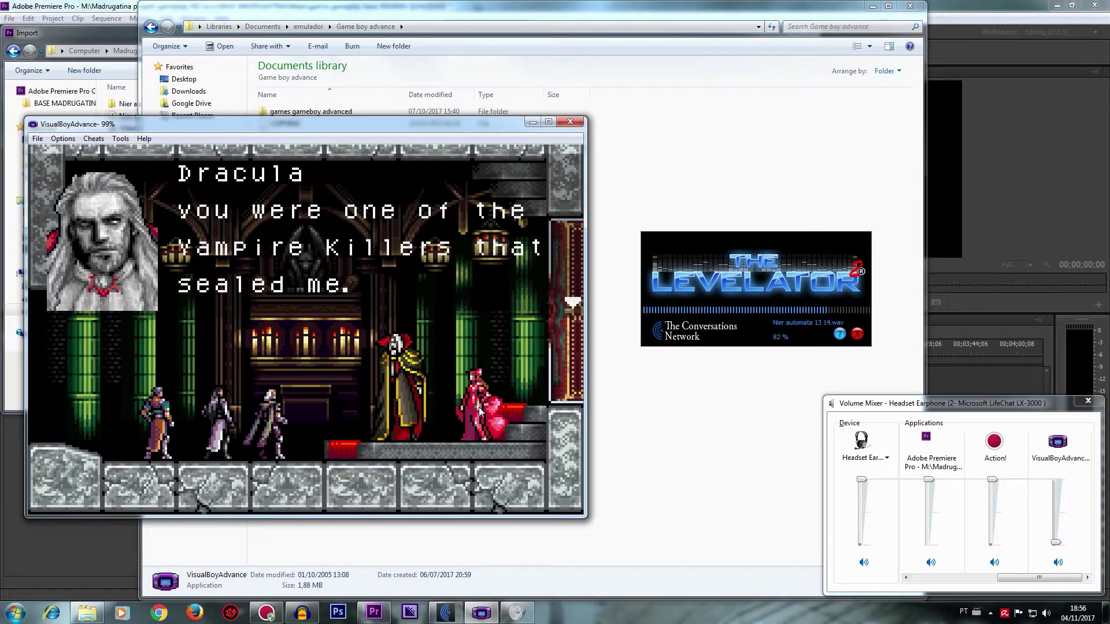
key("z")
key("z")
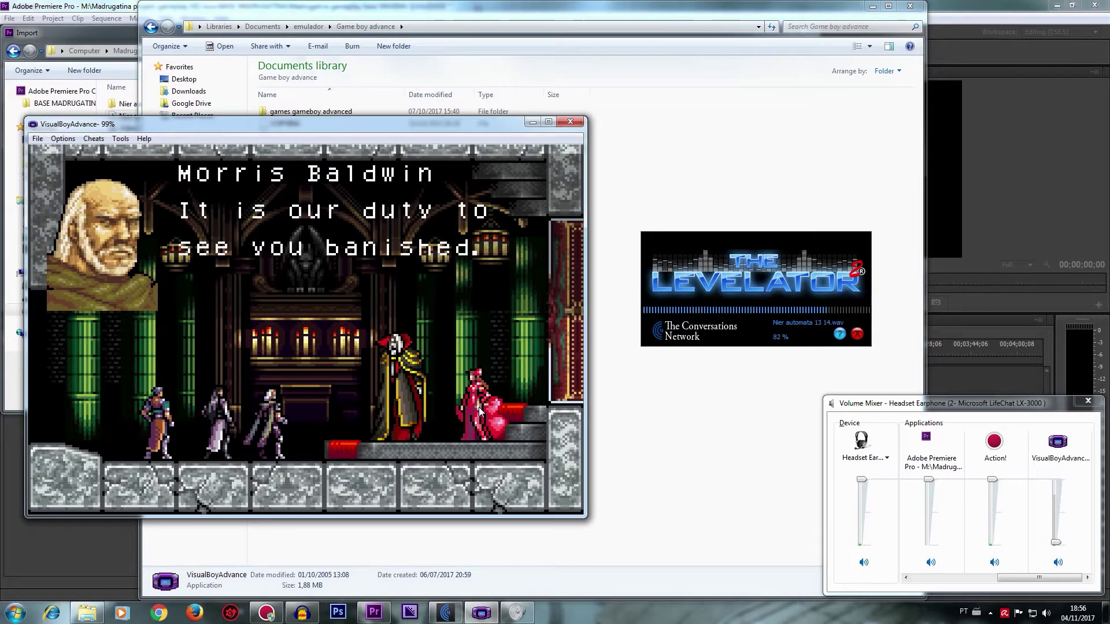
key("z")
key("z")
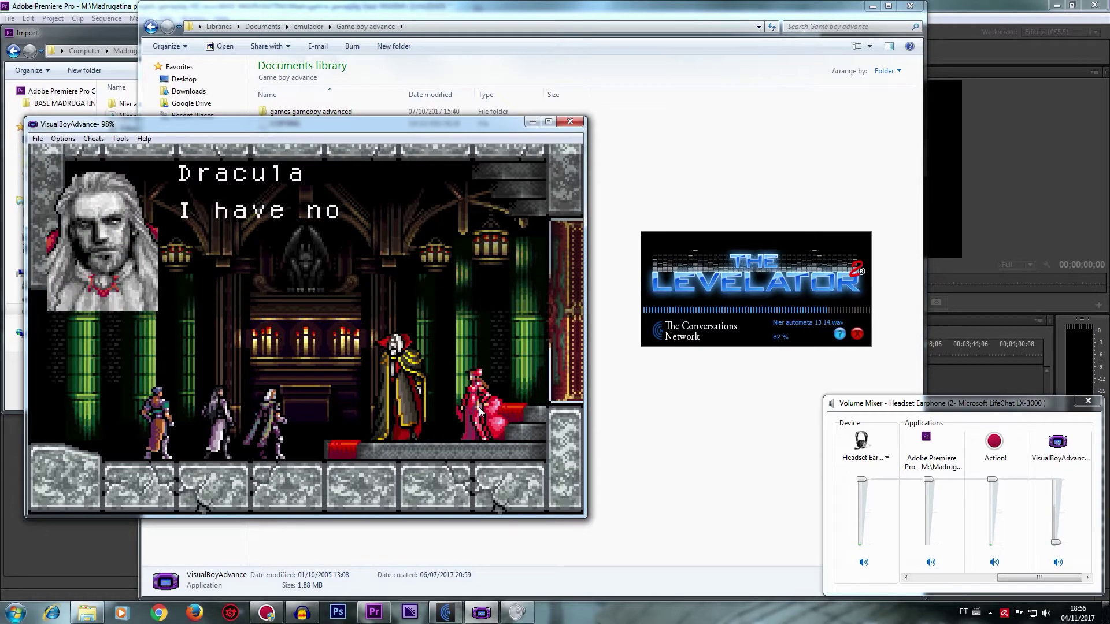
key("z")
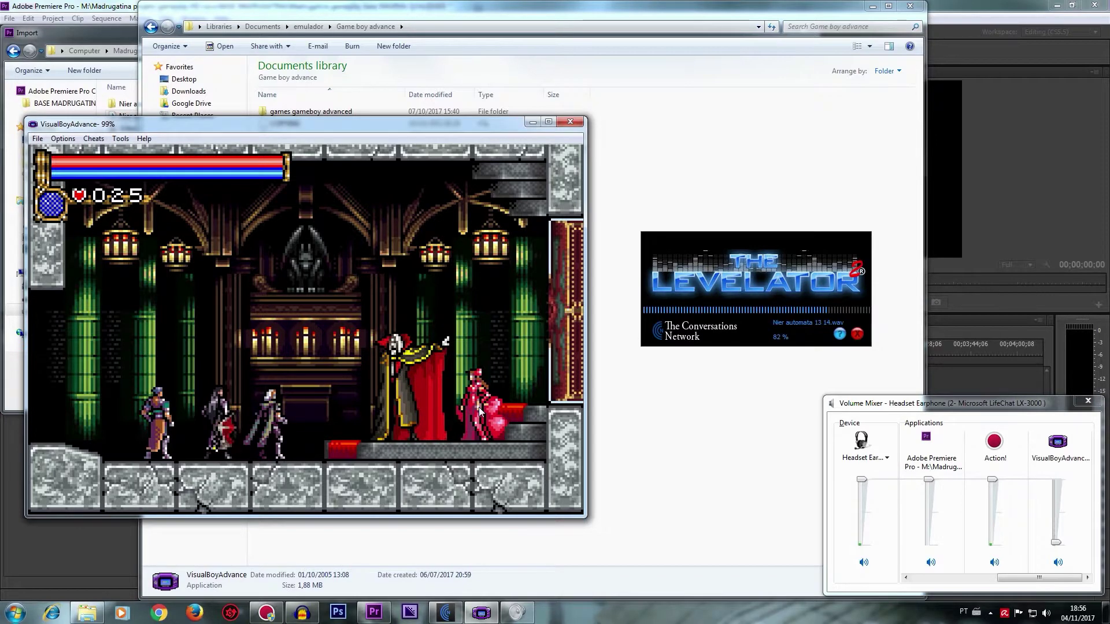
key("z")
key("z")
key("z")
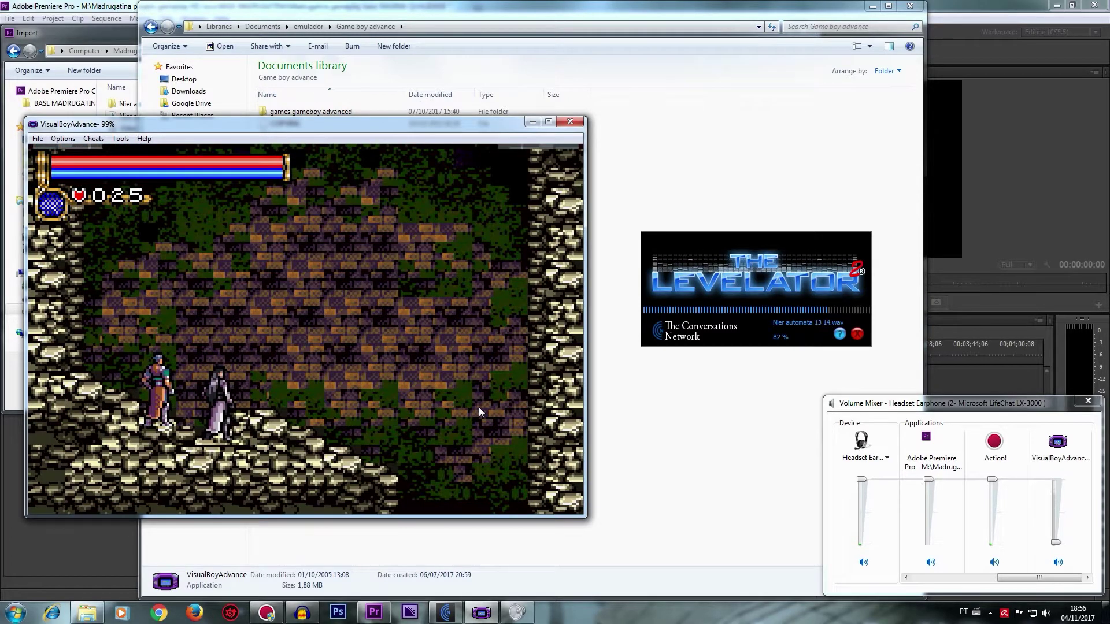
key("z")
key("z")
key("z")
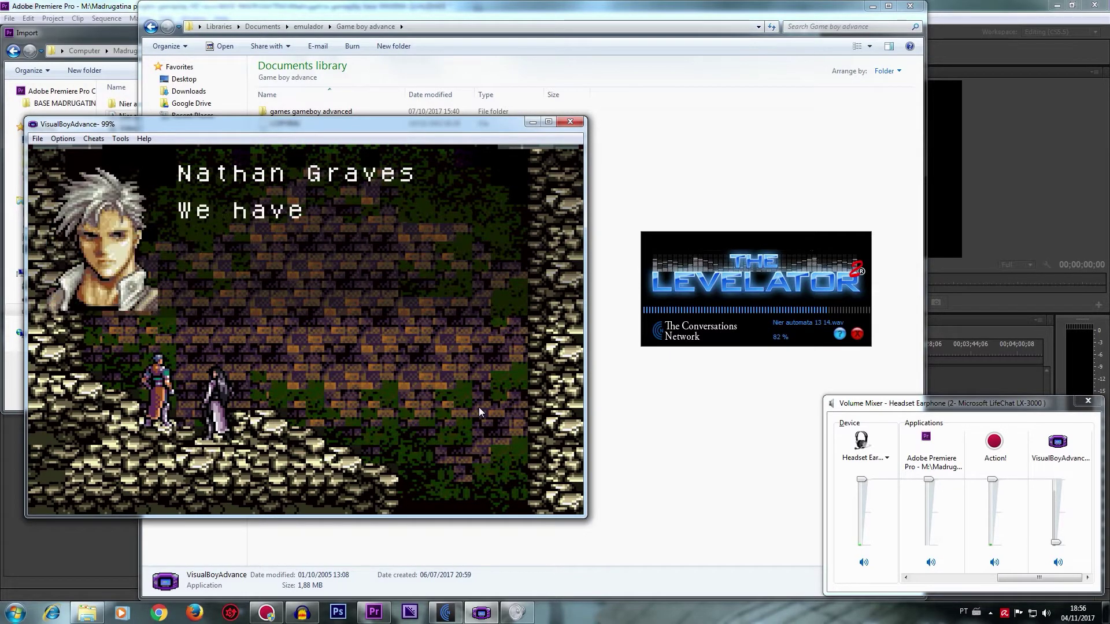
key("z")
key("z")
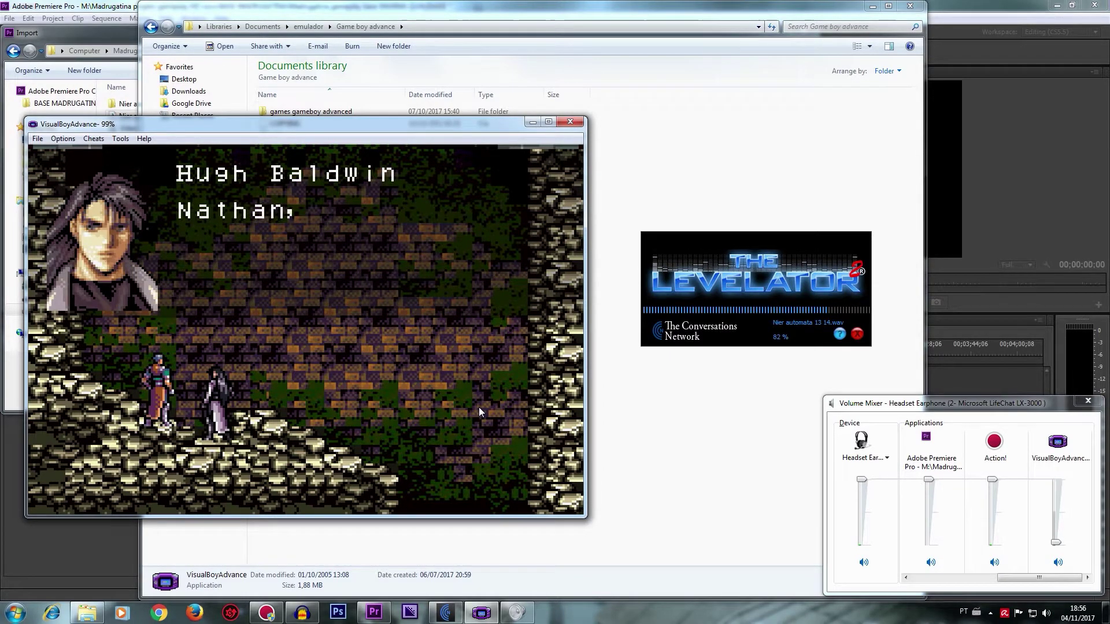
key("z")
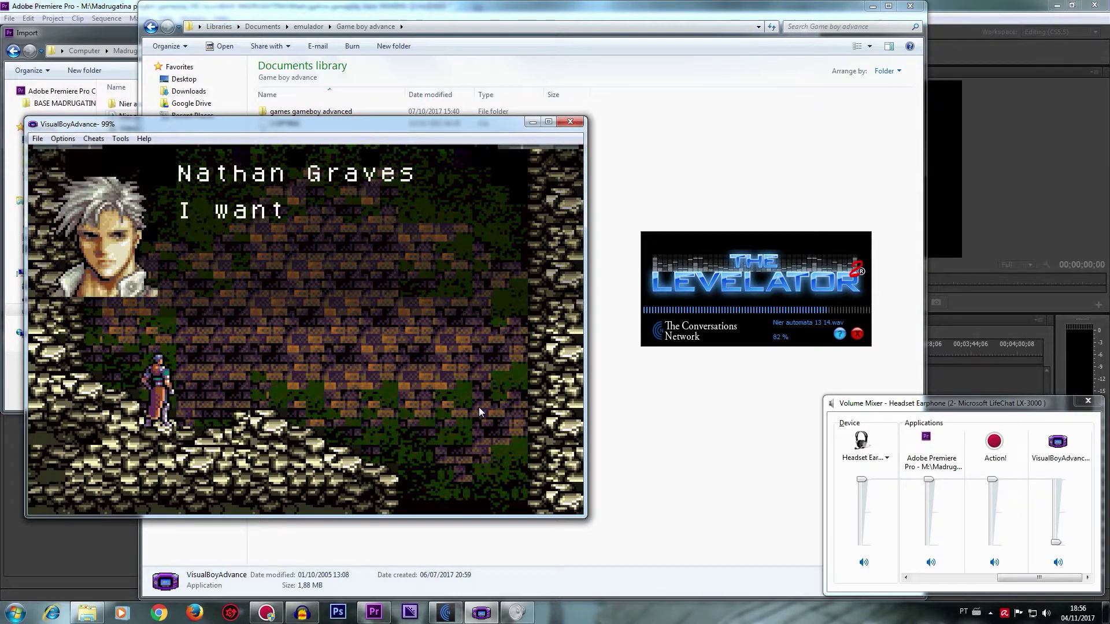
Step: Move through the first cavern rooms and break the brazier to collect a heart
key("z")
key("Right")
key("z")
key("Right")
key("Left")
key("x")
key("z")
key("Left")
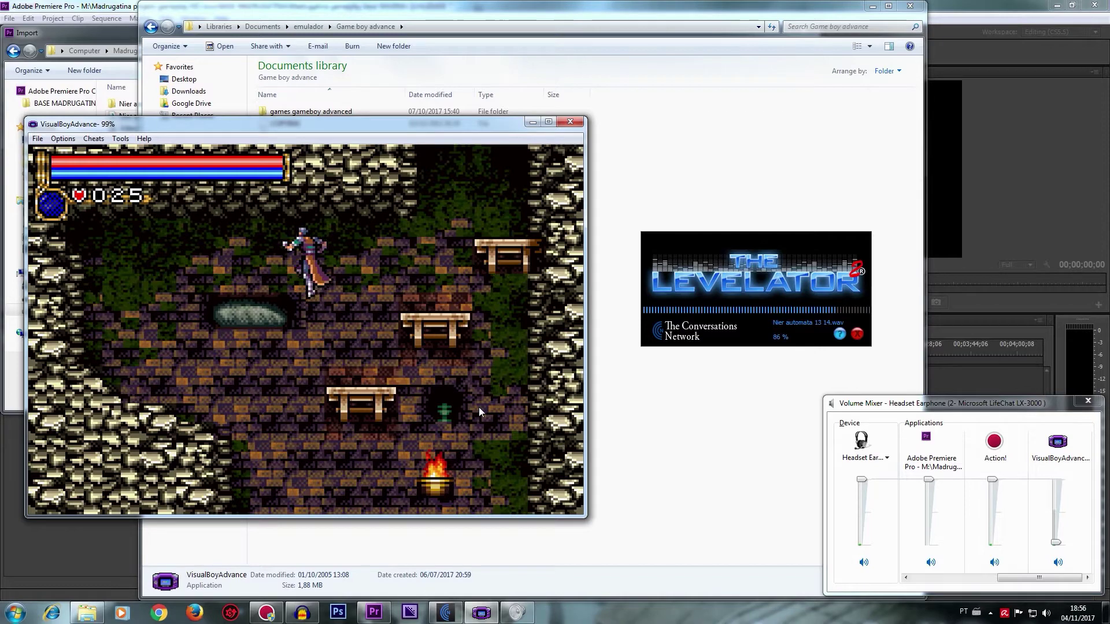
key("Right")
key("z")
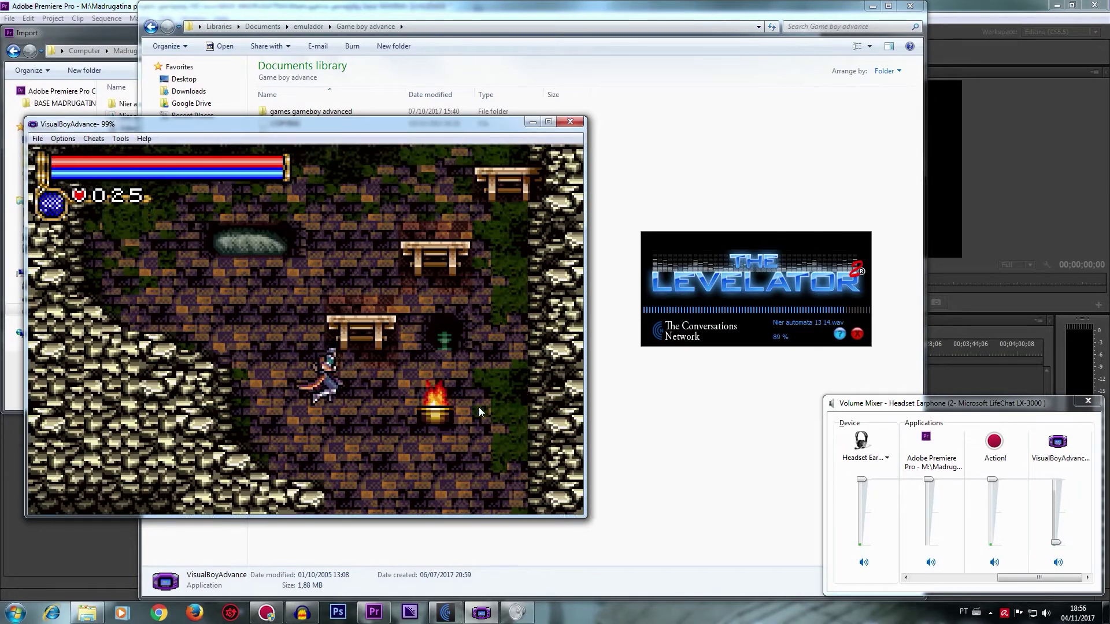
key("Left")
key("z")
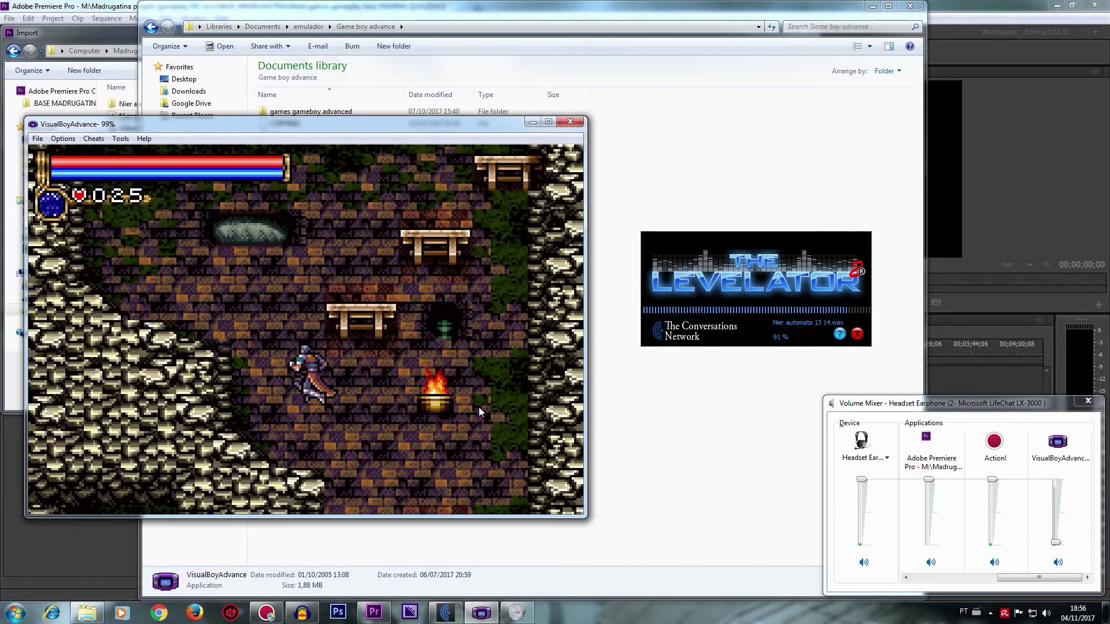
key("Right")
key("x")
key("z")
Step: Drop into the lower rooms, whipping a candle and collecting more hearts along the platforms
key("Left")
key("Left")
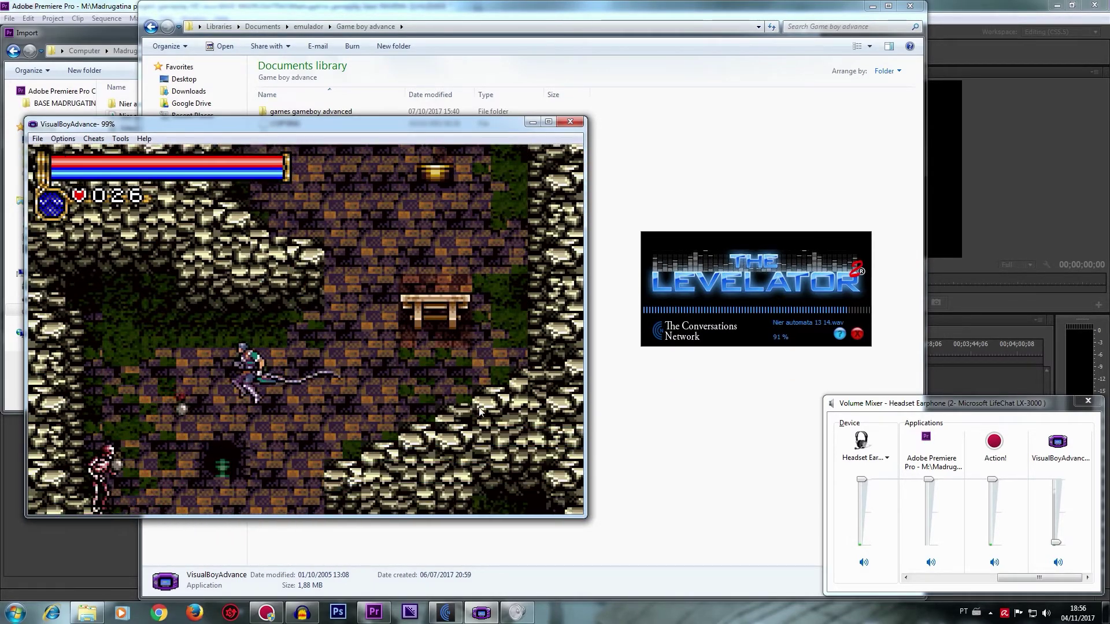
key("x")
key("Right")
key("Left")
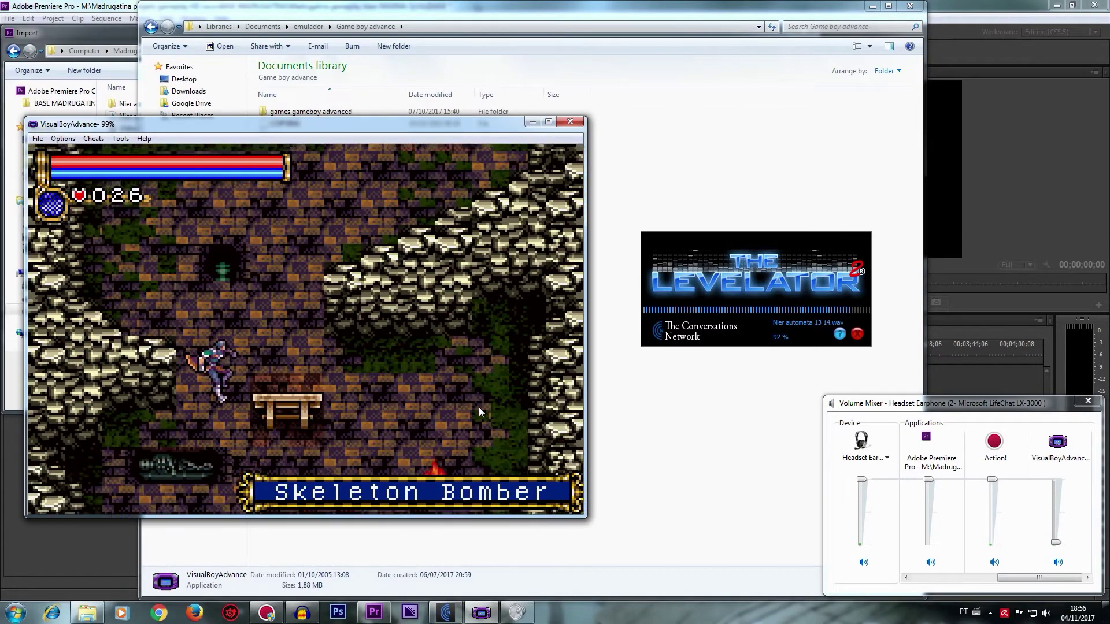
key("Right")
key("Right")
key("z")
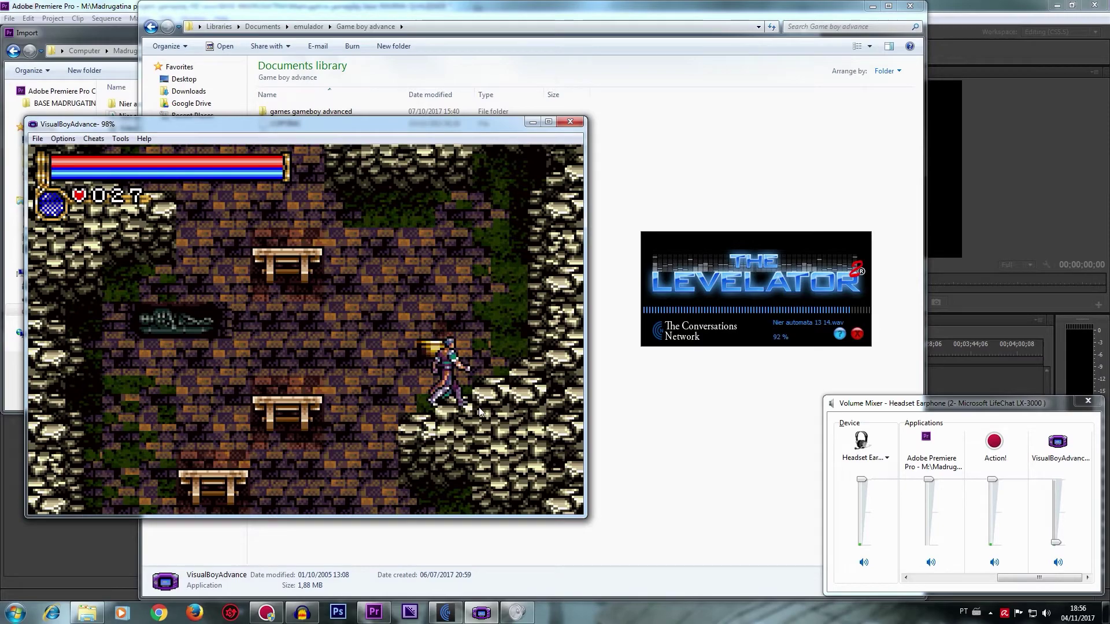
key("Left")
key("z")
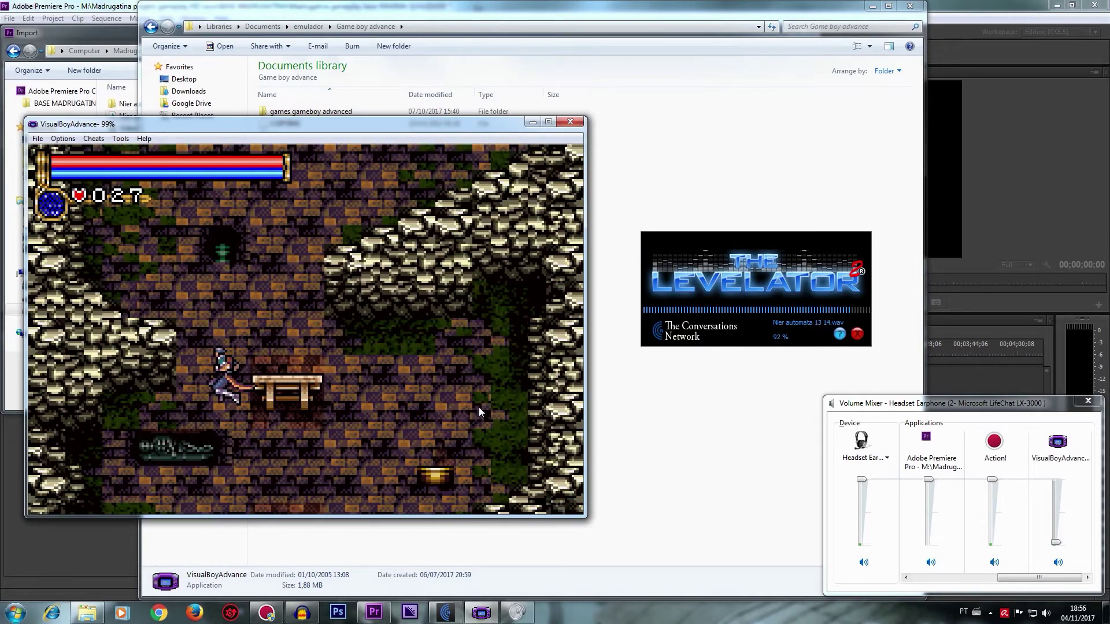
key("Right")
key("z")
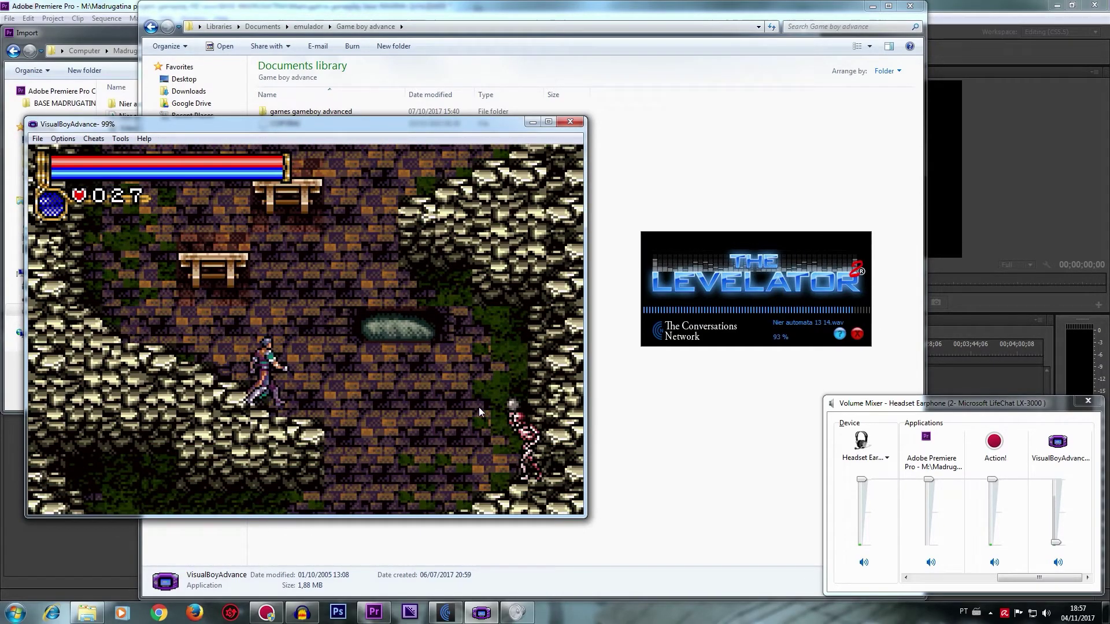
key("Right")
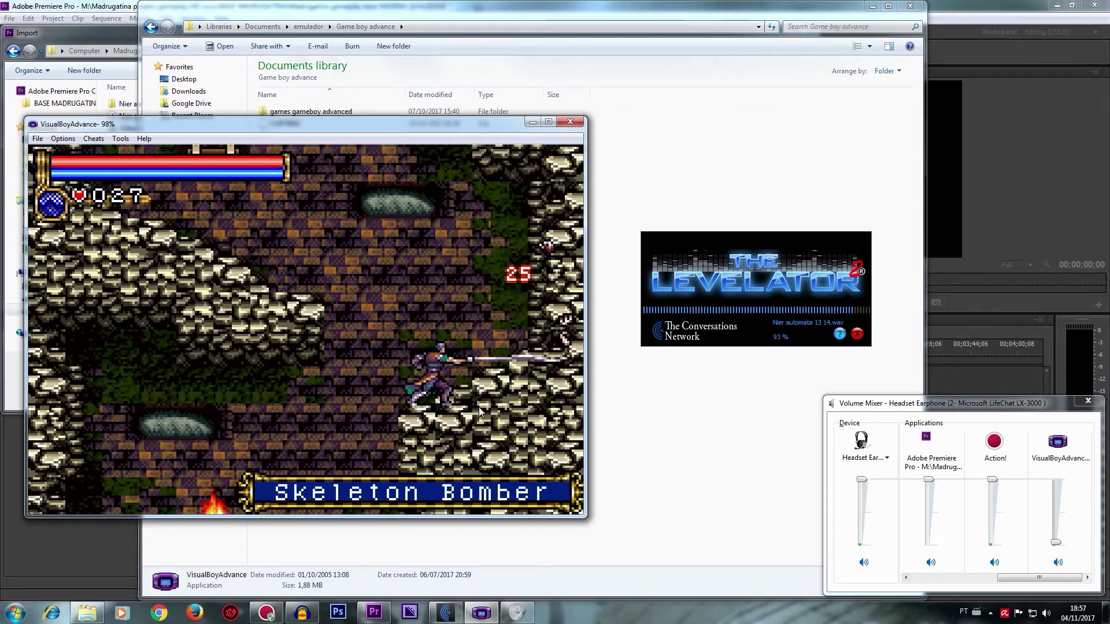
key("Left")
key("x")
key("Left")
key("z")
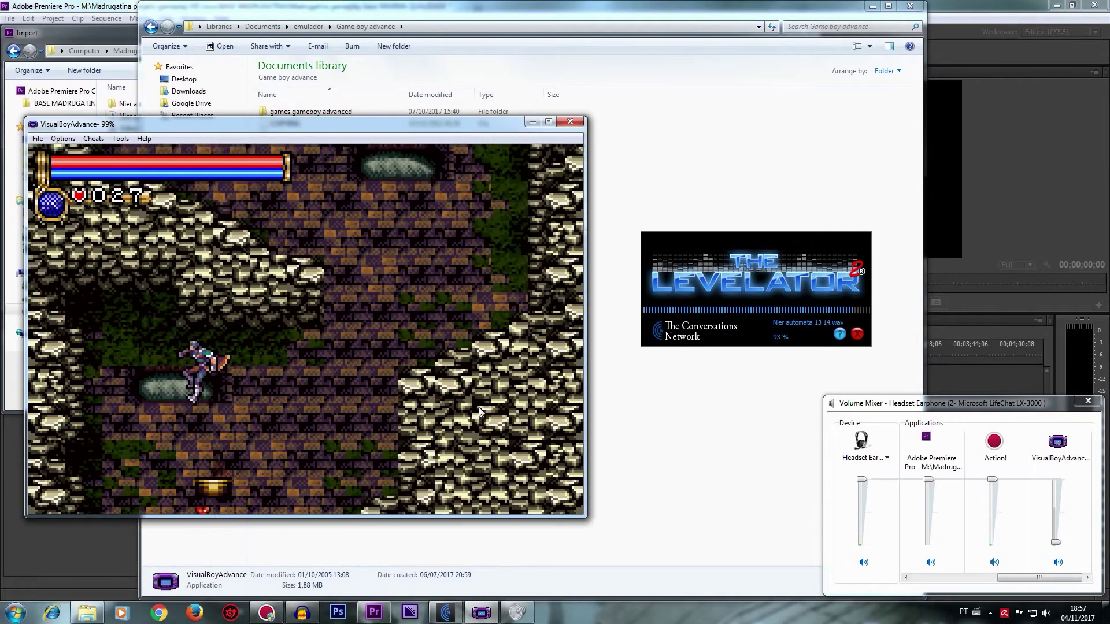
Step: Cross the wooden tables, whip the Skeleton Bomber and left torch, reaching 34 hearts
key("Right")
key("z")
key("z")
key("Right")
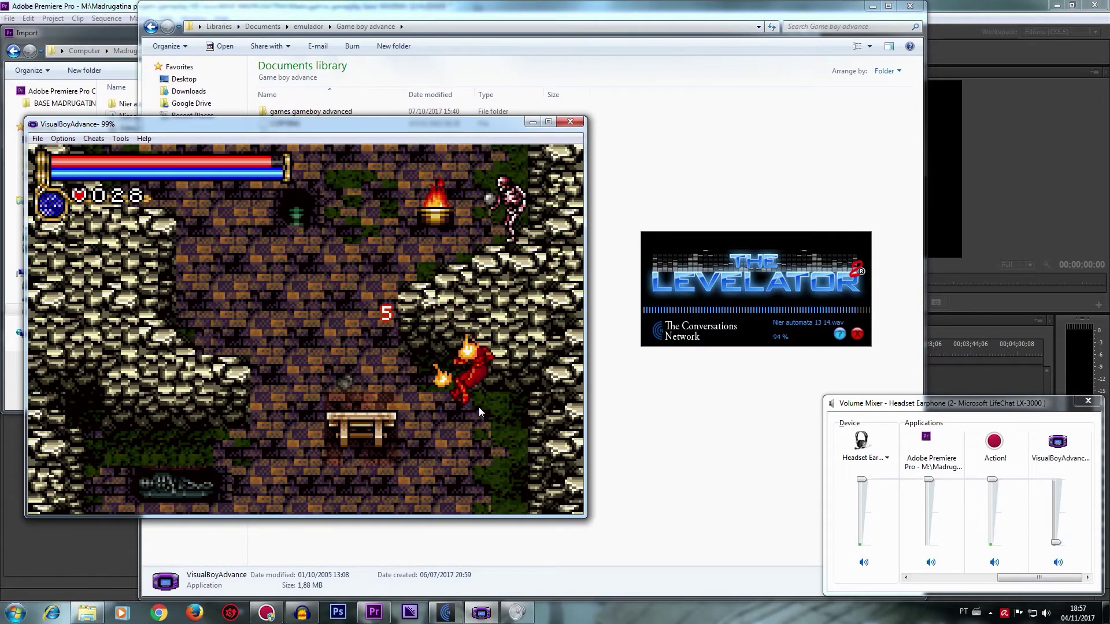
key("z")
key("Right")
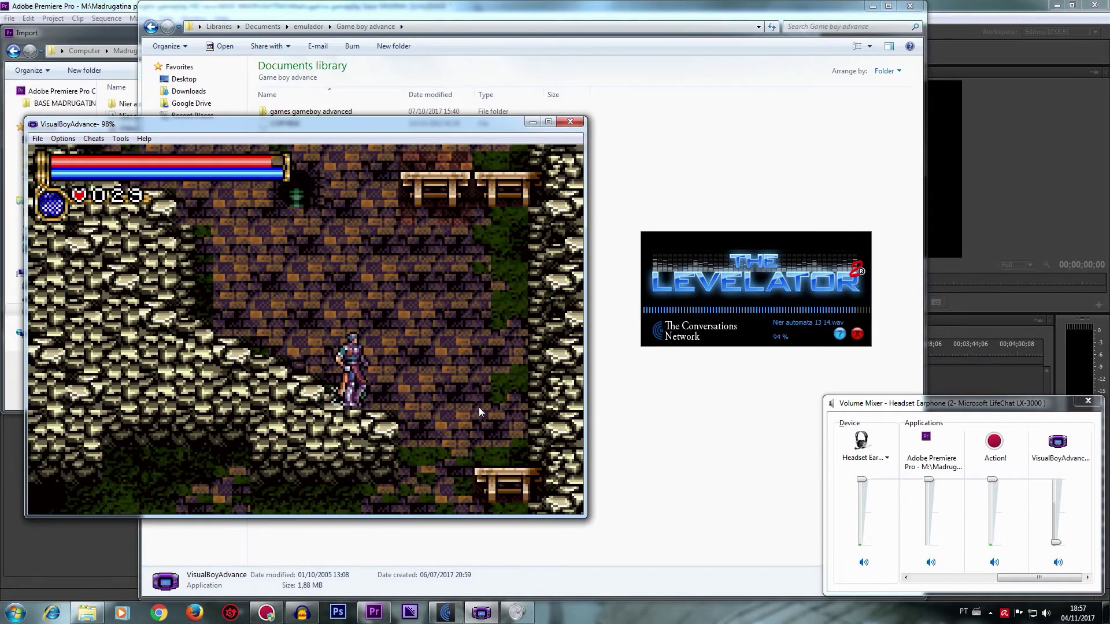
key("Left")
key("x")
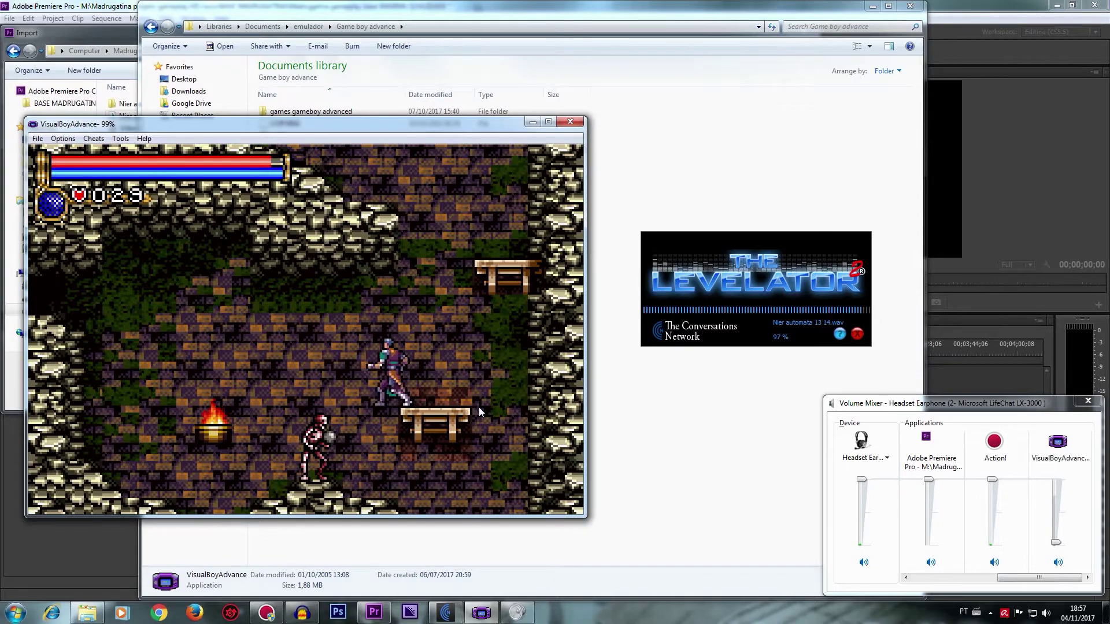
key("Down")
key("x")
key("Left")
key("x")
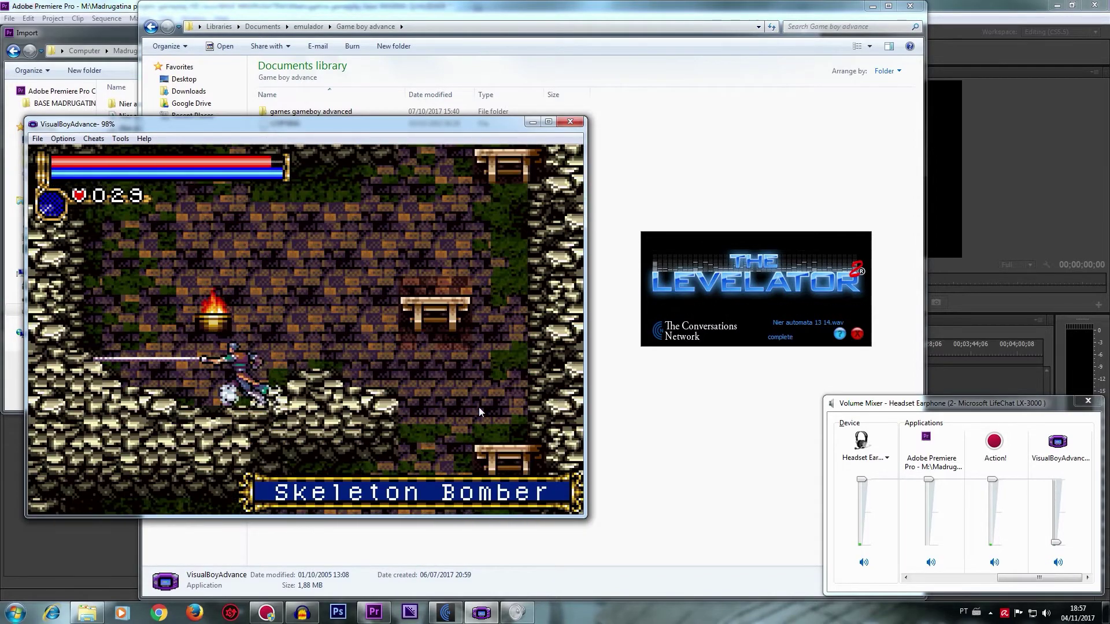
key("x")
key("Right")
key("z")
key("Right")
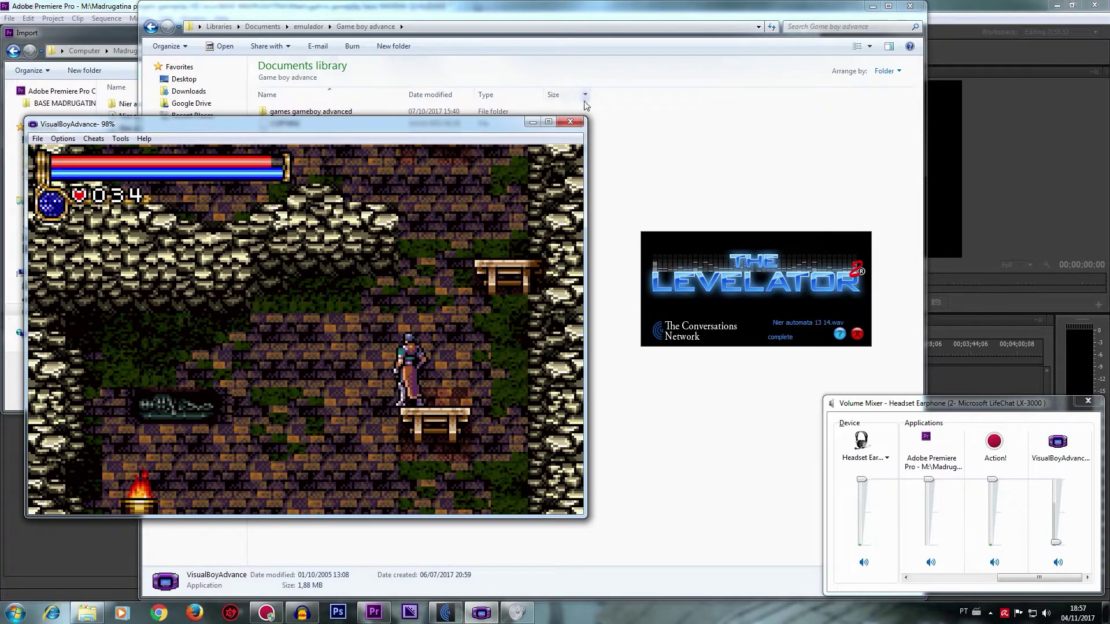
left_click(580, 124)
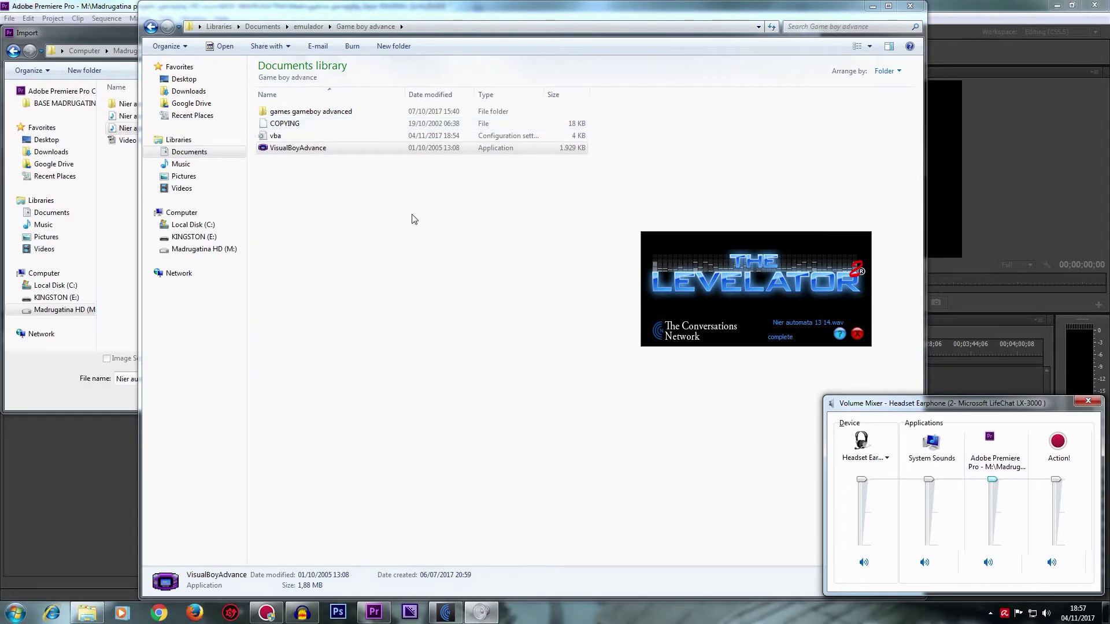
left_click(916, 10)
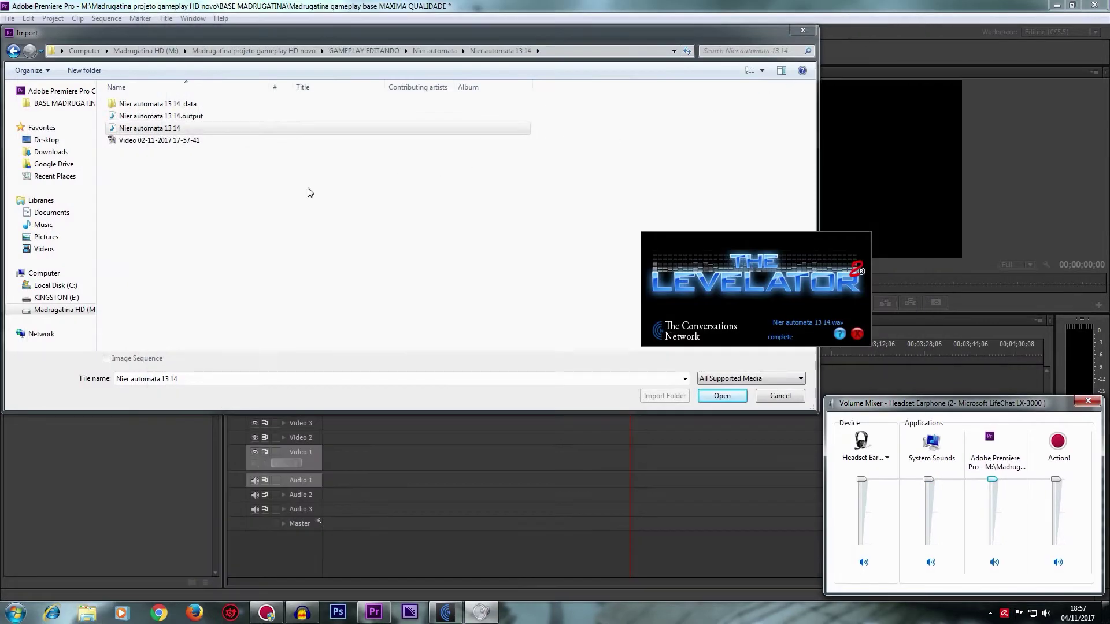
left_click(168, 129)
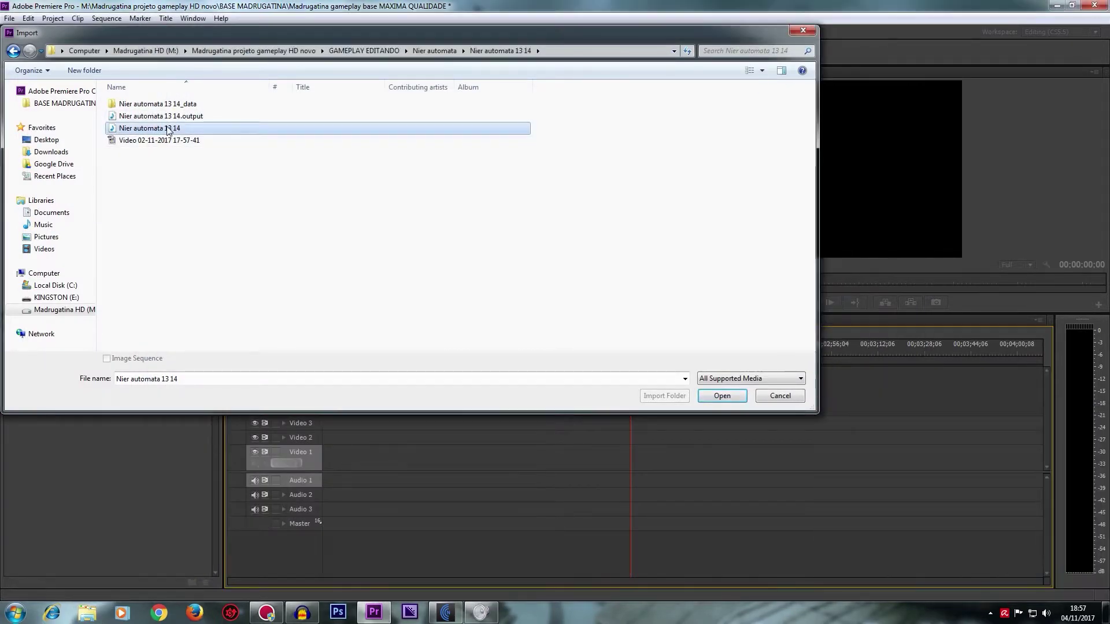
left_click(179, 117)
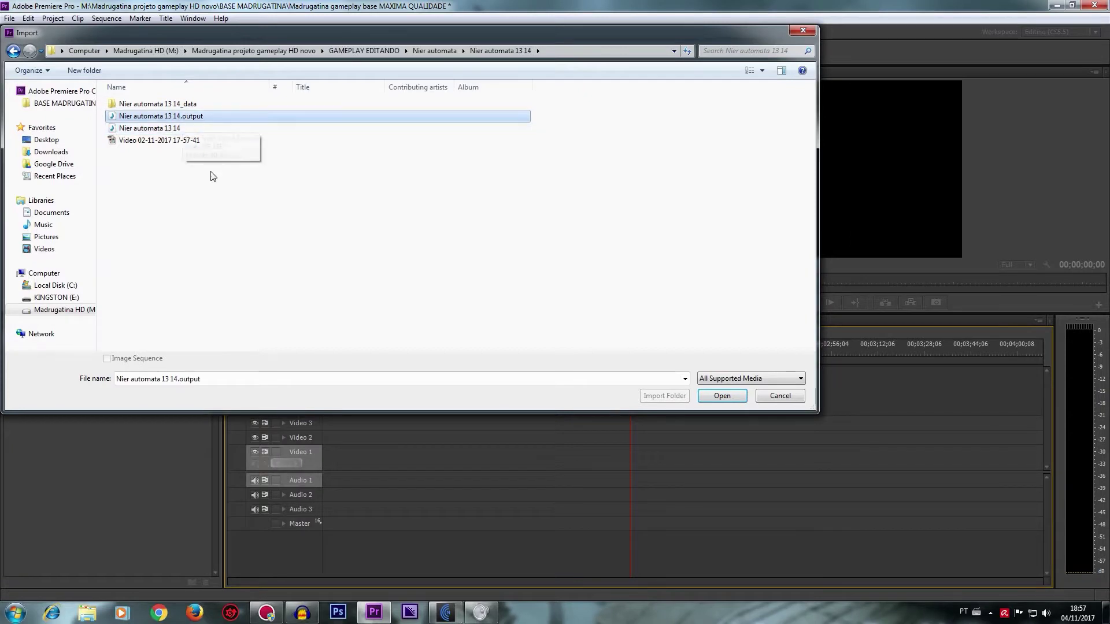
left_click(193, 141, "ctrl")
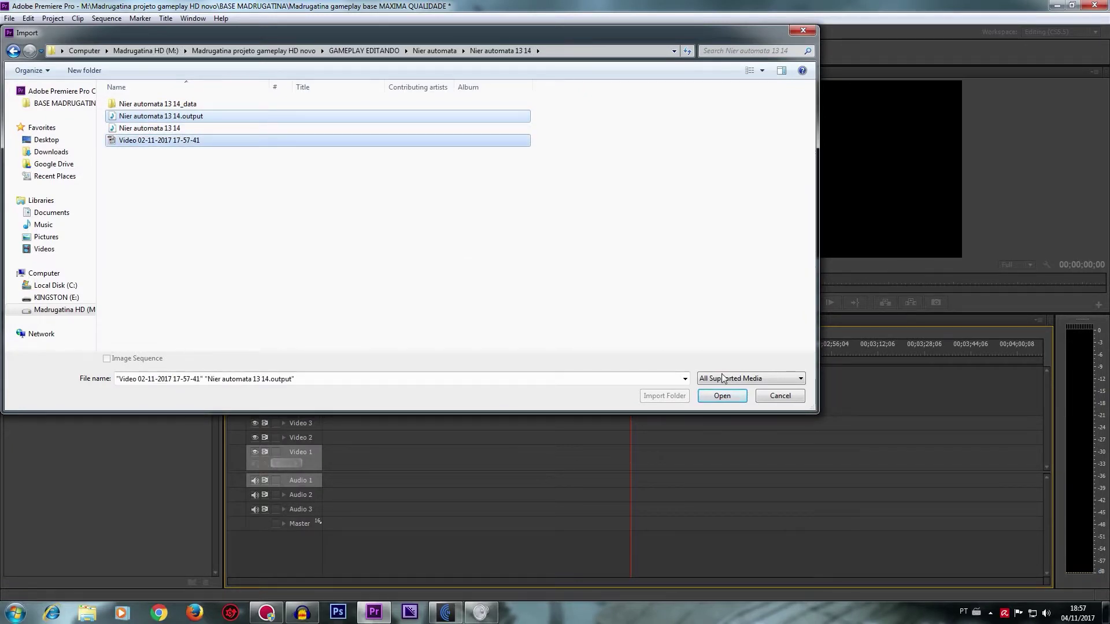
left_click(722, 396)
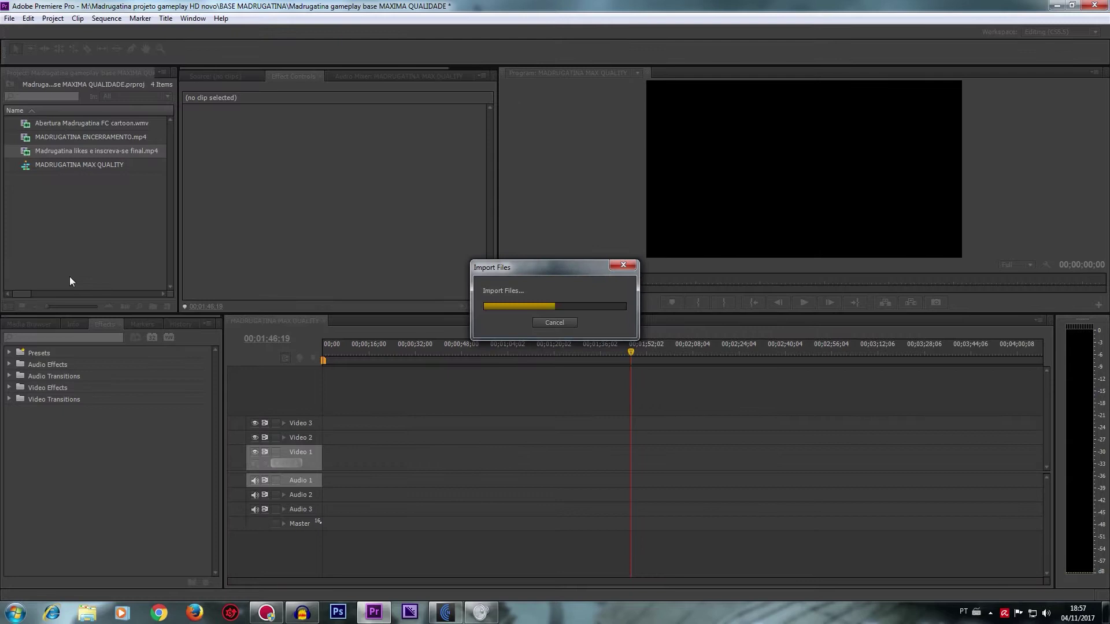
left_click(76, 211)
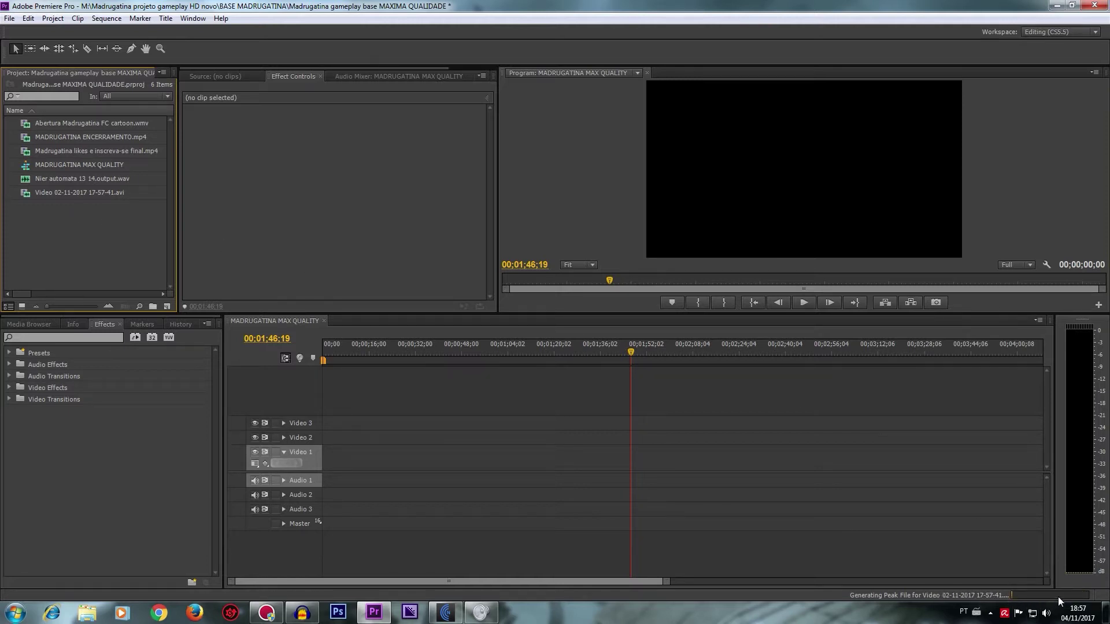
left_click(84, 617)
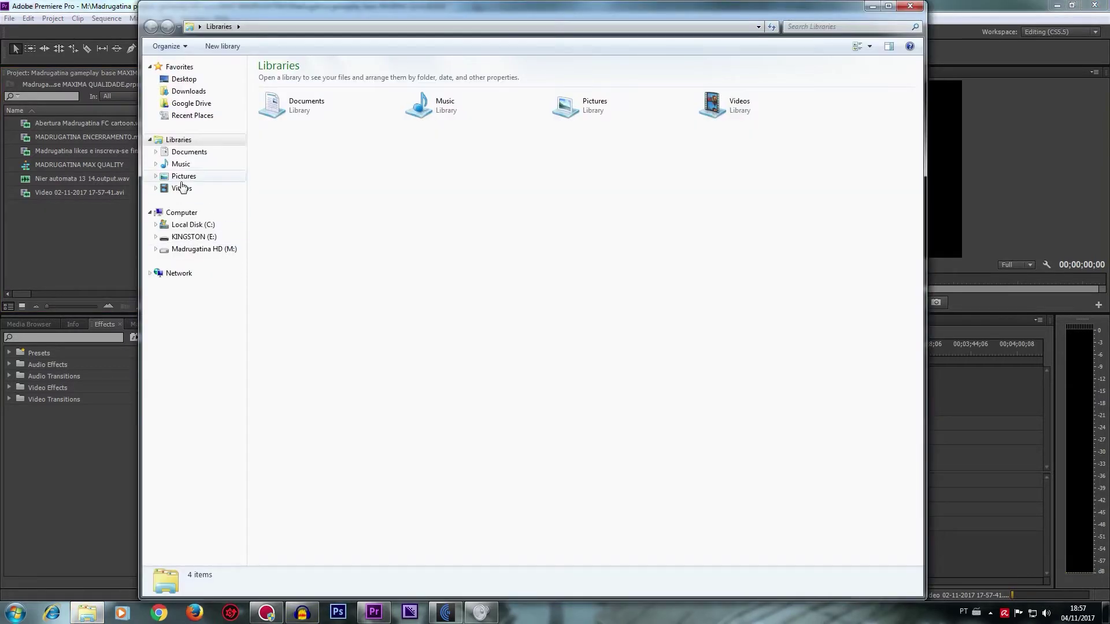
Step: Browse to Documents\emulador\NINTENDO DS and launch DeSmuME.exe
left_click(190, 250)
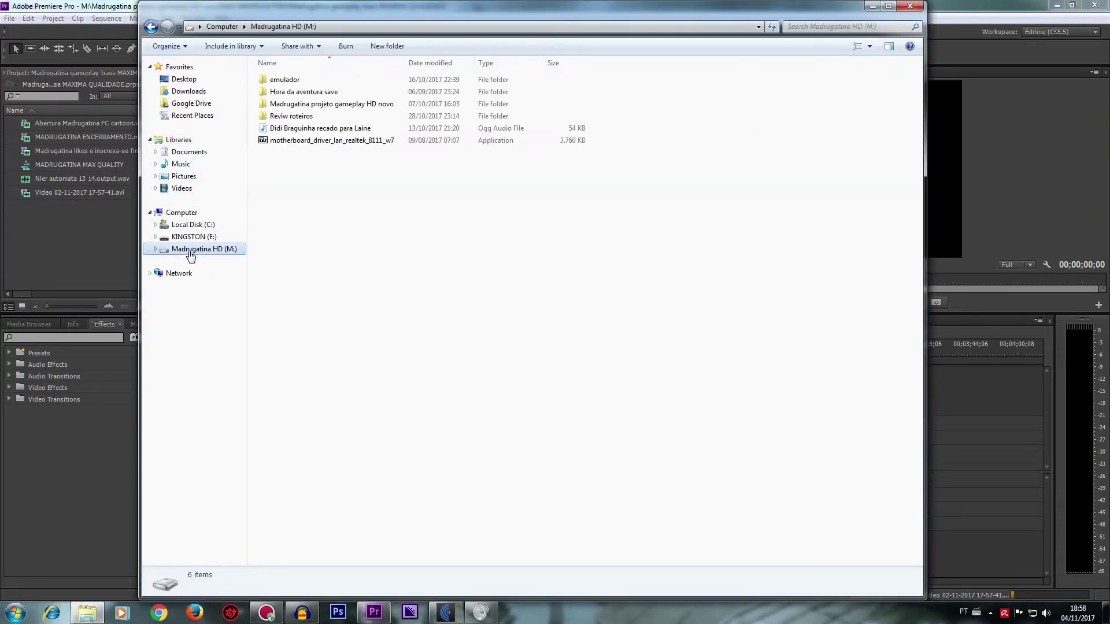
double_click(286, 105)
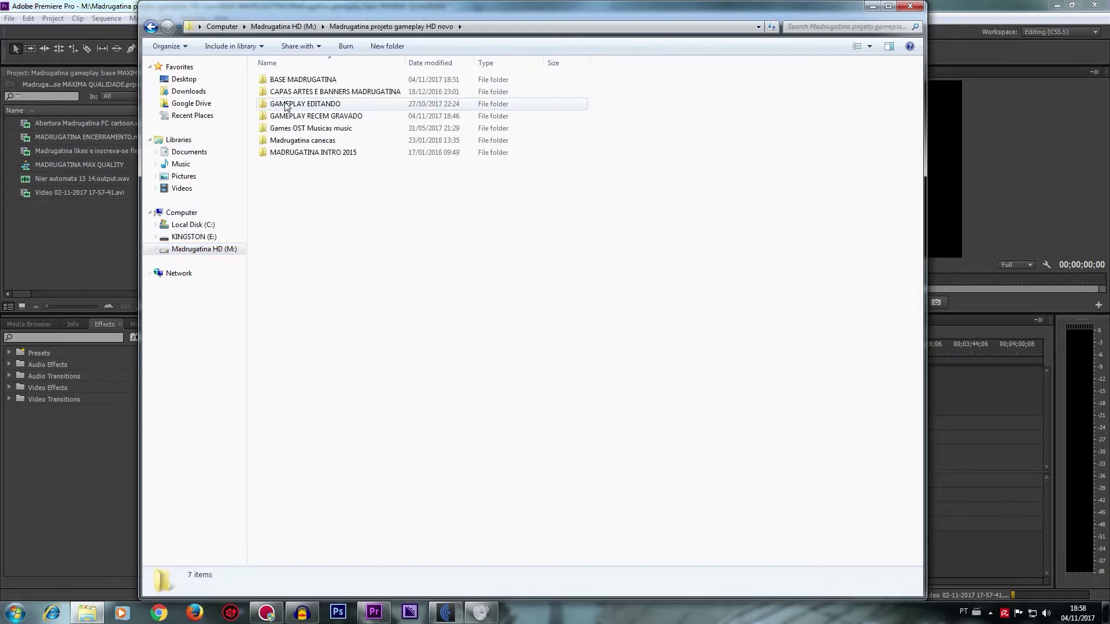
left_click(183, 154)
double_click(288, 150)
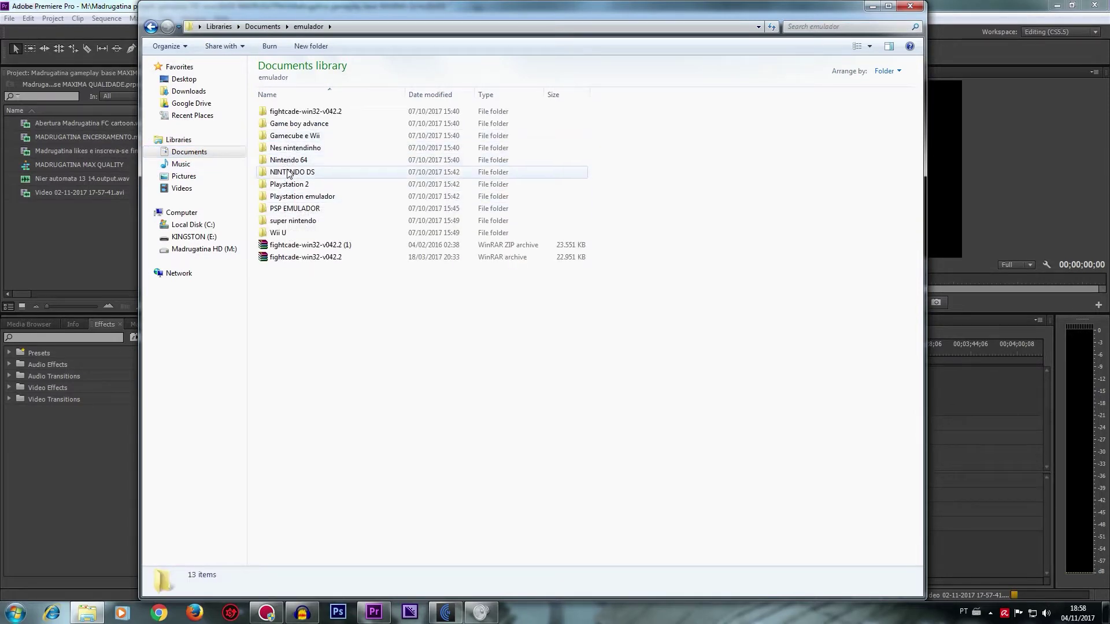
double_click(289, 172)
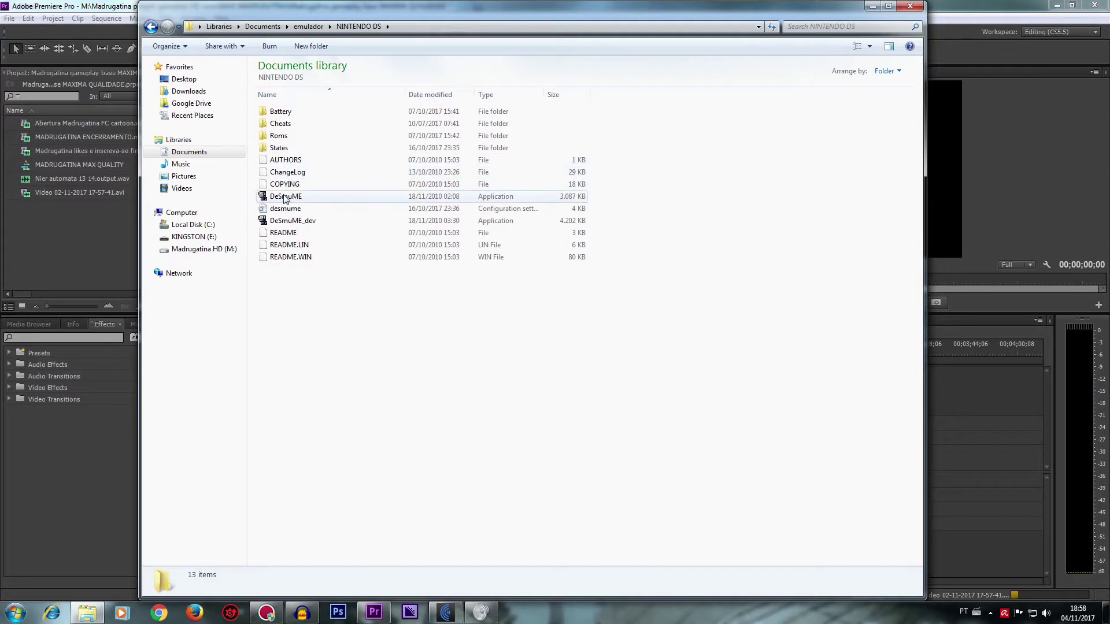
double_click(285, 196)
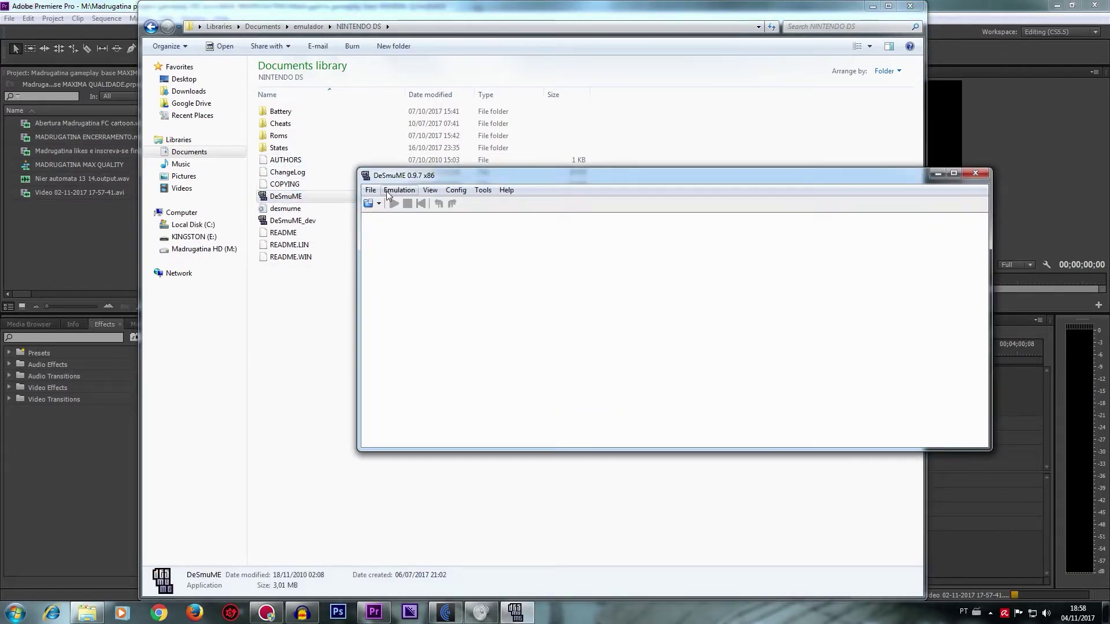
left_click(371, 190)
Step: Open the ROM 'World Ends With You, The.nds' in DeSmuME
left_click(386, 205)
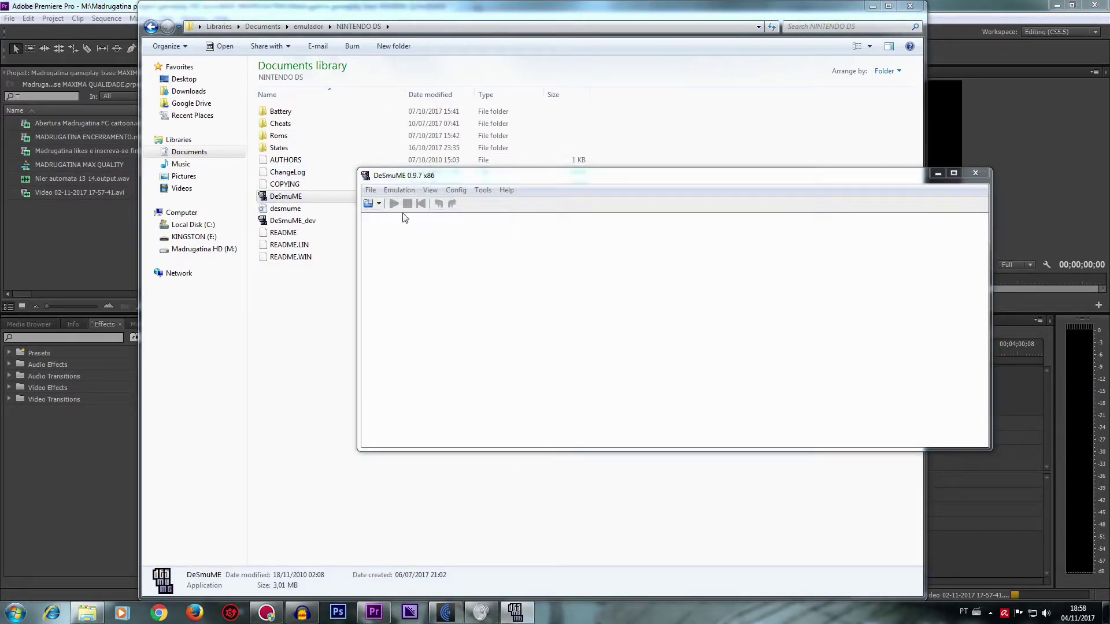
left_click(522, 308)
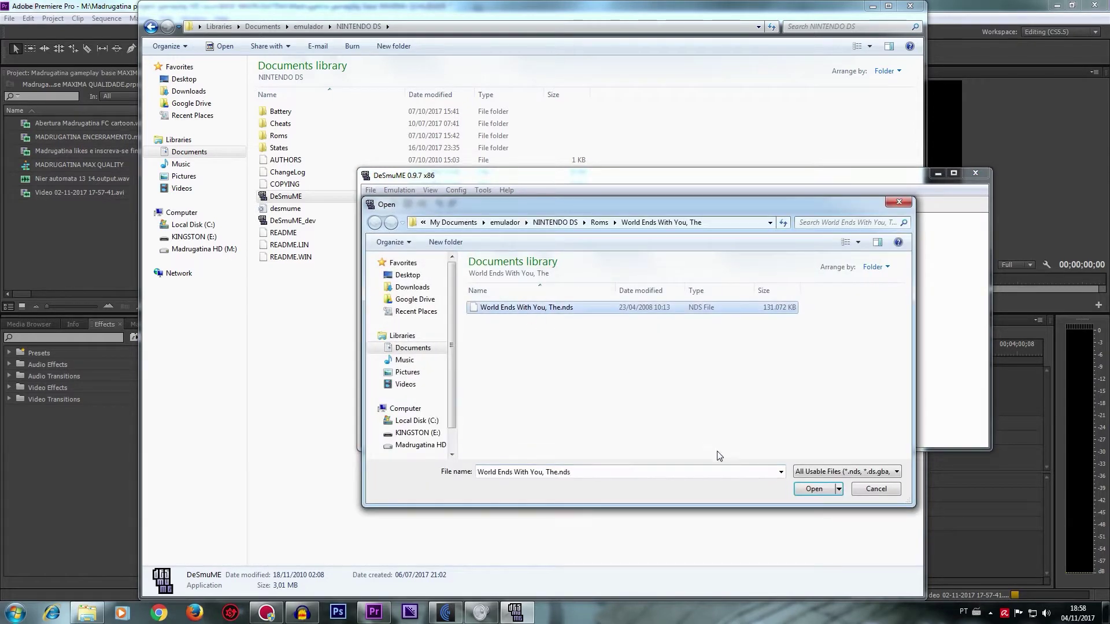
left_click(813, 489)
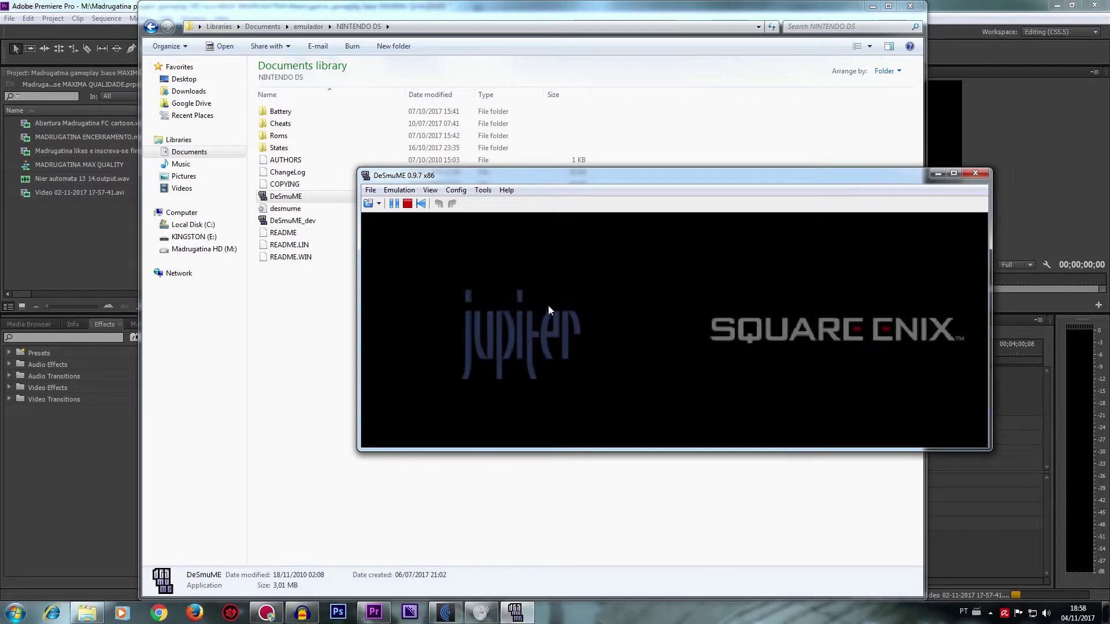
Step: Load save state slot 3 and advance the first dialogue line
left_click(370, 191)
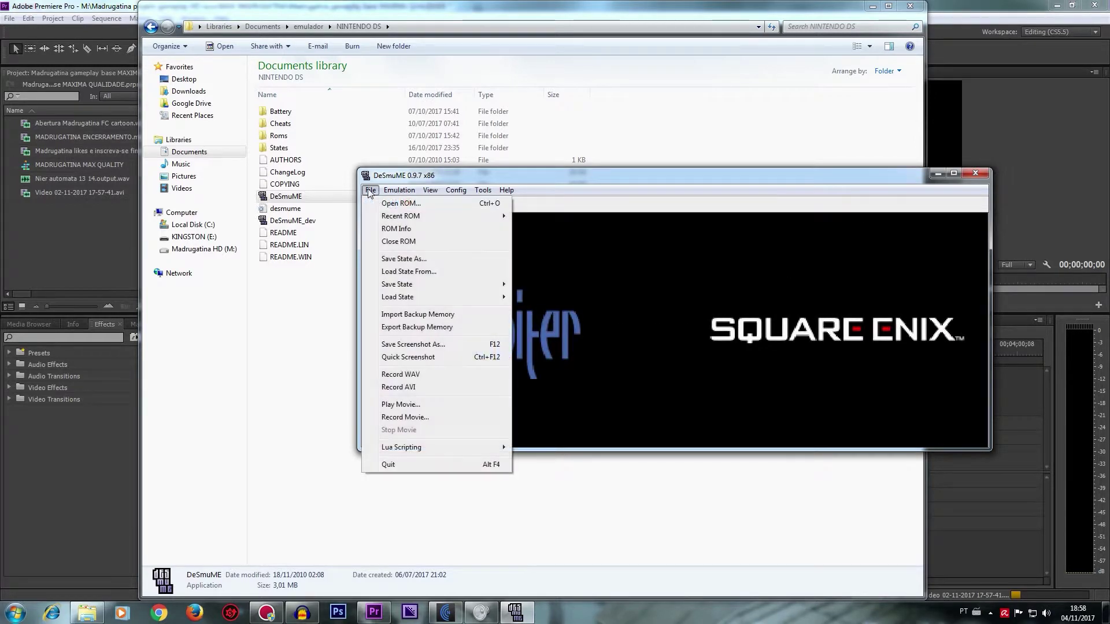
mouse_move(422, 299)
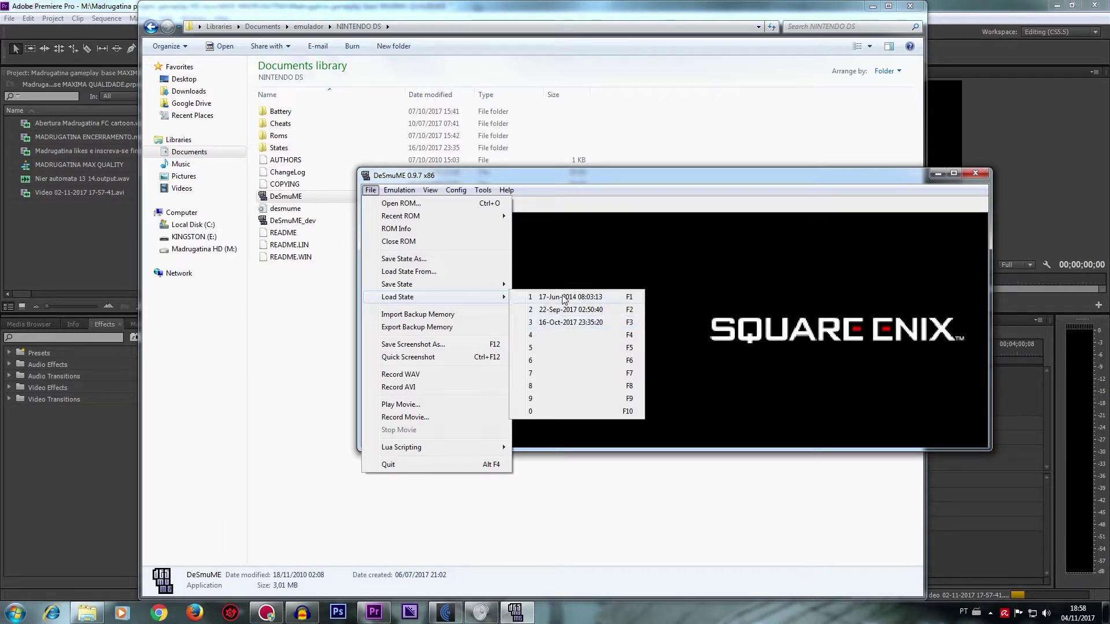
left_click(559, 324)
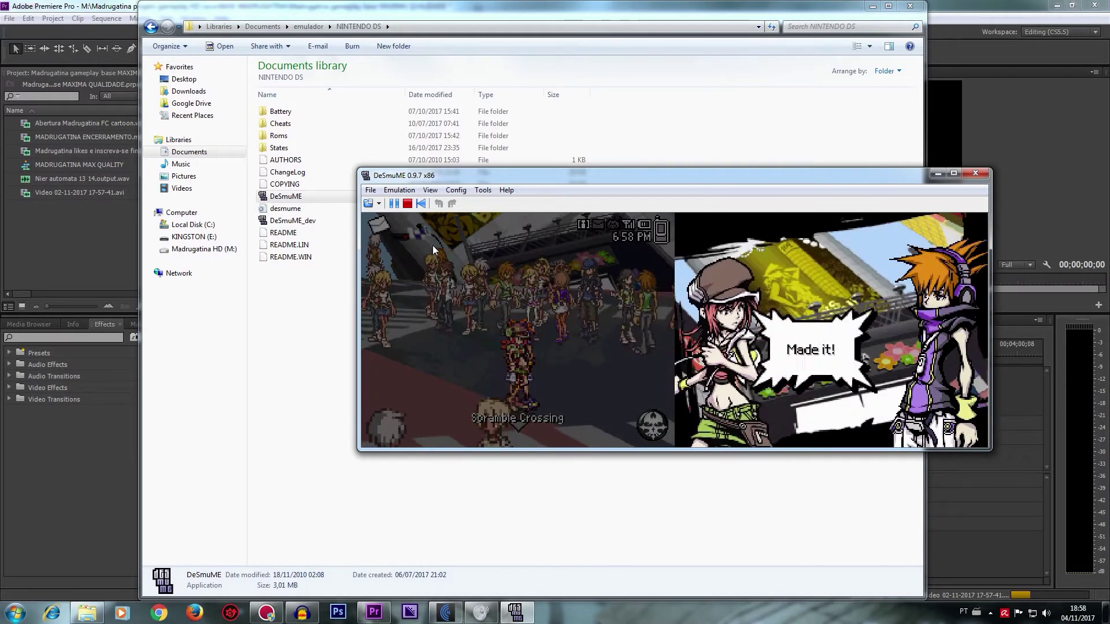
left_click(433, 245)
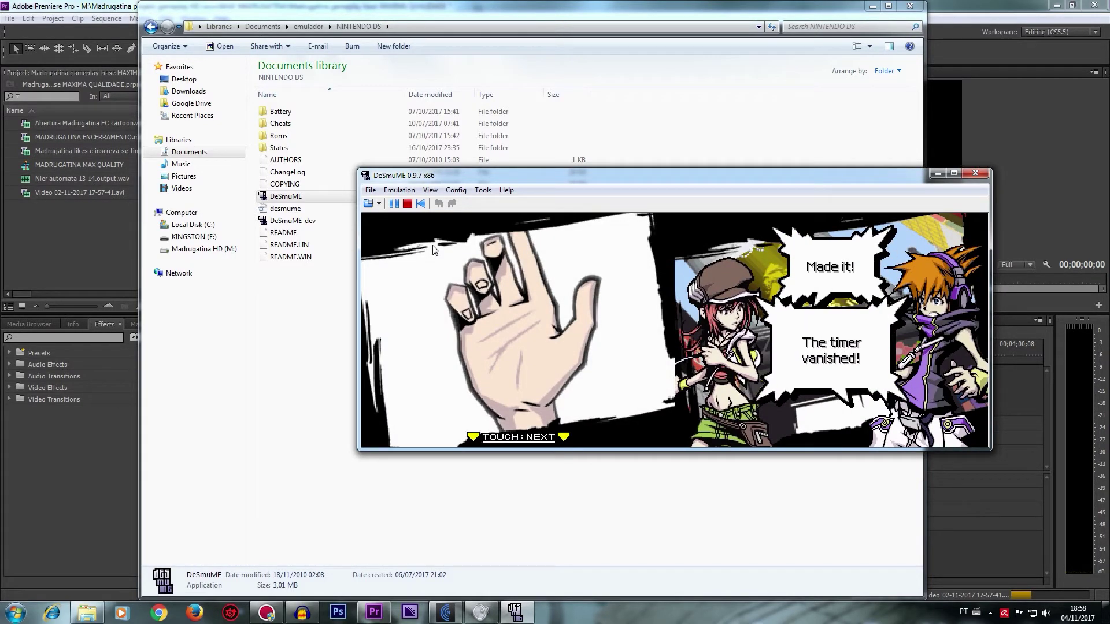
Step: Tap through the mission-complete lines and monsters scene until the frog Noise encounter
left_click(433, 245)
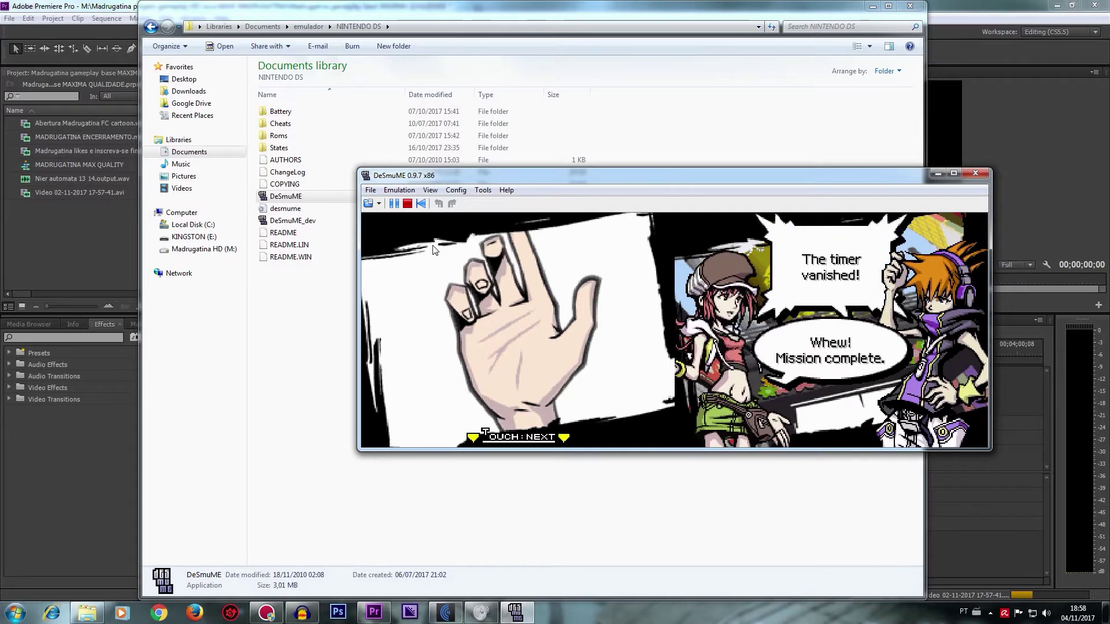
left_click(432, 245)
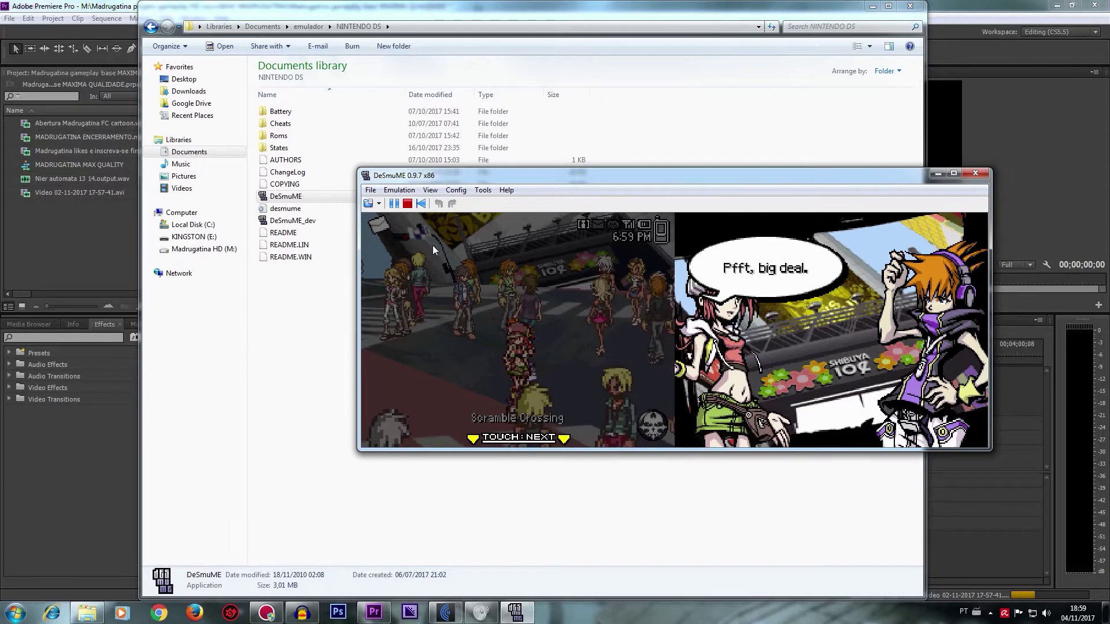
left_click(433, 245)
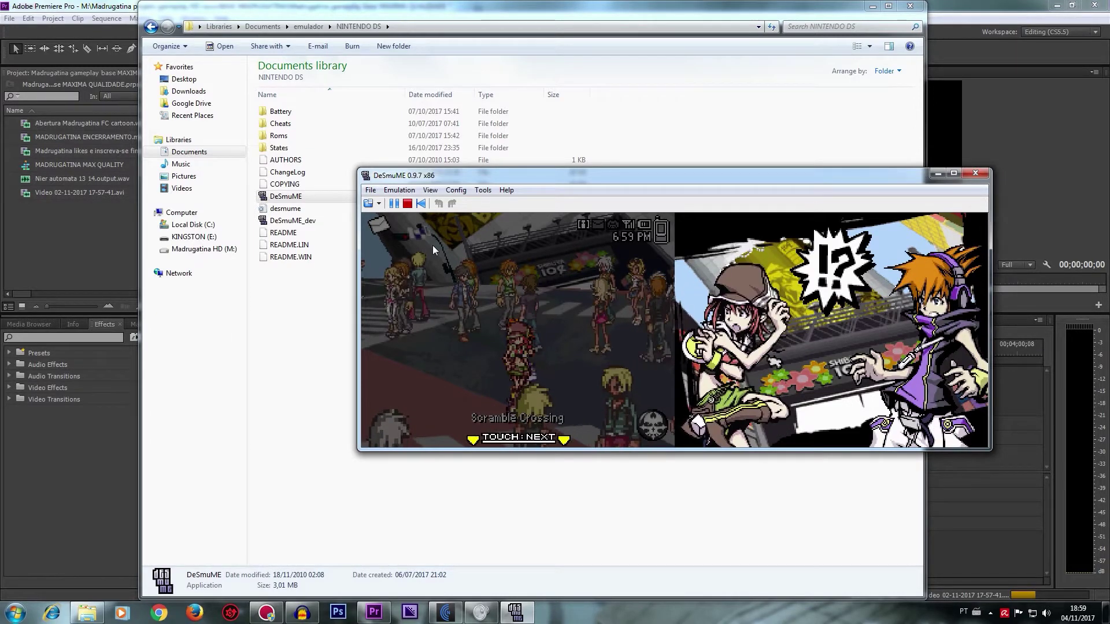
left_click(433, 245)
left_click(433, 245)
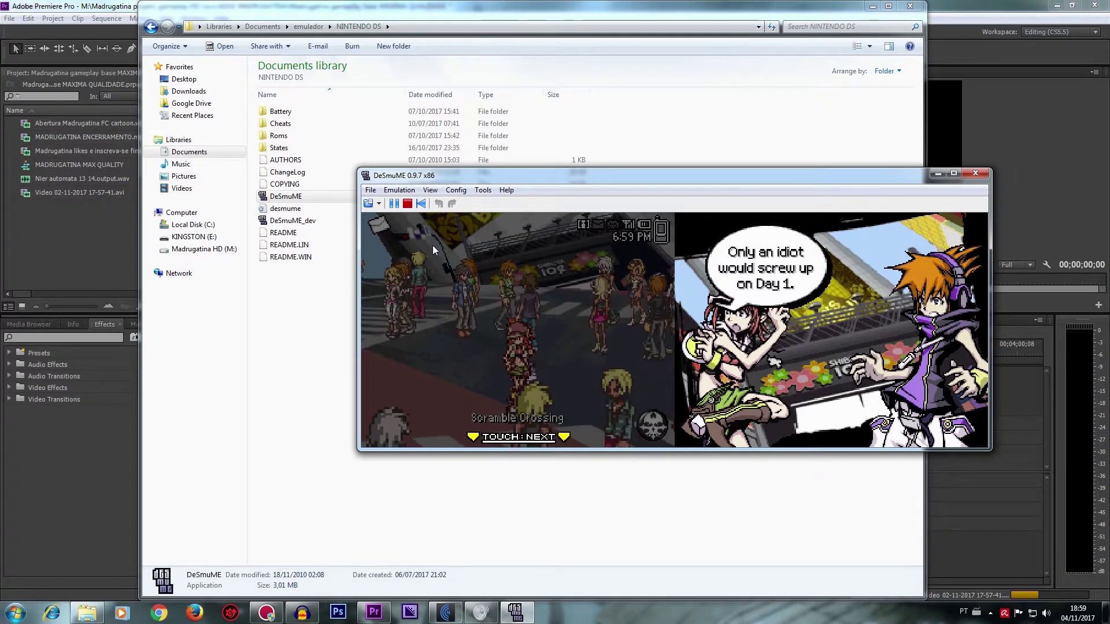
left_click(432, 245)
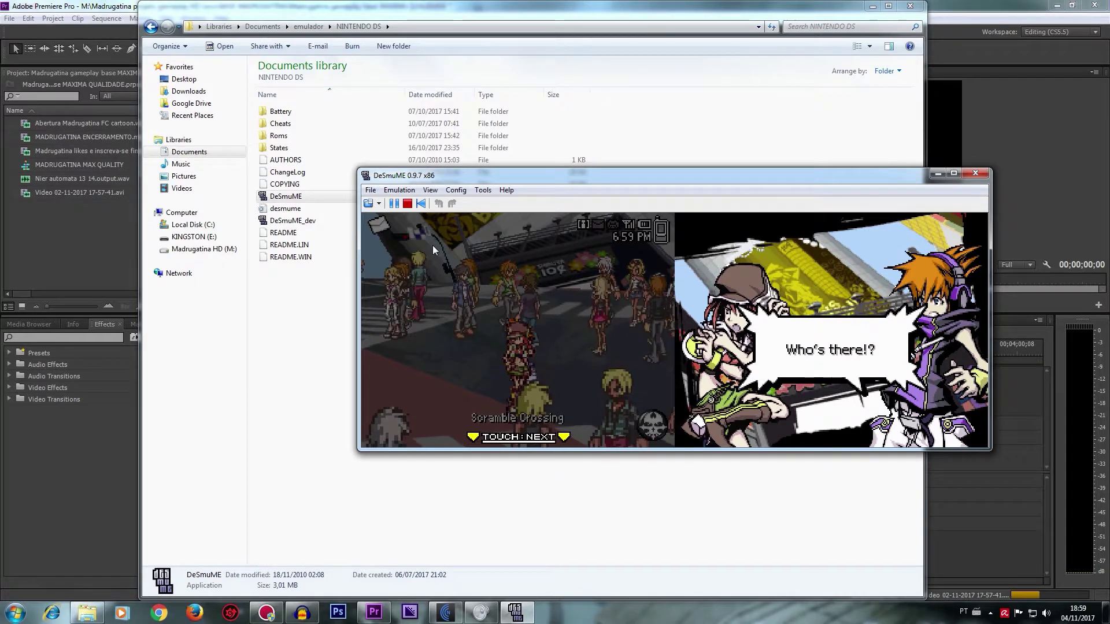
left_click(432, 245)
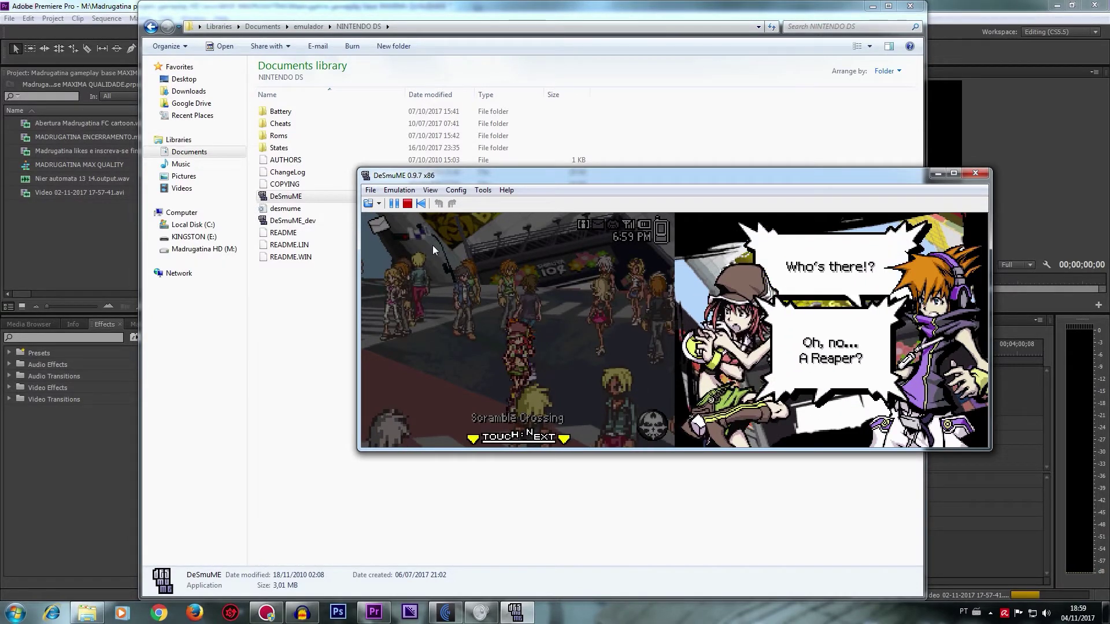
left_click(432, 245)
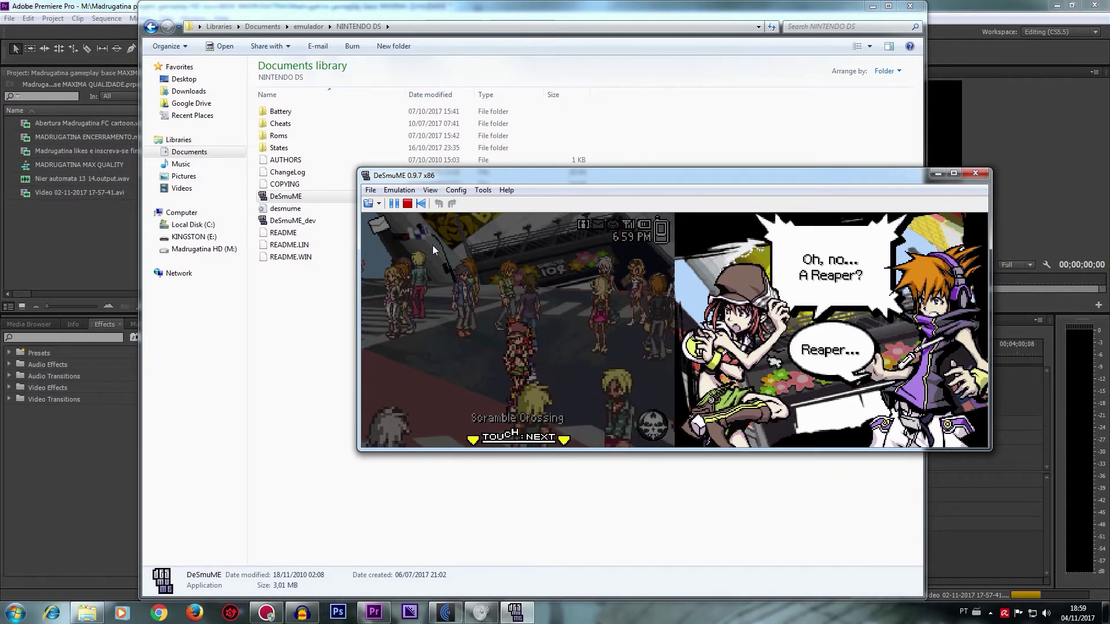
left_click(433, 245)
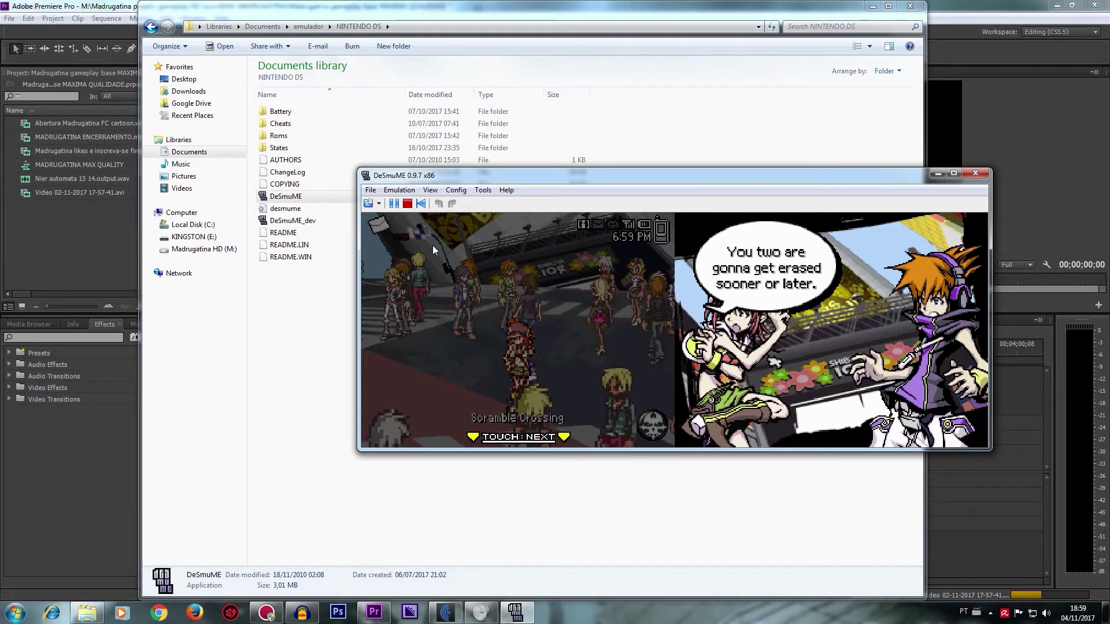
left_click(432, 246)
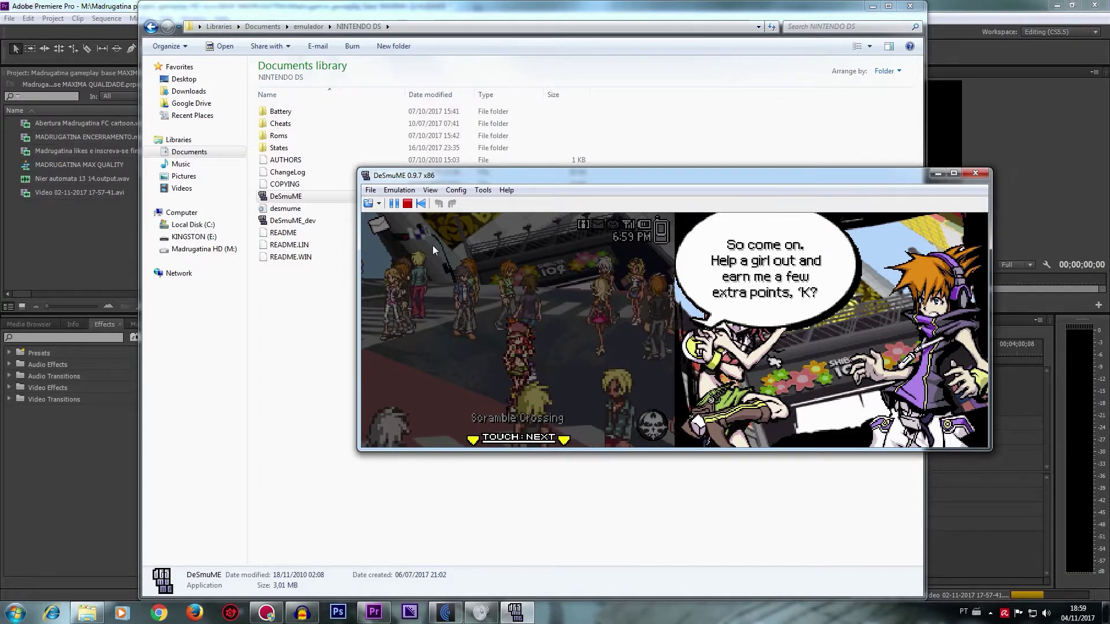
left_click(433, 245)
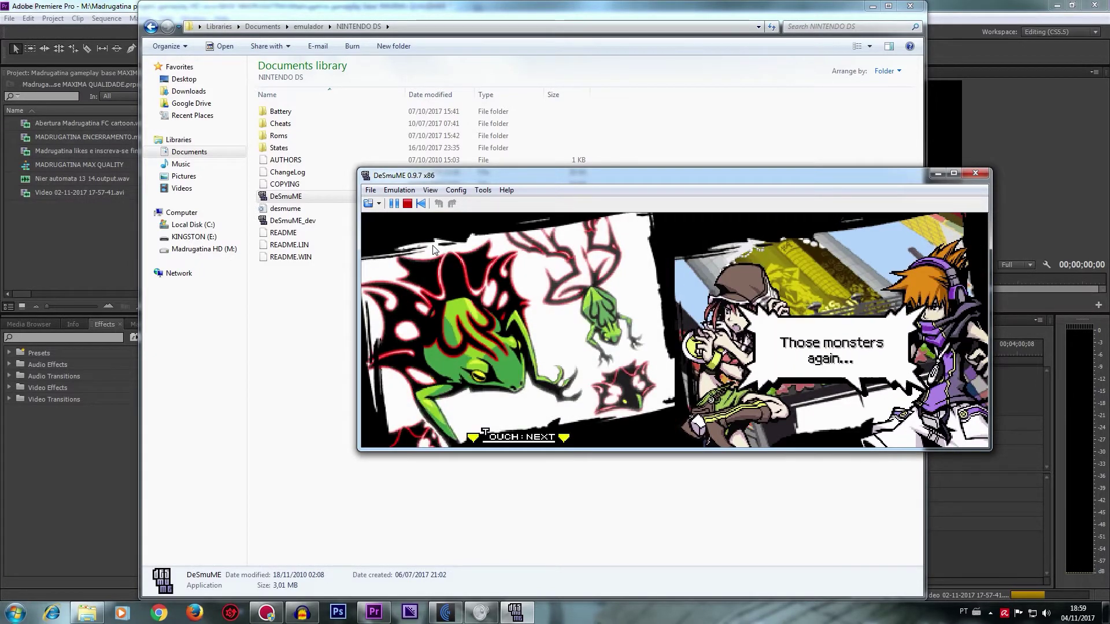
left_click(433, 248)
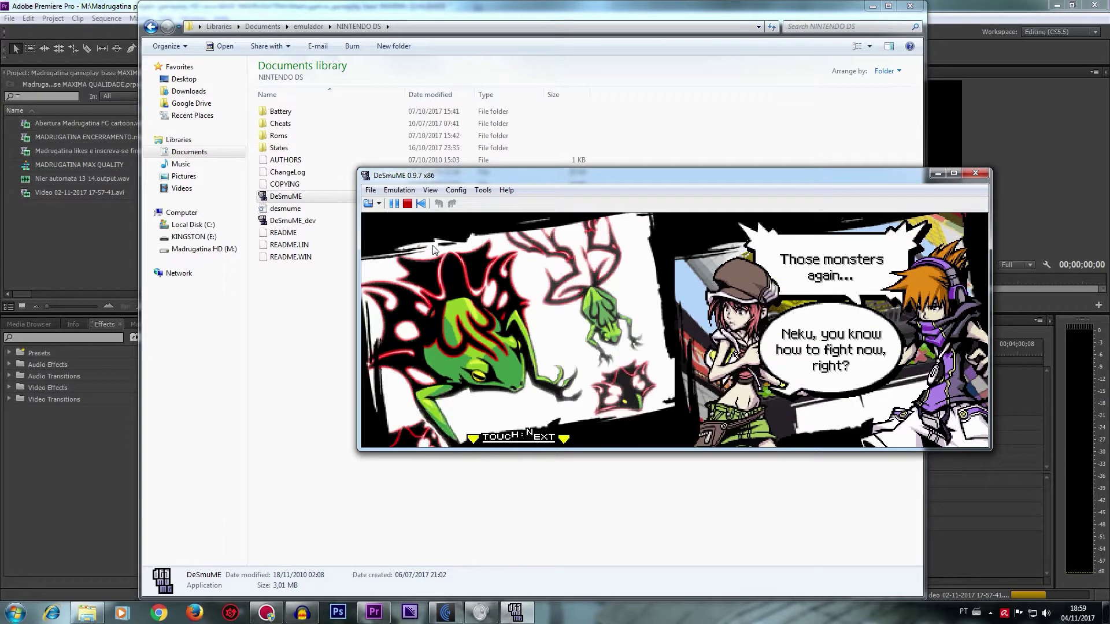
left_click(433, 249)
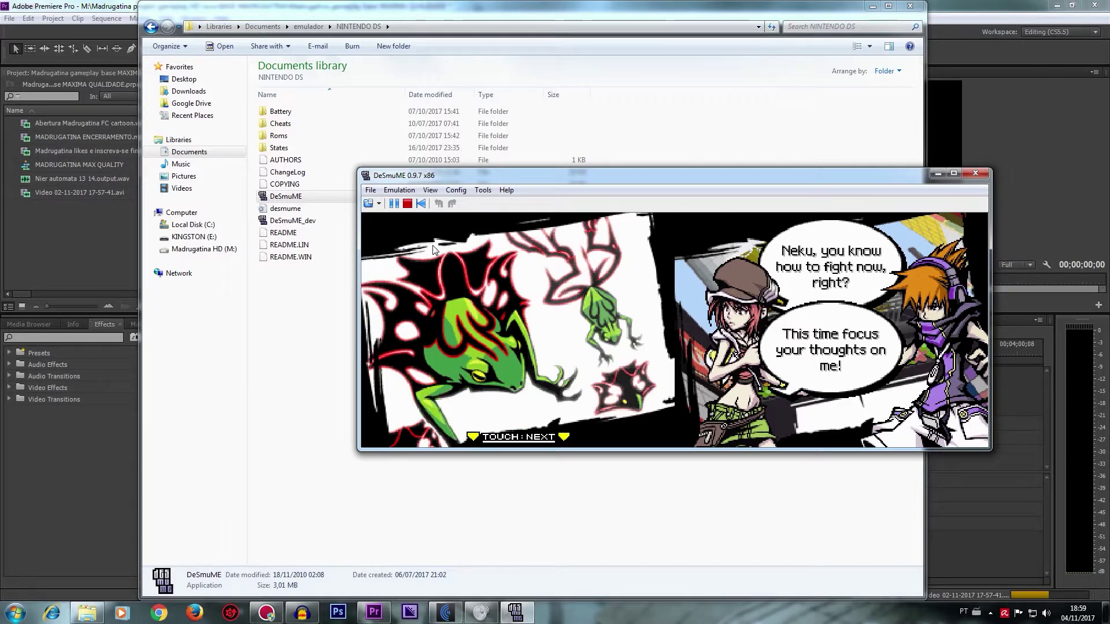
left_click(435, 249)
left_click(436, 250)
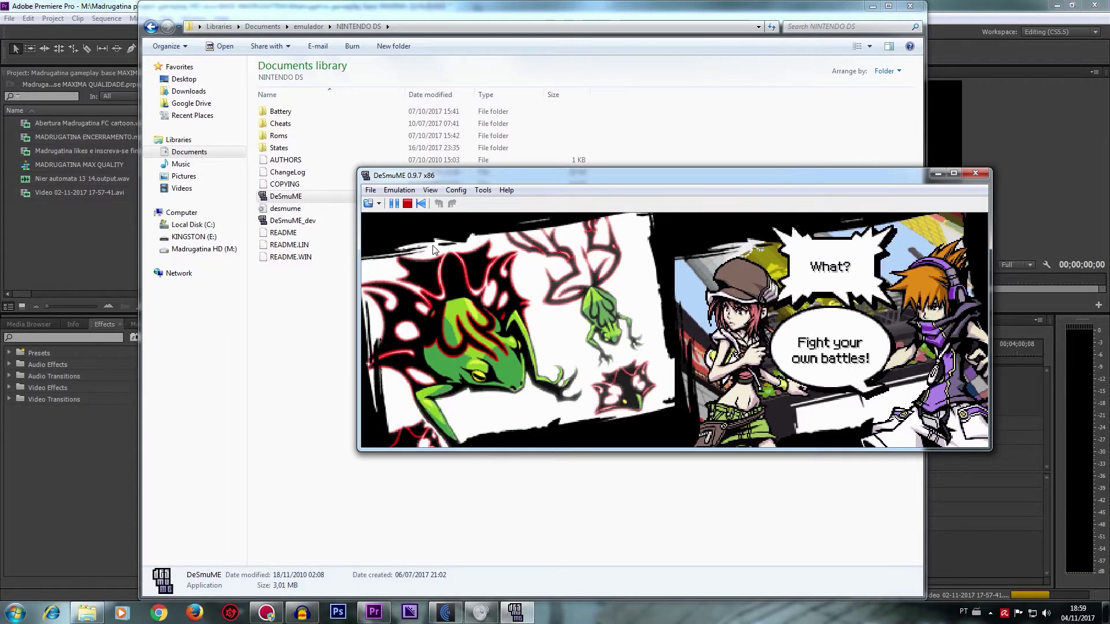
left_click(435, 249)
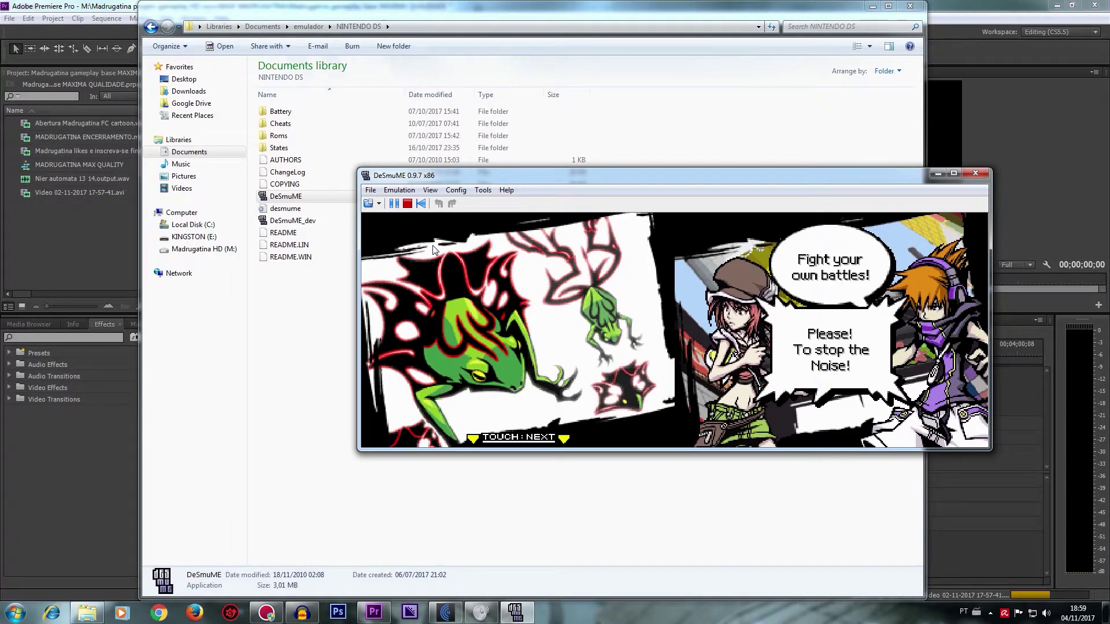
left_click(435, 250)
left_click(435, 250)
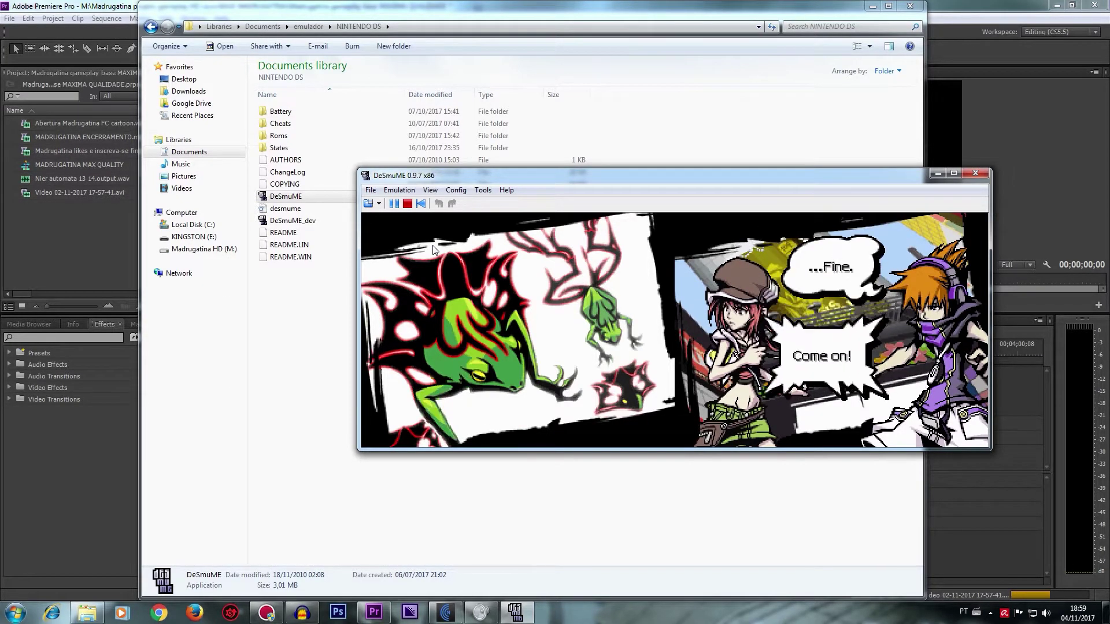
left_click(435, 249)
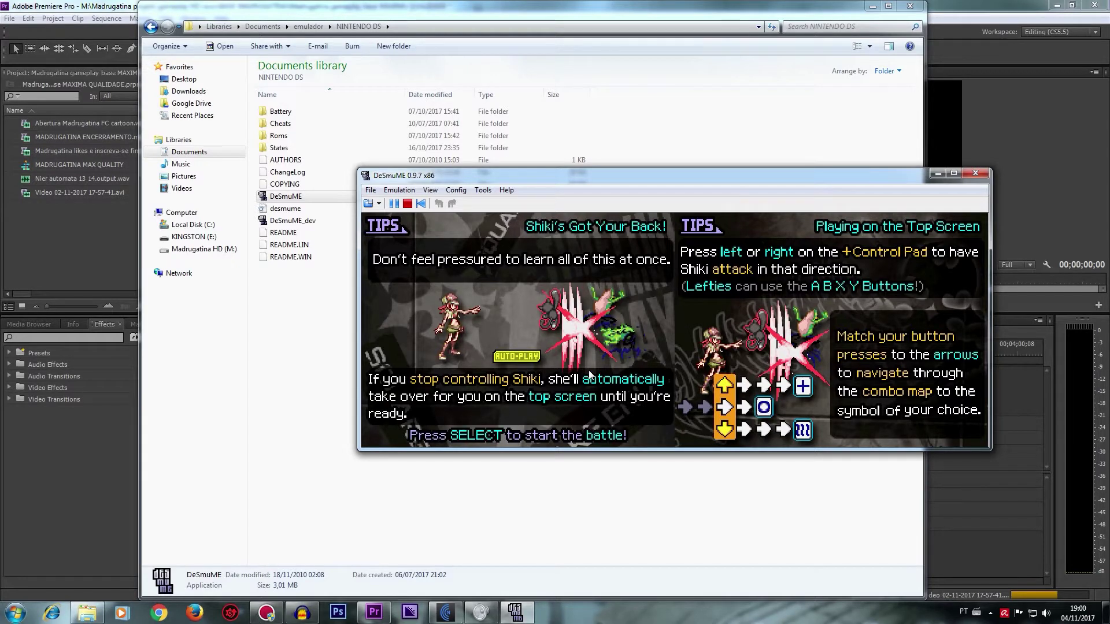
Step: Skip the tips and slash at the enemy on the touch screen
key("shift")
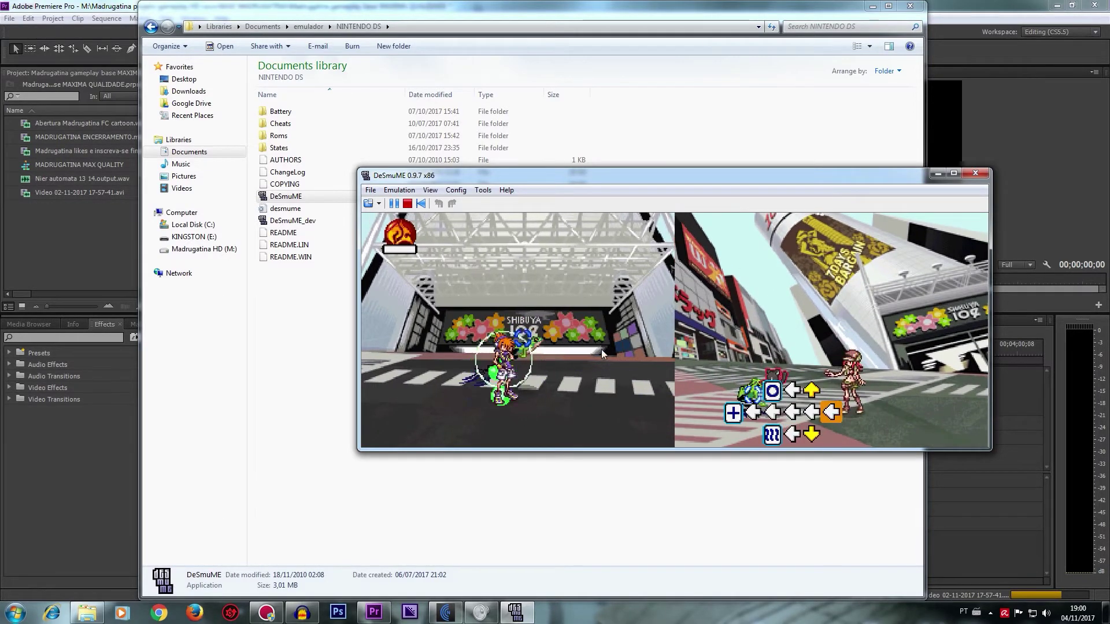
left_click_drag(623, 354, 471, 410)
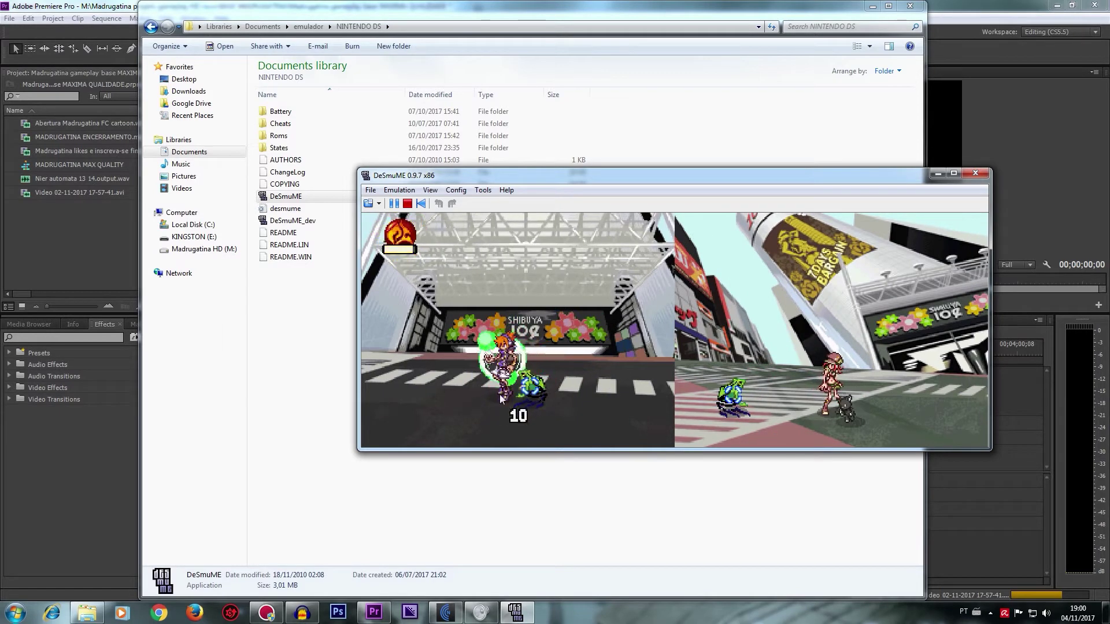
left_click_drag(608, 367, 512, 396)
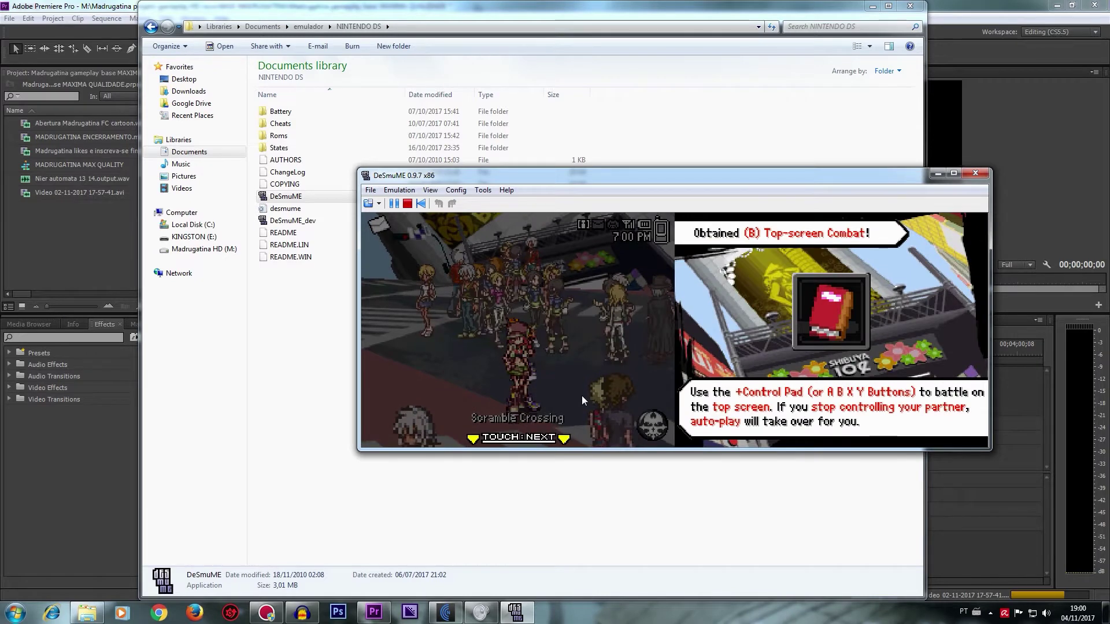
Step: Dismiss the tutorial and advance the team-up dialogue
left_click(581, 395)
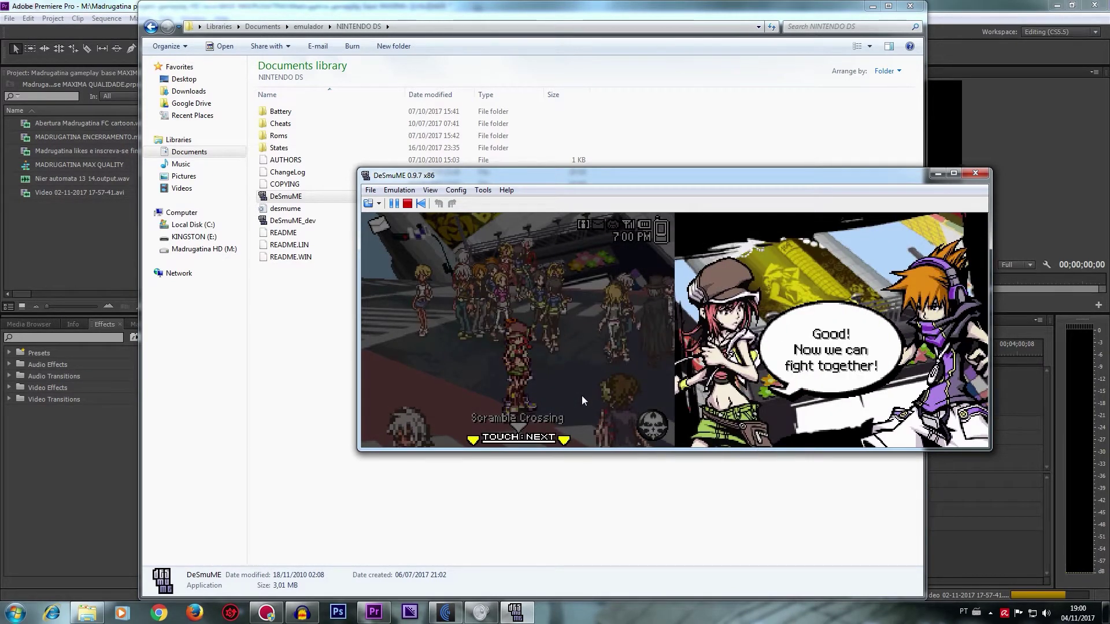
left_click(582, 395)
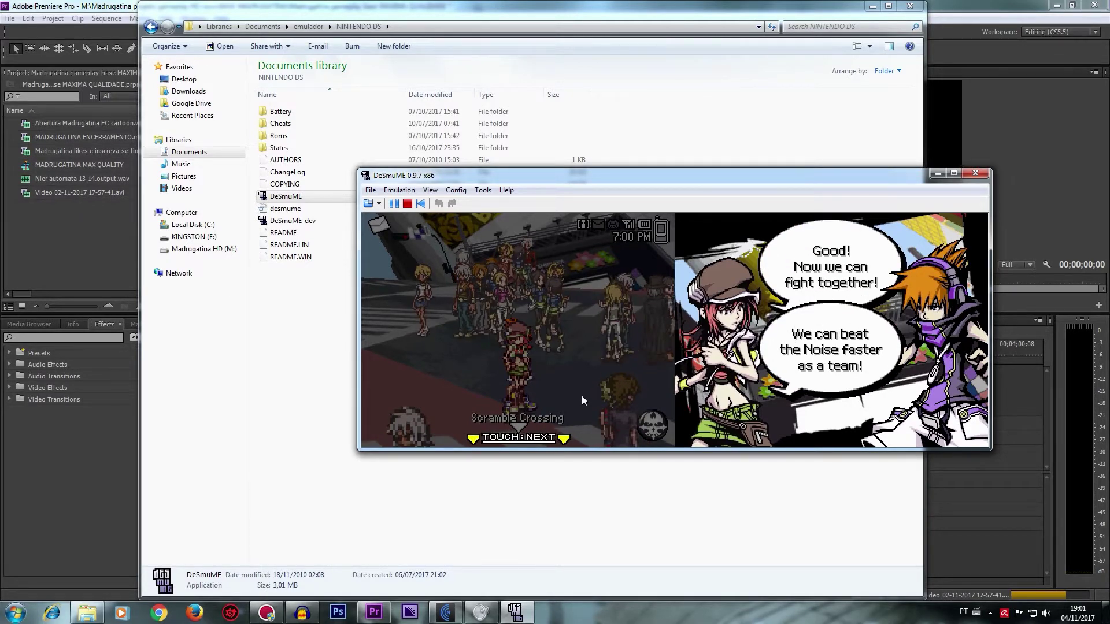
left_click(581, 395)
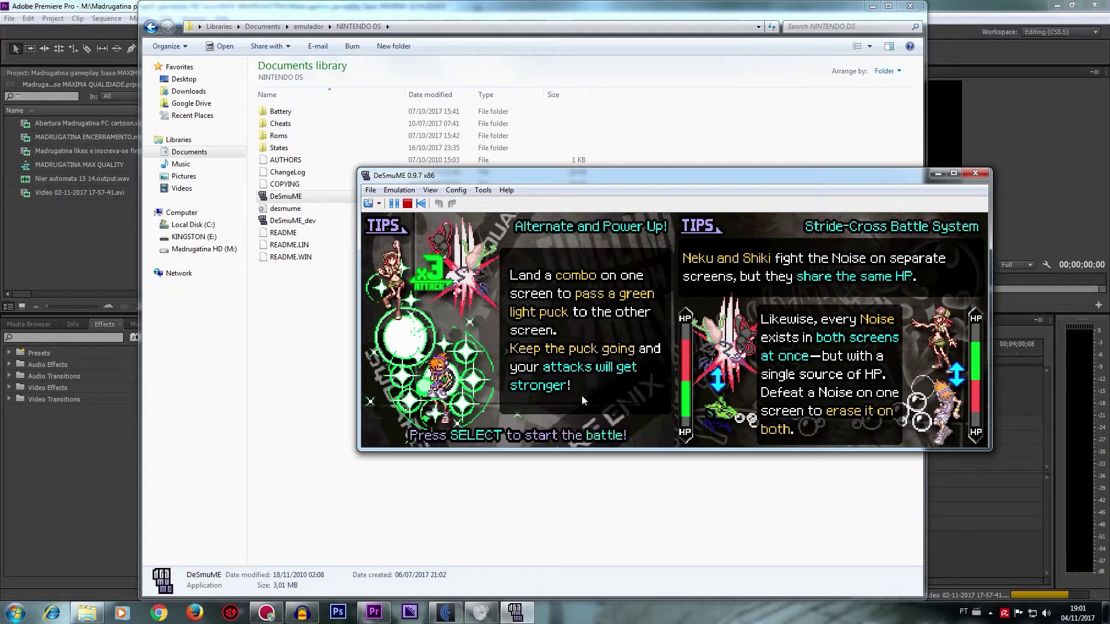
Step: Skip the tips and fight the frog with fire slashes until the battle is won
key("shift")
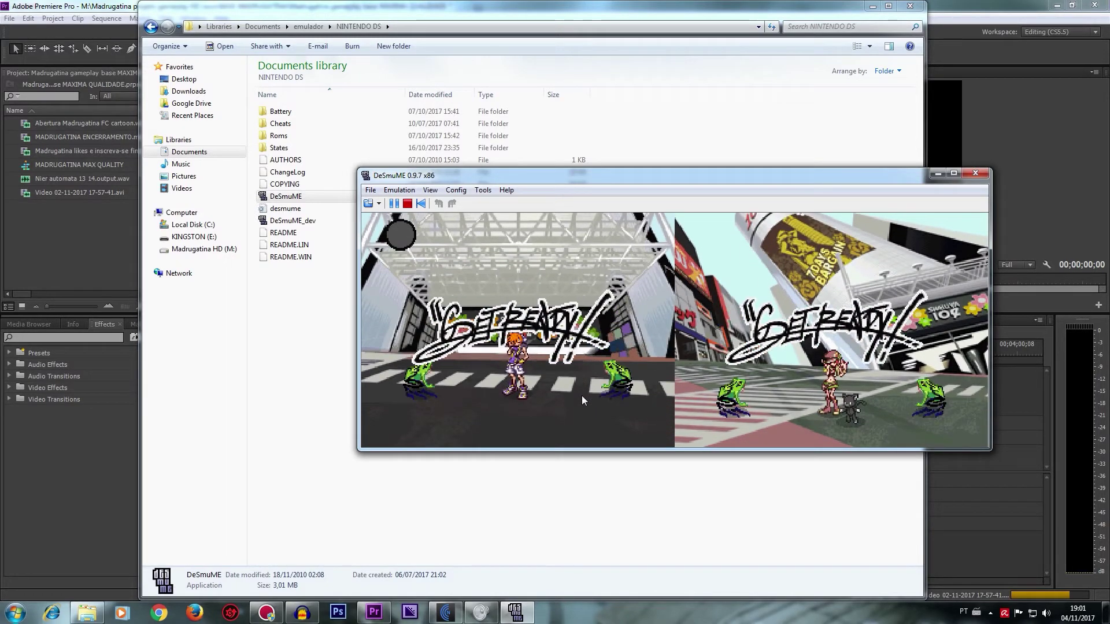
mouse_move(581, 396)
left_mouse_down()
mouse_move(446, 376)
mouse_move(546, 406)
left_mouse_up()
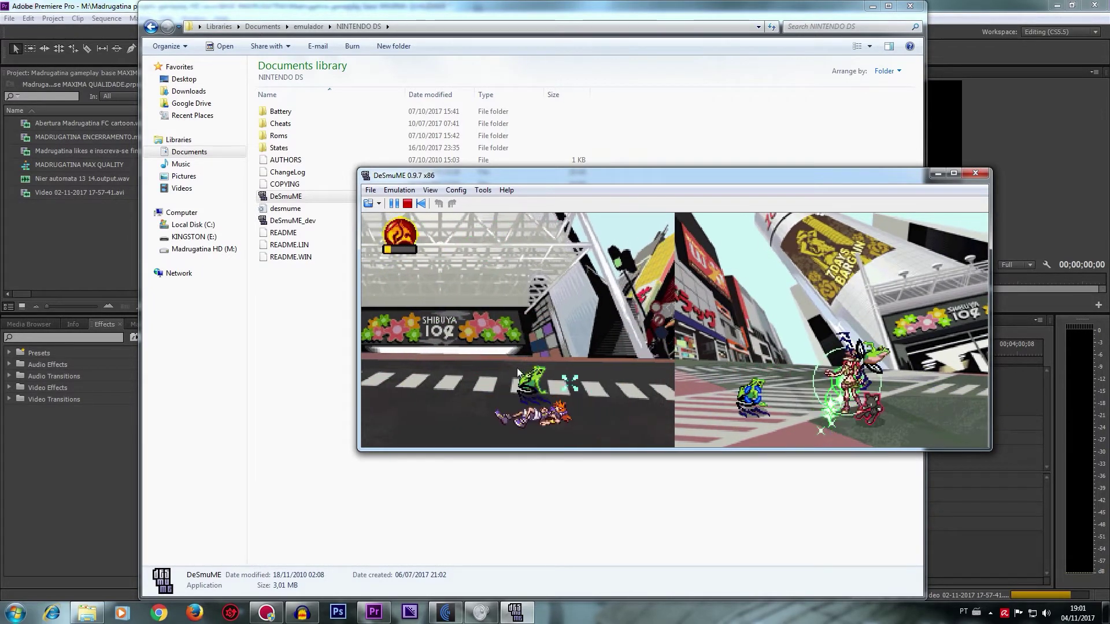
mouse_move(546, 406)
left_mouse_down()
mouse_move(482, 413)
mouse_move(545, 365)
left_mouse_up()
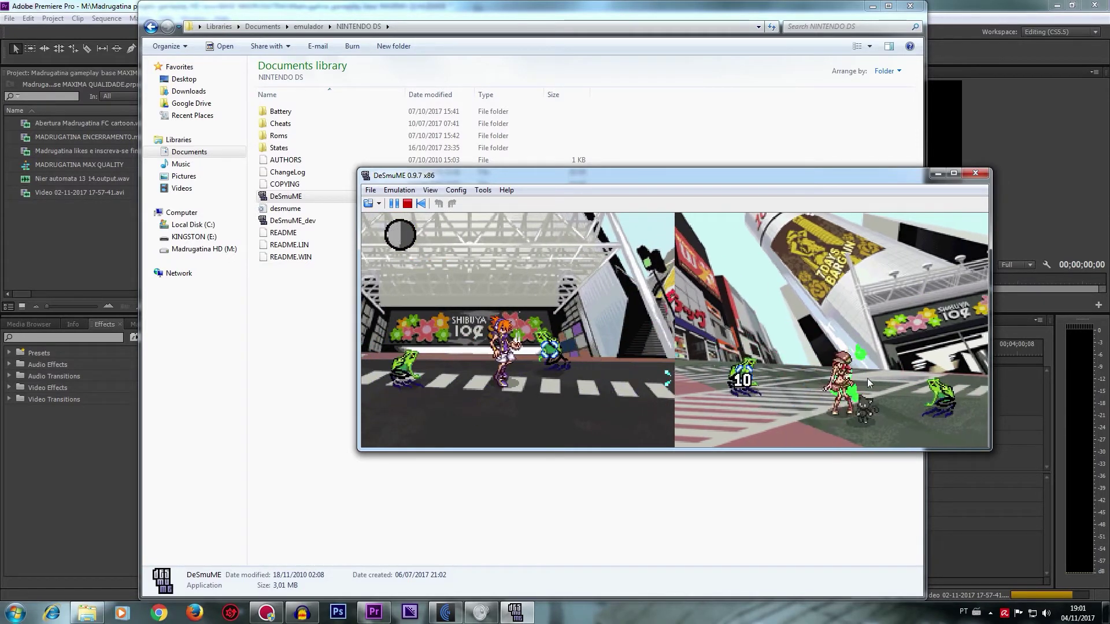
mouse_move(471, 384)
left_mouse_down()
mouse_move(425, 384)
mouse_move(705, 424)
mouse_move(490, 392)
mouse_move(525, 388)
mouse_move(468, 359)
mouse_move(473, 392)
mouse_move(628, 415)
mouse_move(581, 393)
mouse_move(591, 349)
mouse_move(511, 376)
left_mouse_up()
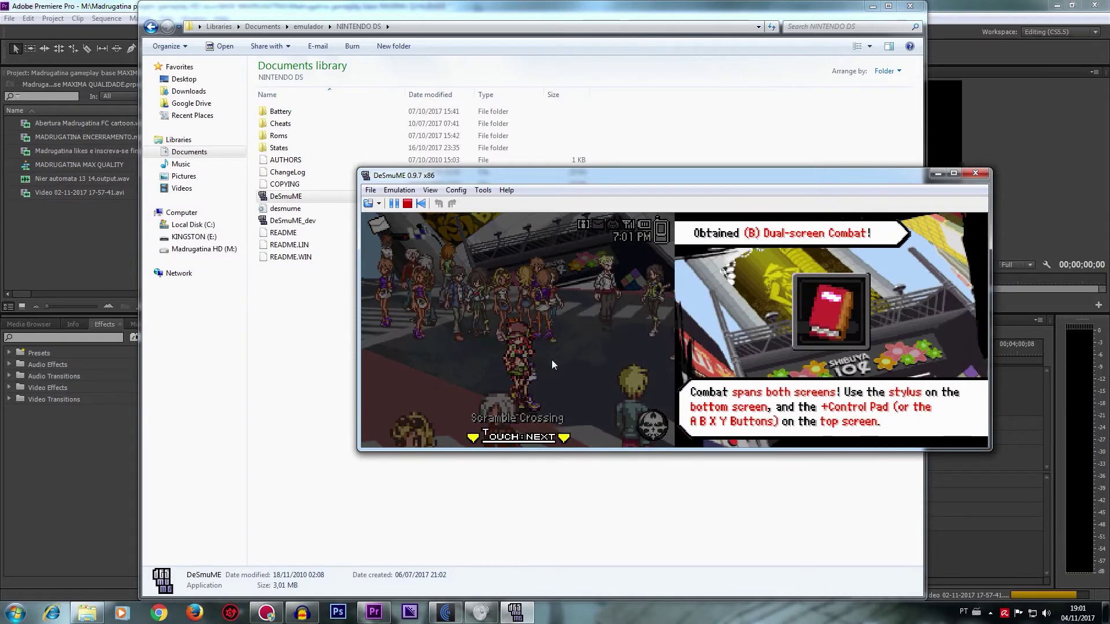
Step: Tap through the Dual-screen Combat tutorial and speech bubbles until the wolf fight starts
left_click(552, 364)
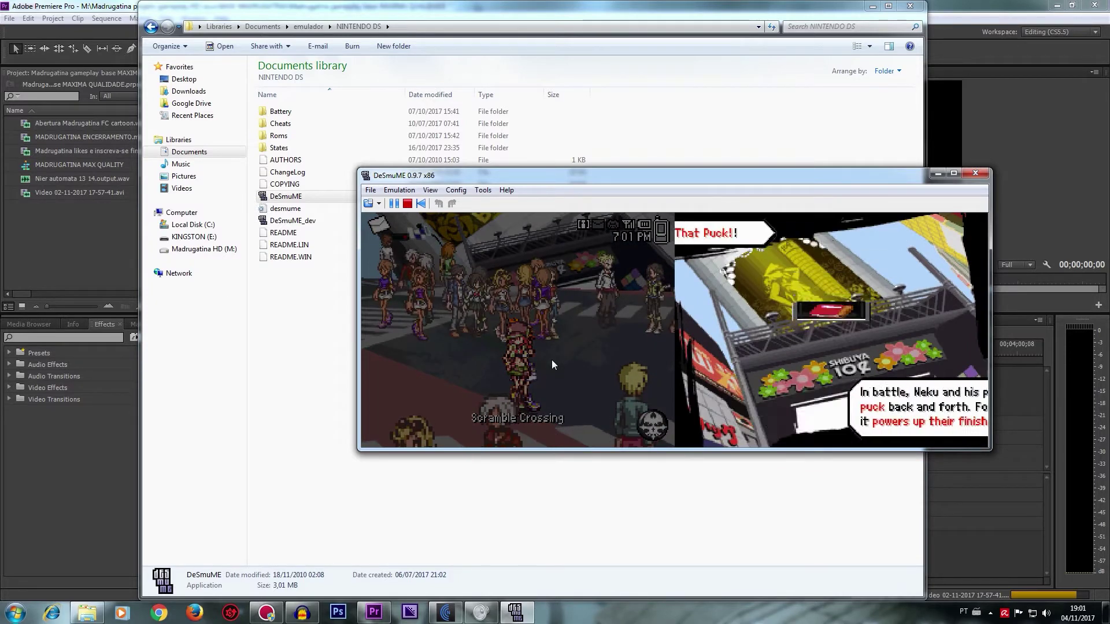
left_click(553, 364)
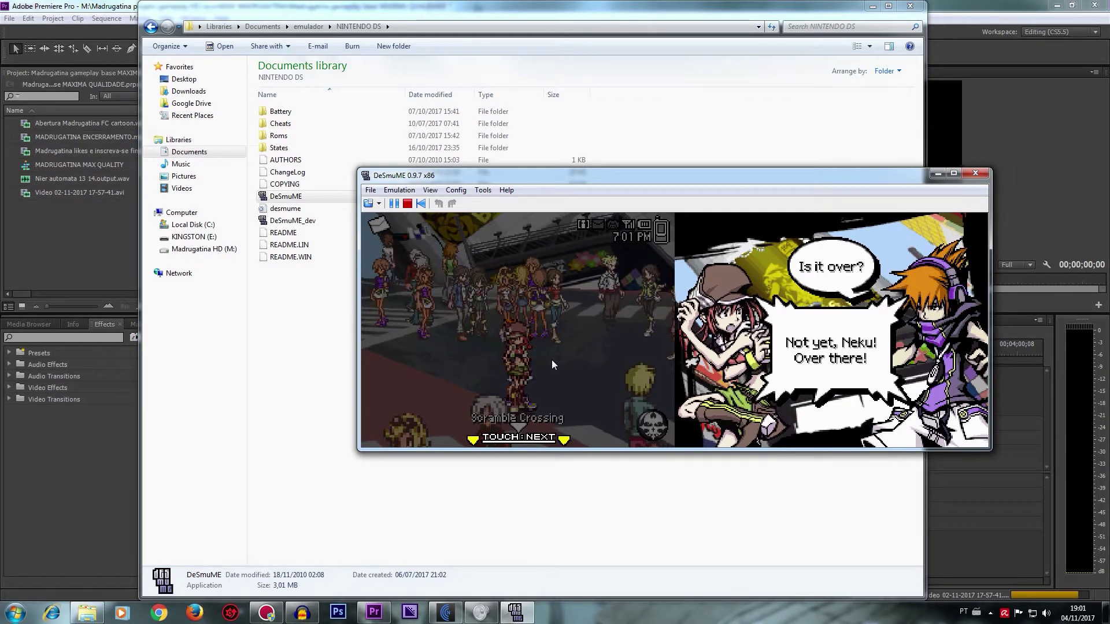
left_click(552, 361)
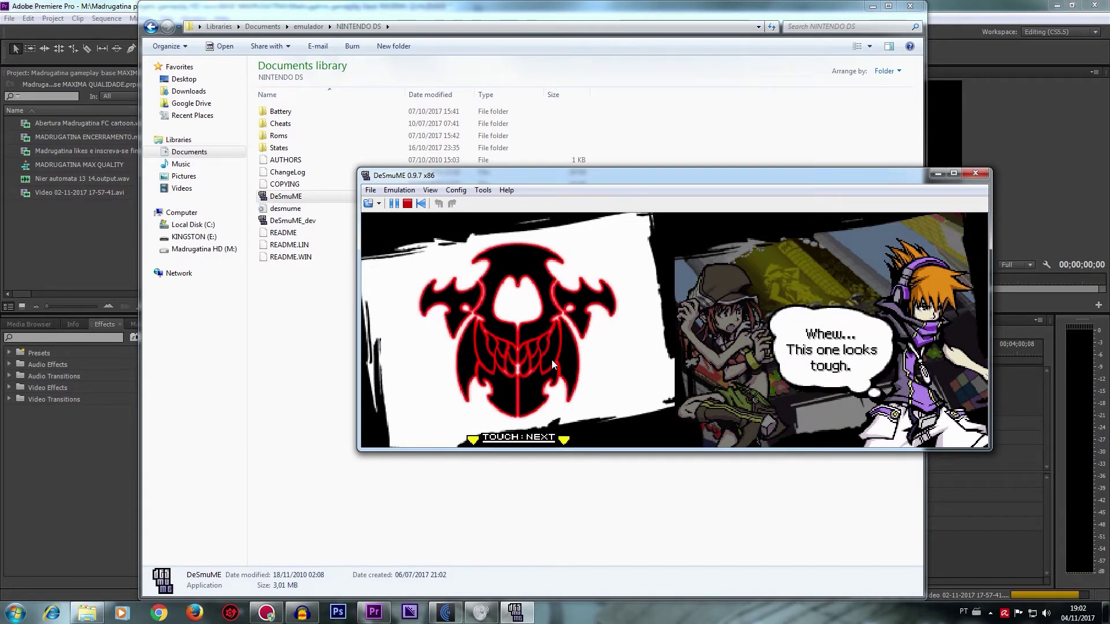
left_click(551, 359)
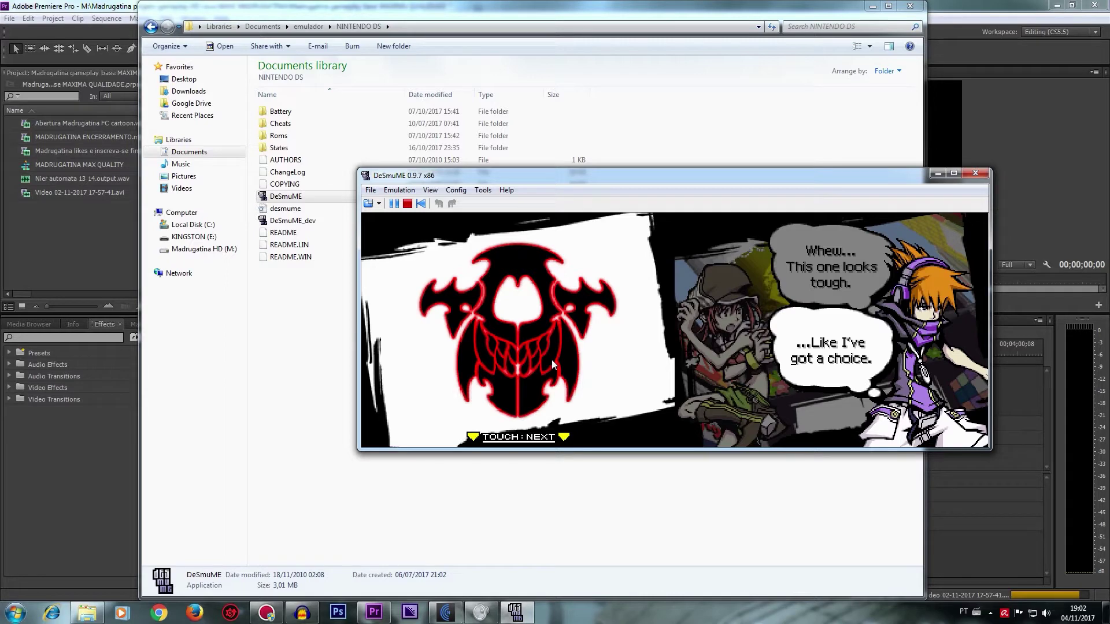
left_click(551, 360)
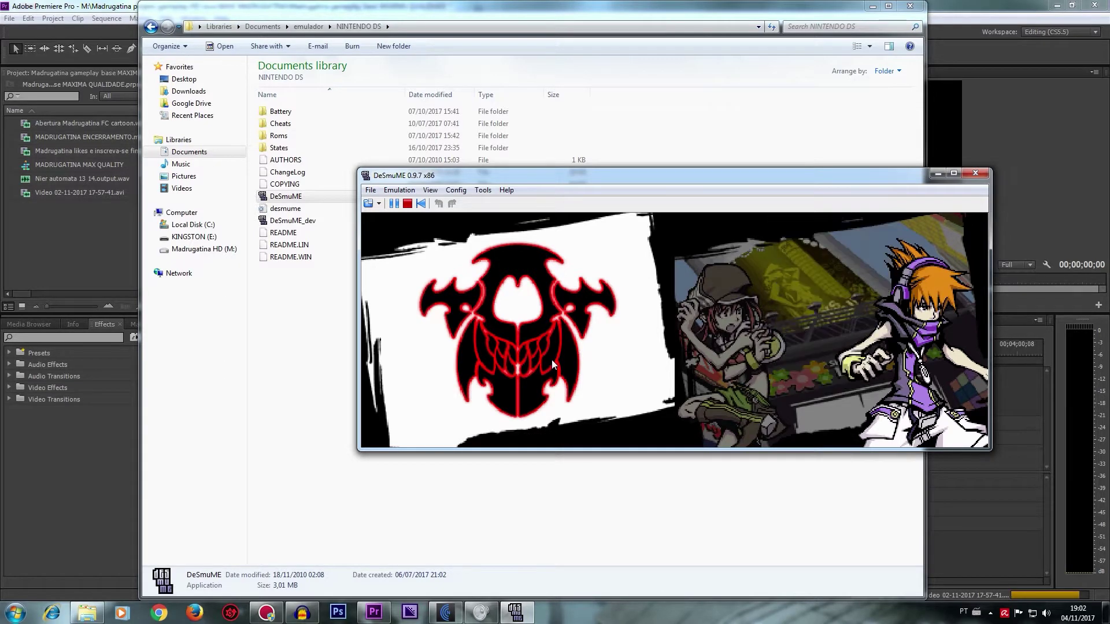
left_click(551, 359)
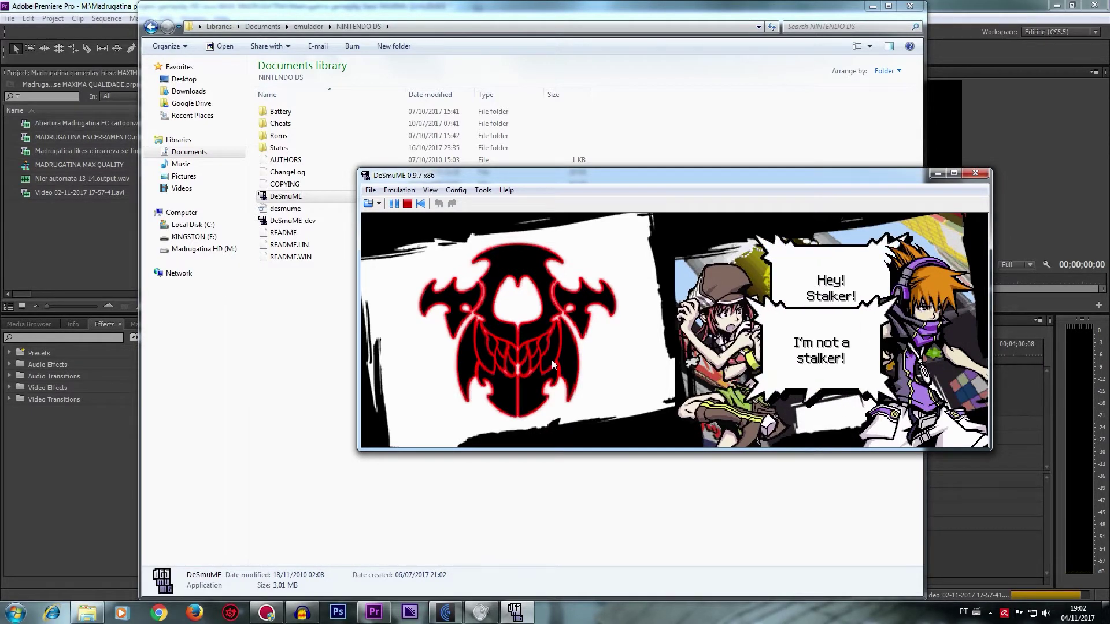
left_click(552, 360)
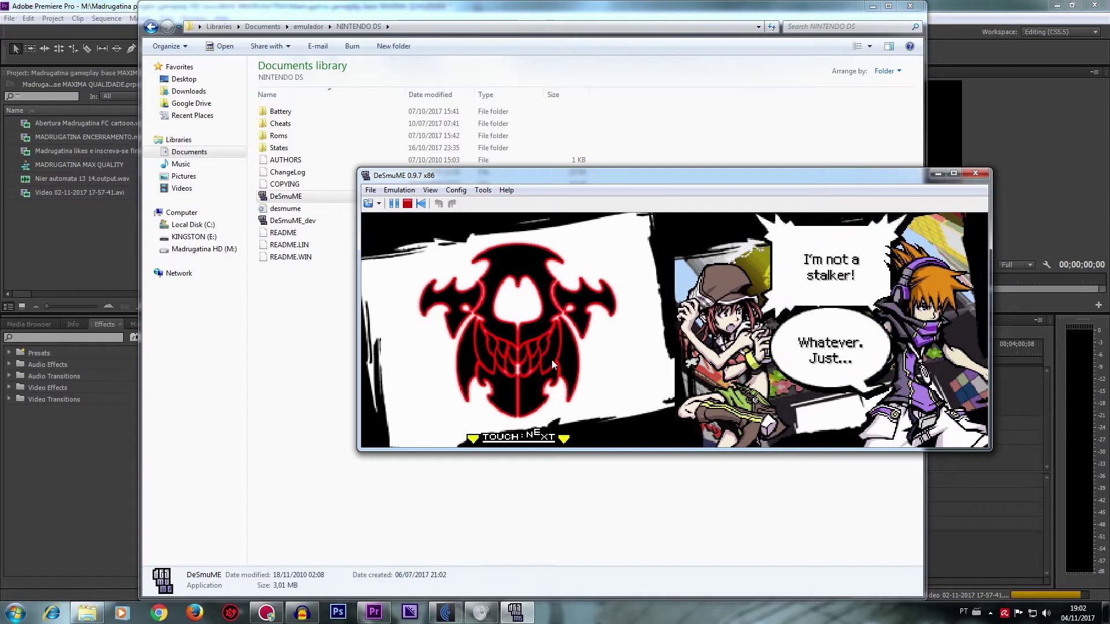
left_click(551, 360)
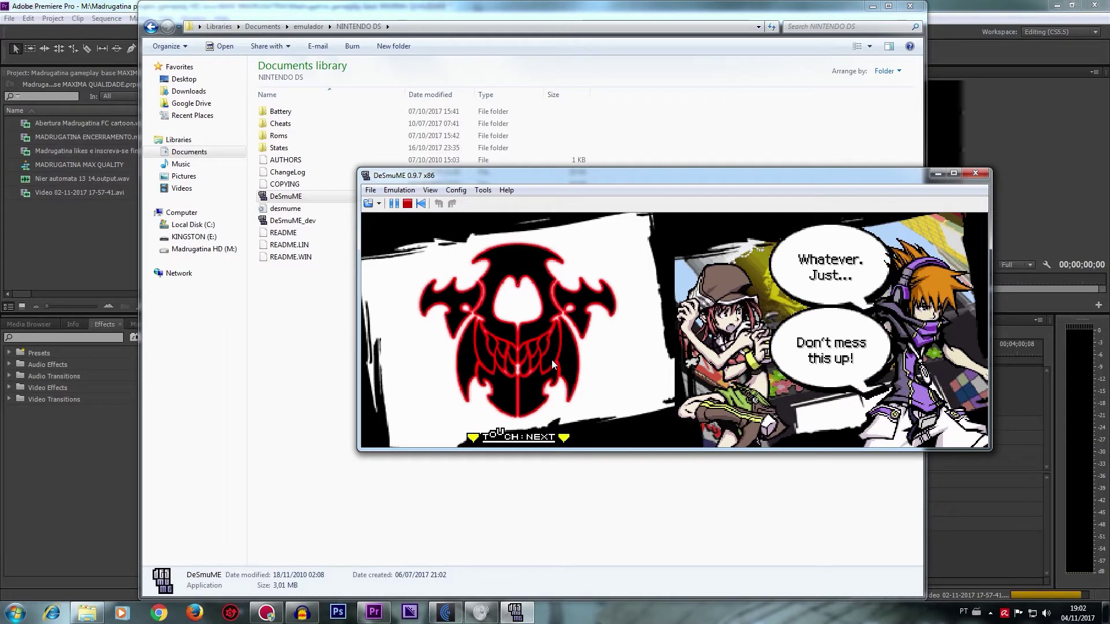
left_click(552, 360)
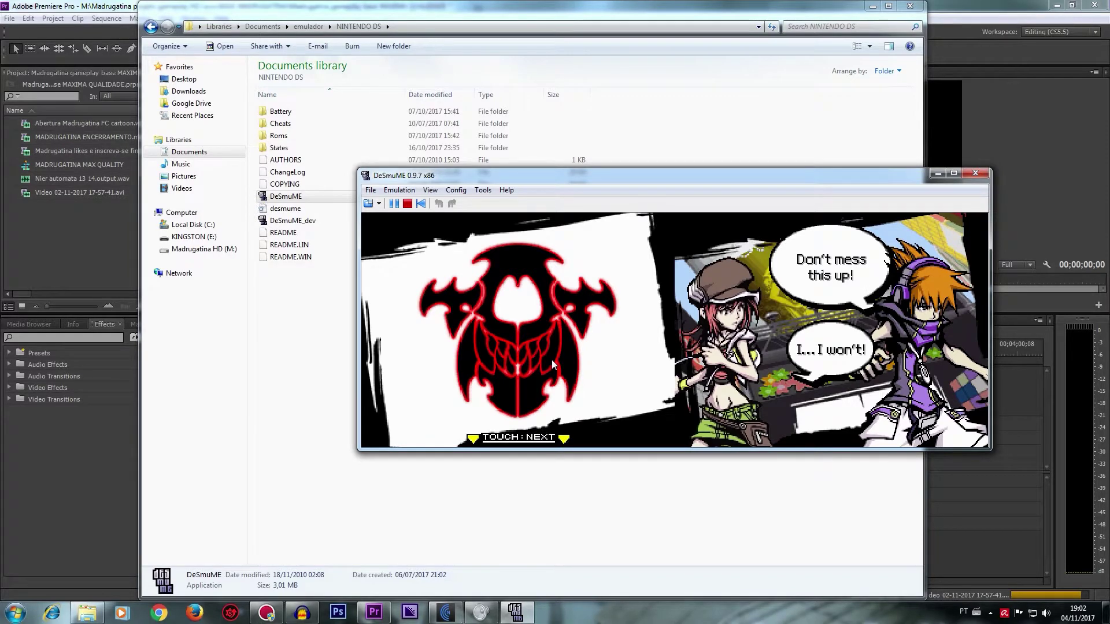
left_click(551, 360)
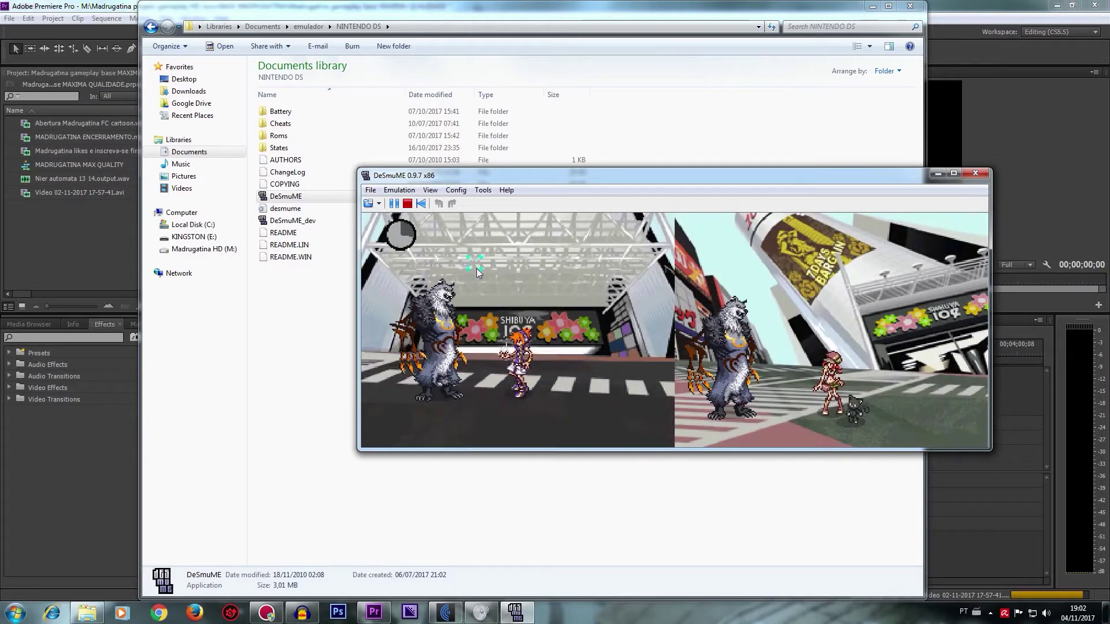
Step: Erase the wolf Noise with fire slashes and taps on the touch screen
mouse_move(476, 268)
left_mouse_down()
mouse_move(563, 410)
mouse_move(595, 413)
left_mouse_up()
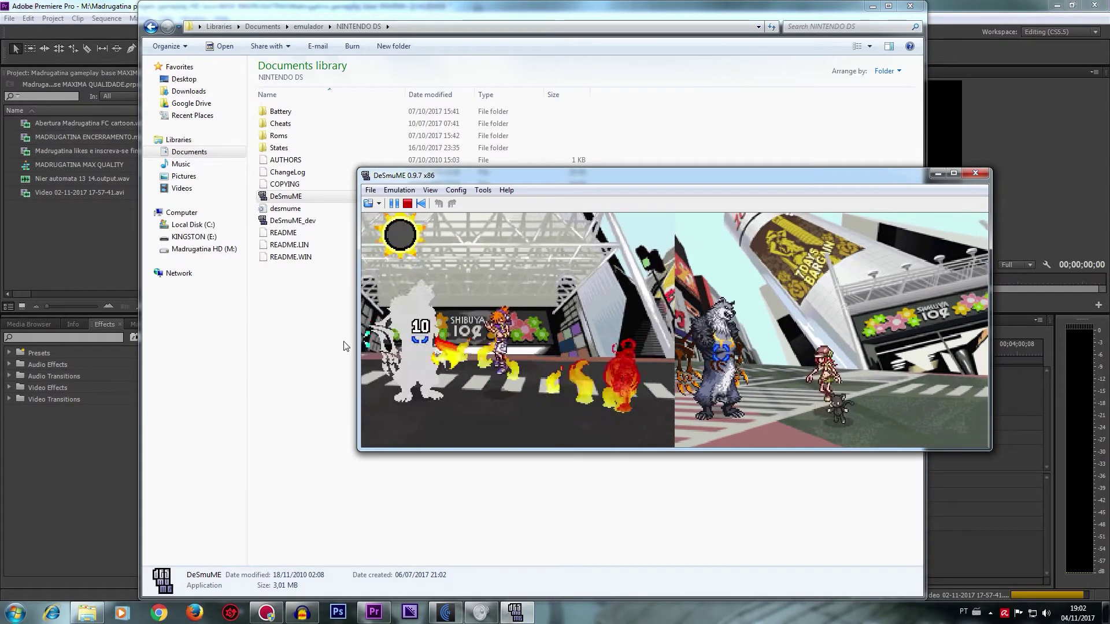
mouse_move(596, 414)
left_mouse_down()
mouse_move(376, 331)
mouse_move(452, 408)
mouse_move(545, 395)
mouse_move(506, 393)
left_mouse_up()
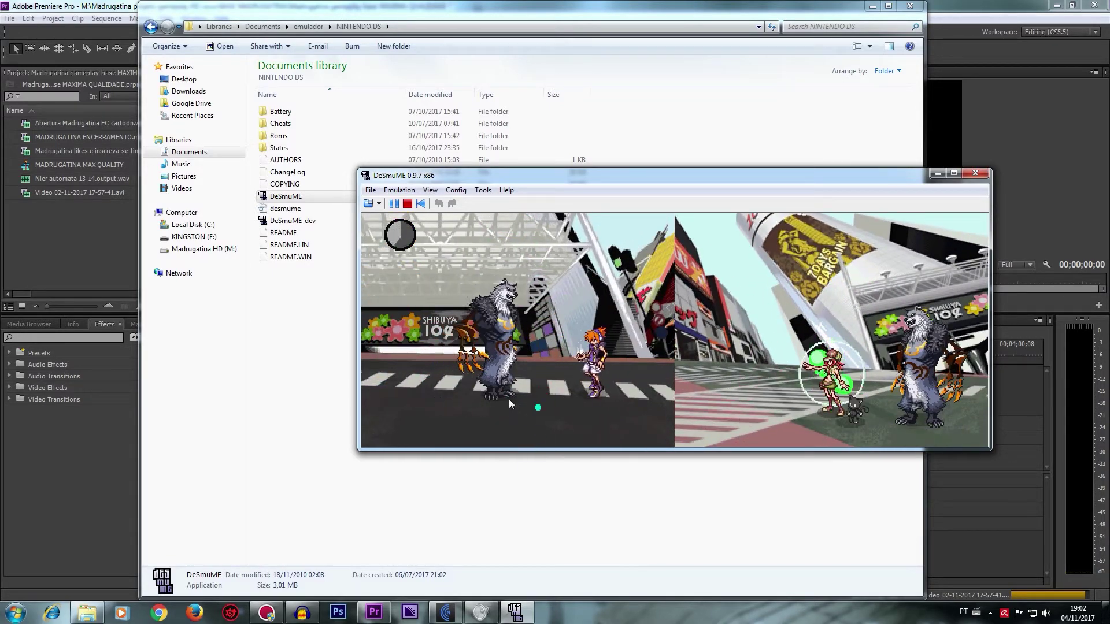
left_click_drag(595, 469, 651, 490)
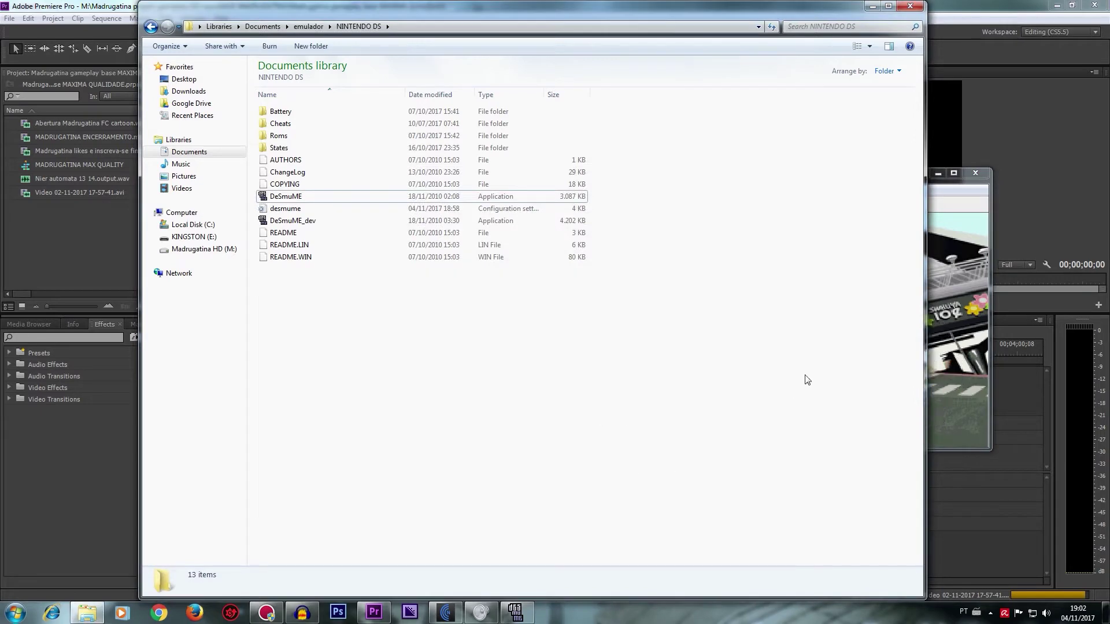
left_click(952, 323)
left_click_drag(579, 388, 525, 408)
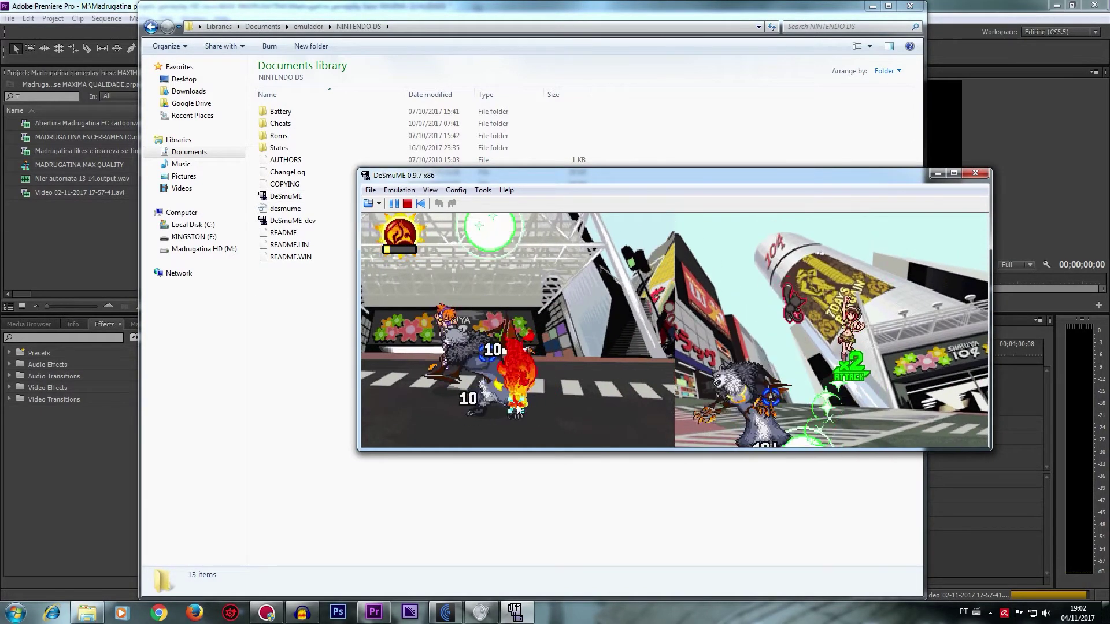
left_click(583, 413)
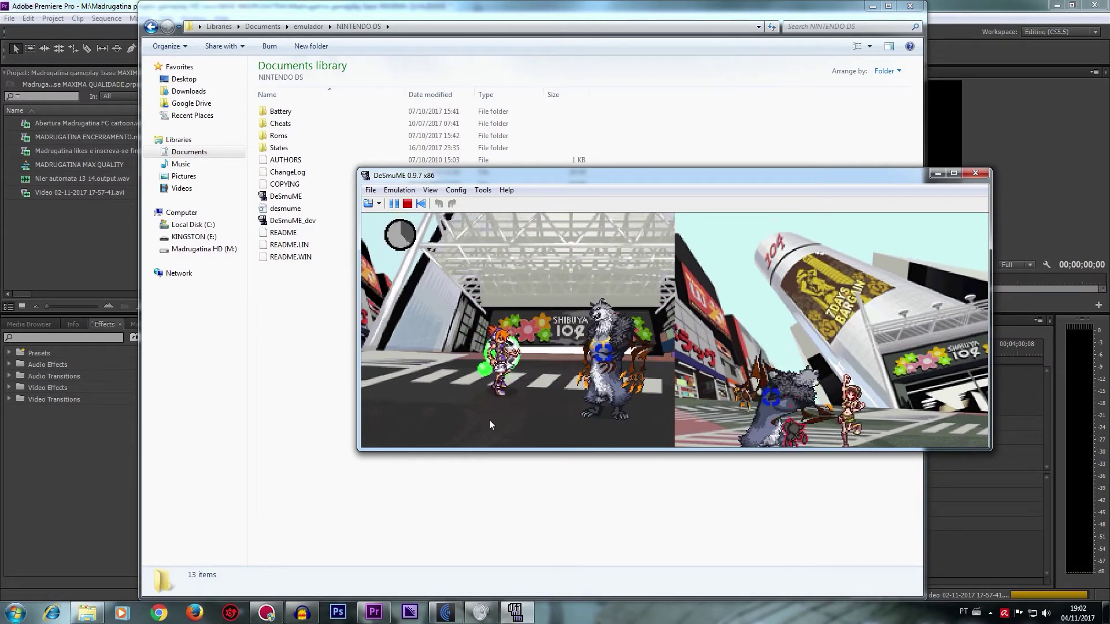
left_click(618, 391)
mouse_move(492, 408)
left_mouse_down()
mouse_move(543, 415)
mouse_move(509, 412)
left_mouse_up()
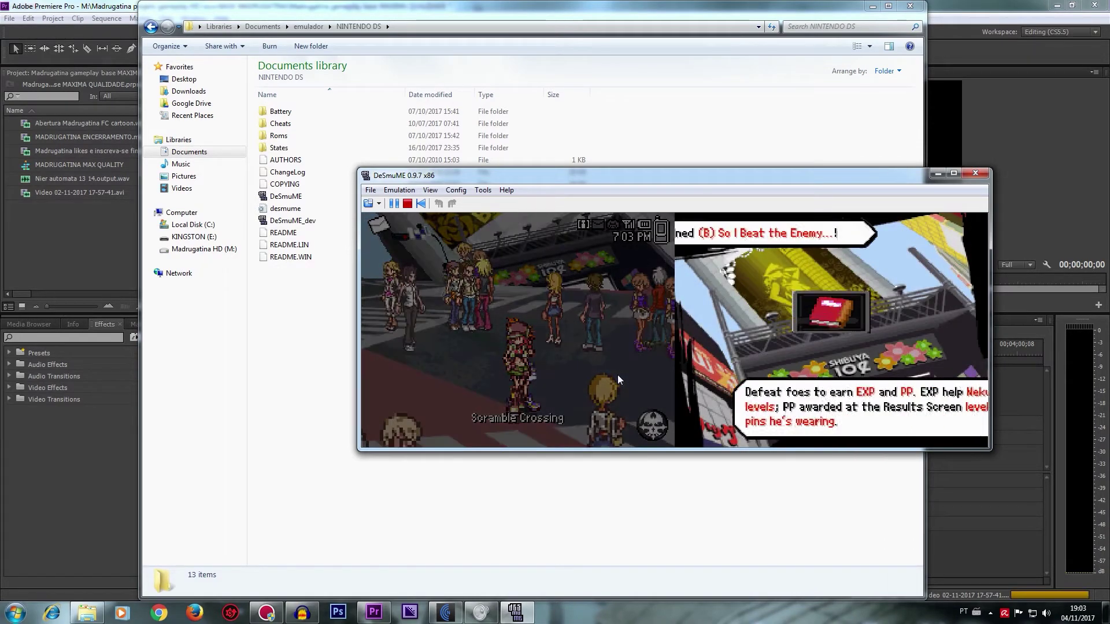
Step: Dismiss the post-battle tip and reward messages, including the Scarletite reward
left_click(617, 374)
left_click(617, 374)
left_click(617, 374)
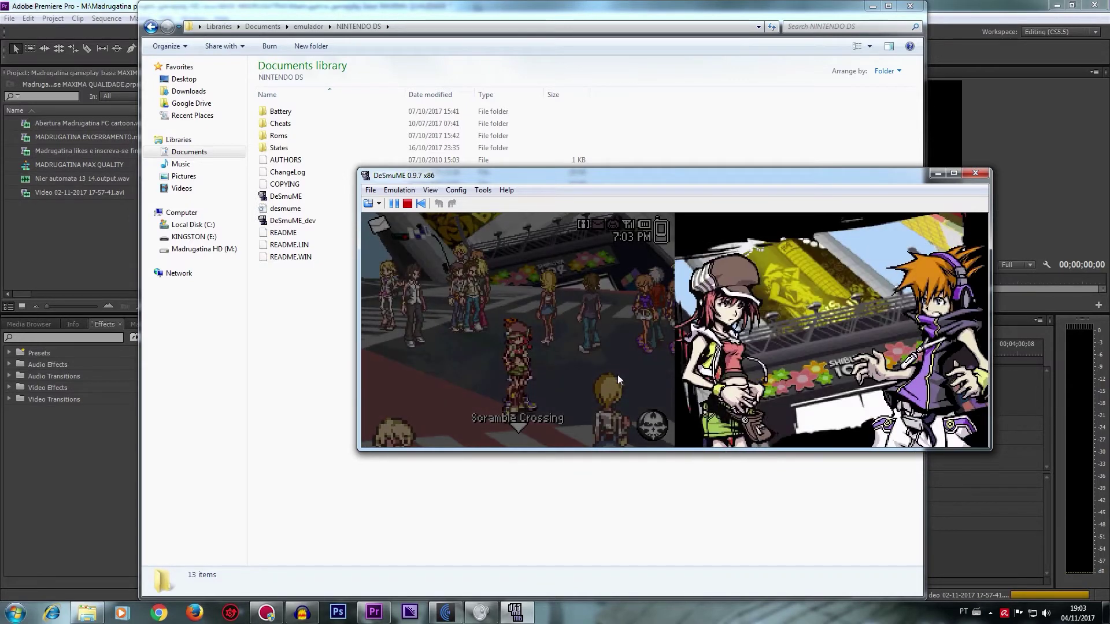
Step: Advance Neku's monologue to the line 'I'm really stuck here? In Shibuya!?'
left_click(617, 375)
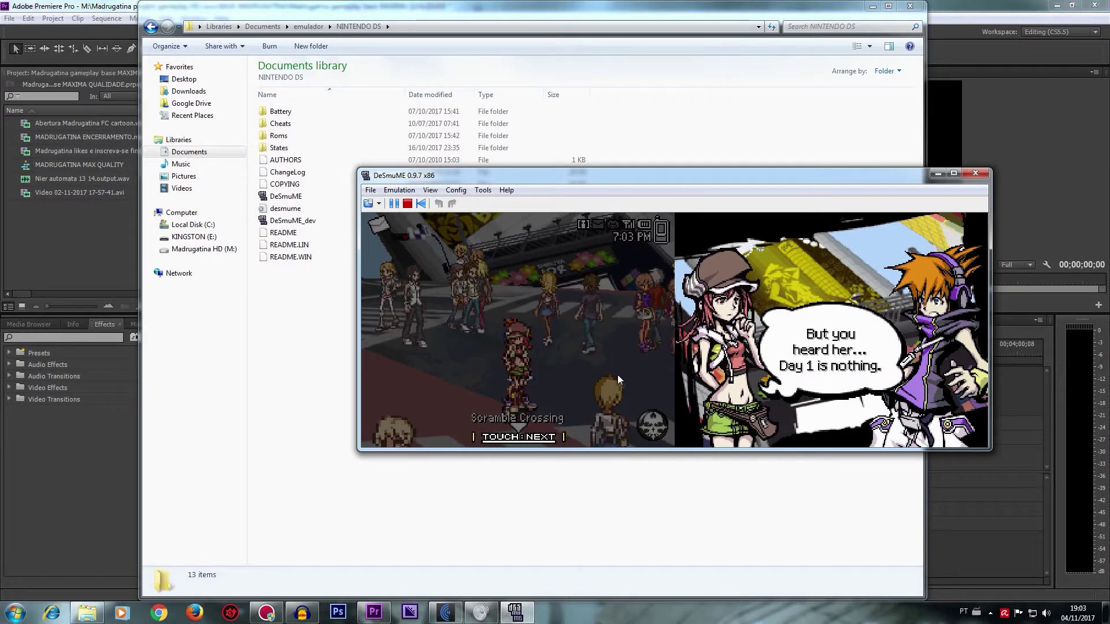
left_click(618, 374)
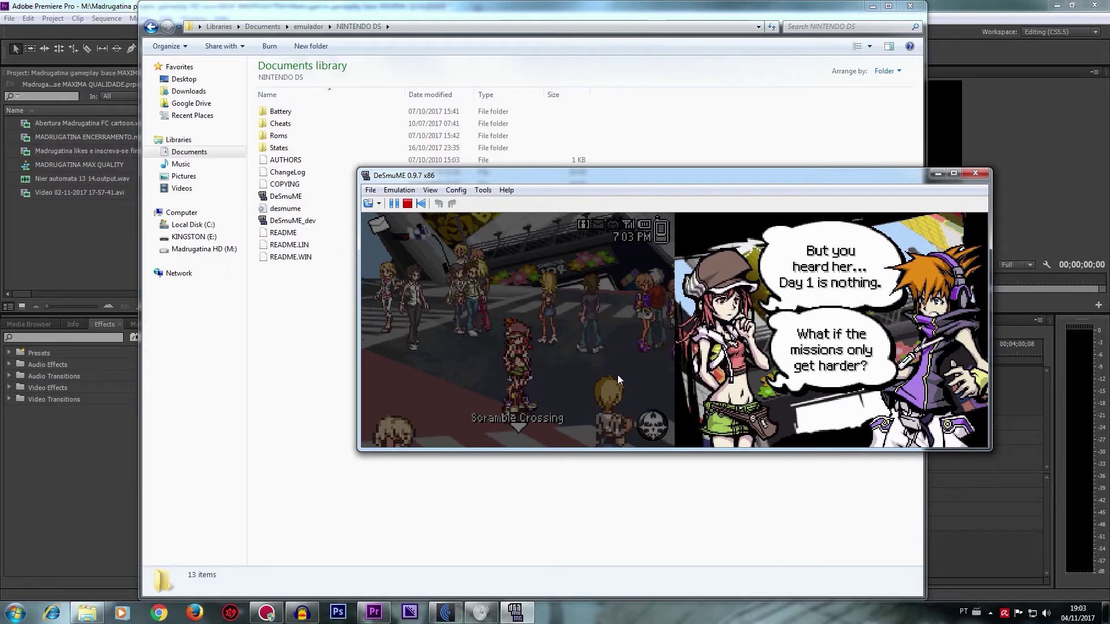
left_click(618, 374)
left_click(617, 374)
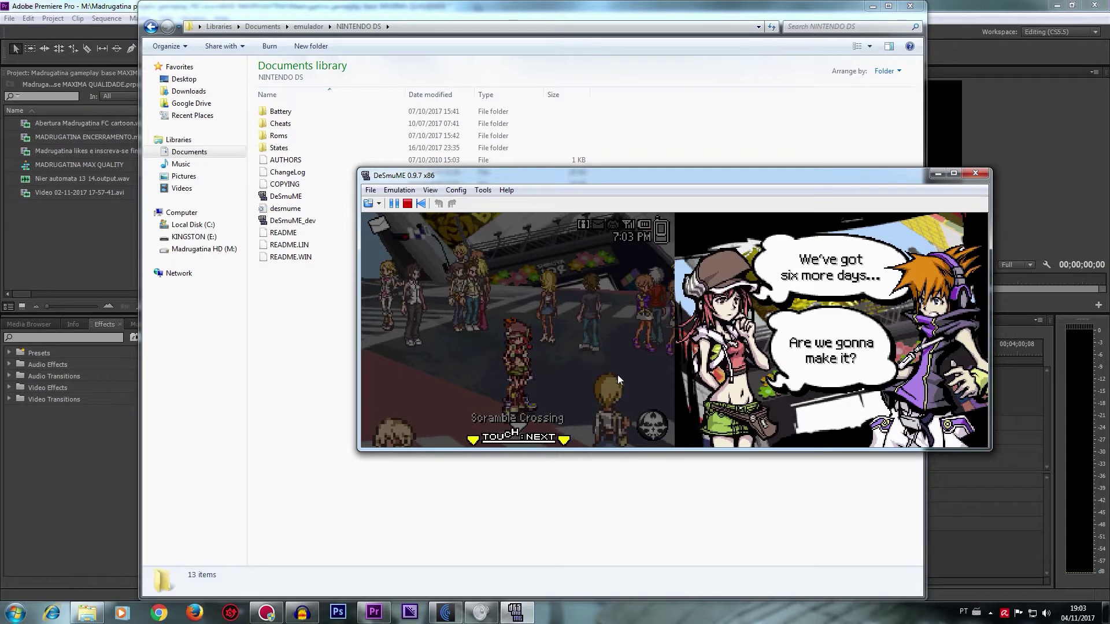
left_click(617, 374)
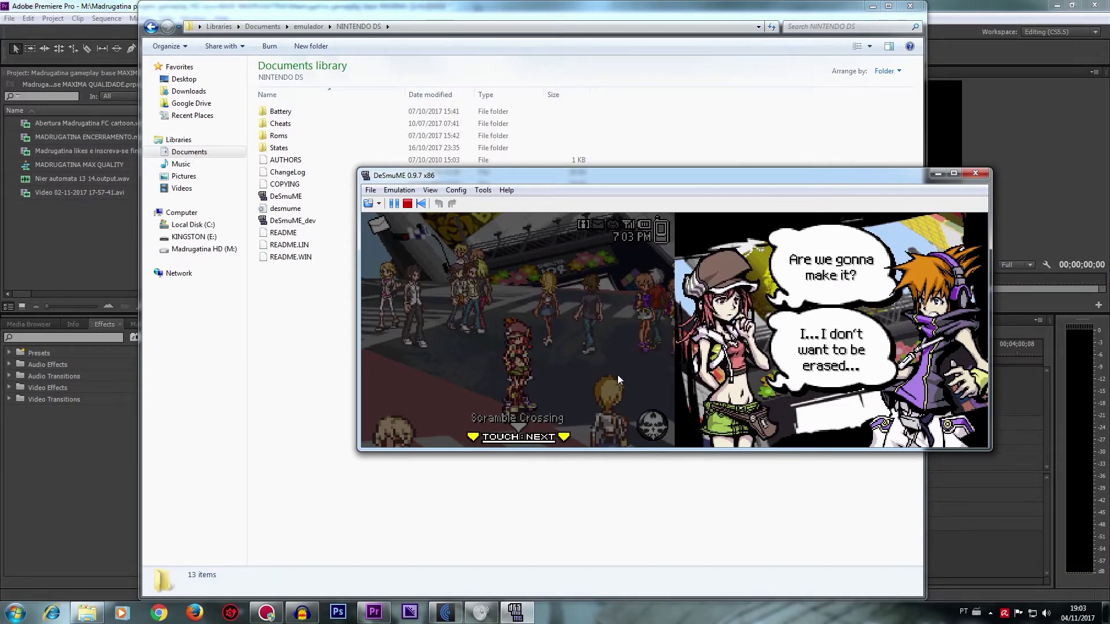
left_click(617, 374)
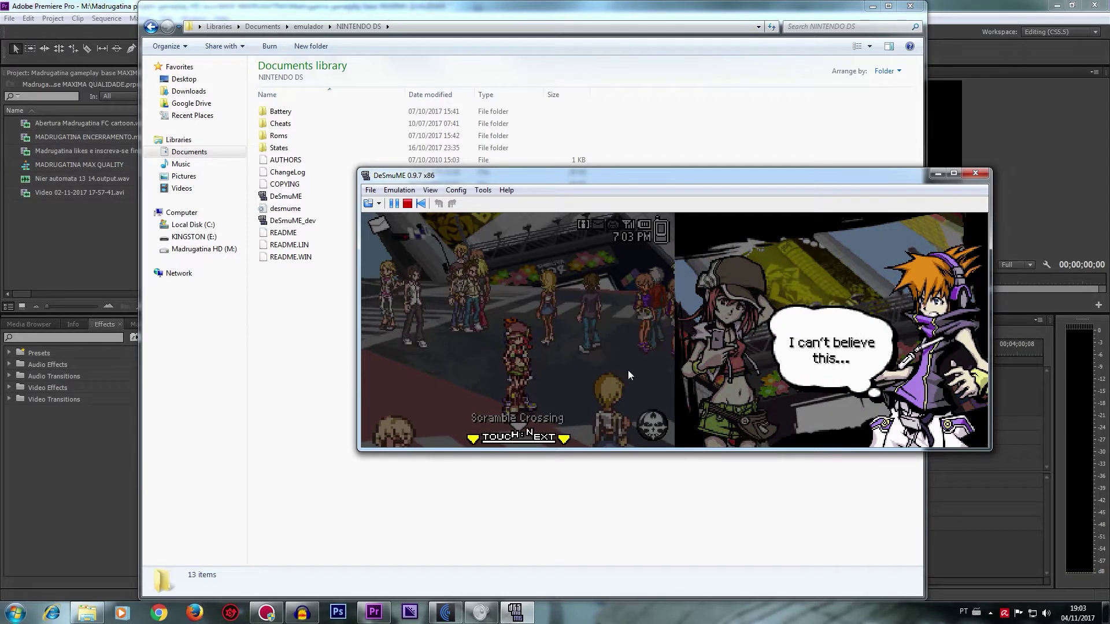
left_click(388, 218)
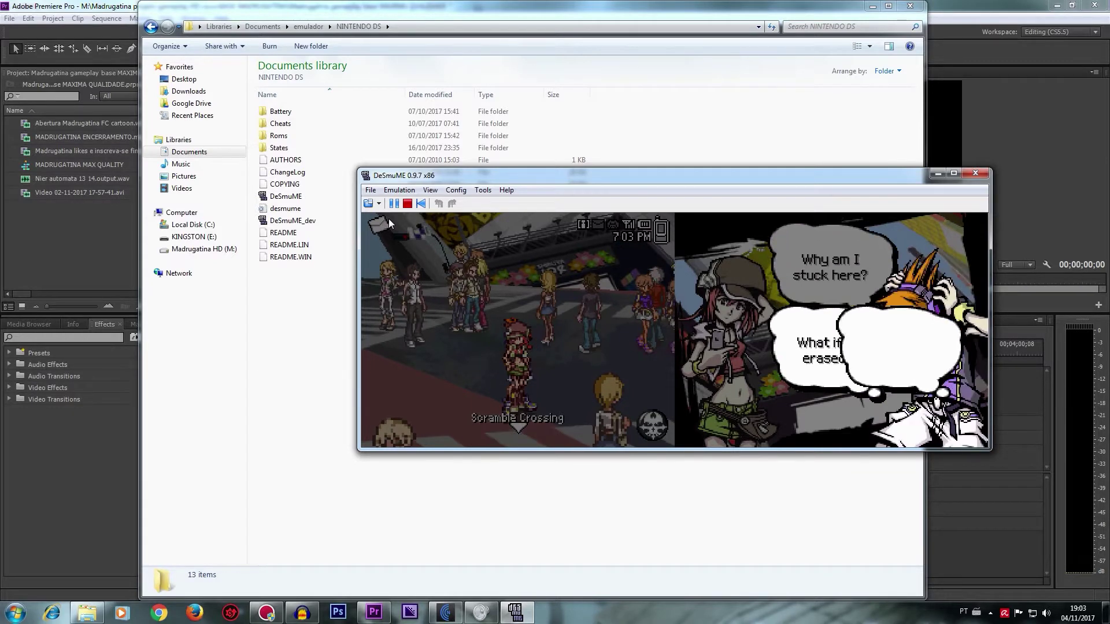
left_click(388, 219)
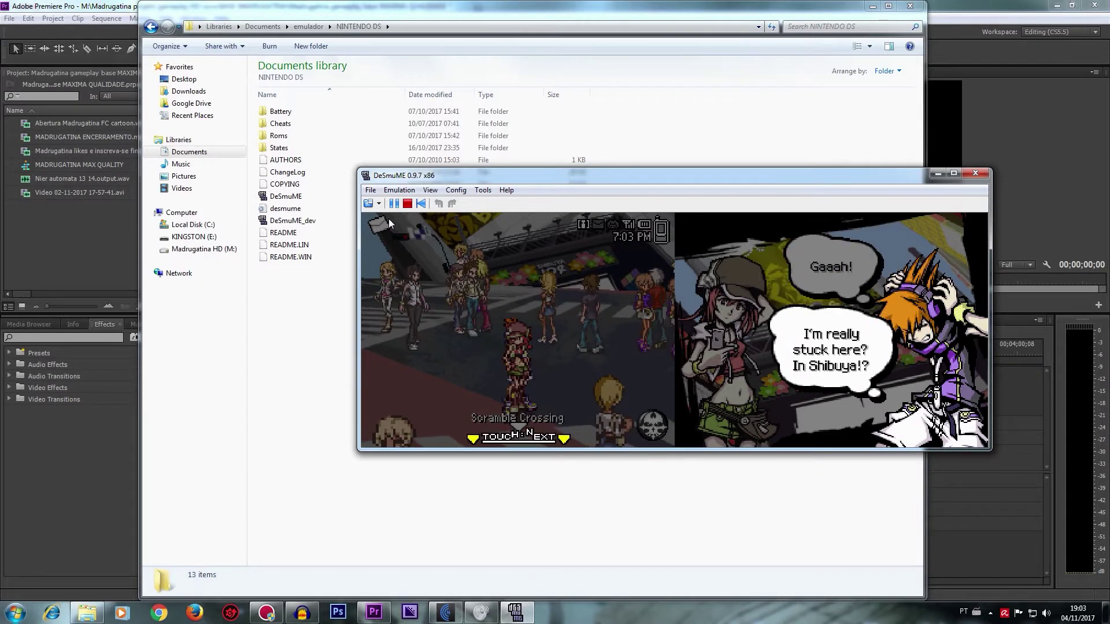
left_click(370, 190)
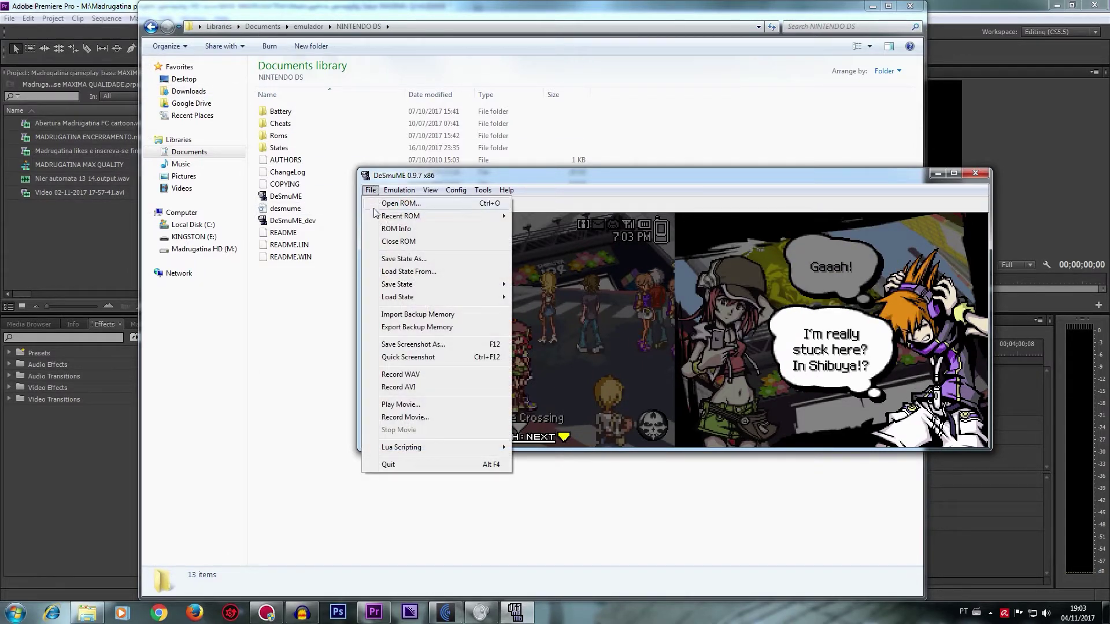
Step: Save the game to state slot 4, then close DeSmuME and Explorer
mouse_move(435, 288)
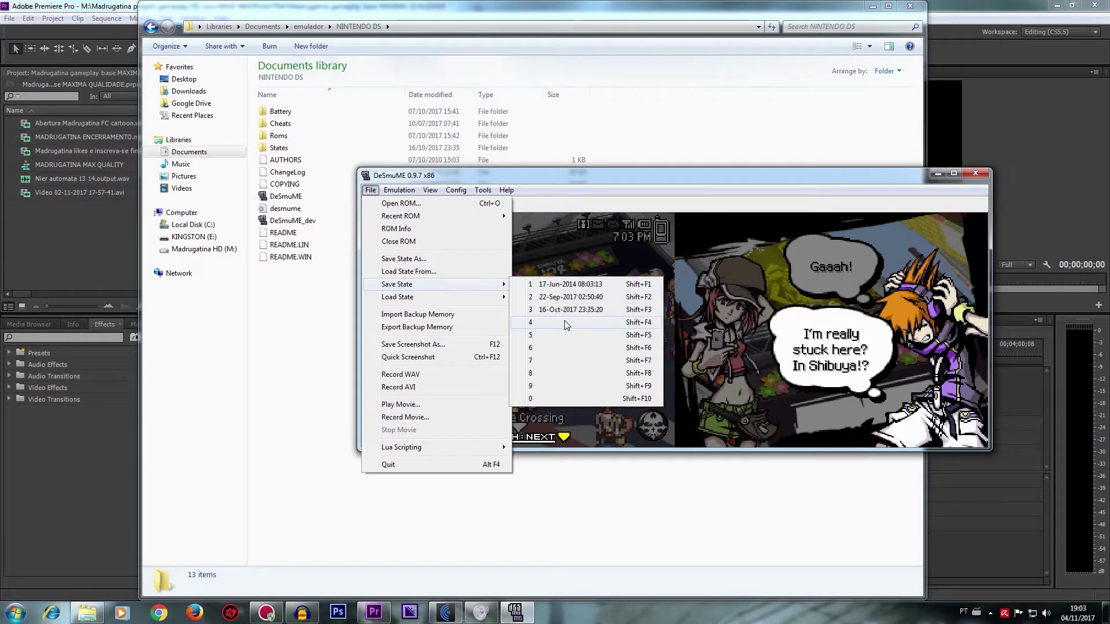
left_click(565, 323)
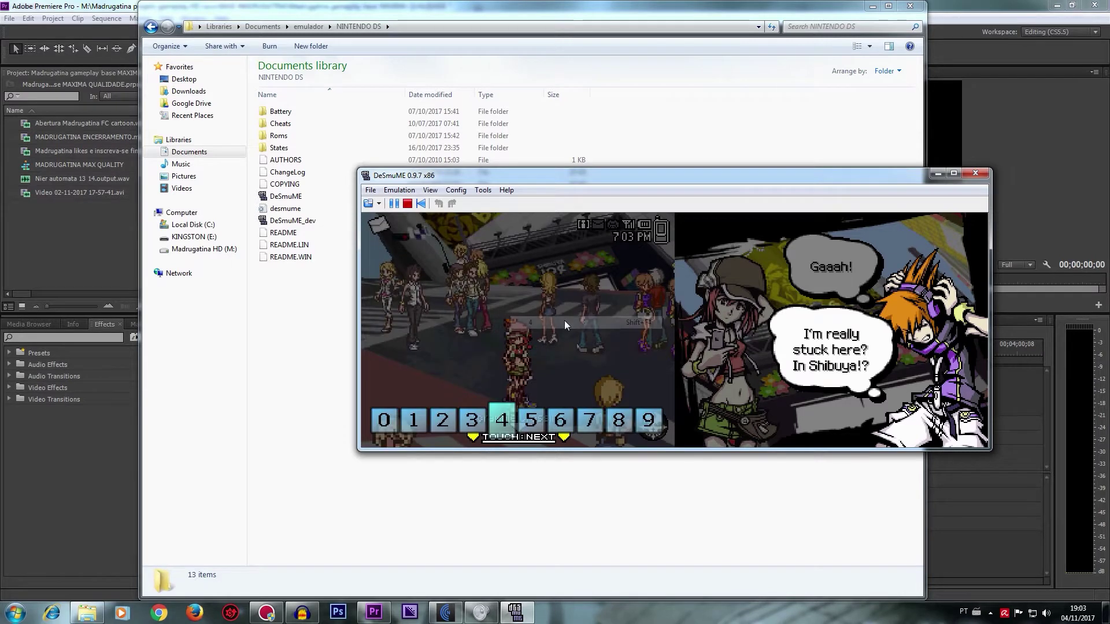
left_click(976, 175)
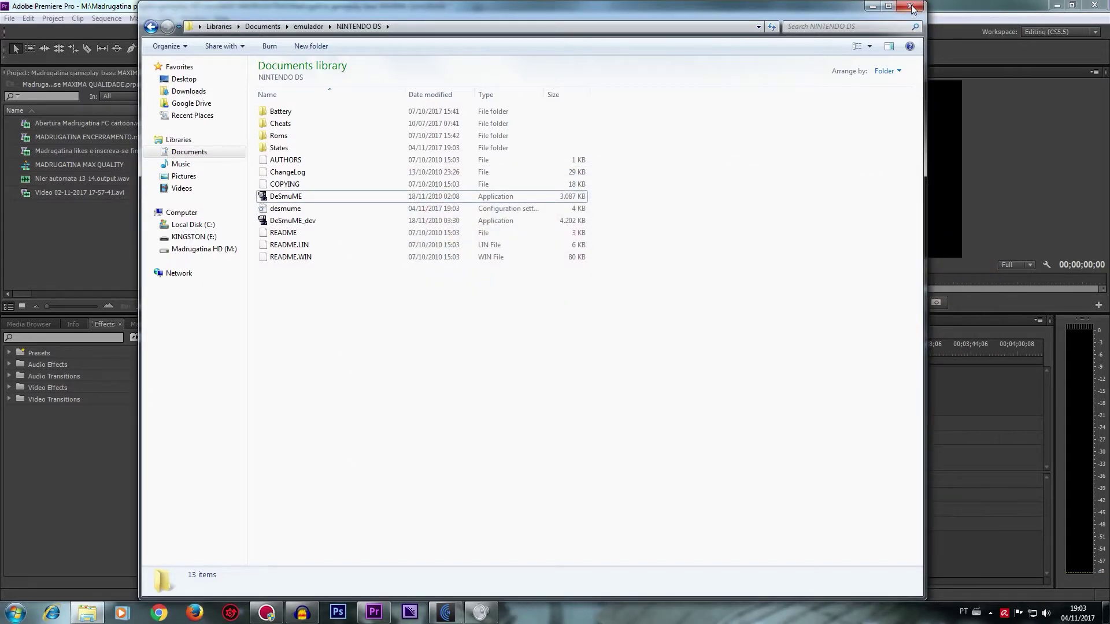
left_click(911, 9)
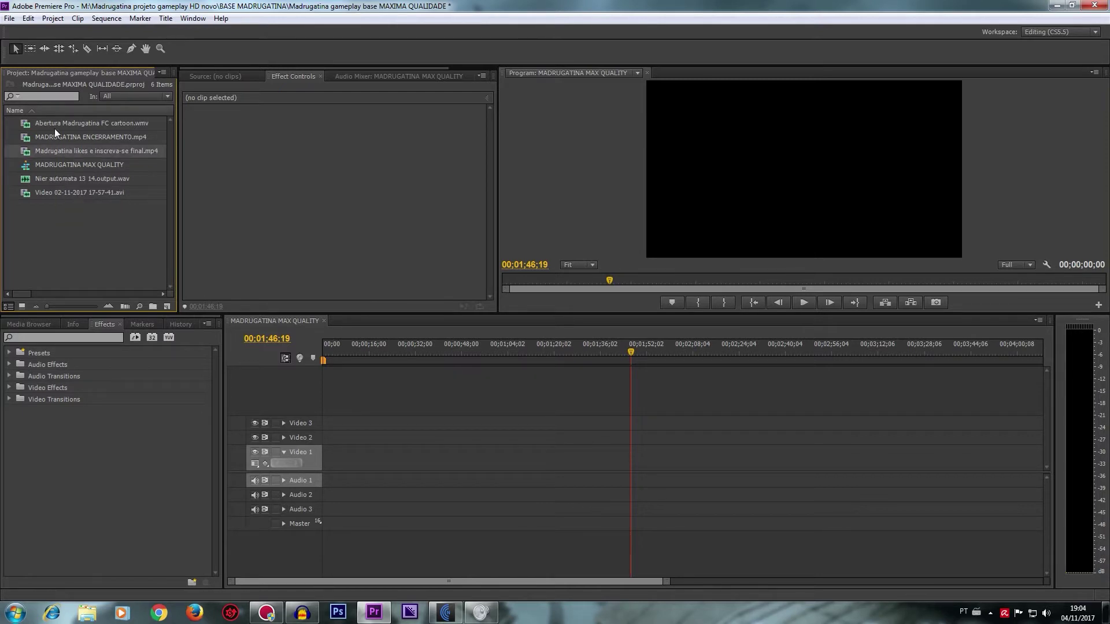
Step: Place the Abertura clip on Video 1, keep sequence settings, and ripple-delete the gap before it
mouse_move(55, 125)
left_mouse_down()
mouse_move(365, 480)
mouse_move(345, 454)
left_mouse_up()
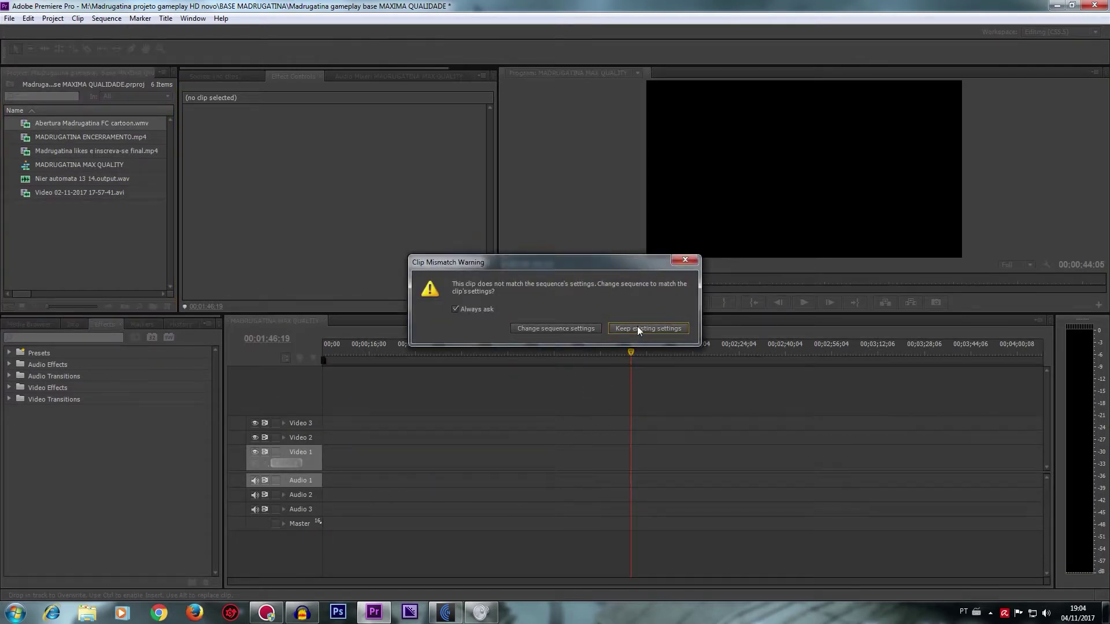
left_click(638, 330)
right_click(358, 452)
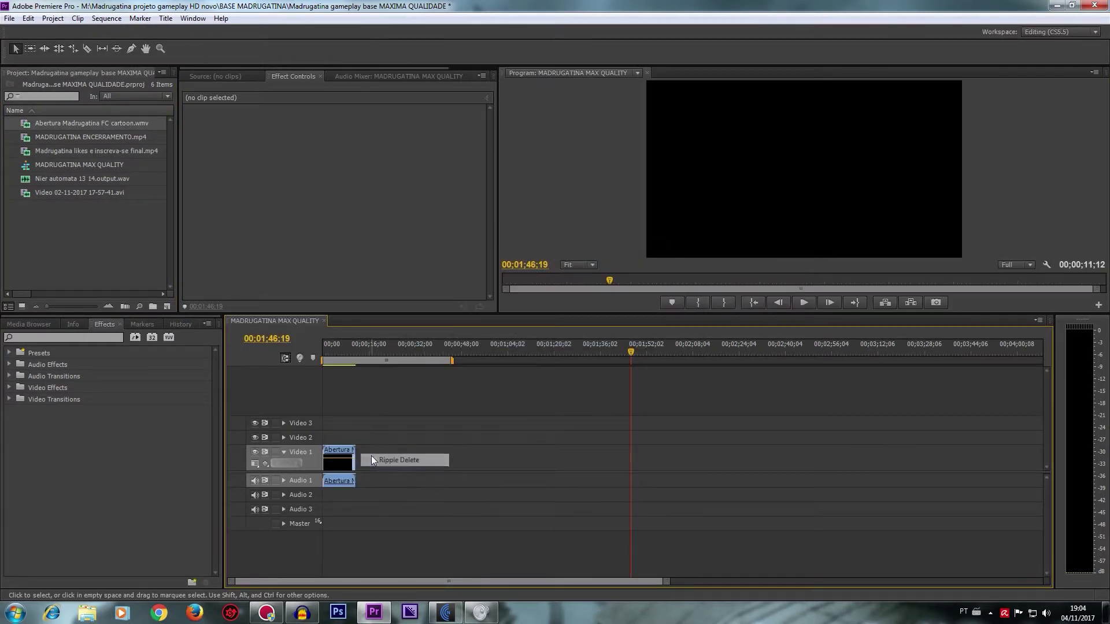
left_click(371, 455)
Step: Show the Abertura clip's volume in Effect Controls and play the opening to check it
left_click(342, 445)
left_click(187, 171)
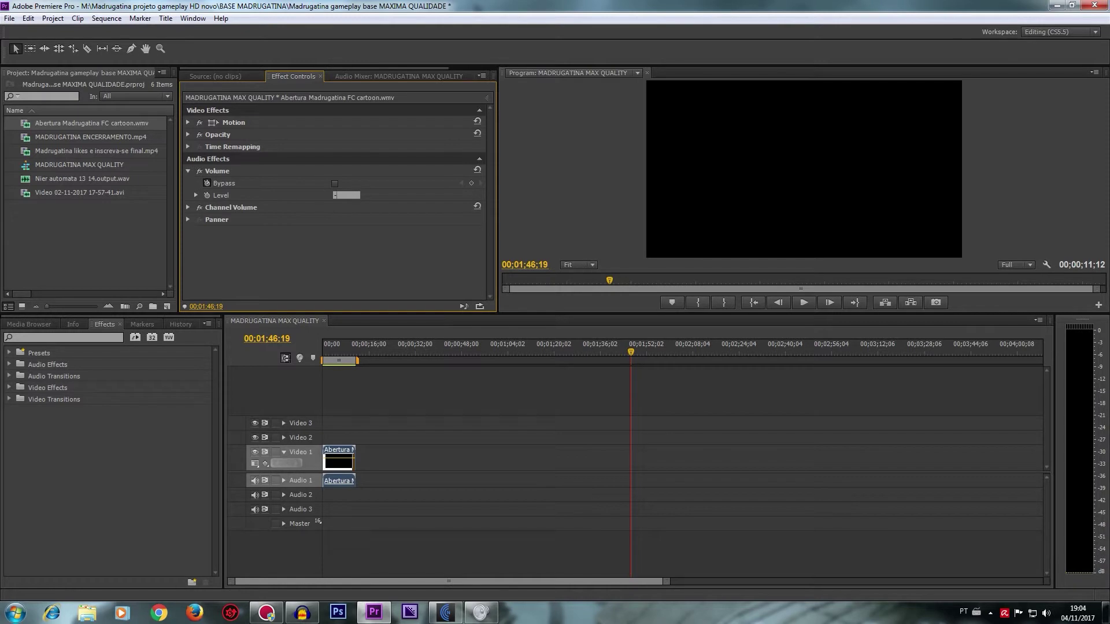
left_click(334, 344)
left_click(798, 306)
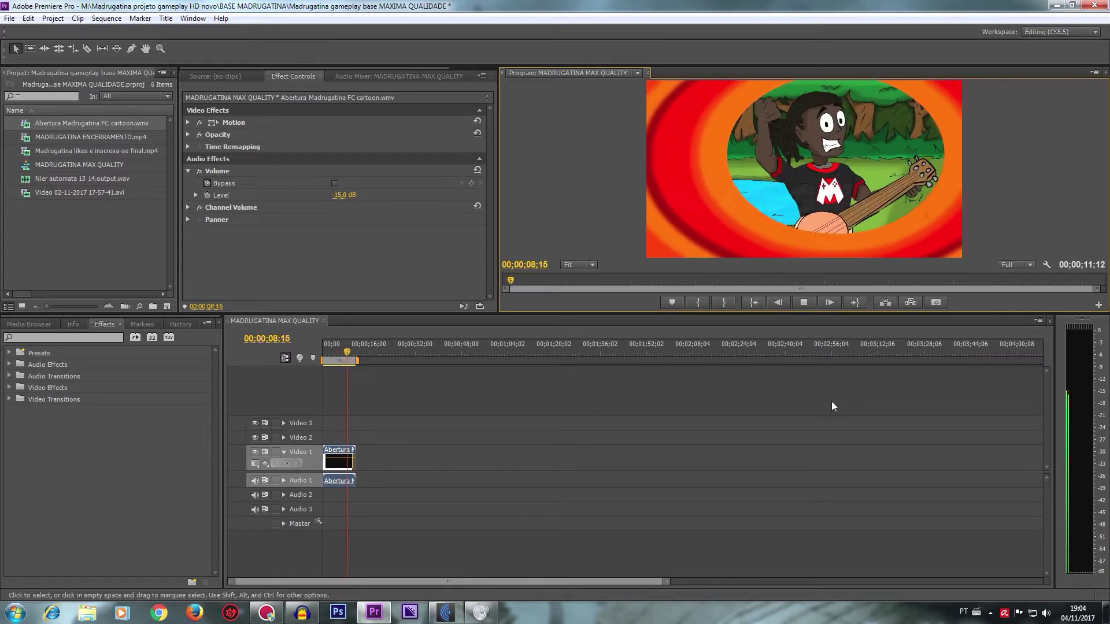
Step: Set the clip's Volume Level to 0, replay it, then settle on -15 dB
left_click(345, 195)
type("0")
key("Return")
left_click_drag(356, 356, 323, 353)
left_click(811, 302)
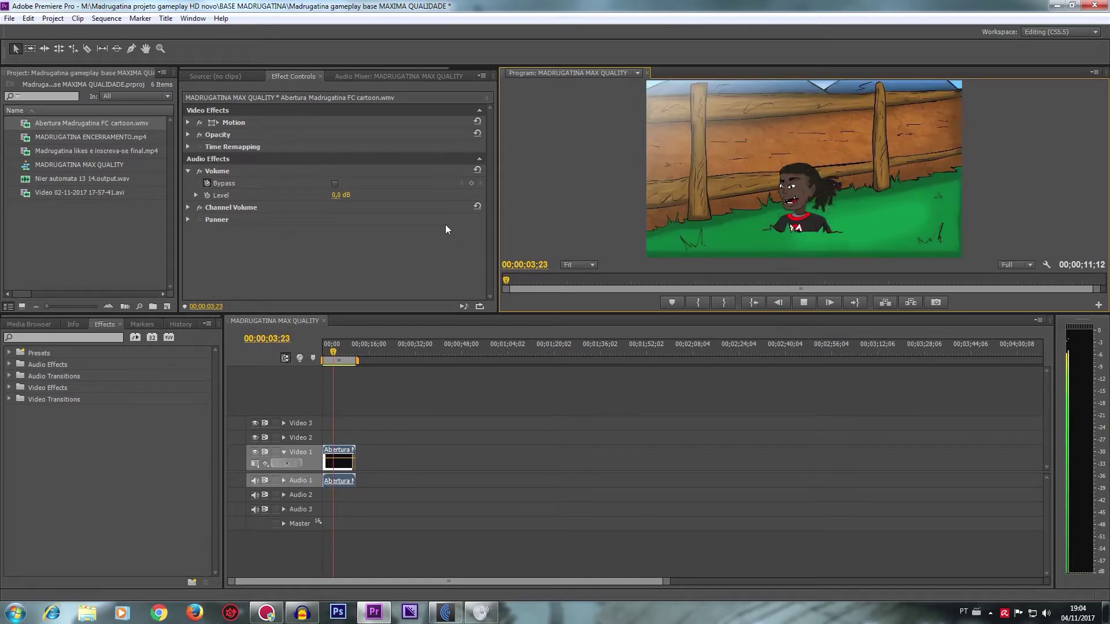
left_click(341, 194)
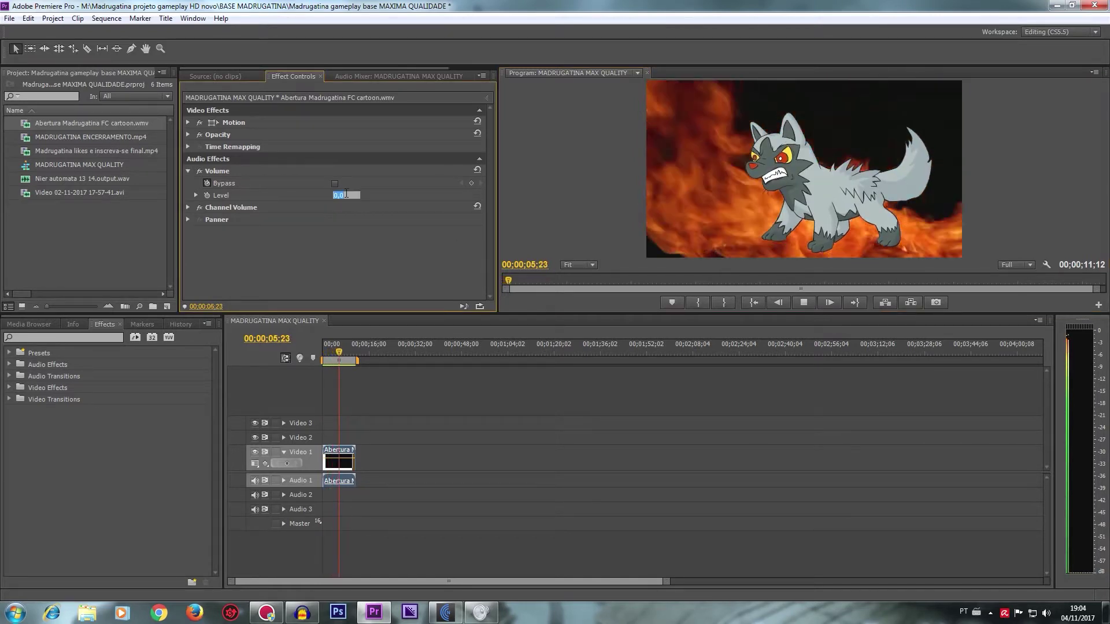
type("-15")
key("Return")
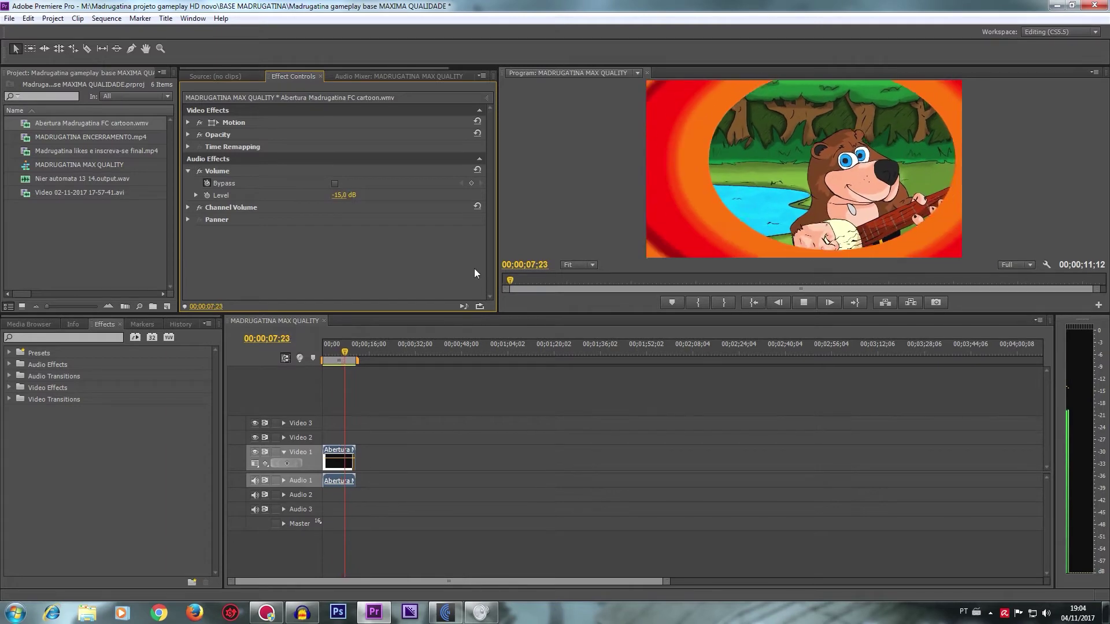
left_click_drag(51, 192, 675, 455)
left_click_drag(65, 180, 541, 497)
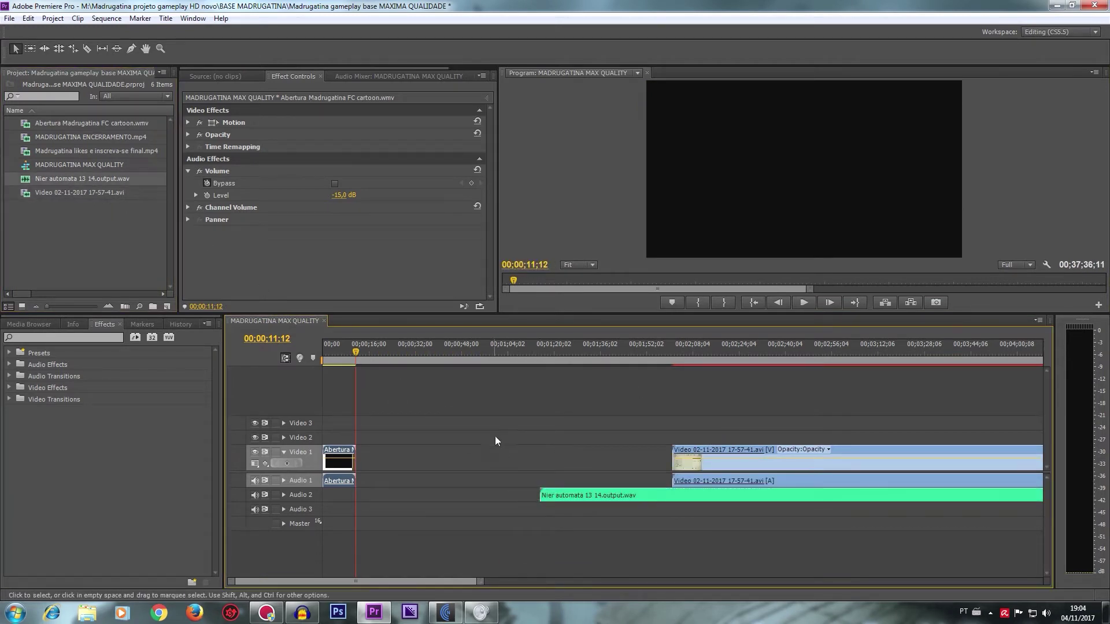
left_click(283, 495)
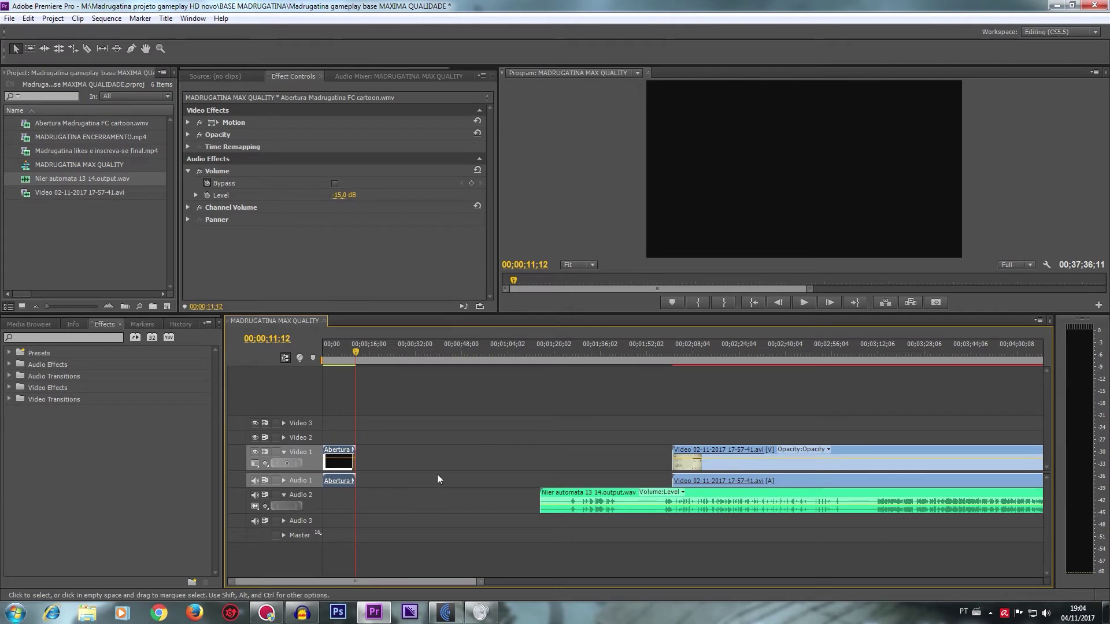
Step: Play the music from around 1:24, then select the Nier music clip
left_click_drag(555, 359, 565, 360)
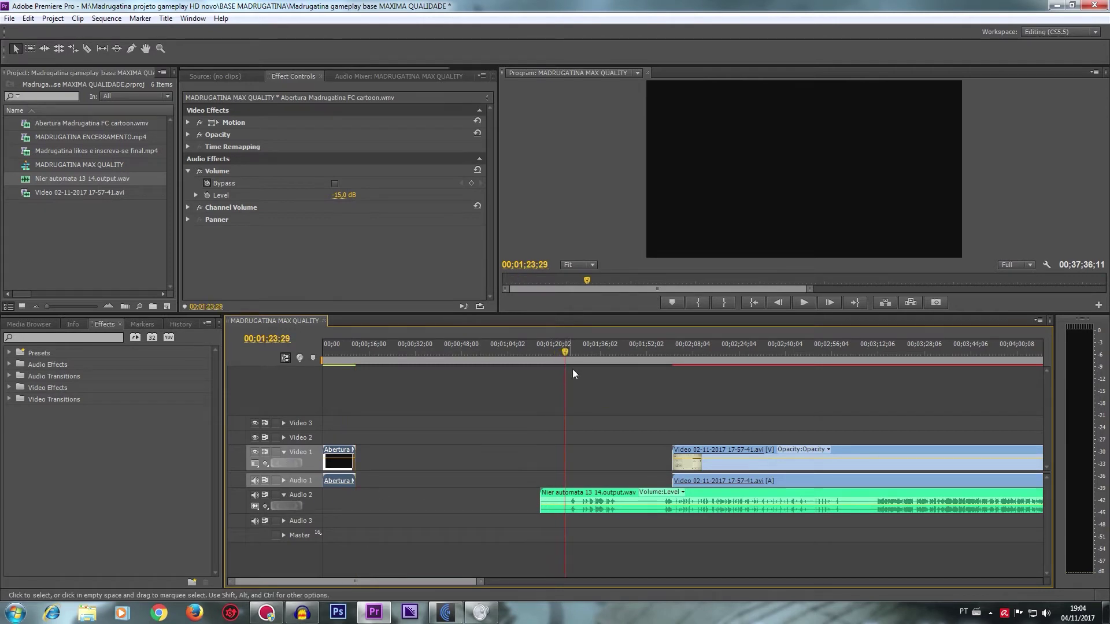
left_click(795, 303)
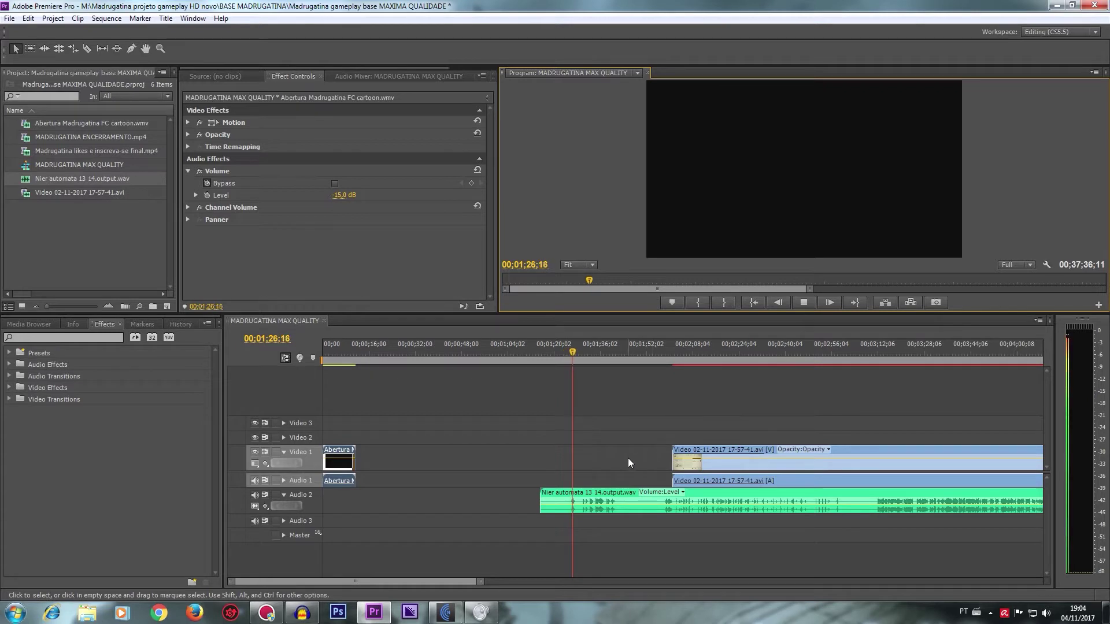
left_click(742, 493)
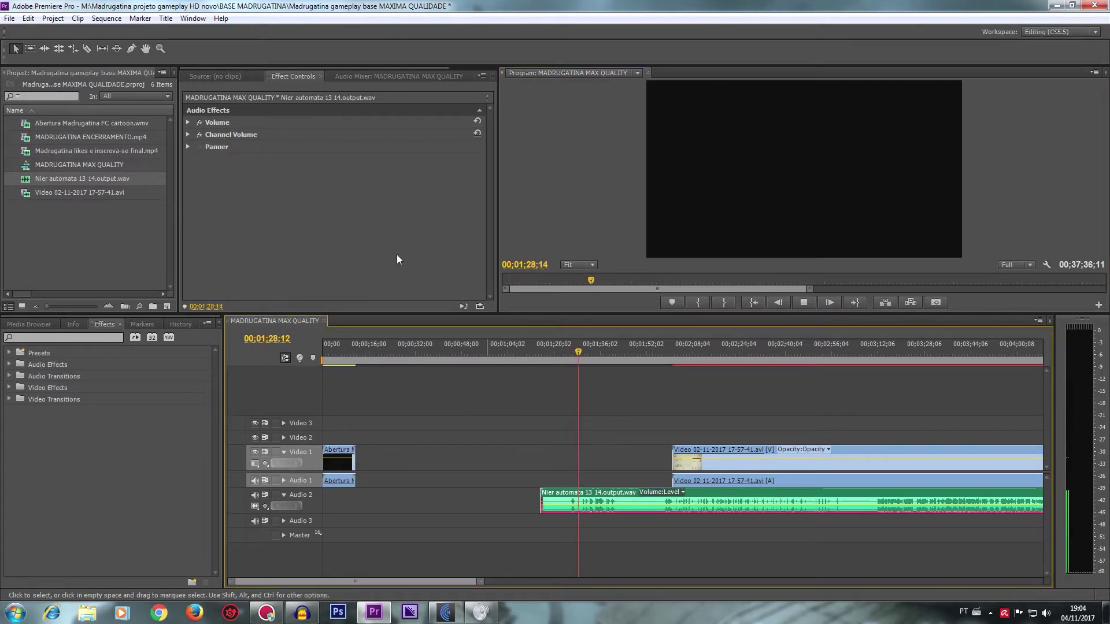
Step: Set the Nier automata music clip's Volume Level to -5 dB in Effect Controls
left_click(187, 122)
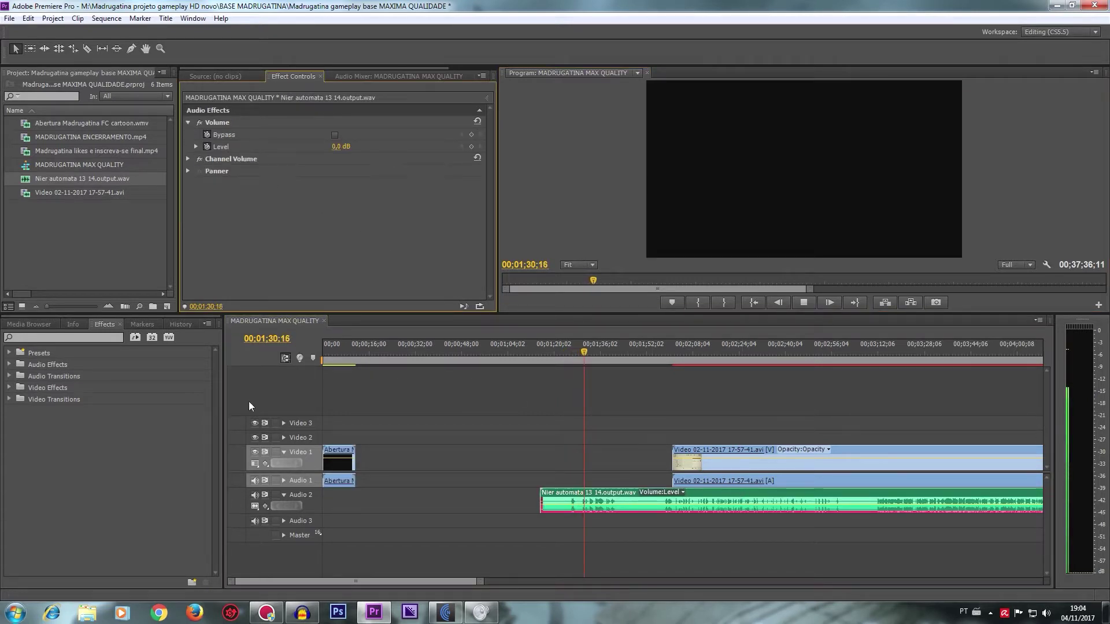
left_click(302, 613)
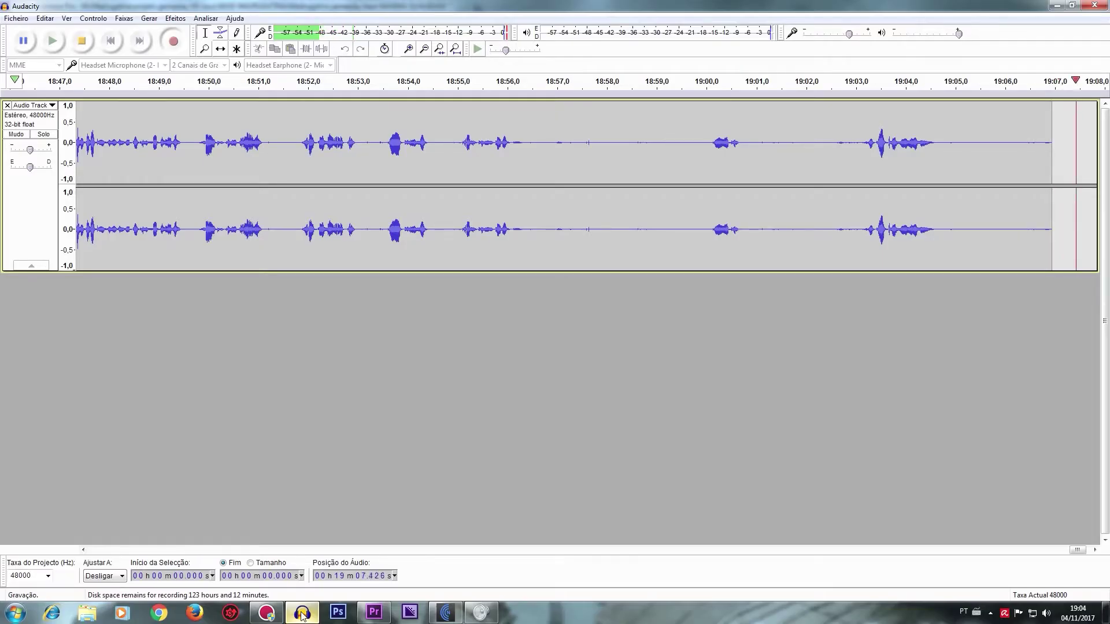
left_click(373, 616)
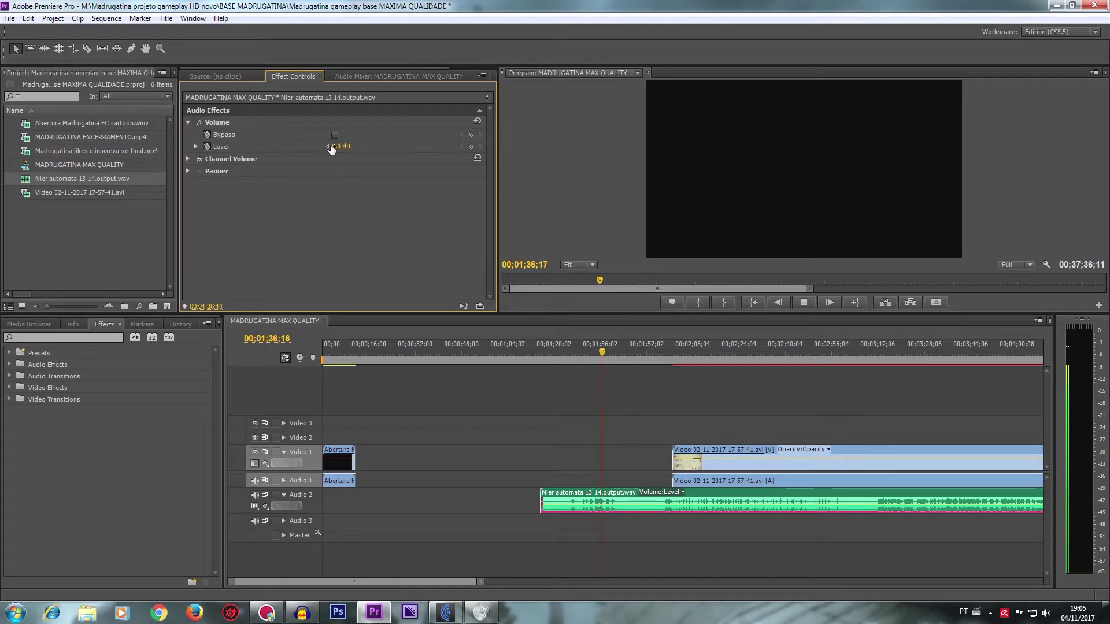
left_click(207, 147)
type("-5")
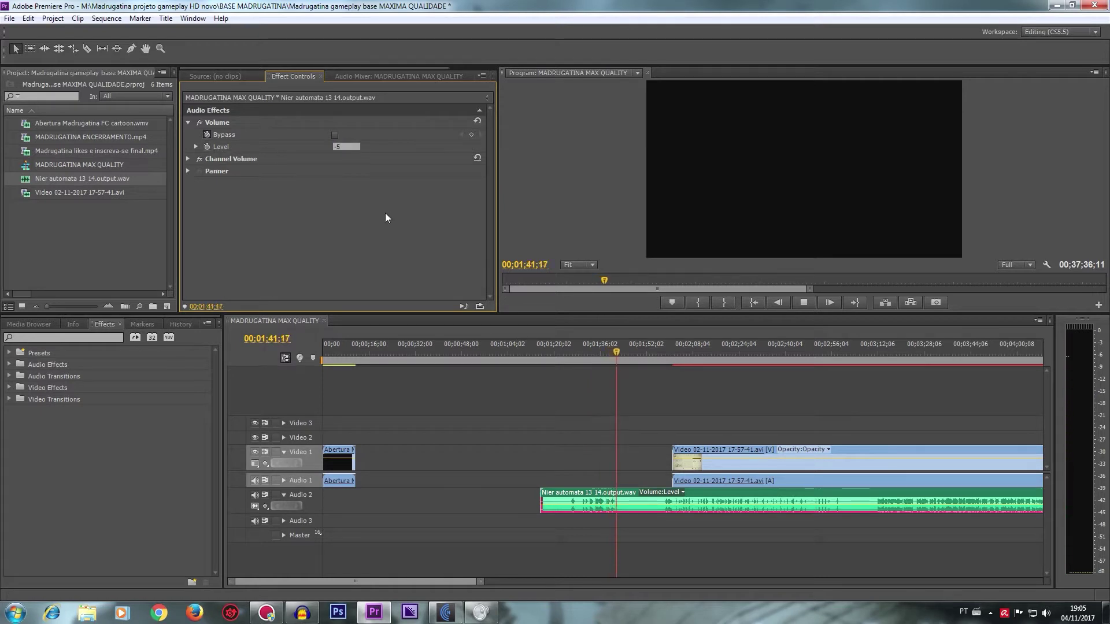
key("Return")
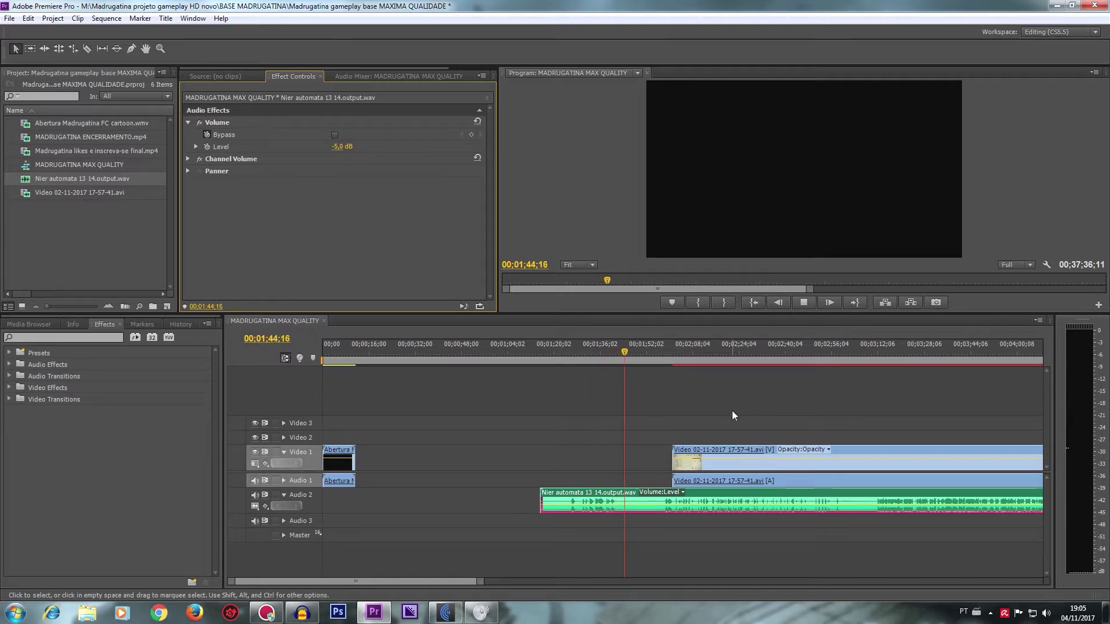
left_click(720, 446)
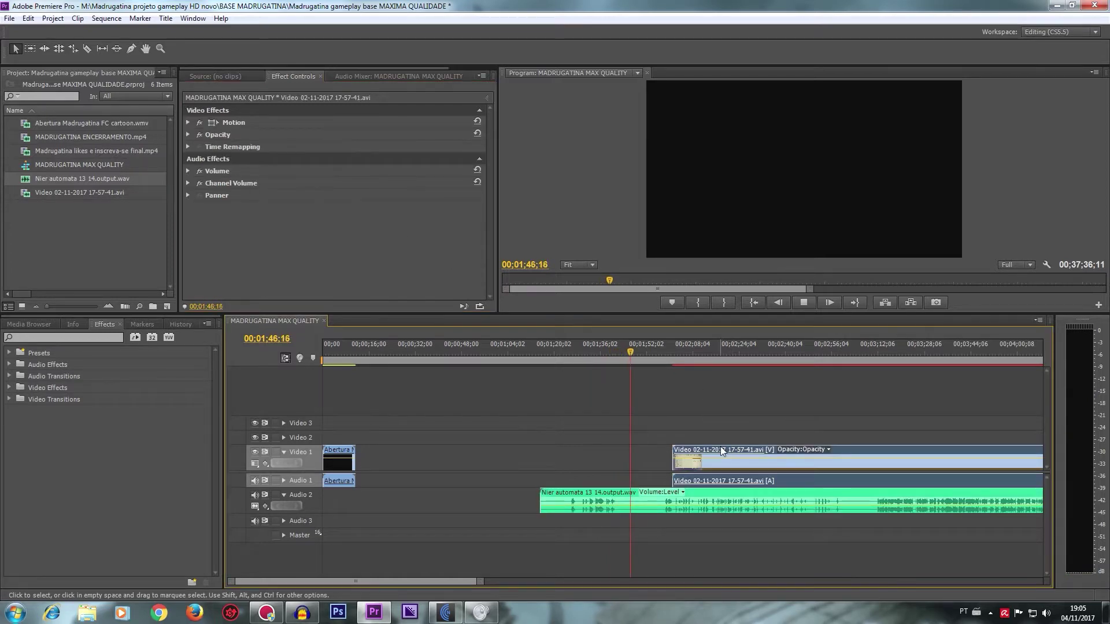
Step: Set the Video 02-11-2017 clip's volume to -20 dB and drag it about 28 seconds later
left_click(187, 172)
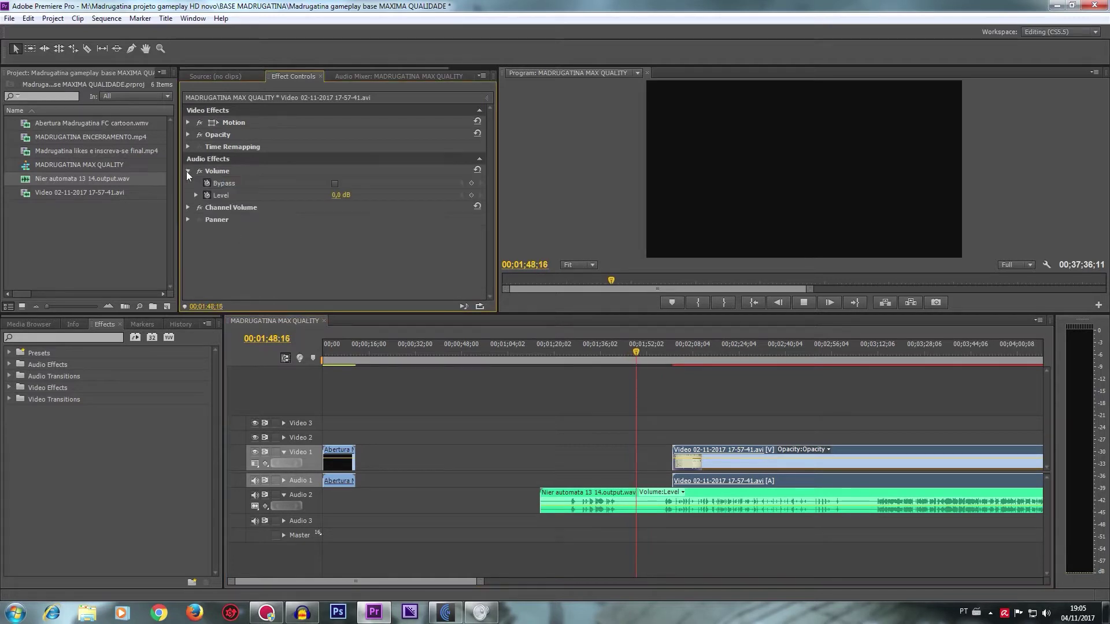
left_click(341, 195)
type("-20")
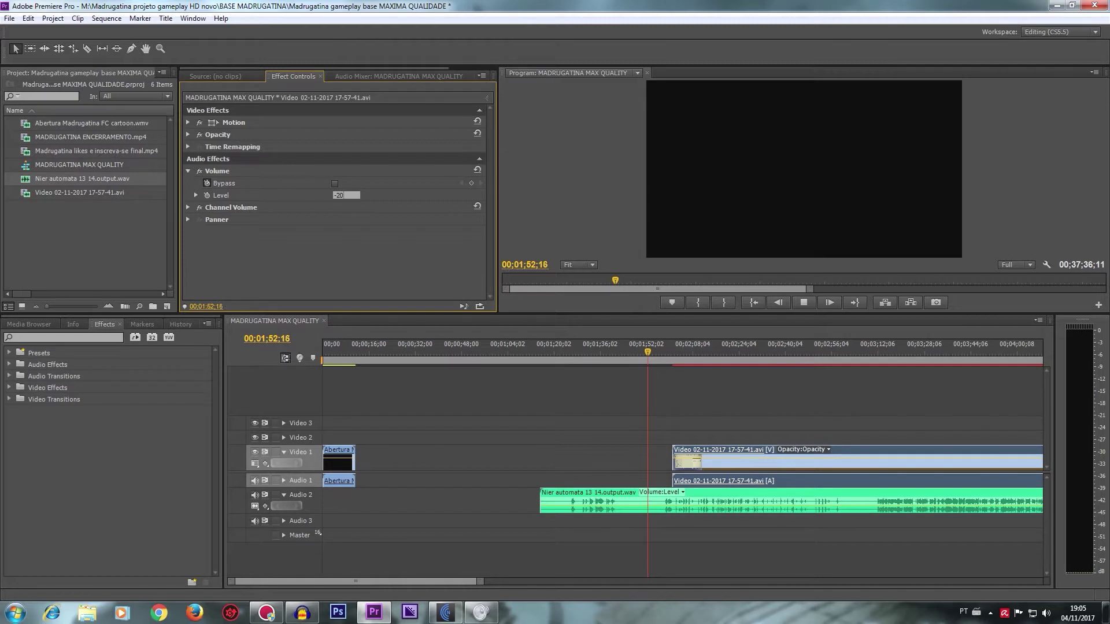
key("Return")
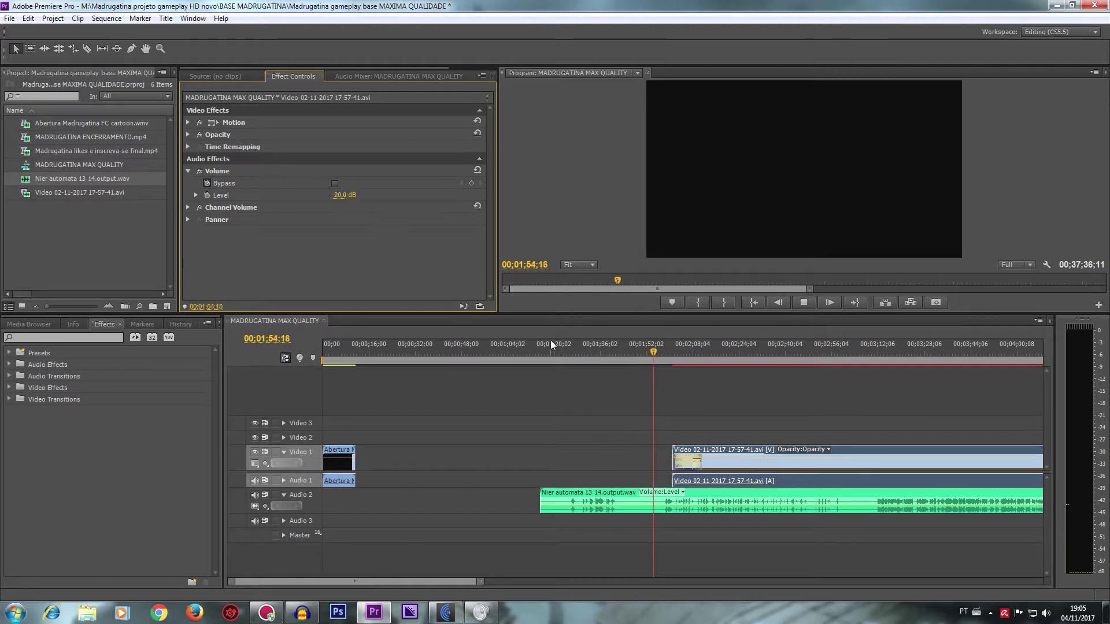
left_click_drag(692, 454, 773, 450)
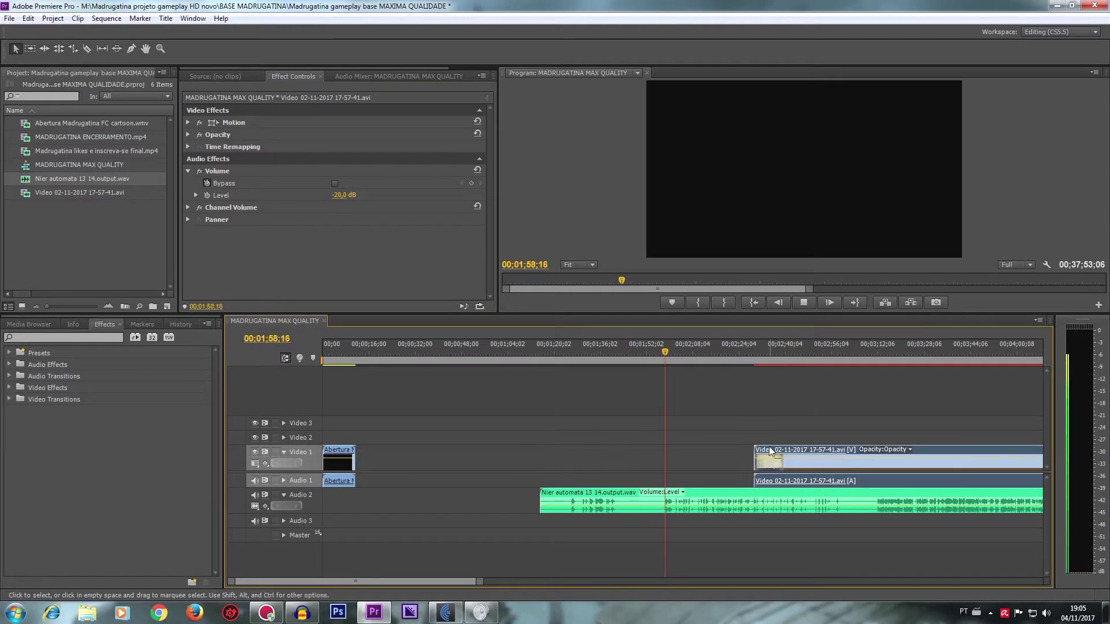
Step: Replay the music from about 1:58 to find the cut point near 2:02
left_click(803, 303)
scroll(690, 462, "up", 2)
scroll(690, 459, "up", 2)
scroll(691, 454, "up", 1)
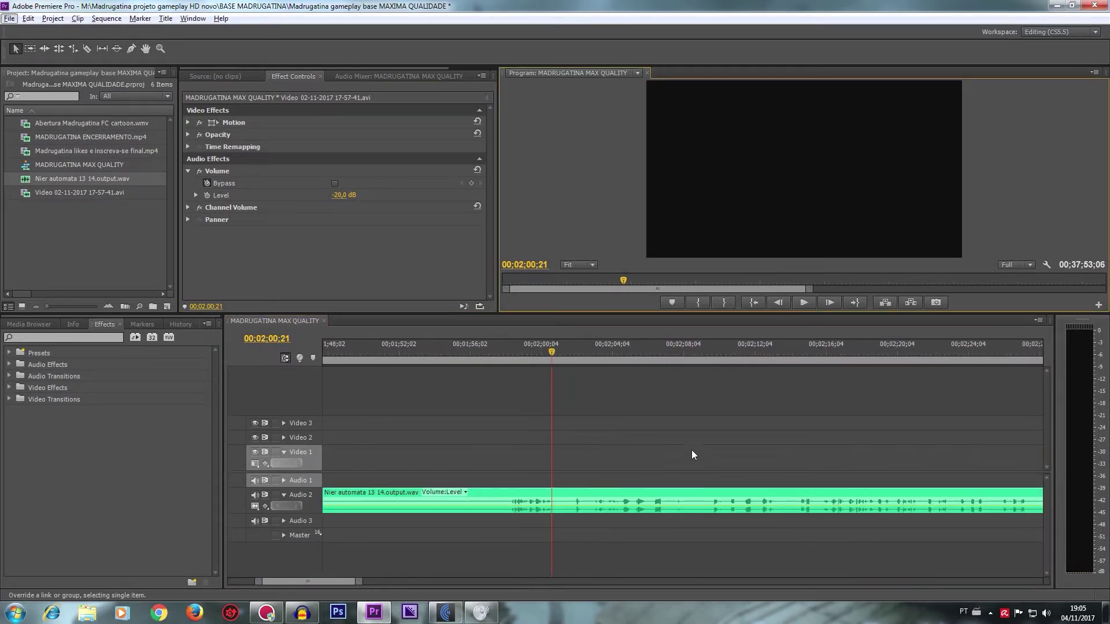
left_click(802, 303)
left_click_drag(546, 352, 505, 361)
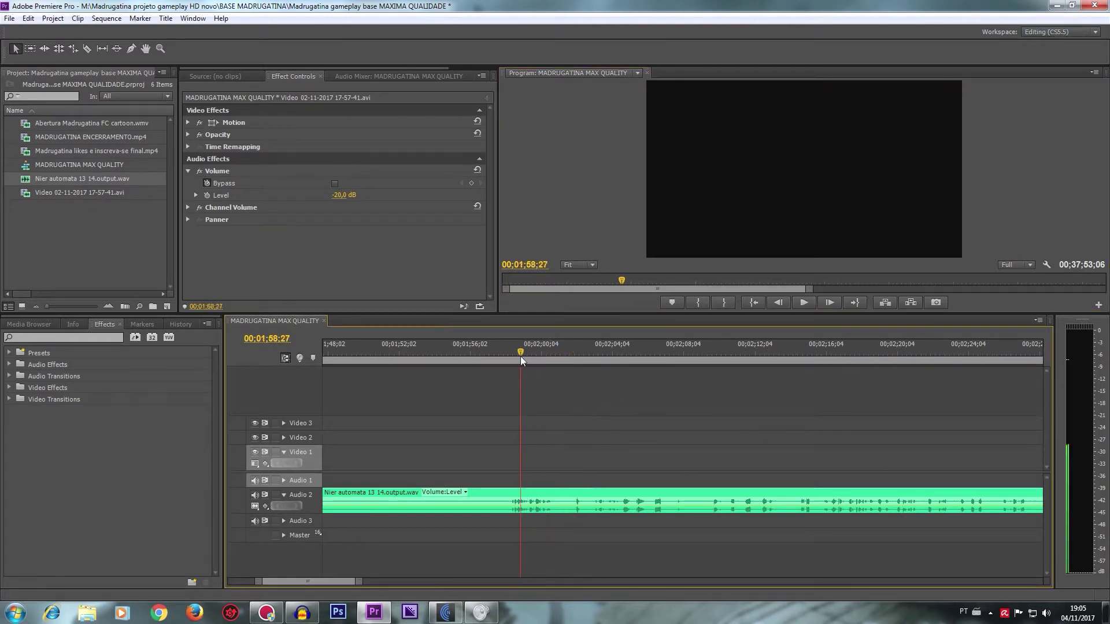
left_click(795, 301)
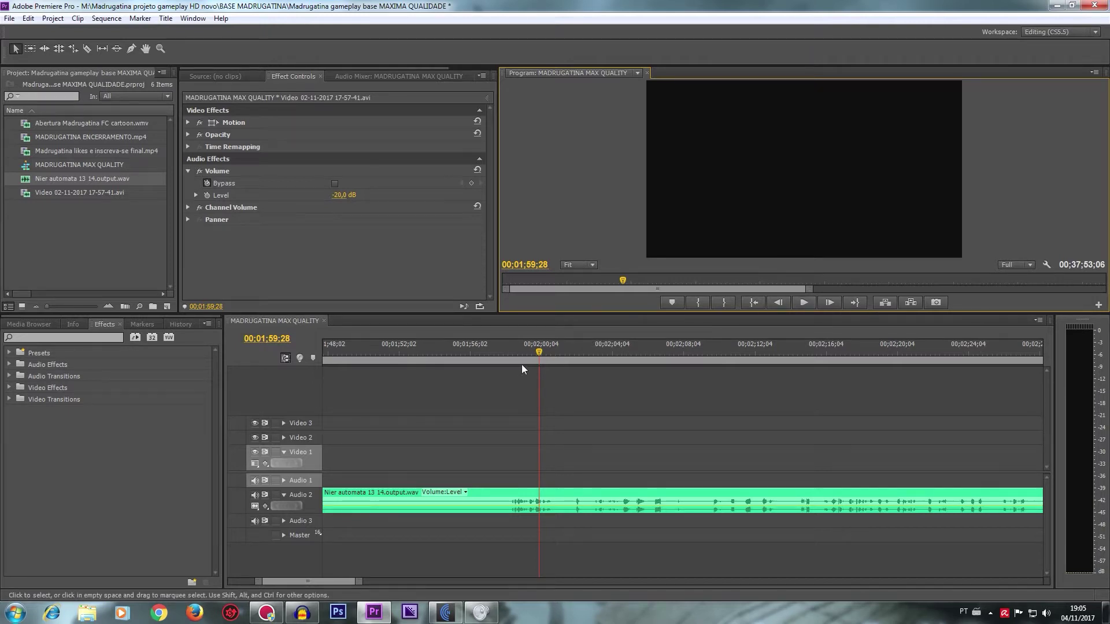
left_click_drag(533, 350, 505, 351)
left_click(802, 303)
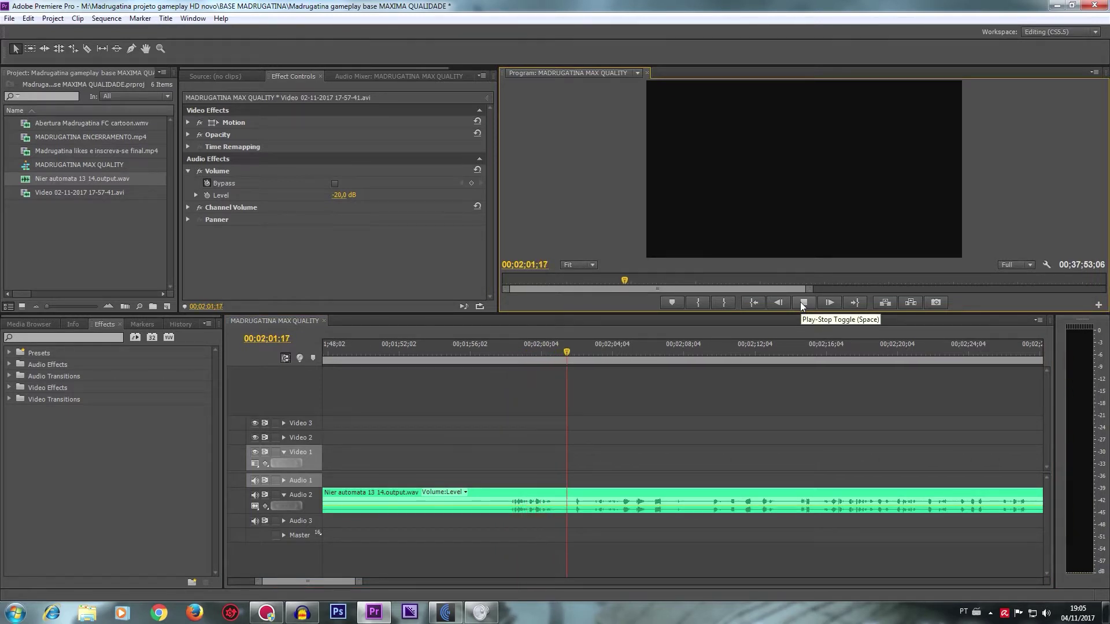
left_click(802, 303)
Step: Split the Nier music at 2:02 and delete the piece before the cut
key("c")
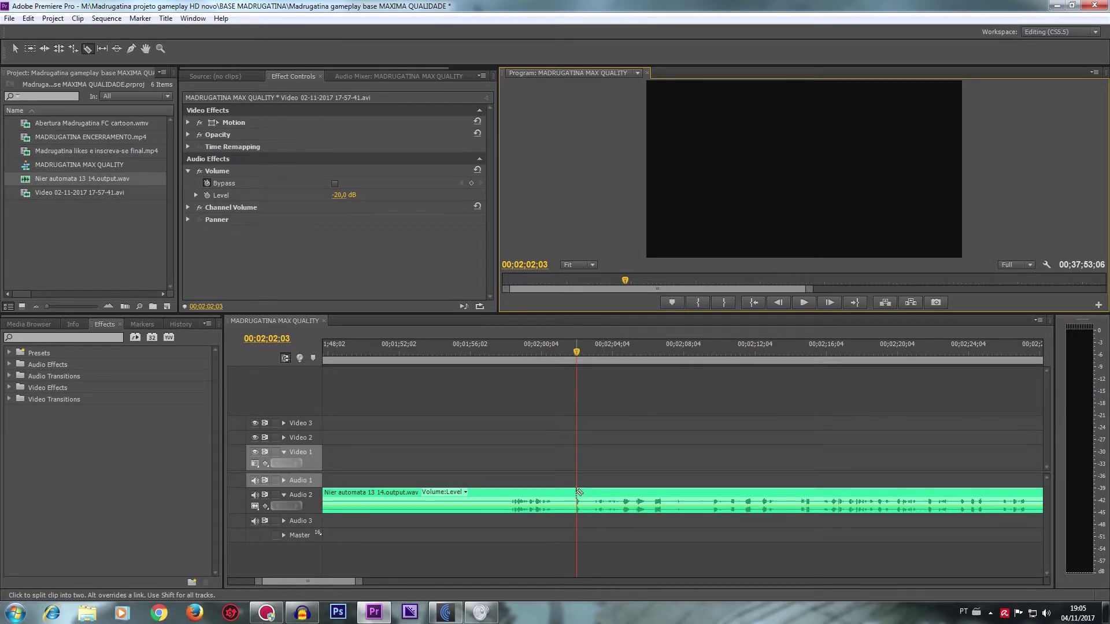
left_click(577, 492, "shift")
key("v")
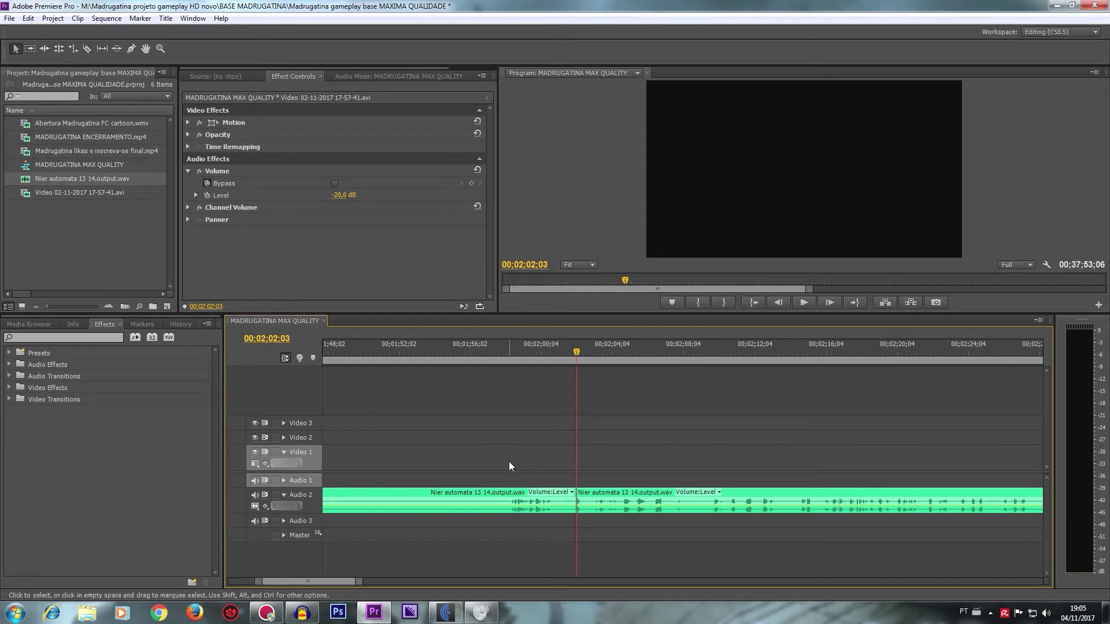
left_click_drag(508, 461, 542, 525)
key("Delete")
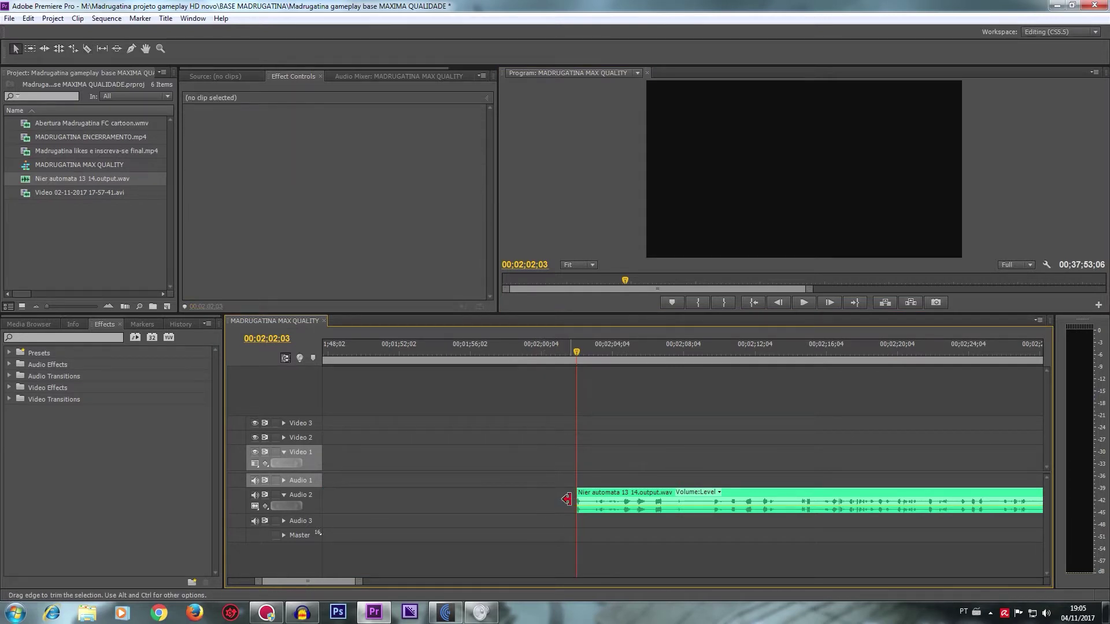
Step: Slide the gameplay clip left so it starts with the music at 00;02;02;03
scroll(565, 496, "down", 1)
left_click(835, 453, "alt")
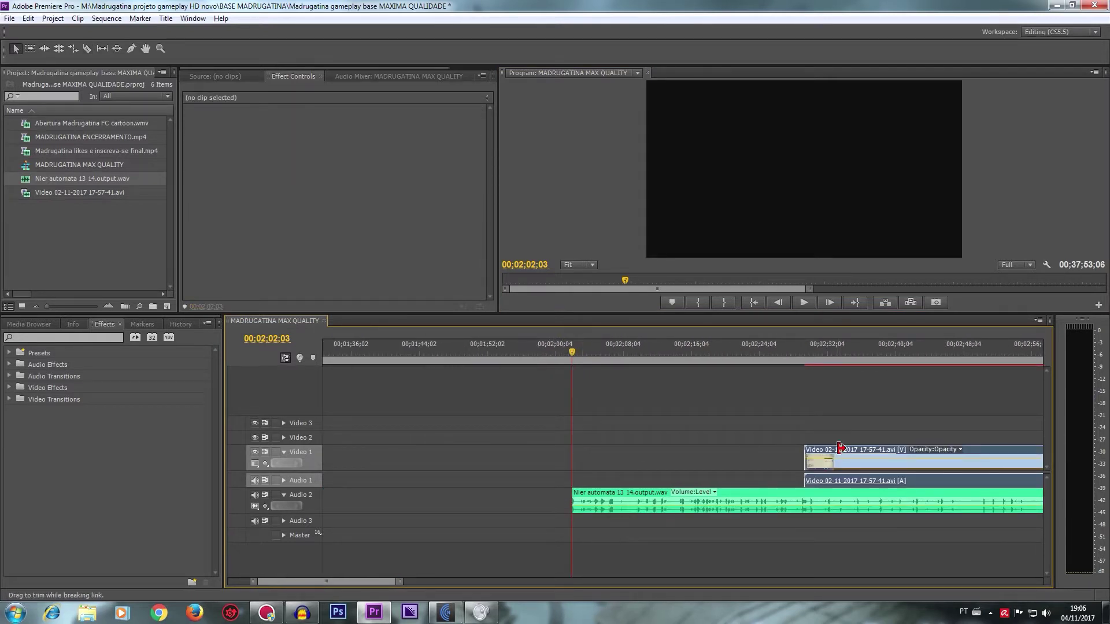
left_click(840, 448)
left_click_drag(845, 450, 610, 461)
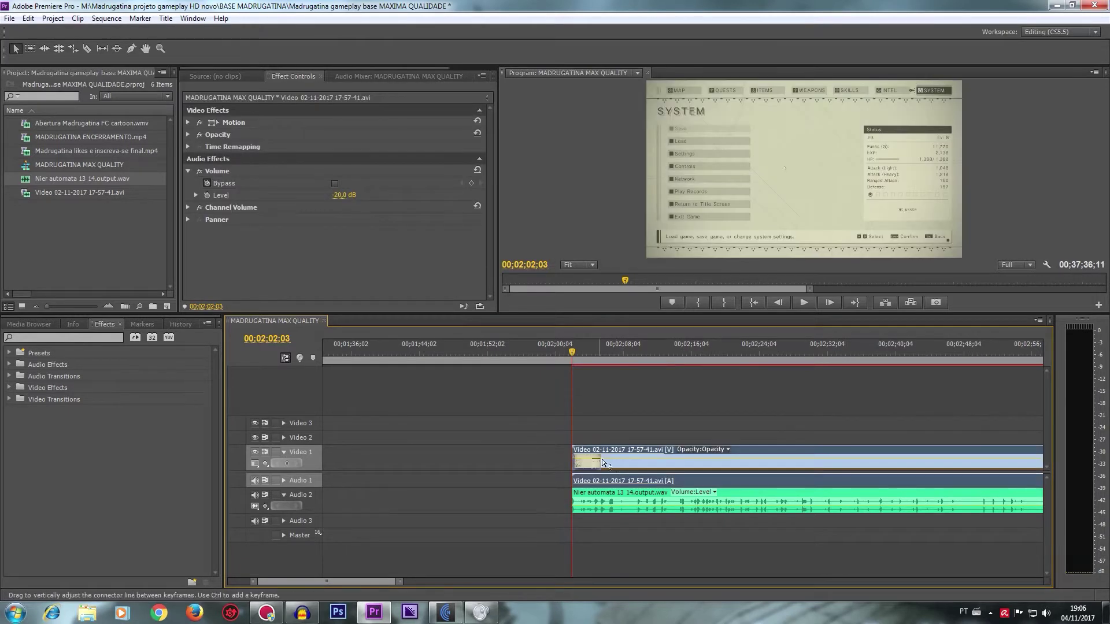
Step: Select the gameplay picture's Motion, make the Program monitor taller, and scale the picture up slightly
left_click(782, 179)
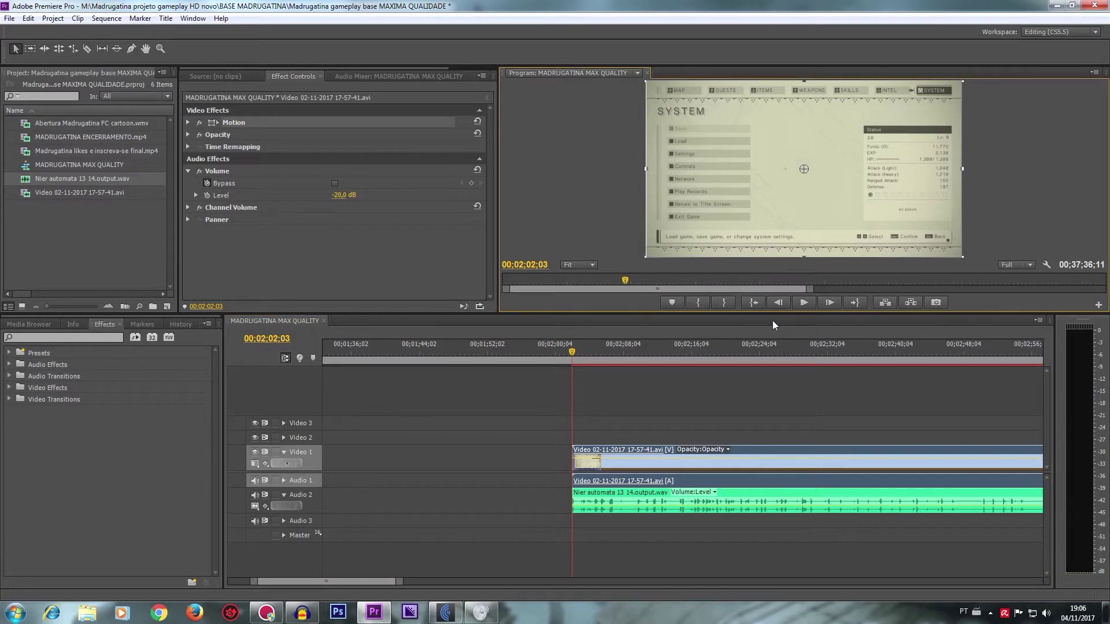
left_click_drag(774, 315, 716, 370)
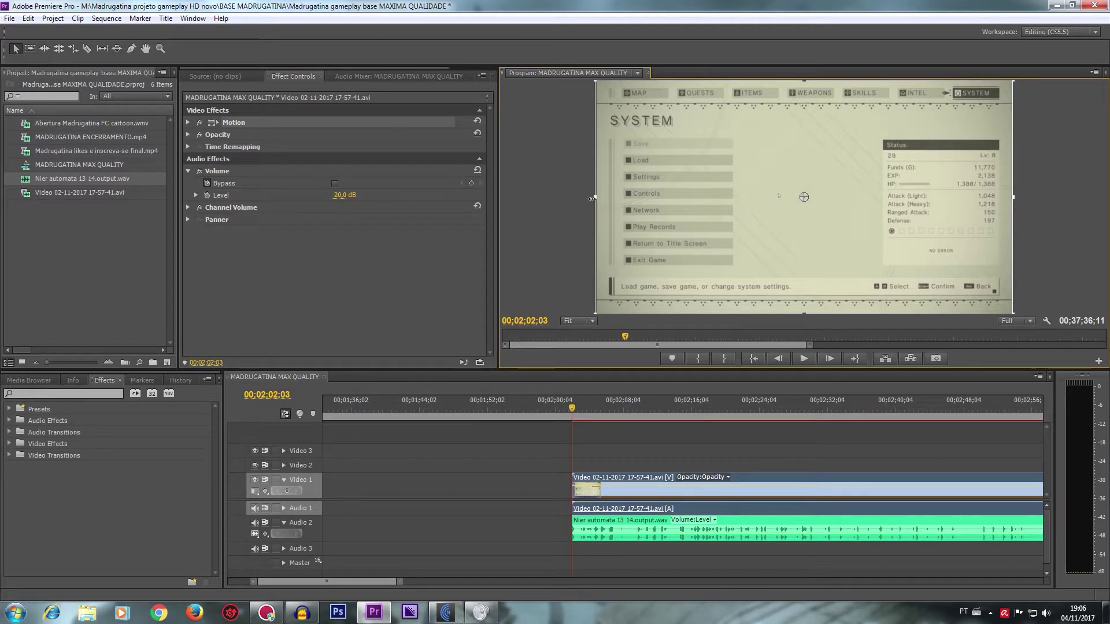
left_click_drag(593, 200, 591, 203)
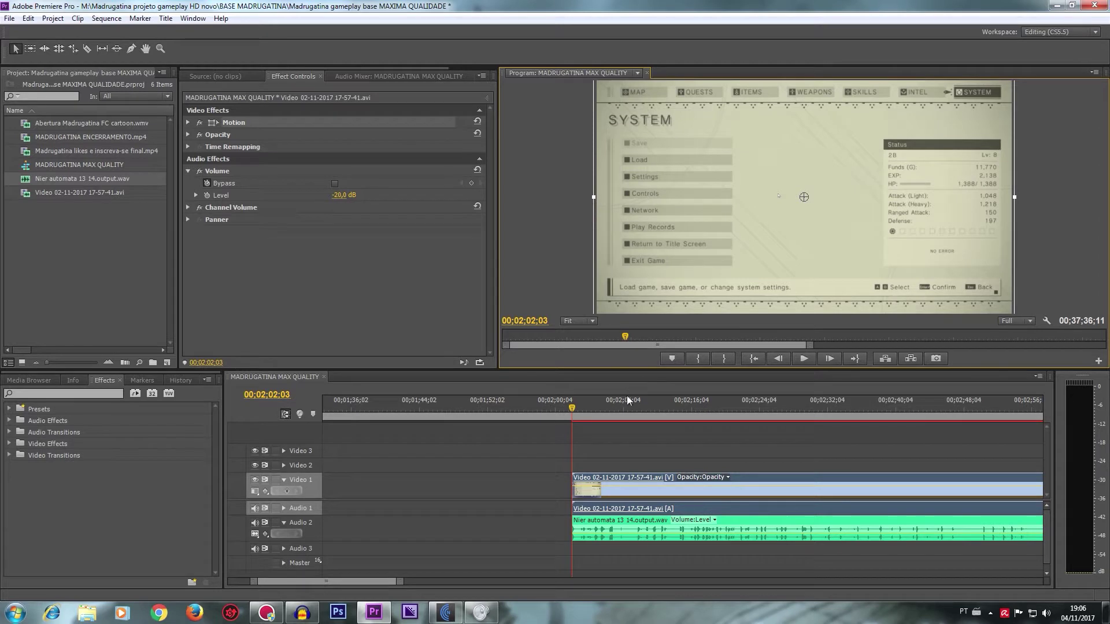
left_click(805, 360)
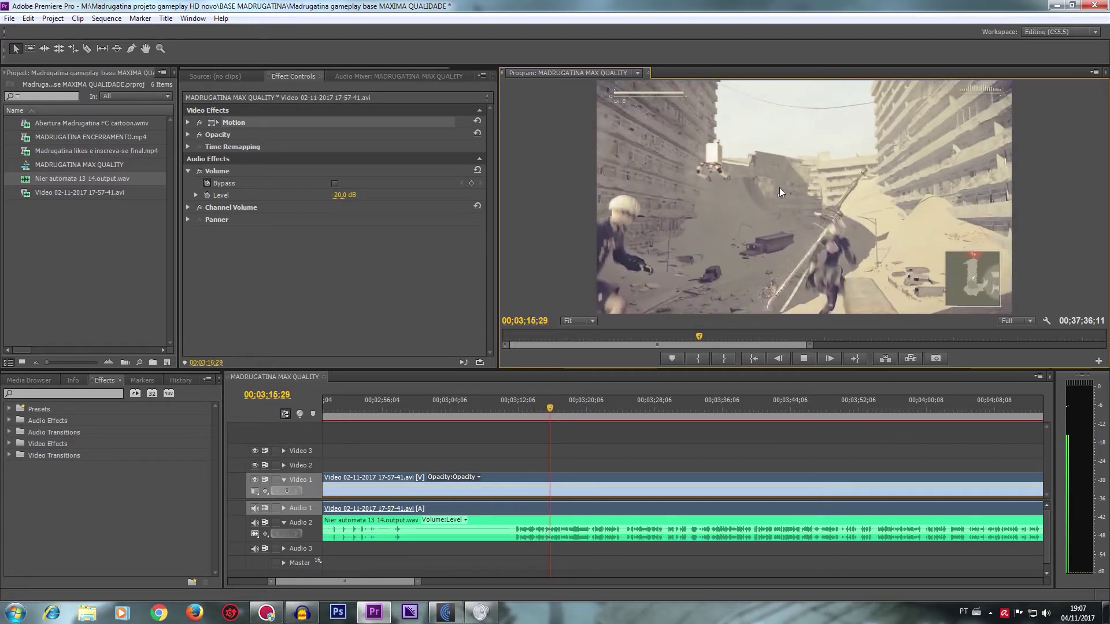
Step: Razor all tracks at 03;11;21 and delete the pieces before the cut
left_click(566, 412)
left_click_drag(566, 411, 511, 418)
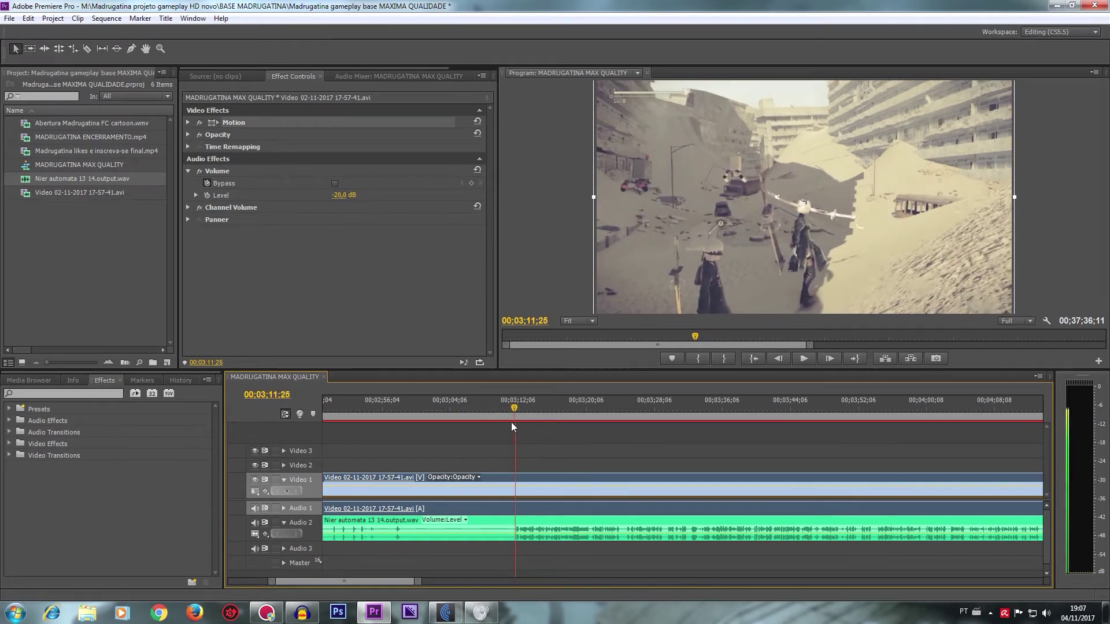
key("c")
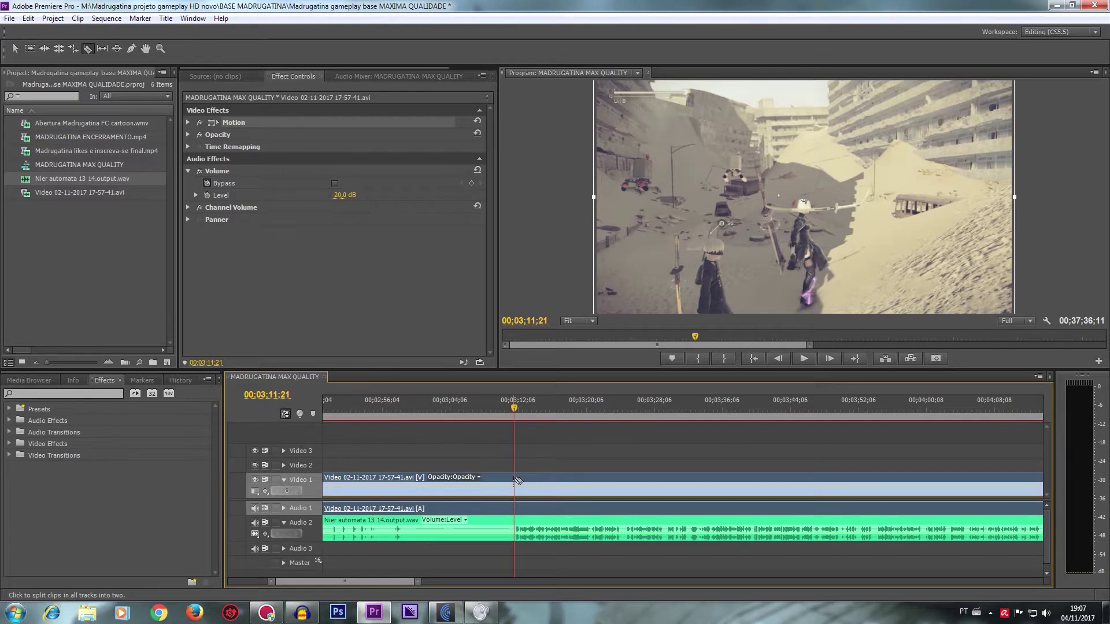
left_click(516, 481, "shift")
key("v")
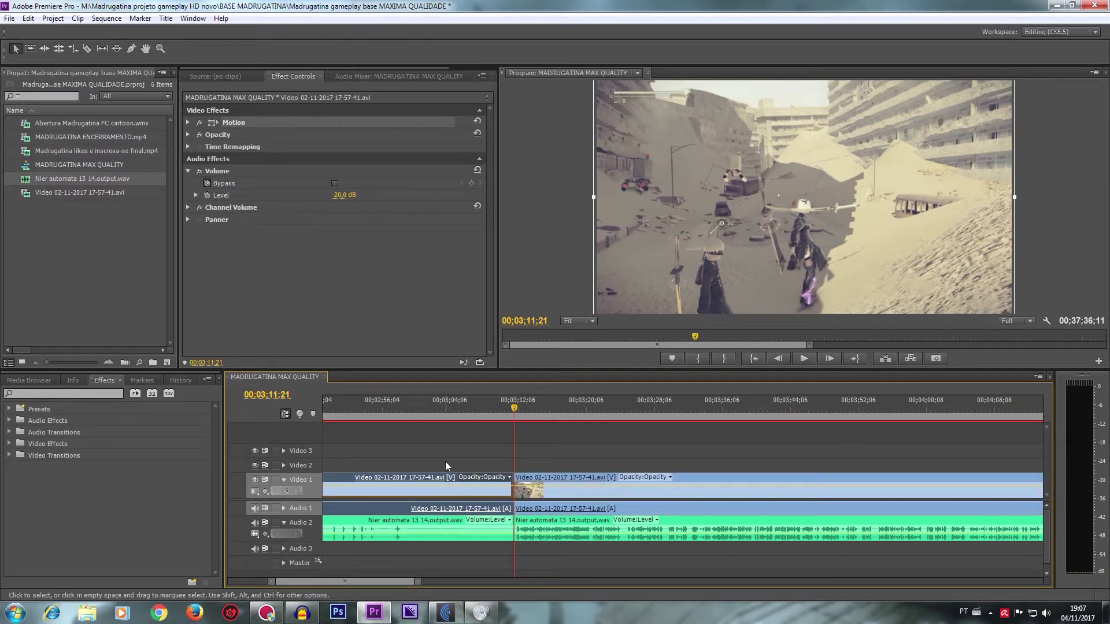
left_click_drag(469, 498, 490, 544)
key("Delete")
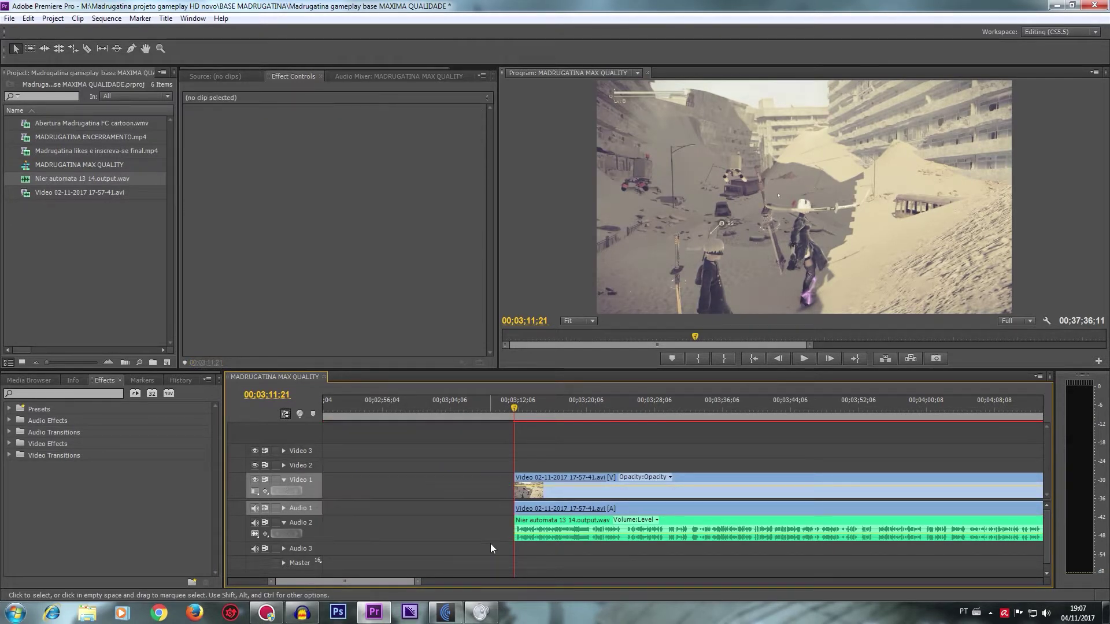
Step: Apply Dip to Black to the start of the gameplay video and preview it
left_click(9, 455)
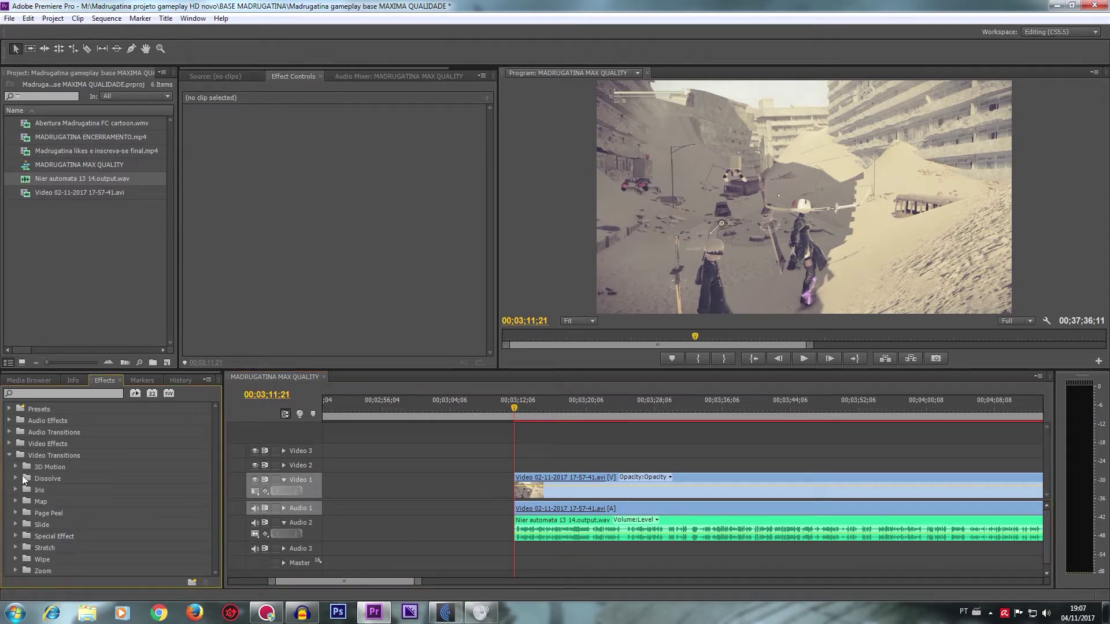
left_click(16, 479)
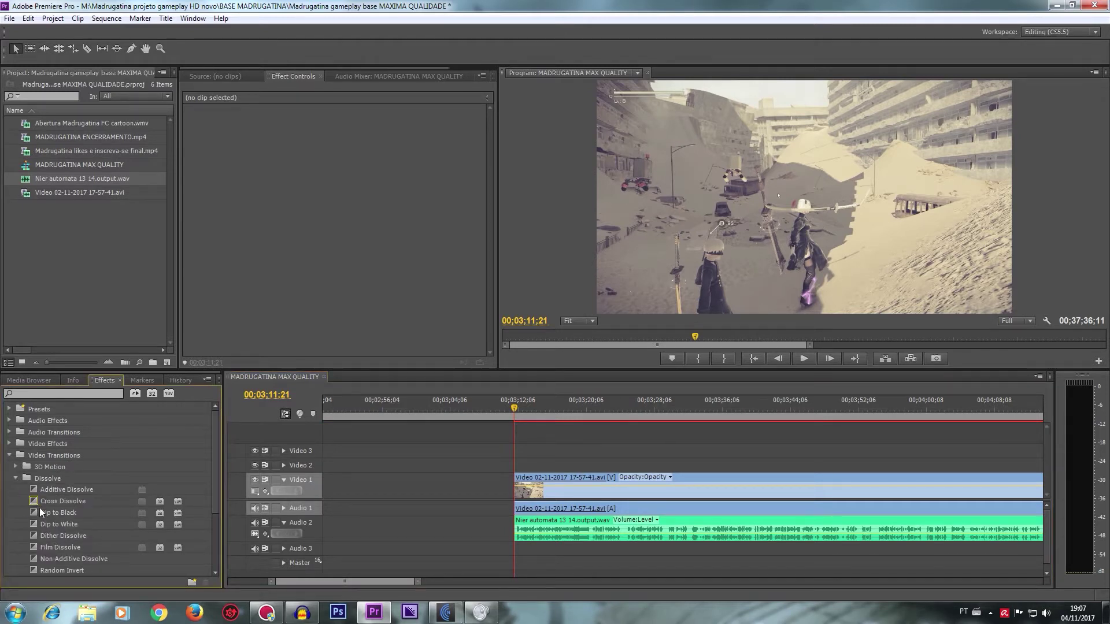
left_click_drag(42, 511, 418, 464)
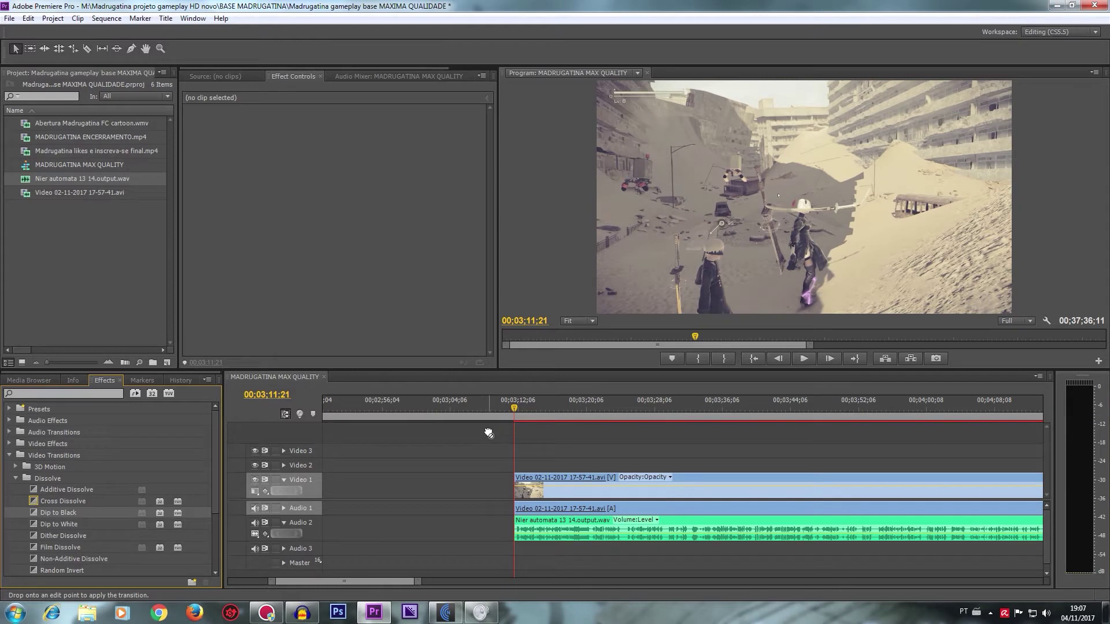
left_click_drag(503, 478, 472, 444)
left_click(512, 402)
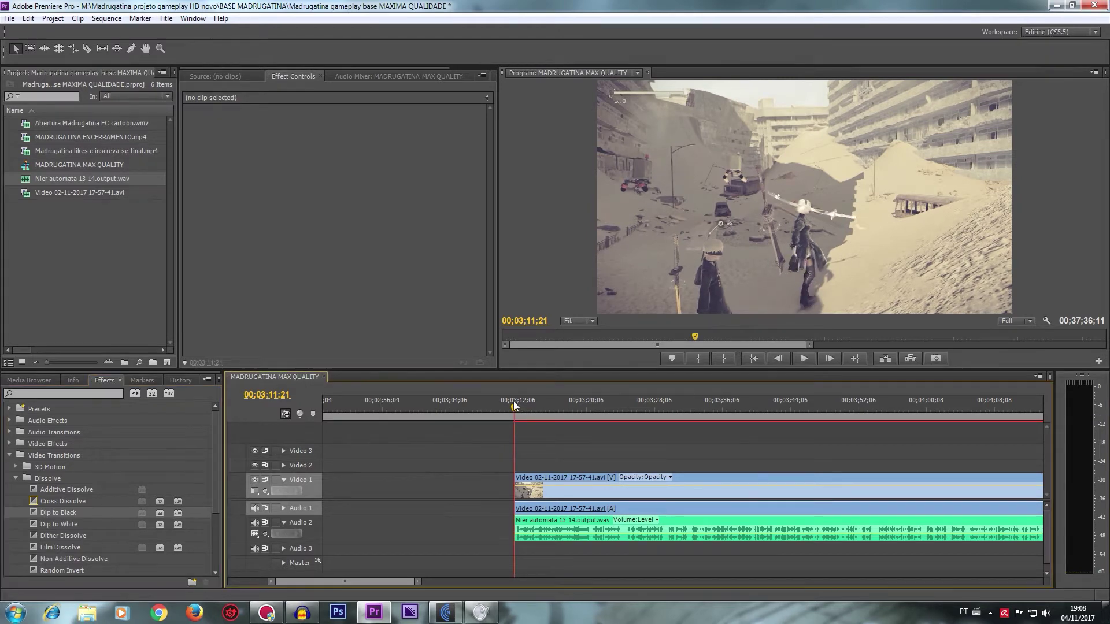
left_click(803, 358)
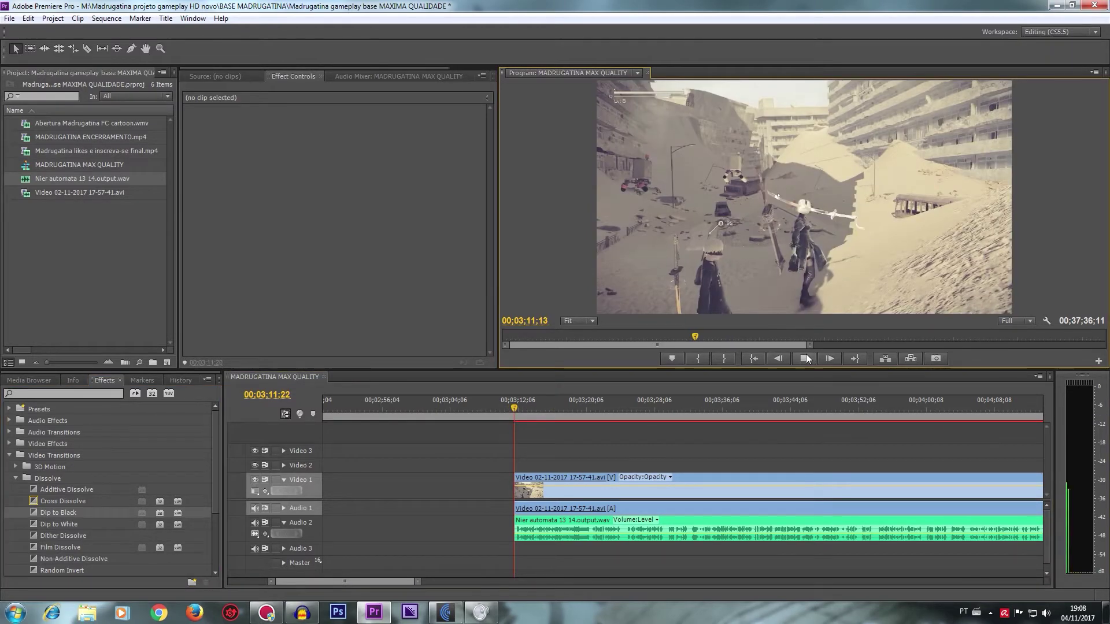
left_click(45, 515)
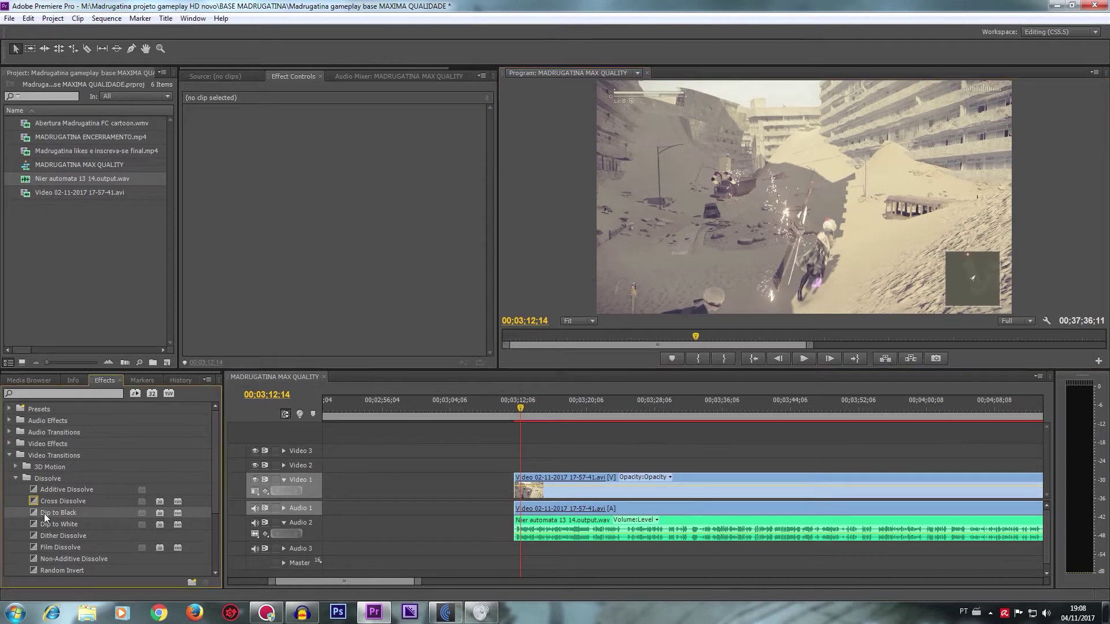
left_click_drag(518, 491, 518, 490)
left_click(506, 411)
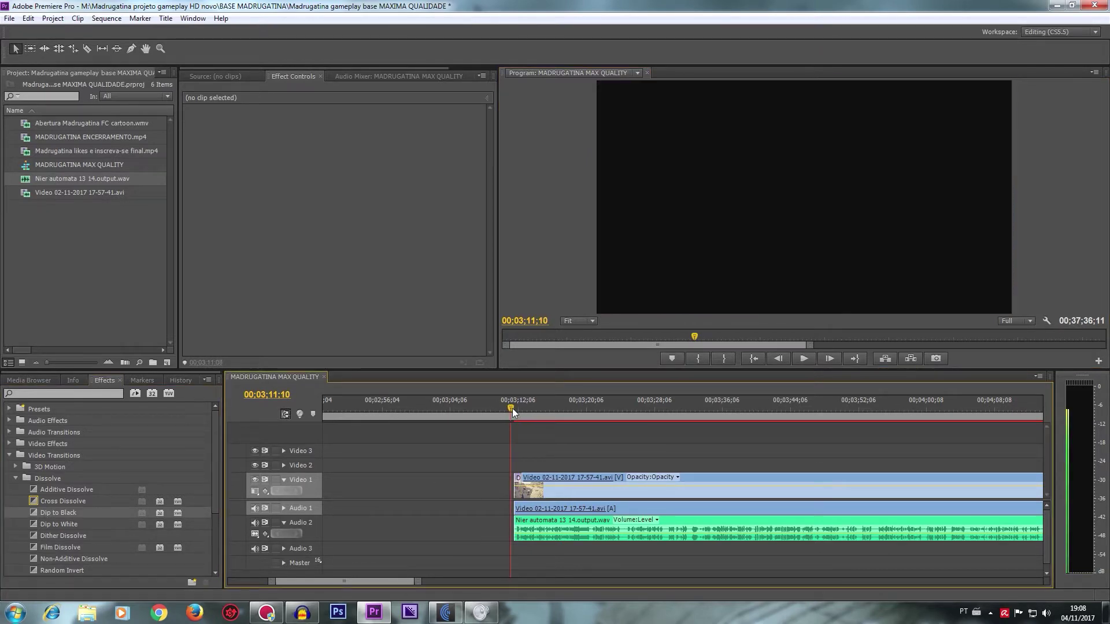
left_click(809, 363)
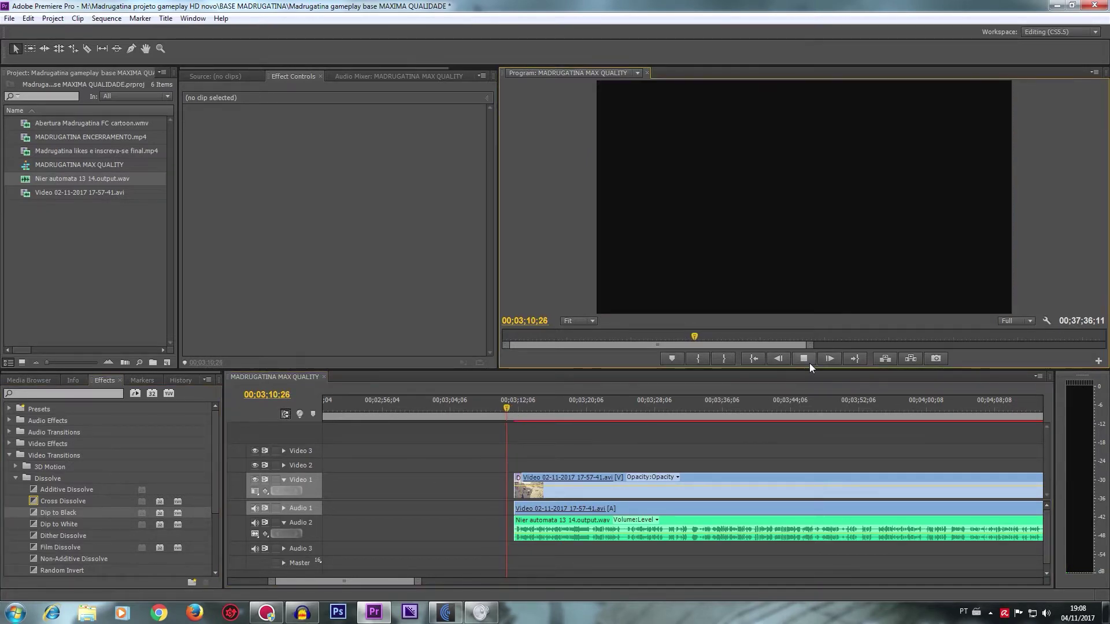
left_click(809, 363)
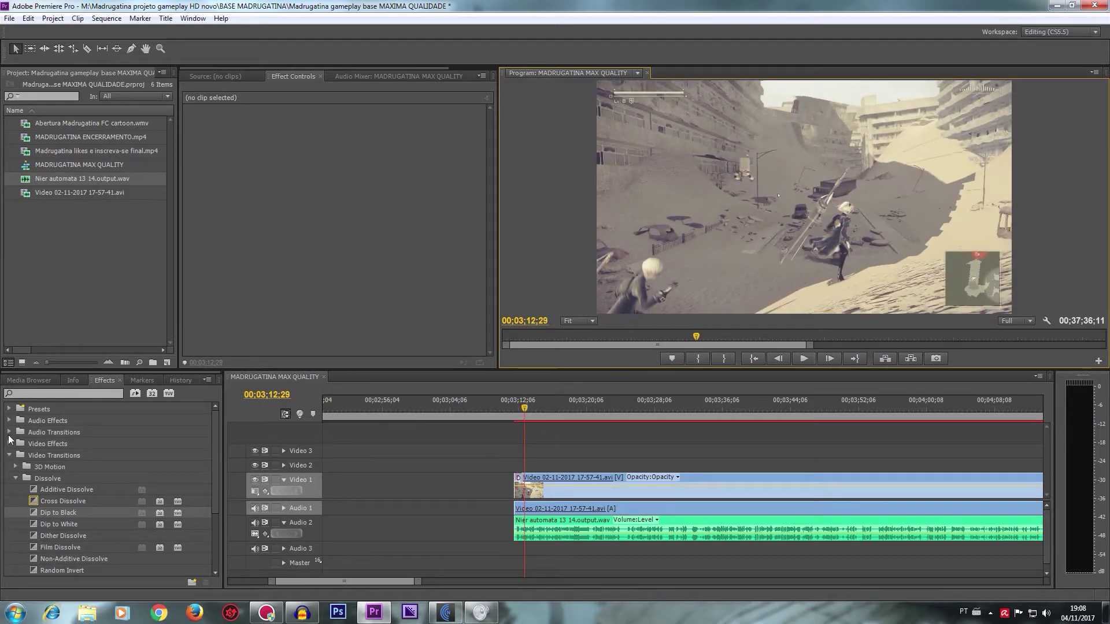
Step: Add an 8-frame Exponential Fade at the audio start and preview the new opening
left_click(9, 433)
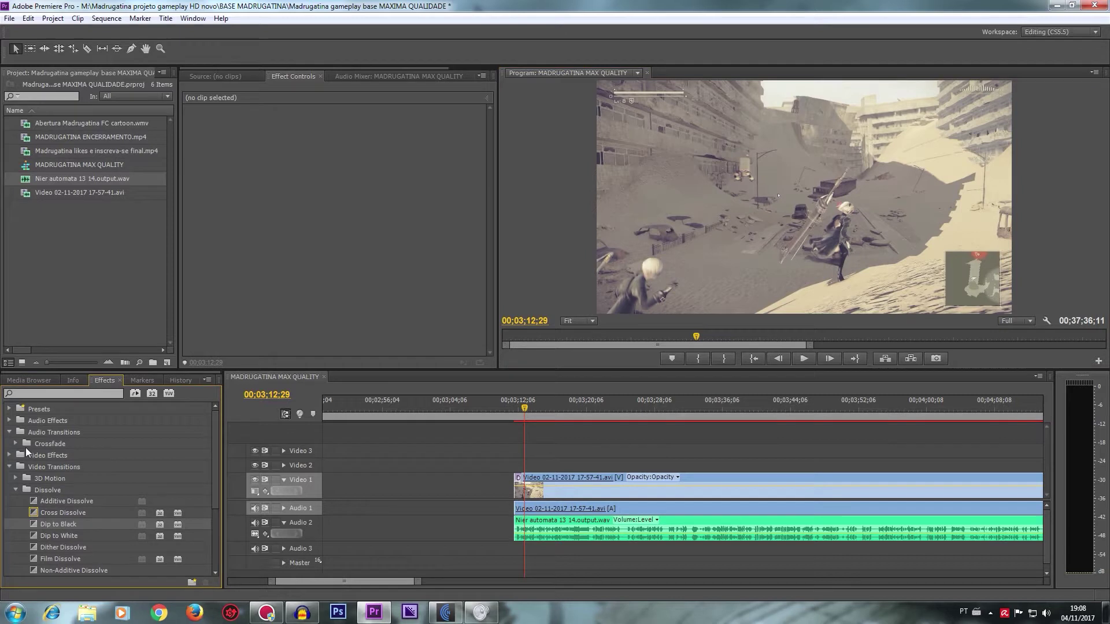
left_click(15, 444)
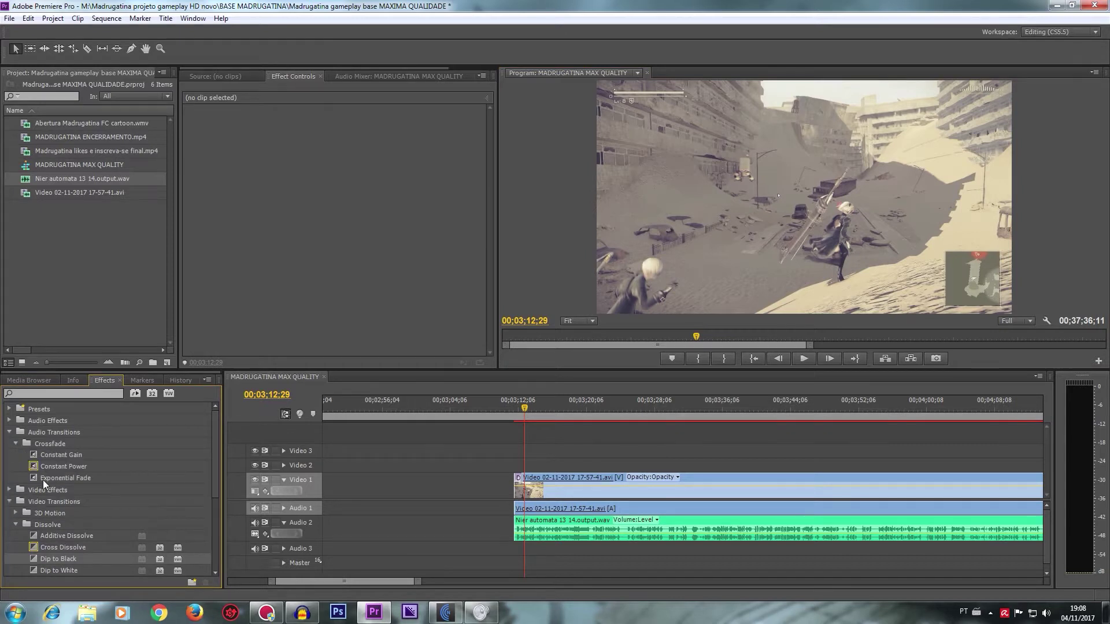
left_click_drag(42, 480, 373, 465)
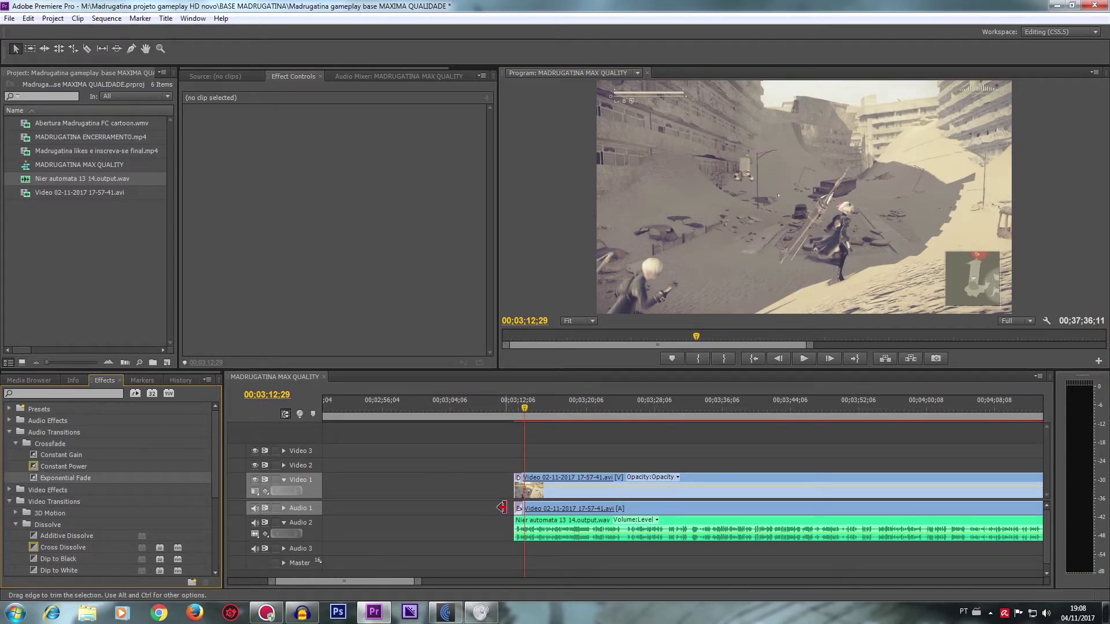
left_click_drag(63, 478, 373, 499)
left_click_drag(518, 530, 518, 527)
key("equal")
key("equal")
key("equal")
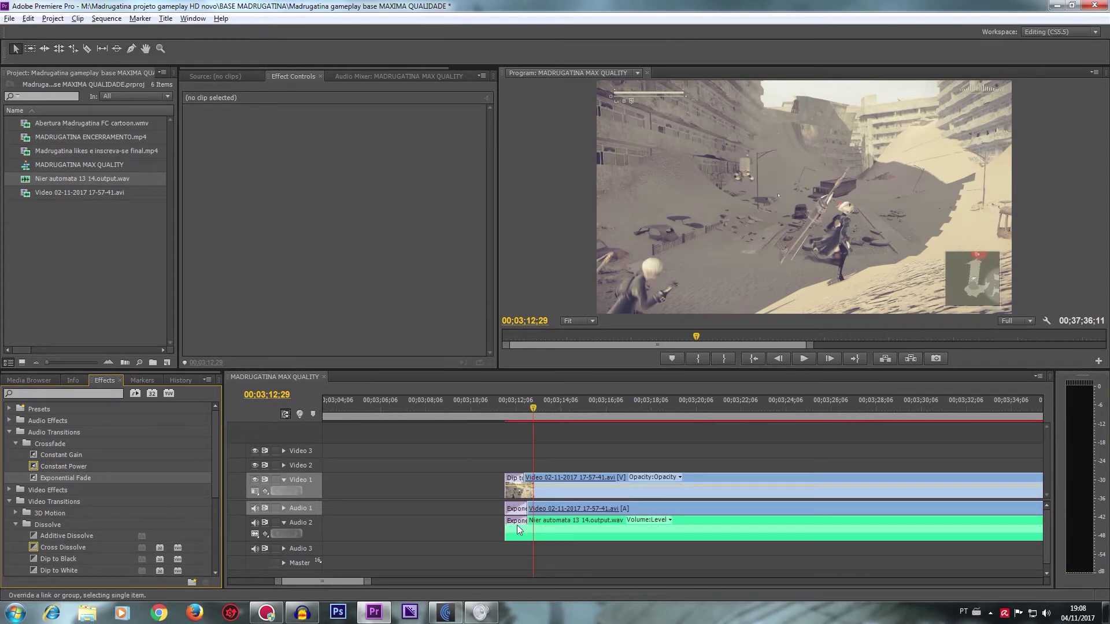
left_click(518, 523)
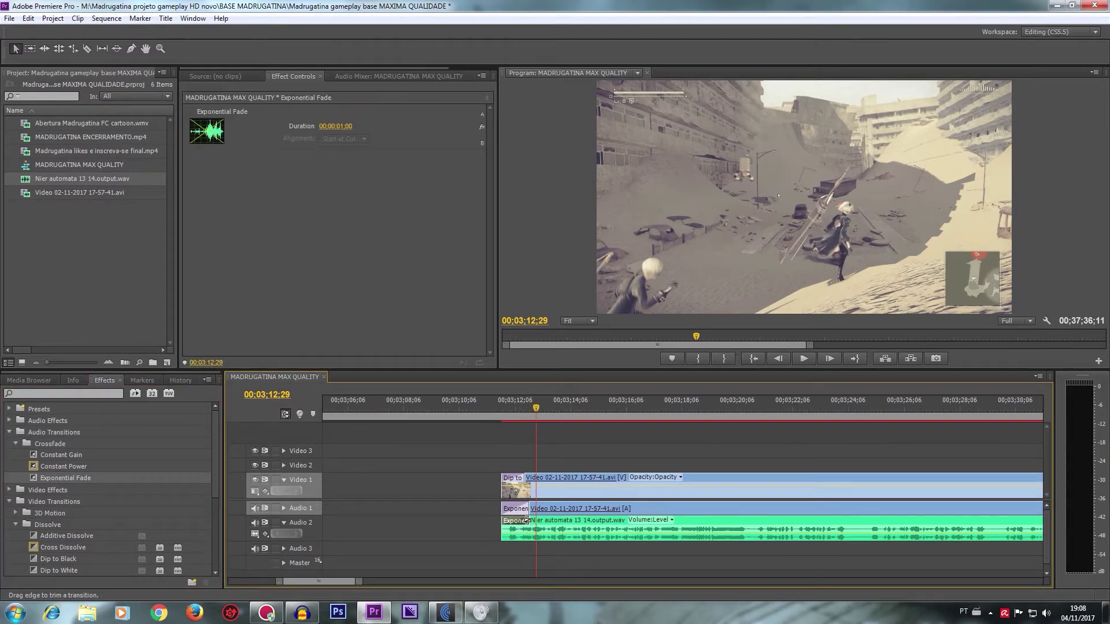
left_click_drag(506, 527, 512, 521)
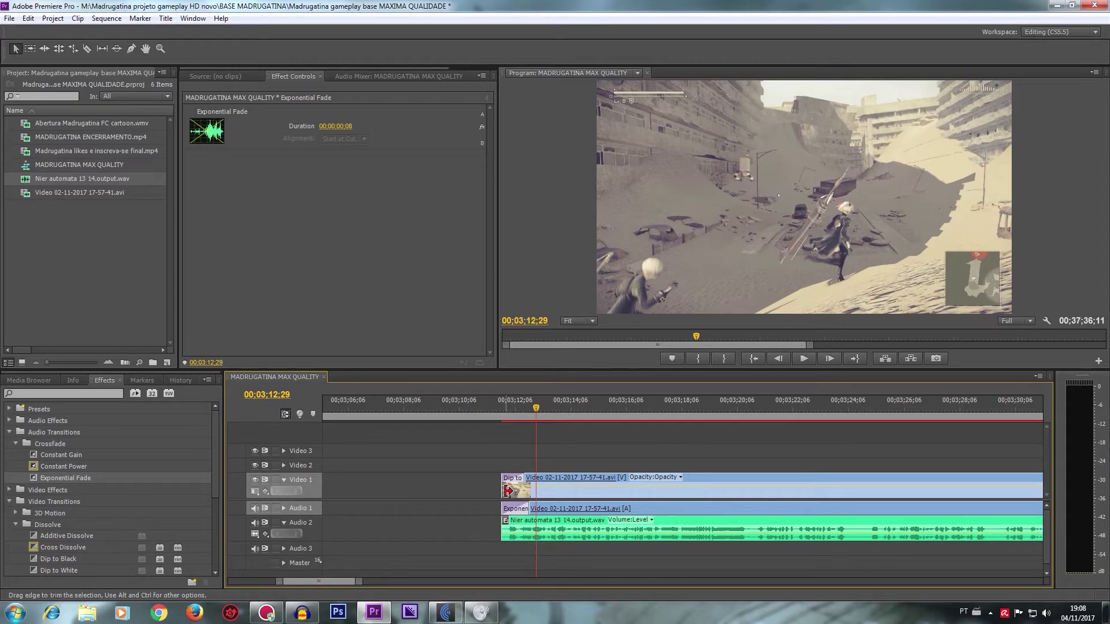
left_click(493, 414)
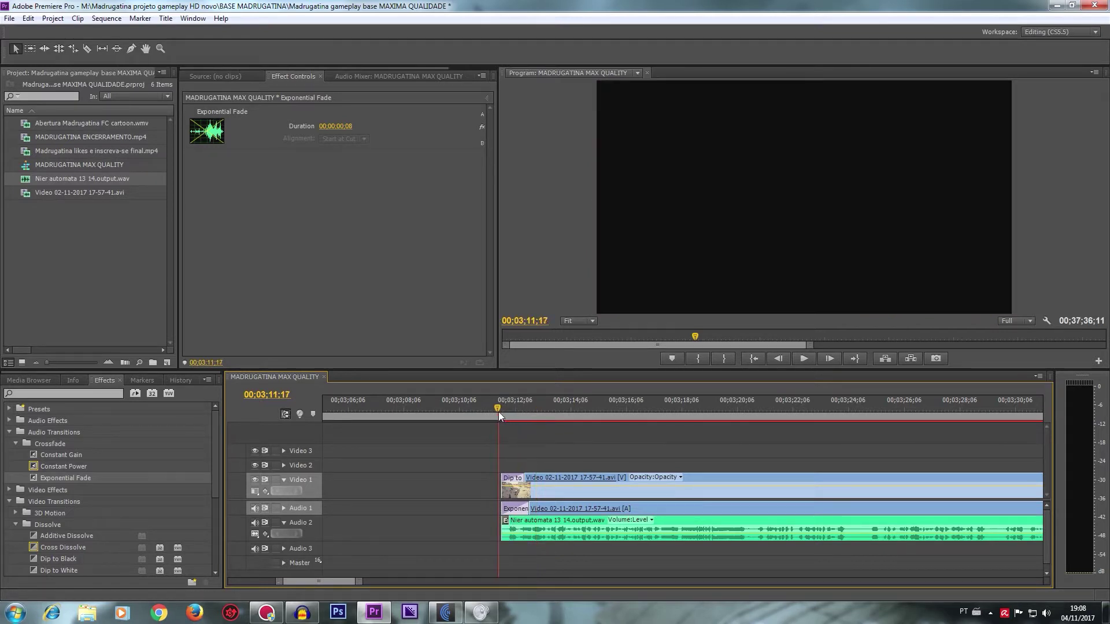
left_click(793, 361)
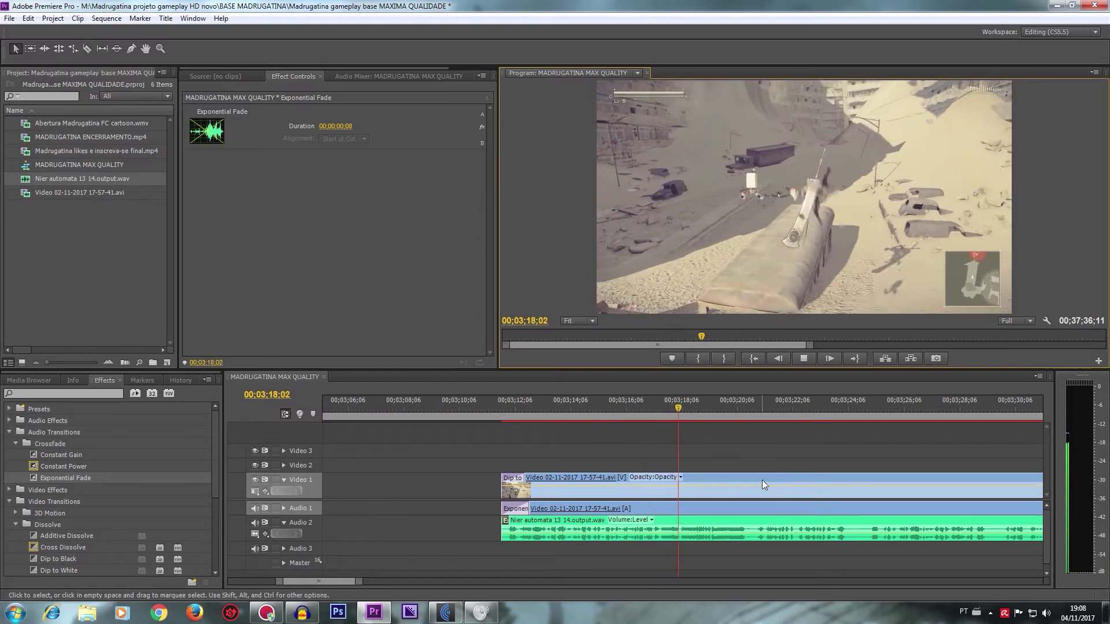
left_click(804, 358)
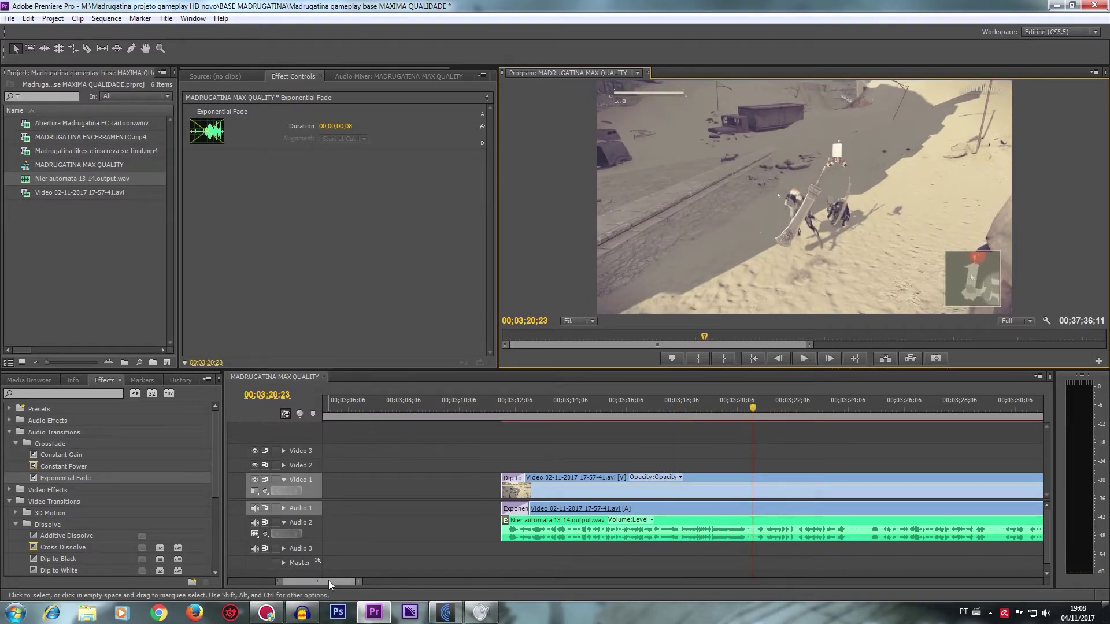
left_click_drag(328, 580, 274, 581)
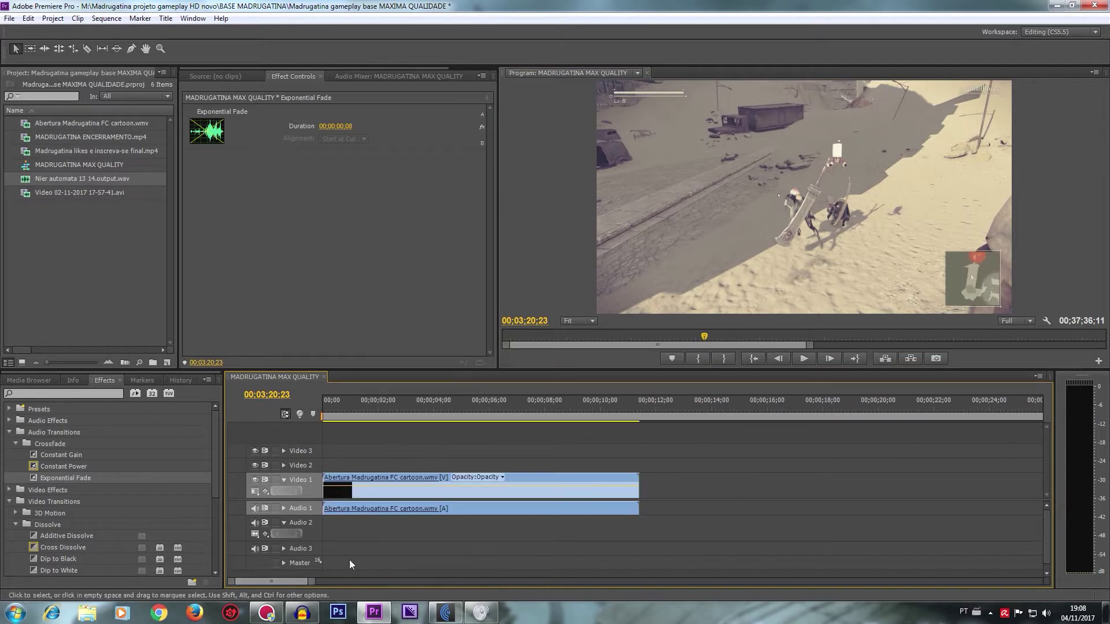
right_click(682, 489)
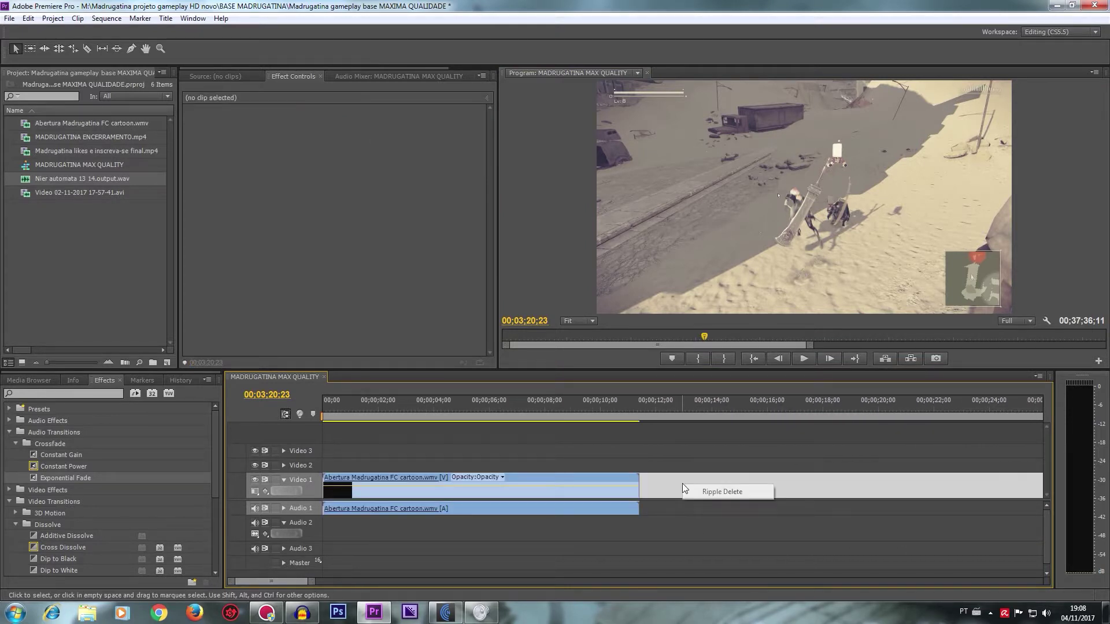
left_click(705, 496)
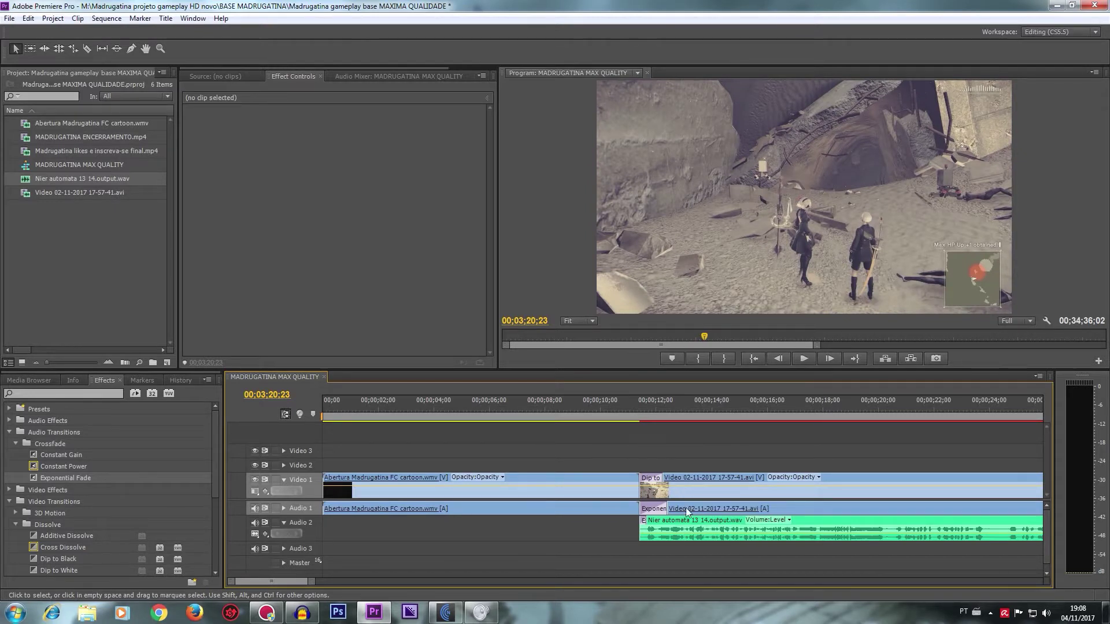
scroll(519, 458, "down", 1)
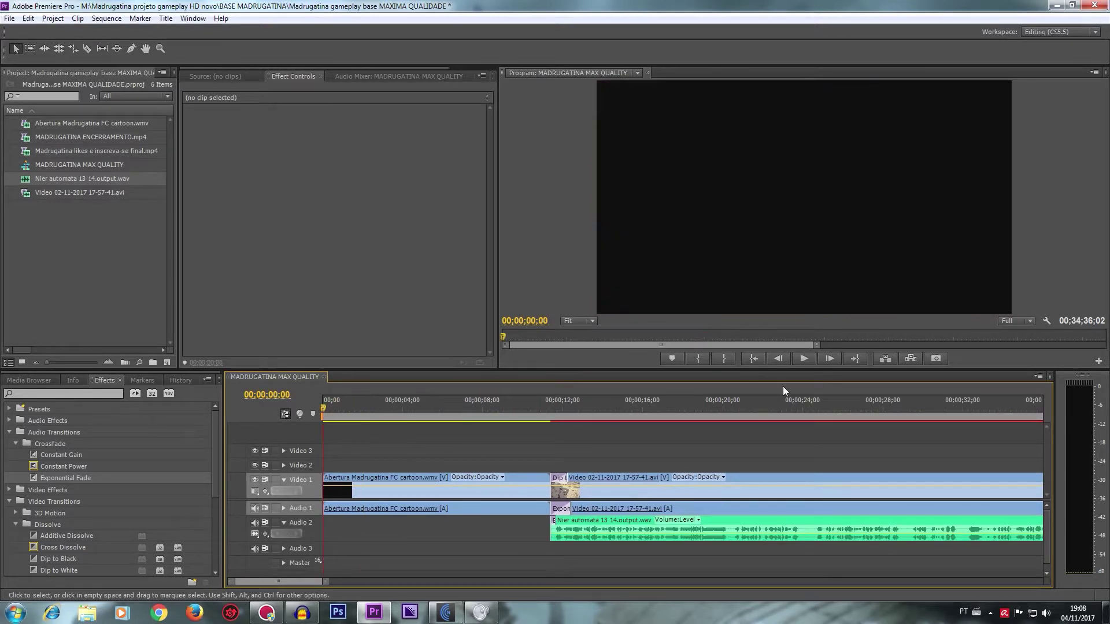
left_click(804, 359)
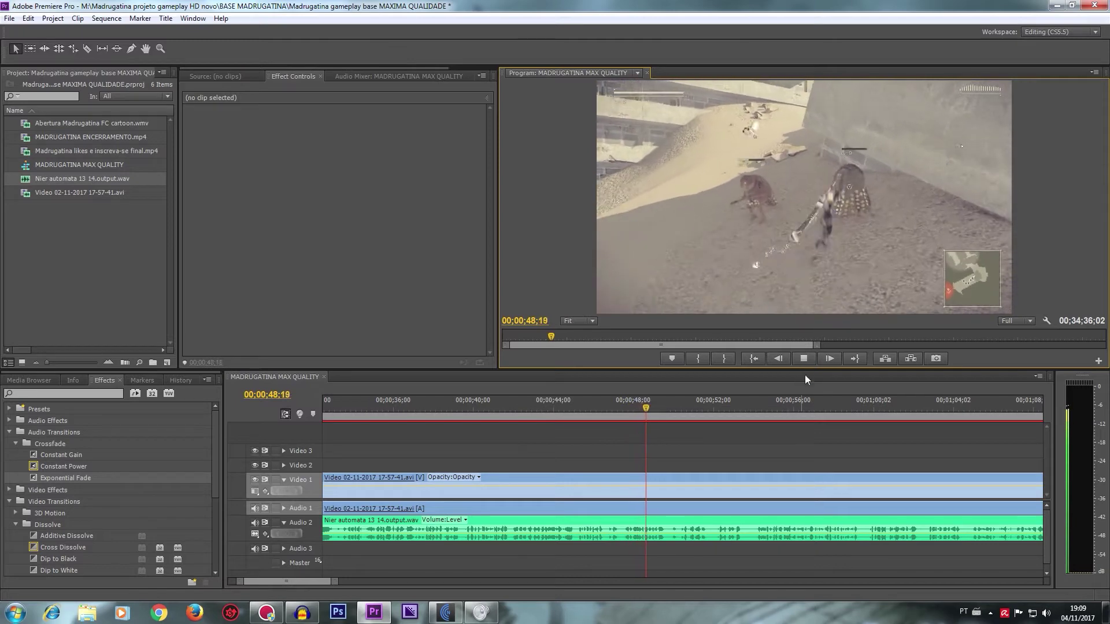
Step: Stop the sequence preview at about 00;00;49;12
key("space")
Step: Raise the gameplay clip's volume to -15 dB and resume playback
left_click(696, 478)
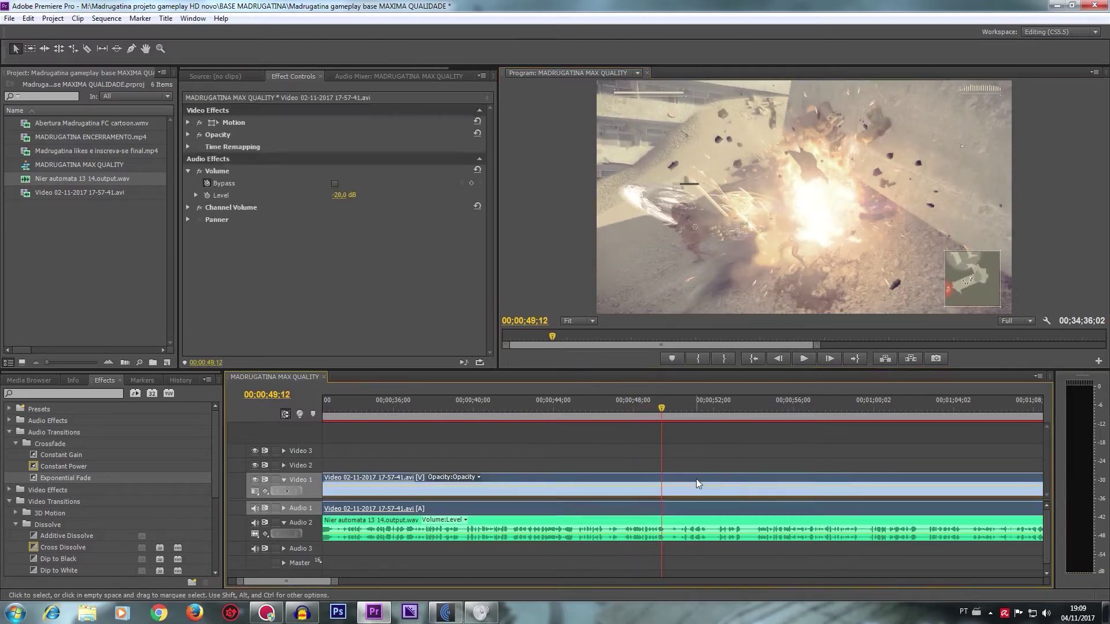
left_click(345, 195)
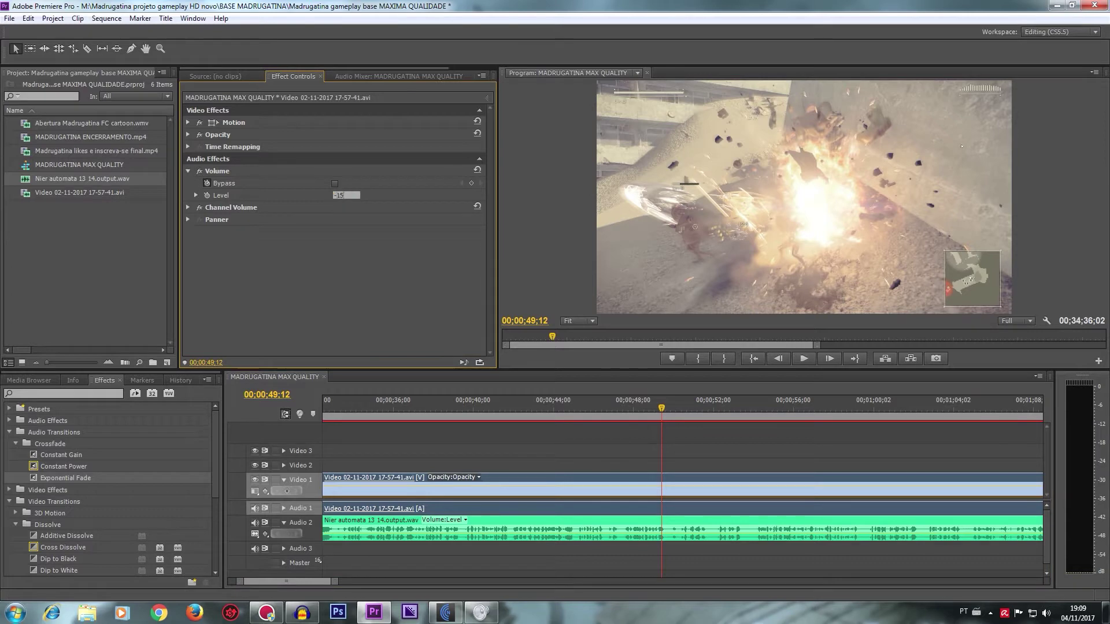
left_click(804, 359)
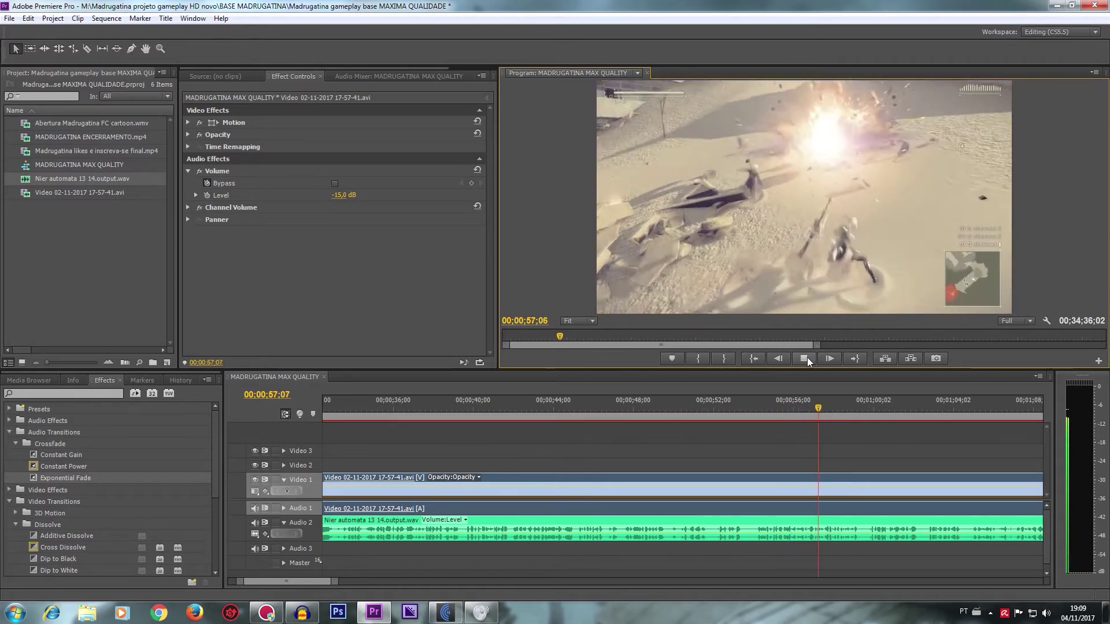
Step: Check the music clip's volume and the Windows Volume Mixer, then close the mixer
left_click(894, 520)
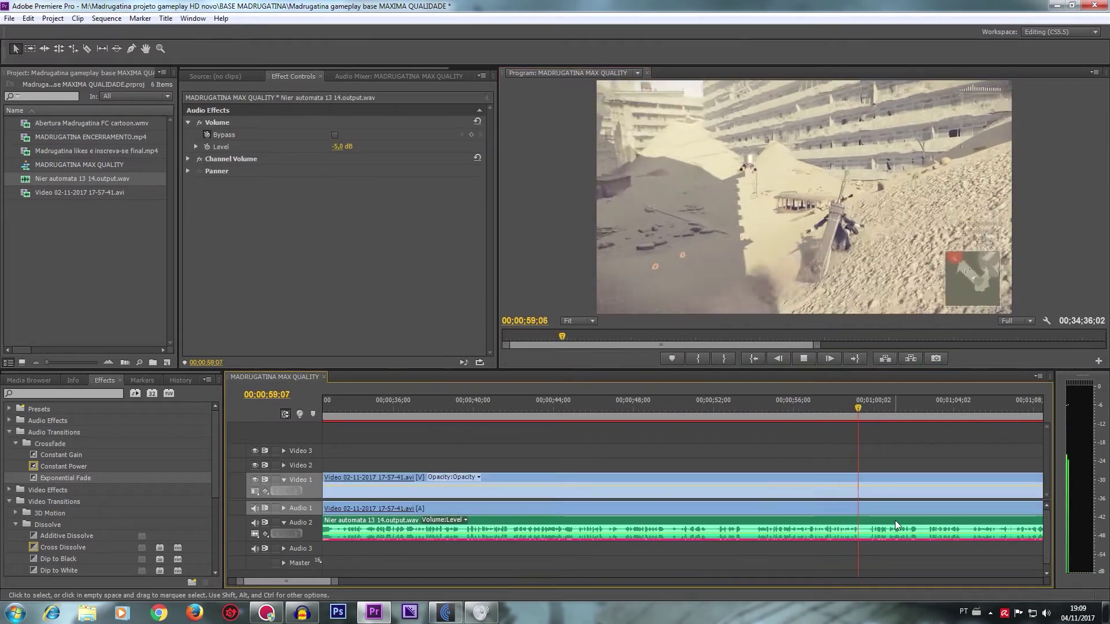
left_click(1047, 613)
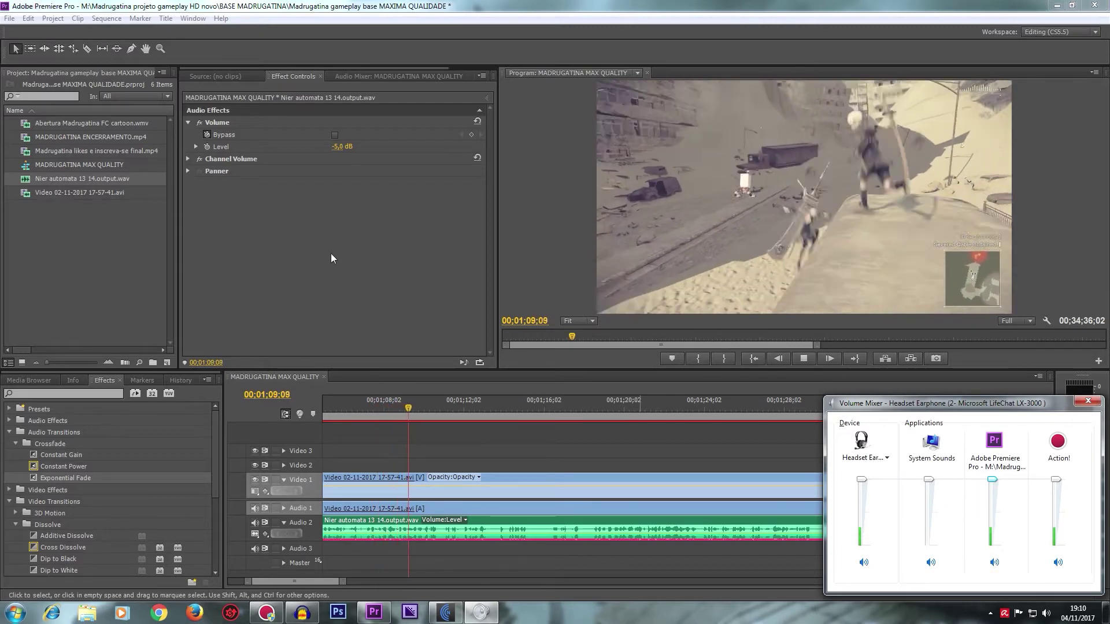
left_click(300, 247)
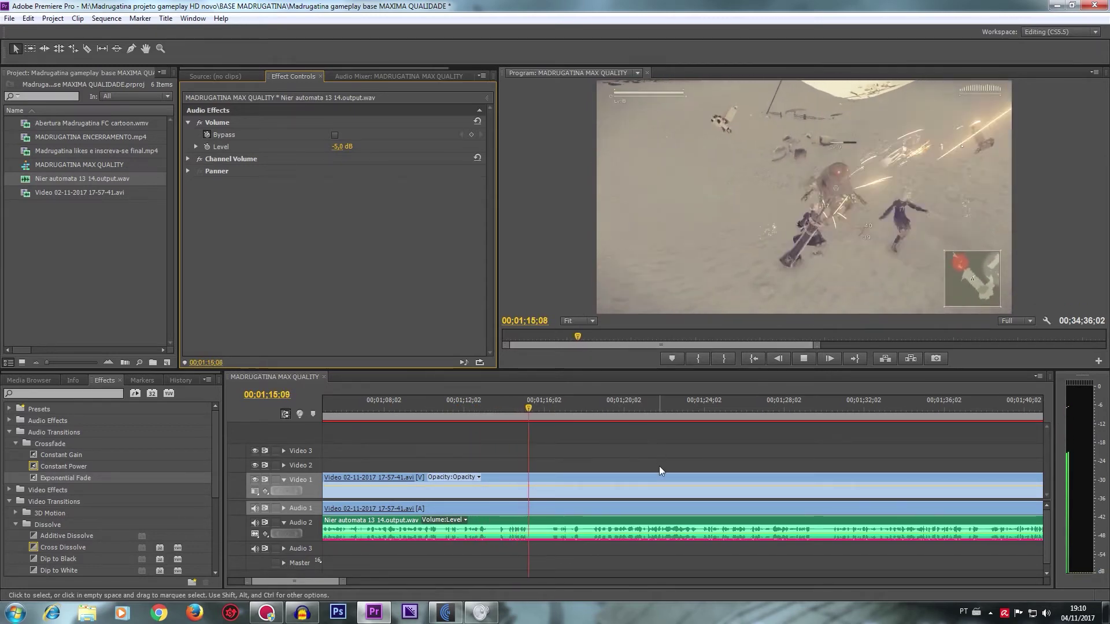
Step: Set the gameplay clip's Volume Level back to -20 dB
left_click(660, 481)
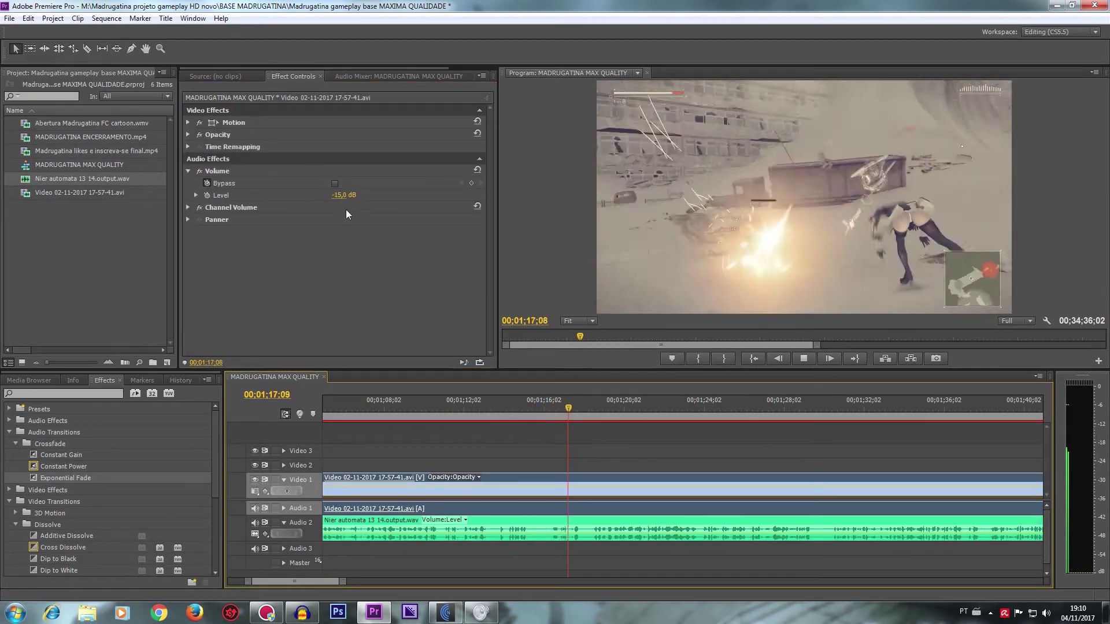
left_click(345, 196)
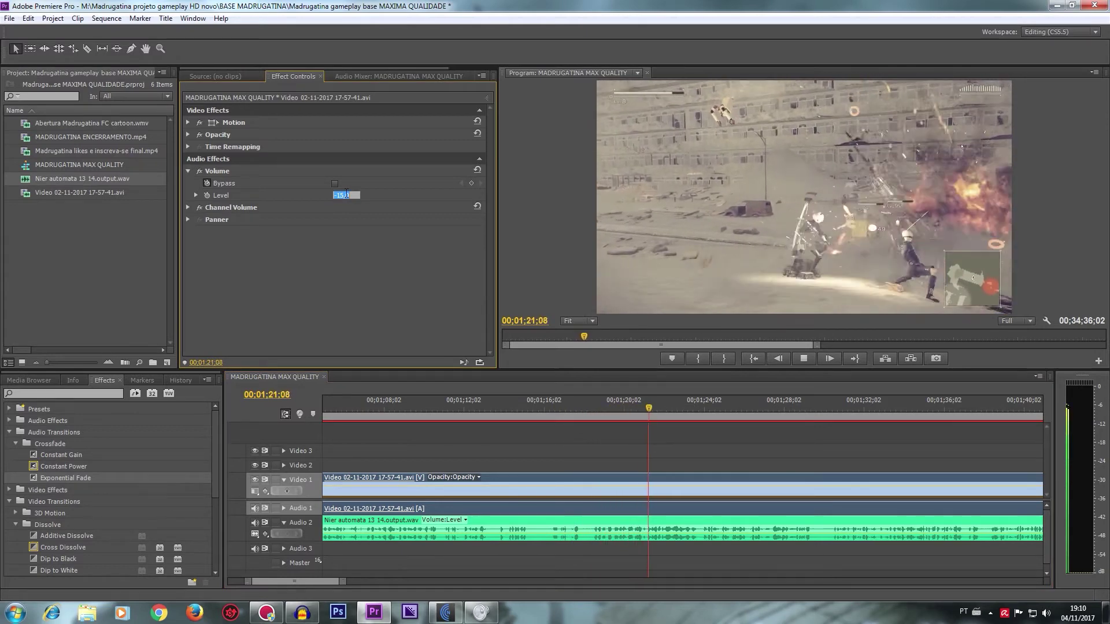
type("-")
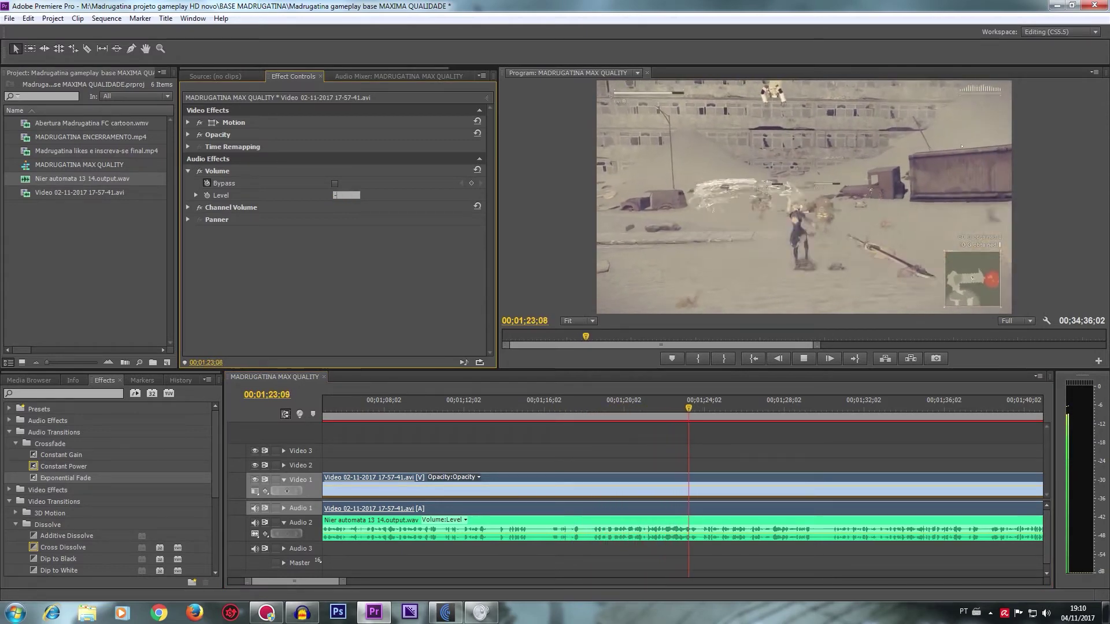
type("20")
key("Return")
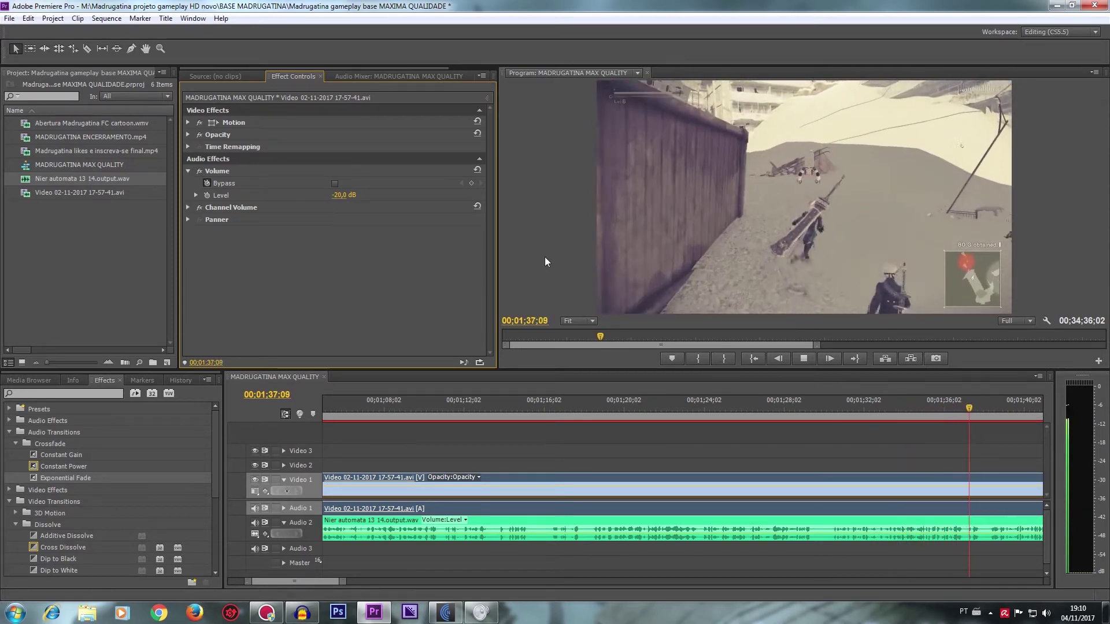
Step: Stop playback, select the music clip, and replay the passage from about 1:11
key("space")
left_click(480, 408)
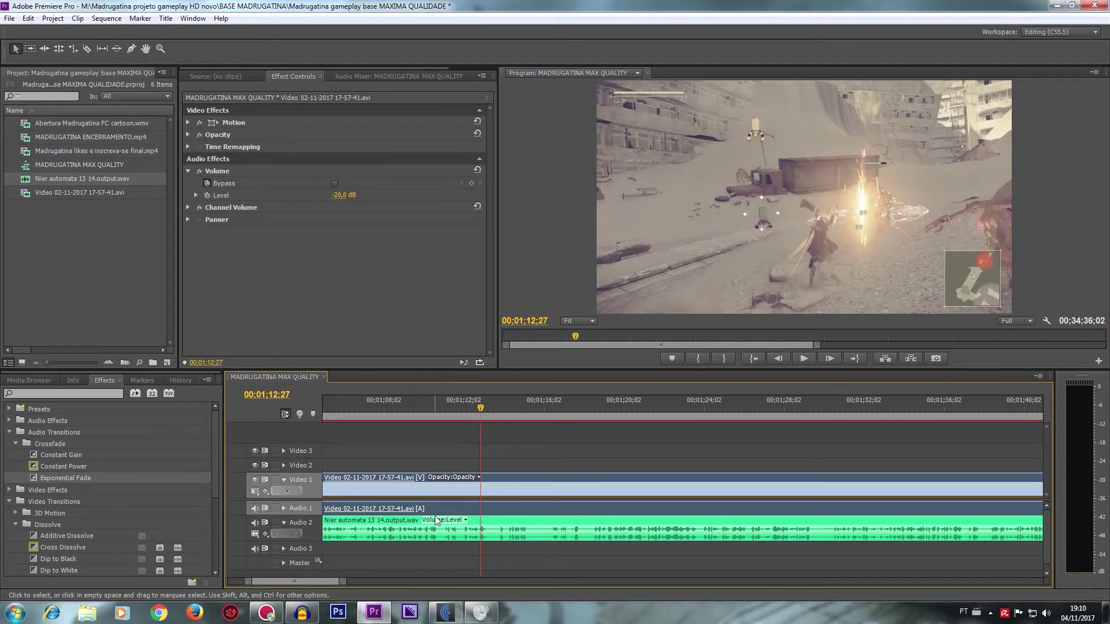
left_click(535, 527)
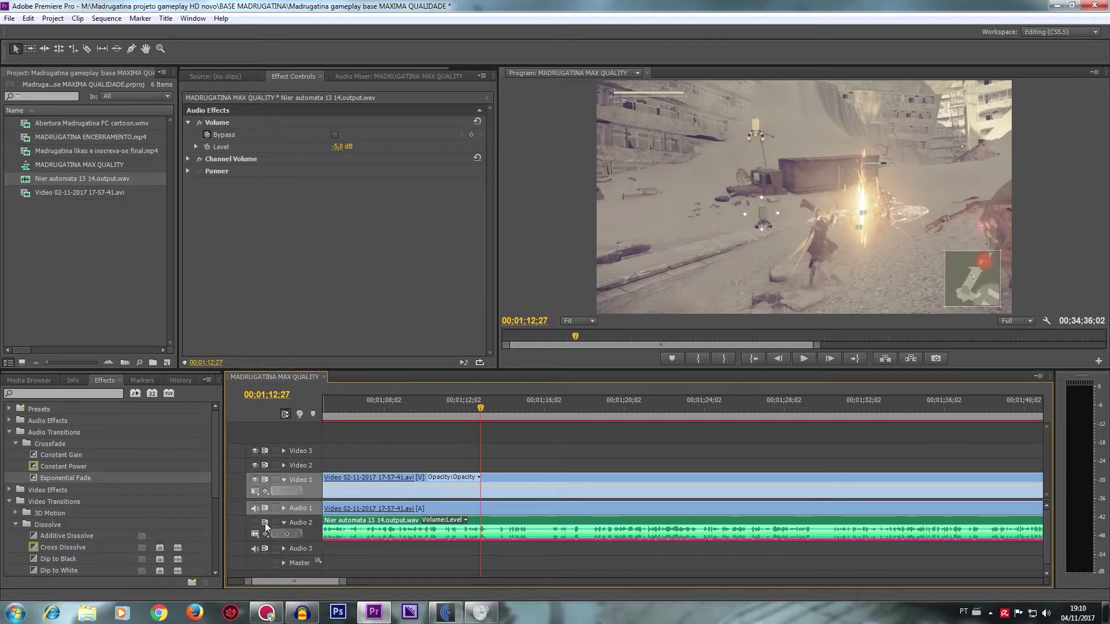
left_click(450, 416)
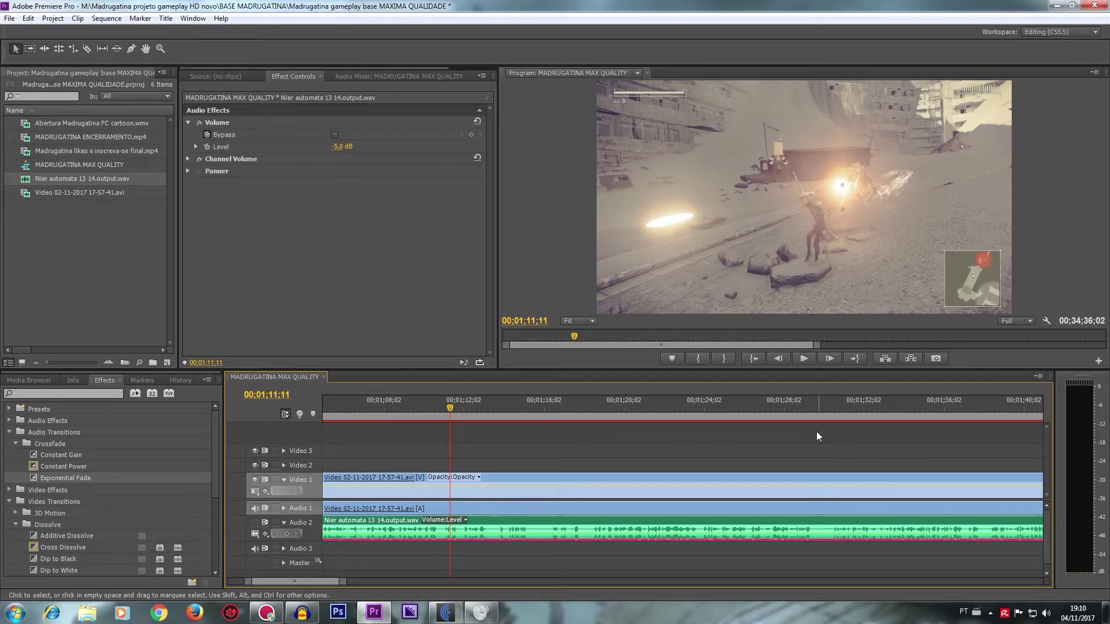
left_click(802, 359)
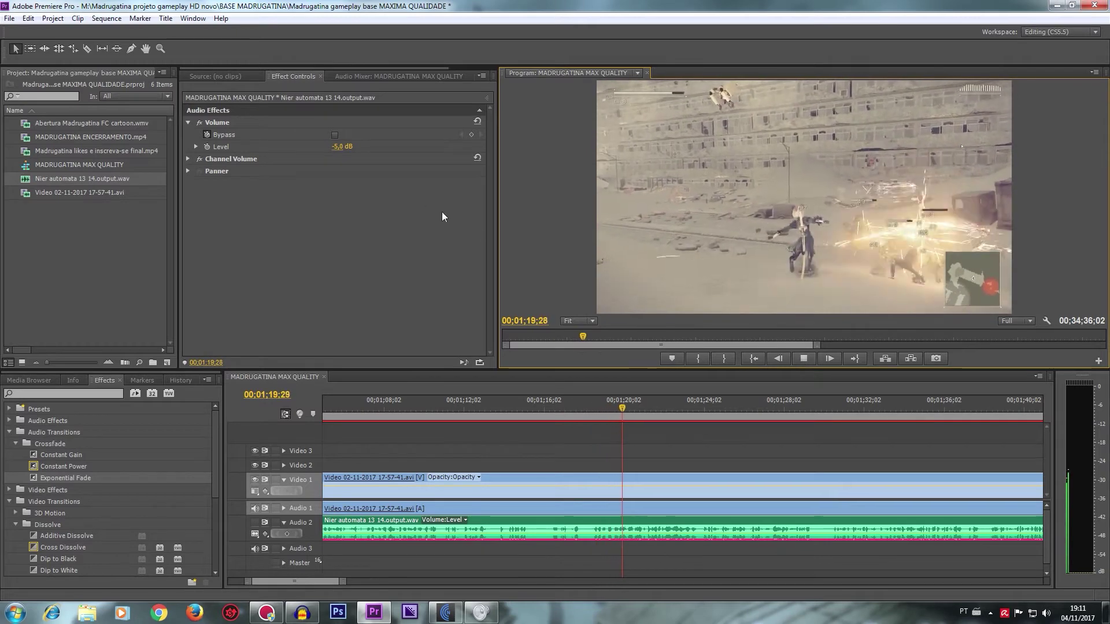
Step: Try the gameplay clip's volume at -15 dB, then return it to -20 dB
left_click(557, 474)
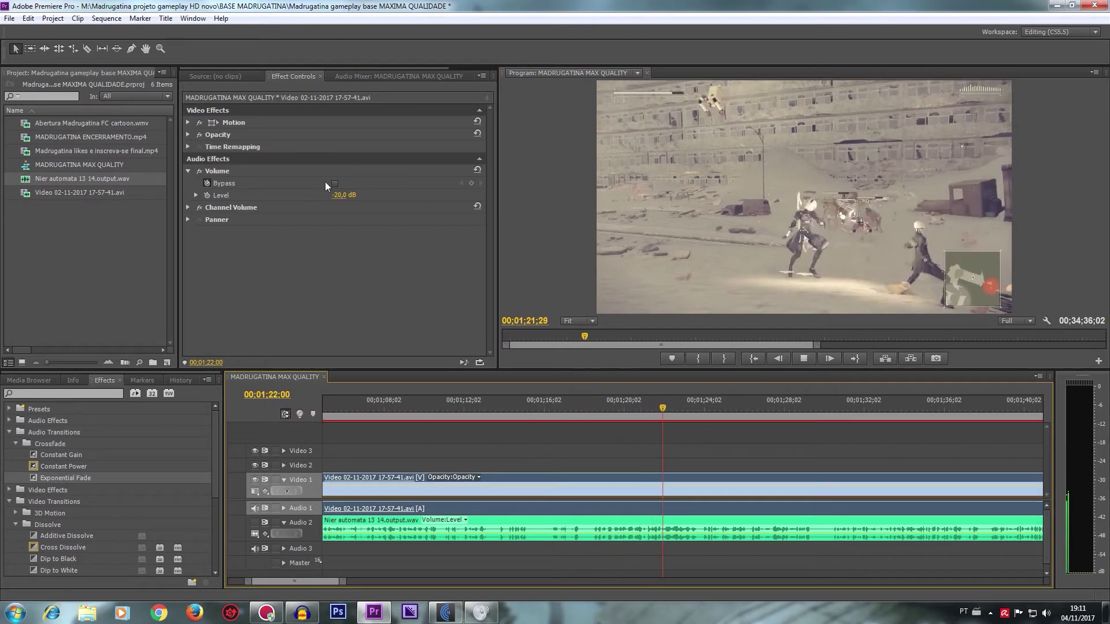
left_click(346, 195)
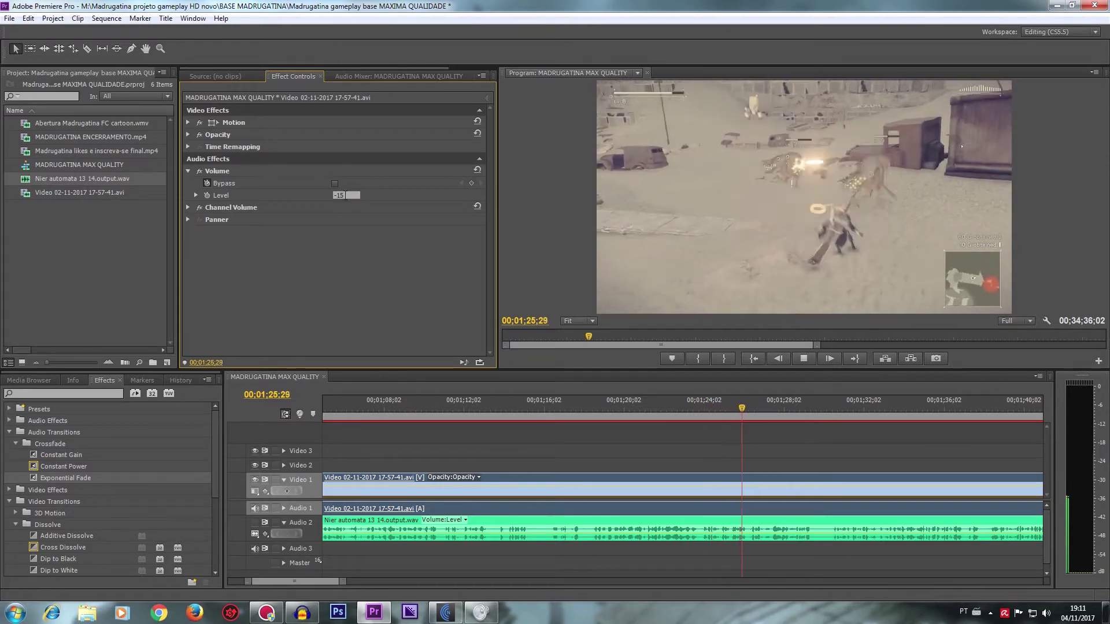
key("Return")
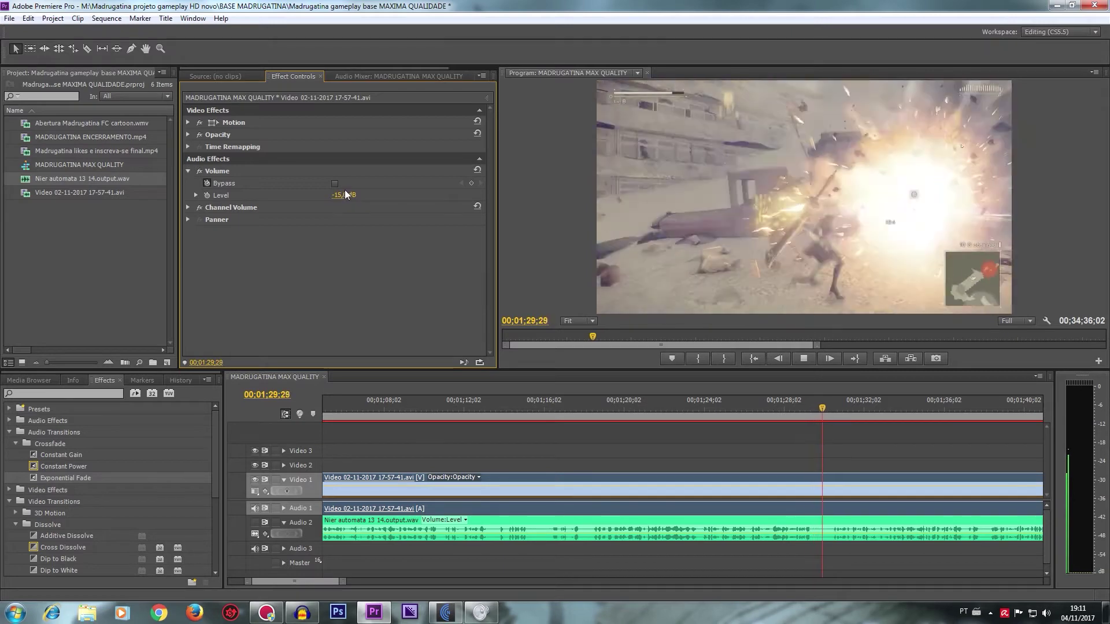
left_click(345, 191)
type("-20")
key("Return")
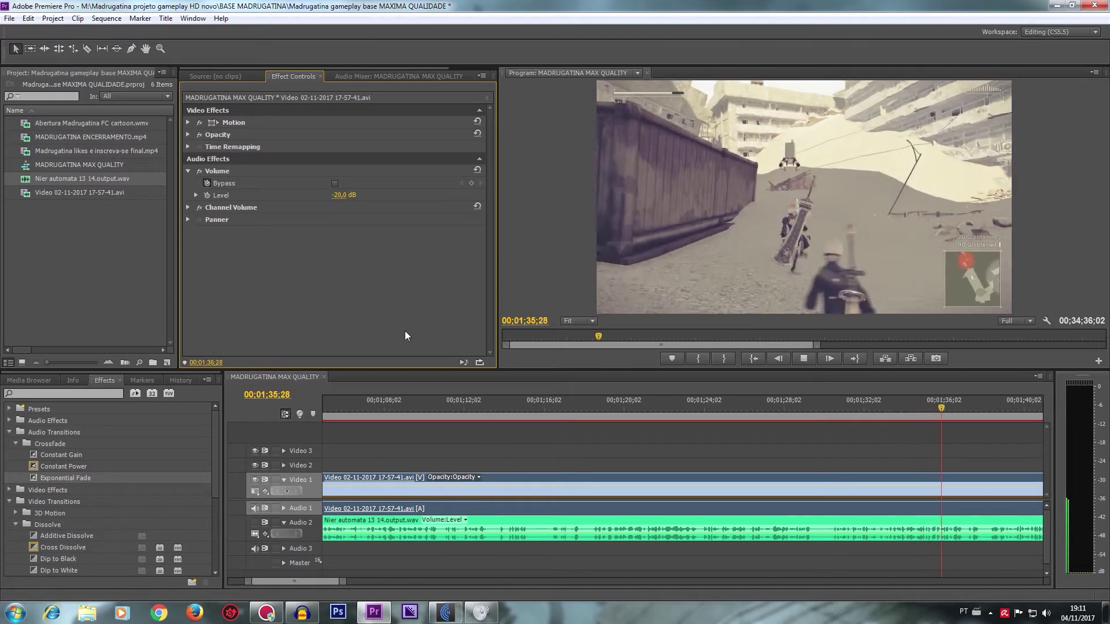
Step: Retry -15 dB from about 1:24, turn Audio 2 output back on, and settle on -20 dB
left_click(704, 412)
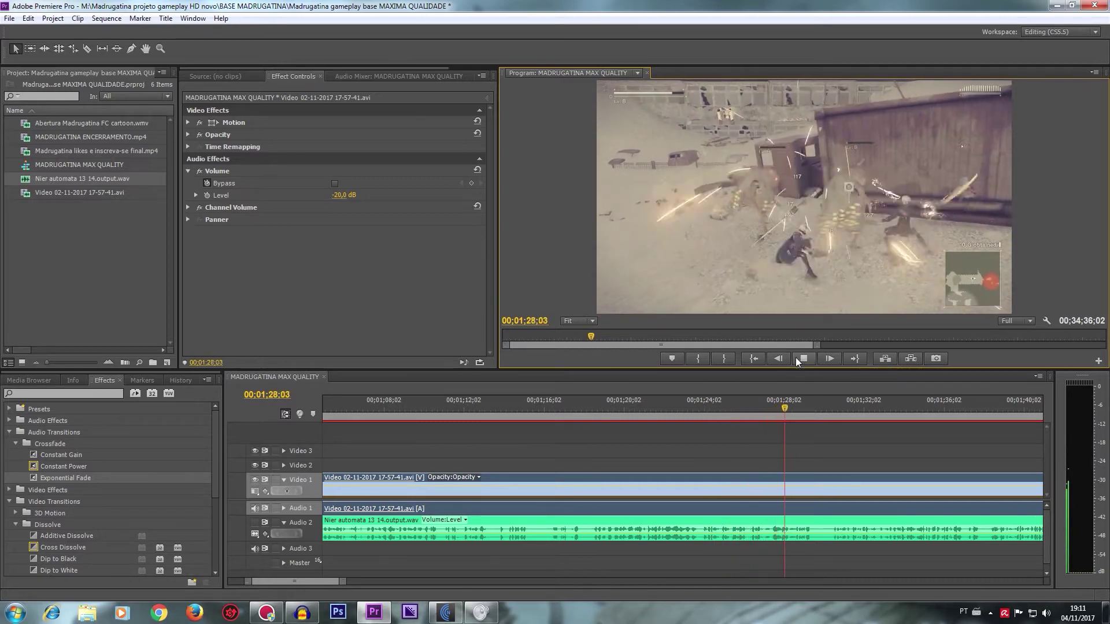
left_click(339, 195)
type("-15")
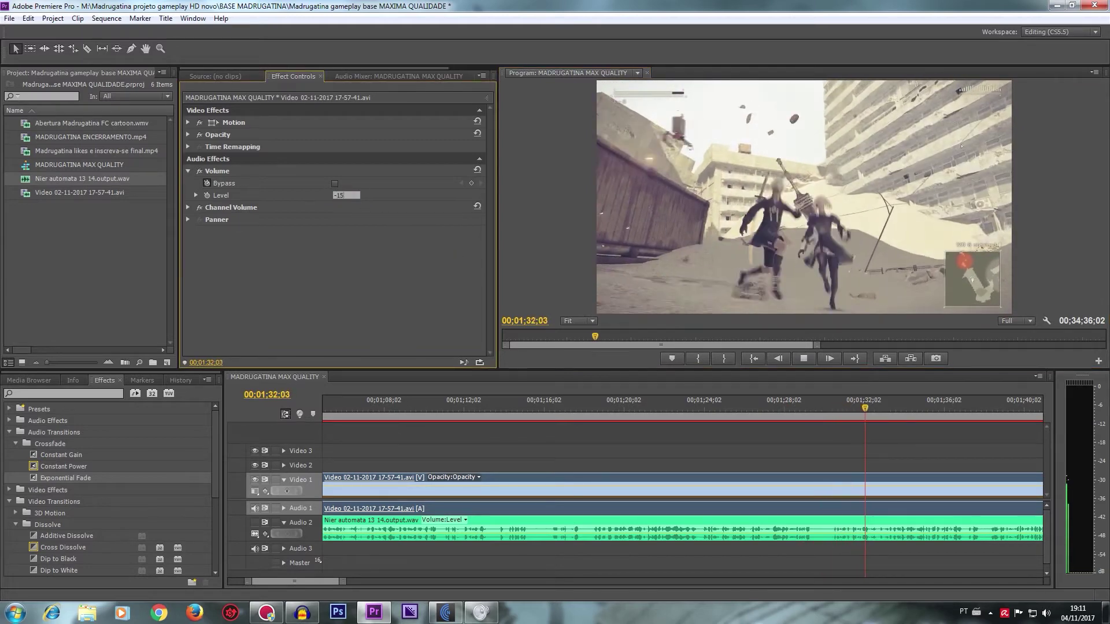
key("Return")
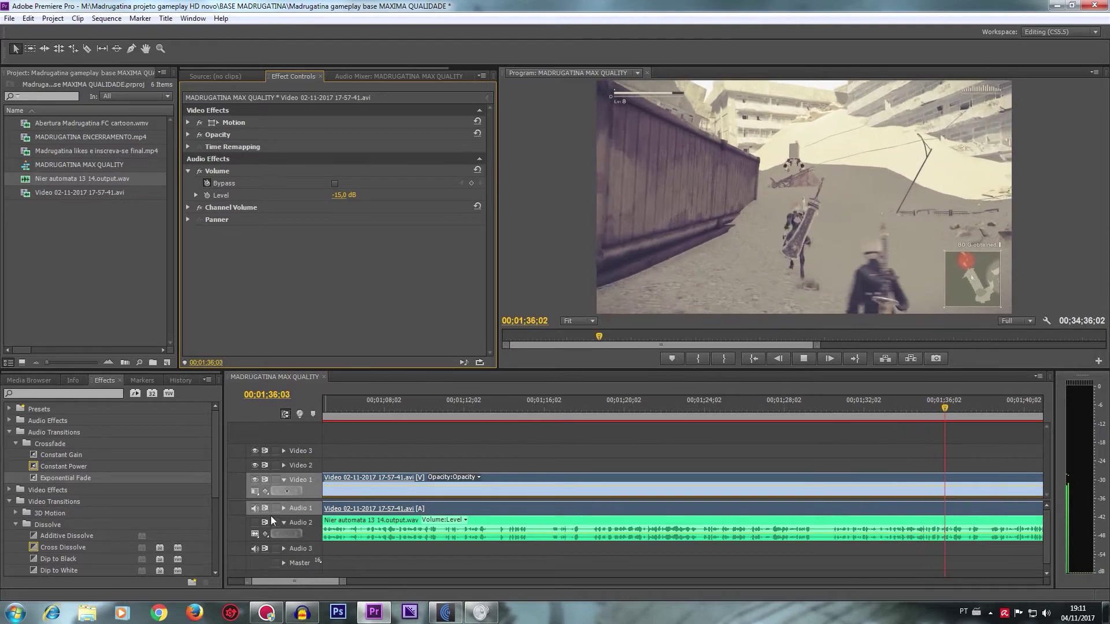
left_click(255, 521)
left_click(599, 411)
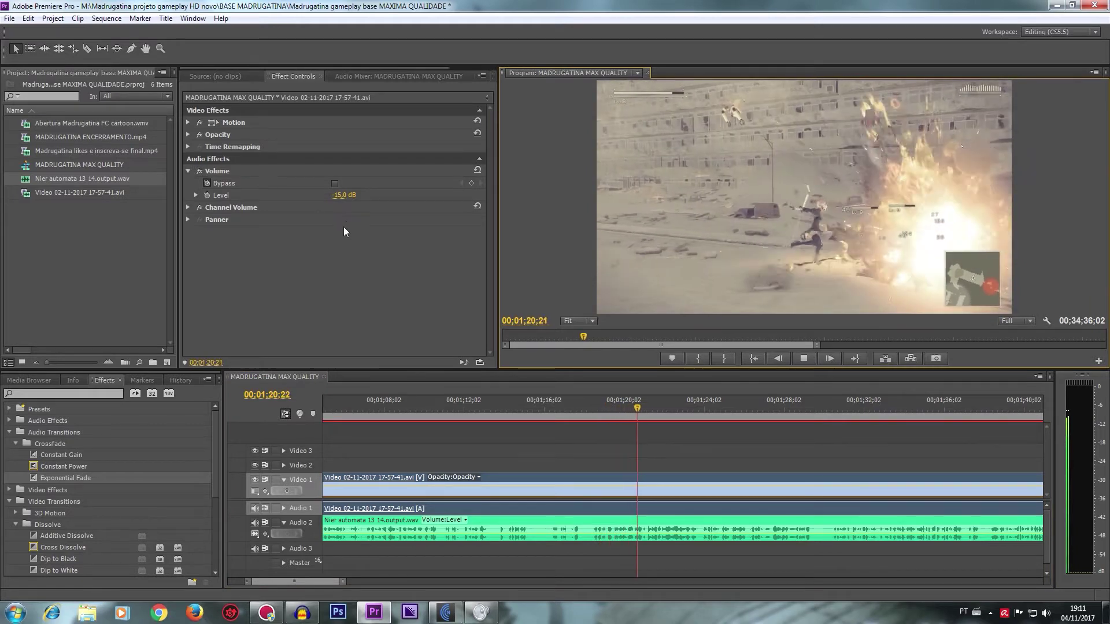
left_click(346, 195)
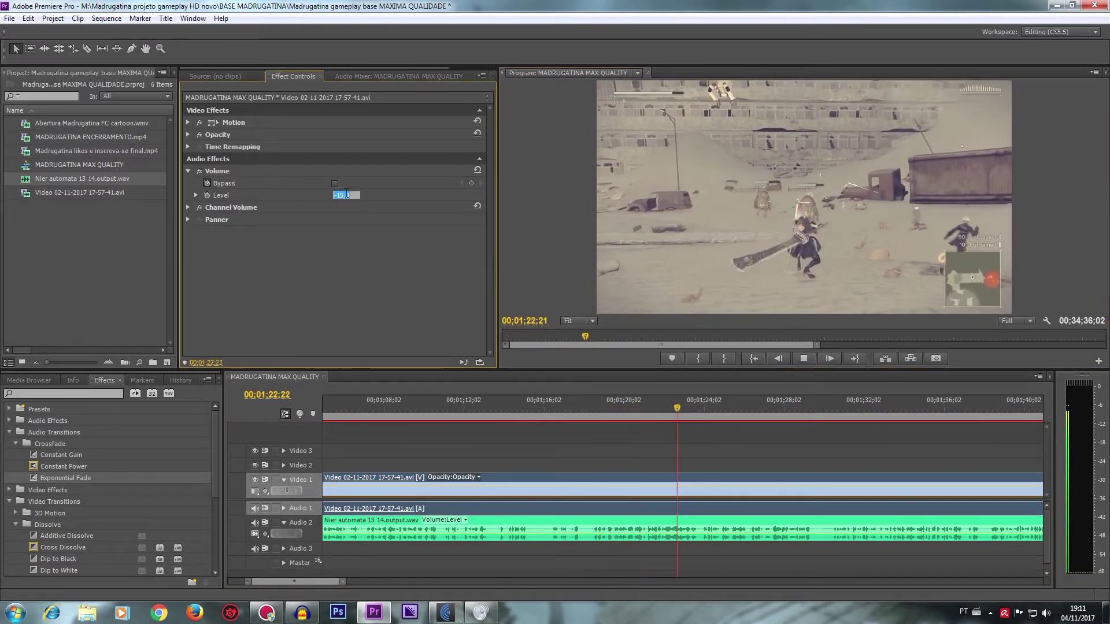
type("-20")
key("Return")
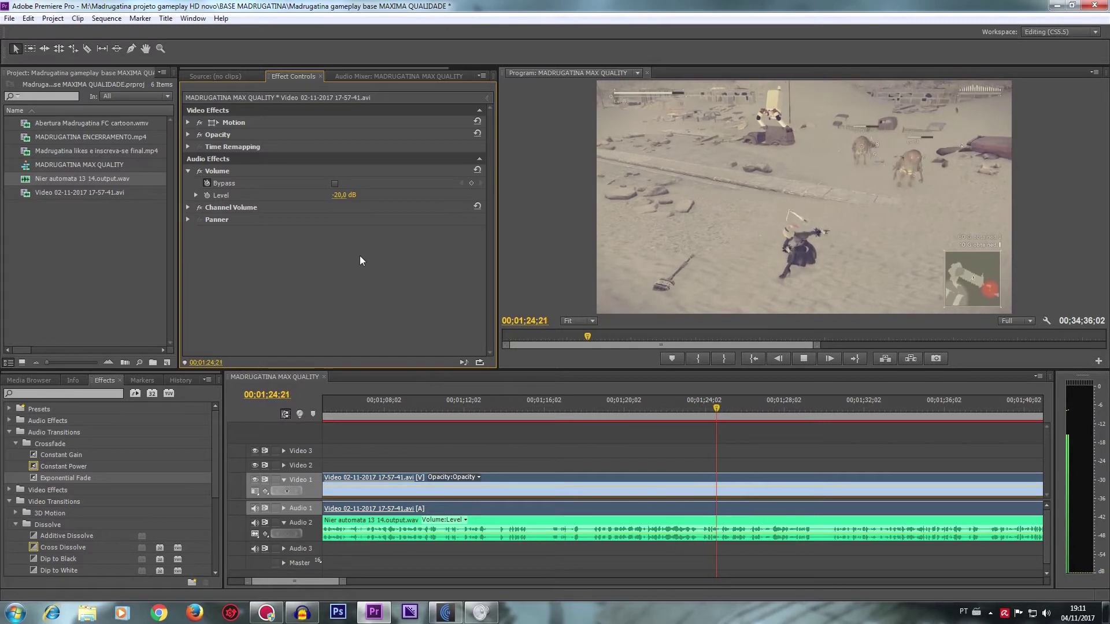
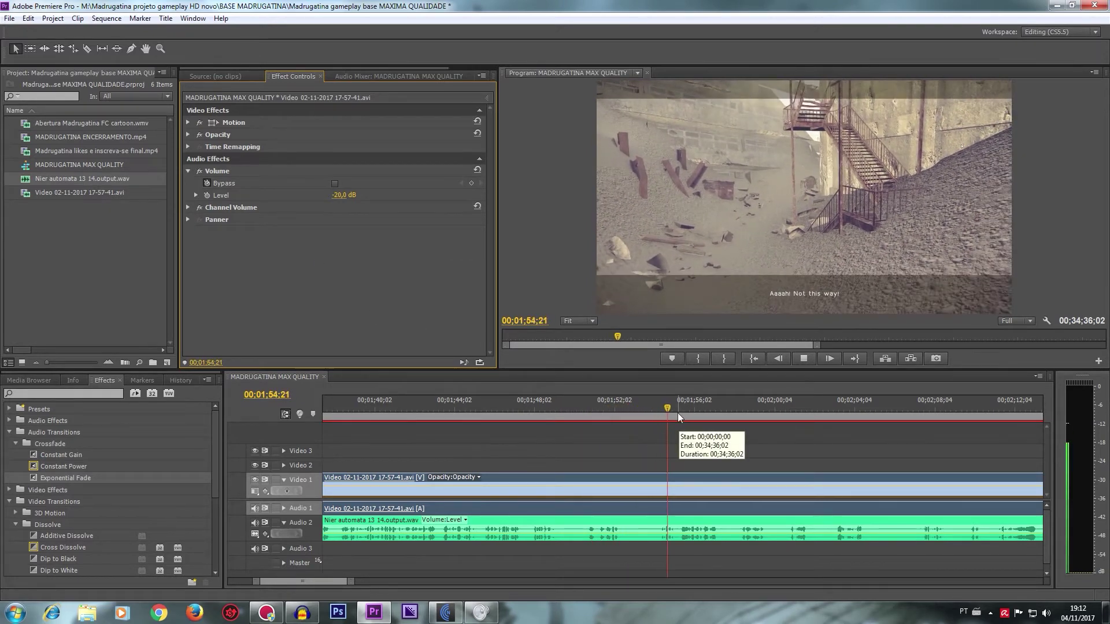
Step: Play from about 01;46 and razor-cut all tracks at 01;49;09
left_click_drag(678, 412, 502, 412)
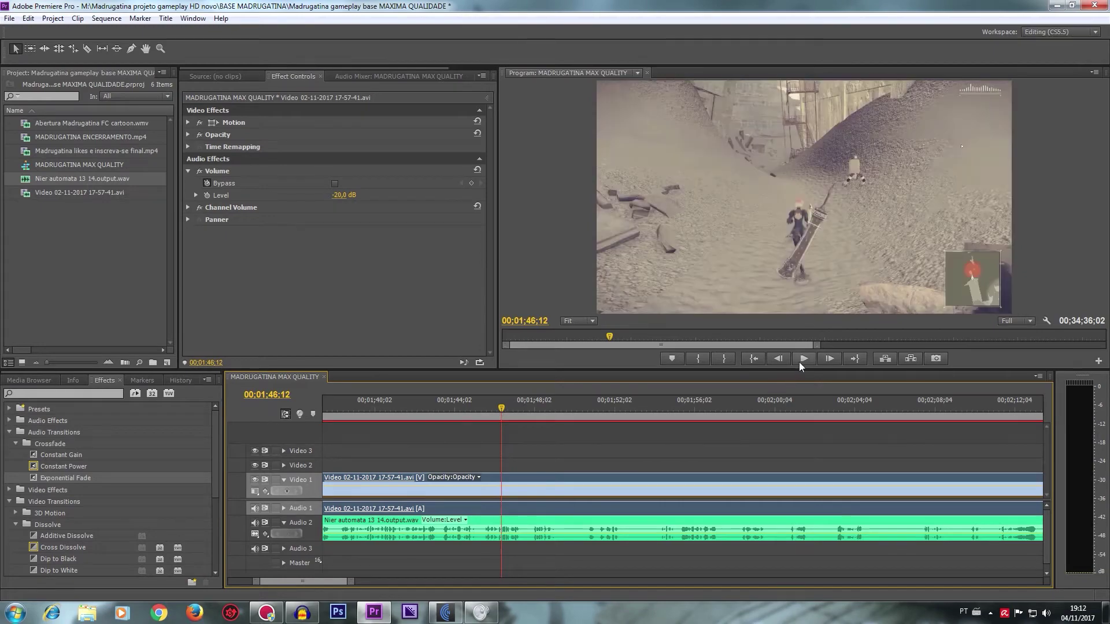
left_click(802, 361)
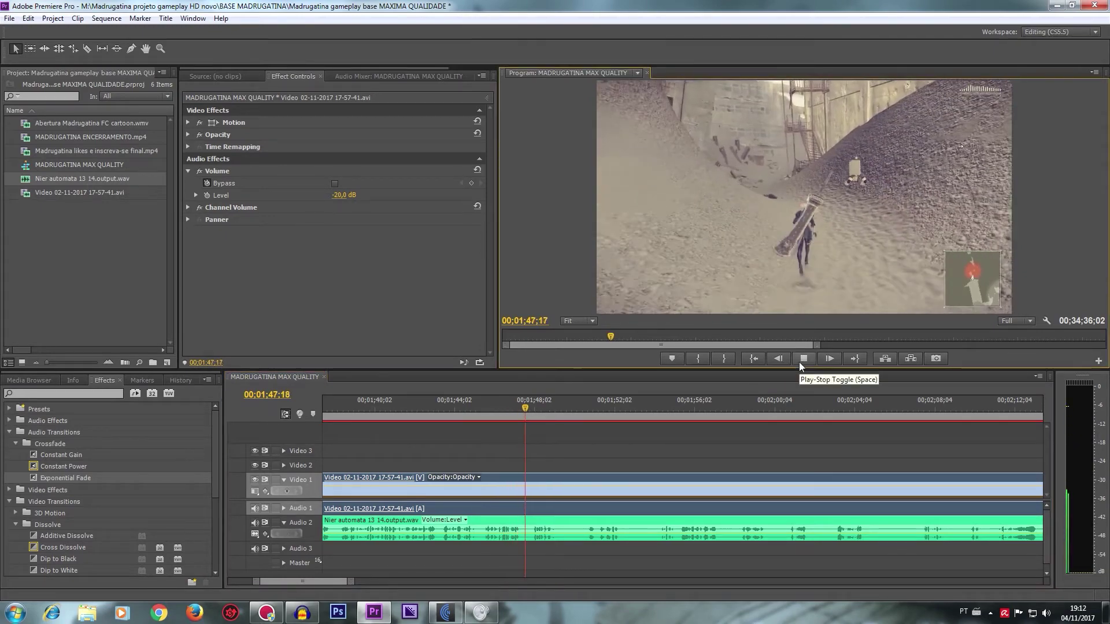
left_click(801, 363)
key("c")
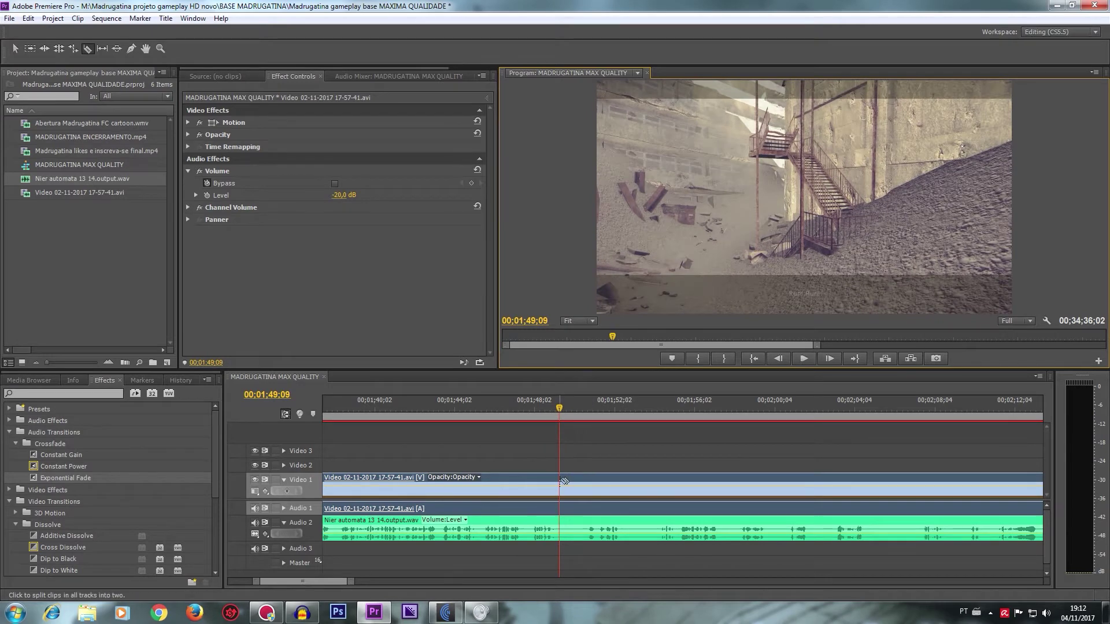
left_click(560, 479)
Step: Make three more all-track cuts toward 01;53 and drop a Constant Gain crossfade on one cut
left_click_drag(566, 414, 629, 428)
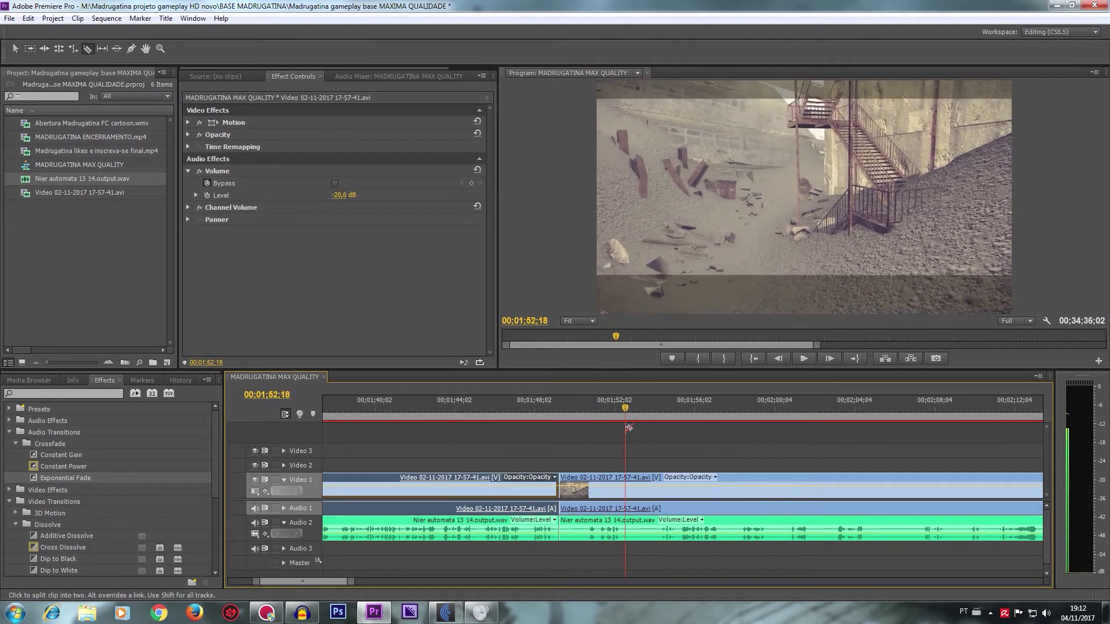
left_click_drag(635, 428, 651, 433)
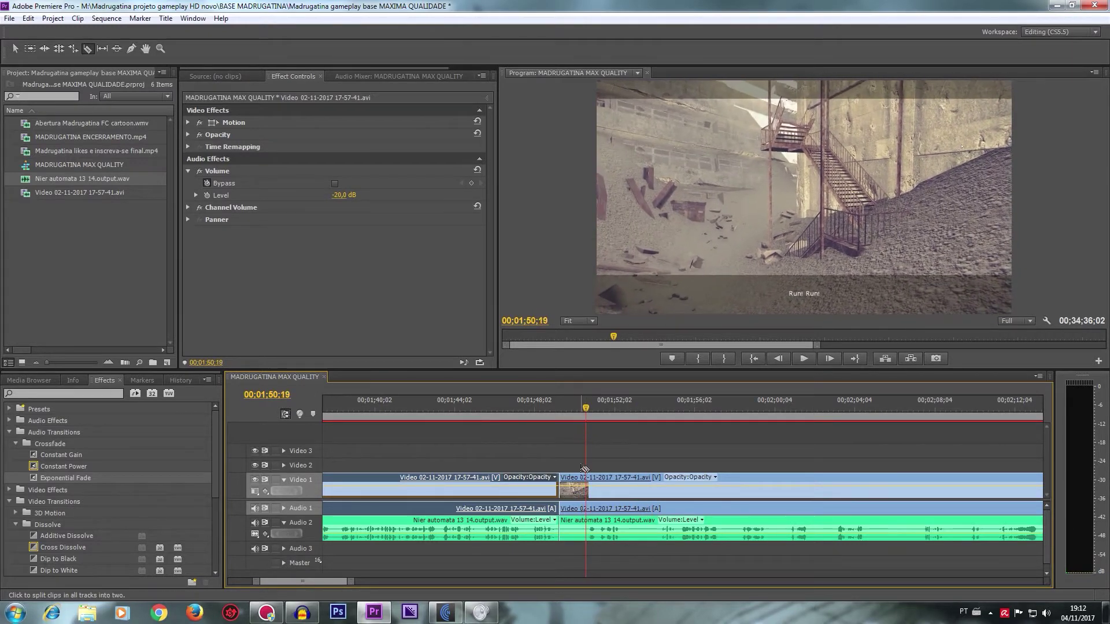
left_click(586, 483, "shift")
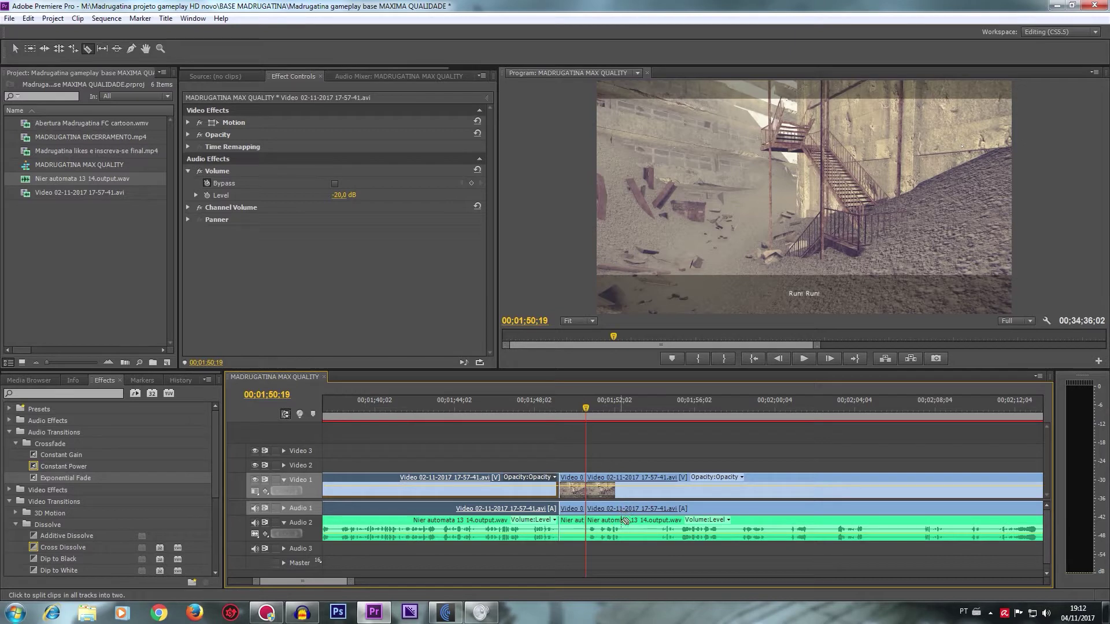
left_click(622, 522, "shift")
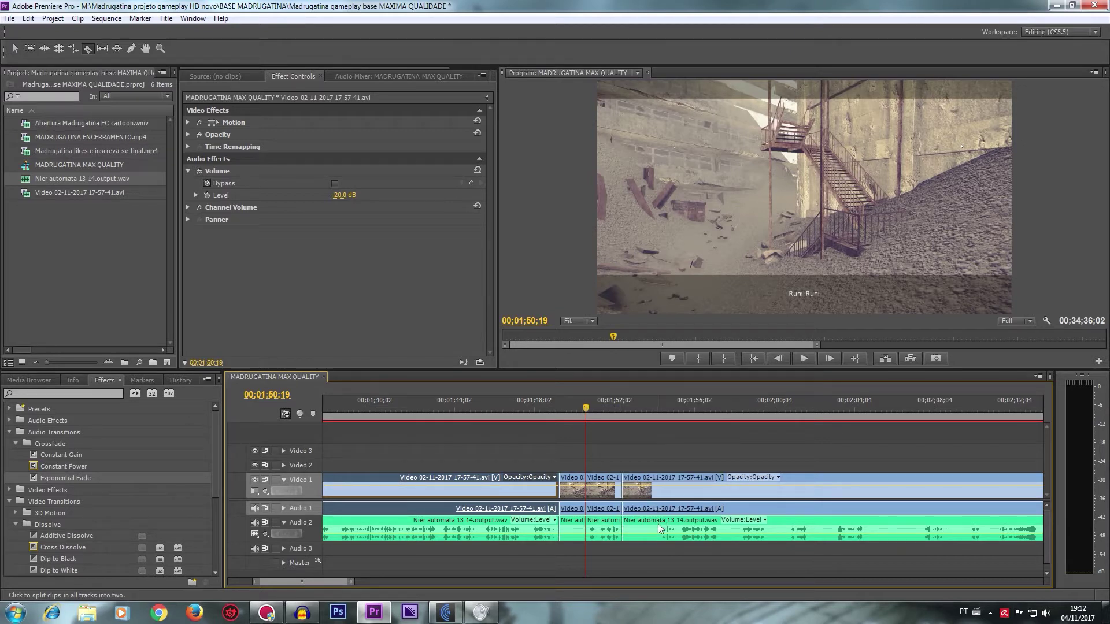
left_click(658, 523, "shift")
mouse_move(41, 458)
left_mouse_down()
mouse_move(540, 477)
mouse_move(558, 509)
left_mouse_up()
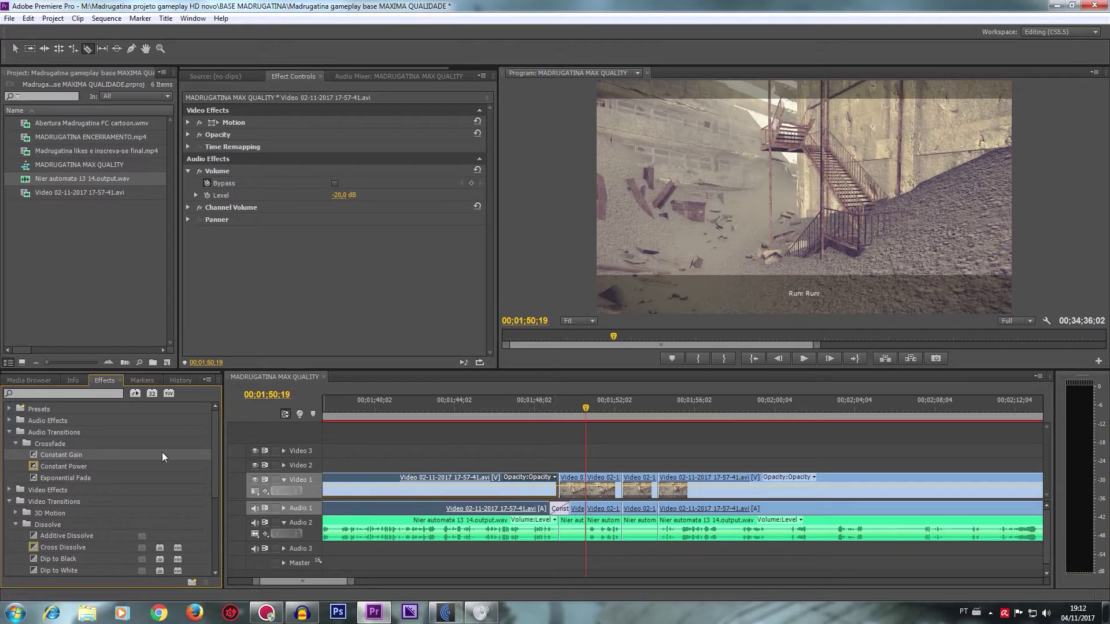
Step: Place Constant Gain crossfades on the remaining Audio 1 cuts, including the first one
left_click_drag(56, 453, 494, 454)
left_click_drag(622, 506, 622, 508)
left_click_drag(62, 454, 587, 462)
left_click_drag(657, 508, 658, 508)
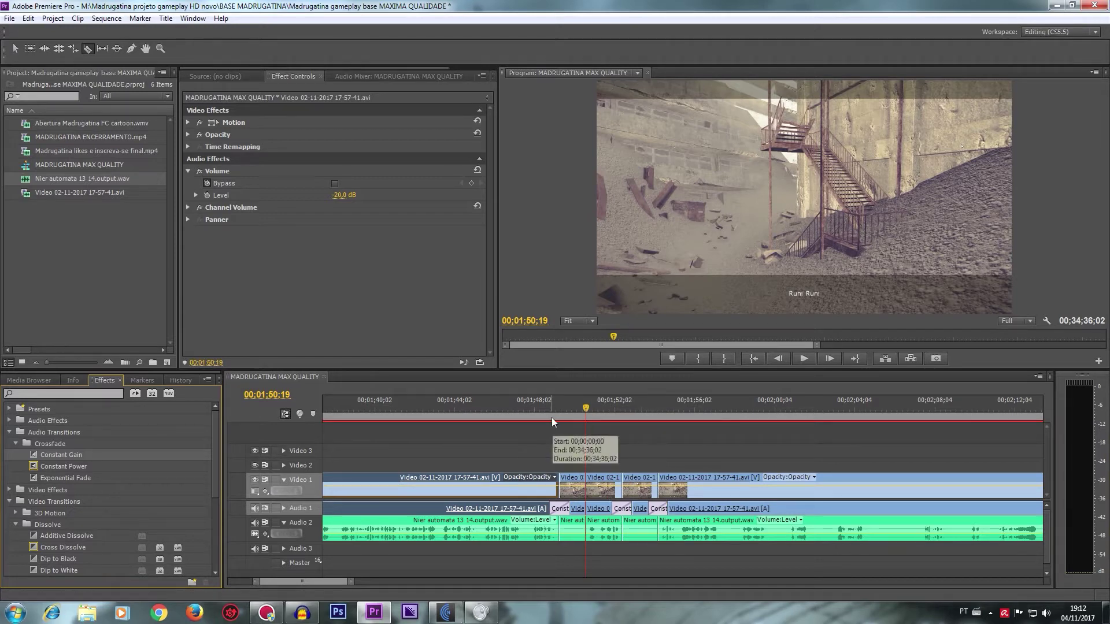
left_click_drag(578, 408, 544, 408)
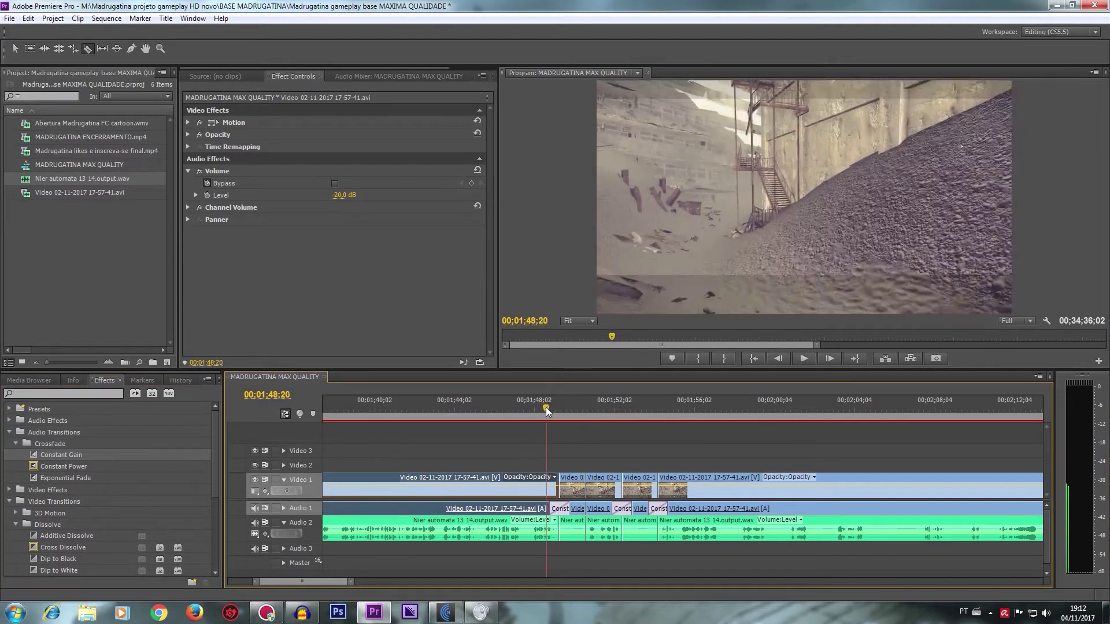
left_click_drag(55, 458, 394, 457)
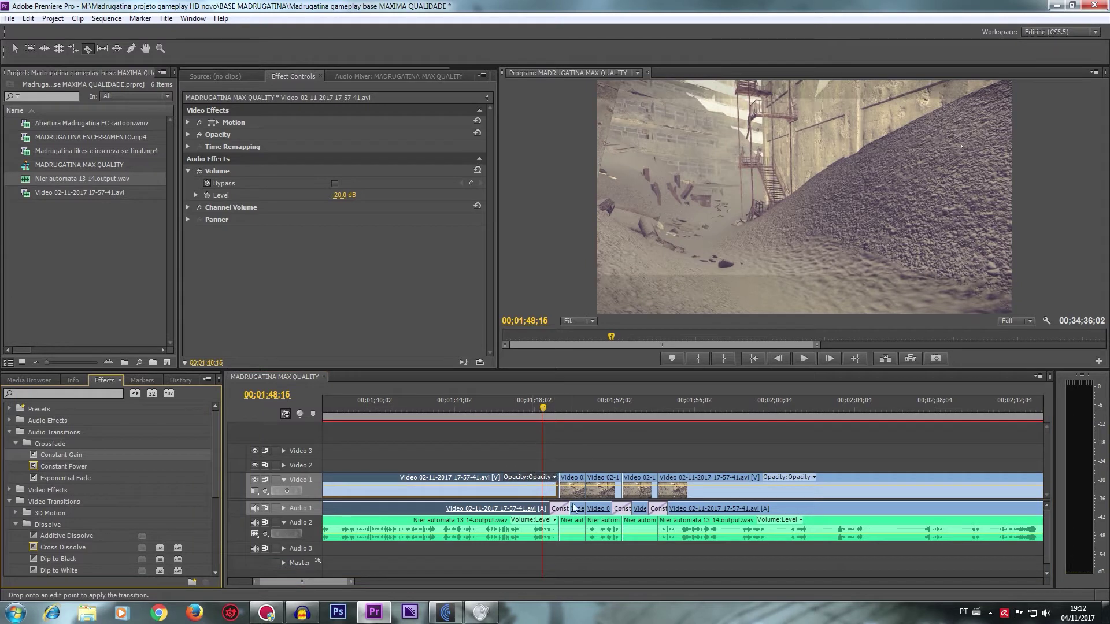
left_click_drag(584, 511, 584, 509)
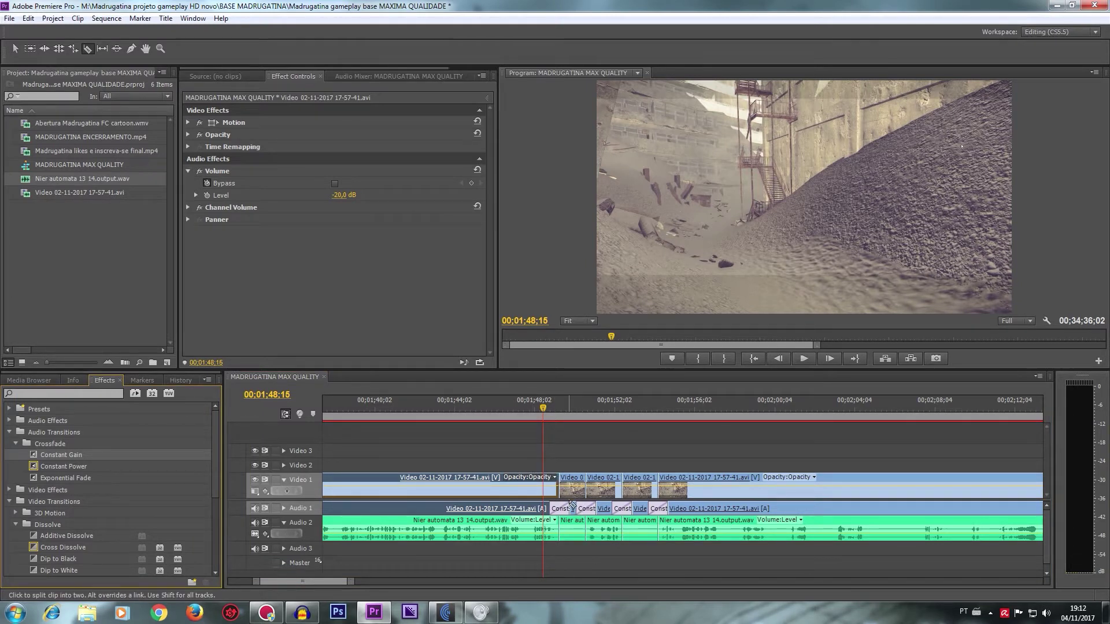
Step: Select the short clip between two crossfades and edit its Volume Level
key("v")
left_click(574, 510)
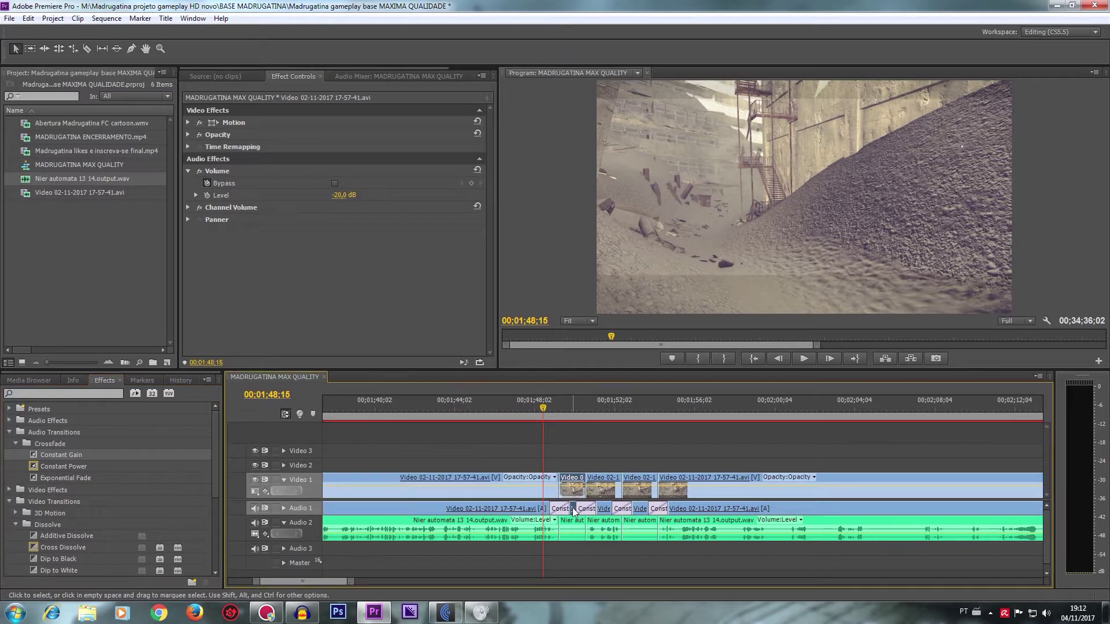
left_click(345, 195)
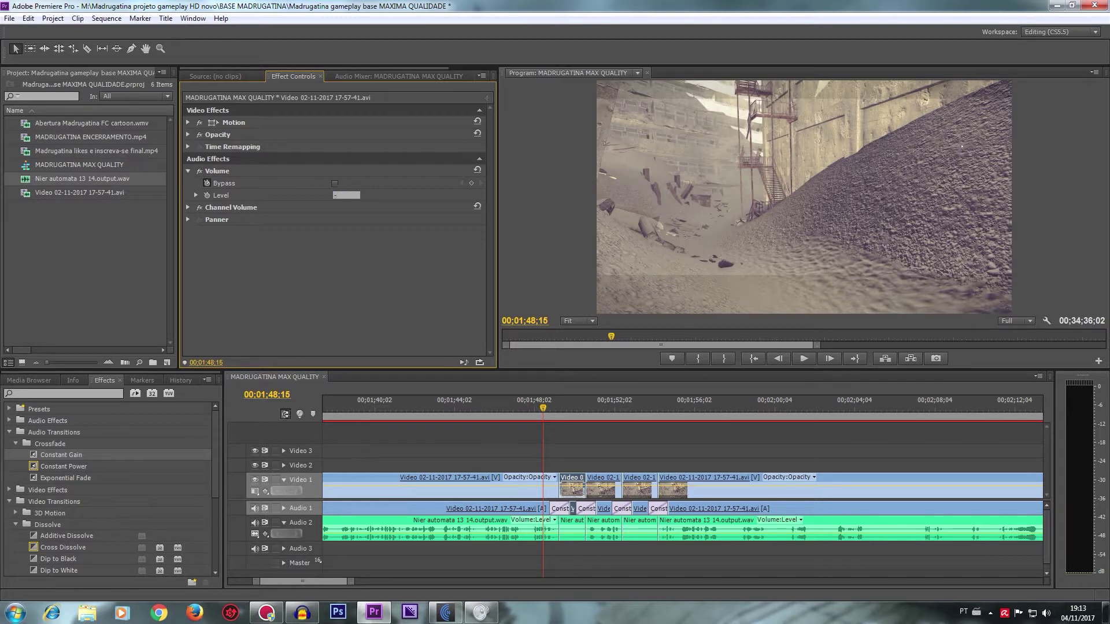
type("5")
Step: Set the two short gameplay pieces' volume level to -5,0 dB
left_click(355, 221)
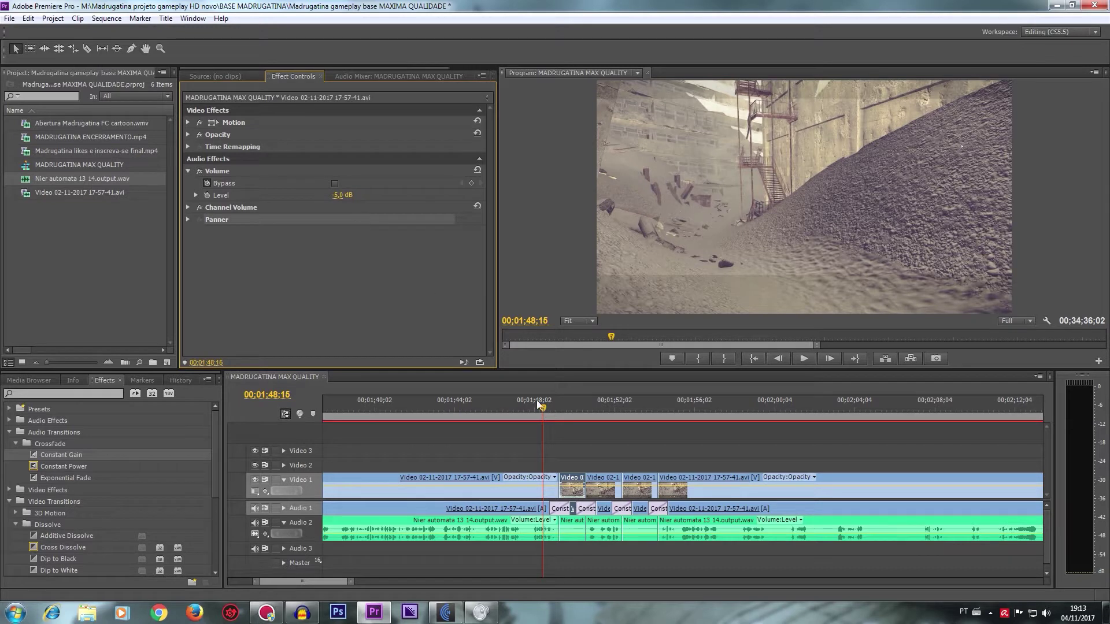
left_click(638, 509)
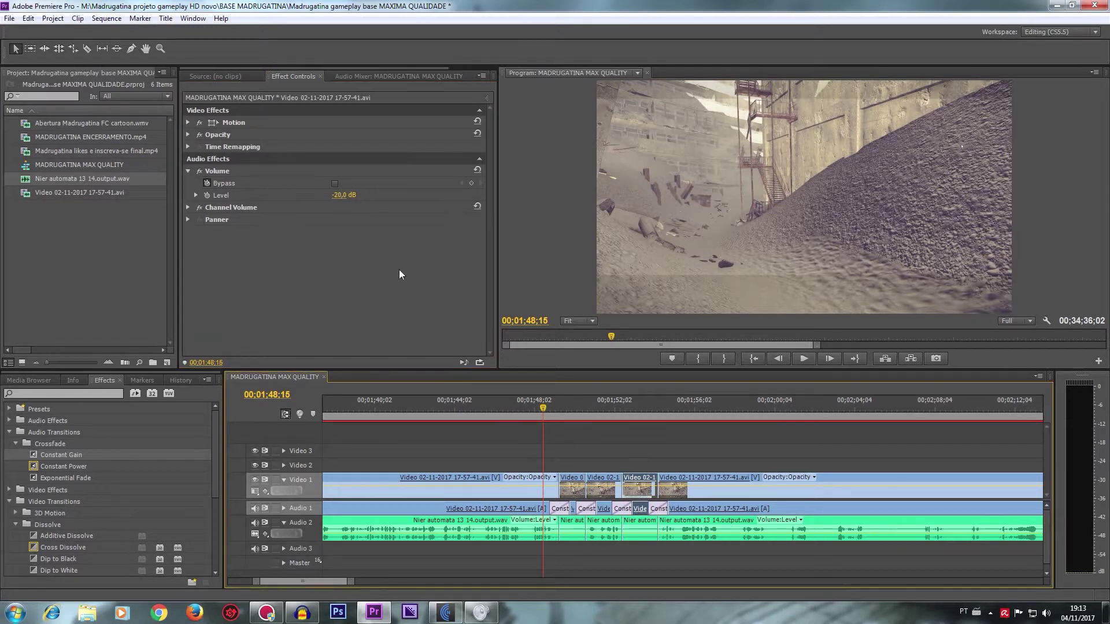
left_click(341, 196)
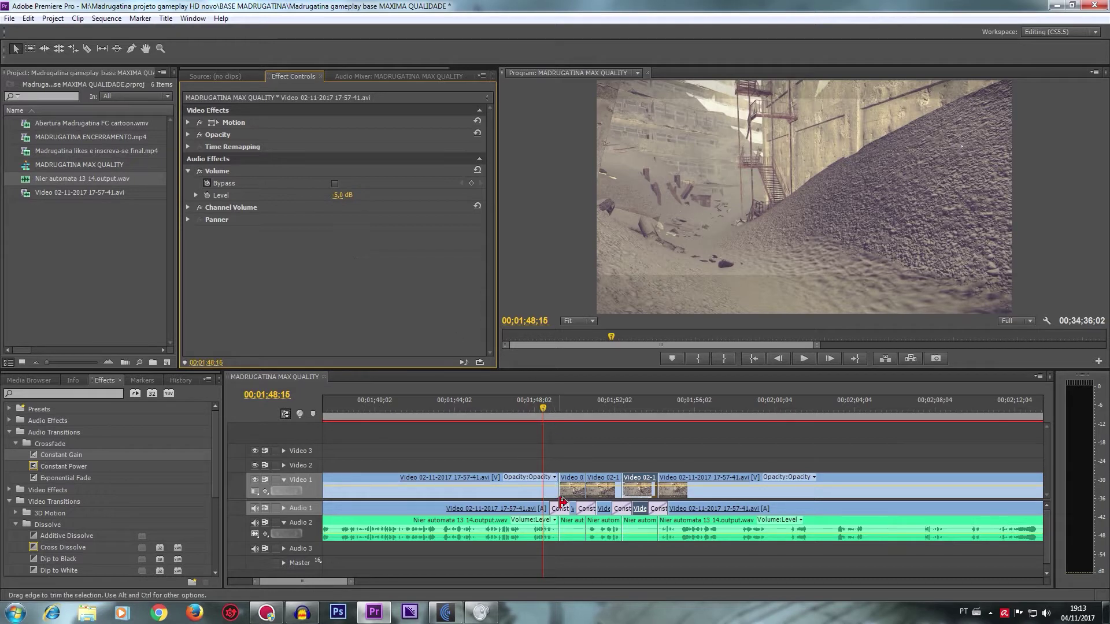
Step: Zoom in, delete all four Constant Gain crossfades on Audio 1, and play the section back
scroll(561, 509, "up", 2)
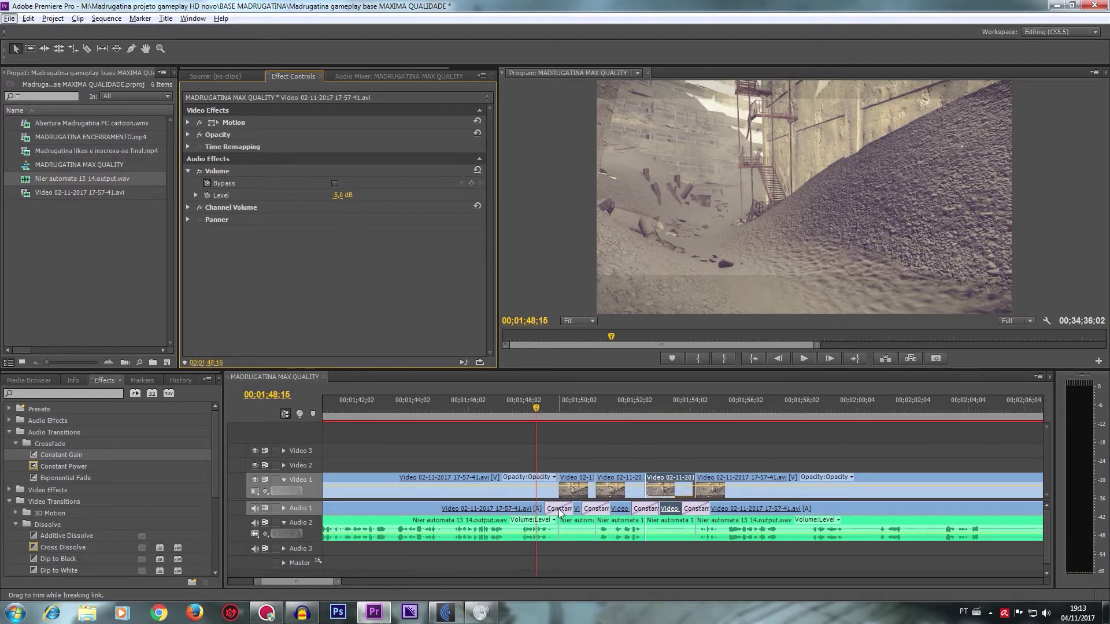
left_click(593, 456)
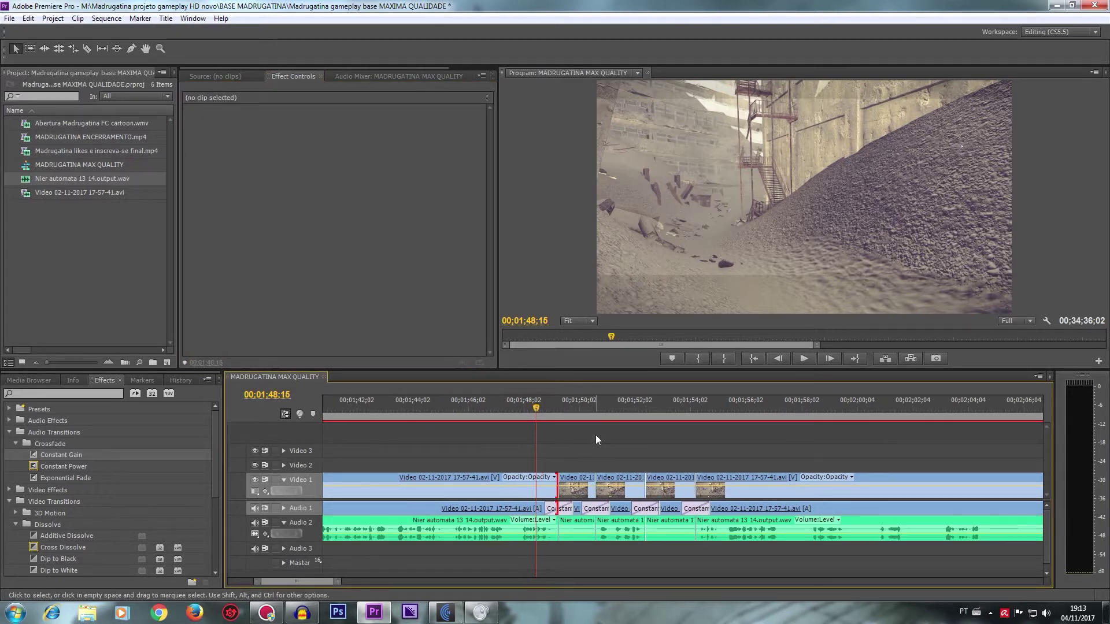
scroll(588, 431, "up", 1)
left_click(535, 508)
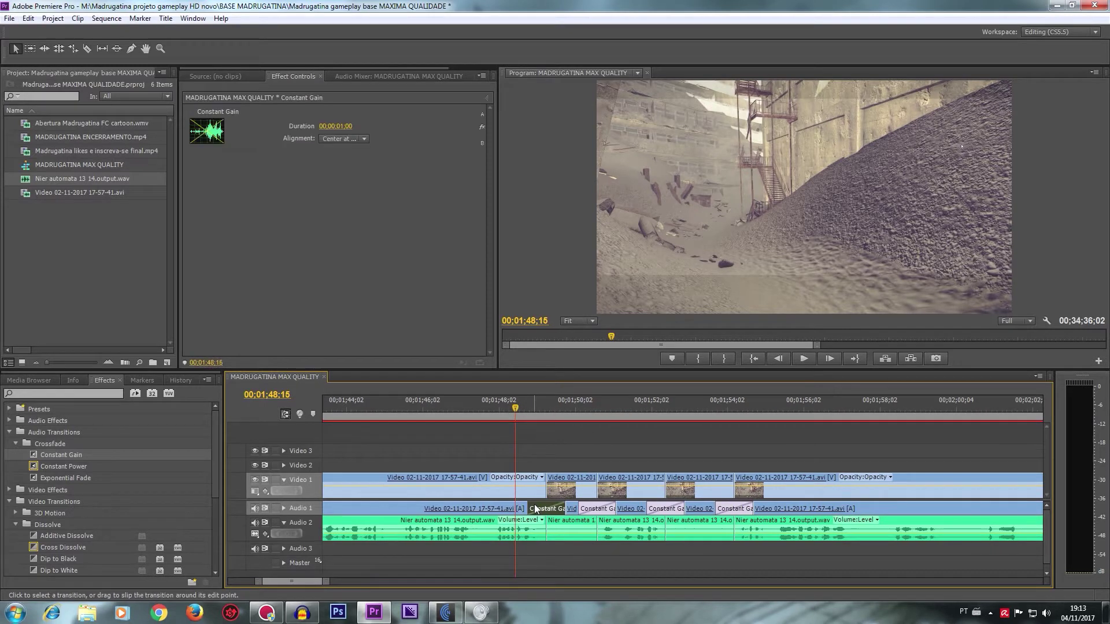
key("Delete")
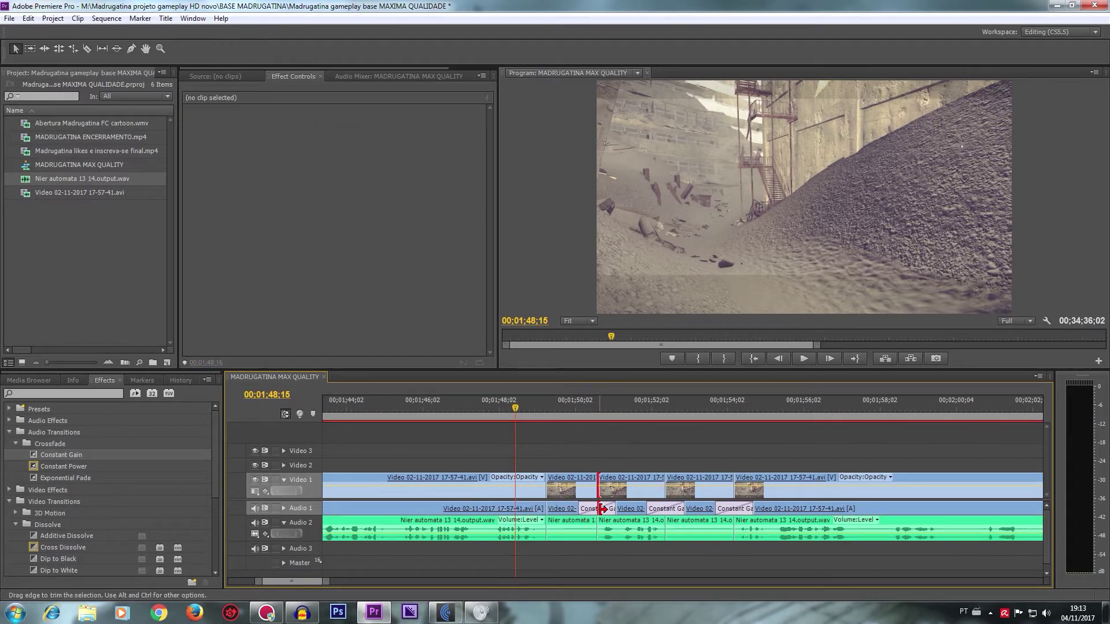
left_click(592, 509)
key("Delete")
left_click(672, 510)
key("Delete")
left_click(733, 509)
key("Delete")
left_click(802, 361)
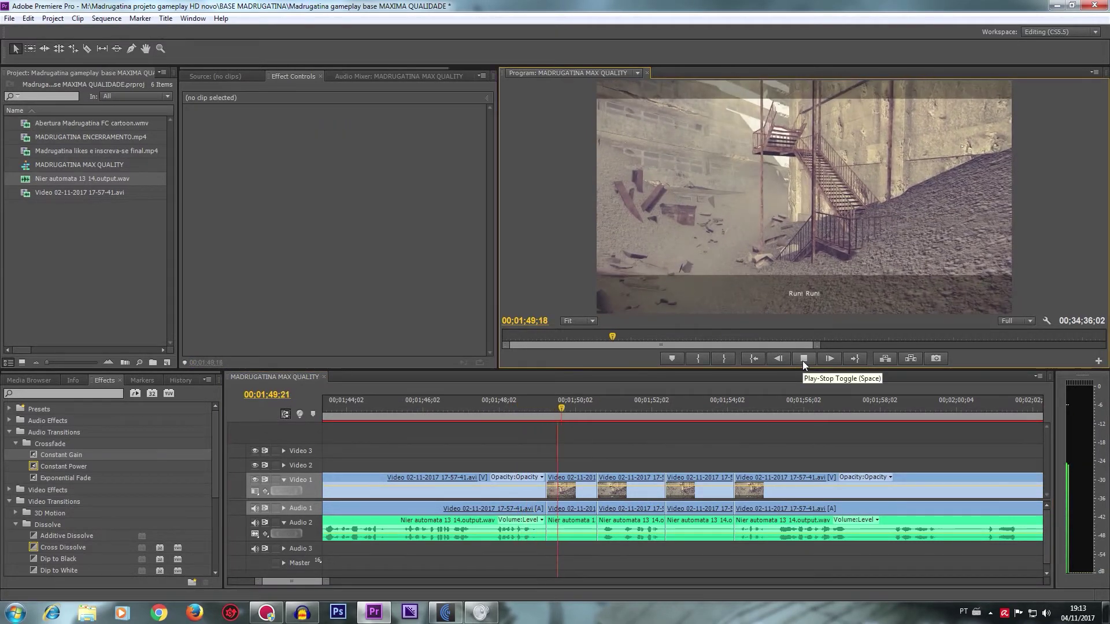
left_click_drag(555, 412, 502, 411)
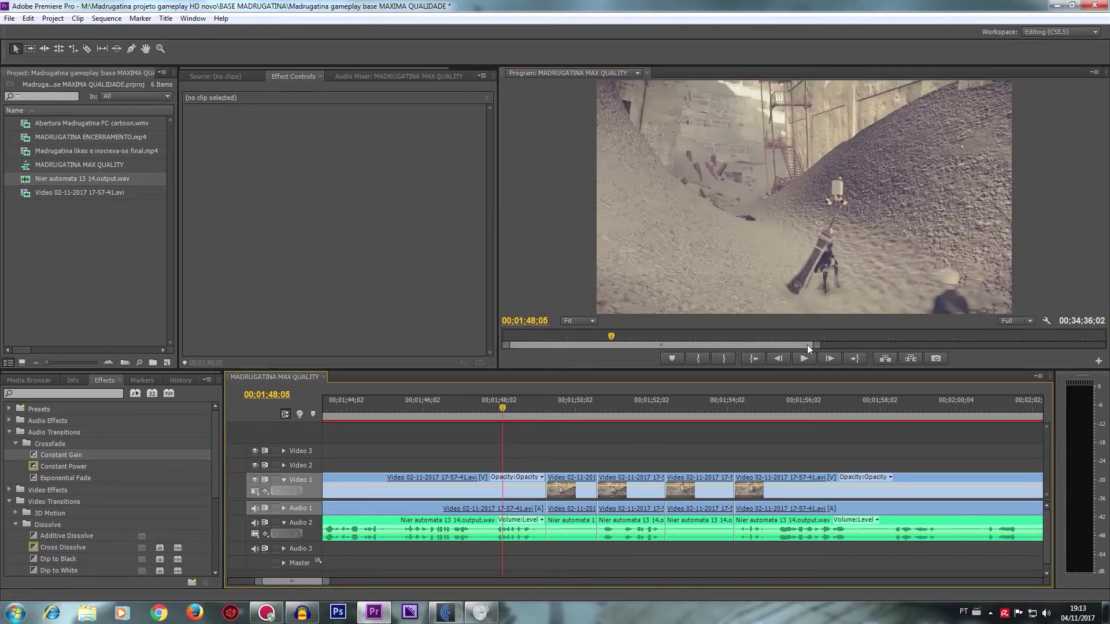
left_click(809, 360)
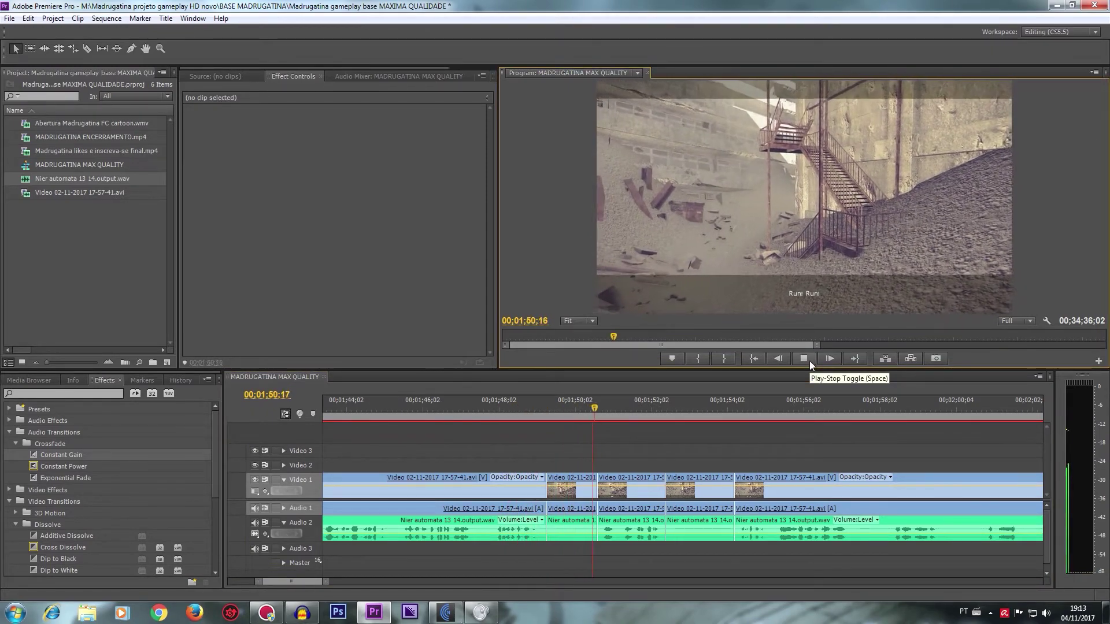
left_click(809, 361)
left_click_drag(560, 409, 476, 409)
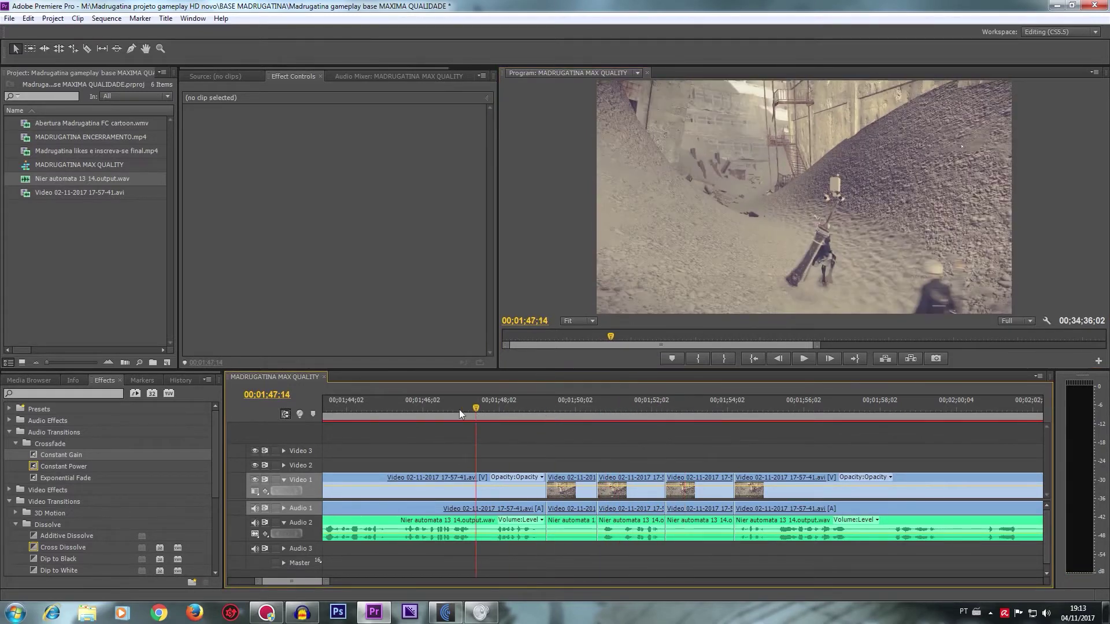
mouse_move(53, 453)
left_mouse_down()
mouse_move(508, 477)
mouse_move(541, 508)
left_mouse_up()
mouse_move(68, 458)
left_mouse_down()
mouse_move(601, 488)
mouse_move(603, 508)
left_mouse_up()
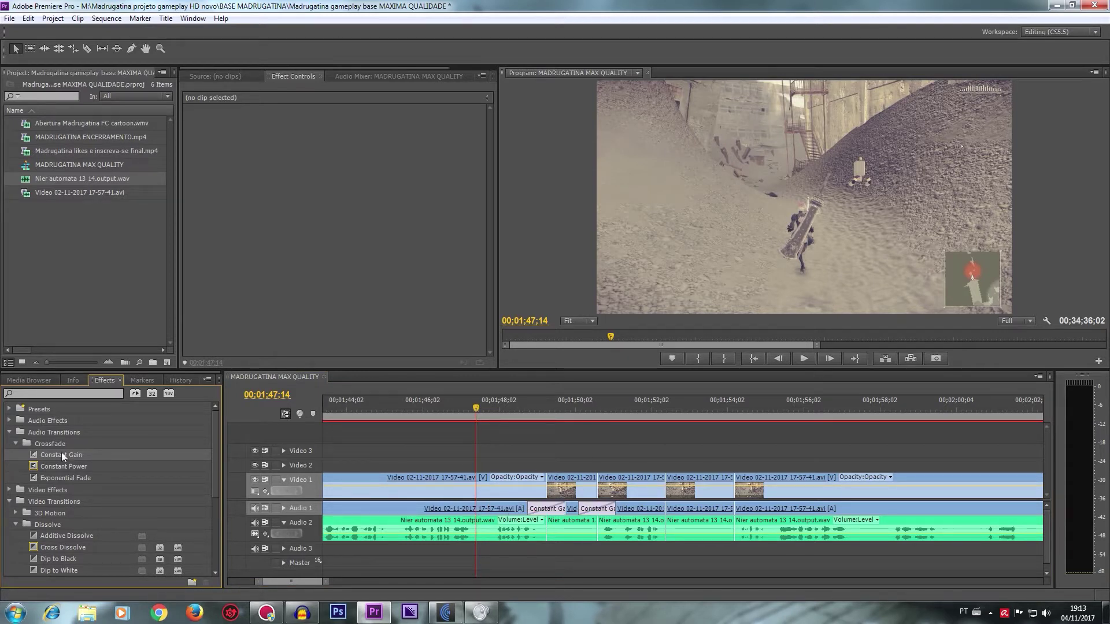
left_click_drag(61, 458, 532, 477)
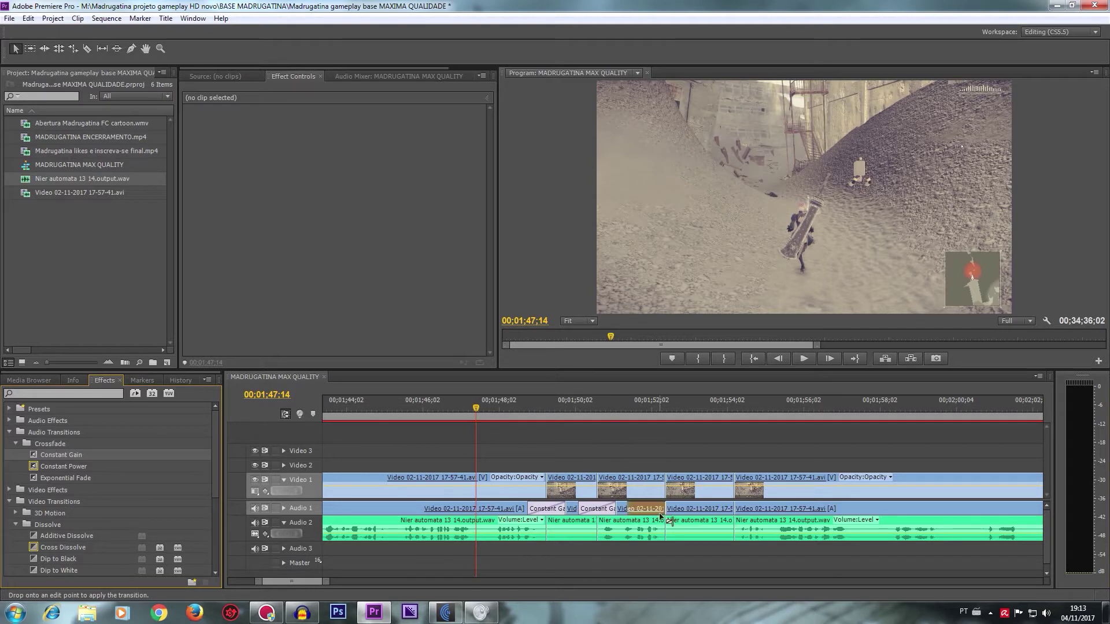
left_click_drag(672, 513, 670, 512)
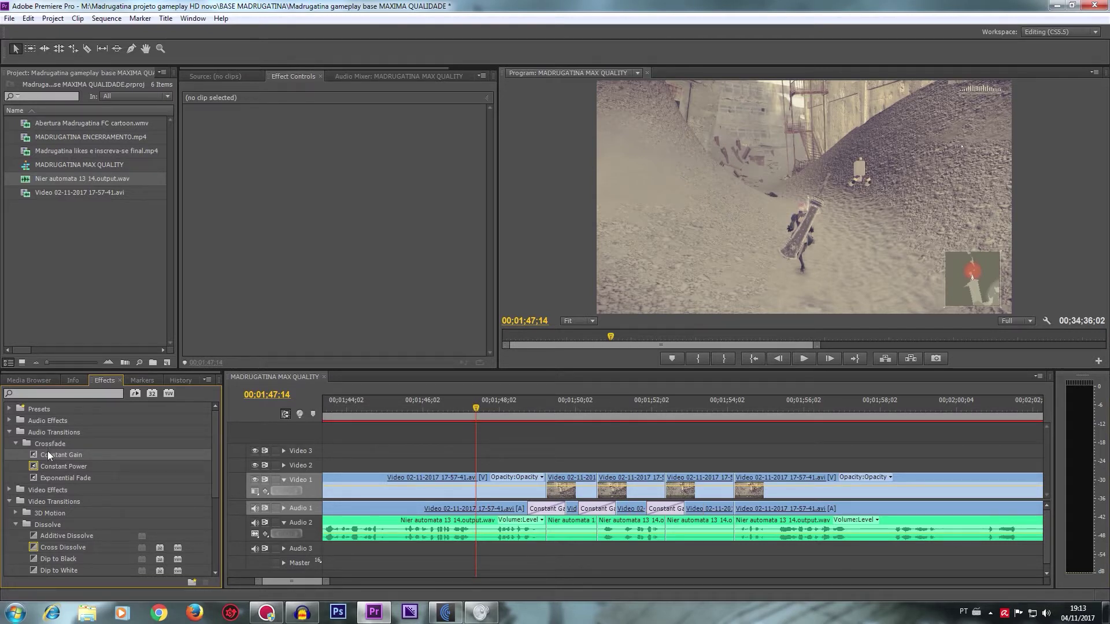
left_click_drag(62, 456, 685, 463)
left_click_drag(733, 514, 733, 514)
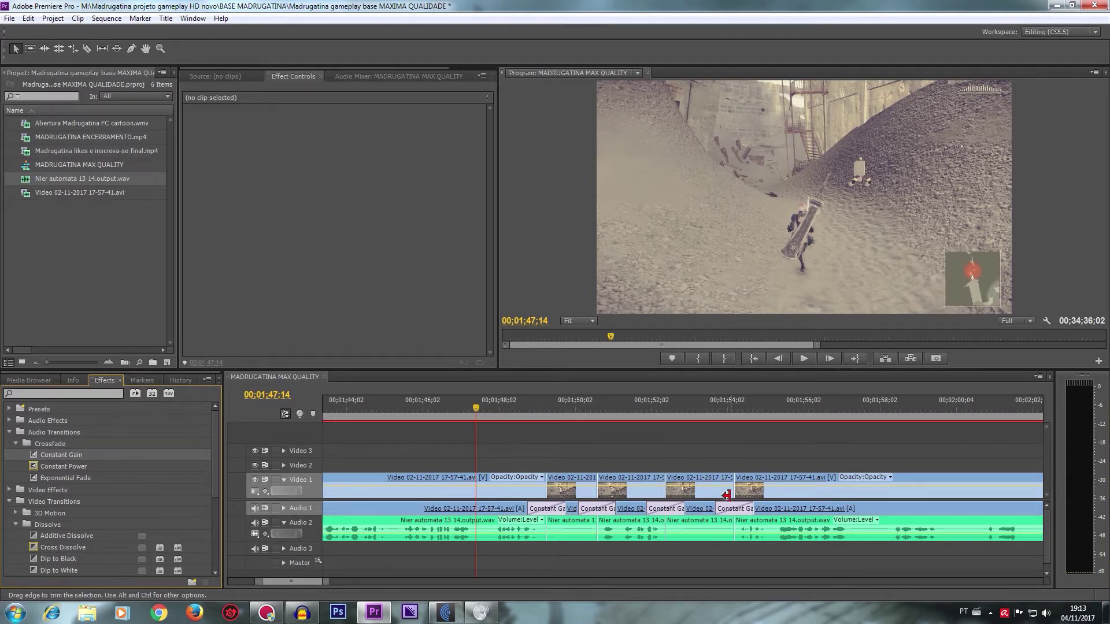
left_click(802, 358)
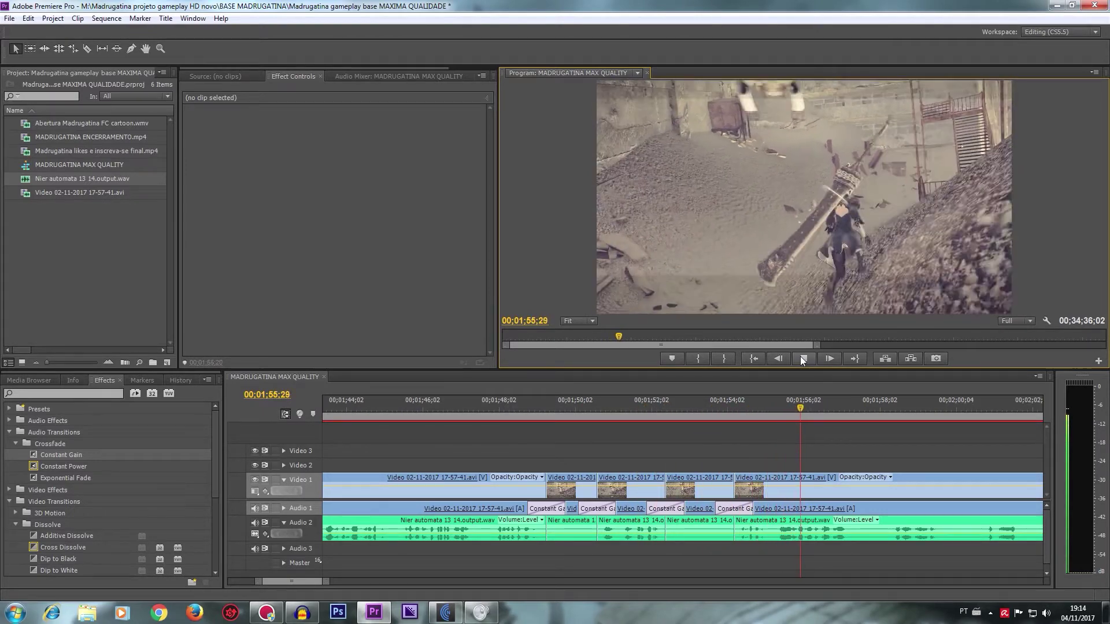
left_click(802, 359)
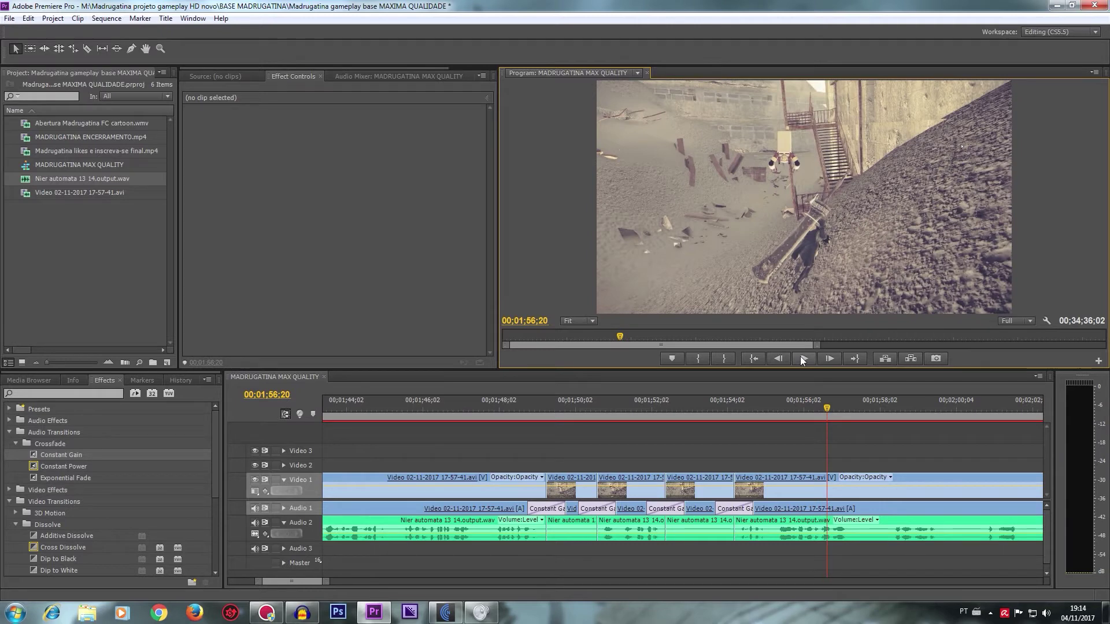
left_click(802, 359)
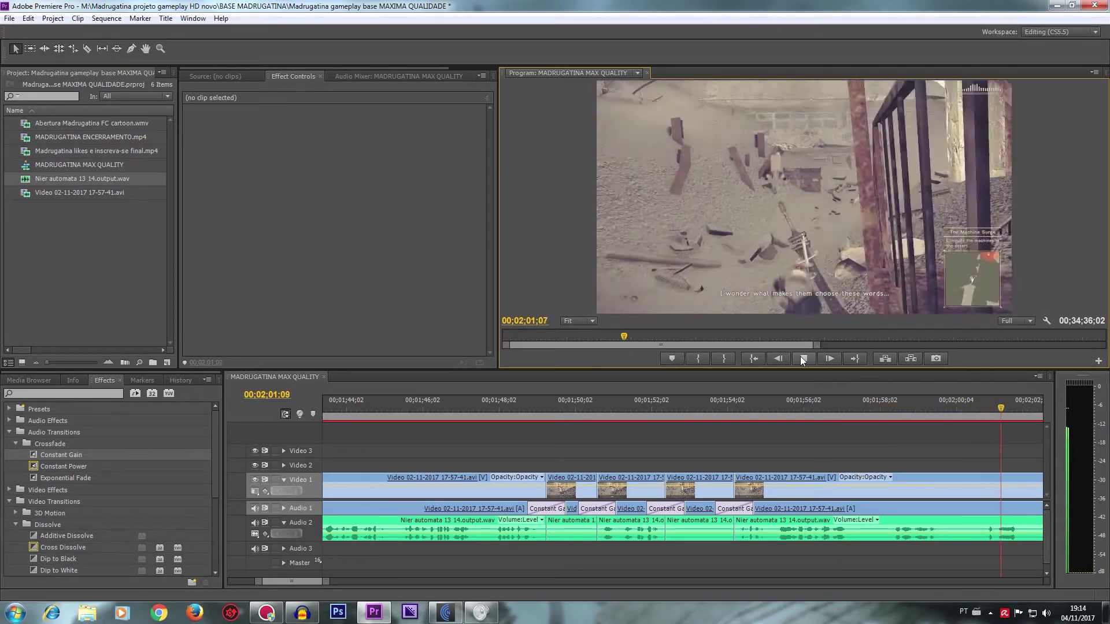
left_click(417, 405)
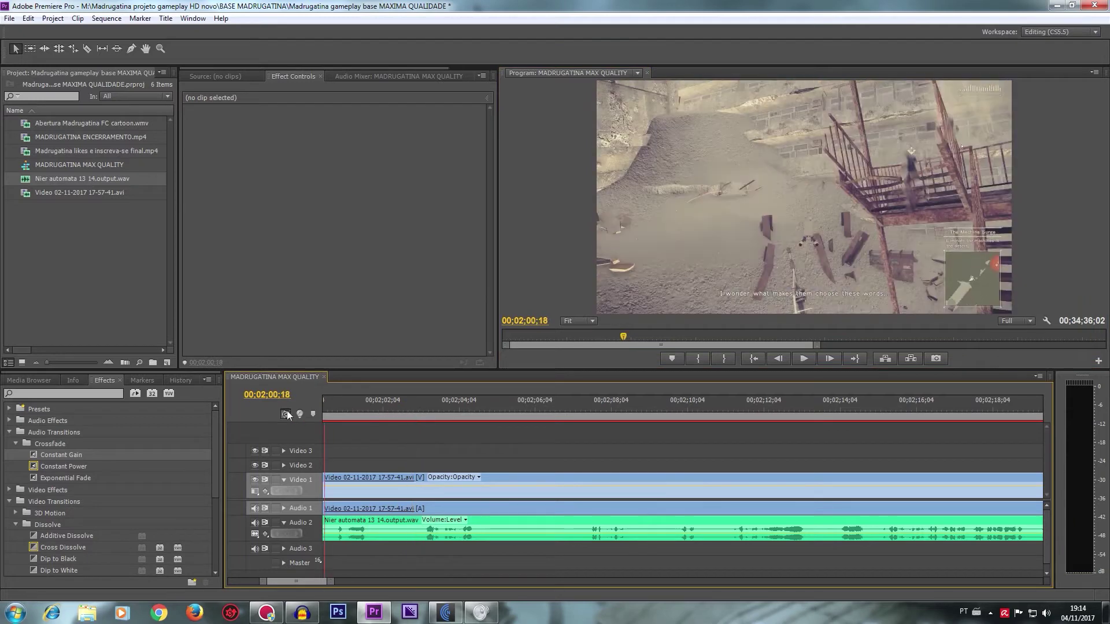
Step: Razor-cut the sequence at 01;59;19 and again near 02;02
mouse_move(329, 412)
left_mouse_down()
mouse_move(504, 425)
mouse_move(466, 437)
left_mouse_up()
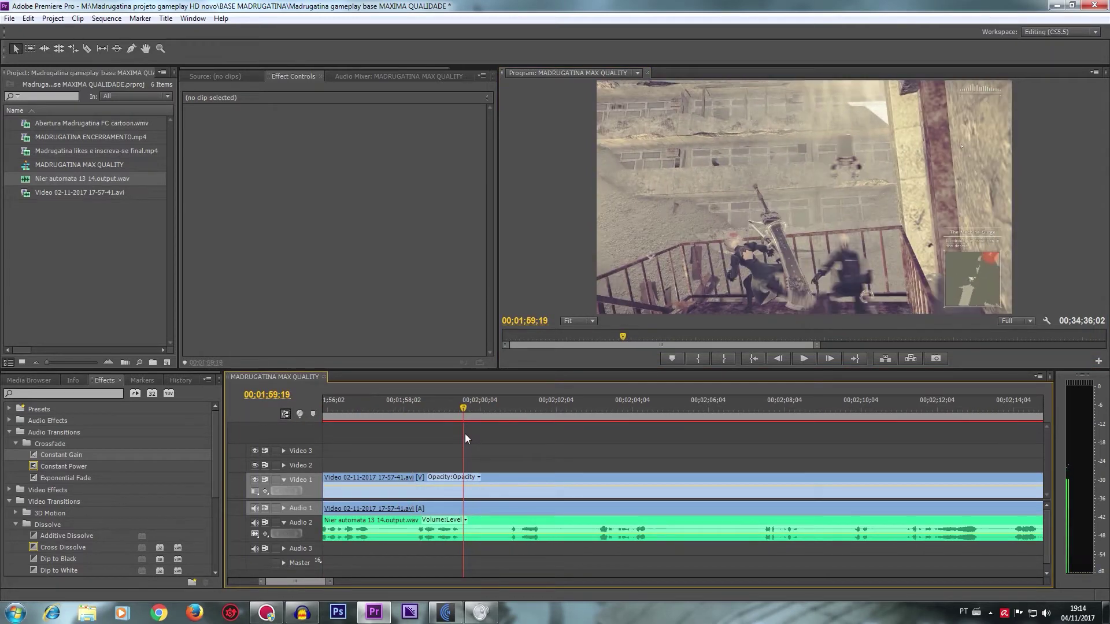
key("c")
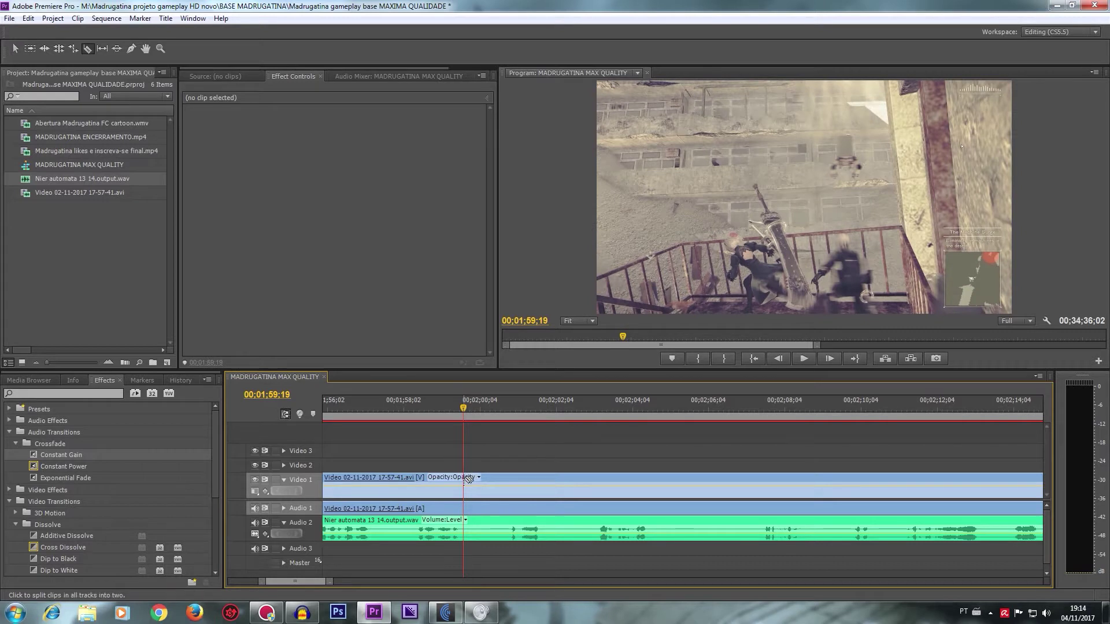
left_click(468, 478, "shift")
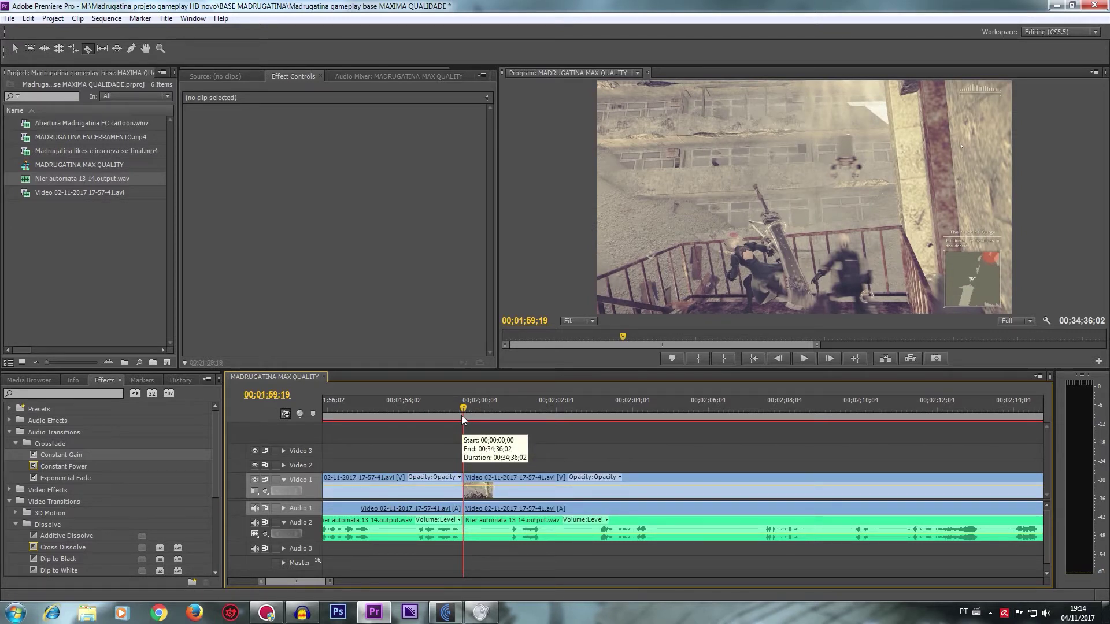
left_click_drag(462, 415, 568, 425)
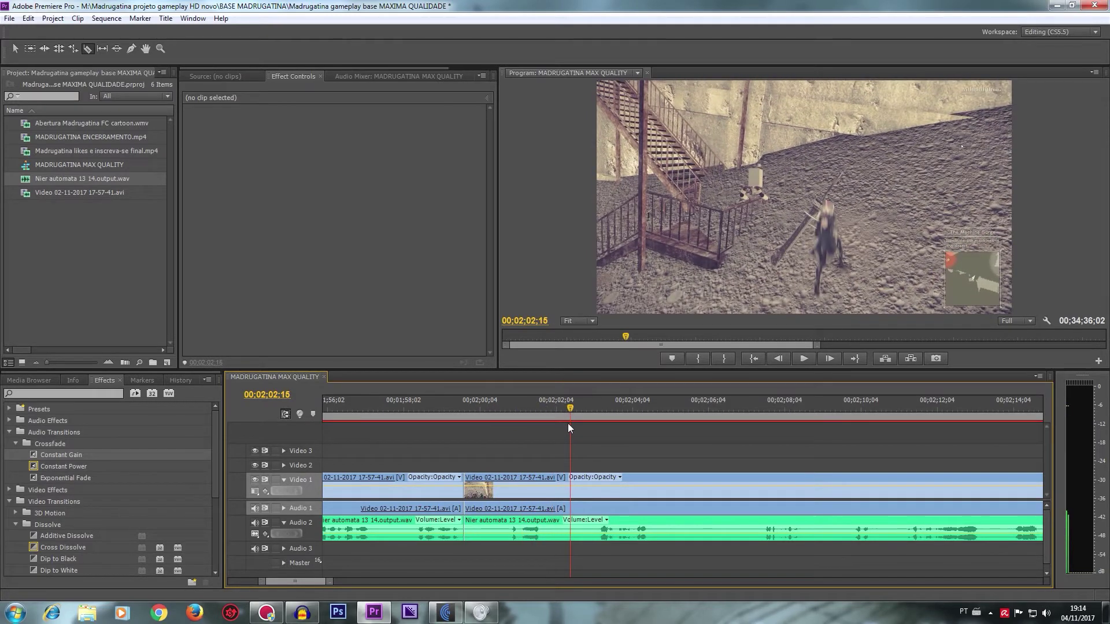
left_click(571, 490)
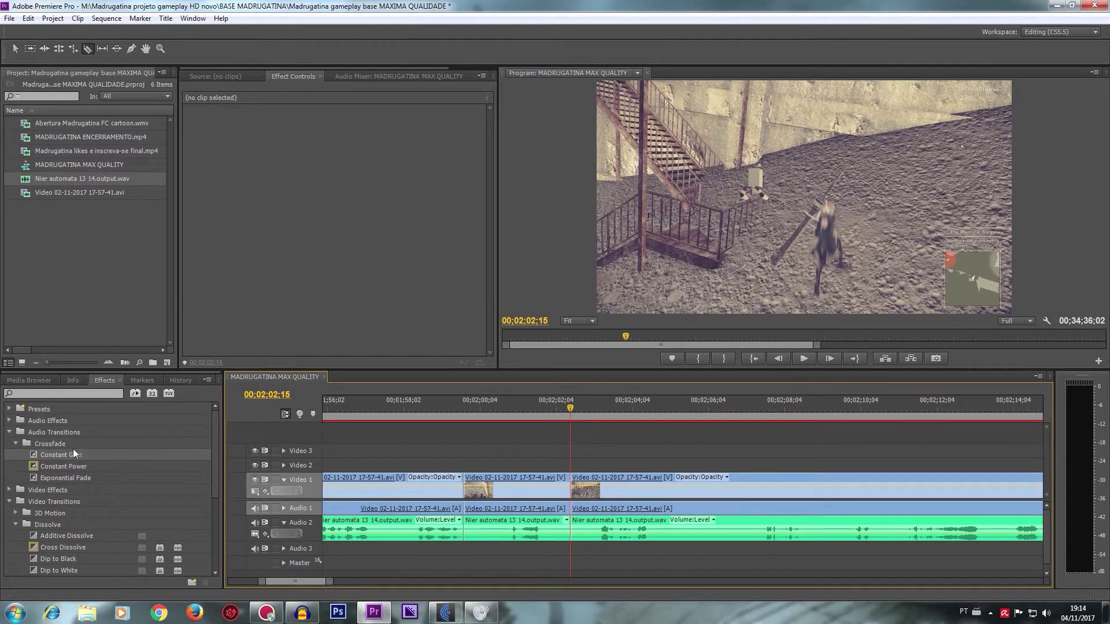
Step: Add Constant Gain crossfades on both new game-audio cuts
mouse_move(56, 457)
left_mouse_down()
mouse_move(464, 487)
mouse_move(466, 509)
left_mouse_up()
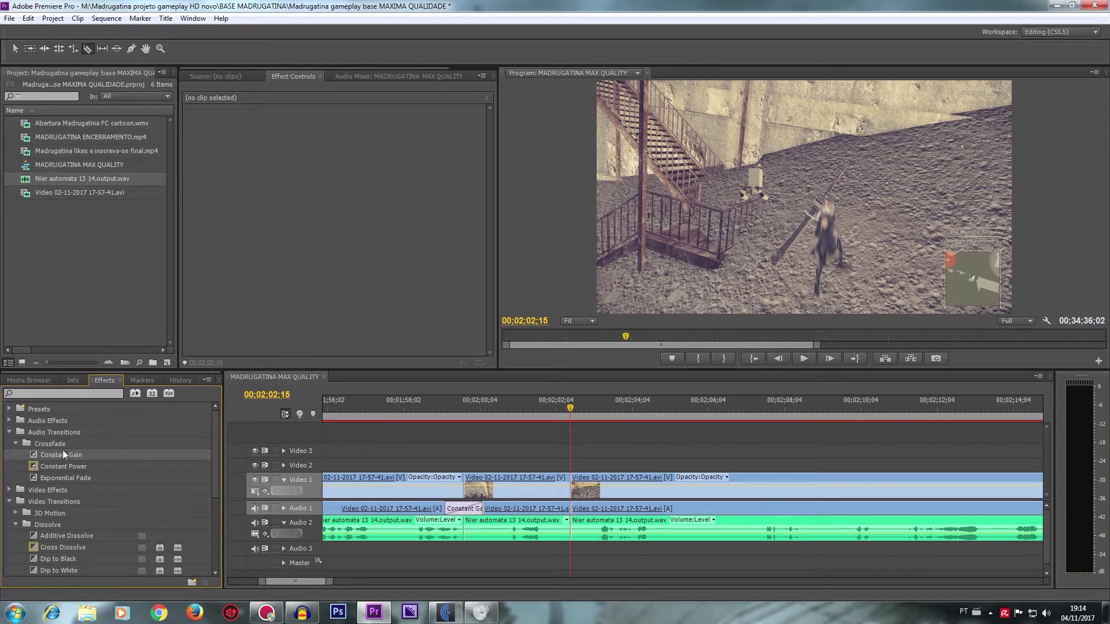
left_click_drag(57, 453, 453, 459)
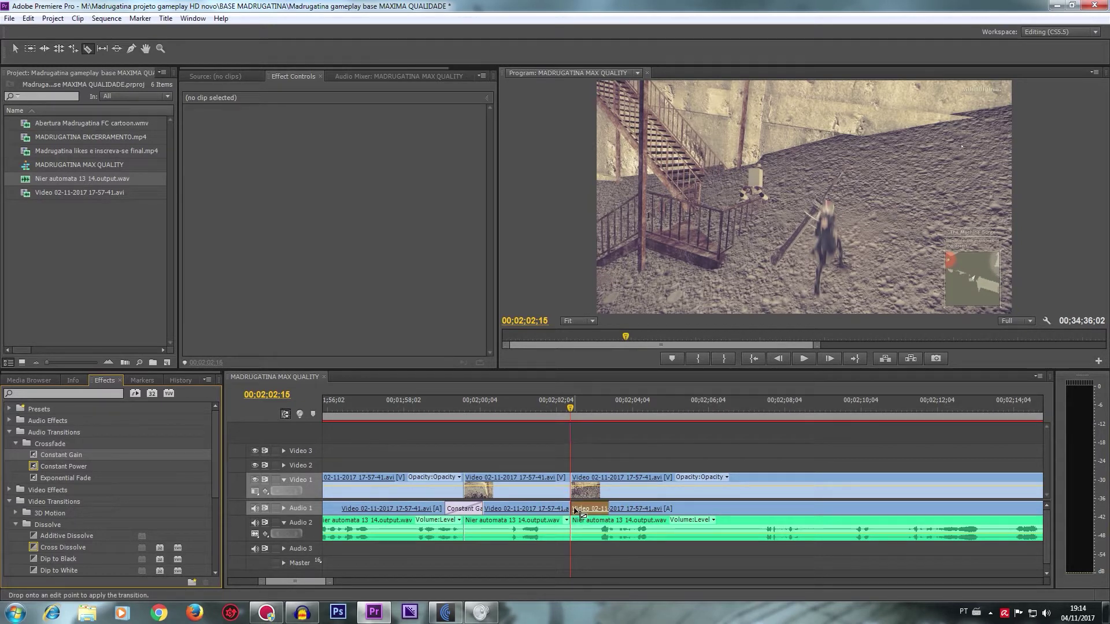
left_click_drag(578, 513, 576, 513)
Step: Select the music segment between the cuts and pull its volume down
key("v")
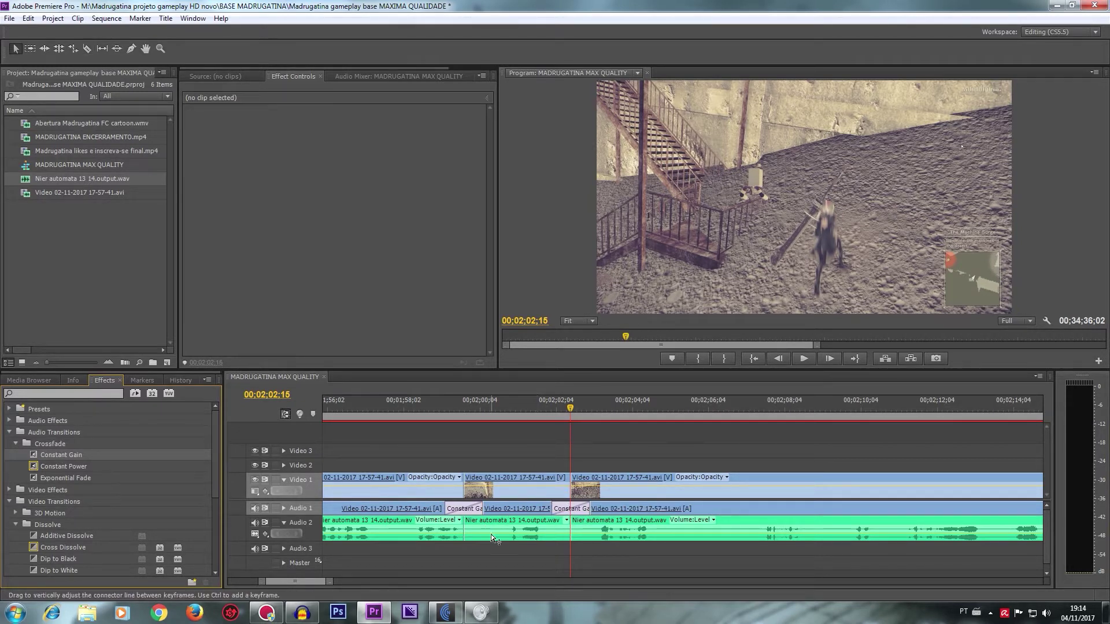
left_click(491, 534)
left_click_drag(491, 534, 490, 538)
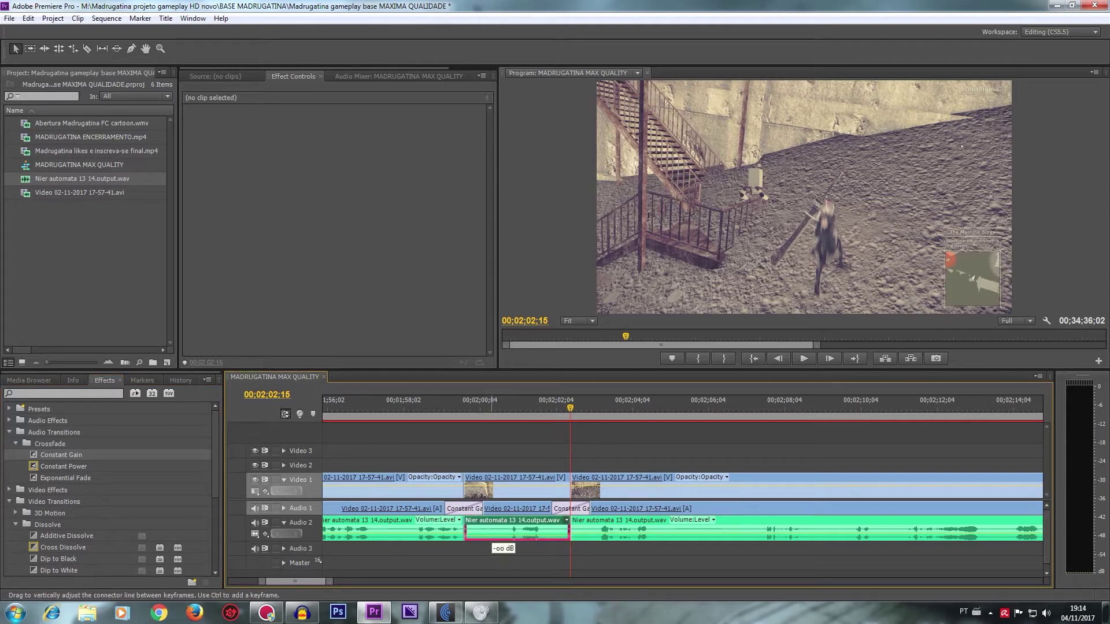
Step: Play back the newly cut section to check it
left_click_drag(498, 408, 441, 408)
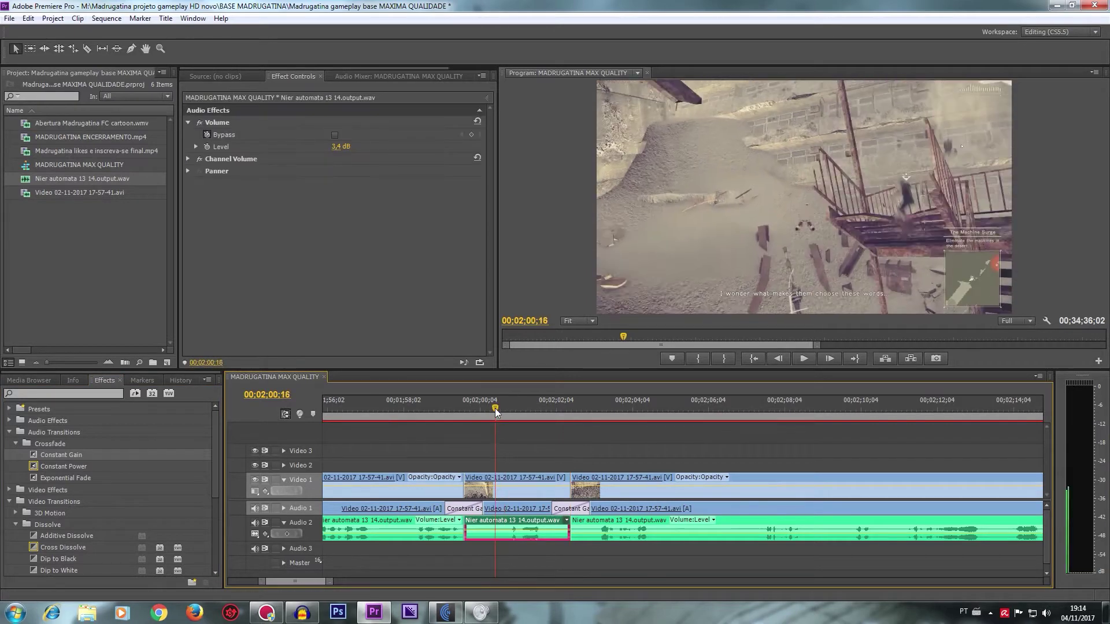
left_click(794, 358)
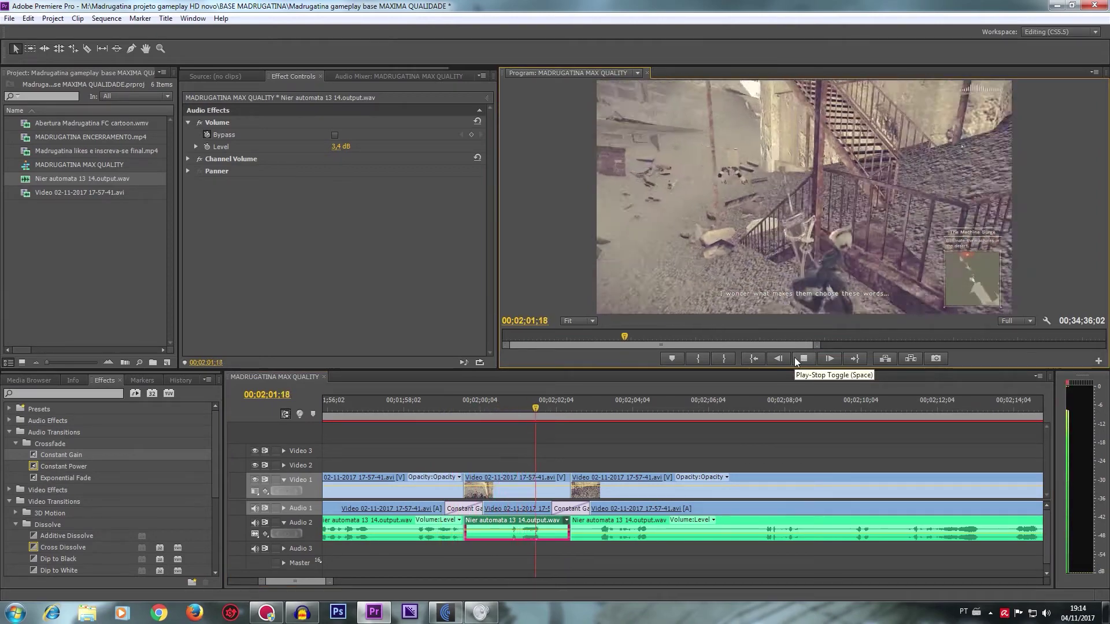
left_click(794, 358)
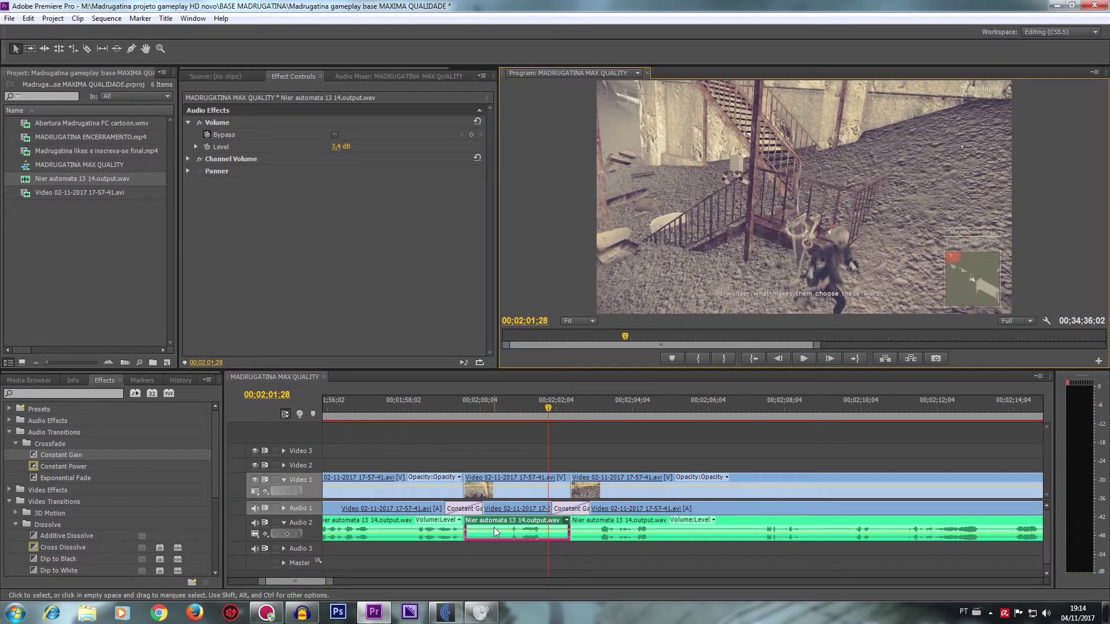
Step: Drop the middle music piece to -∞ dB and set that gameplay clip to -5,0 dB
left_click_drag(509, 539, 509, 540)
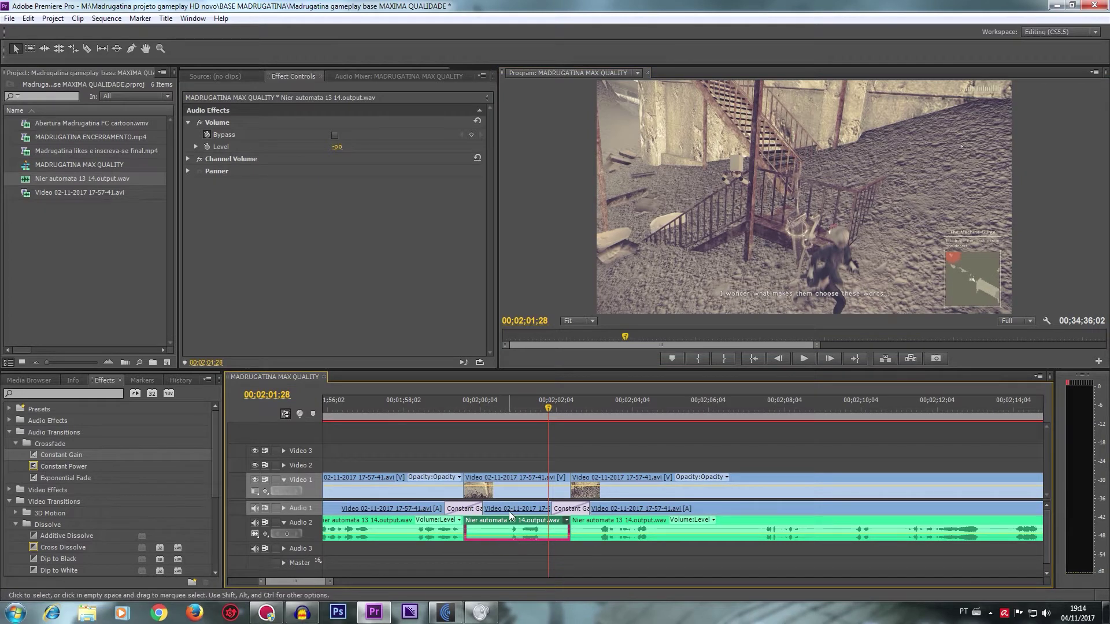
left_click(512, 512)
left_click(342, 195)
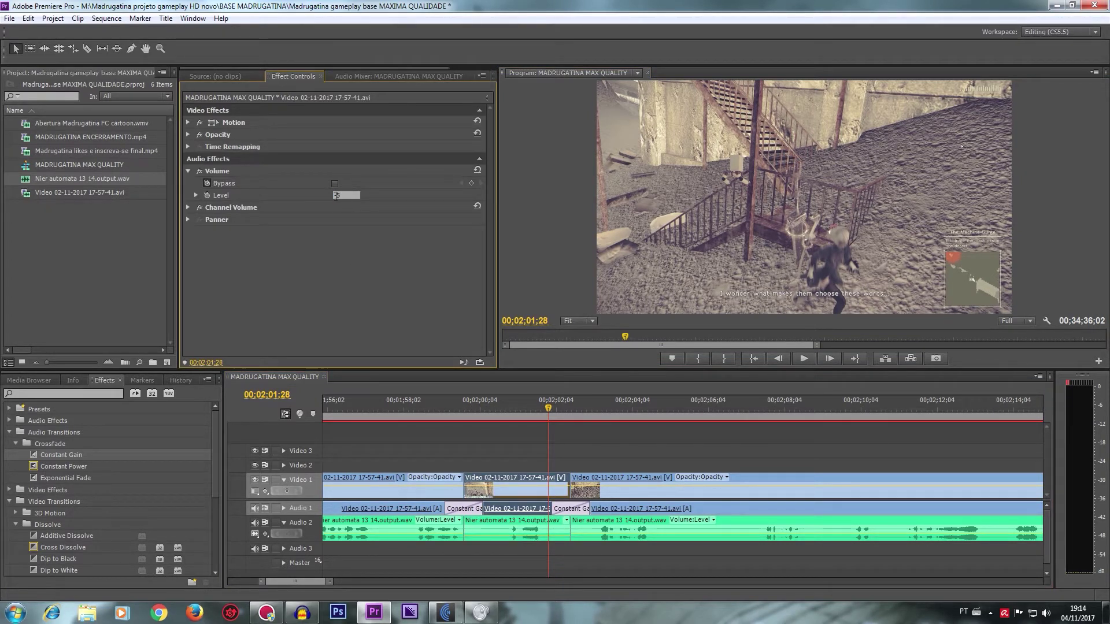
left_click(415, 411)
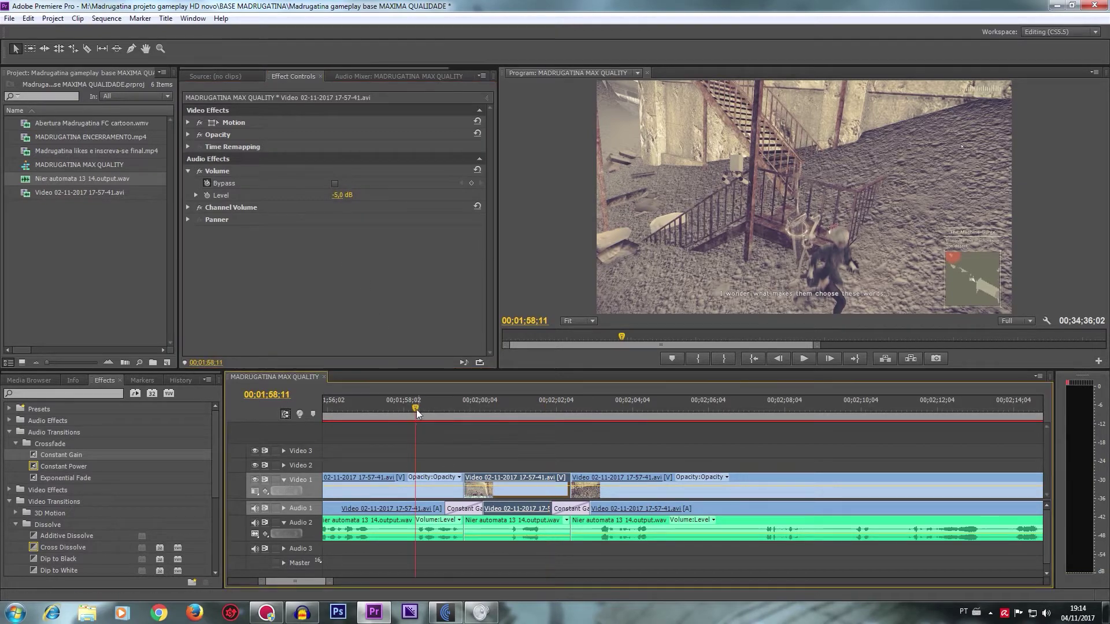
left_click(804, 360)
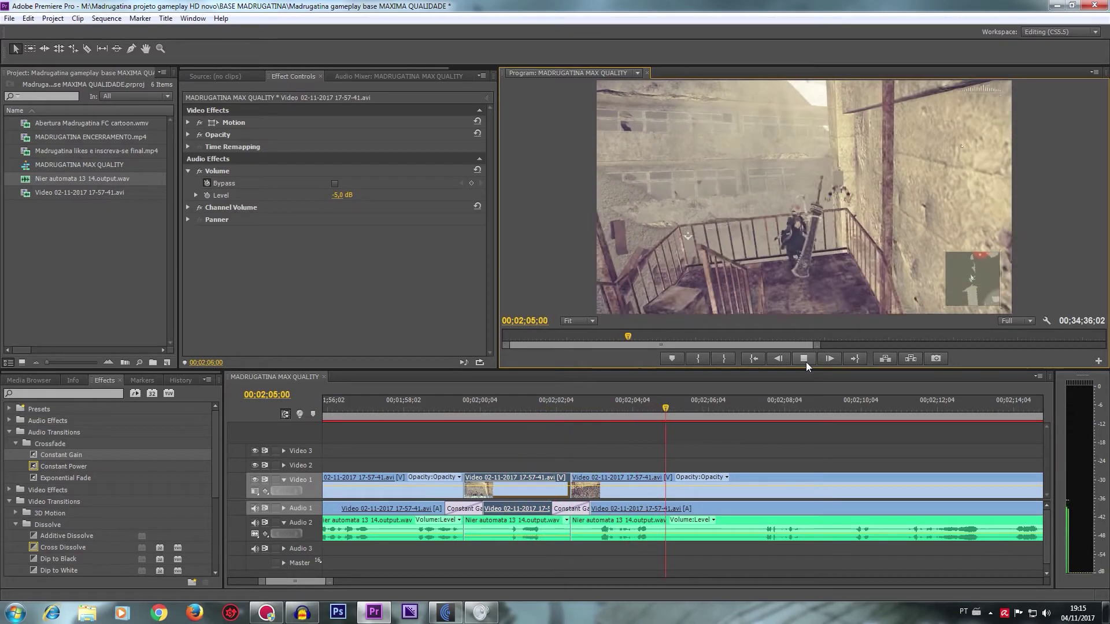
left_click(804, 359)
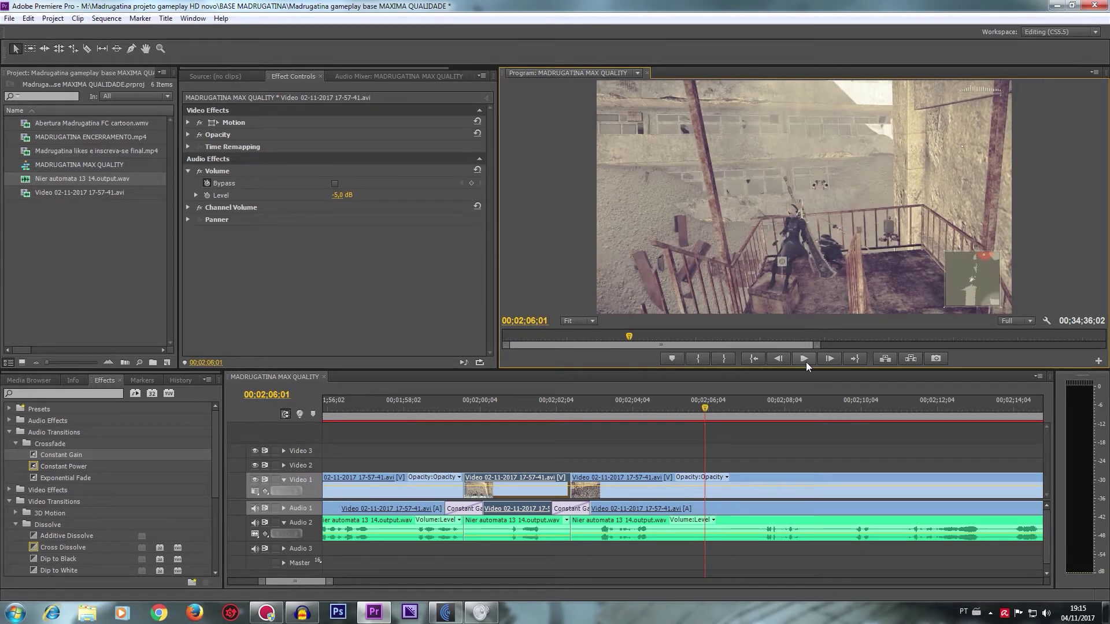
left_click(611, 400)
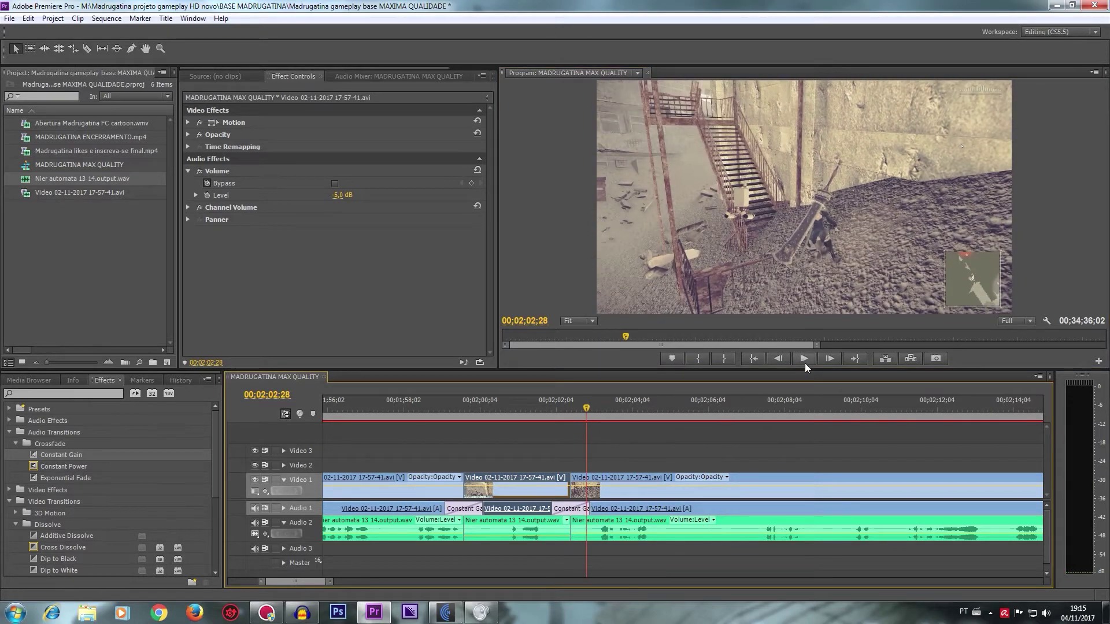
left_click(804, 360)
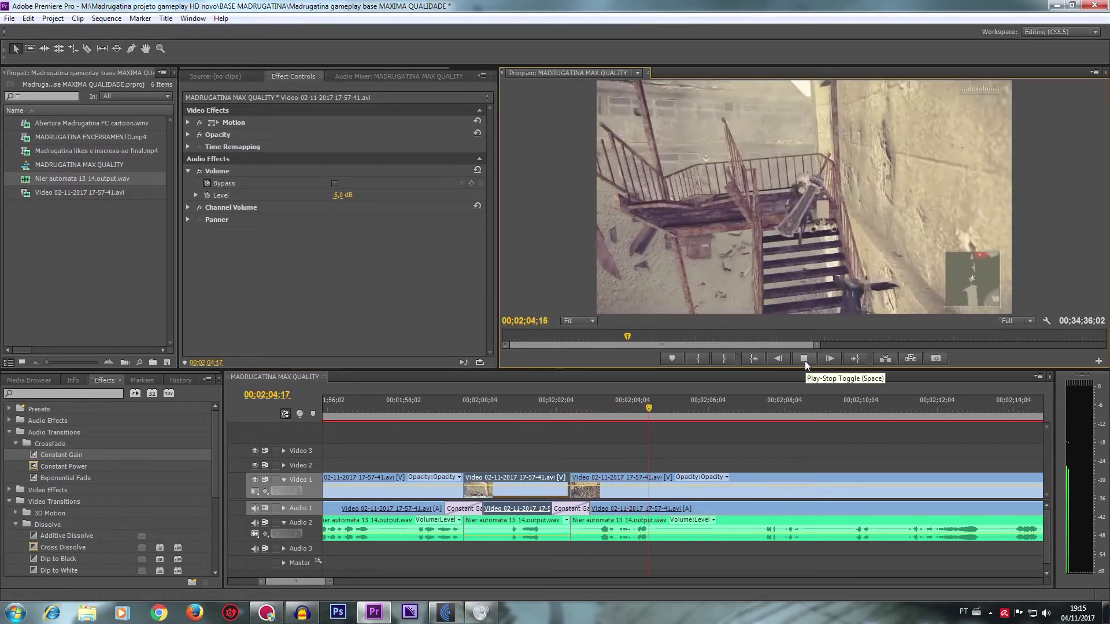
left_click(805, 361)
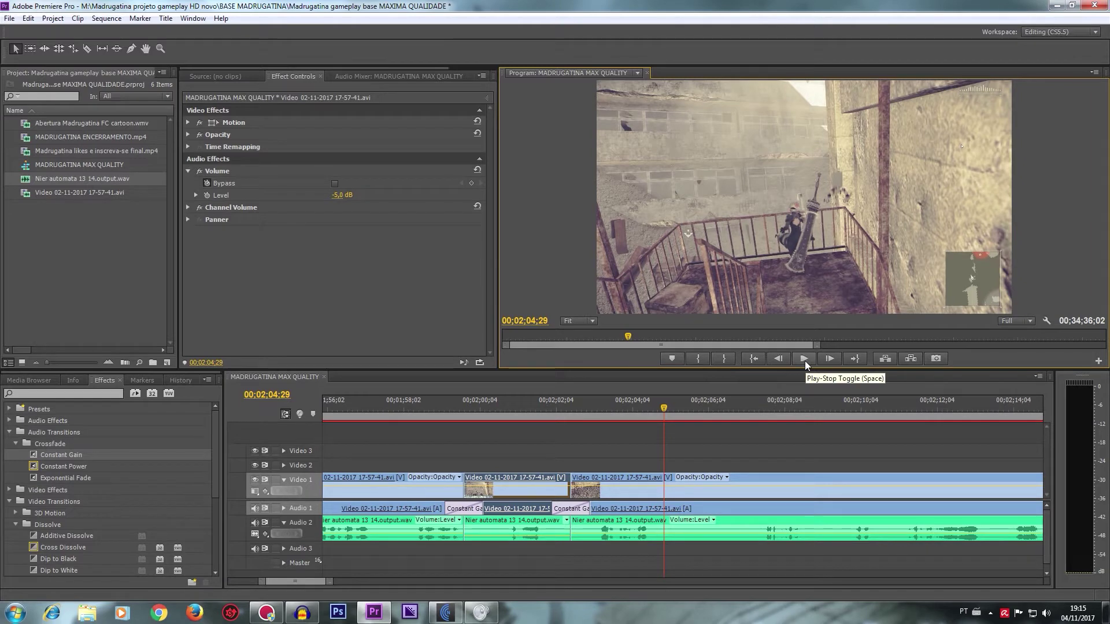
left_click(805, 361)
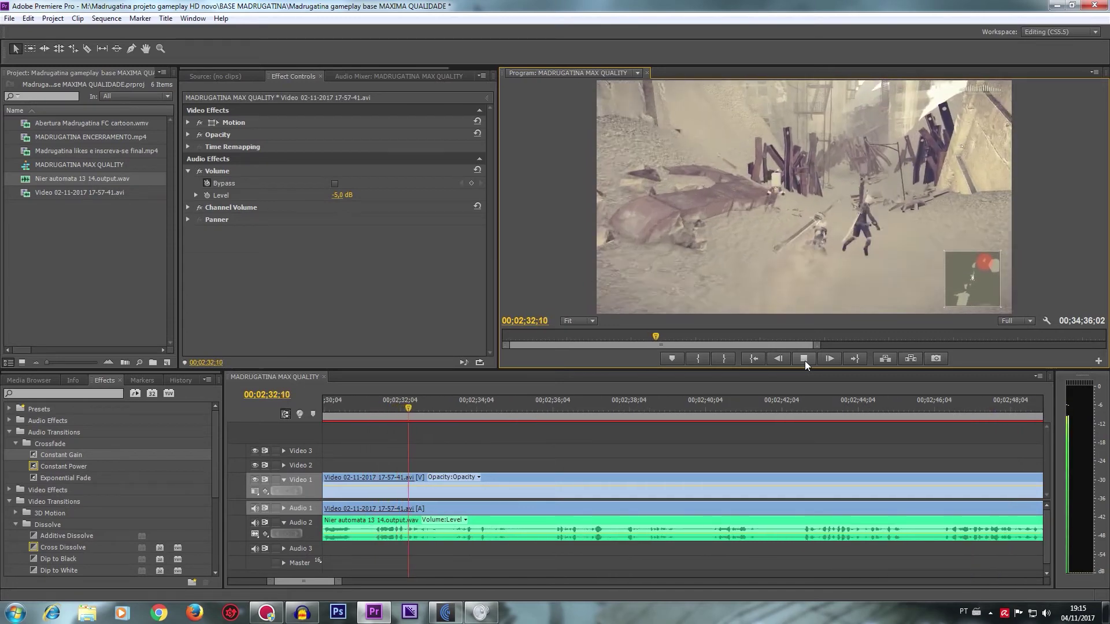
left_click(805, 361)
mouse_move(427, 411)
left_mouse_down()
mouse_move(326, 415)
mouse_move(419, 420)
left_mouse_up()
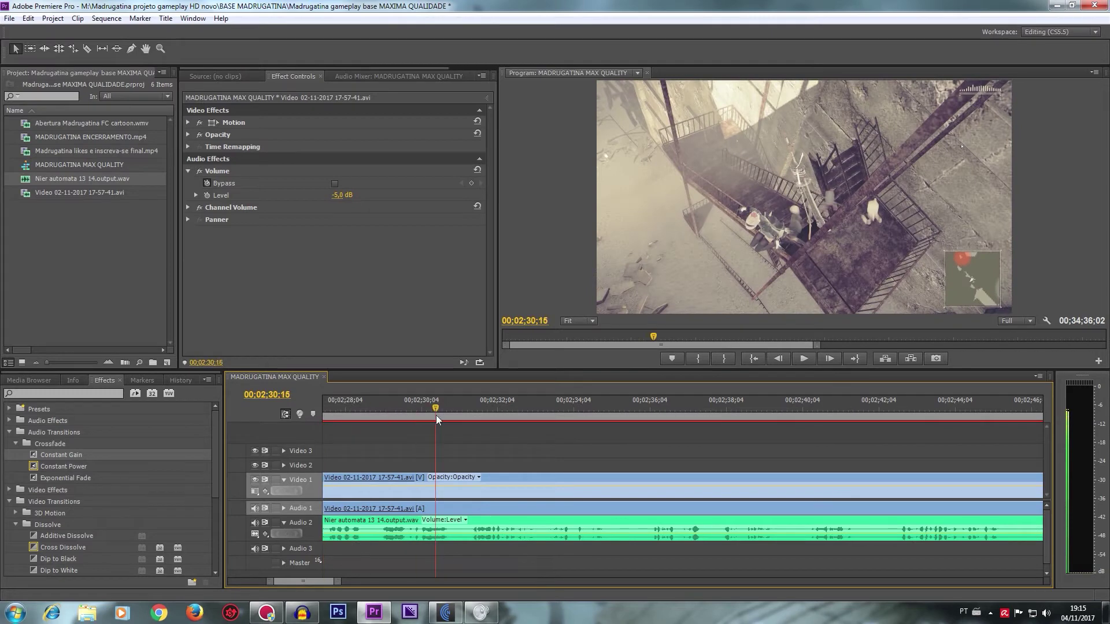
left_click_drag(417, 416, 366, 423)
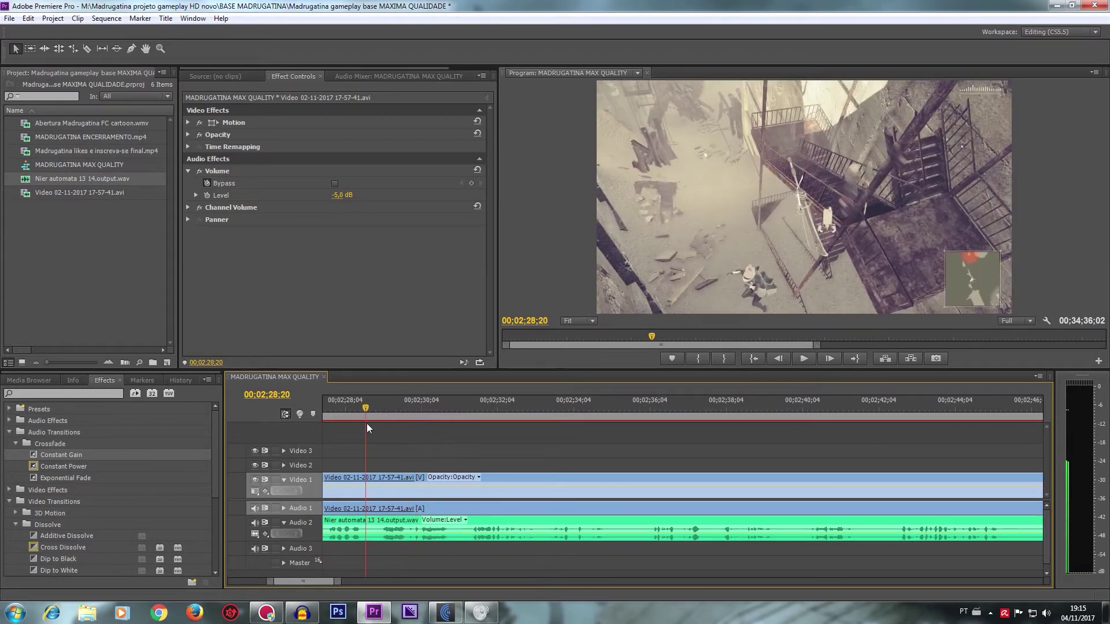
left_click(805, 358)
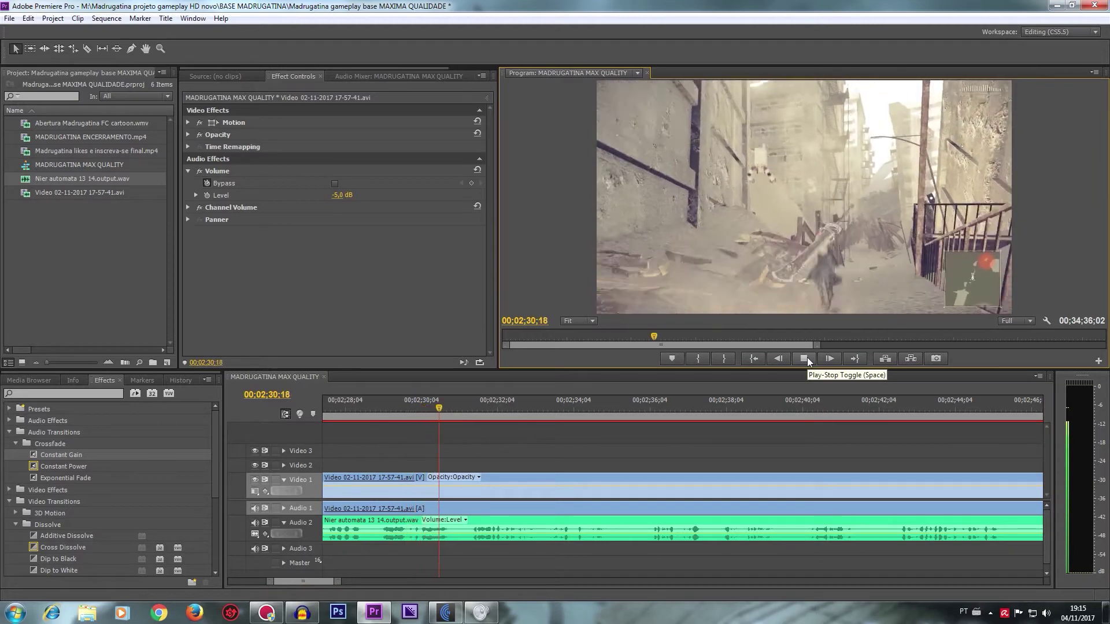
left_click(807, 361)
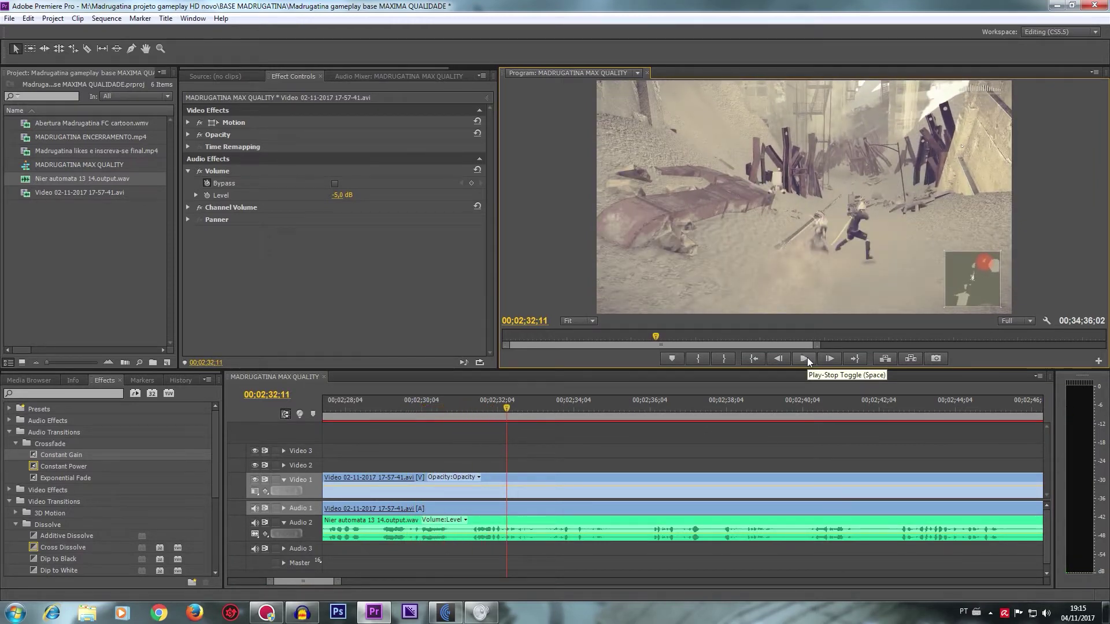
mouse_move(505, 407)
left_mouse_down()
mouse_move(289, 412)
mouse_move(349, 408)
left_mouse_up()
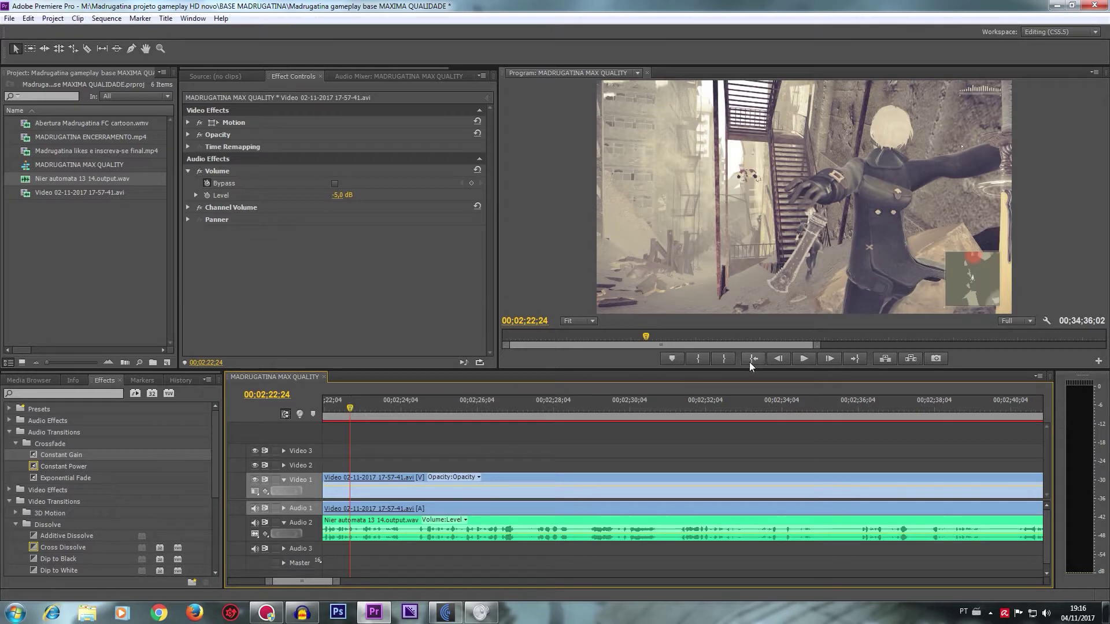
left_click(806, 363)
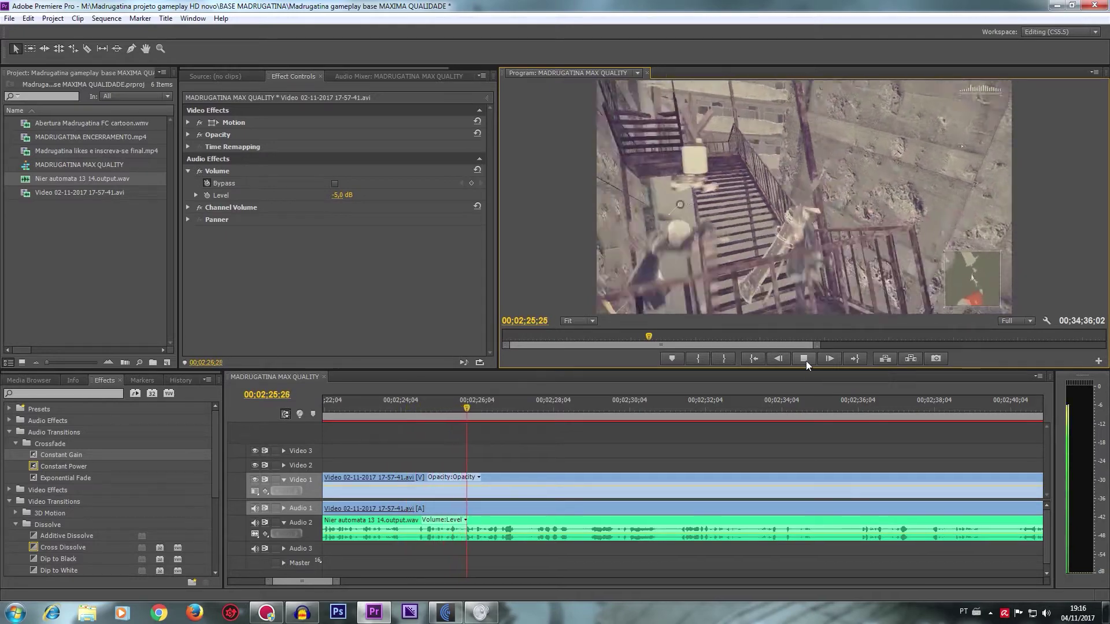
left_click(806, 363)
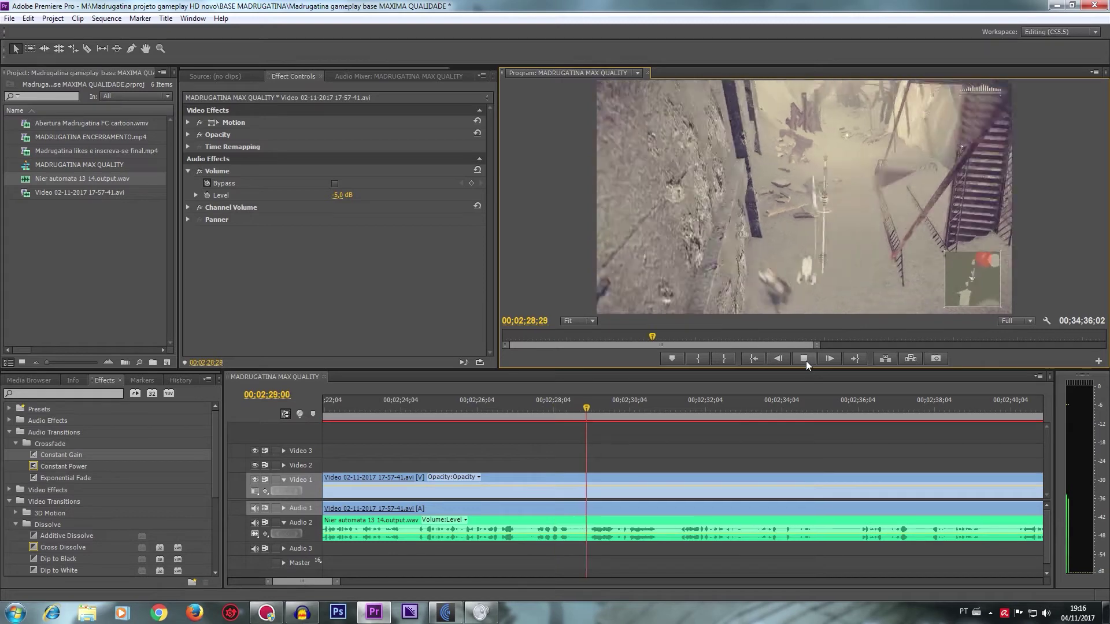
left_click(804, 360)
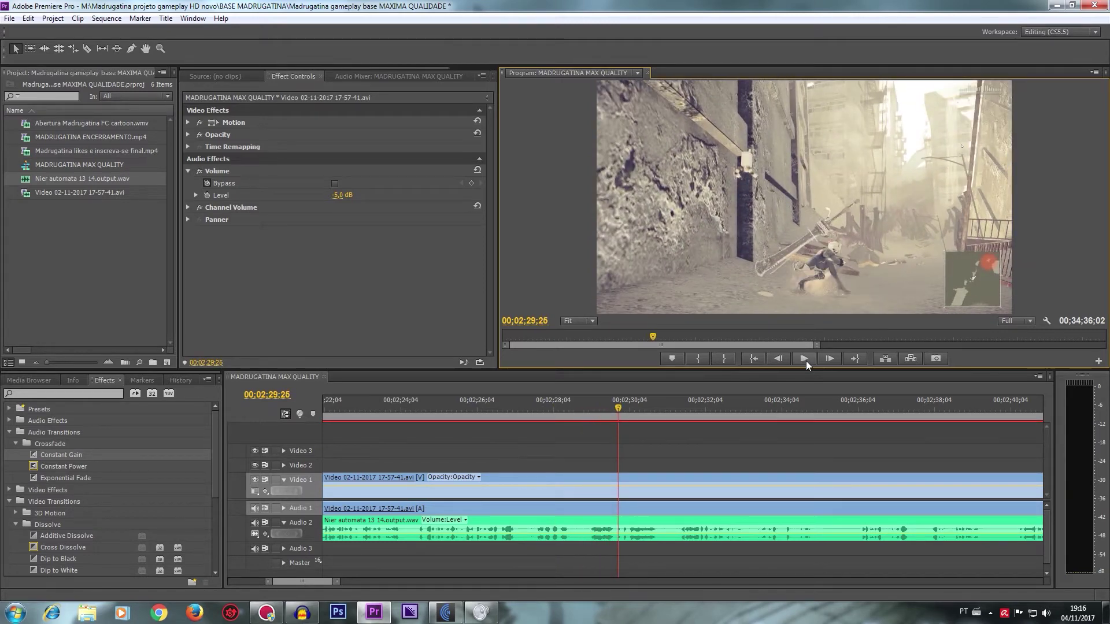
left_click(804, 359)
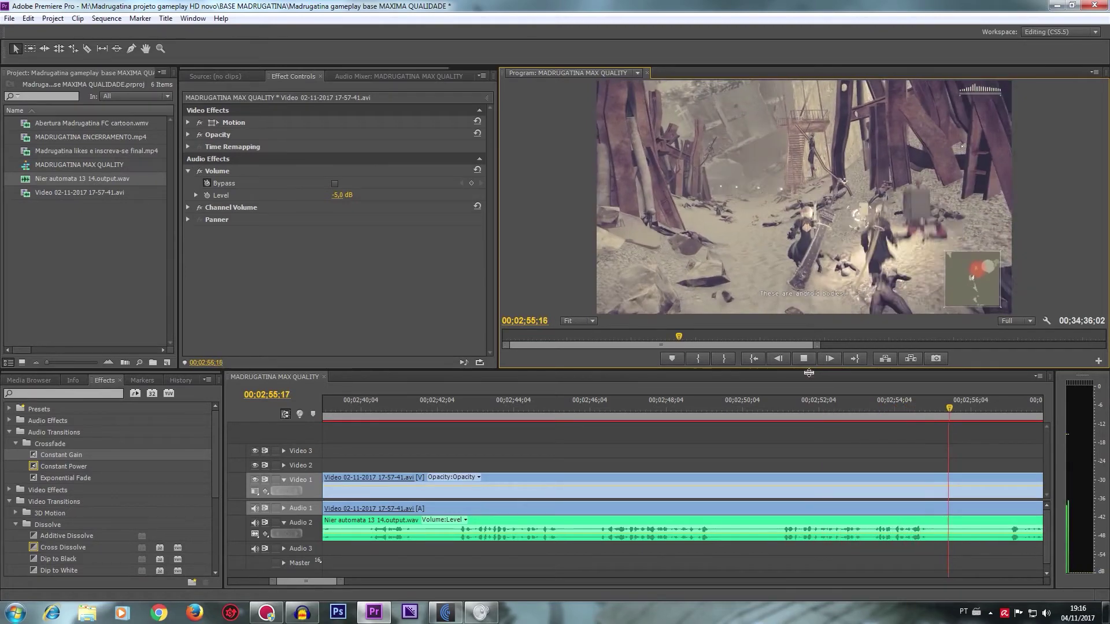
Step: Select the gameplay clip and enter -25 dB as its volume level
left_click(877, 412)
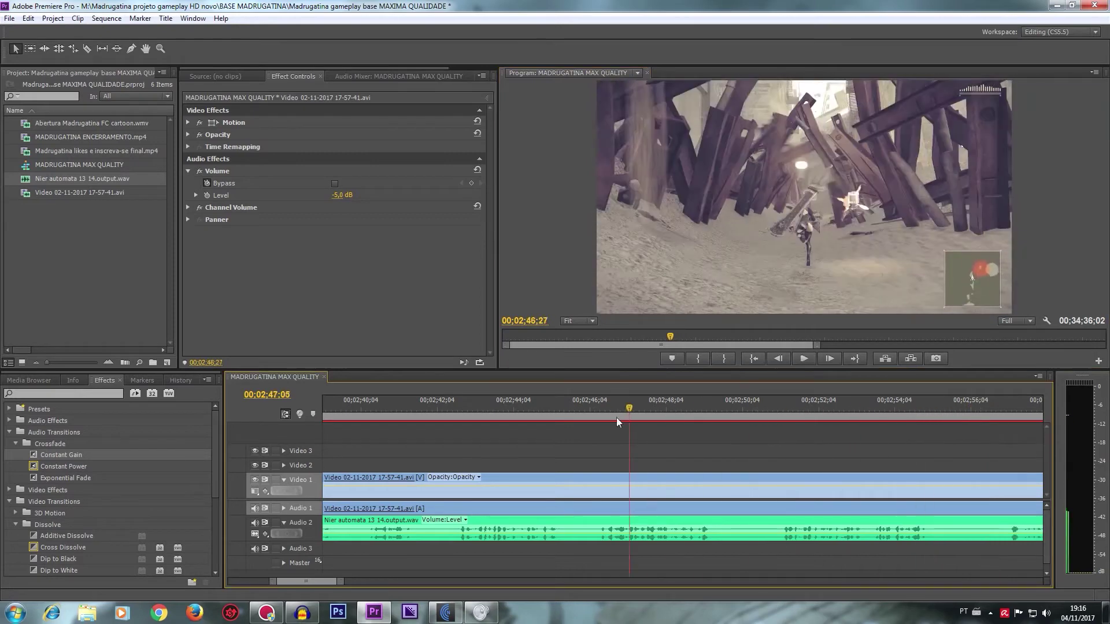
left_click(769, 483)
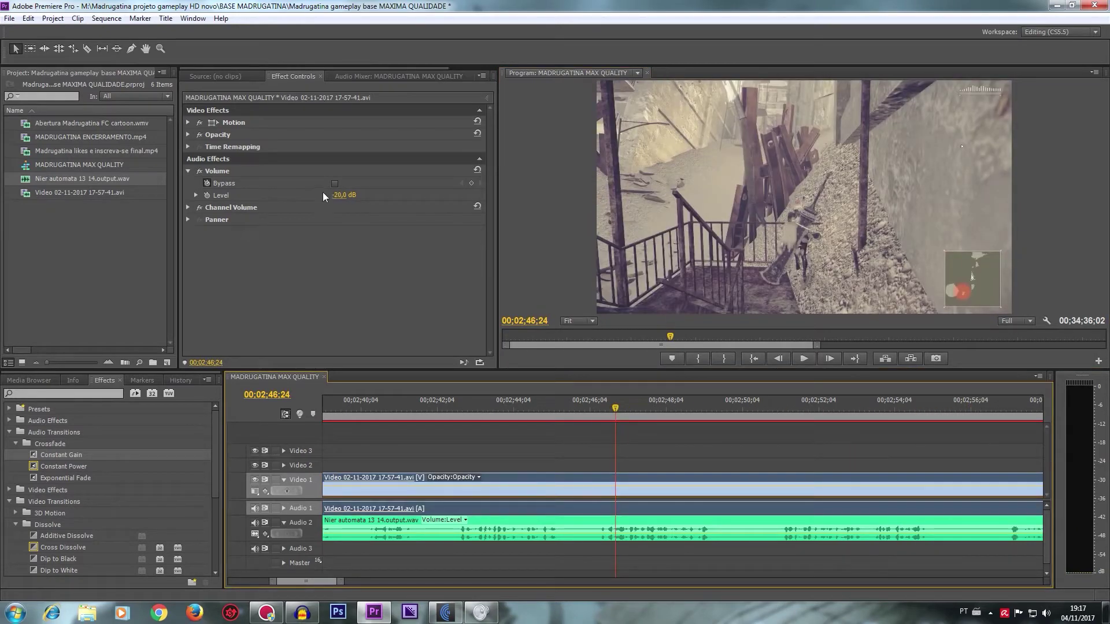
left_click(341, 195)
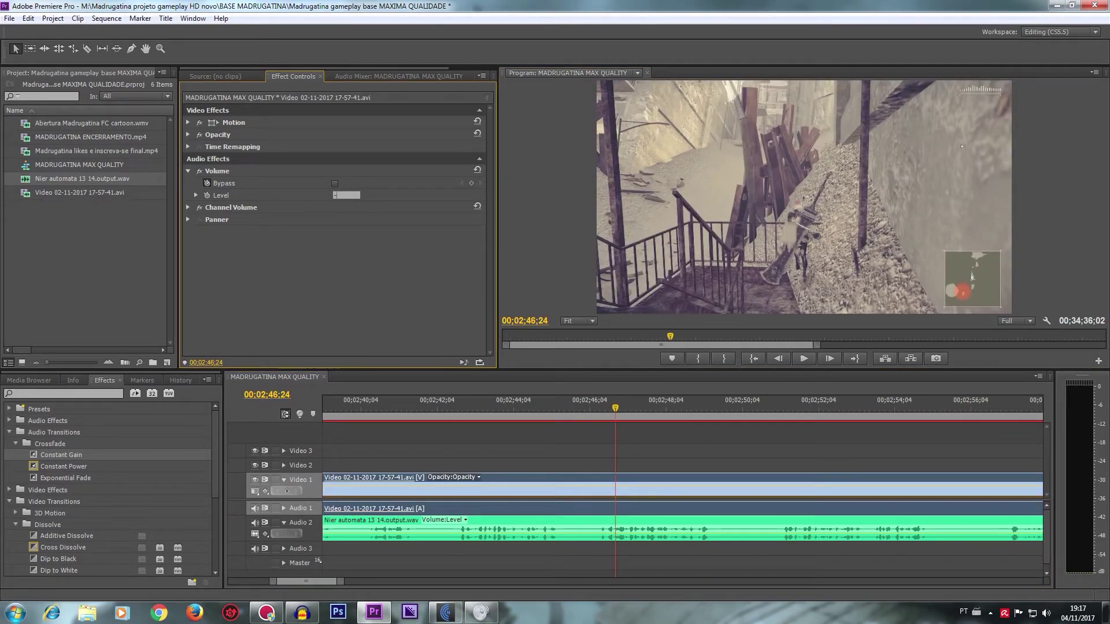
type("-25")
key("Return")
Step: Replay from 00;02;40;18 to hear the level, trying -20 dB briefly
left_click(379, 412)
left_click(811, 363)
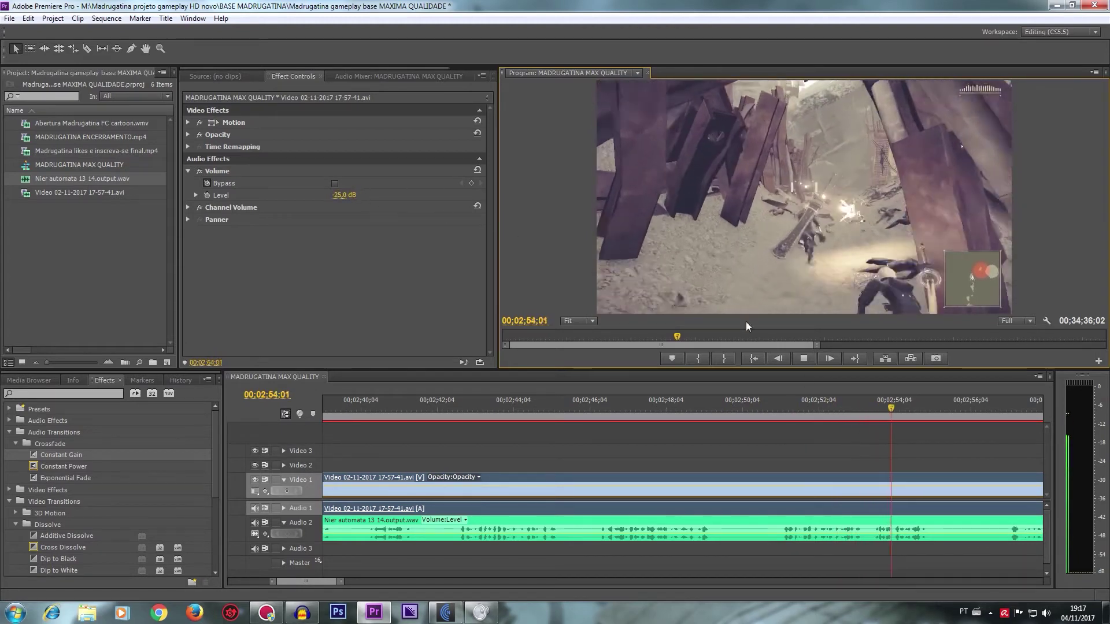
left_click(700, 411)
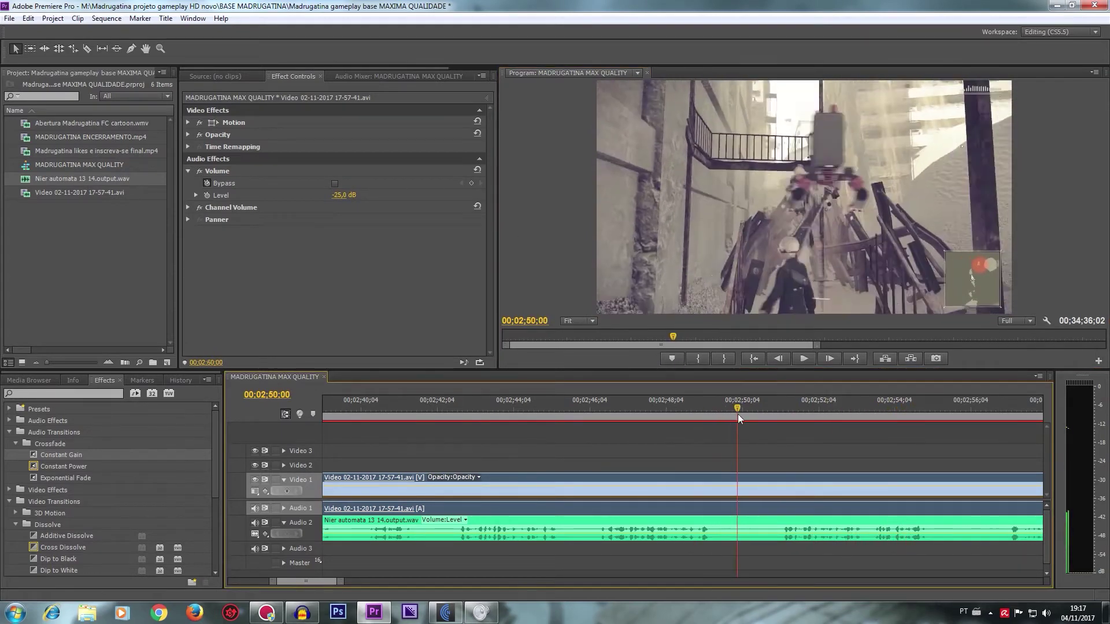
left_click_drag(701, 411, 754, 409)
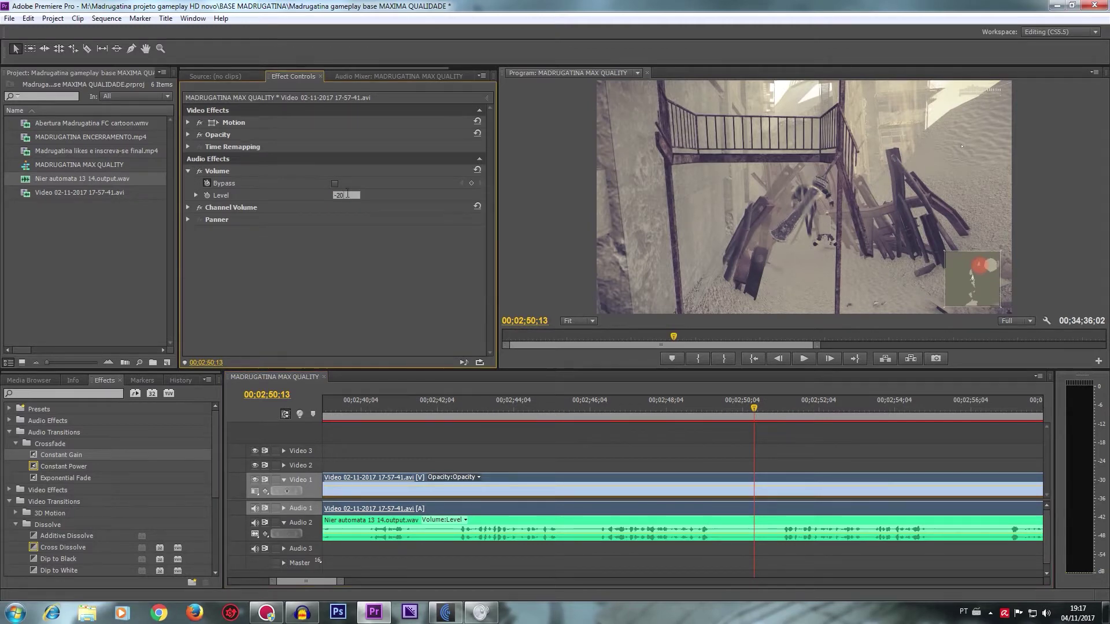
left_click(817, 364)
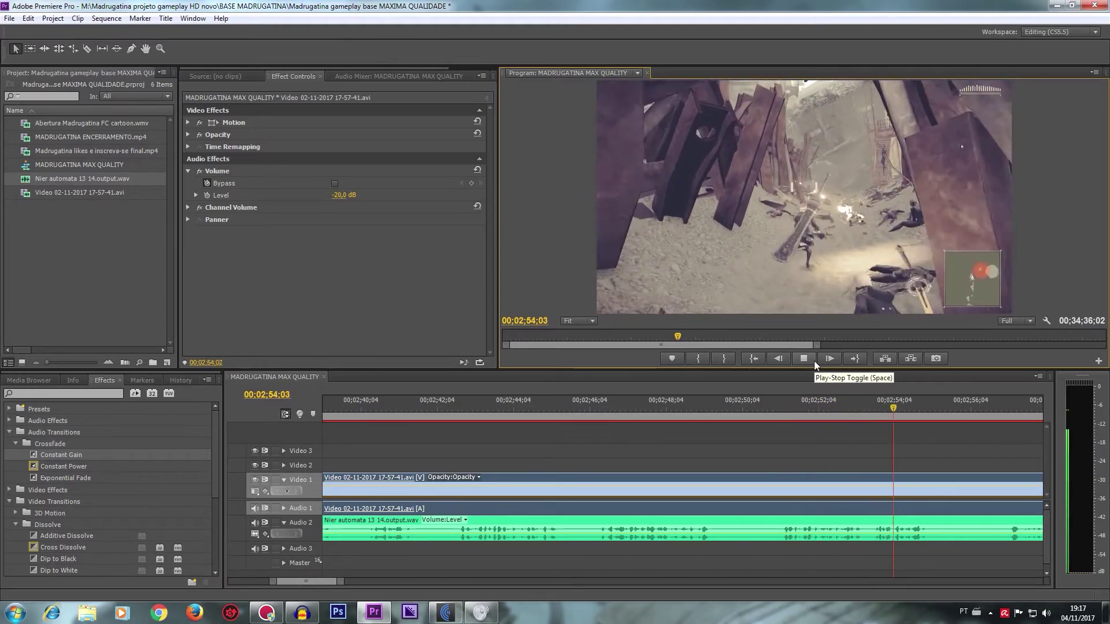
left_click(815, 363)
Step: Set the clip's volume level back to -25,0 dB
left_click(340, 196)
type("-25")
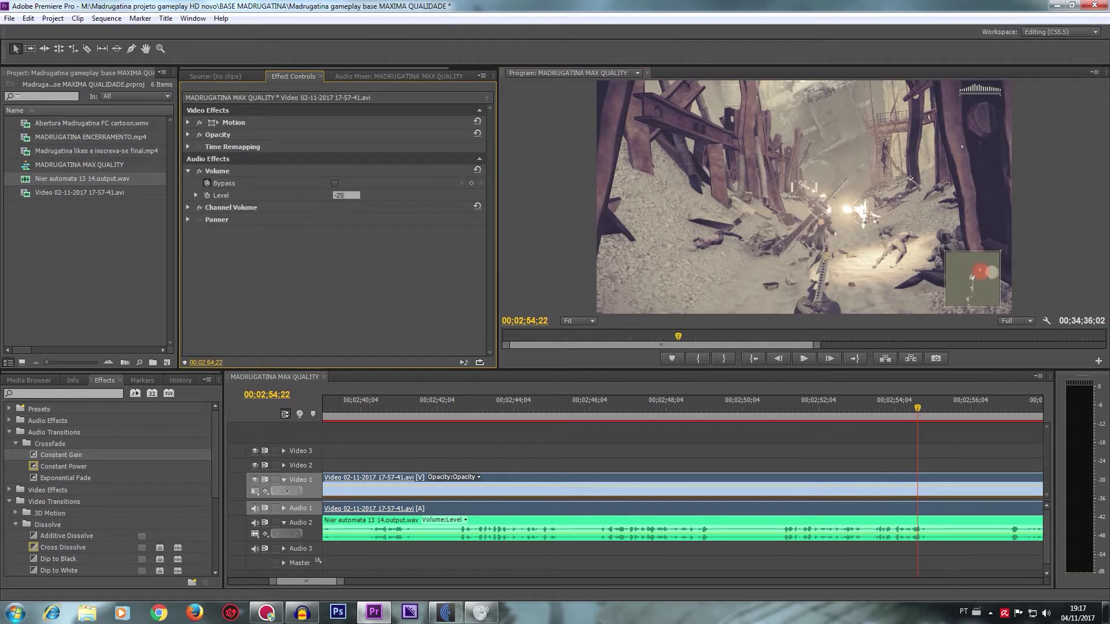
key("Return")
scroll(471, 405, "down", 3)
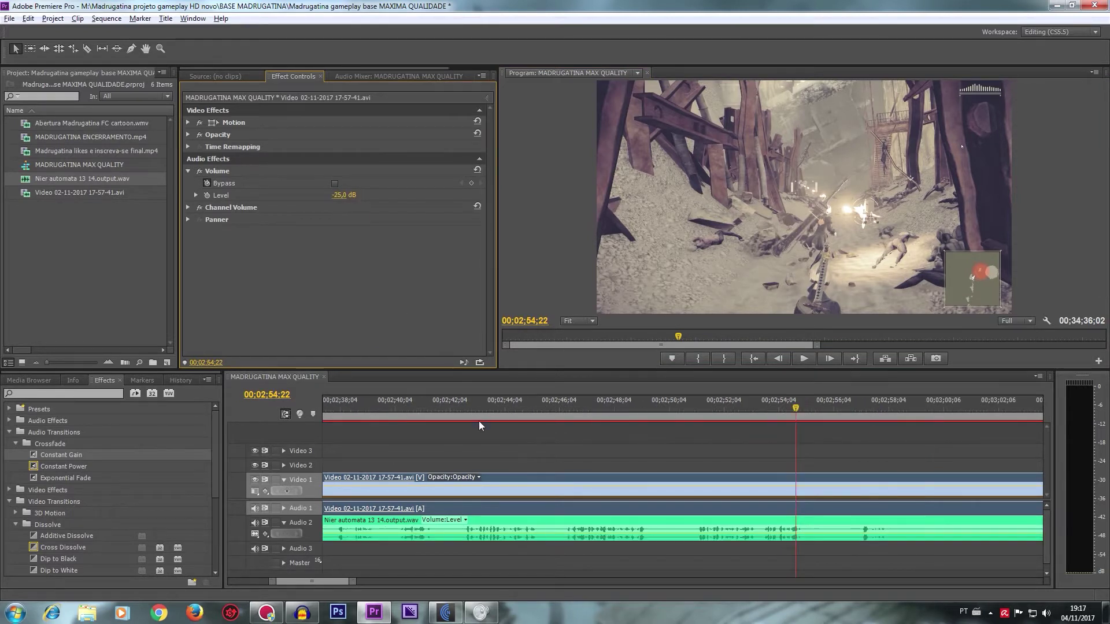
Step: Zoom out, set the first Video 02-11 clip's volume to -25 dB, and play it back
left_click_drag(332, 582, 326, 583)
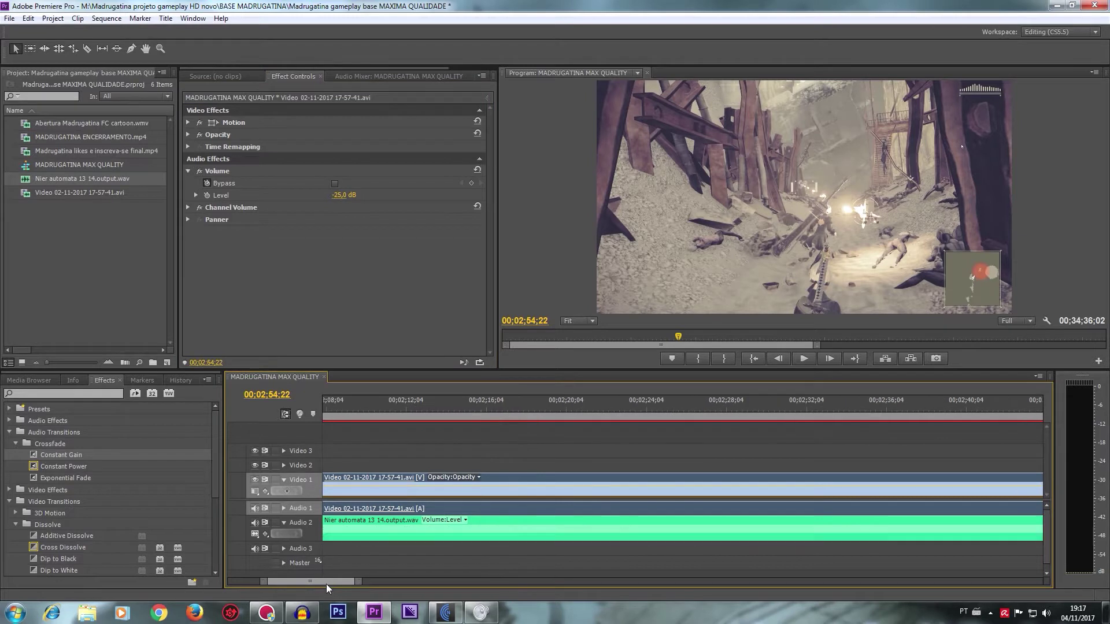
scroll(424, 519, "down", 5)
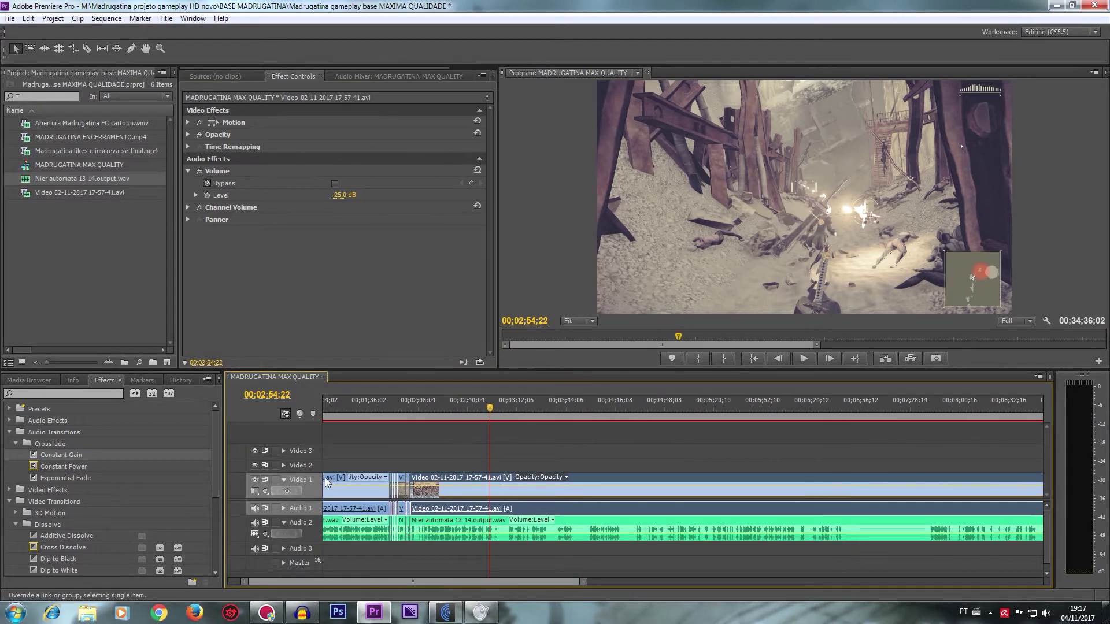
left_click(327, 482)
left_click(345, 195)
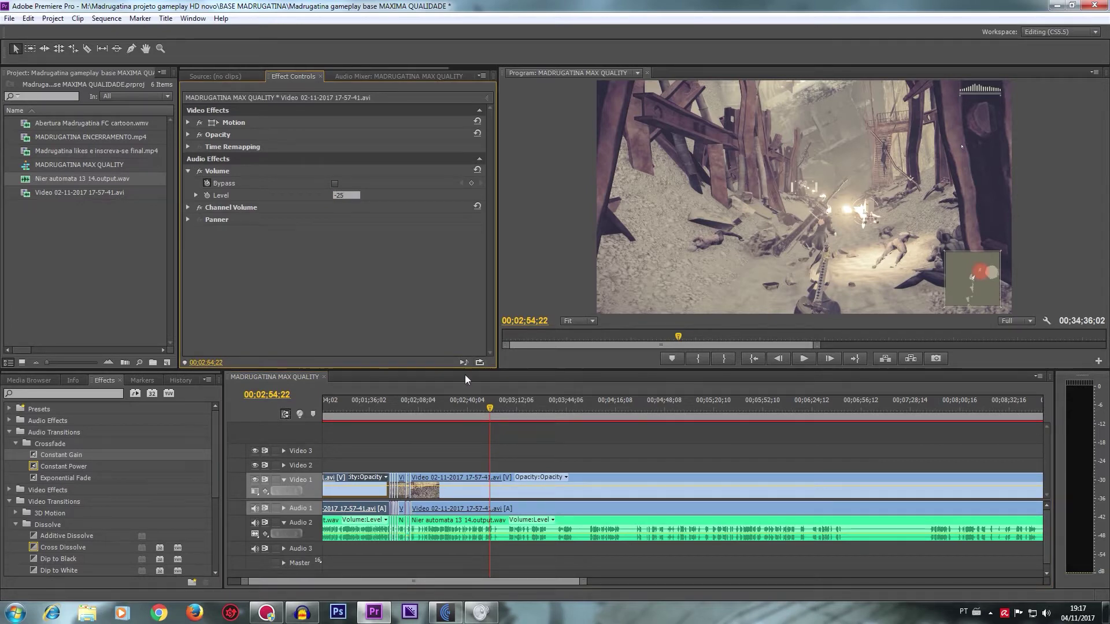
key("Return")
scroll(422, 438, "down", 3)
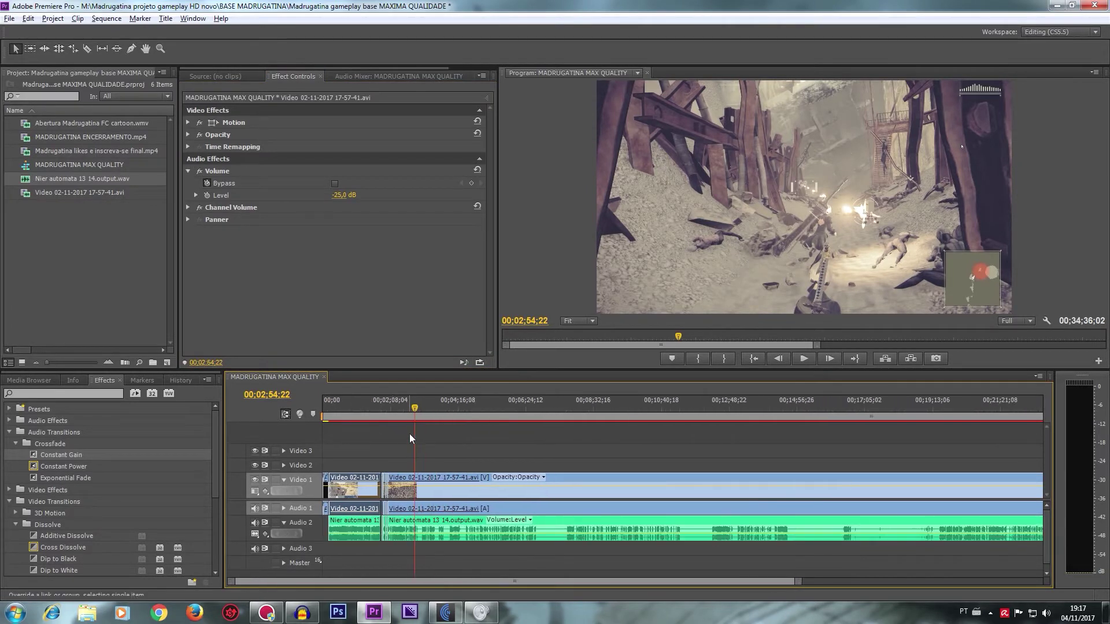
left_click(812, 364)
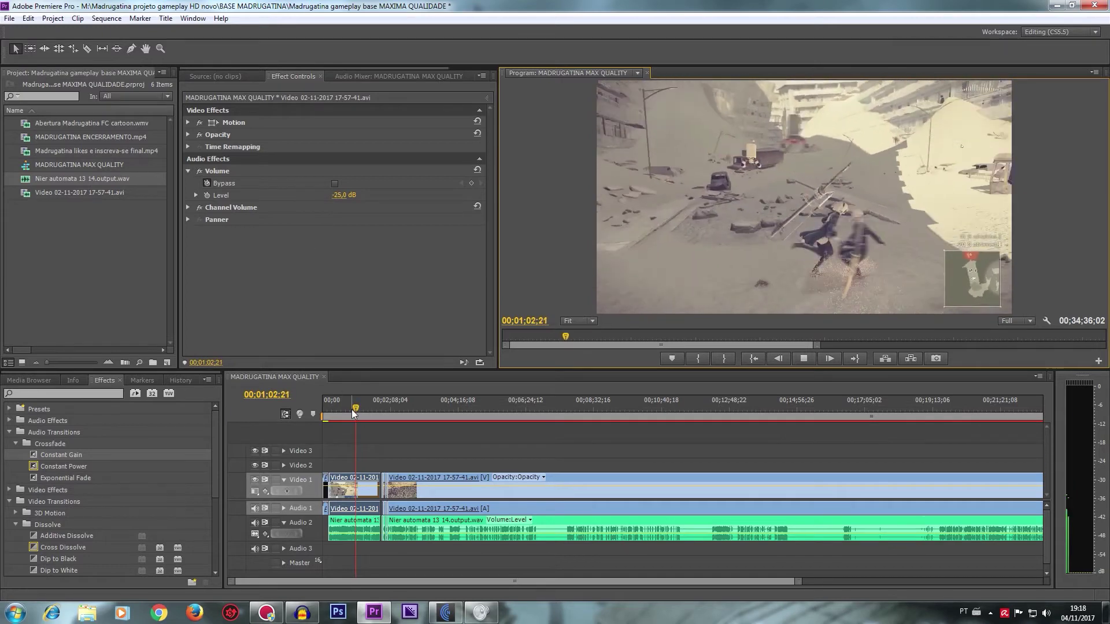
Step: Play from 00;00;41;15 with the music track muted
left_click_drag(352, 409, 344, 415)
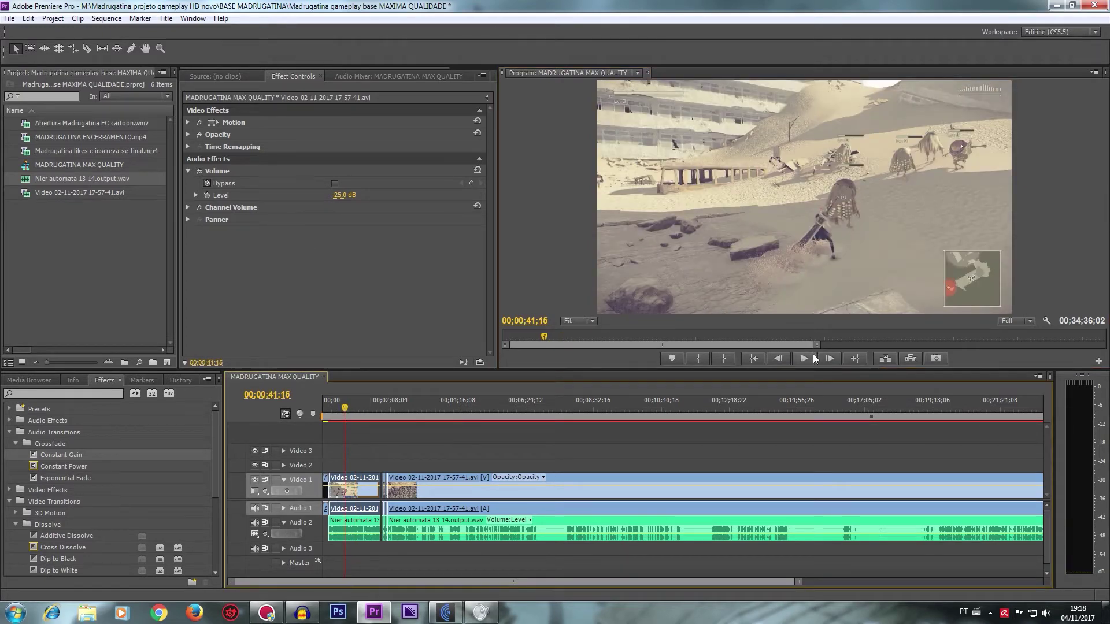
left_click(812, 358)
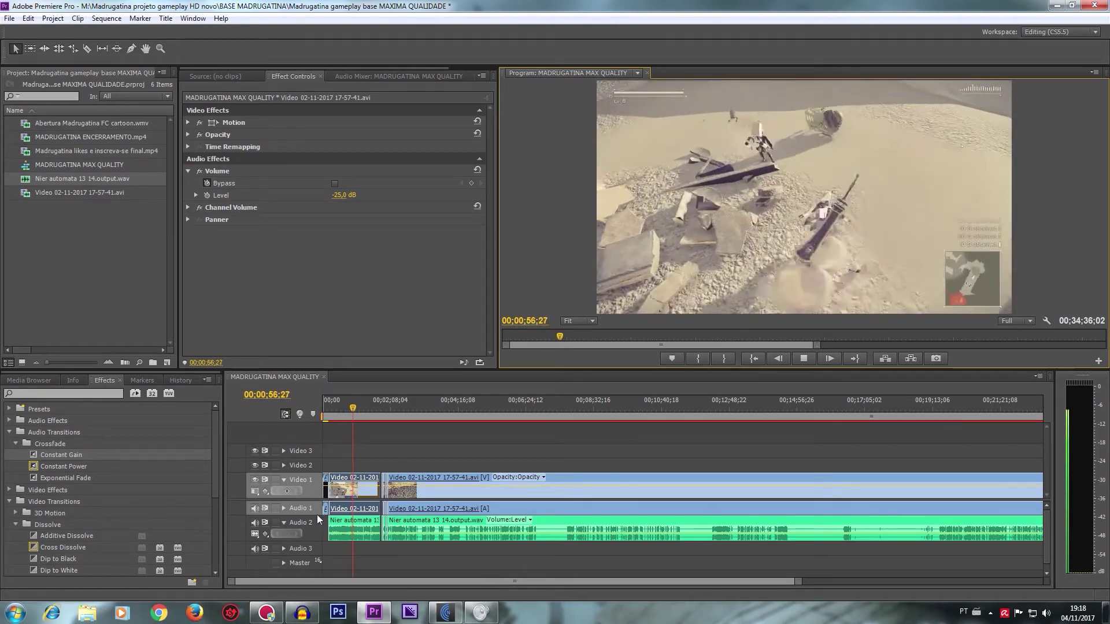
left_click(254, 523)
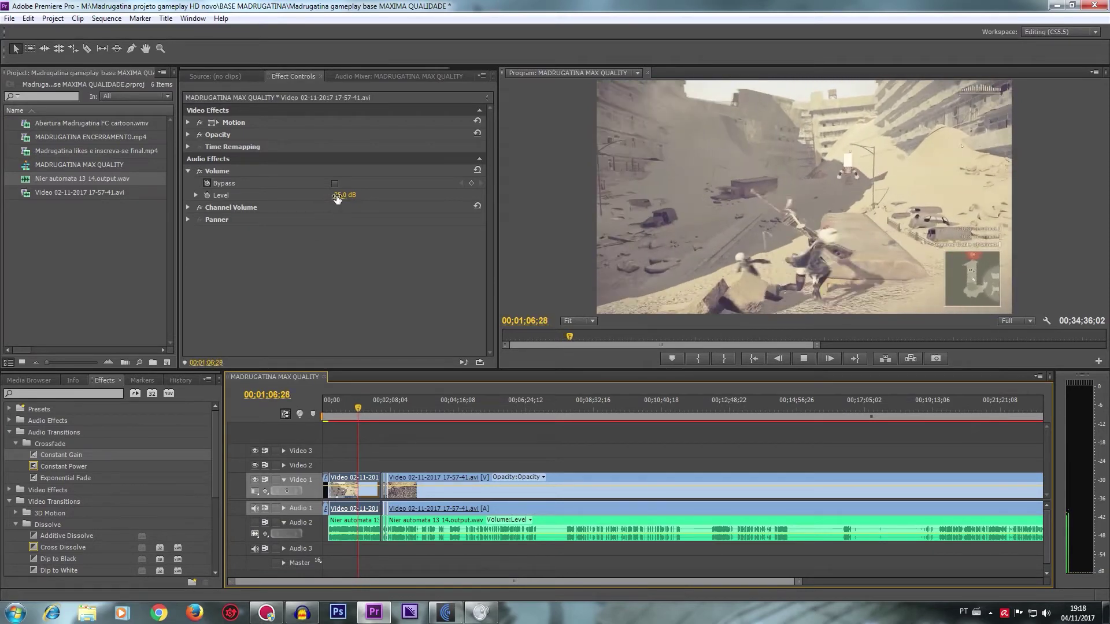
Step: Set the clip's volume level to -20 dB and unmute the music track
left_click(344, 195)
type("-20")
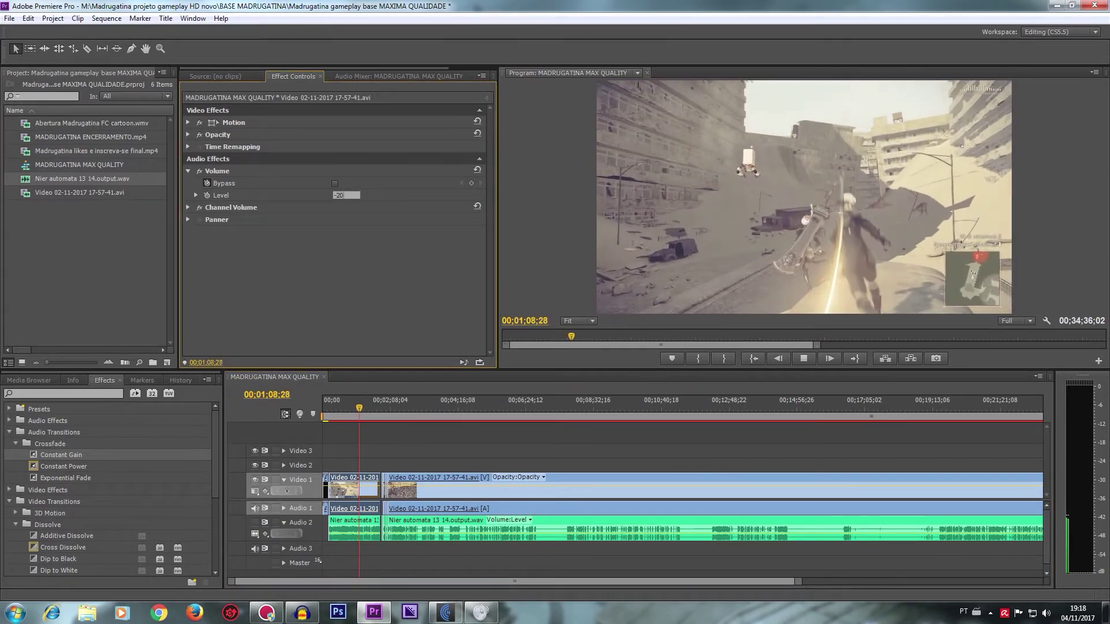
left_click(405, 268)
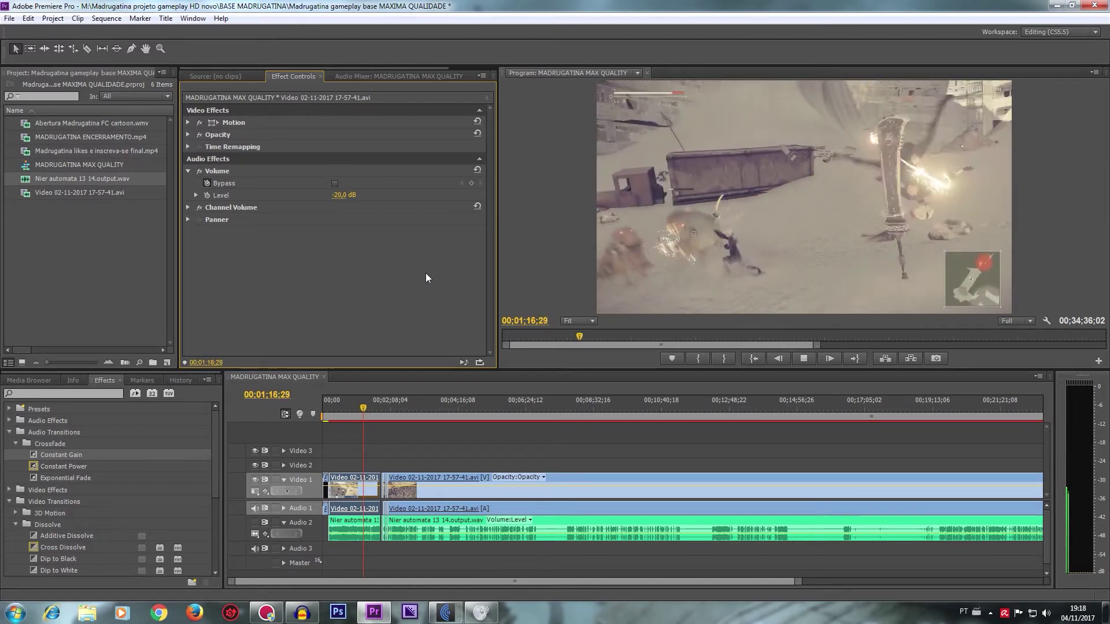
left_click(253, 523)
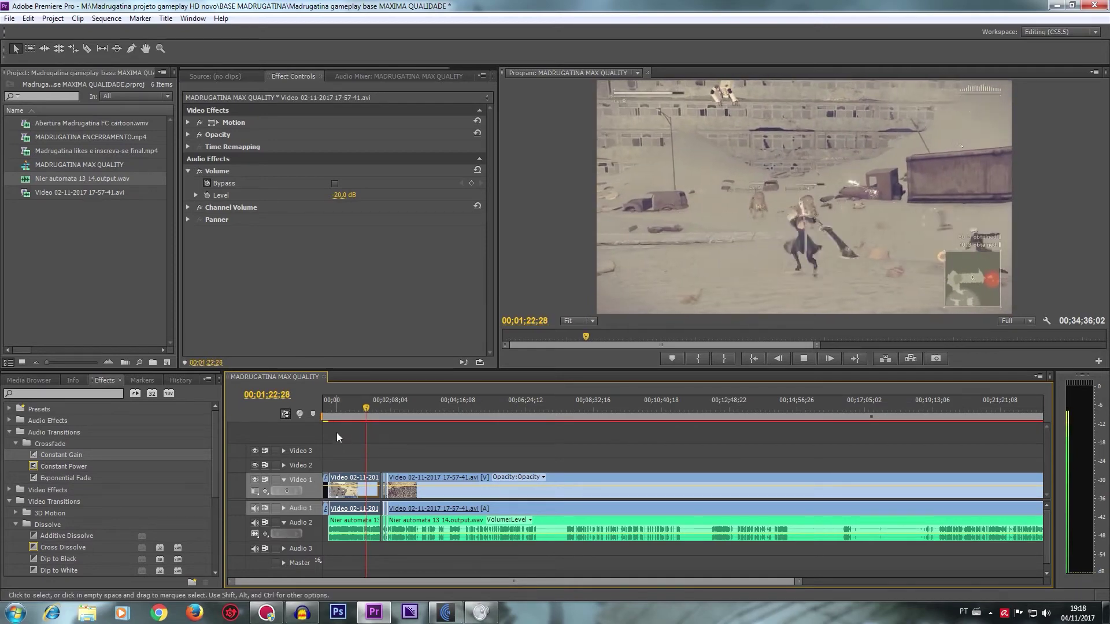
Step: Replay from 00;00;58;29 and 00;00;41;15, then edit the volume level again
left_click(354, 415)
left_click(803, 359)
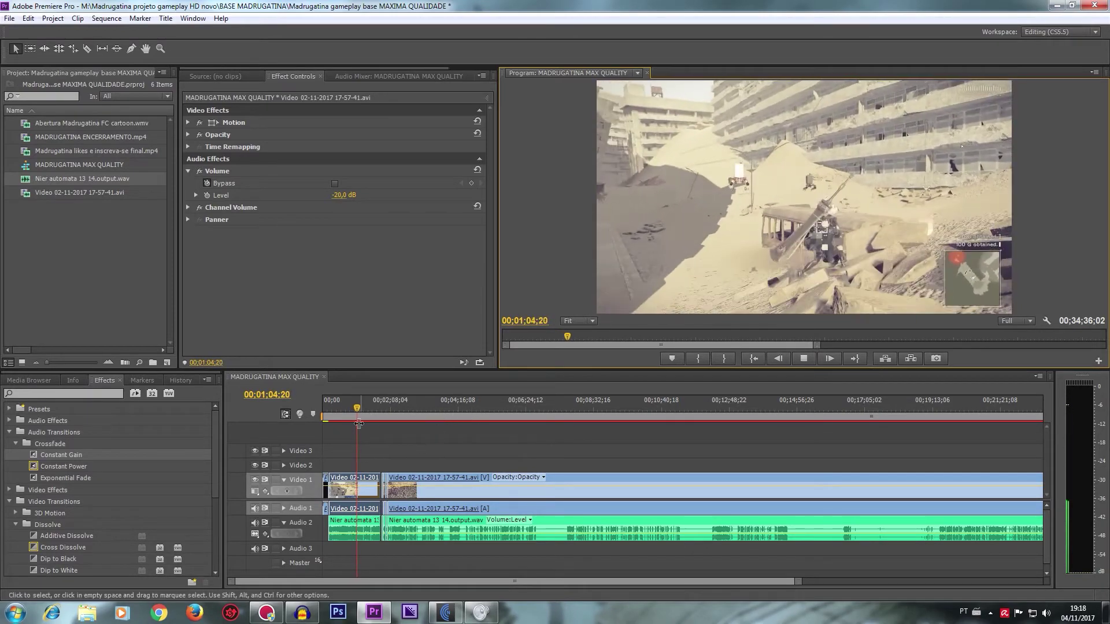
left_click(345, 416)
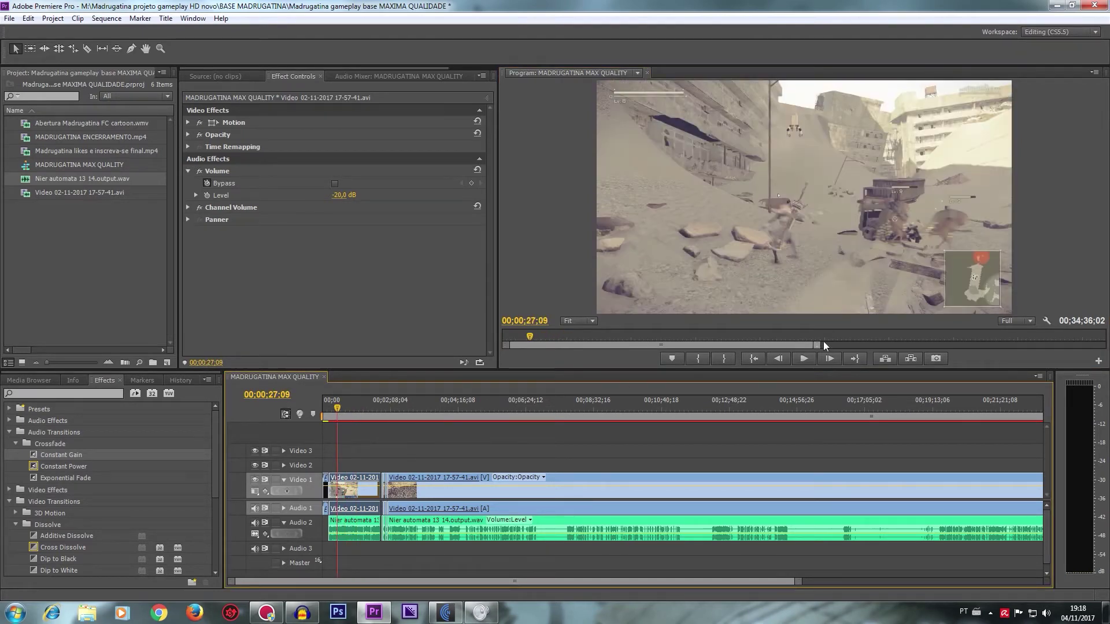
left_click(803, 359)
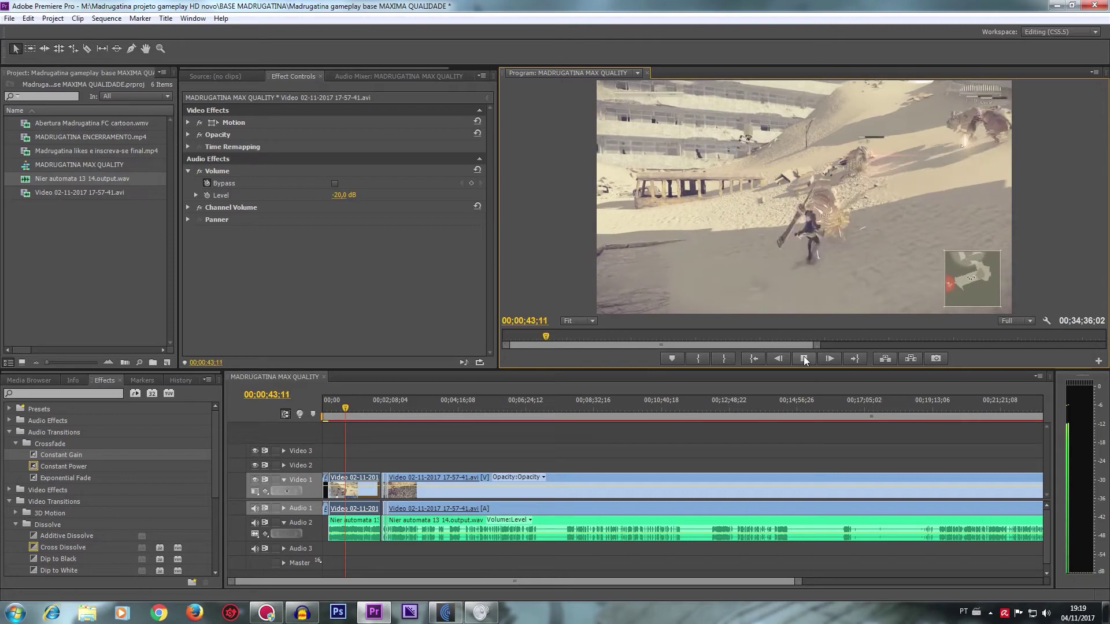
left_click(335, 194)
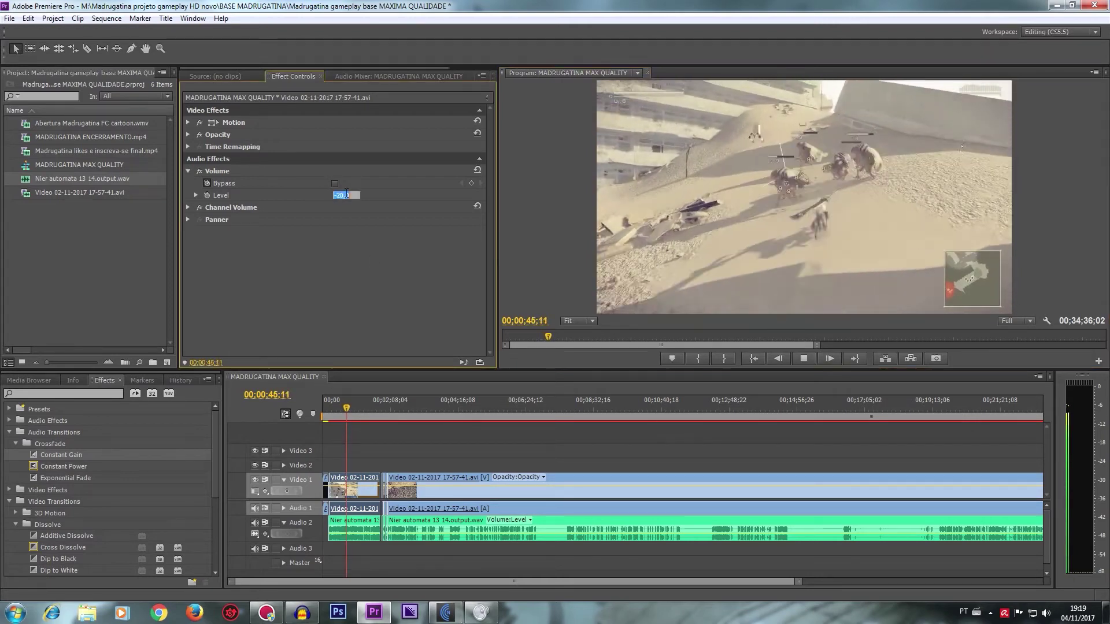
Step: Try -25 dB on the clip's volume, then settle on -20 dB
type("-25")
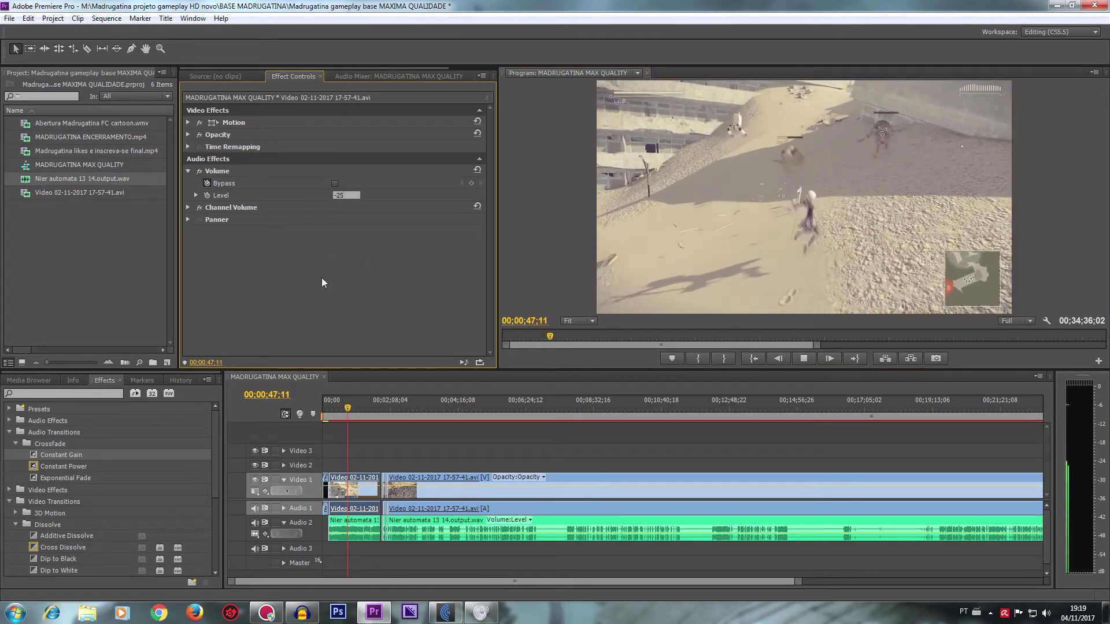
key("Return")
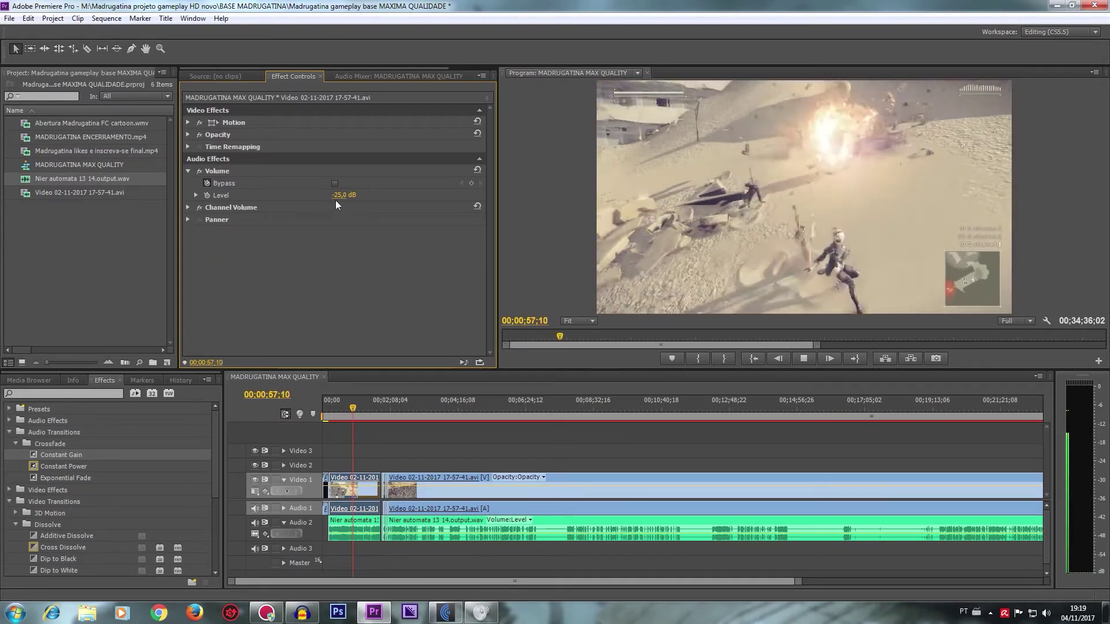
left_click(345, 194)
type("-20")
key("Return")
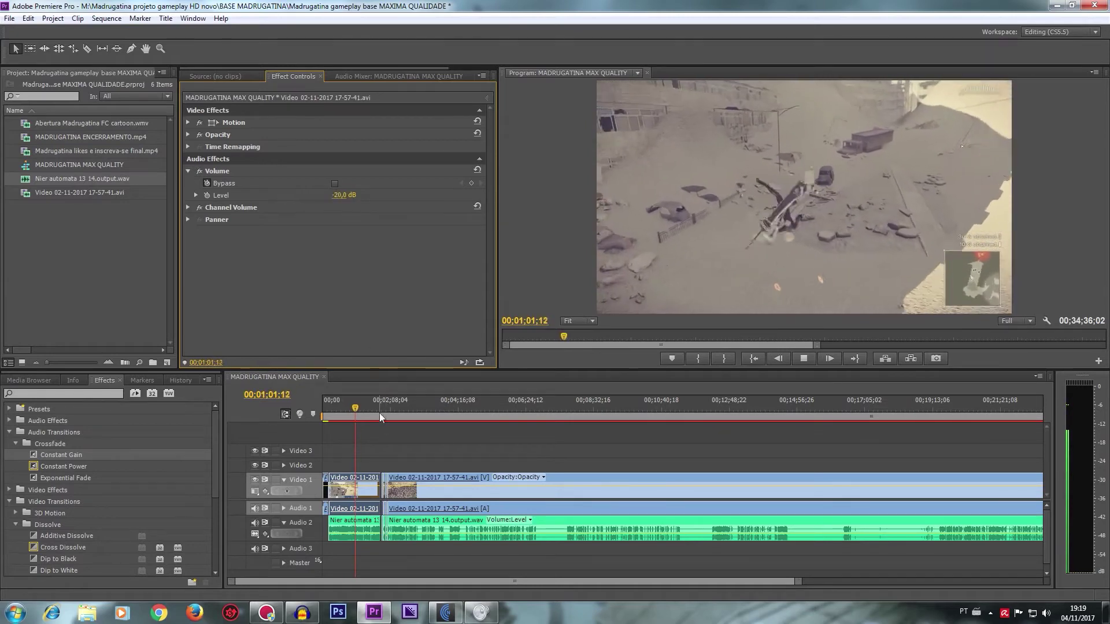
Step: Play from 00;00;55;20, then from about 00;03;38;16, zooming the timeline
left_click(352, 408)
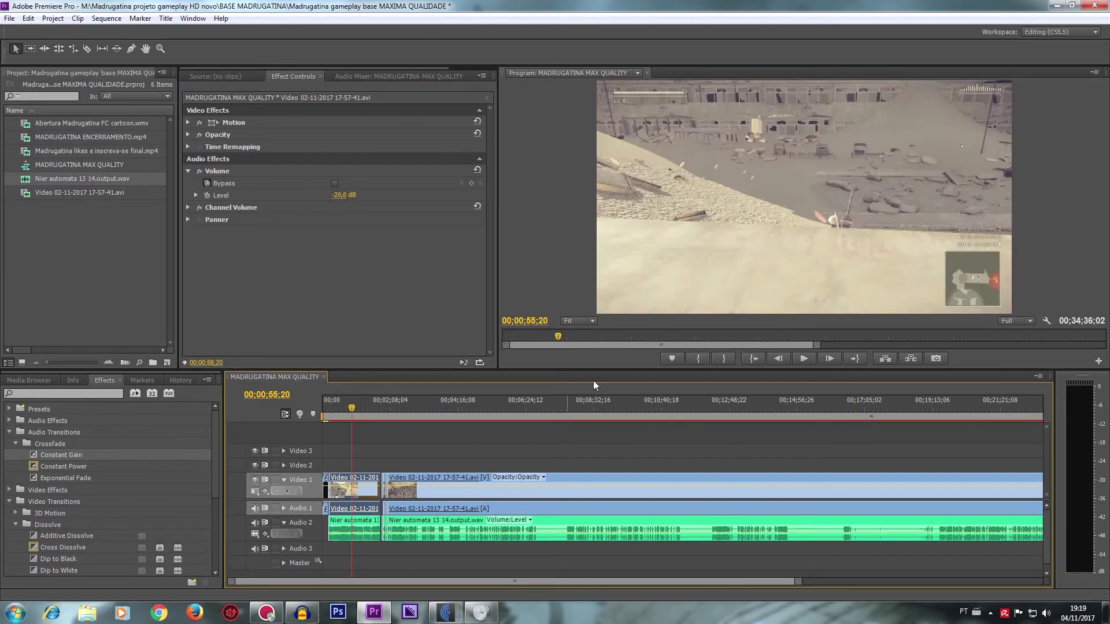
left_click(801, 354)
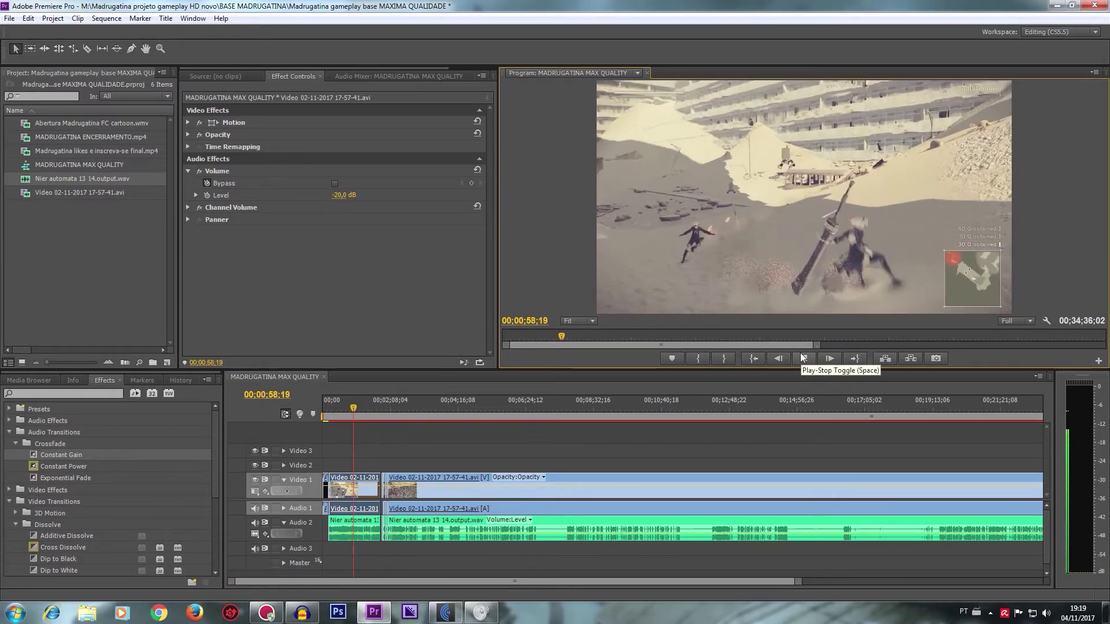
left_click(580, 408)
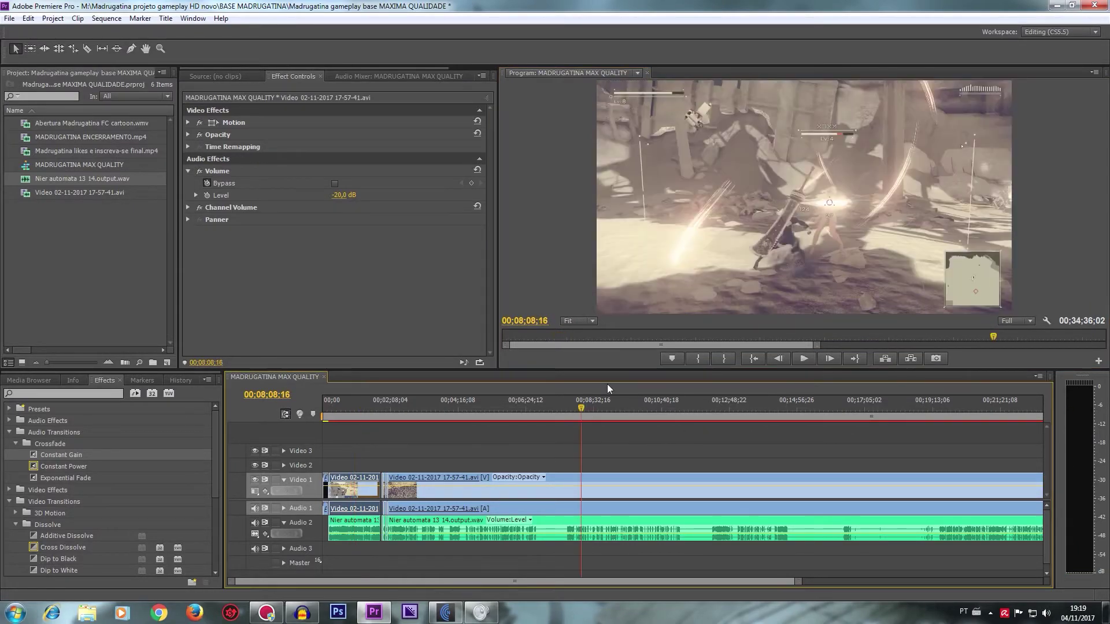
left_click(522, 408)
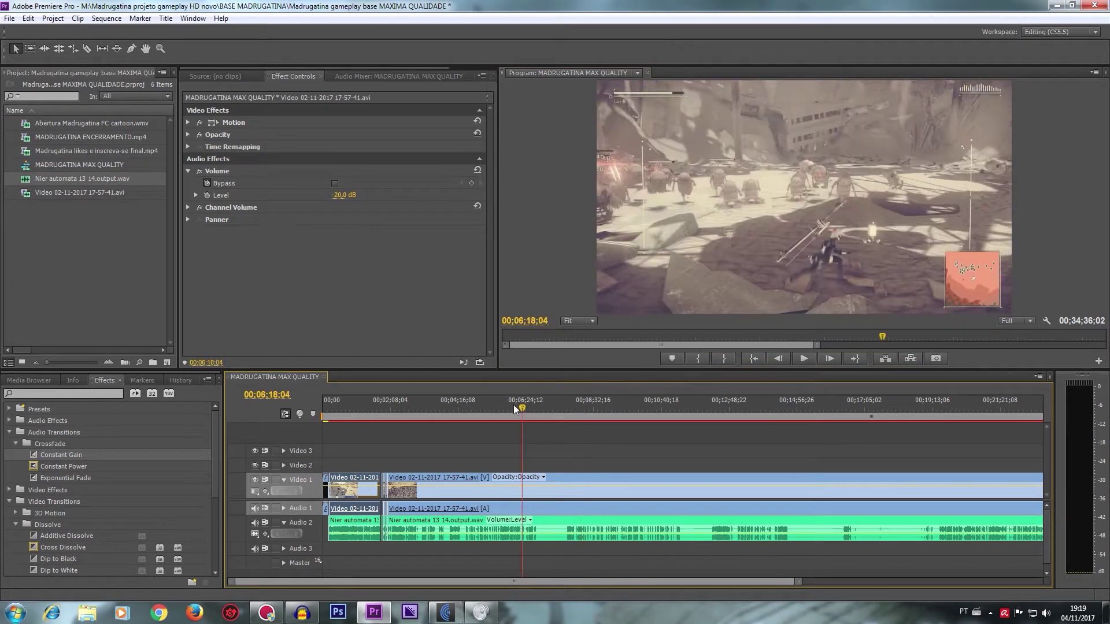
left_click(438, 408)
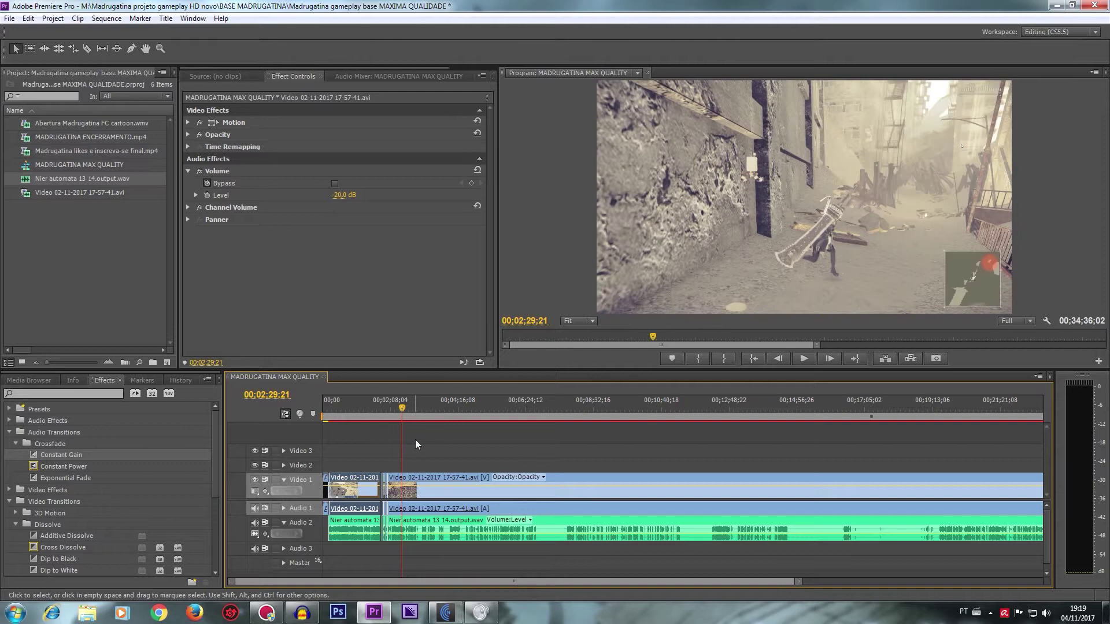
left_click(806, 360)
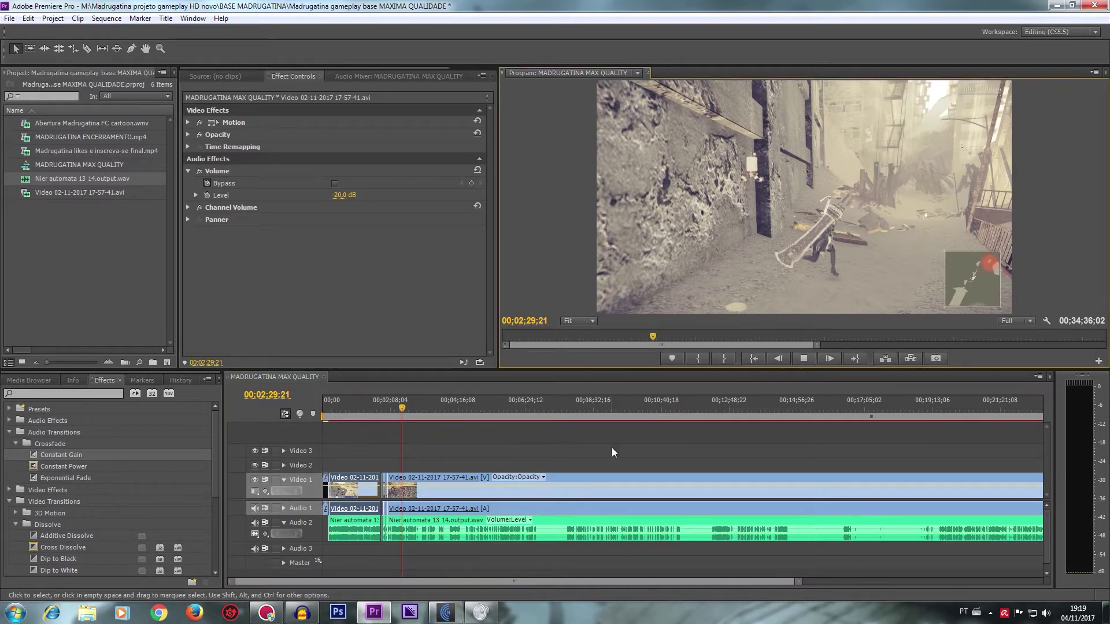
scroll(397, 494, "up", 3, "alt")
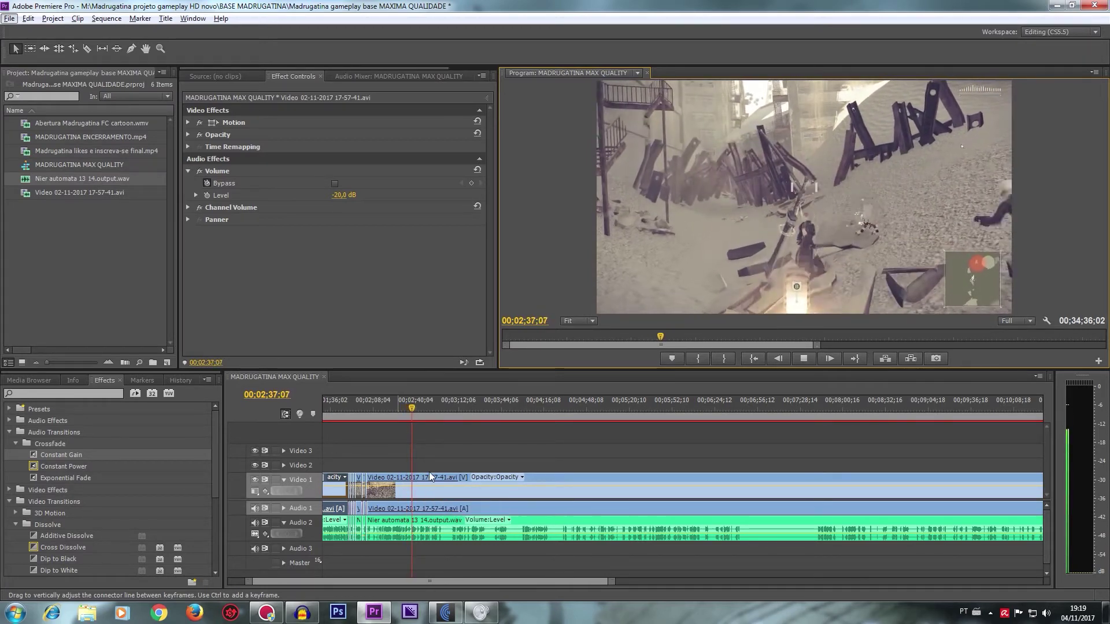
Step: Select the gameplay clip and set its volume level to -20 dB
left_click(448, 475)
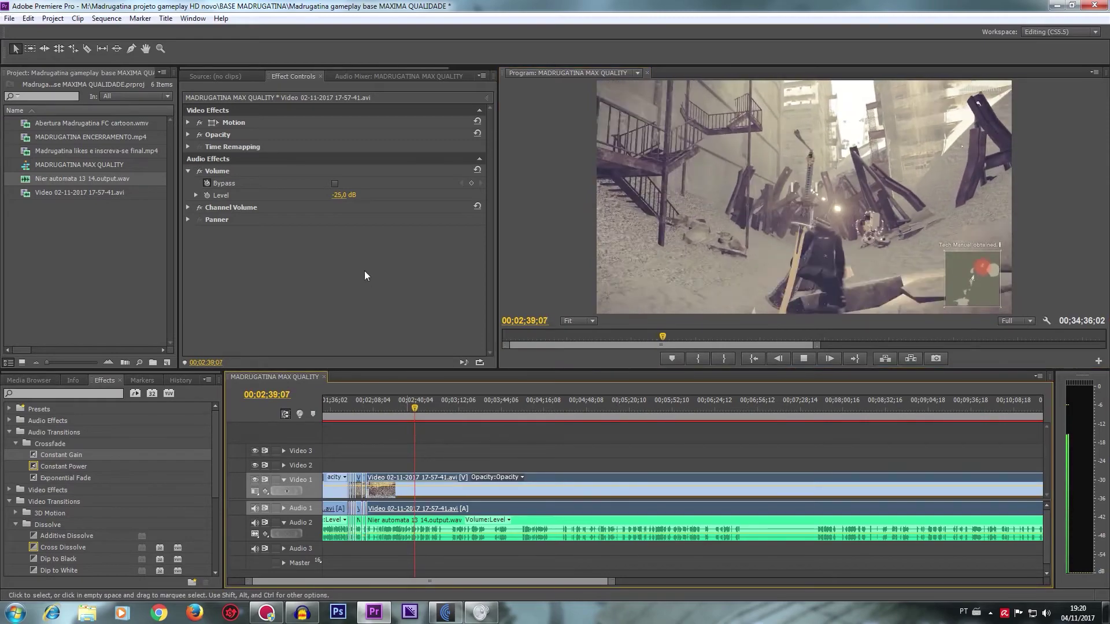
left_click(343, 195)
type("-")
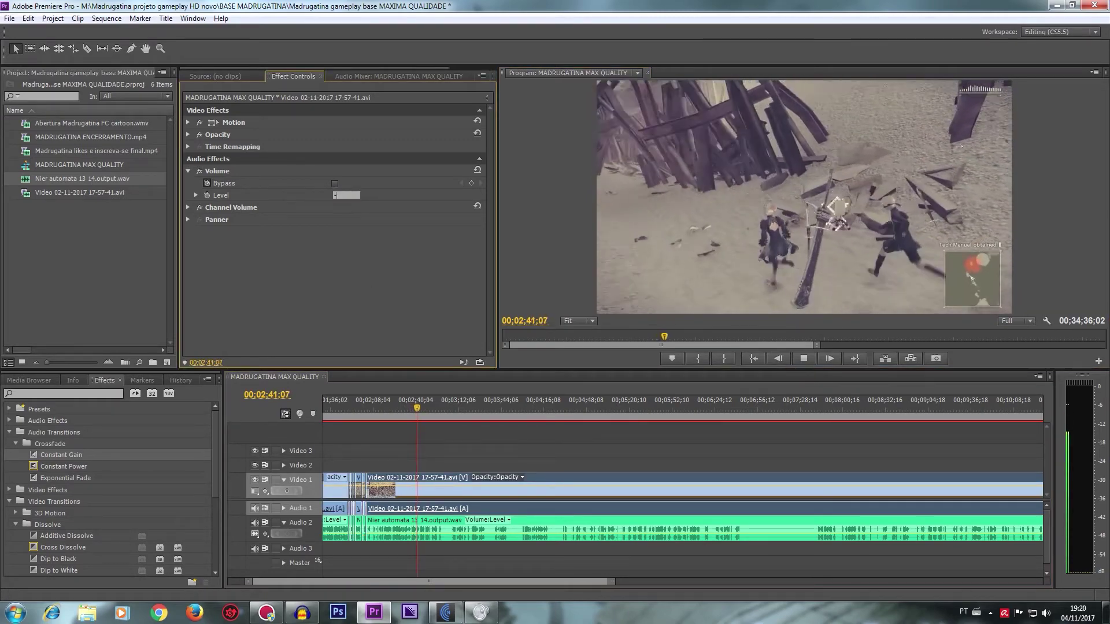
type("20")
key("Return")
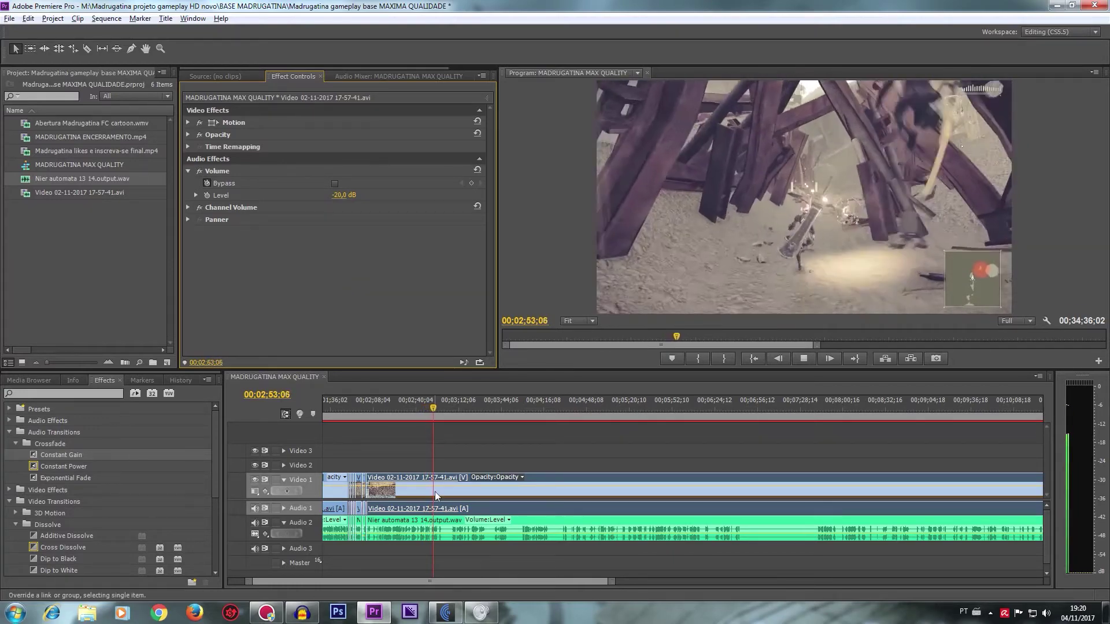
Step: Stop playback, return to 02;54;21 and razor-cut video and both audio tracks there
scroll(425, 498, "up", 1)
scroll(425, 498, "up", 1)
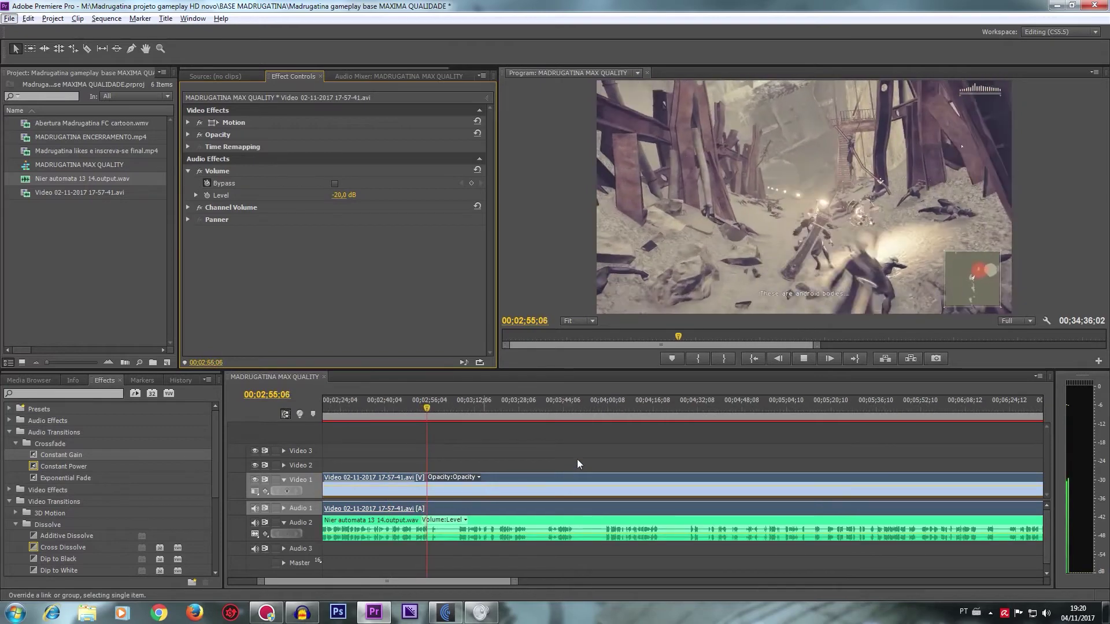
left_click(802, 358)
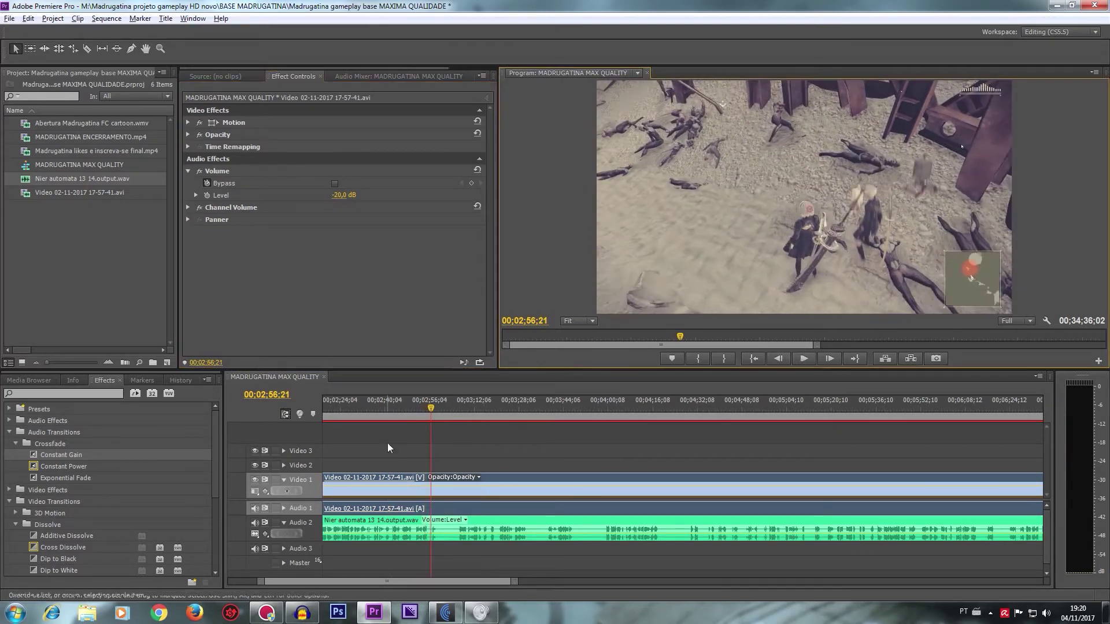
scroll(405, 463, "up", 1)
scroll(417, 478, "up", 1)
left_click_drag(482, 403, 446, 418)
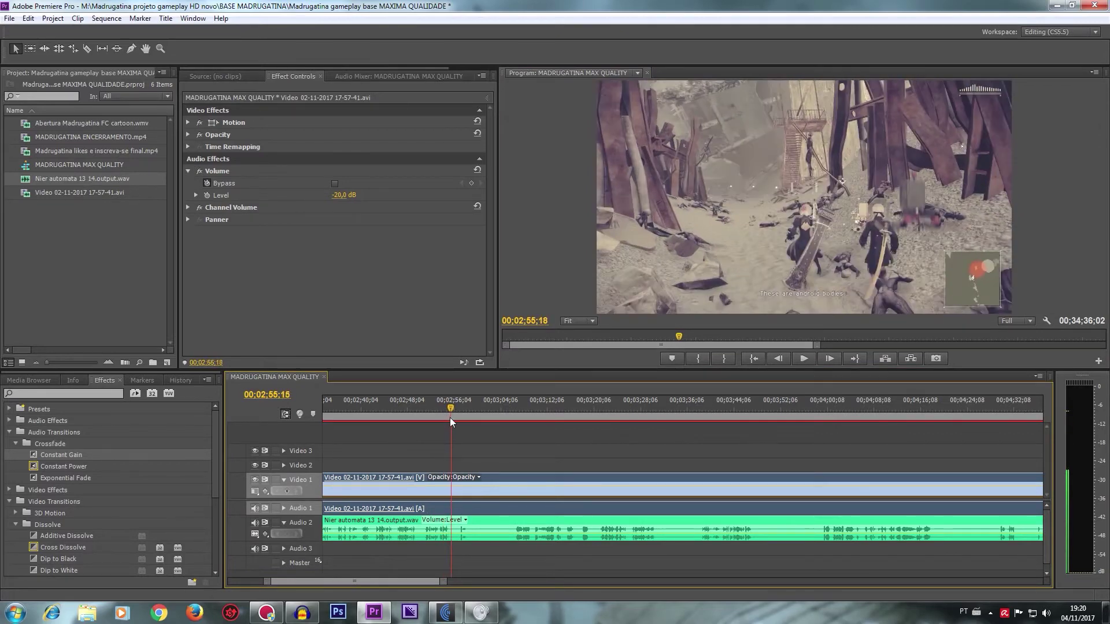
scroll(437, 463, "up", 1)
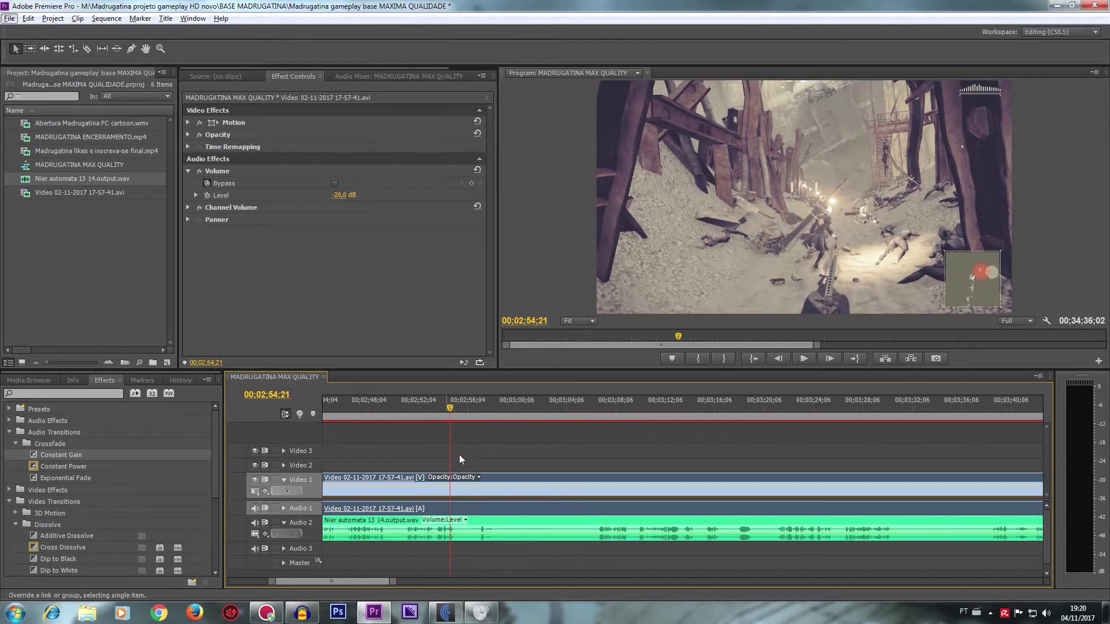
left_click(478, 445)
key("c")
left_click(450, 490)
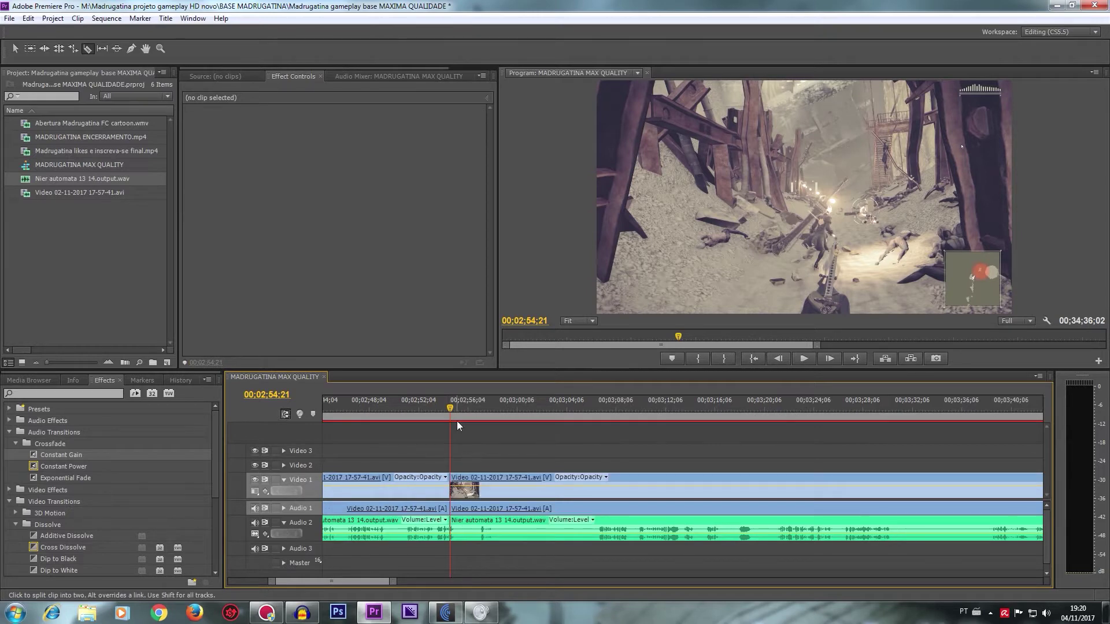
Step: Razor-cut all tracks at 03;06;20 to end the short jump section
left_click(457, 418)
left_click_drag(457, 417, 598, 428)
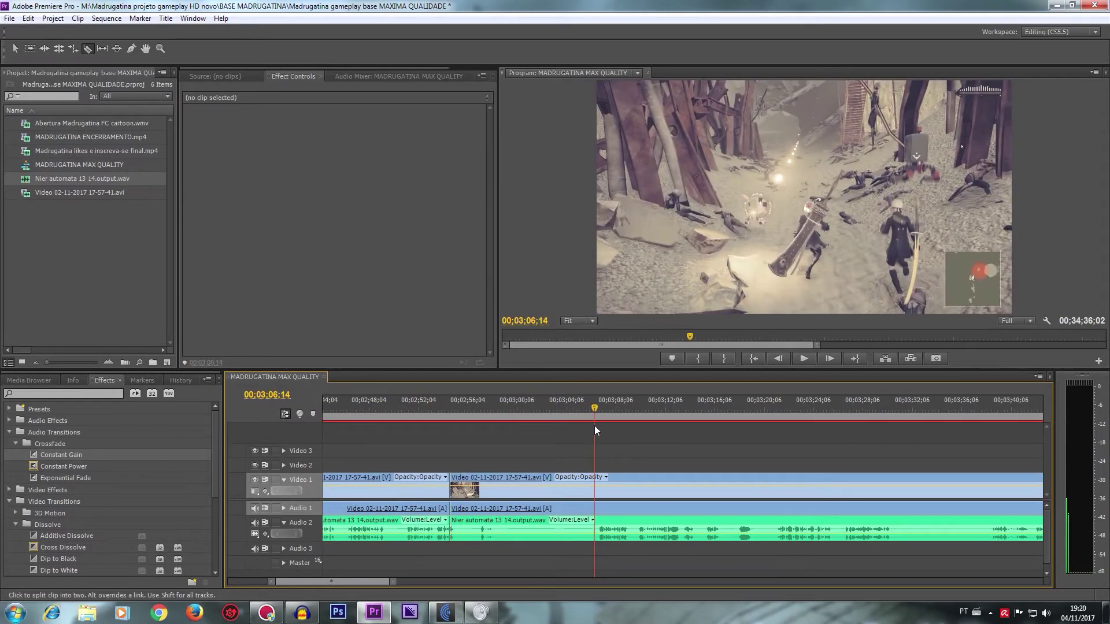
left_click_drag(598, 428, 596, 428)
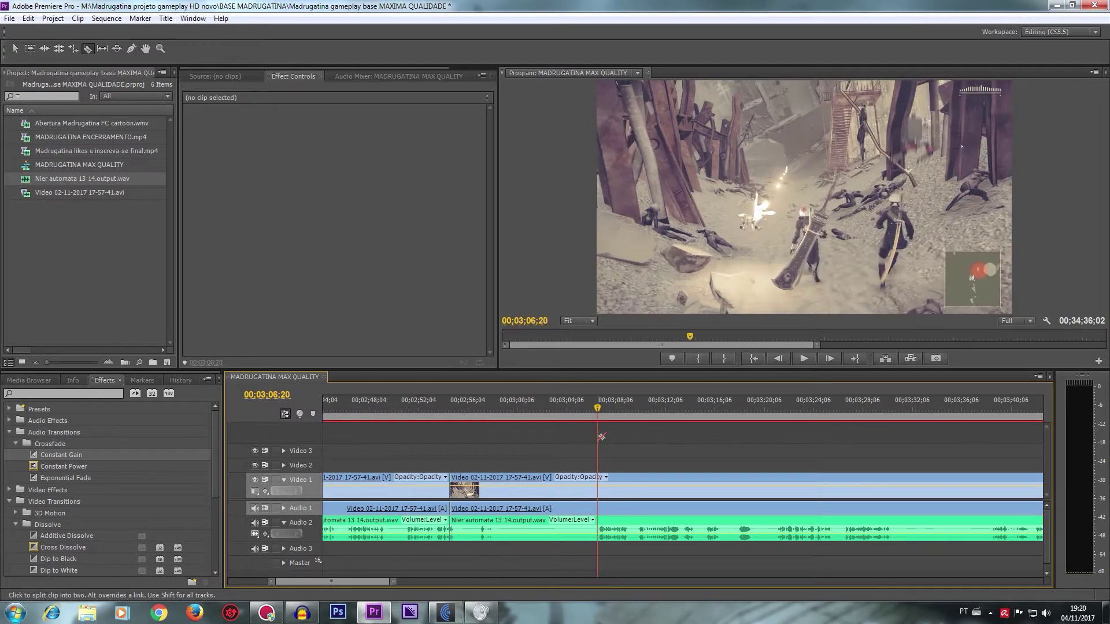
left_click(598, 484, "shift")
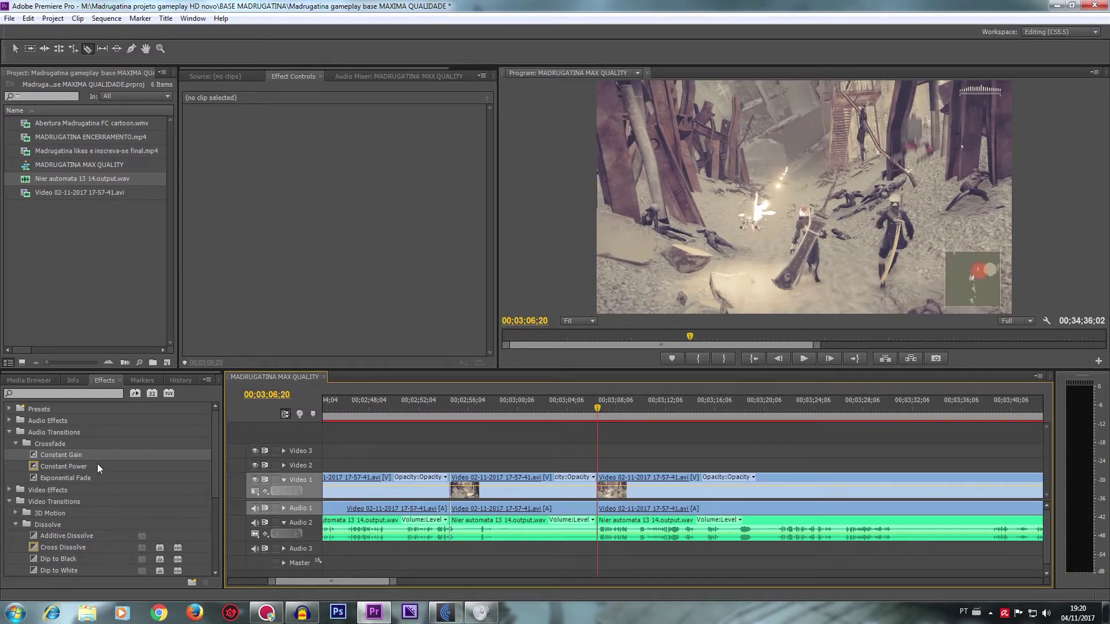
Step: Add a Constant Gain crossfade at the Audio 1 cut and set the middle clip to -5 dB
mouse_move(69, 455)
left_mouse_down()
mouse_move(424, 492)
mouse_move(450, 508)
left_mouse_up()
left_click_drag(598, 508, 598, 508)
key("v")
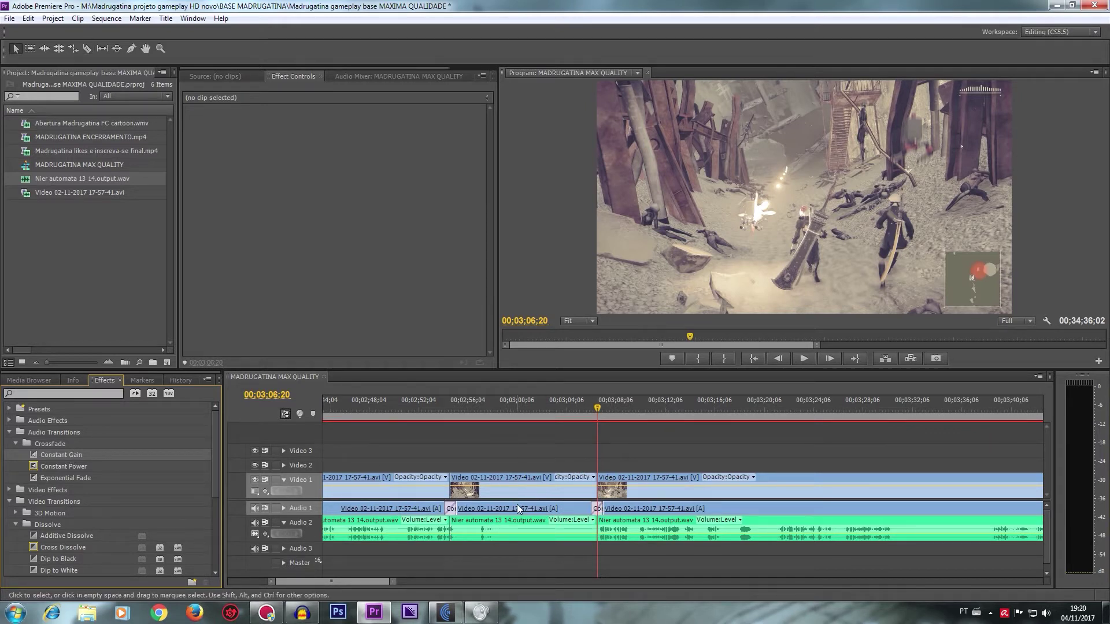
left_click(516, 505)
left_click(345, 195)
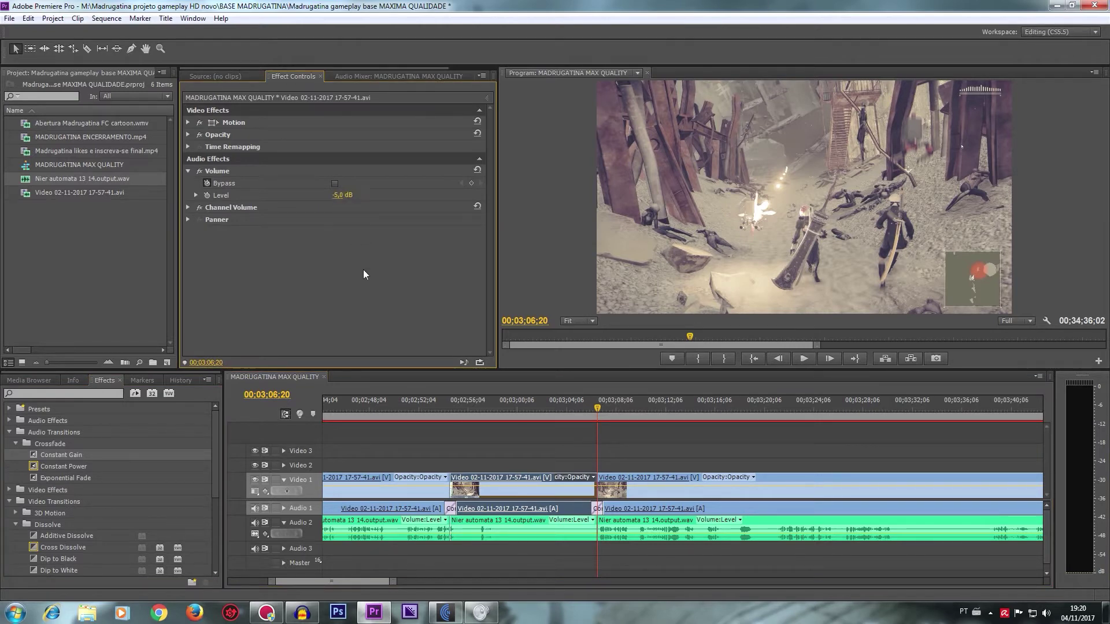
Step: Play back the jump-cut section from 02;52;17
left_click(423, 405)
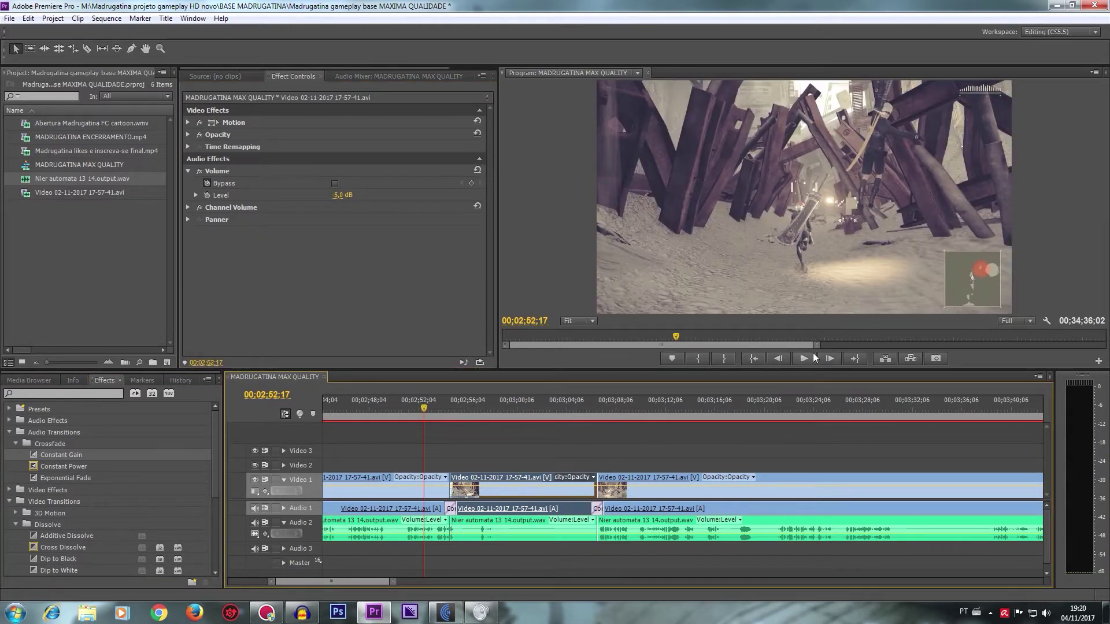
left_click(810, 355)
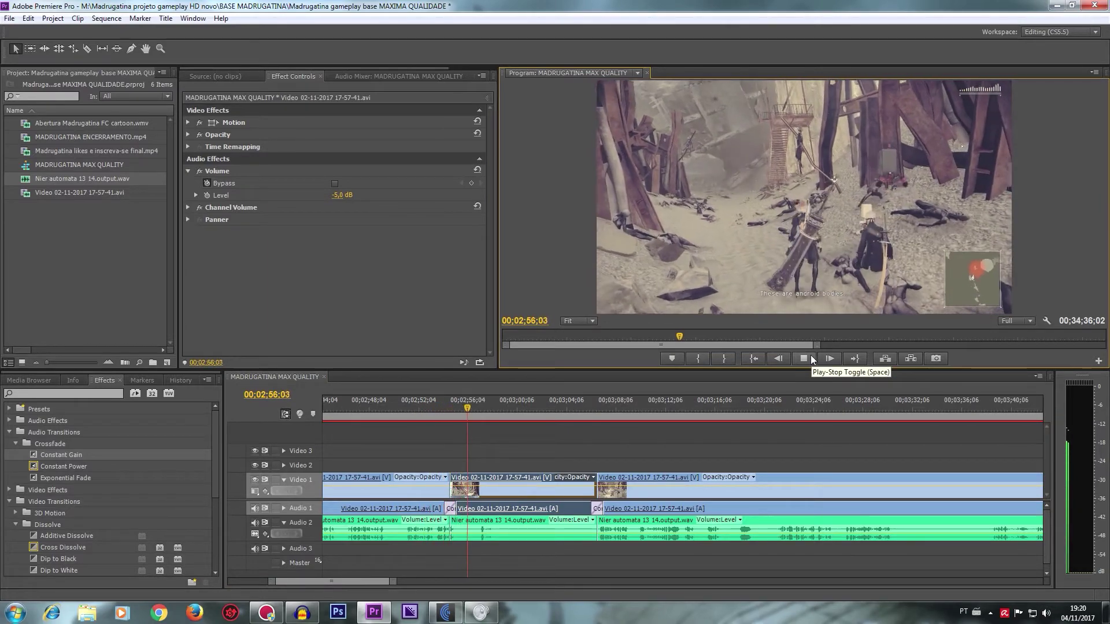
left_click(809, 355)
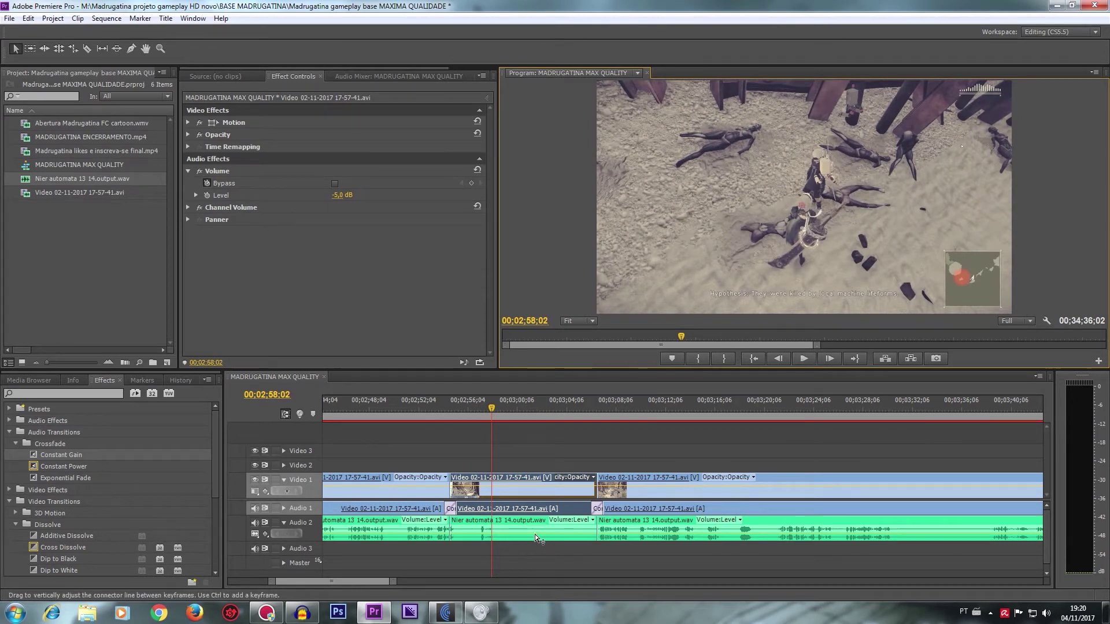
key("x")
key("v")
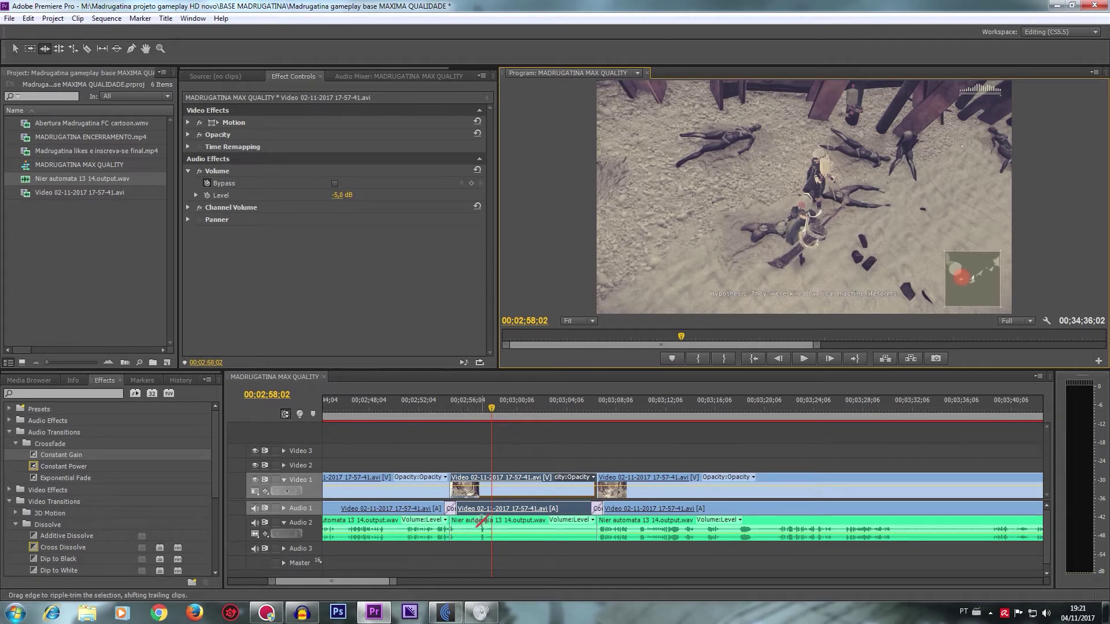
Step: Split the Nier automata music and silence the short piece to -∞ dB
left_click(480, 453)
key("v")
left_click(473, 459)
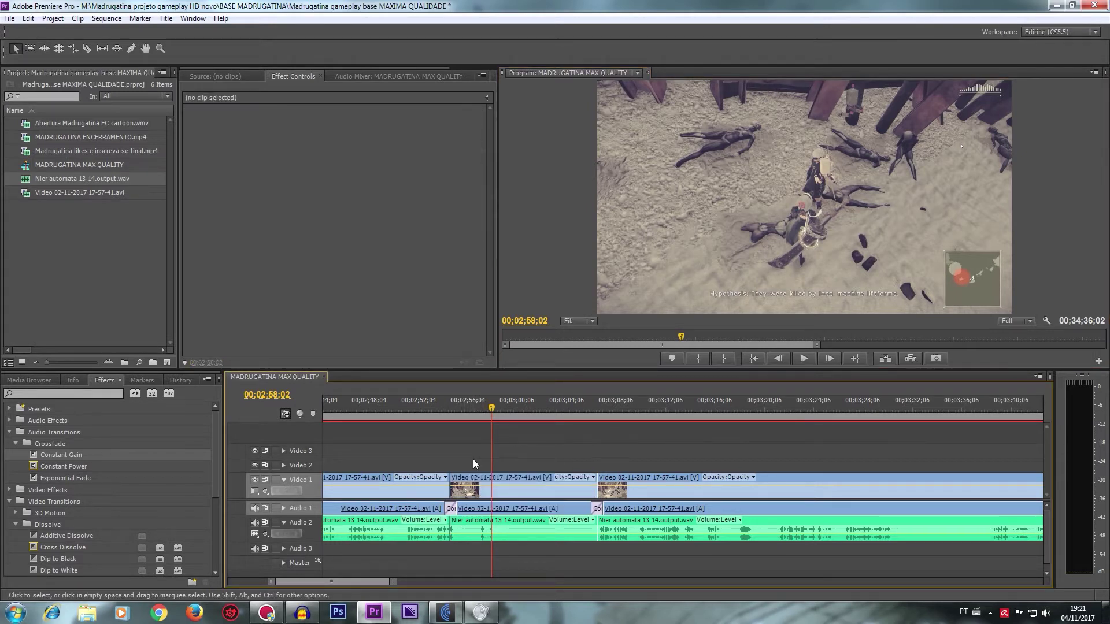
key("c")
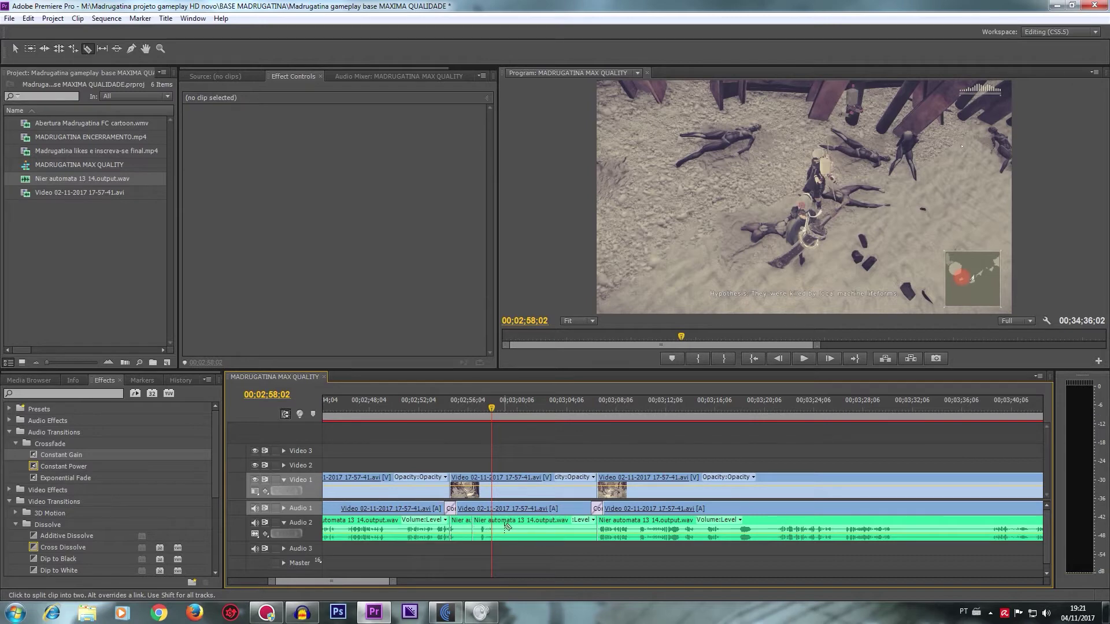
key("v")
left_click(482, 535)
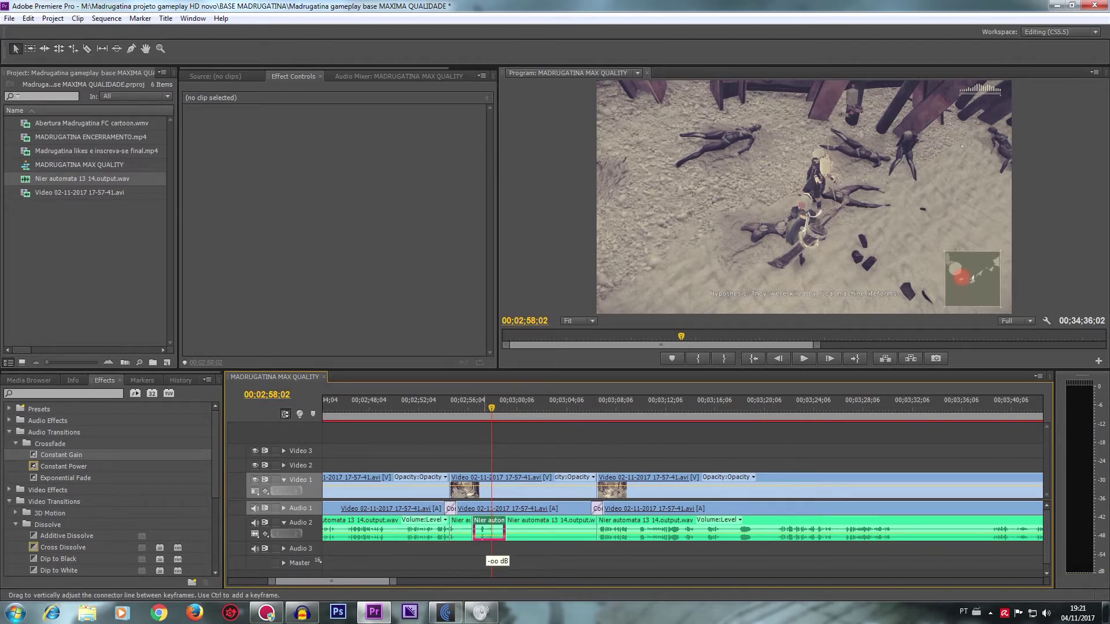
Step: Play back the edited section from 02;54
left_click(445, 412)
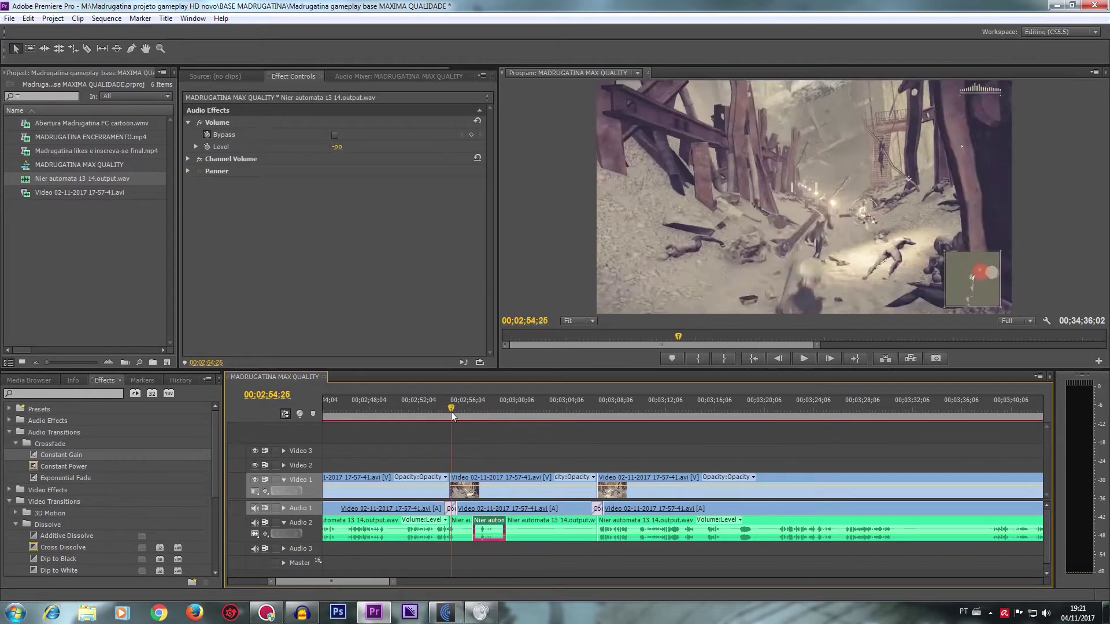
left_click(797, 357)
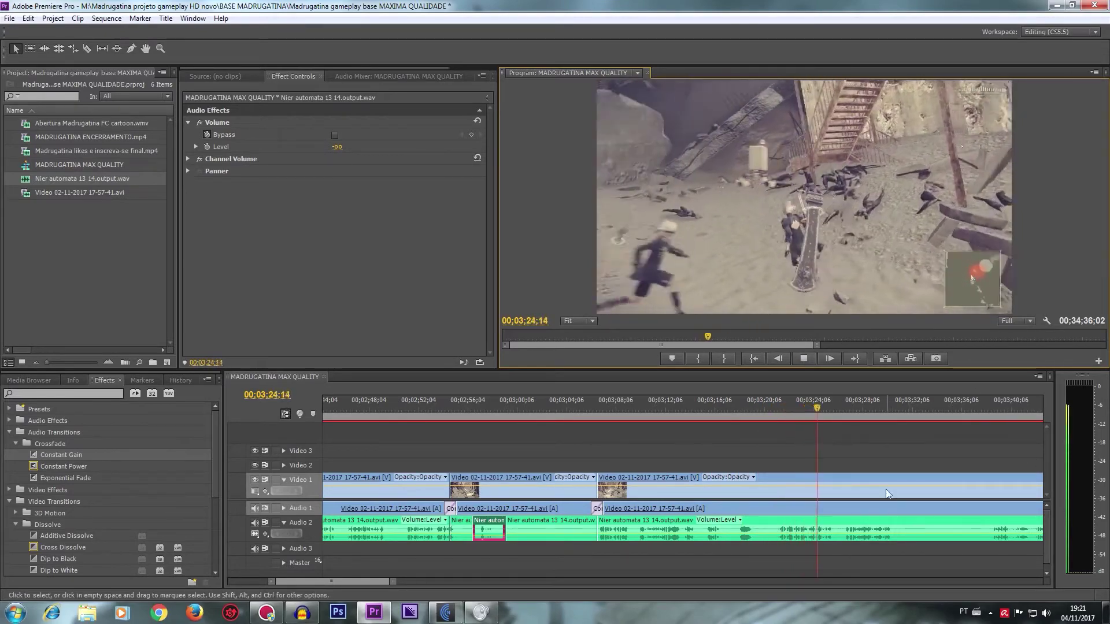
left_click(885, 486)
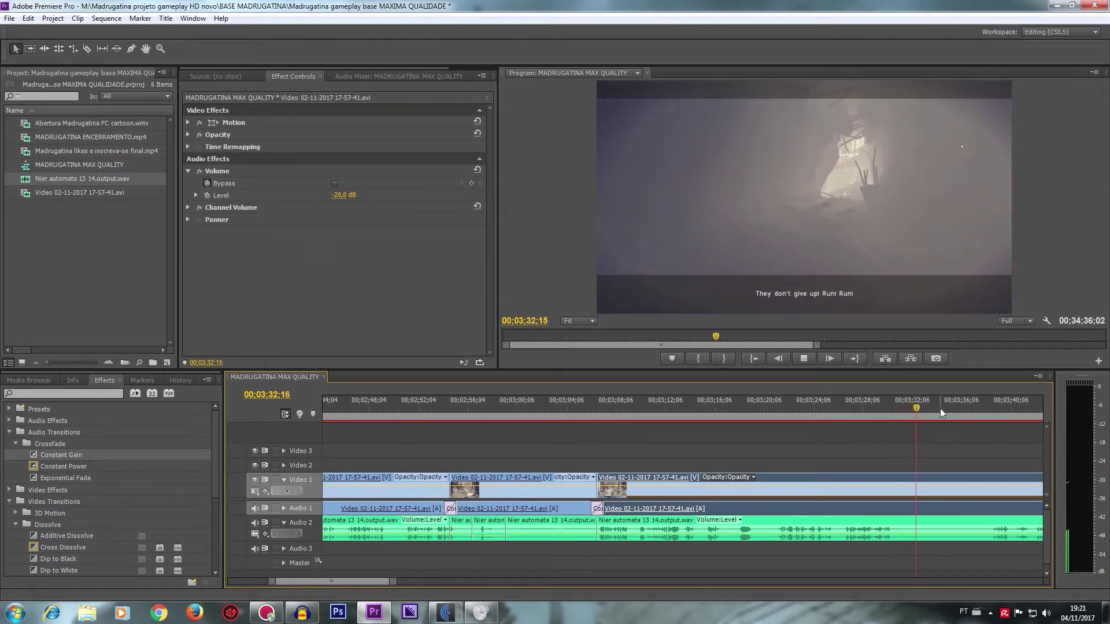
Step: Split all tracks near 03;30 and at 03;38;12
left_click_drag(916, 409, 884, 420)
key("c")
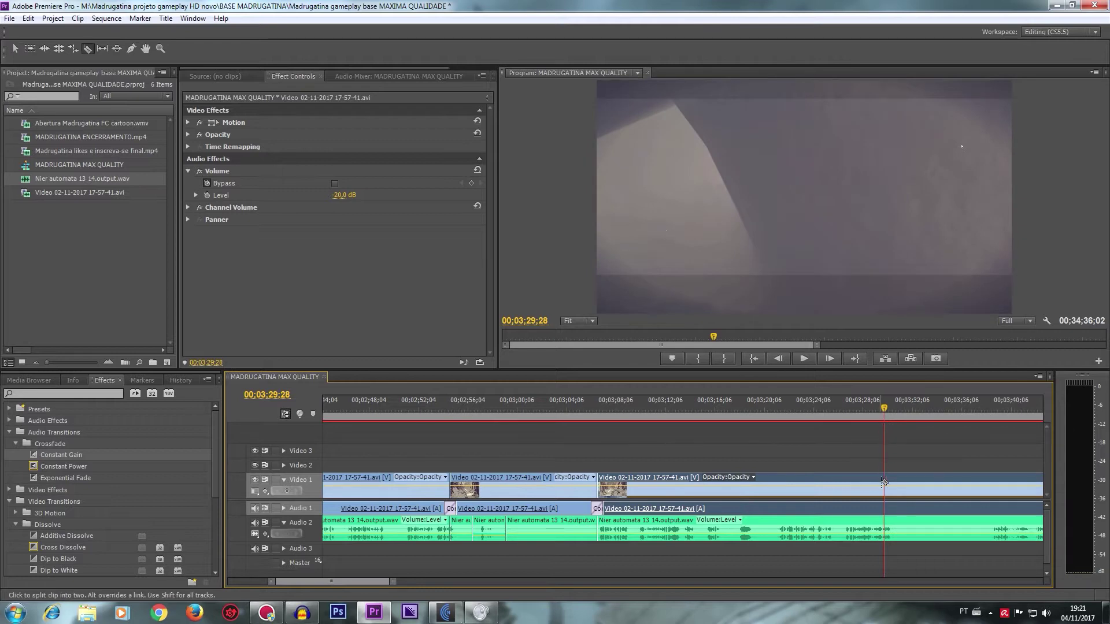
left_click(889, 481)
mouse_move(894, 406)
left_mouse_down()
mouse_move(1093, 423)
mouse_move(889, 428)
mouse_move(898, 430)
left_mouse_up()
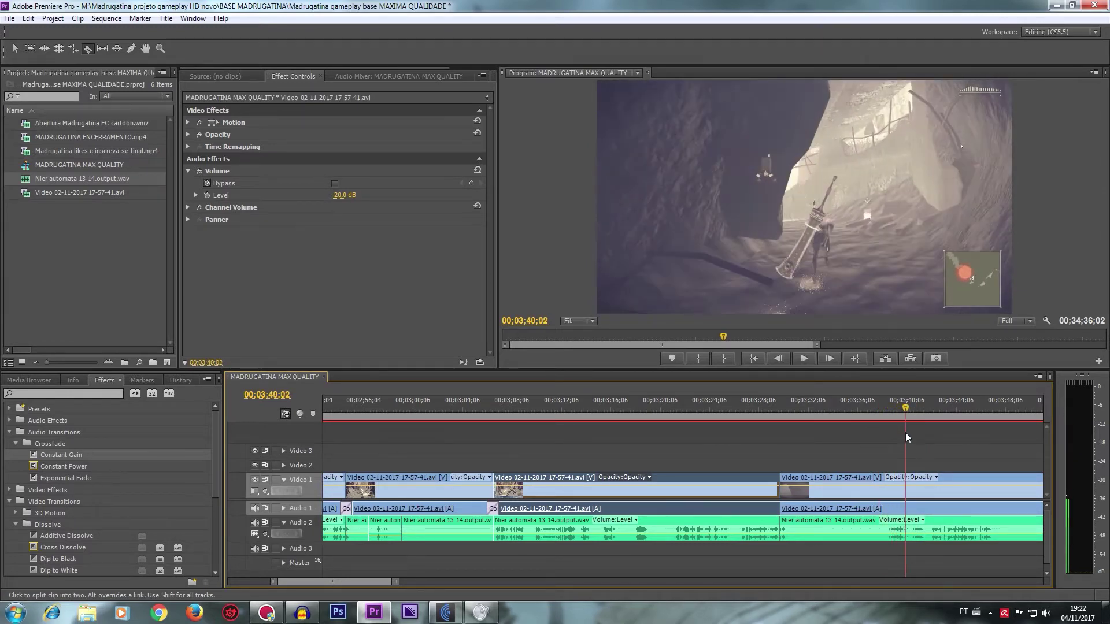
left_click_drag(899, 433, 884, 435)
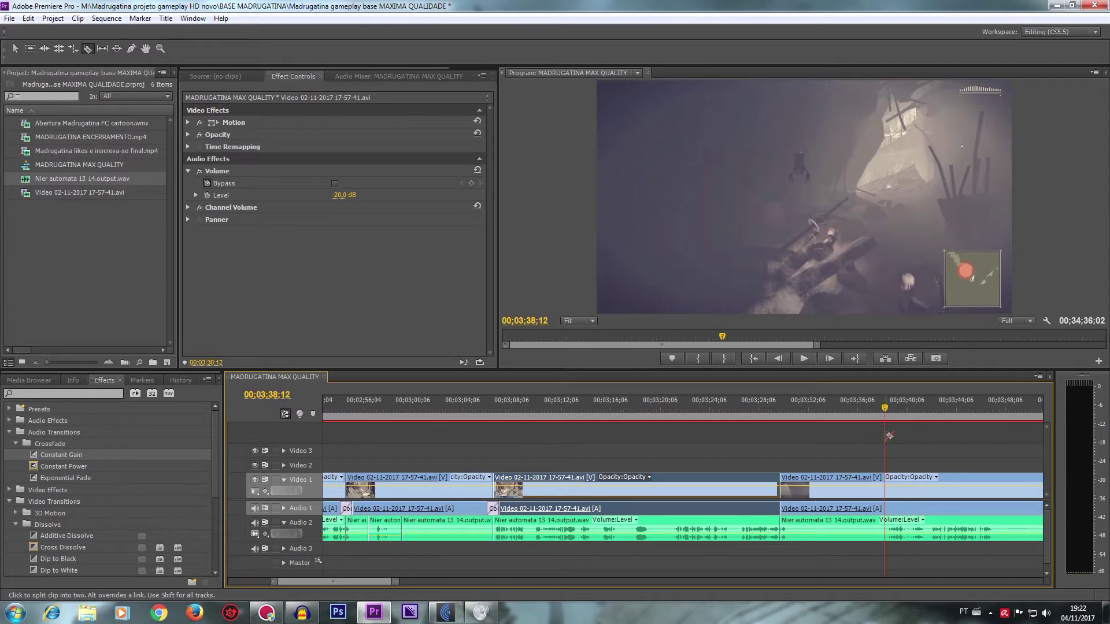
left_click(885, 485, "shift")
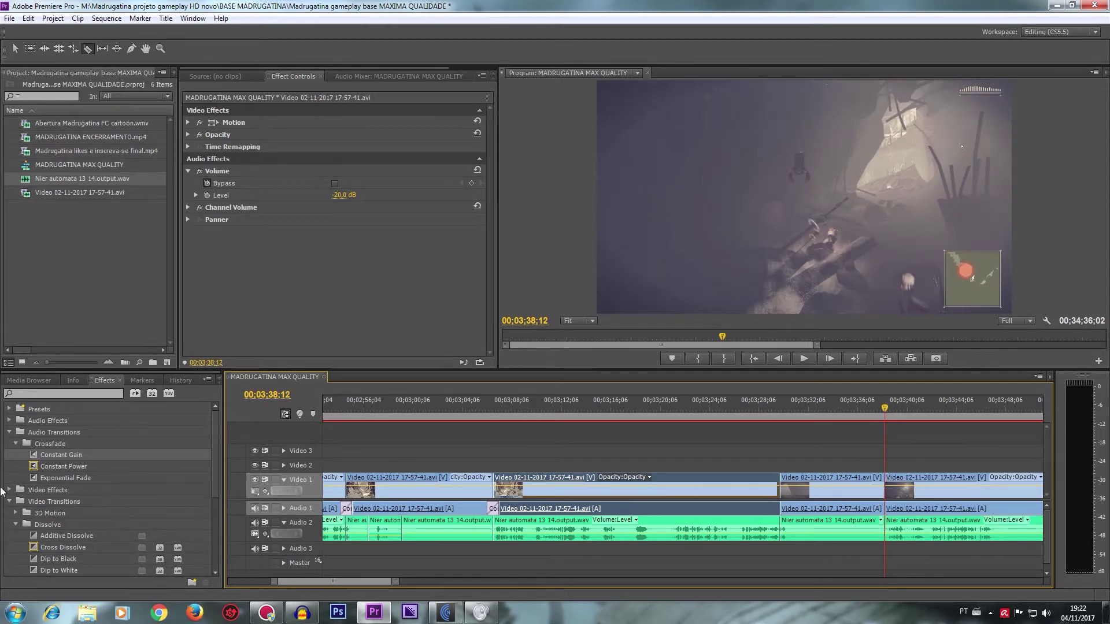
Step: Add Constant Gain crossfades at both Audio 1 cuts and play back from 03;28;09
left_click(50, 458)
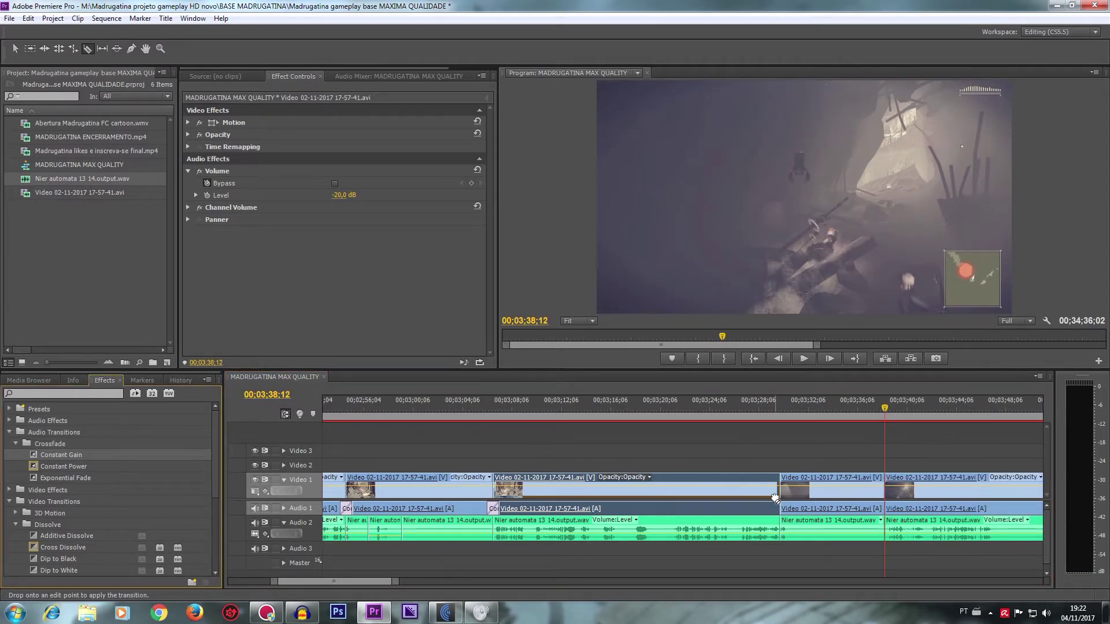
left_click_drag(779, 512, 779, 511)
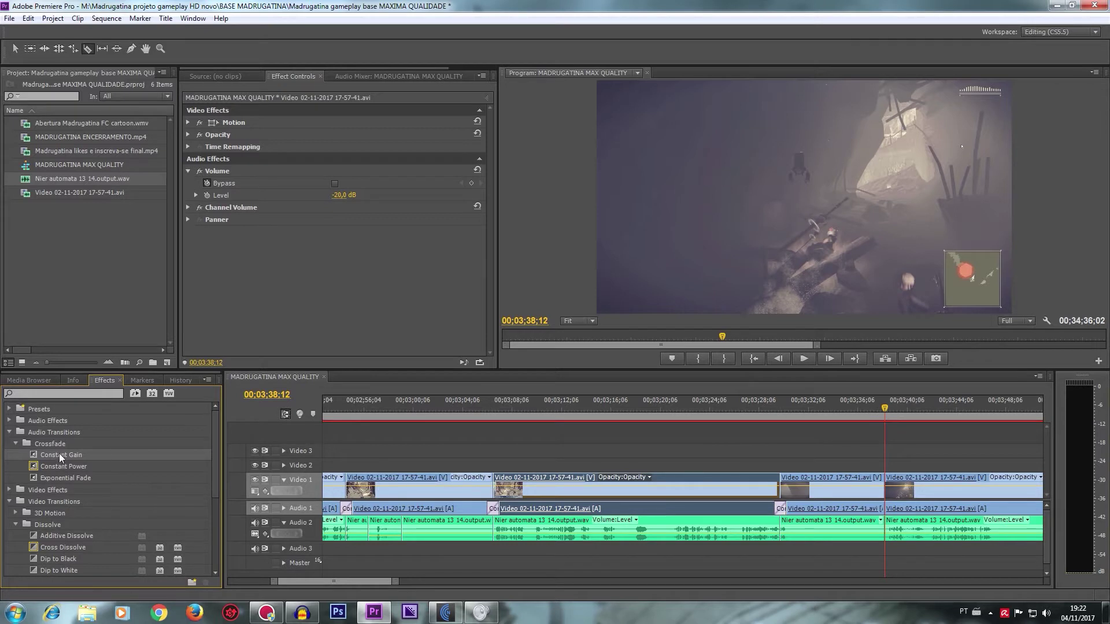
left_click_drag(59, 453, 710, 457)
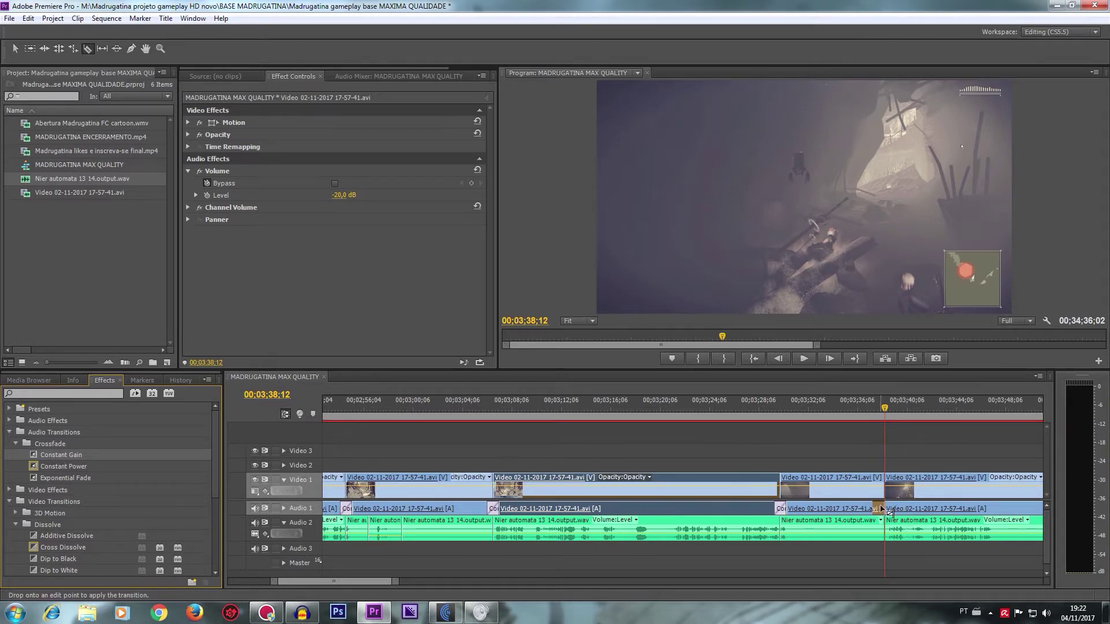
left_click_drag(912, 519, 882, 509)
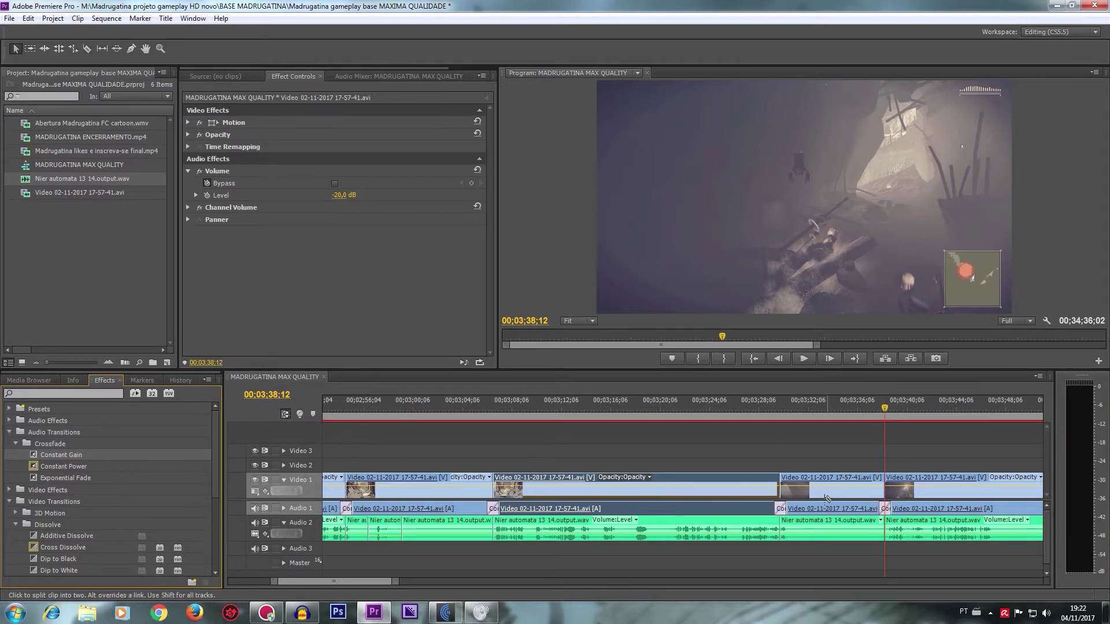
left_click(760, 408)
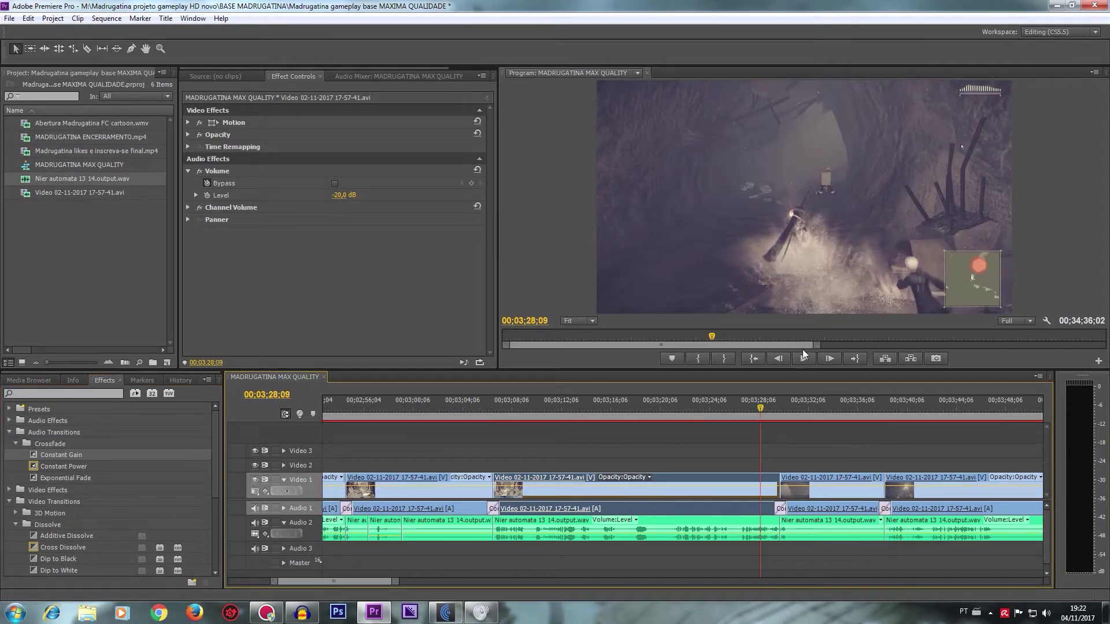
left_click(803, 358)
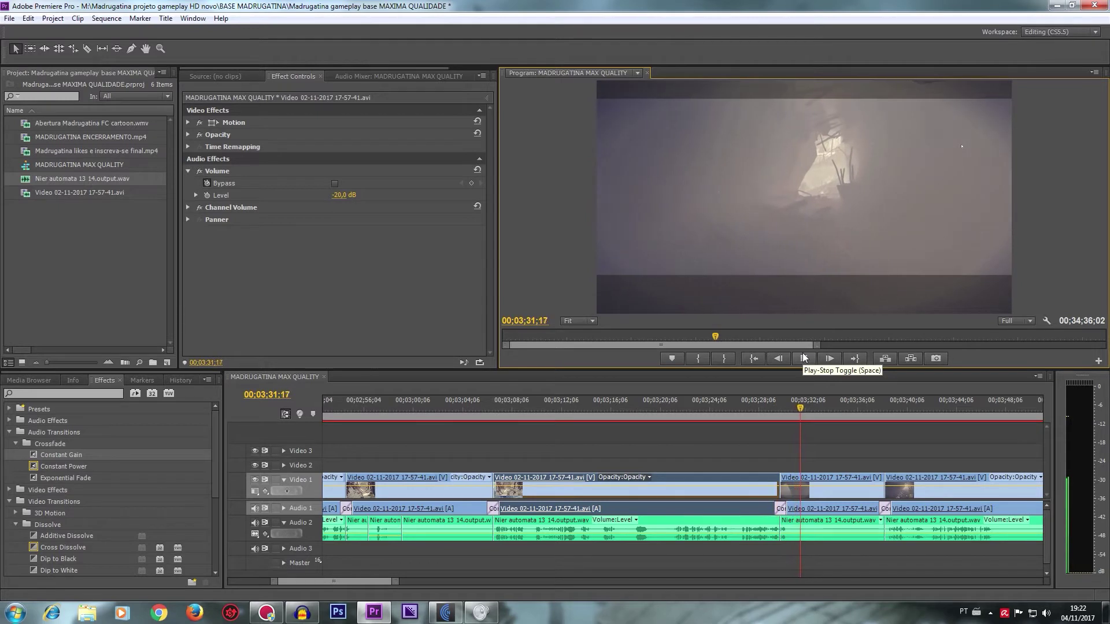
Step: Set the gameplay clip's Volume Level to -5 dB
left_click(336, 194)
type("-5")
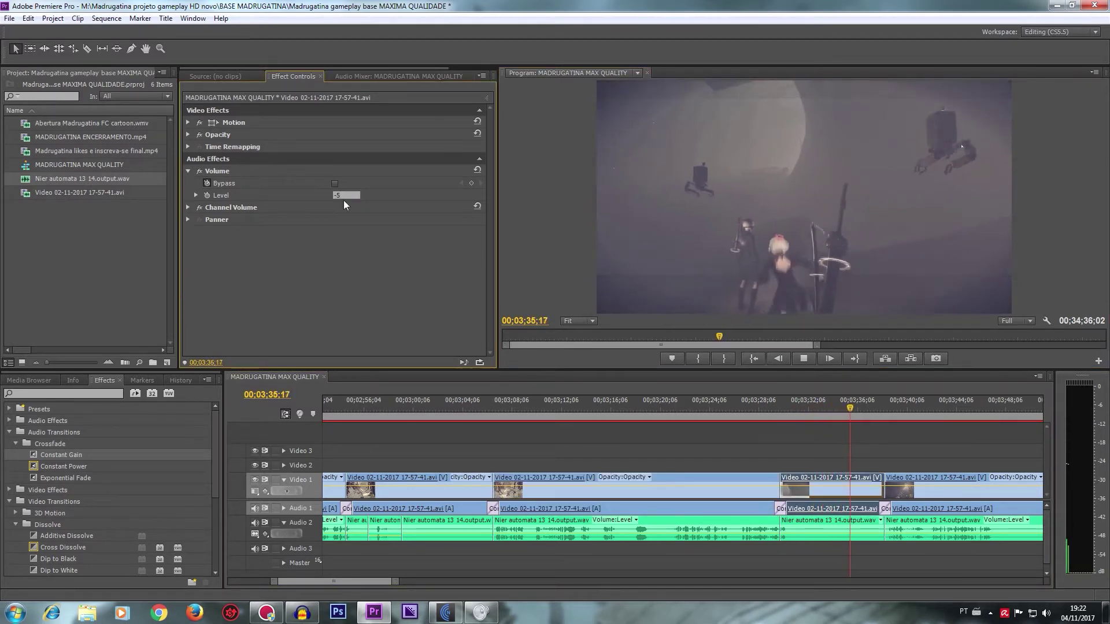
key("Return")
Step: Replay the section from 03;28 and stop at 03;45;06
left_click(757, 411)
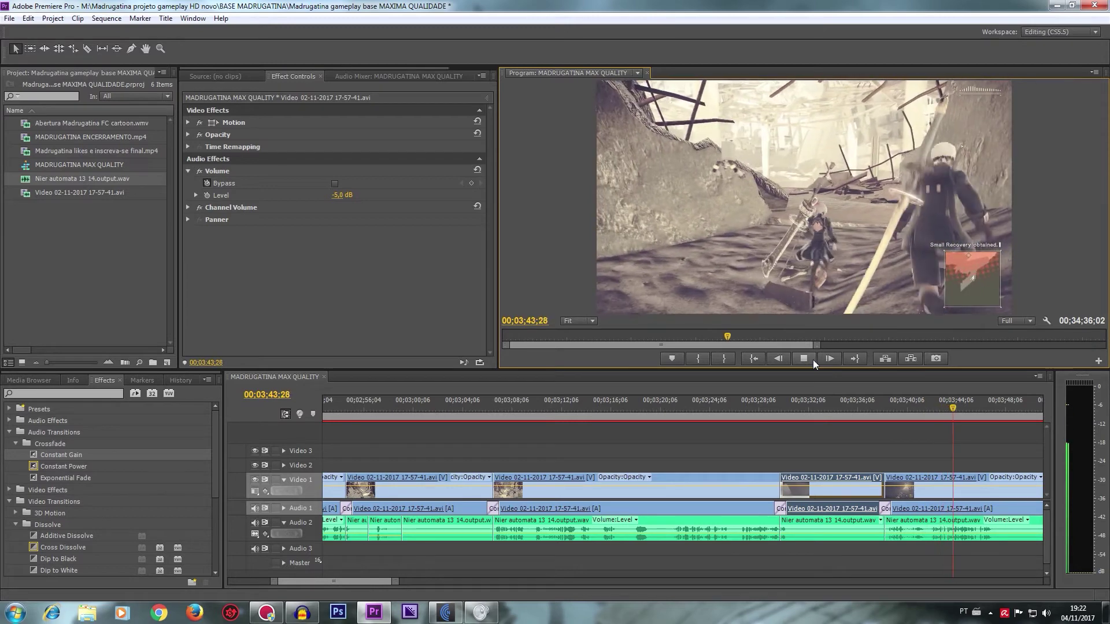
left_click(809, 357)
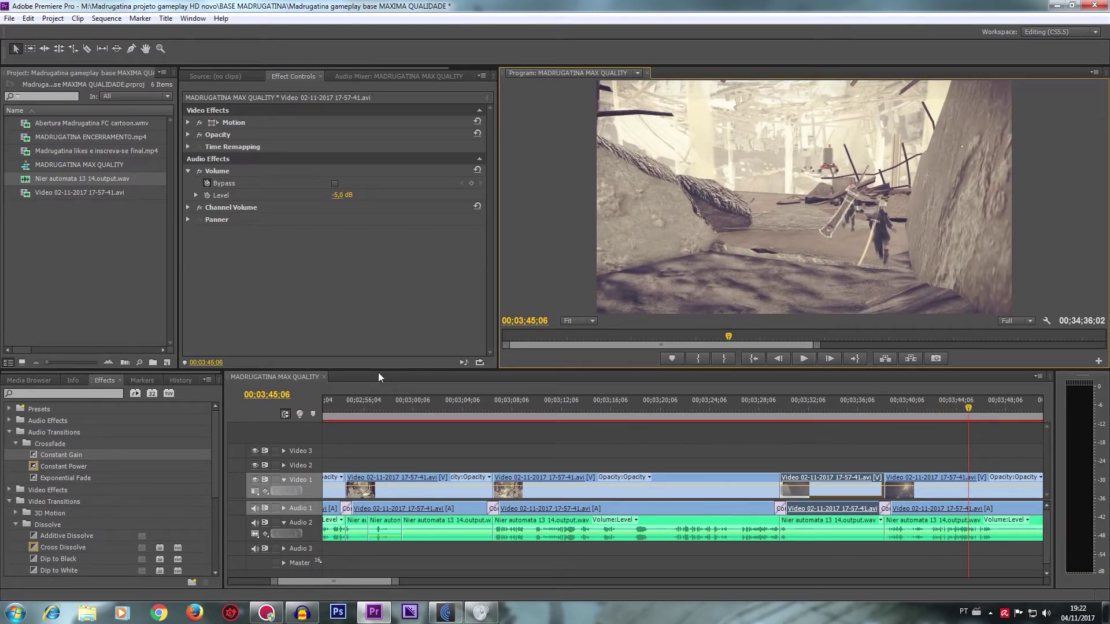
left_click(8, 18)
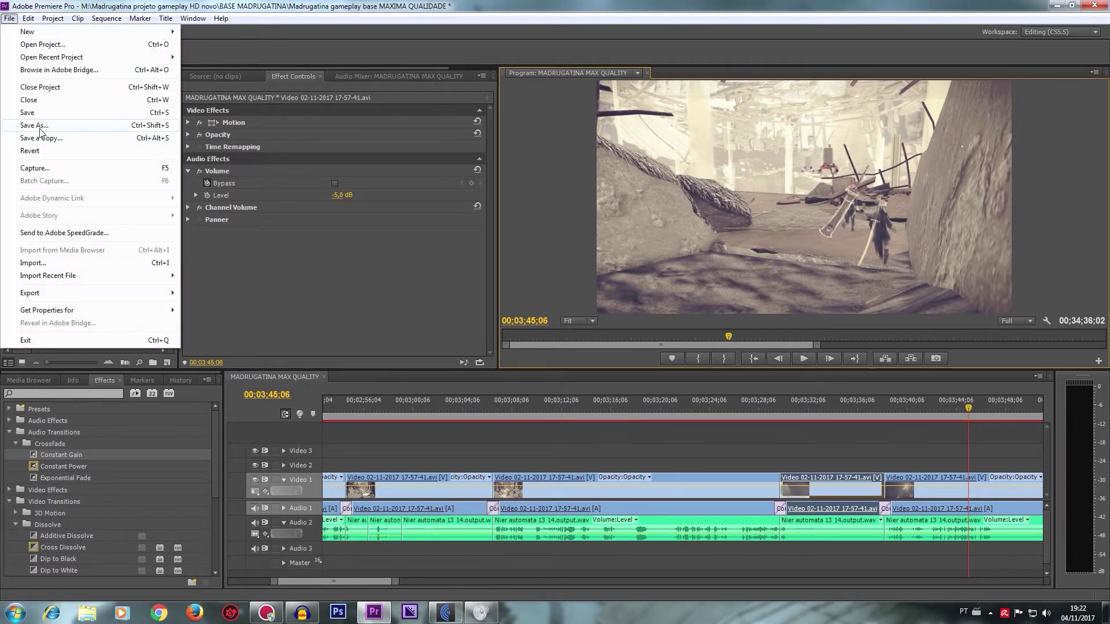
Step: Start Save As and navigate into the GAMEPLAY EDITANDO folder
left_click(35, 125)
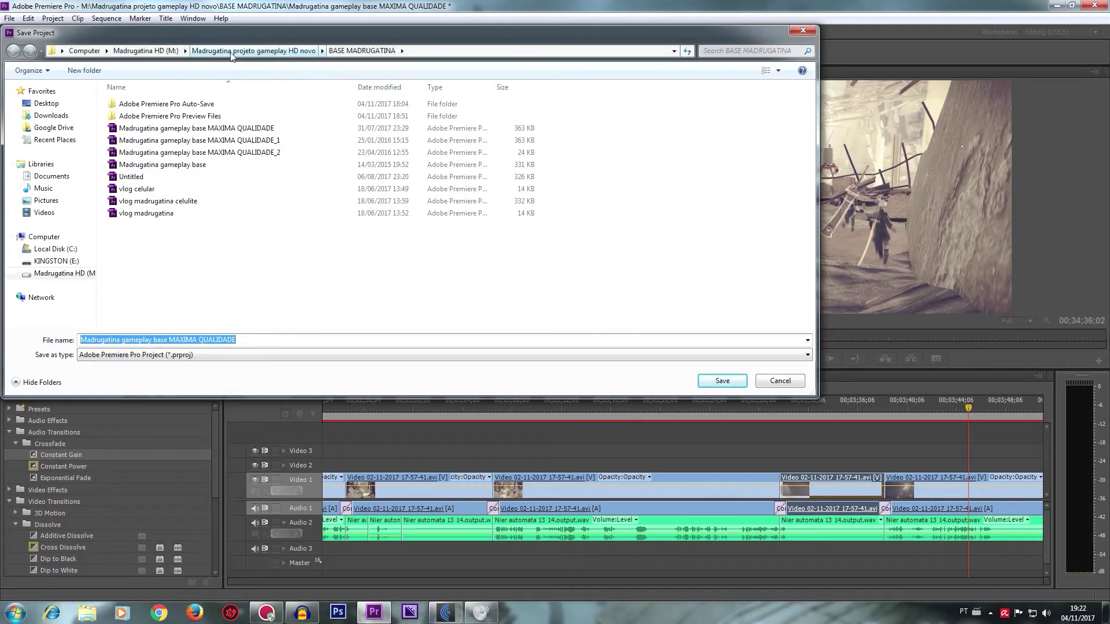
left_click(231, 50)
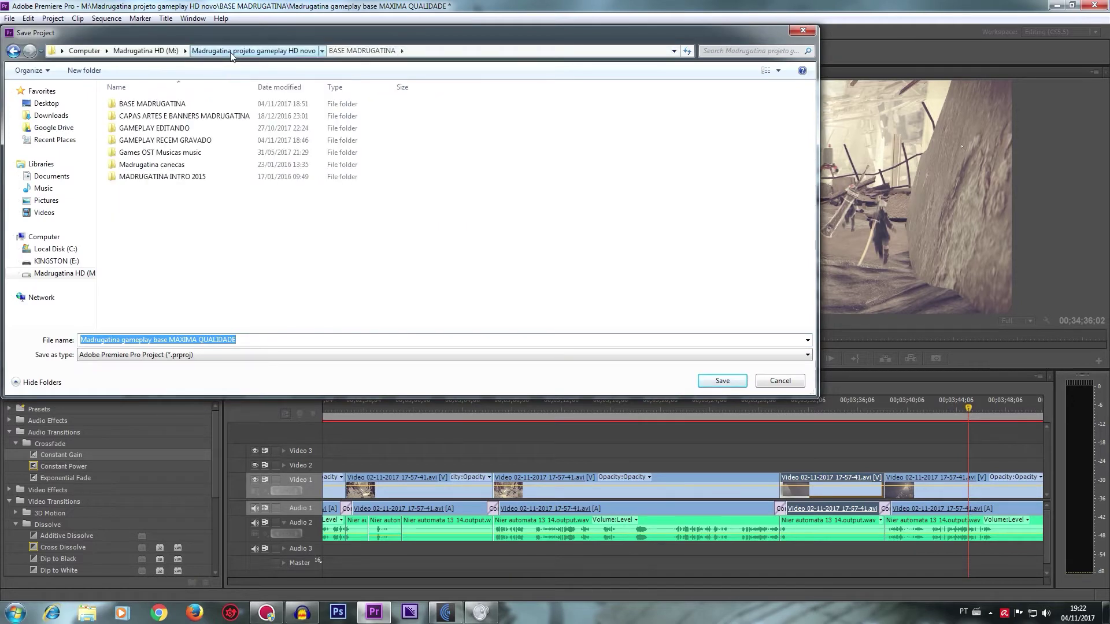
left_click(174, 128)
double_click(173, 129)
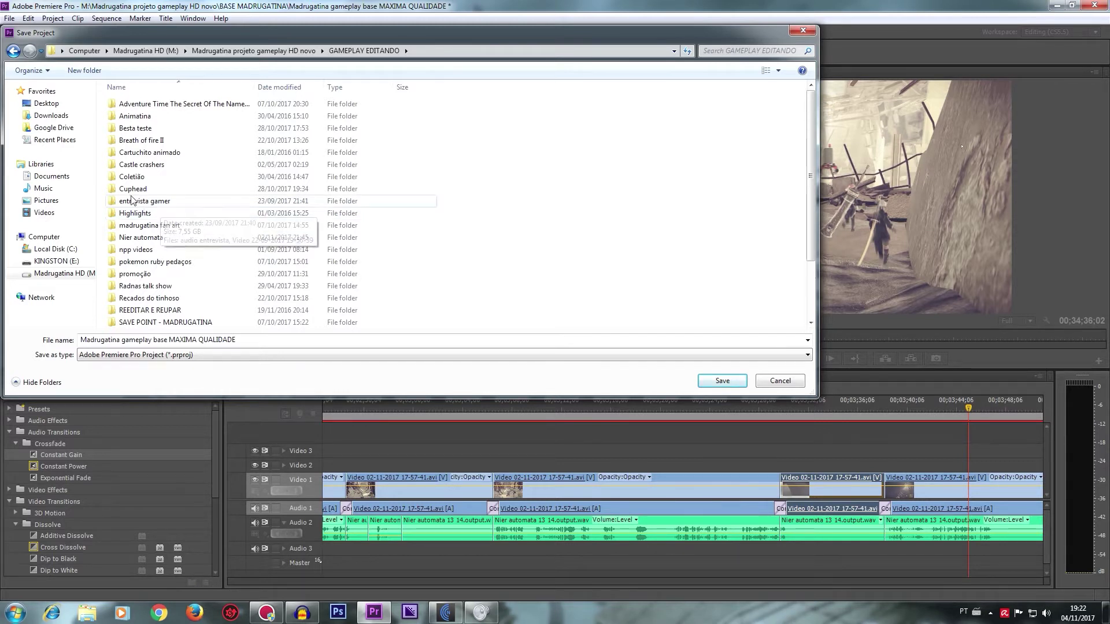
Step: Create and open a new folder named 'Dicas de youtube'
right_click(103, 195)
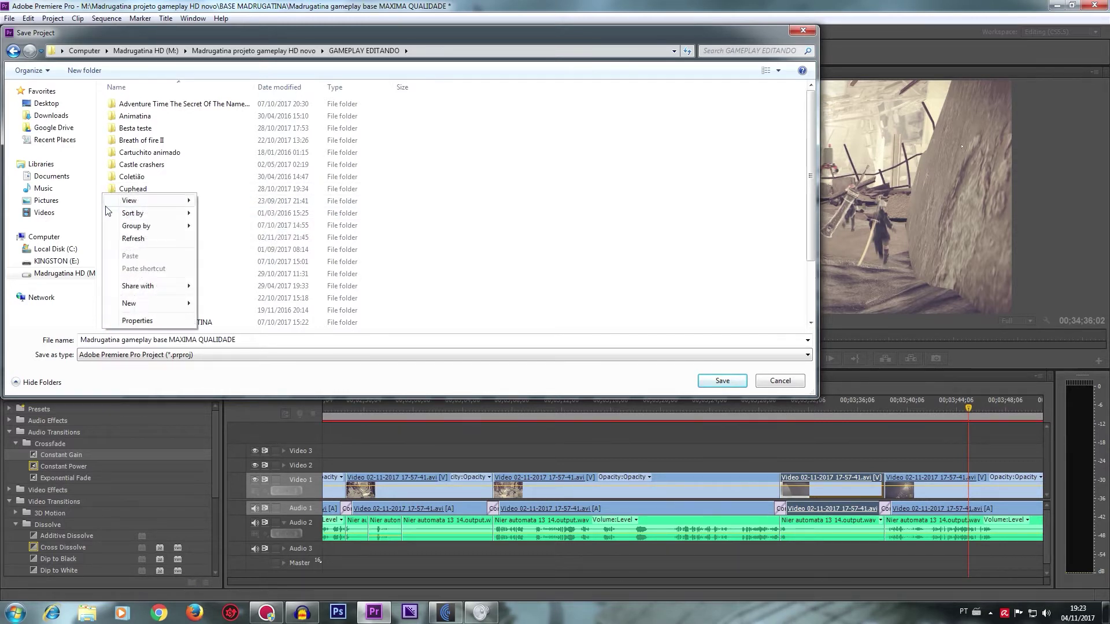
mouse_move(156, 305)
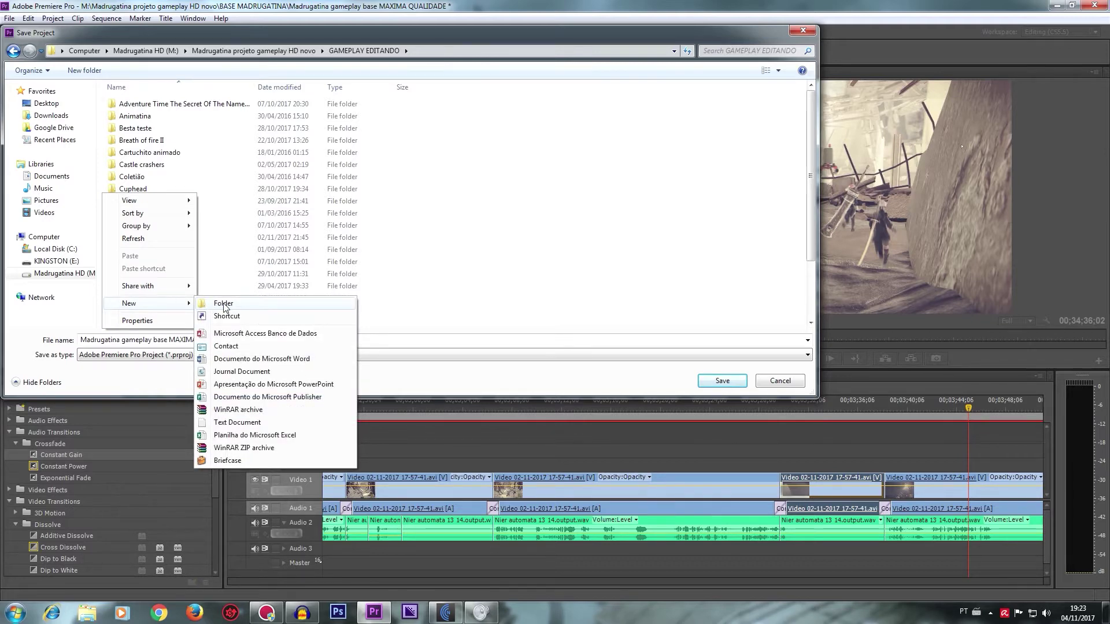
left_click(223, 305)
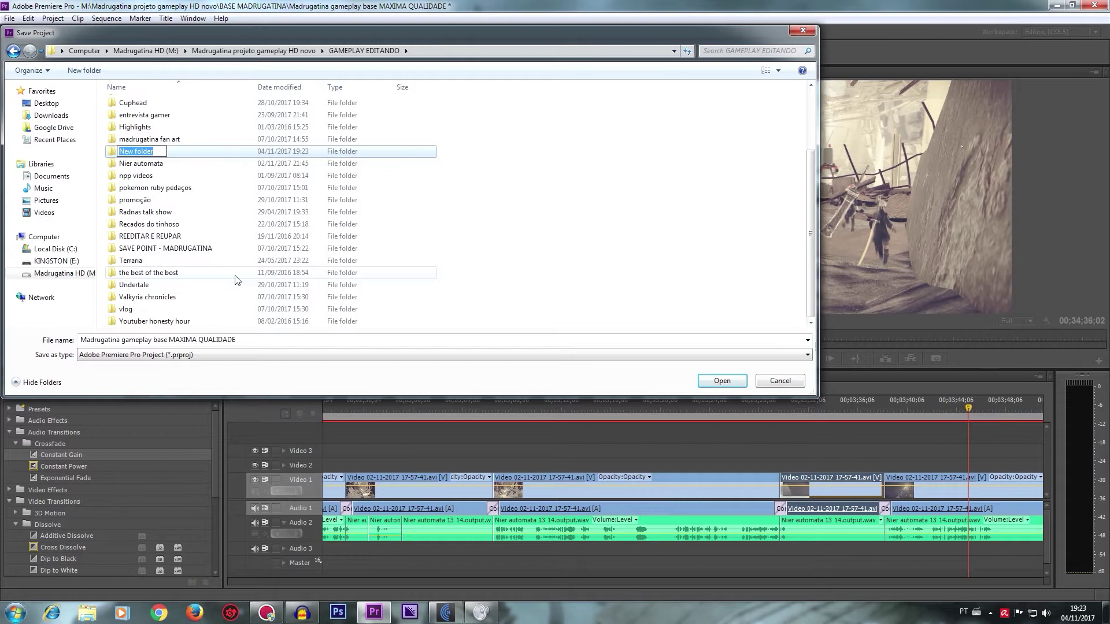
type("D")
type("ube")
key("shift+Left")
key("shift+Left")
key("shift+Left")
left_click(122, 152)
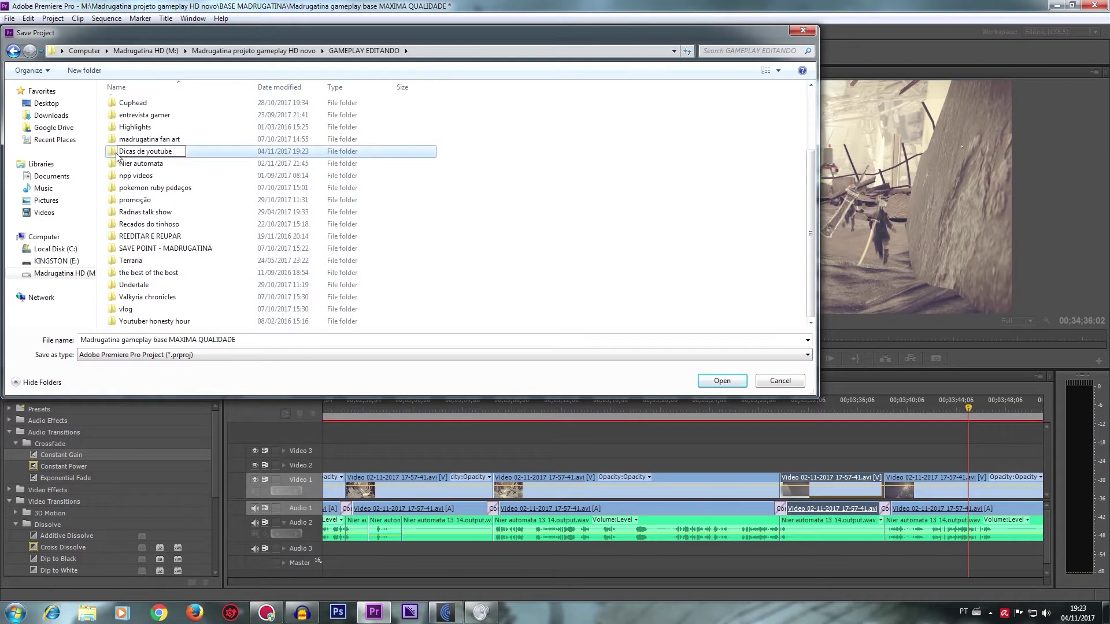
key("Return")
double_click(146, 117)
Step: Save the project as 'Dicas de youtube 1-1'
left_click(150, 336)
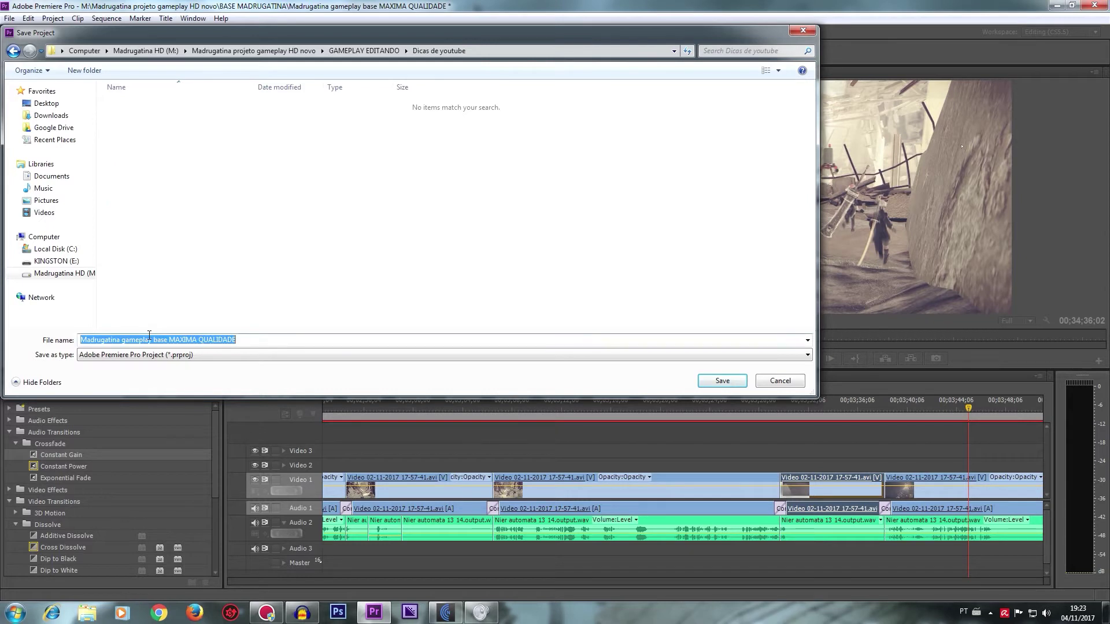
type("Dicas de youtube")
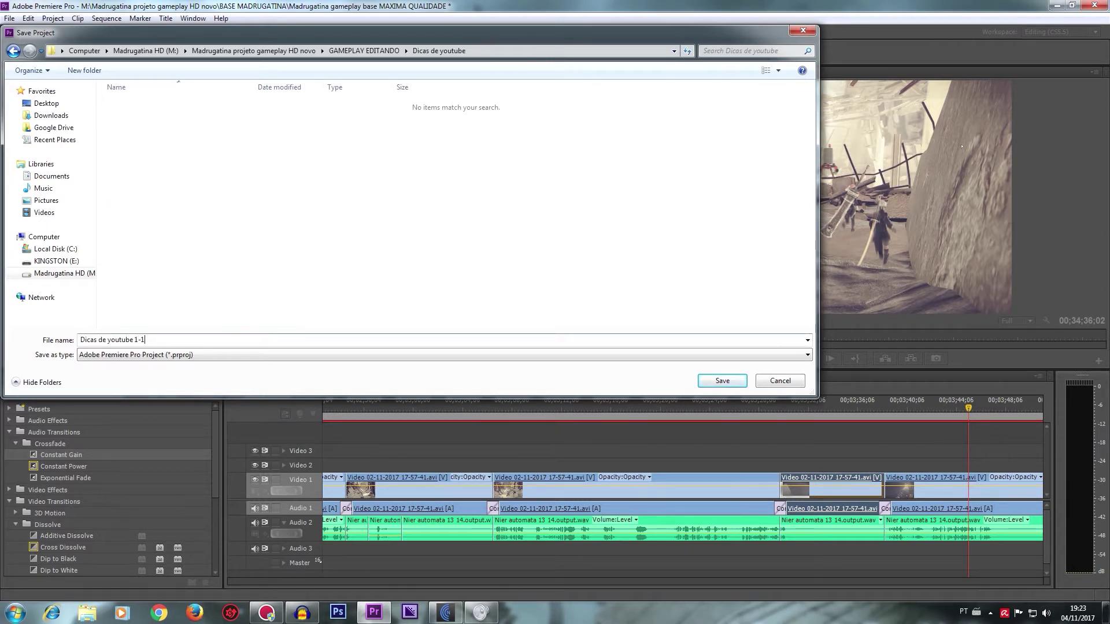
left_click(713, 383)
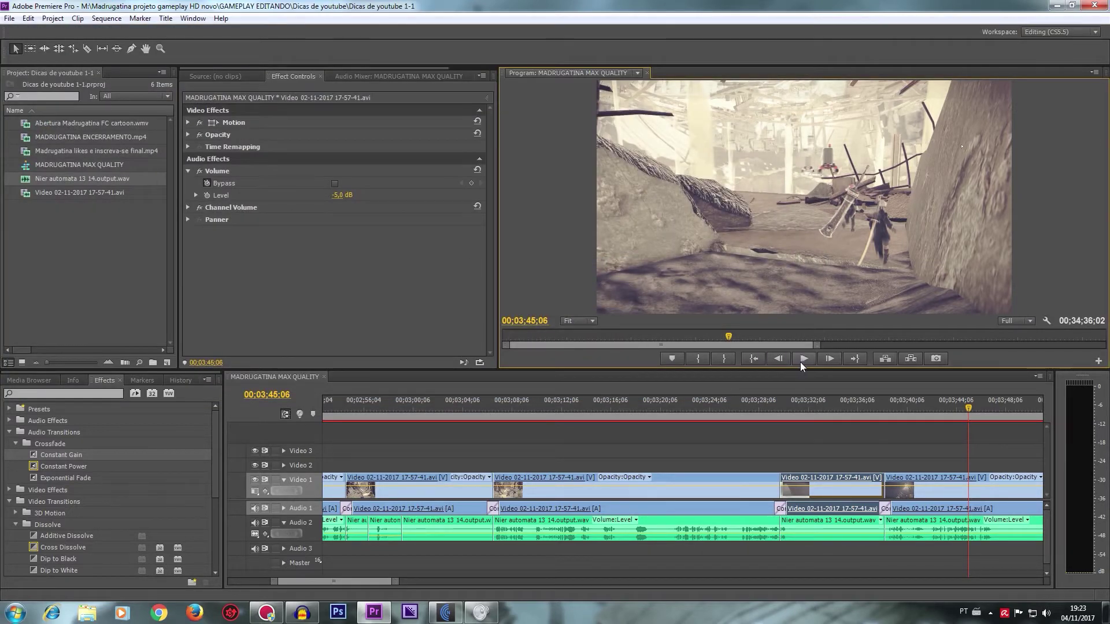
Step: Cut all tracks at 03;47;11 and at 04;00
left_click(802, 360)
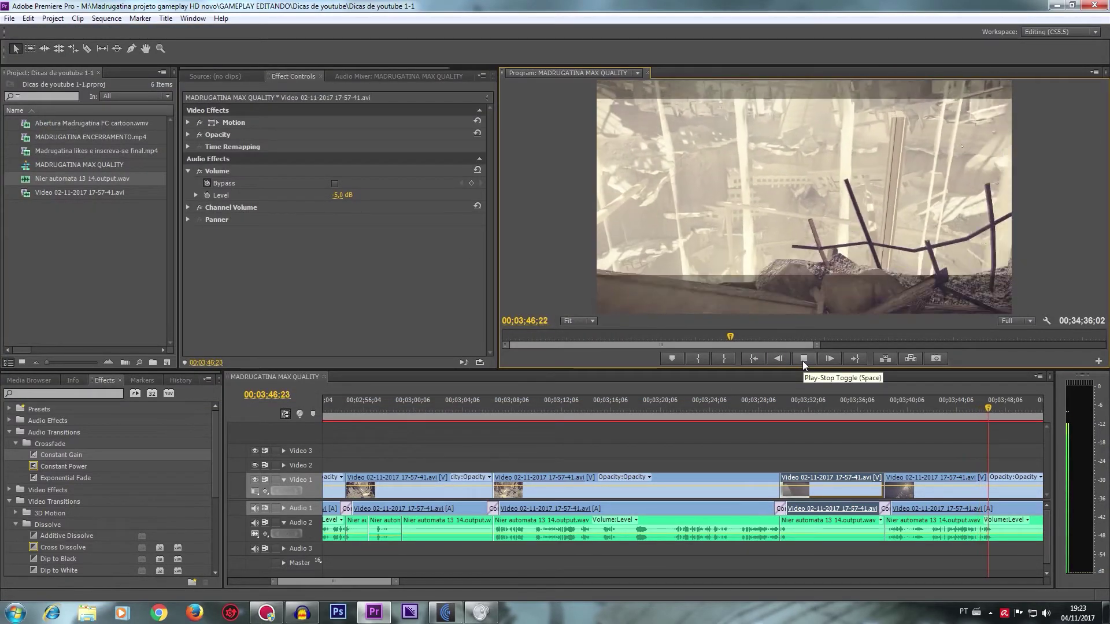
left_click(802, 361)
key("c")
left_click(996, 478)
left_click_drag(1023, 407, 1094, 409)
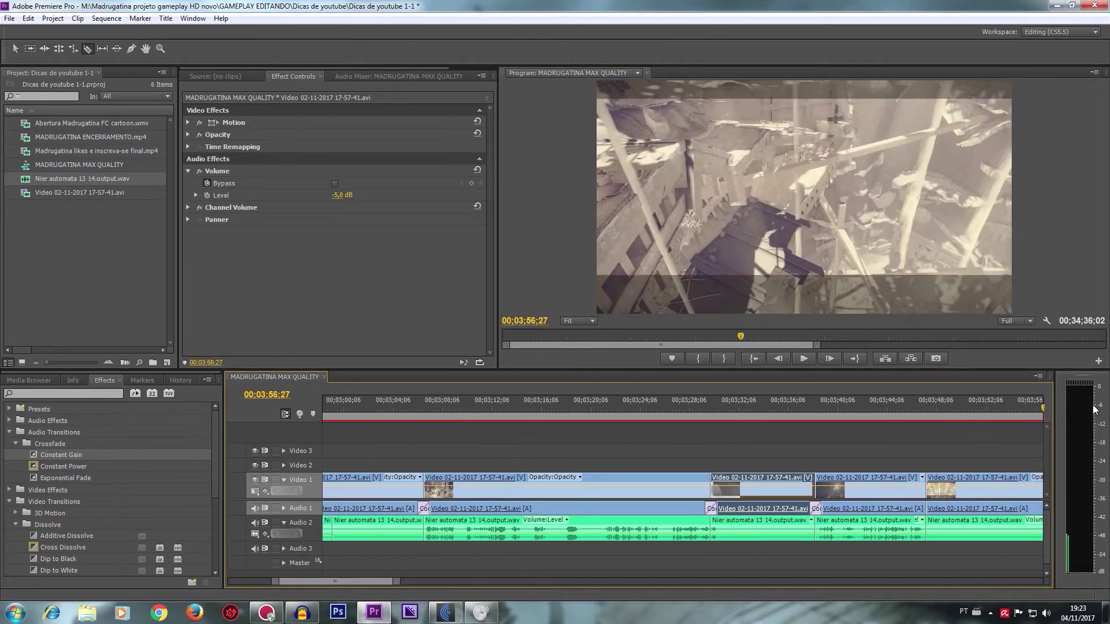
mouse_move(1094, 409)
left_mouse_down()
mouse_move(847, 431)
mouse_move(867, 427)
left_mouse_up()
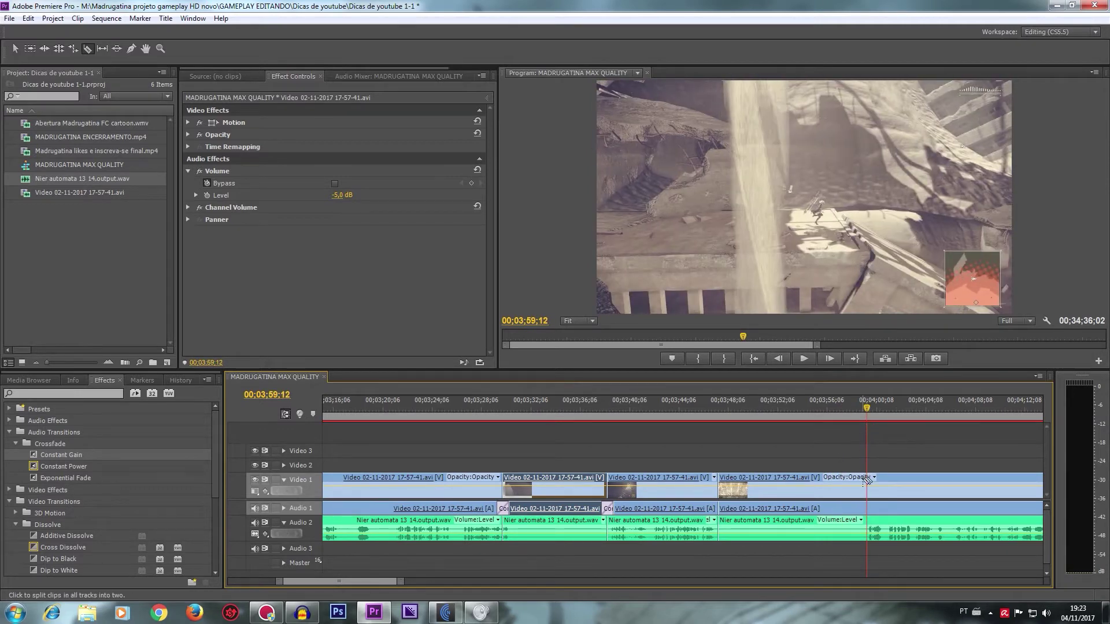
left_click(867, 480)
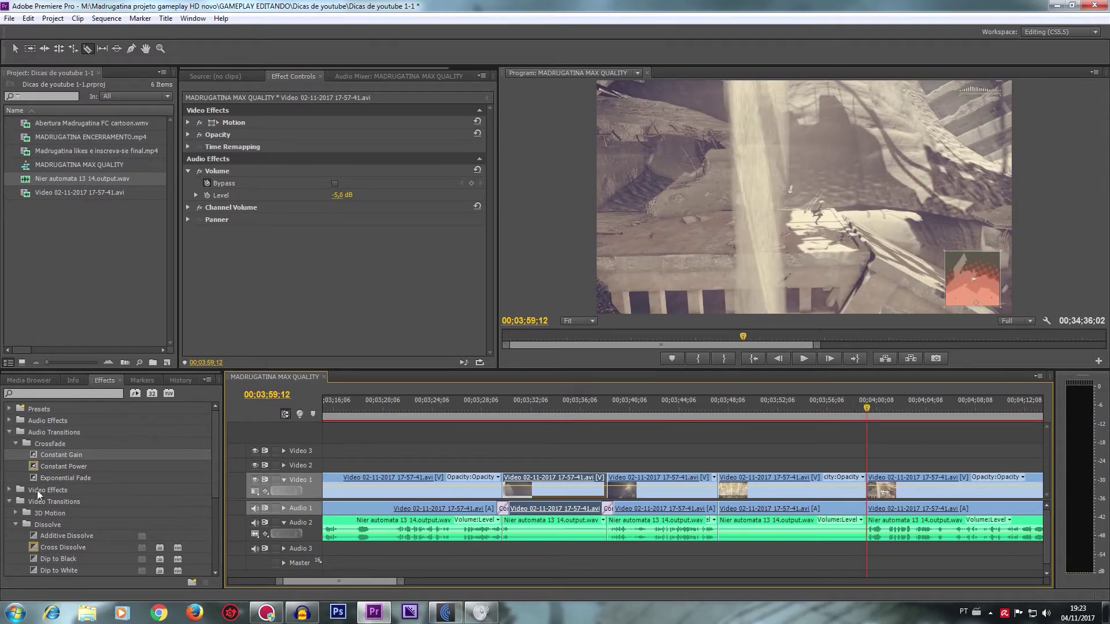
Step: Add a Constant Power and a Constant Gain crossfade at the two Audio 1 cuts
left_click_drag(50, 460, 710, 511)
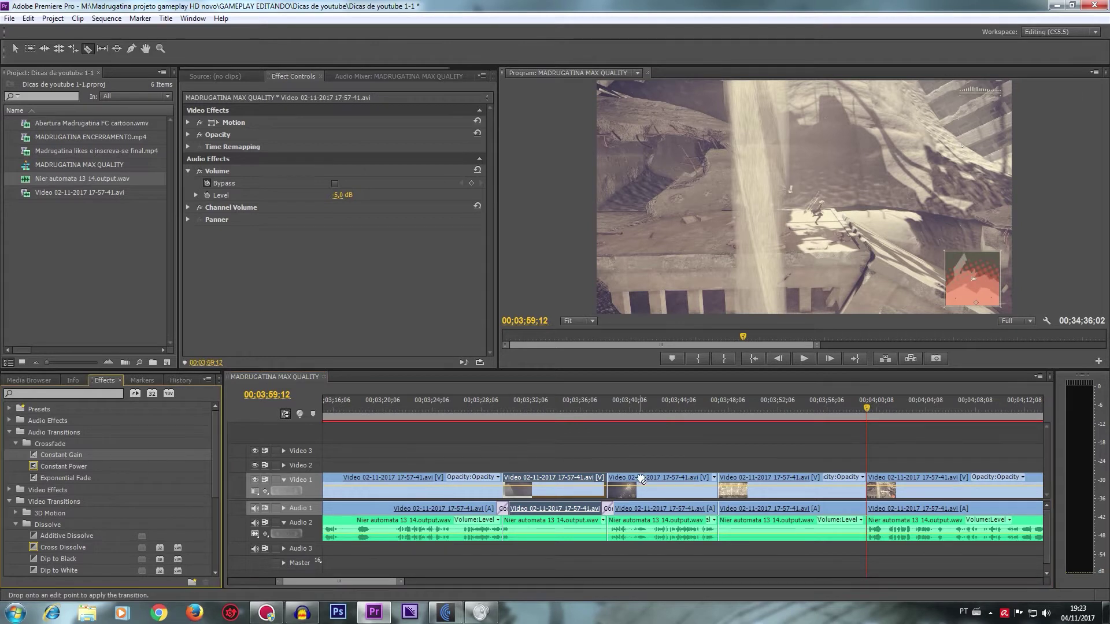
left_click_drag(711, 511, 716, 510)
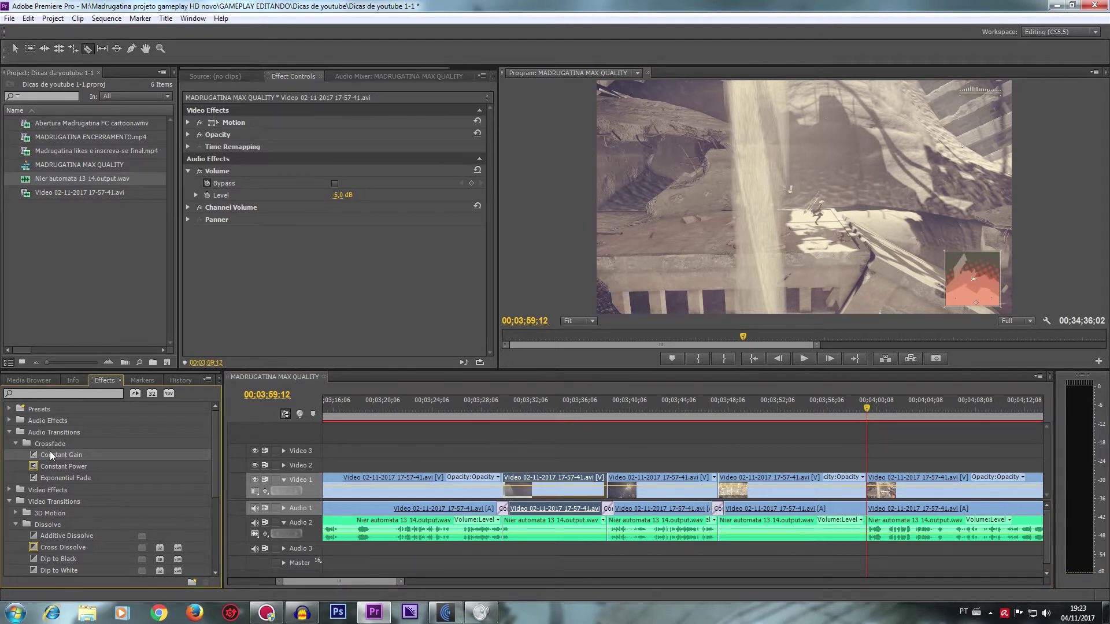
left_click_drag(50, 451, 827, 470)
left_click_drag(857, 516, 861, 510)
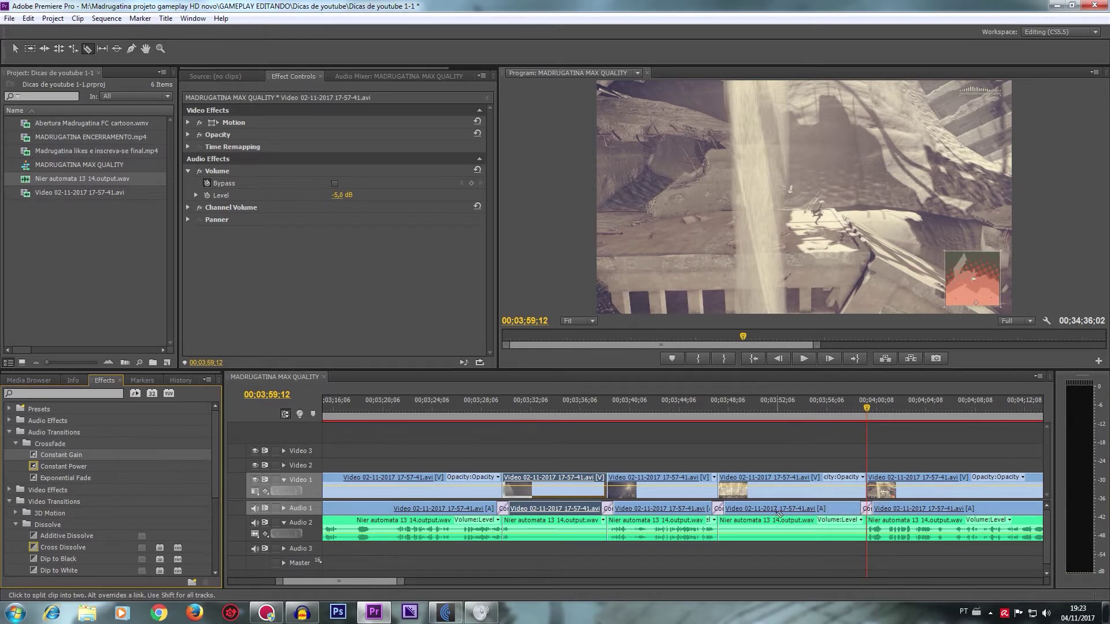
Step: Set the clip between the cuts to -5 dB and play from about 03;44
key("v")
left_click(746, 496)
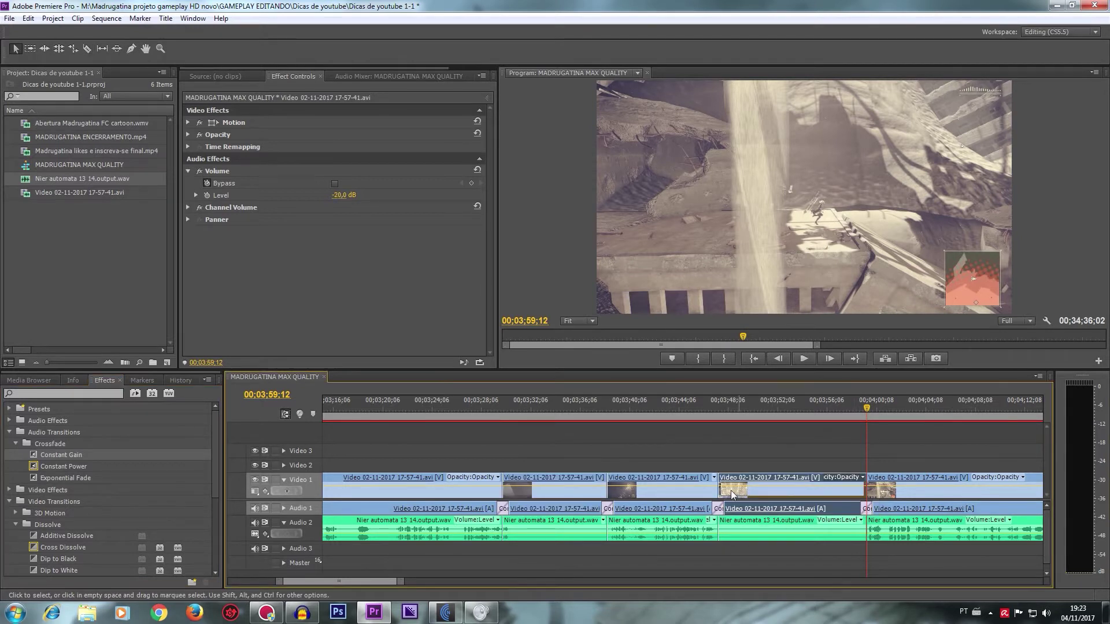
left_click(337, 195)
type("-")
key("Return")
left_click(688, 406)
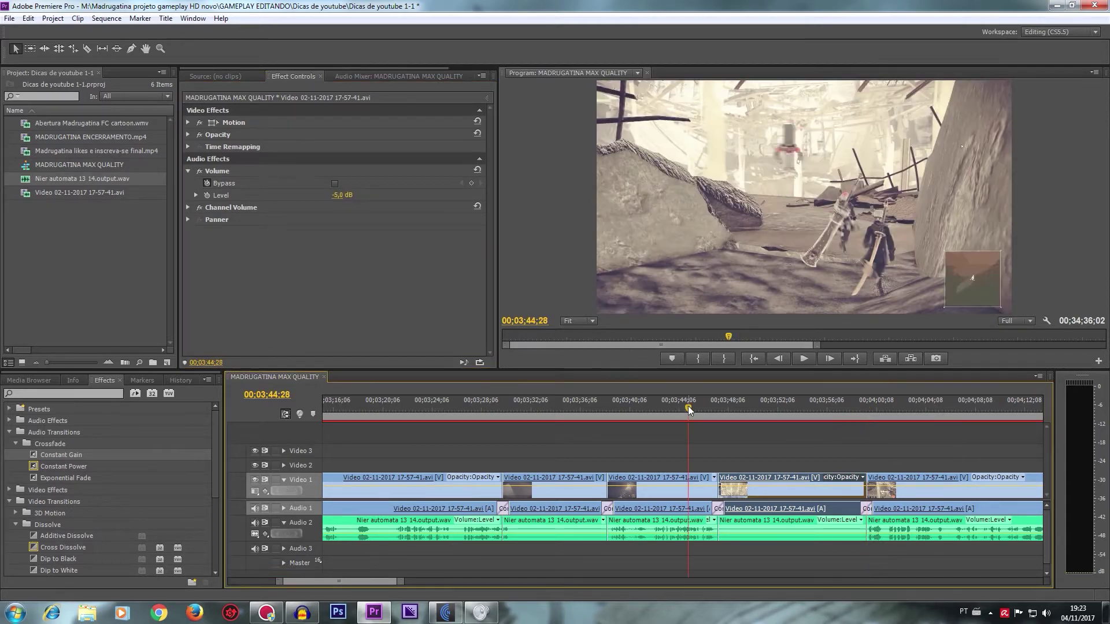
left_click(803, 358)
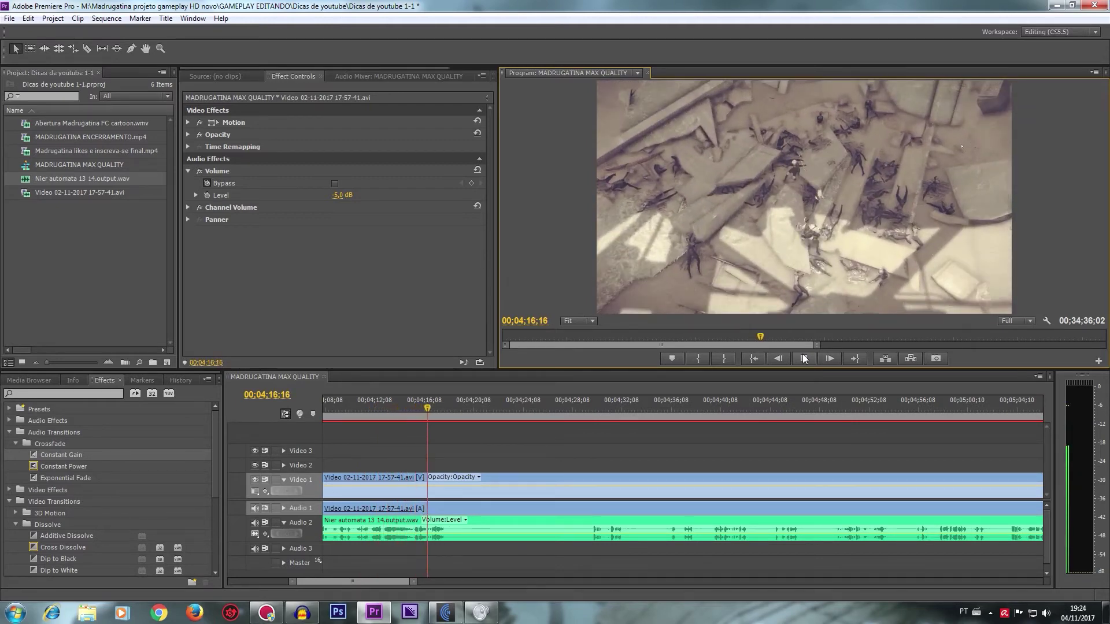
Step: Stop playback at 04;18;05 after reviewing the new 04;00 cut
left_click(804, 359)
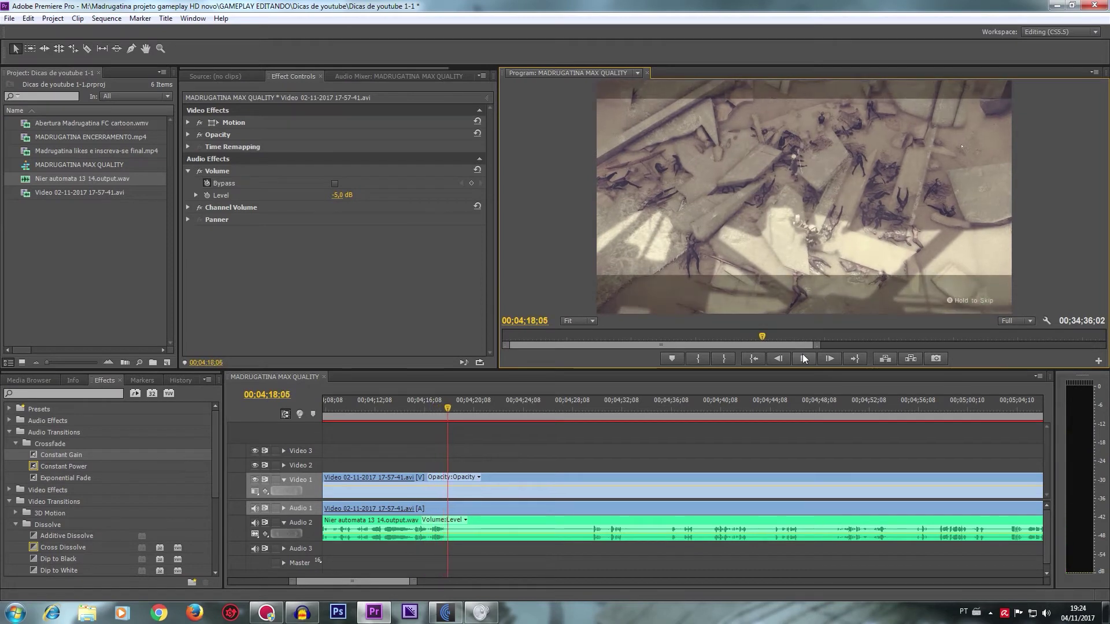
Step: Split every track at 04;18;05, 04;32;14 and several nearby points
key("c")
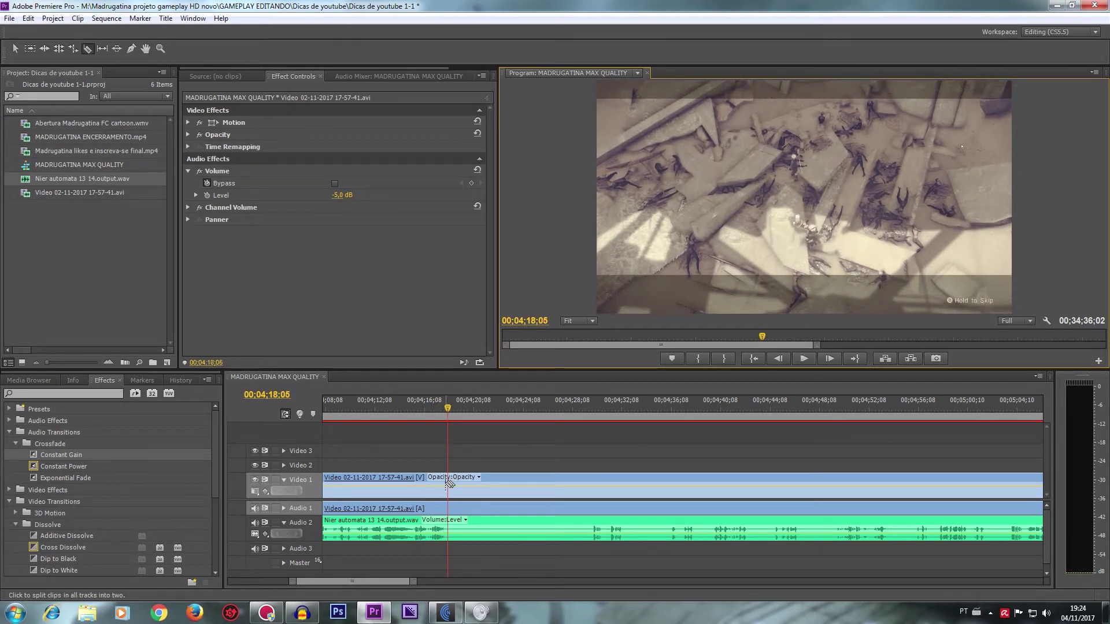
left_click(448, 485, "shift")
left_click(590, 522, "shift")
left_click_drag(611, 413, 656, 428)
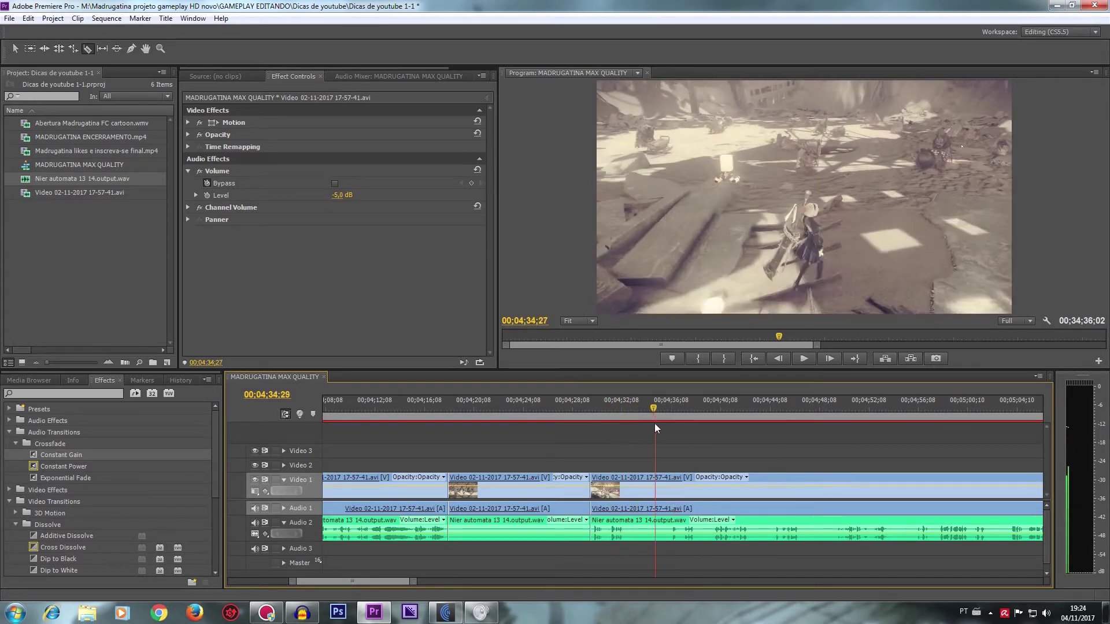
left_click_drag(655, 428, 624, 429)
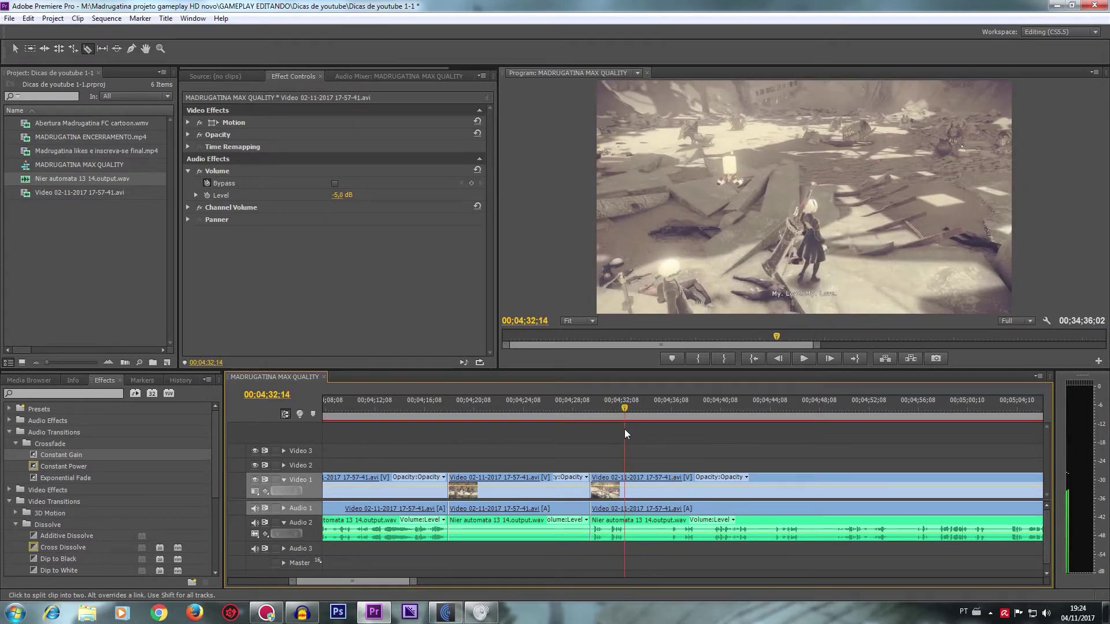
left_click(624, 483, "shift")
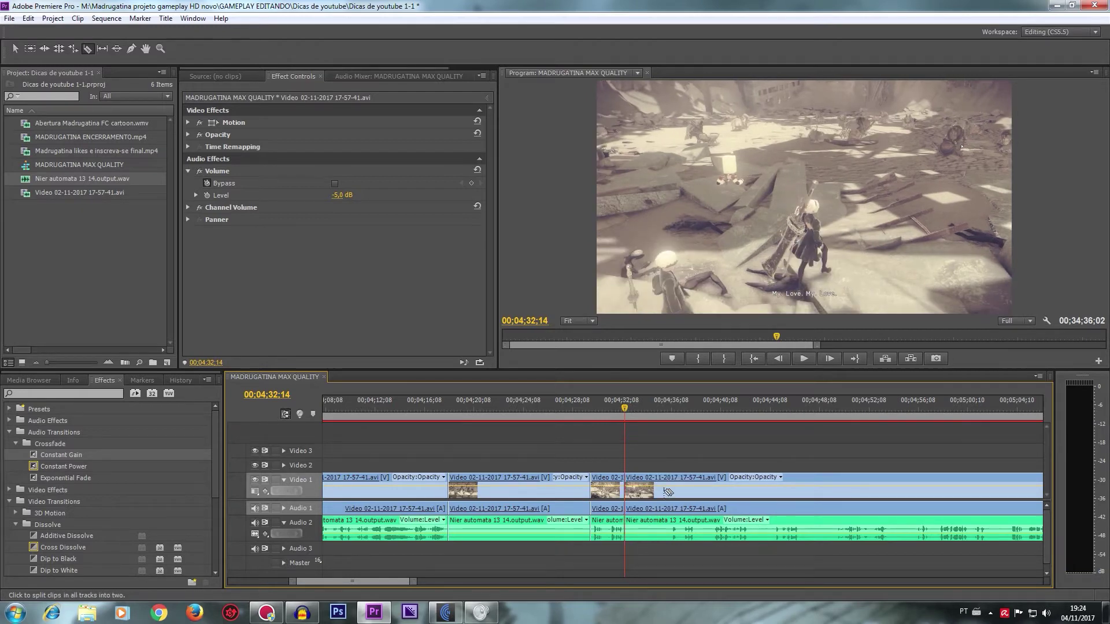
left_click(668, 522, "shift")
left_click_drag(682, 408, 663, 427)
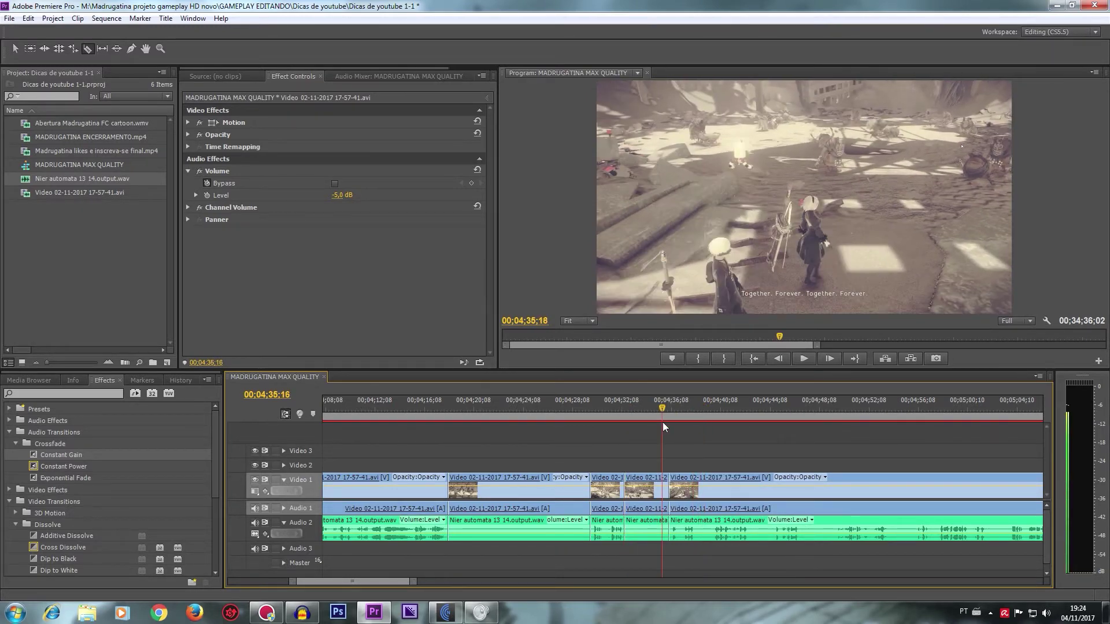
left_click(696, 531, "shift")
Step: Split all tracks at nine more points up to about 05;04
left_click(712, 530, "shift")
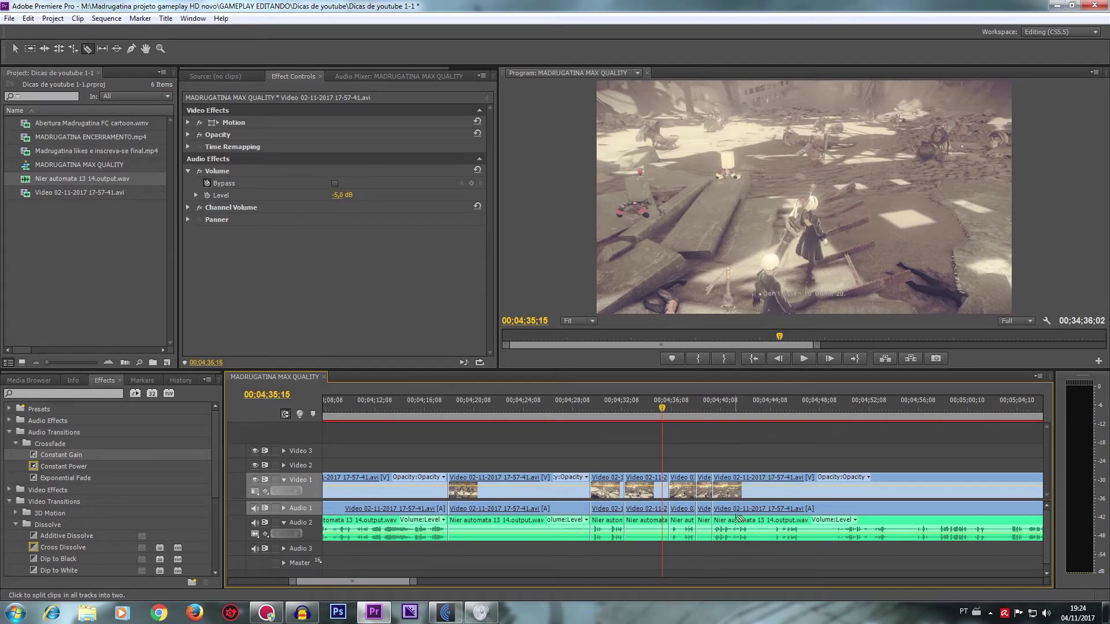
left_click(750, 530, "shift")
left_click(772, 529, "shift")
left_click(802, 528, "shift")
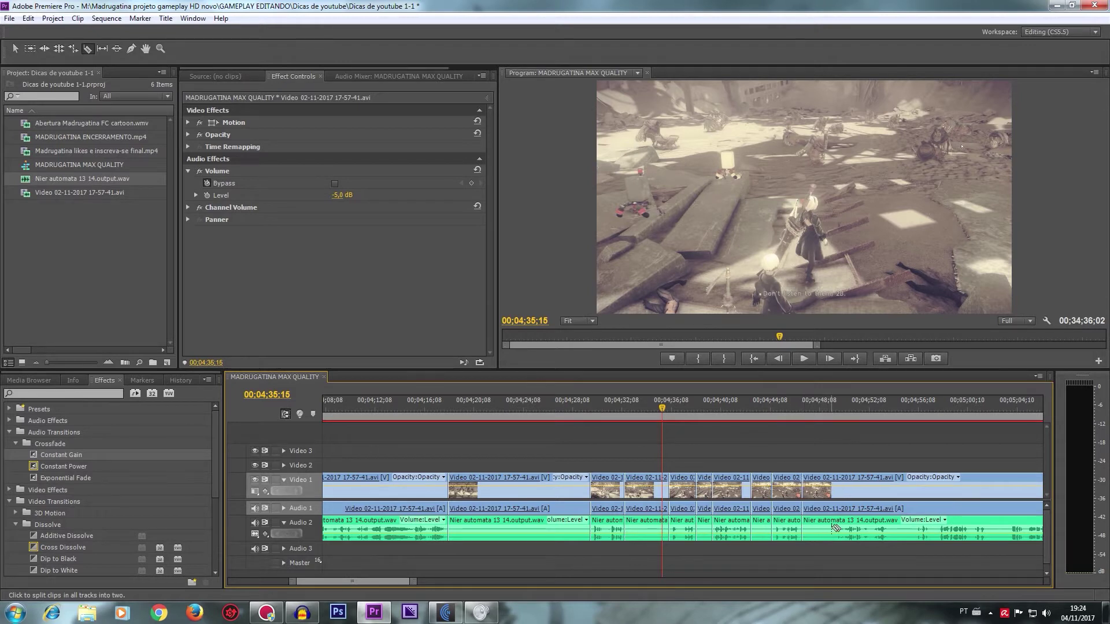
left_click(833, 530, "shift")
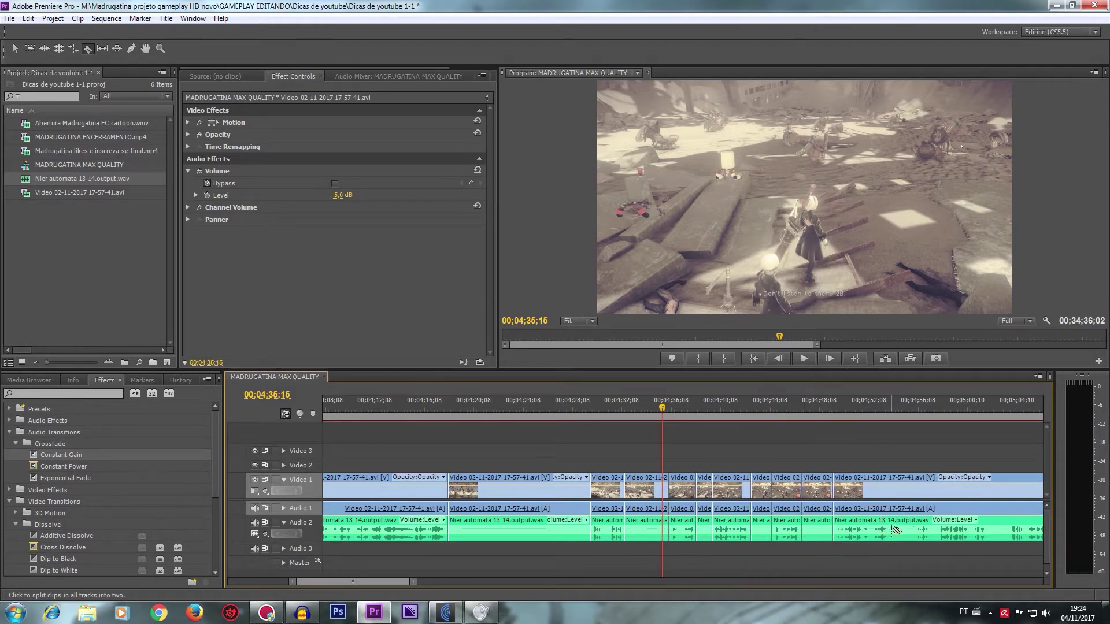
left_click(891, 529, "shift")
left_click(912, 529, "shift")
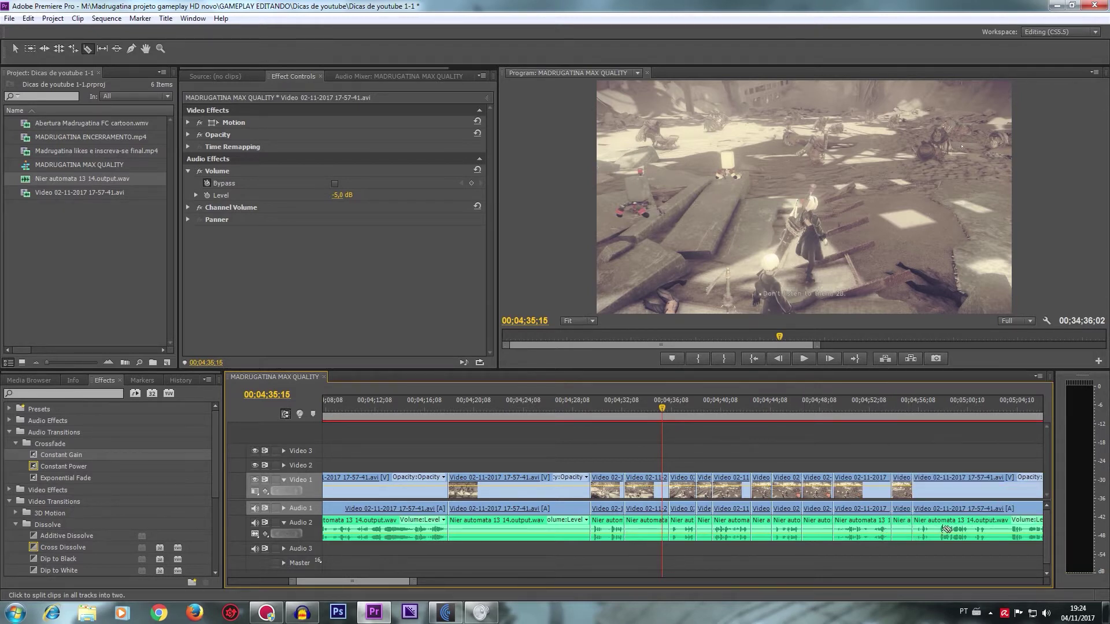
left_click(988, 529, "shift")
left_click(1007, 530, "shift")
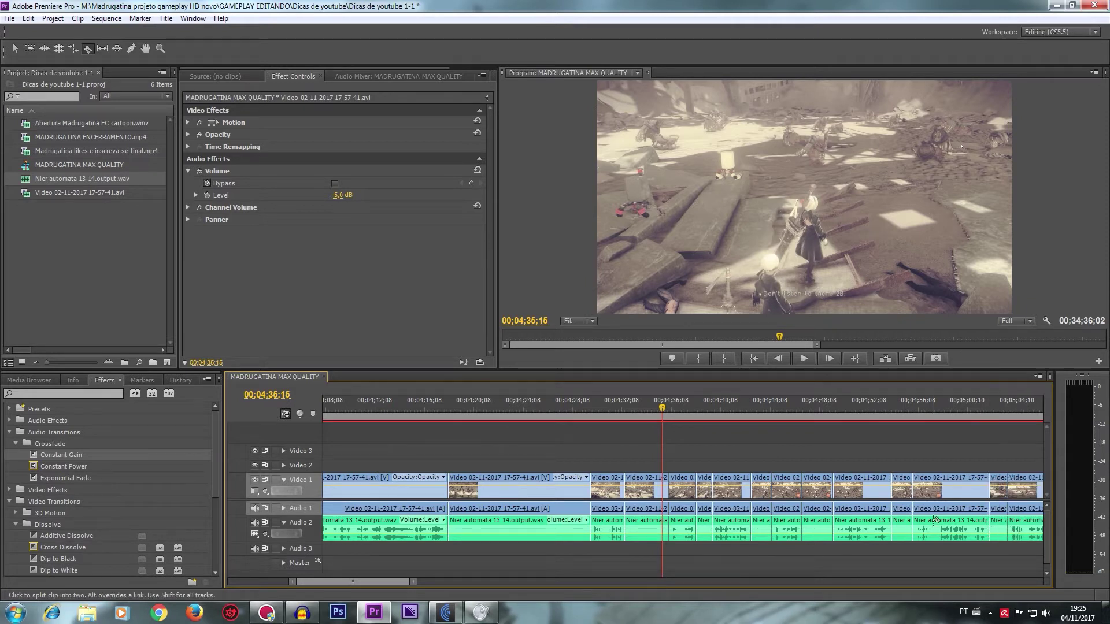
Step: Add Constant Gain crossfades at the first nine Audio 1 edit points
left_click_drag(63, 456, 449, 509)
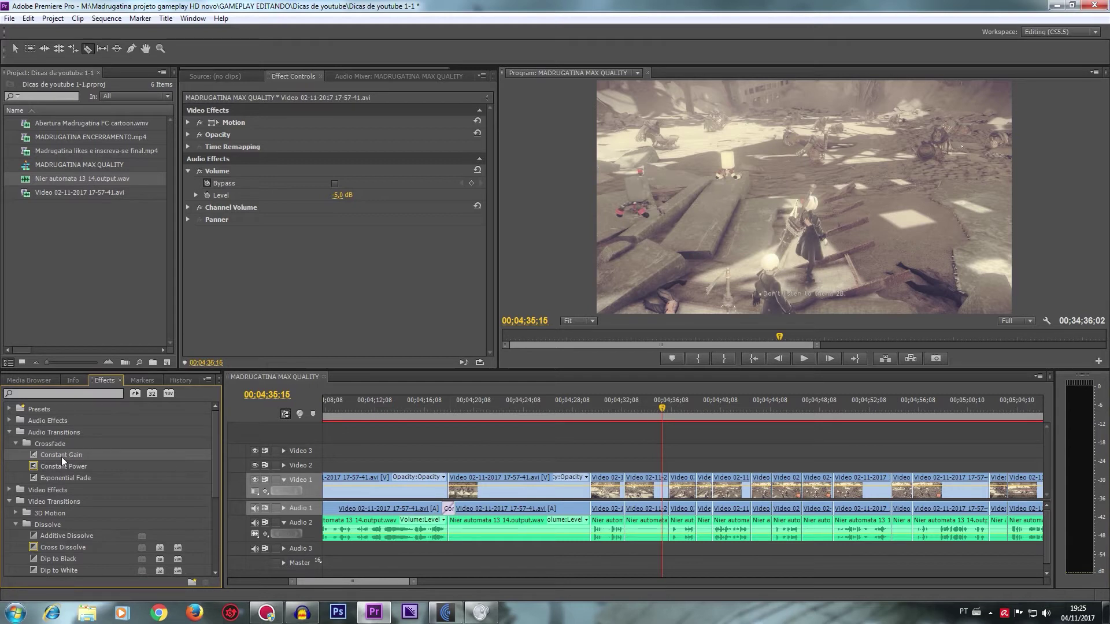
left_click_drag(60, 453, 590, 509)
left_click_drag(45, 454, 624, 509)
left_click_drag(74, 454, 507, 473)
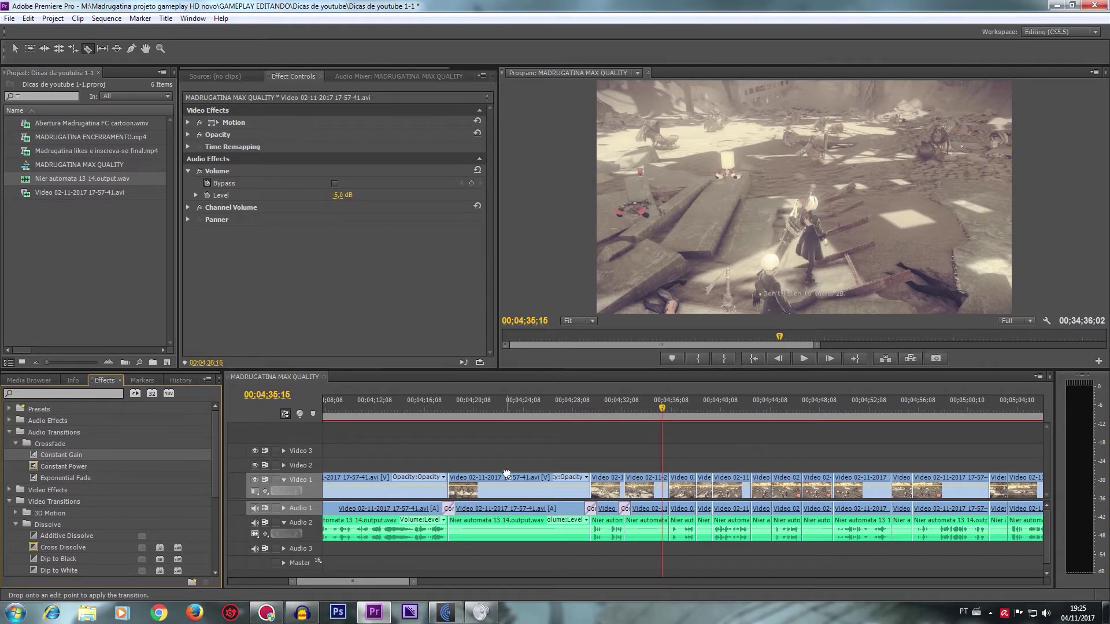
left_click_drag(658, 500, 667, 509)
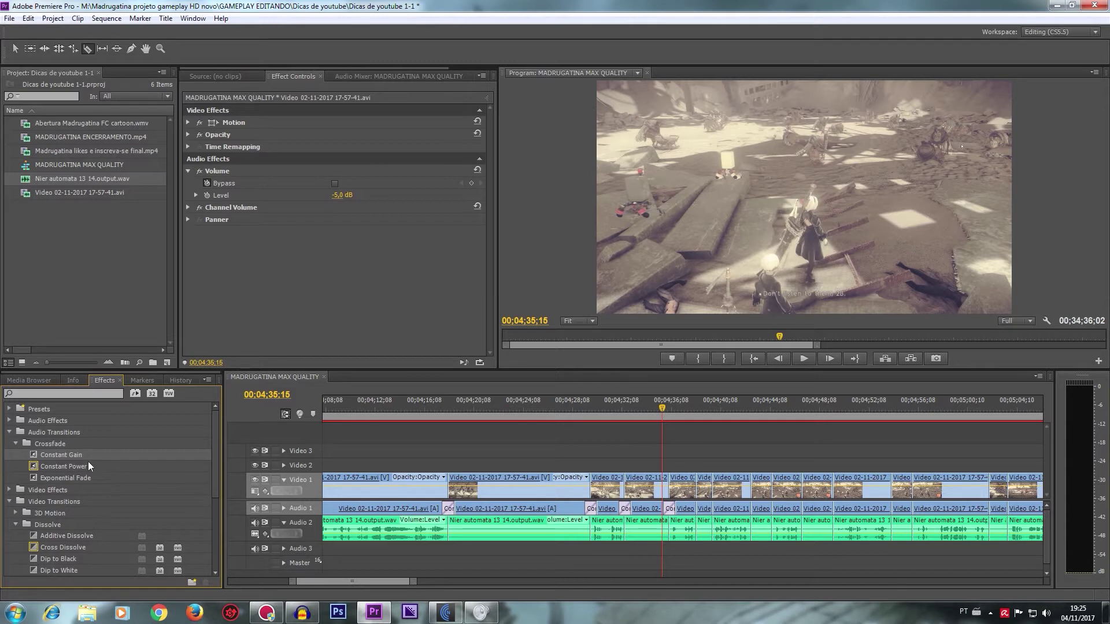
left_click_drag(67, 456, 699, 510)
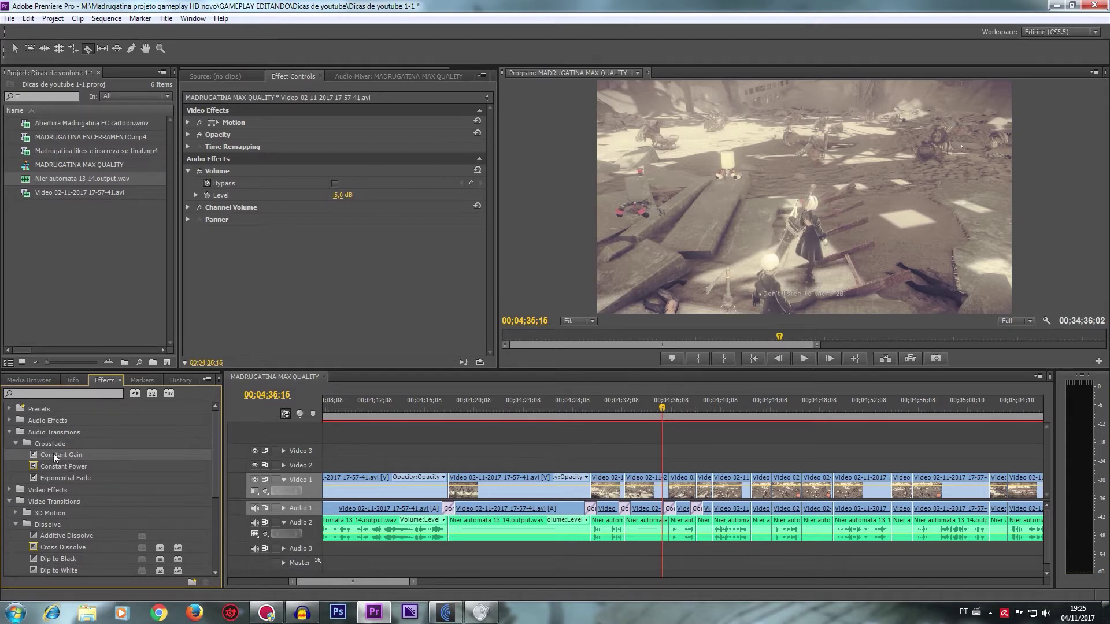
left_click_drag(55, 454, 715, 508)
left_click_drag(70, 454, 744, 508)
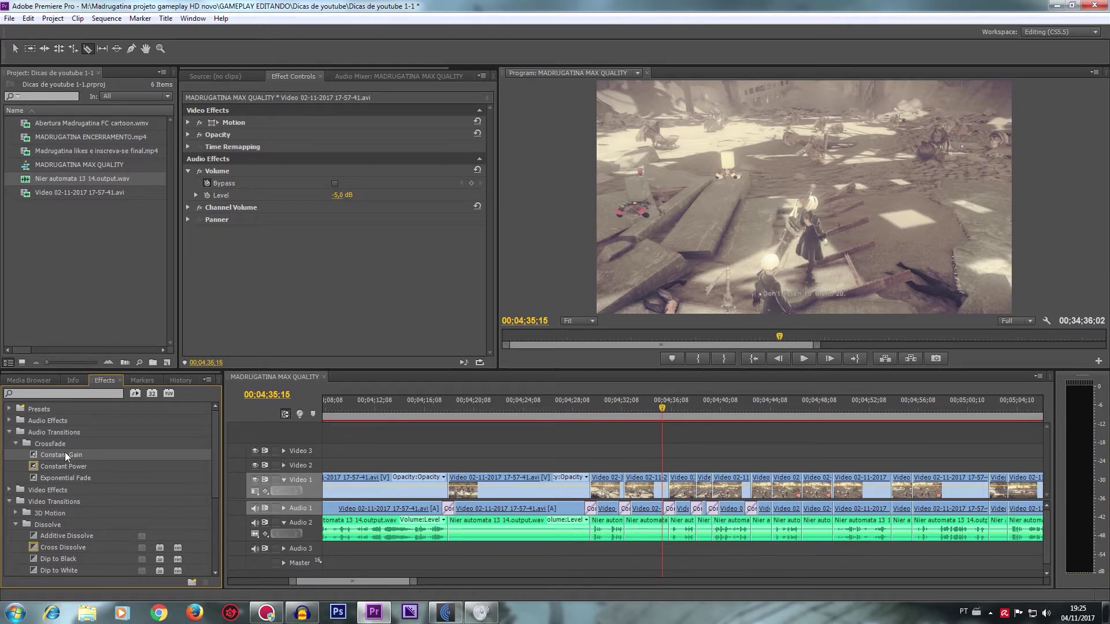
mouse_move(65, 454)
left_mouse_down()
mouse_move(759, 487)
mouse_move(773, 509)
left_mouse_up()
Step: Add Constant Gain crossfades at the remaining Audio 1 edit points through the last cut
left_click_drag(70, 454, 803, 509)
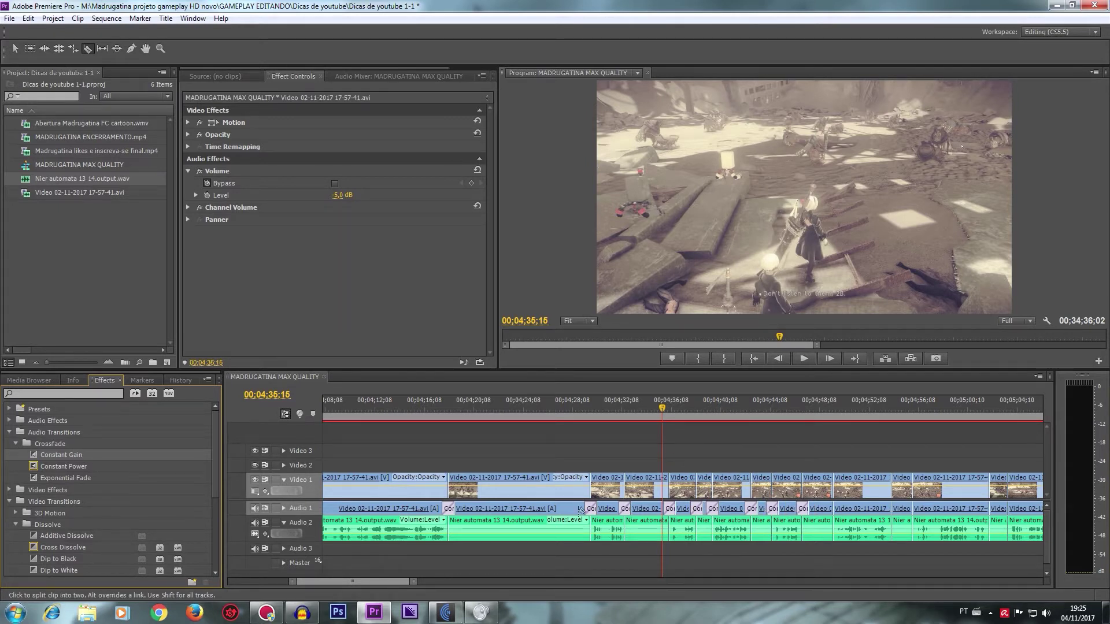
left_click_drag(56, 454, 830, 510)
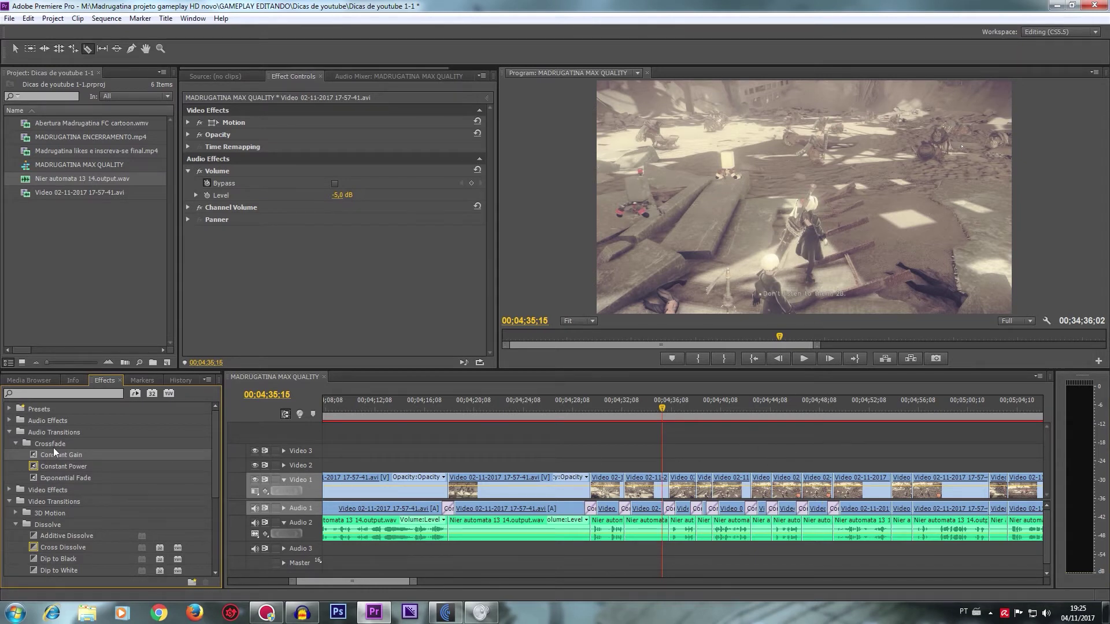
left_click_drag(55, 455, 648, 457)
left_click_drag(861, 487, 888, 509)
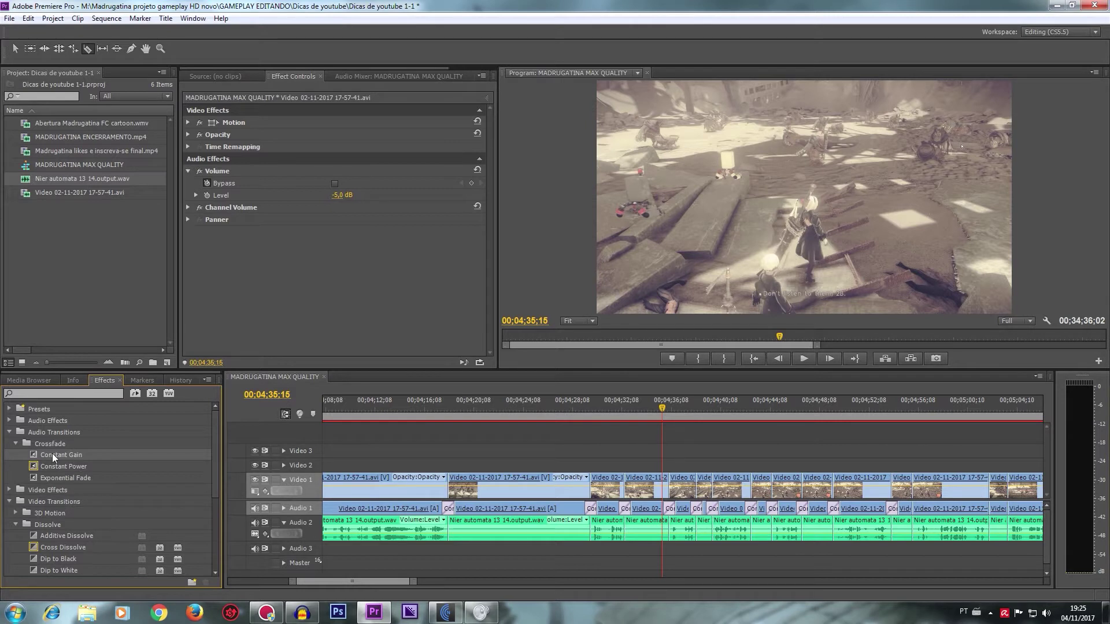
left_click_drag(52, 453, 715, 458)
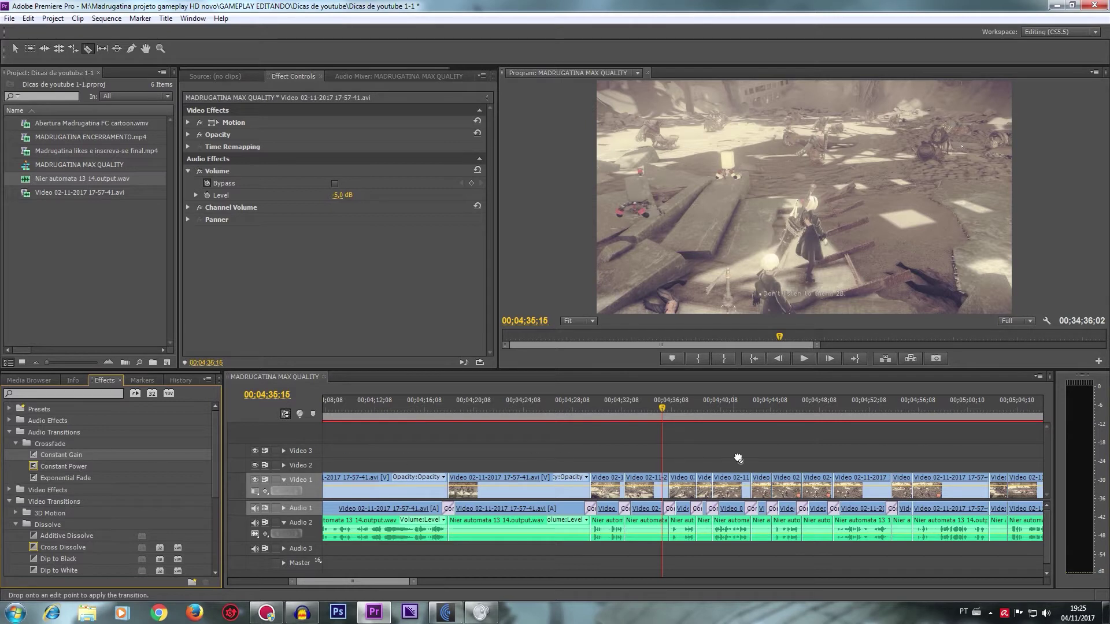
left_click_drag(899, 488, 911, 508)
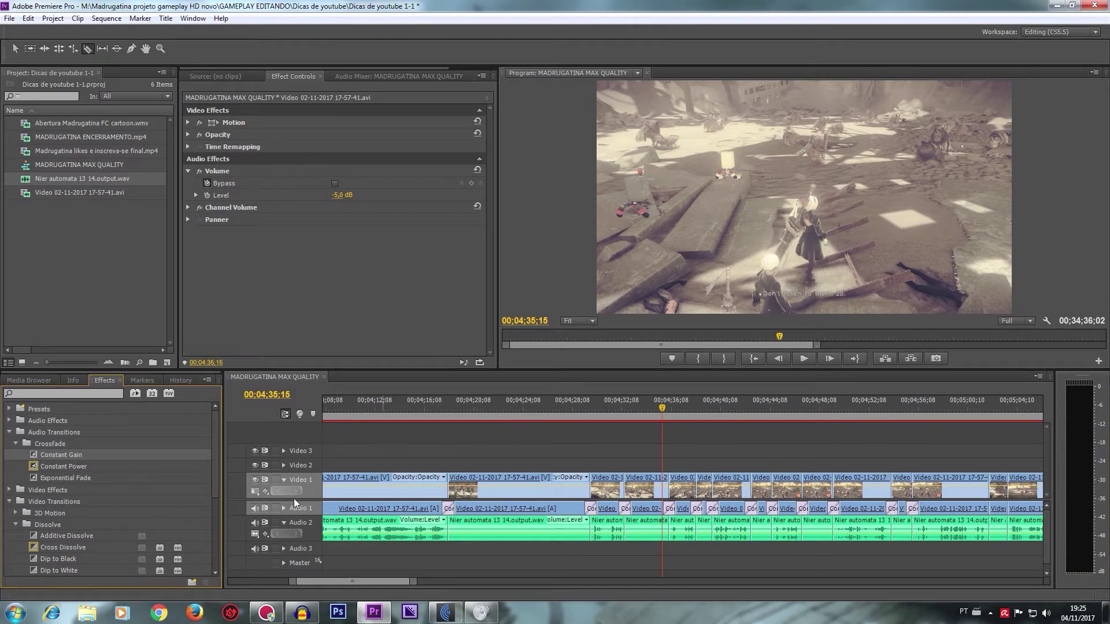
left_click_drag(58, 454, 986, 509)
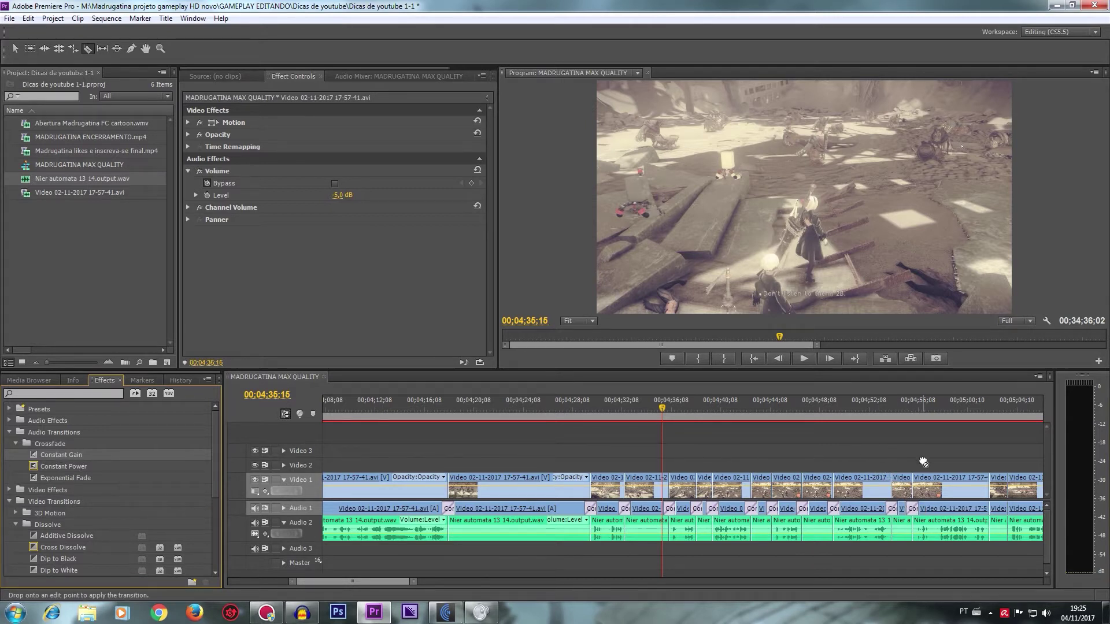
left_click_drag(987, 509, 988, 509)
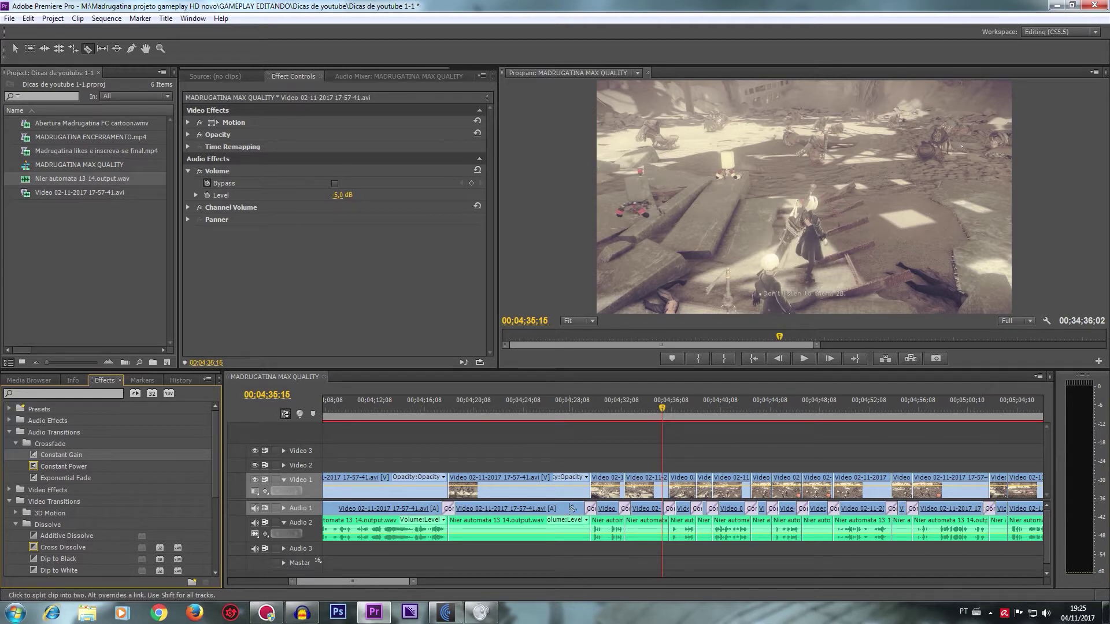
mouse_move(75, 454)
left_mouse_down()
mouse_move(833, 456)
mouse_move(1006, 508)
left_mouse_up()
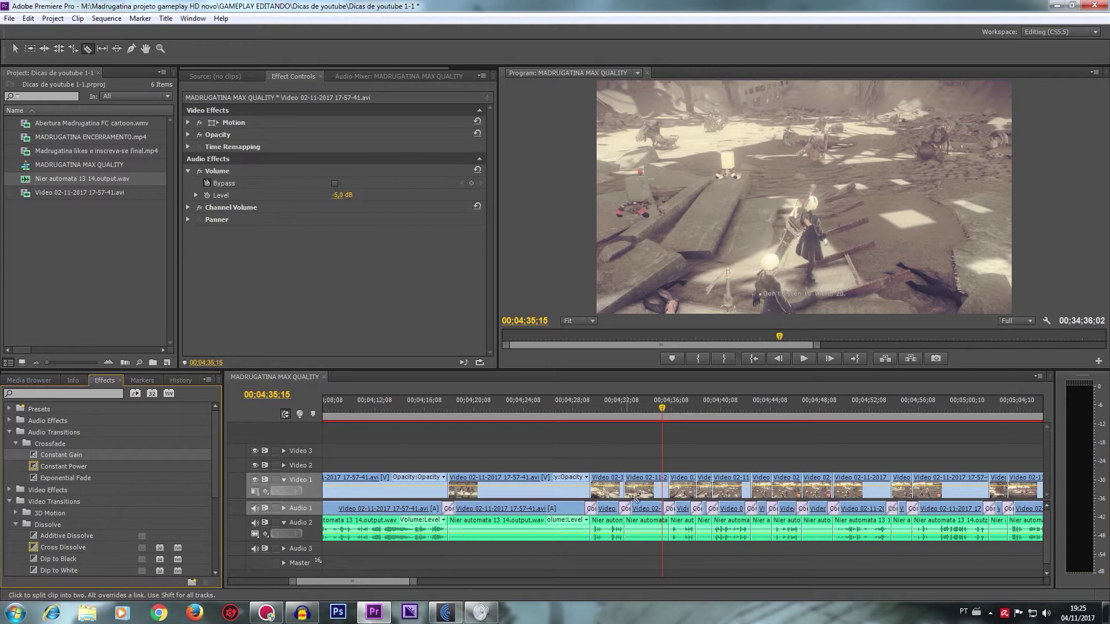
Step: Set the first three newly cut gameplay clips to -5 dB
key("v")
left_click(641, 508)
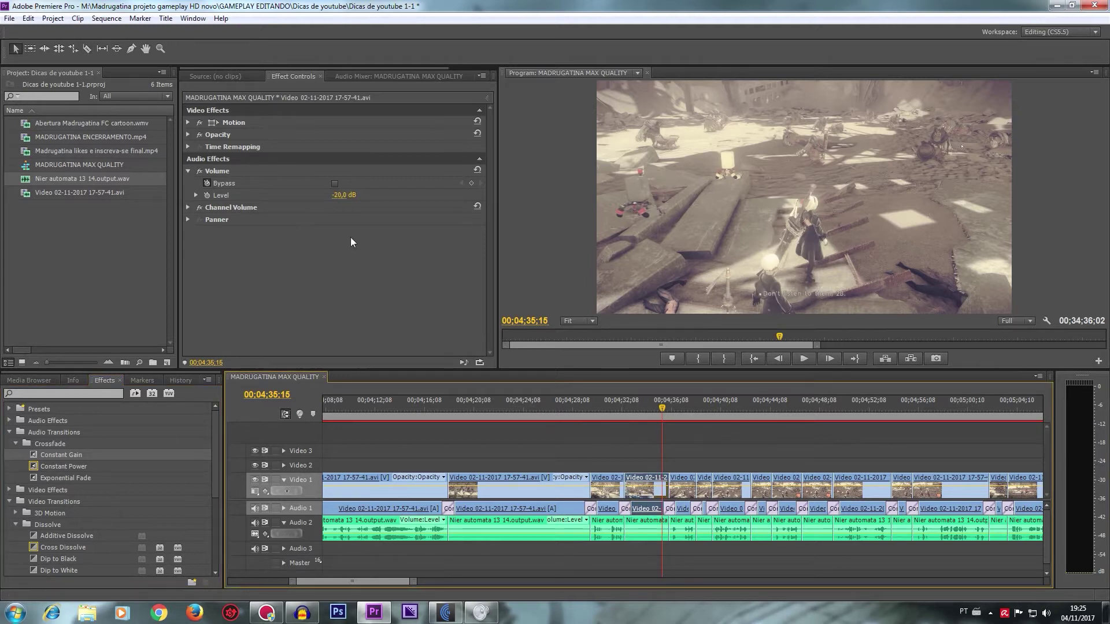
left_click(335, 197)
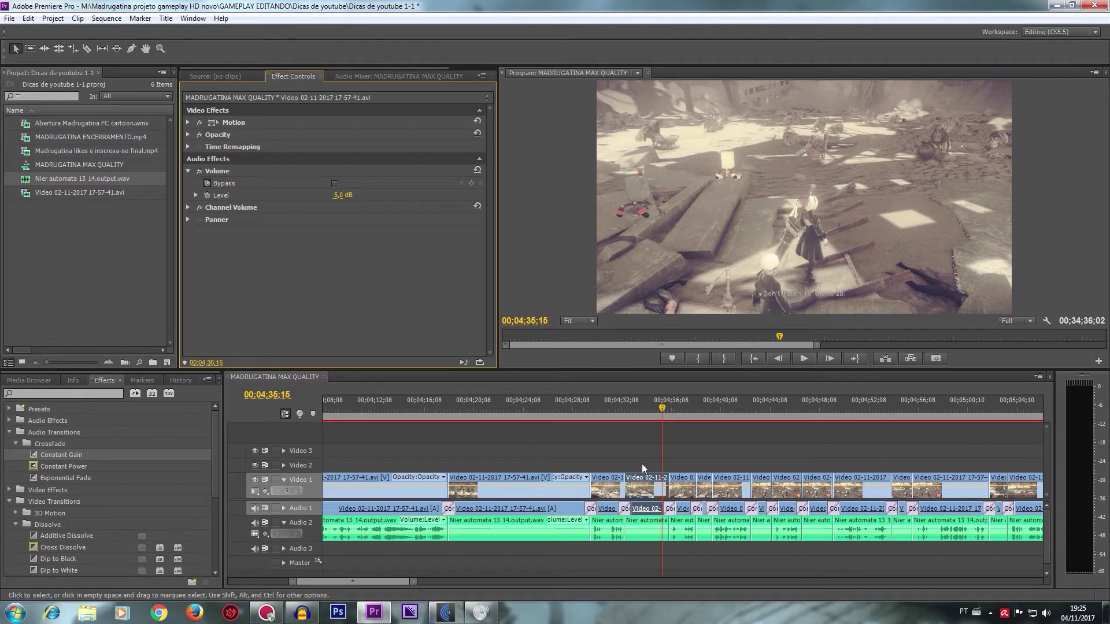
left_click(704, 486)
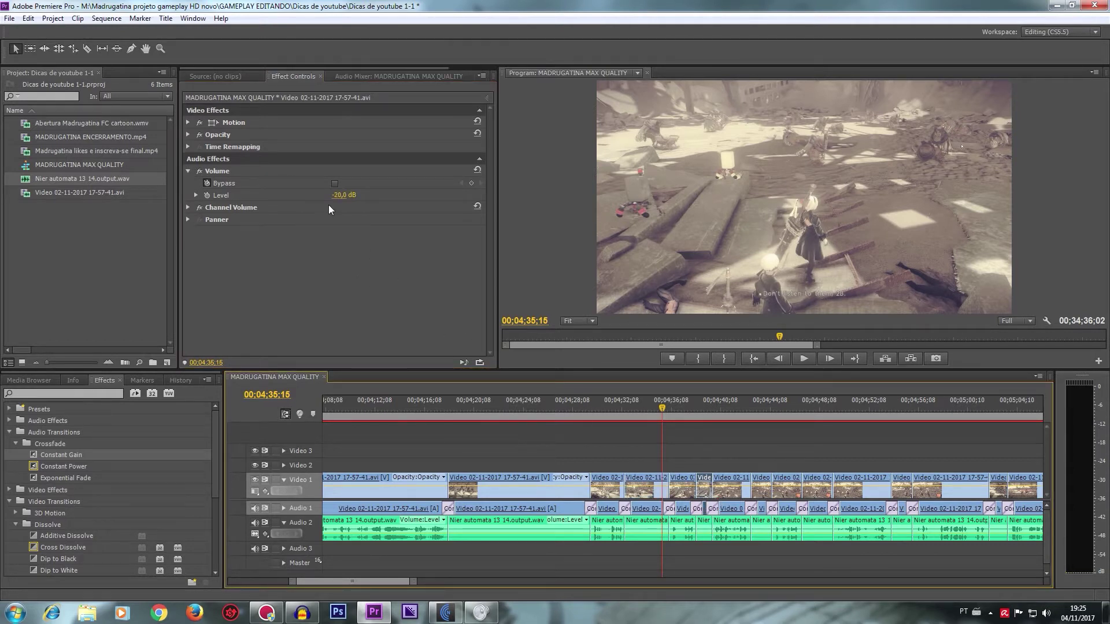
left_click(345, 195)
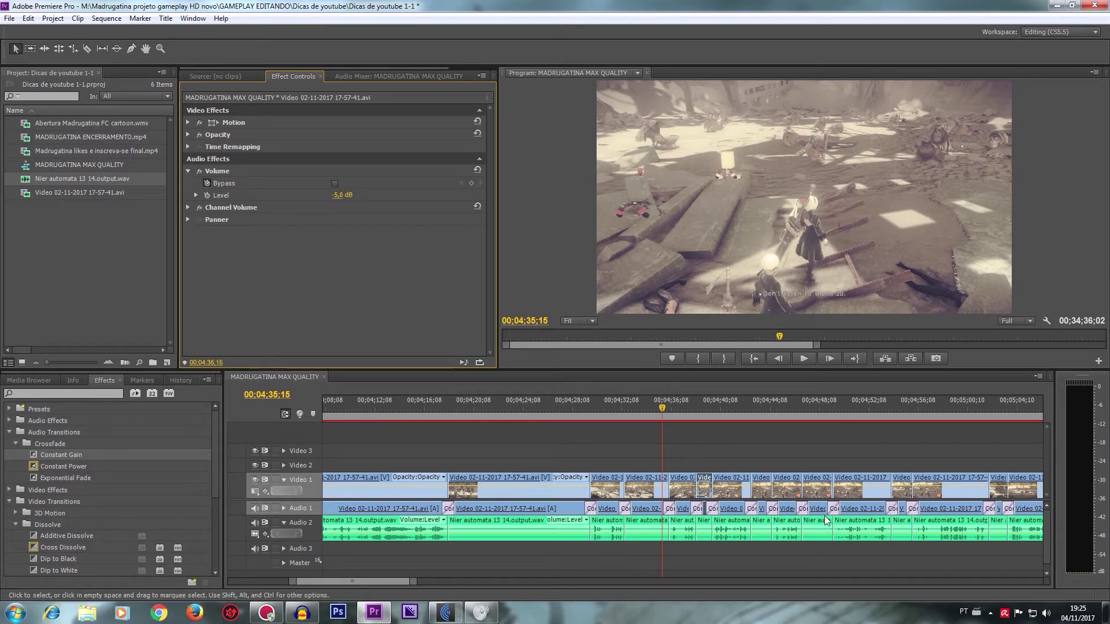
left_click(763, 511)
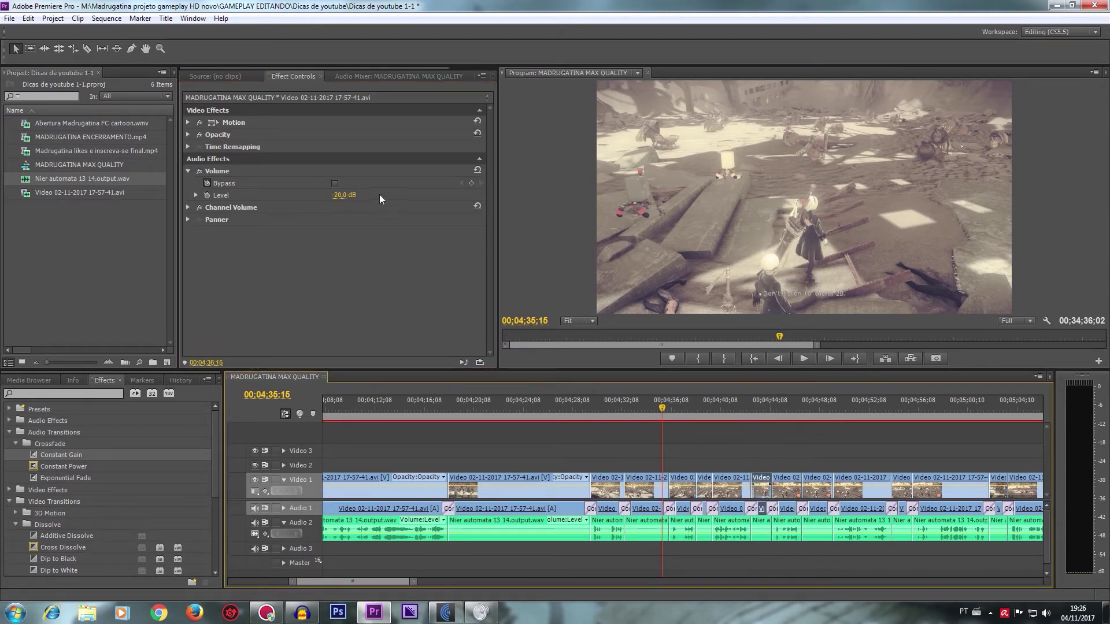
left_click(346, 195)
key("Return")
Step: Set the last three gameplay clips to -5 dB and return the playhead to about 04;16
left_click(818, 510)
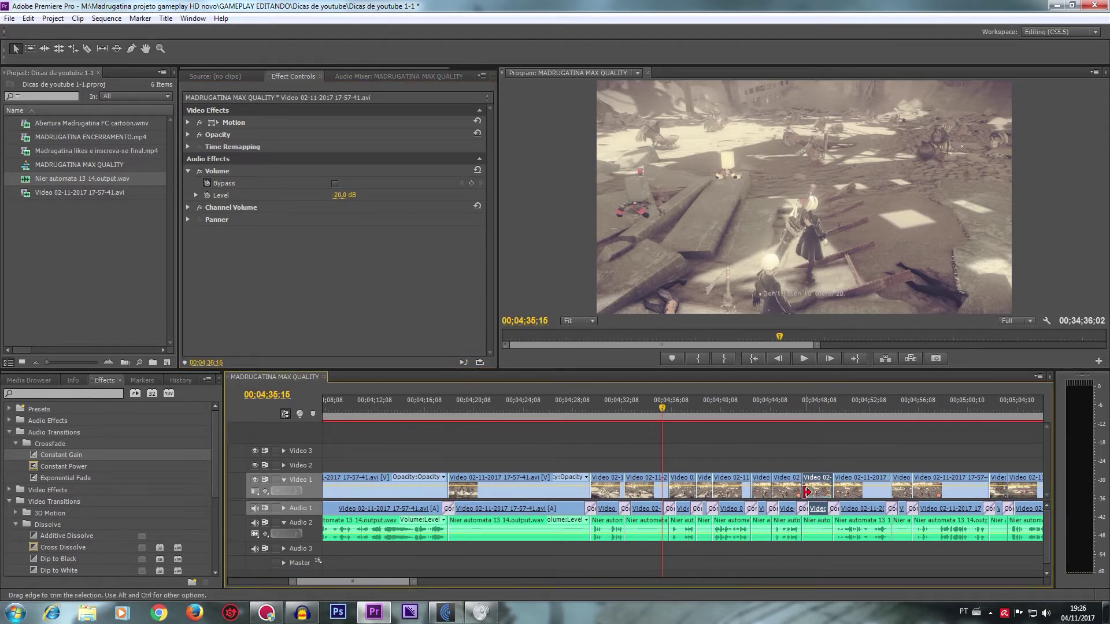
left_click(346, 195)
type("5")
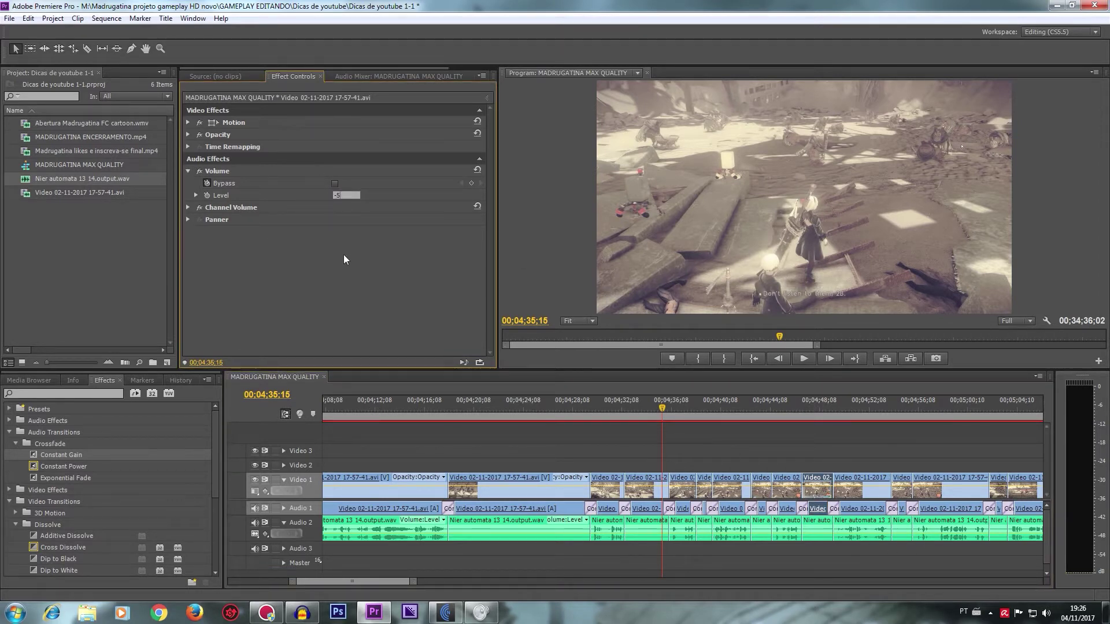
left_click(903, 504)
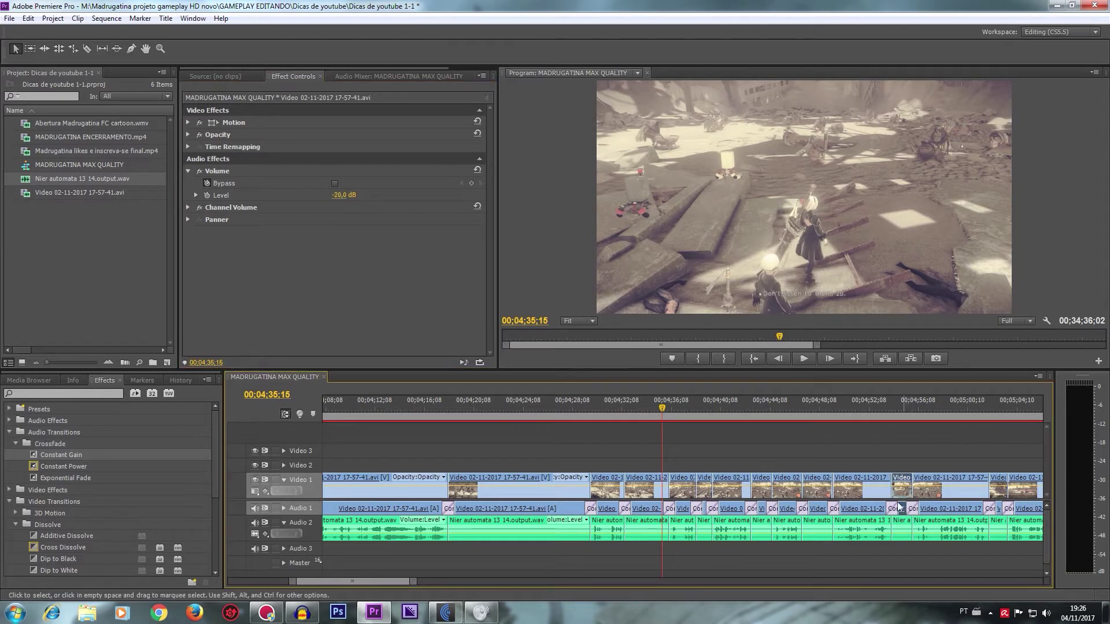
left_click(340, 195)
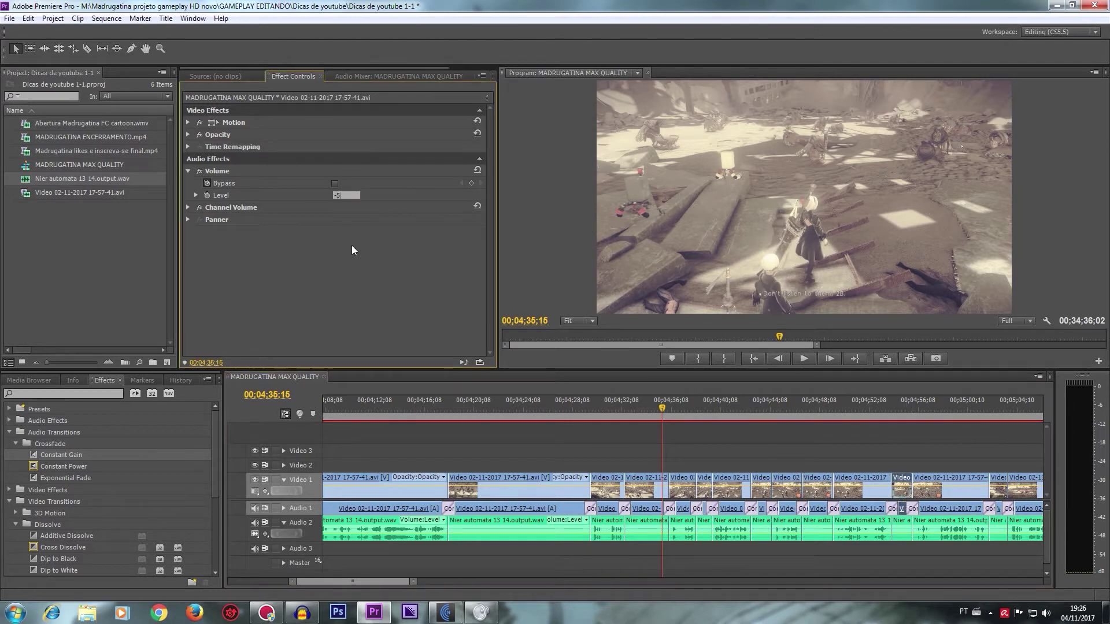
left_click(1000, 507)
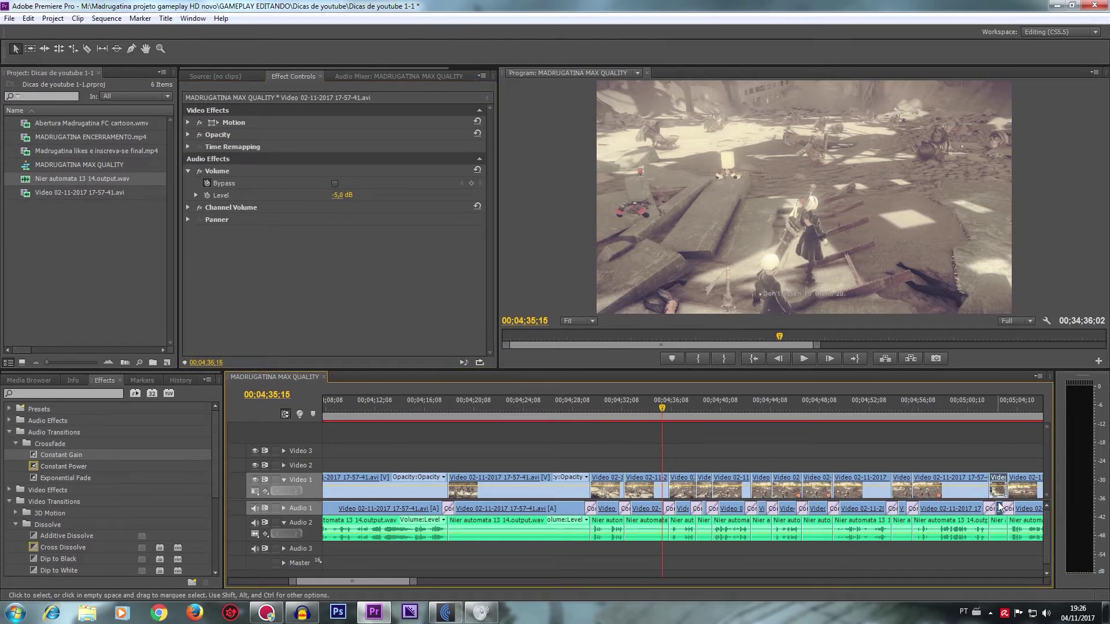
left_click(337, 195)
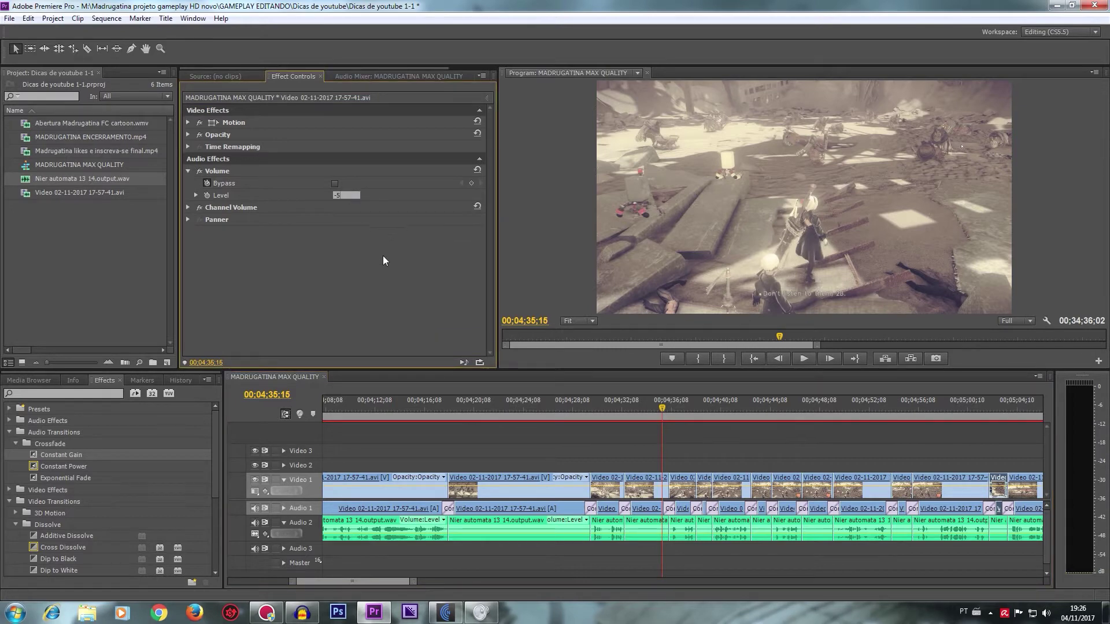
left_click(432, 410)
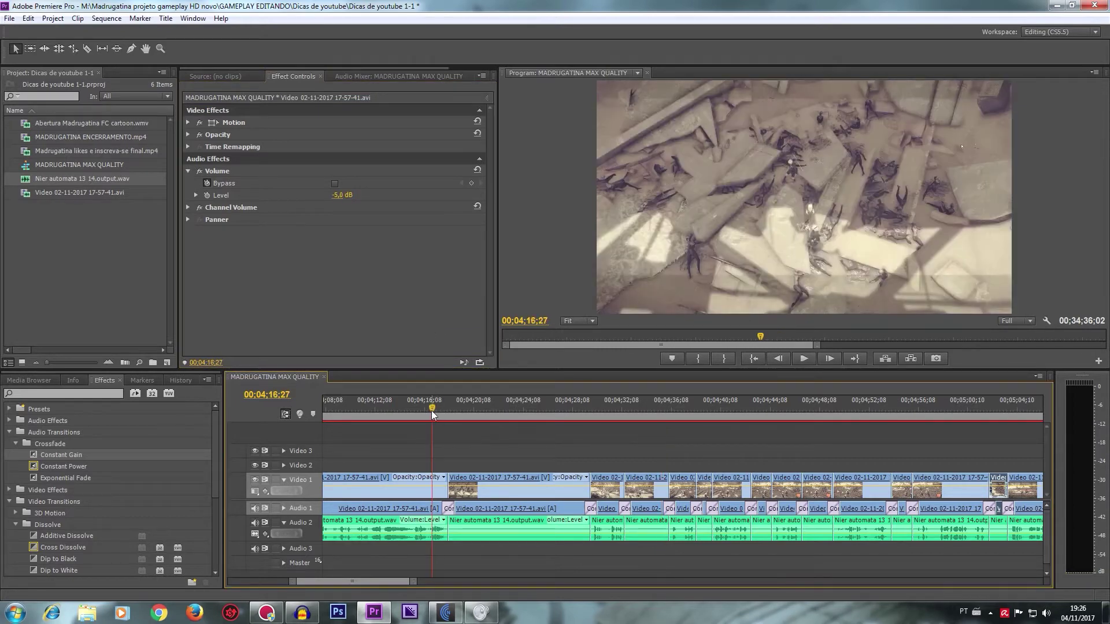
Step: Set the too-quiet gameplay clip's Volume Level to -5 dB, then replay from about 00:04:17
left_click(807, 360)
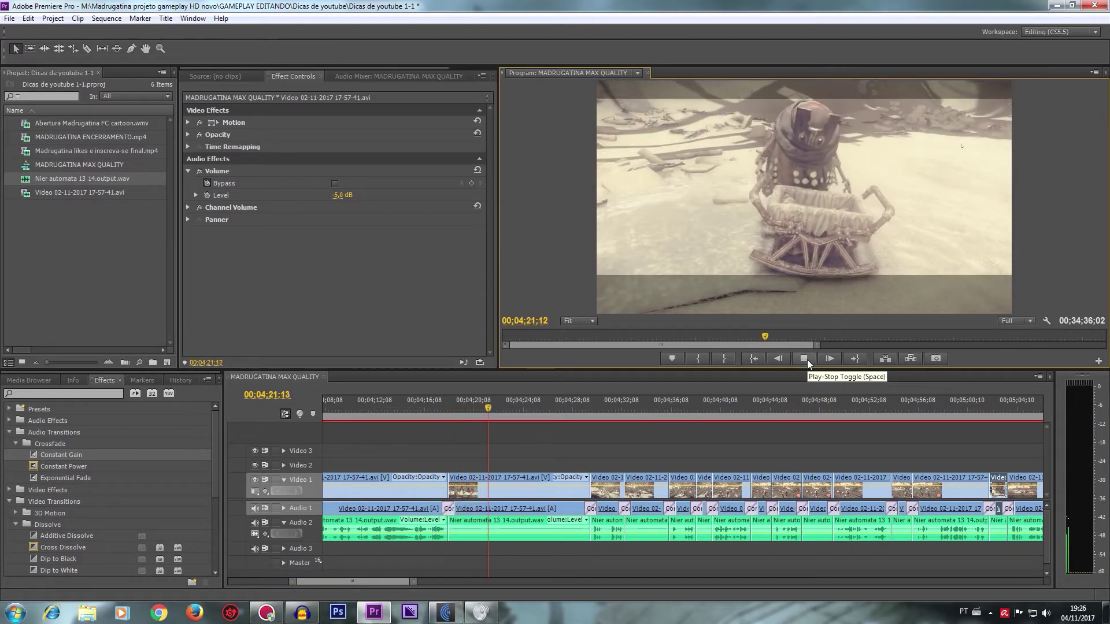
left_click(474, 480)
left_click(342, 196)
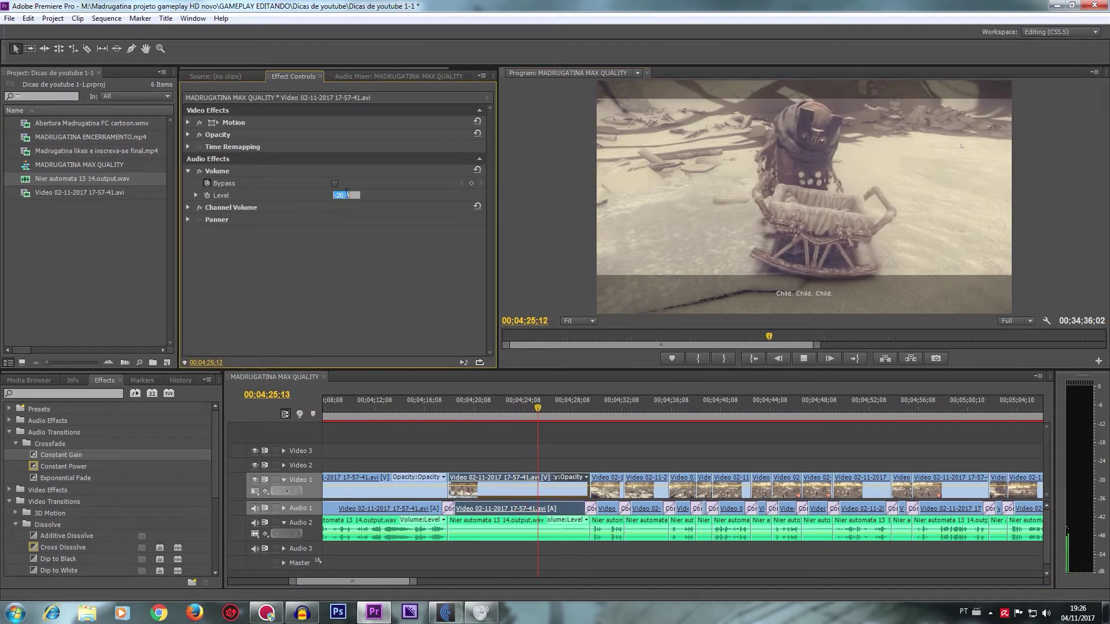
type("-5")
key("Return")
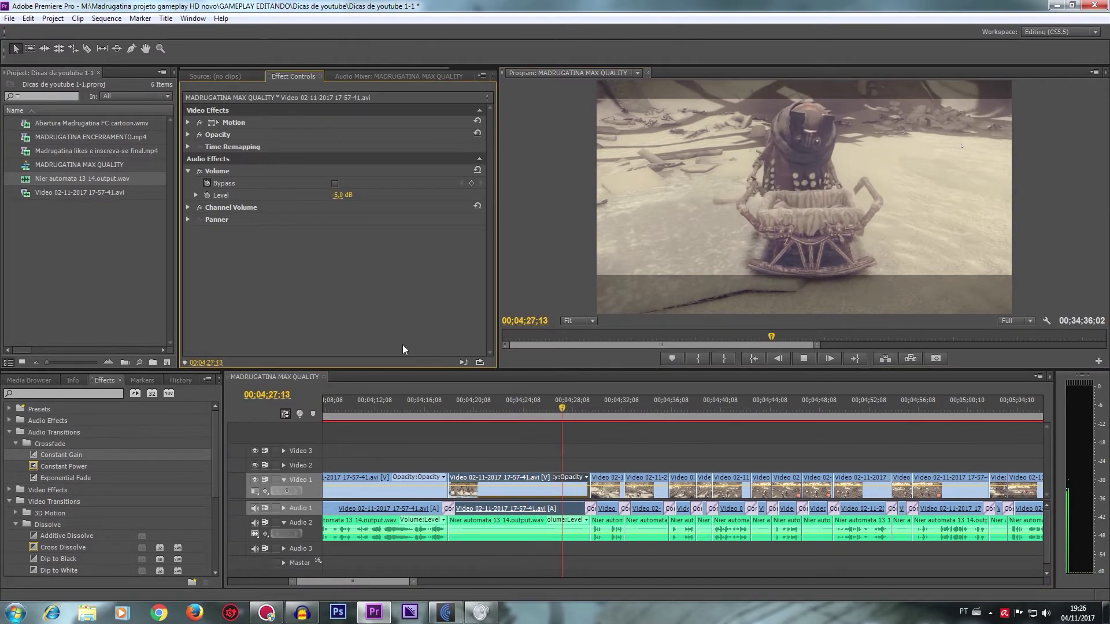
left_click(438, 406)
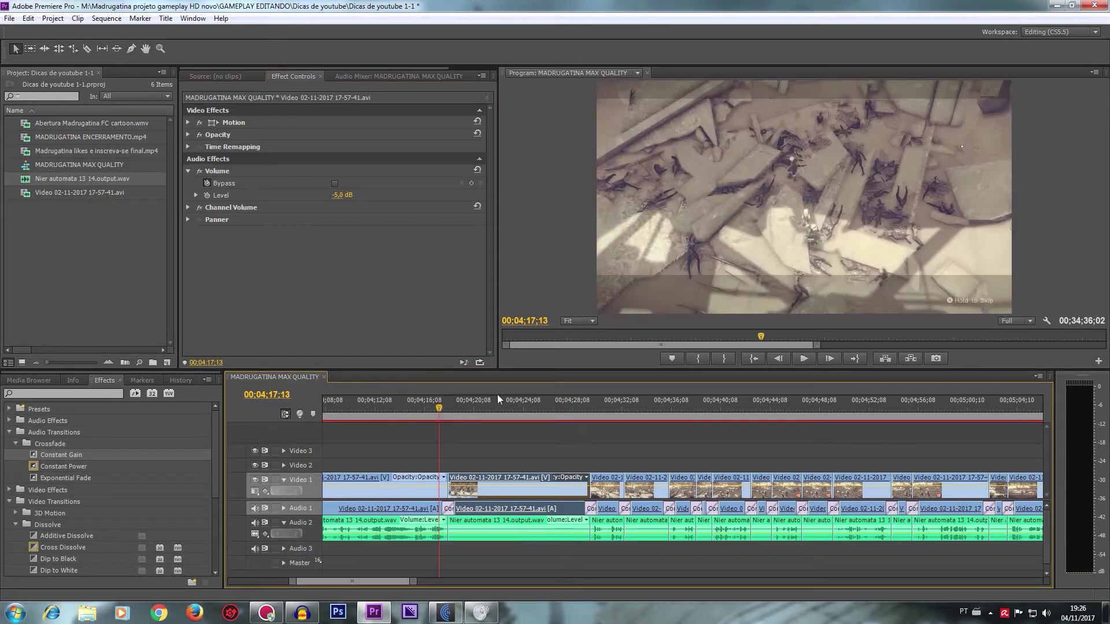
left_click(800, 359)
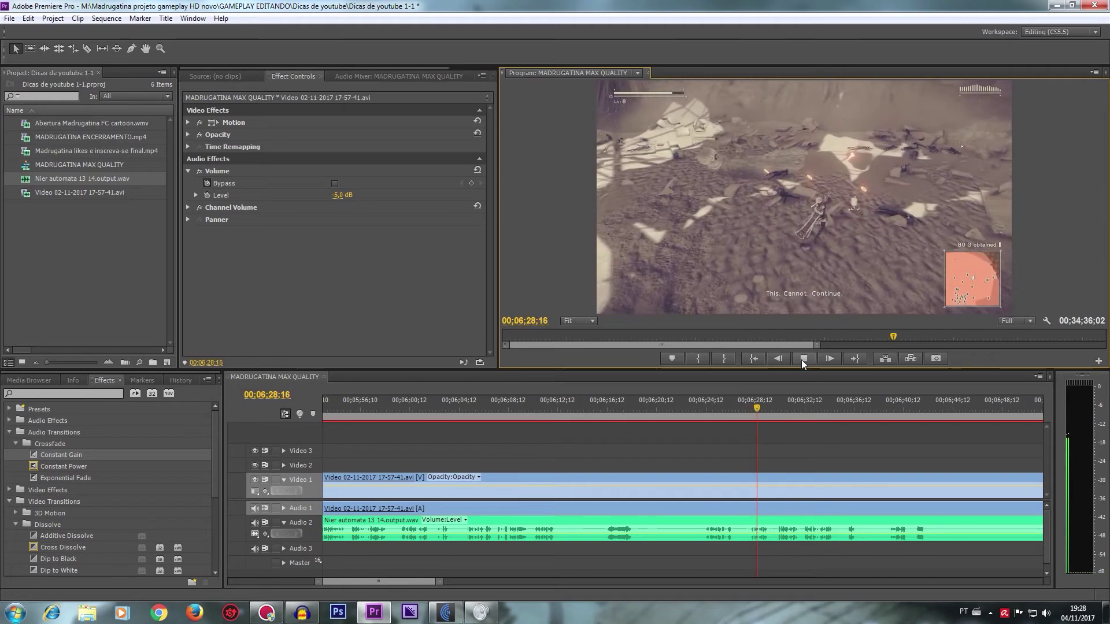
Step: Stop playback and razor all tracks at four points between about 06;12 and 06;19
left_click(801, 360)
key("c")
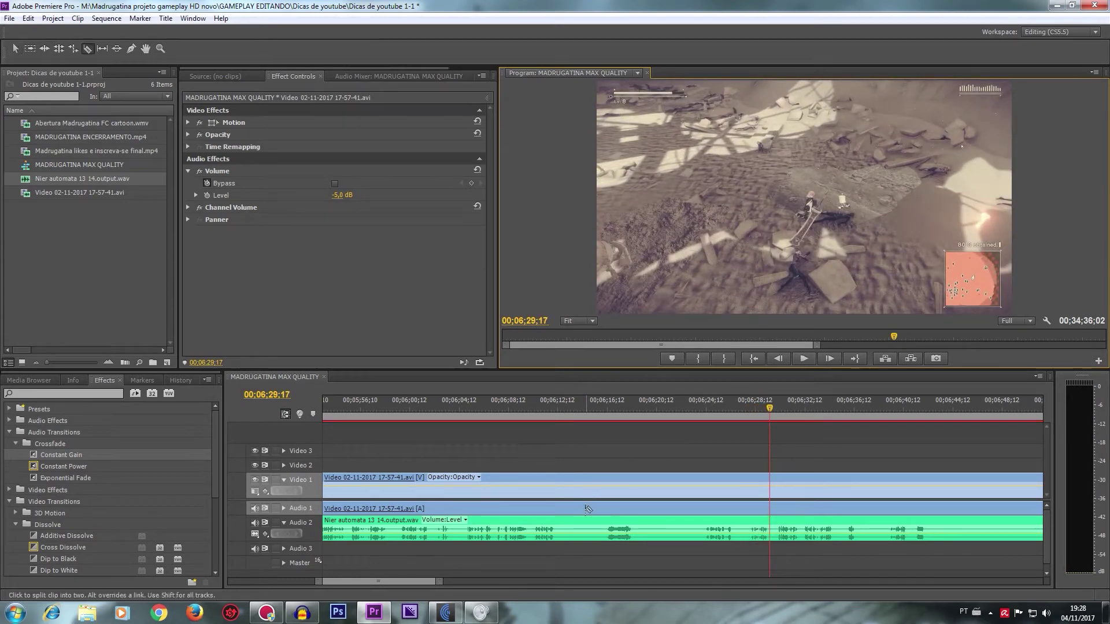
left_click(558, 524, "shift")
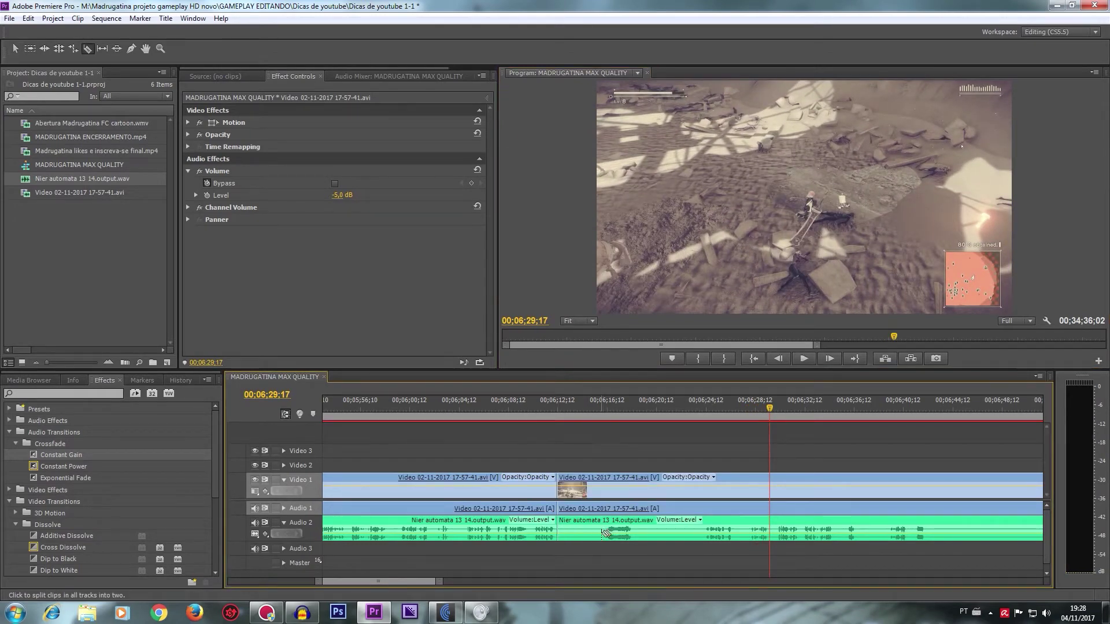
left_click(604, 530, "shift")
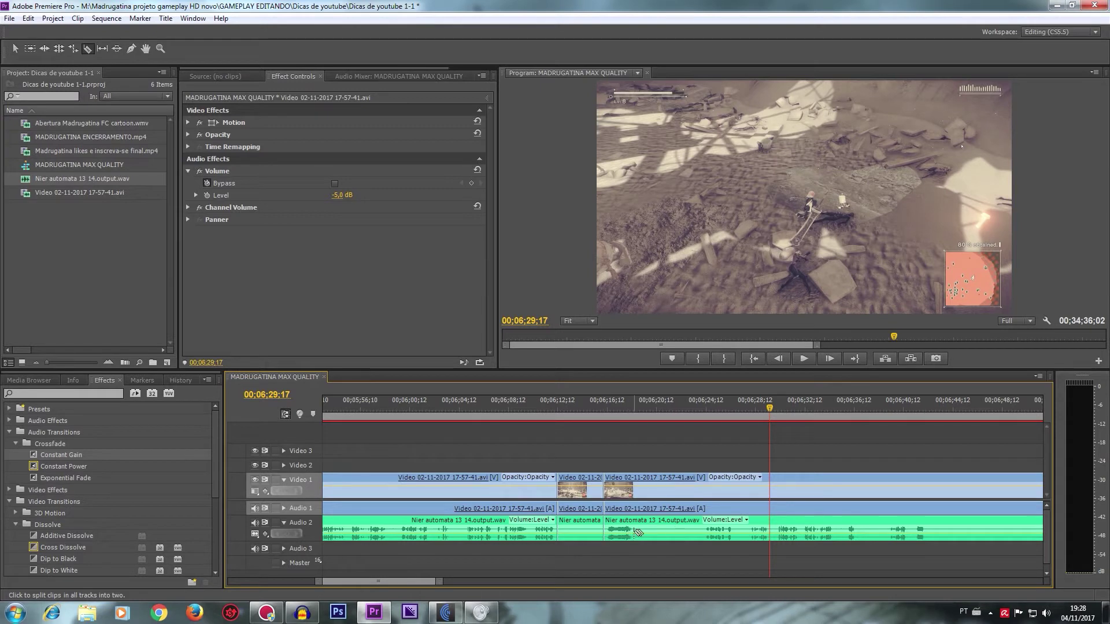
left_click(635, 531, "shift")
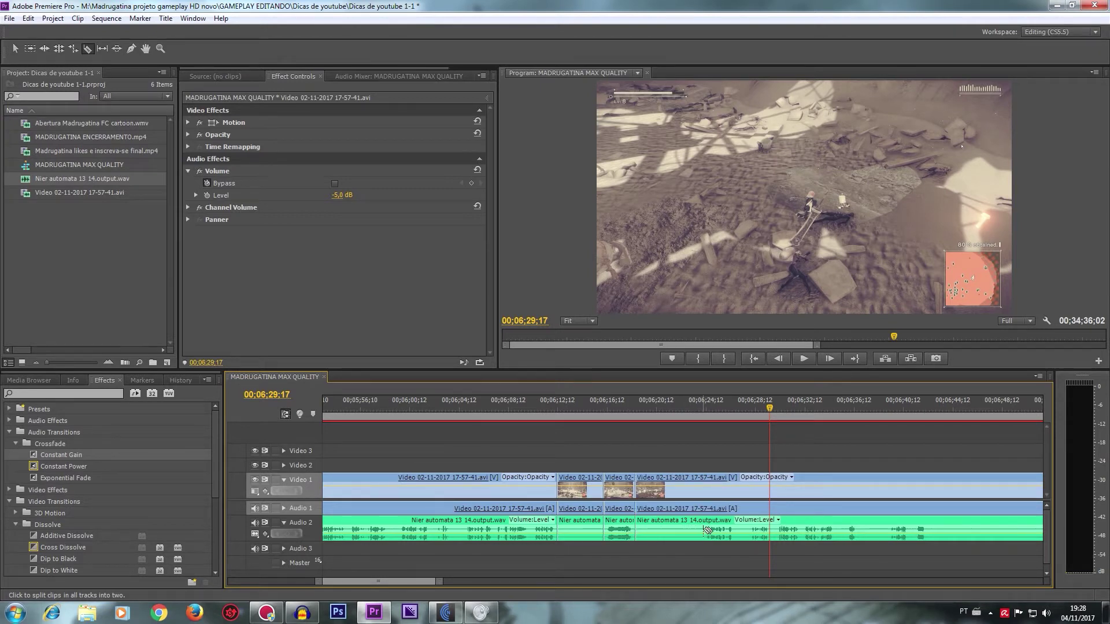
left_click(703, 530, "shift")
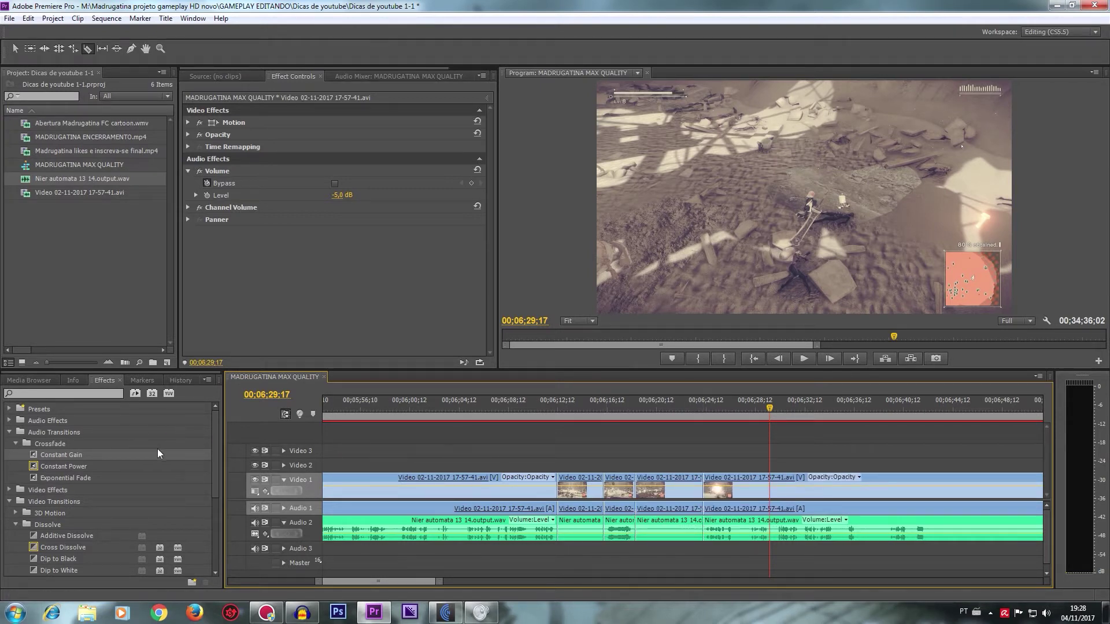
Step: Drag a Constant Gain crossfade onto each of the four new Audio 1 cuts
left_click_drag(65, 456, 413, 482)
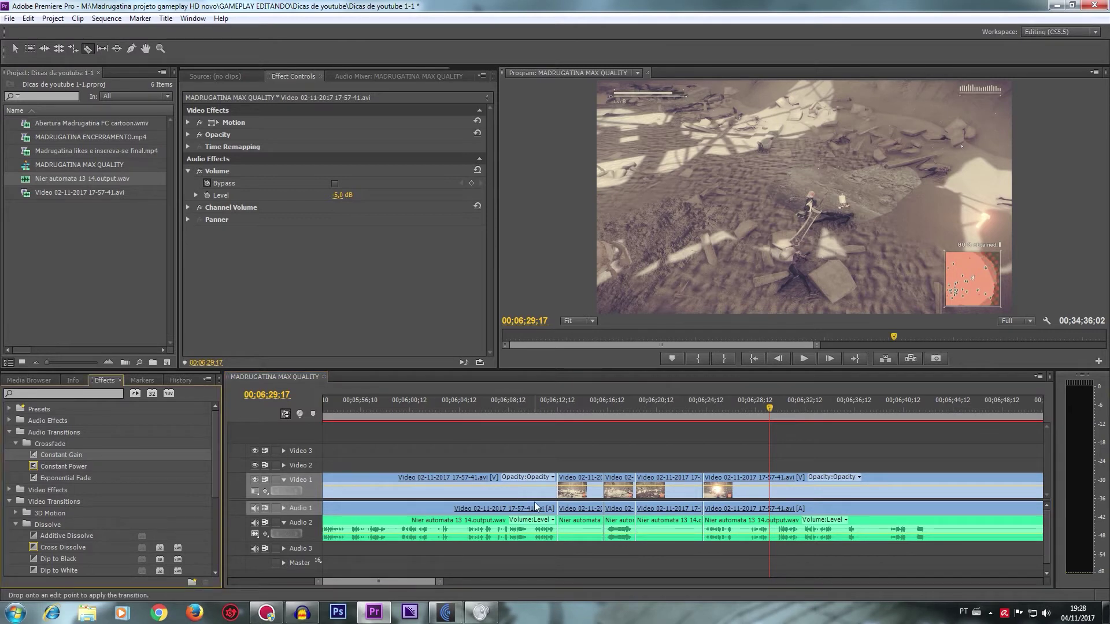
left_click_drag(552, 509, 552, 508)
left_click_drag(66, 456, 487, 478)
left_click_drag(603, 510, 604, 510)
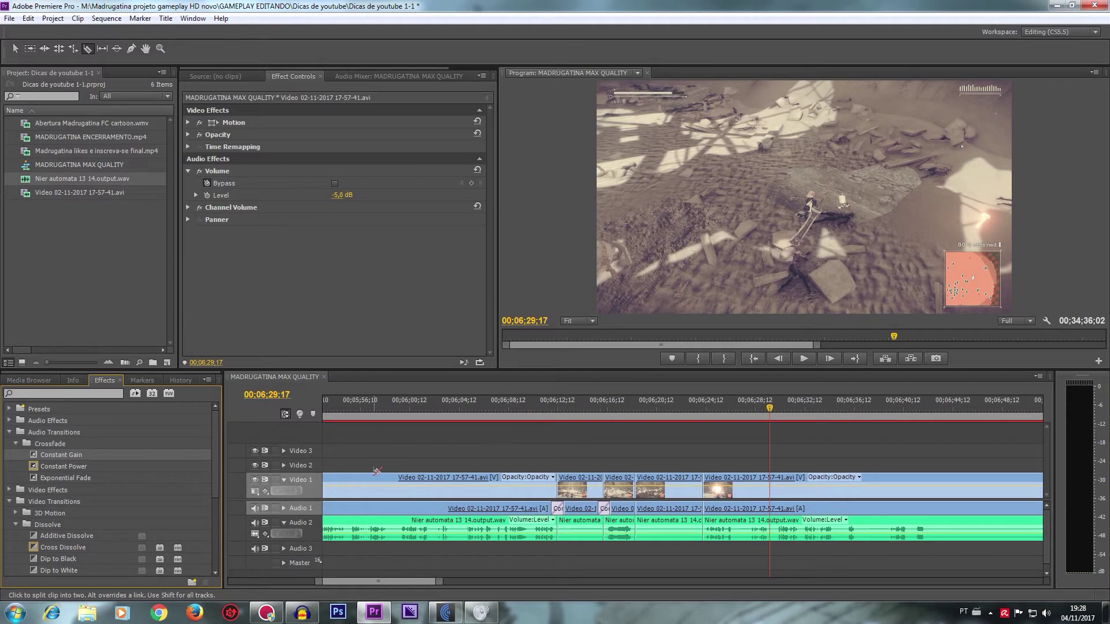
left_click_drag(56, 454, 538, 464)
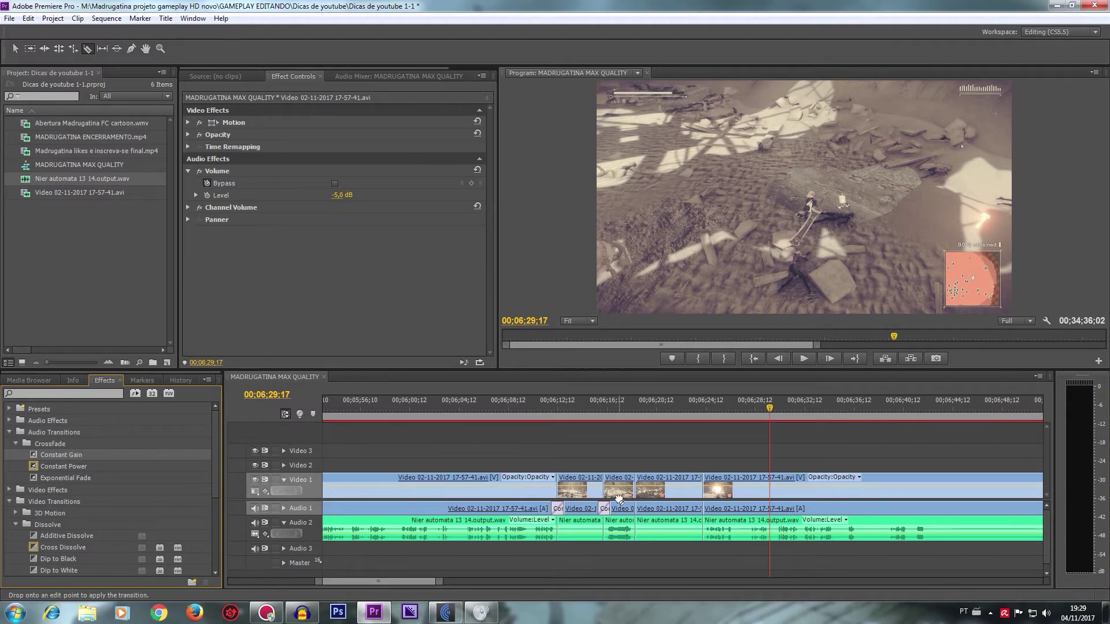
left_click_drag(634, 509, 634, 509)
left_click_drag(64, 455, 511, 464)
left_click_drag(706, 507, 706, 508)
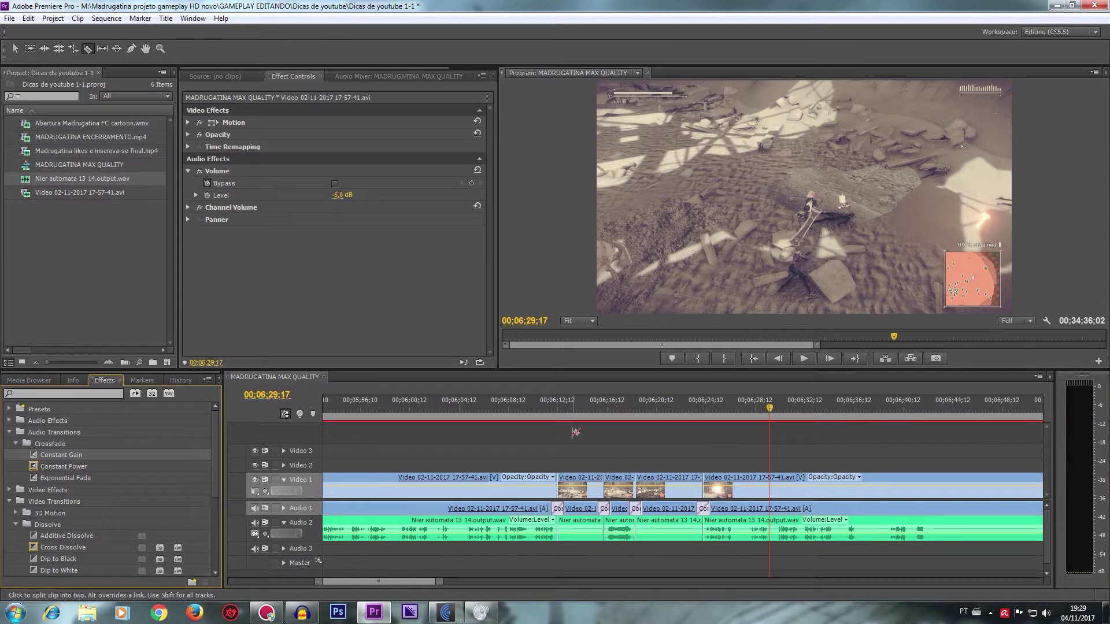
Step: Raise two short gameplay clips to -5 dB and return the playhead to about 06;10;22
key("v")
left_click(578, 509)
left_click(346, 194)
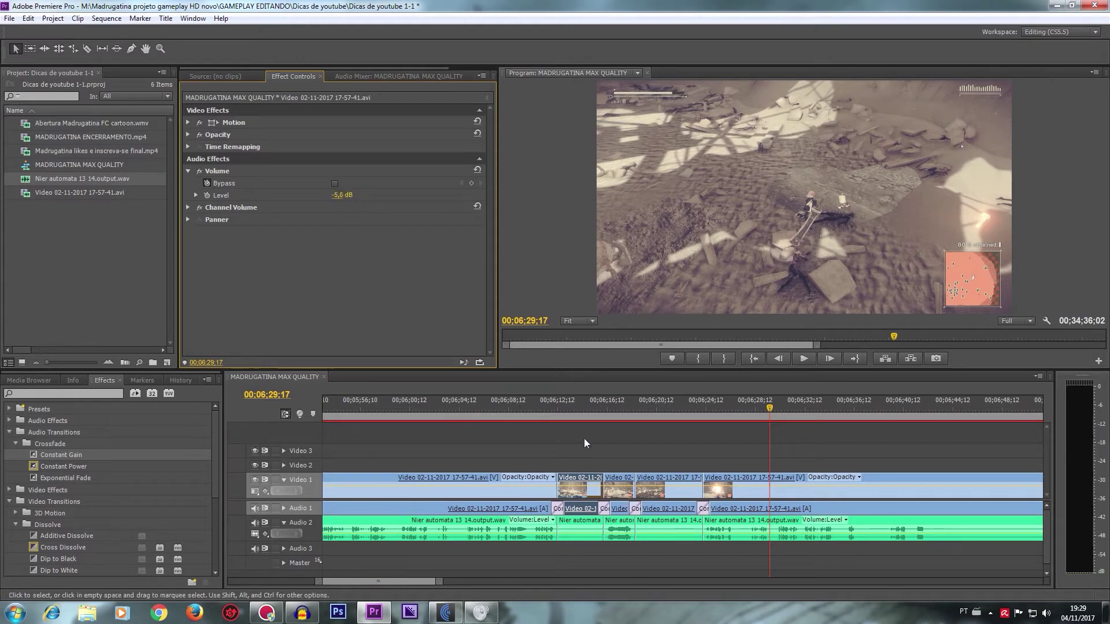
left_click(681, 506)
left_click(340, 197)
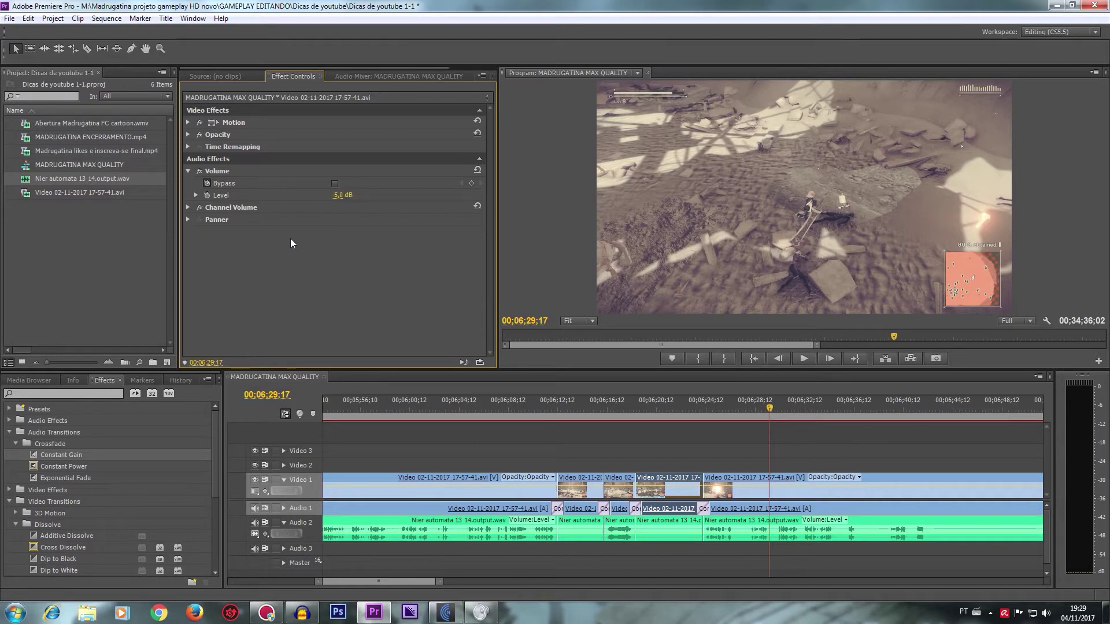
left_click(536, 408)
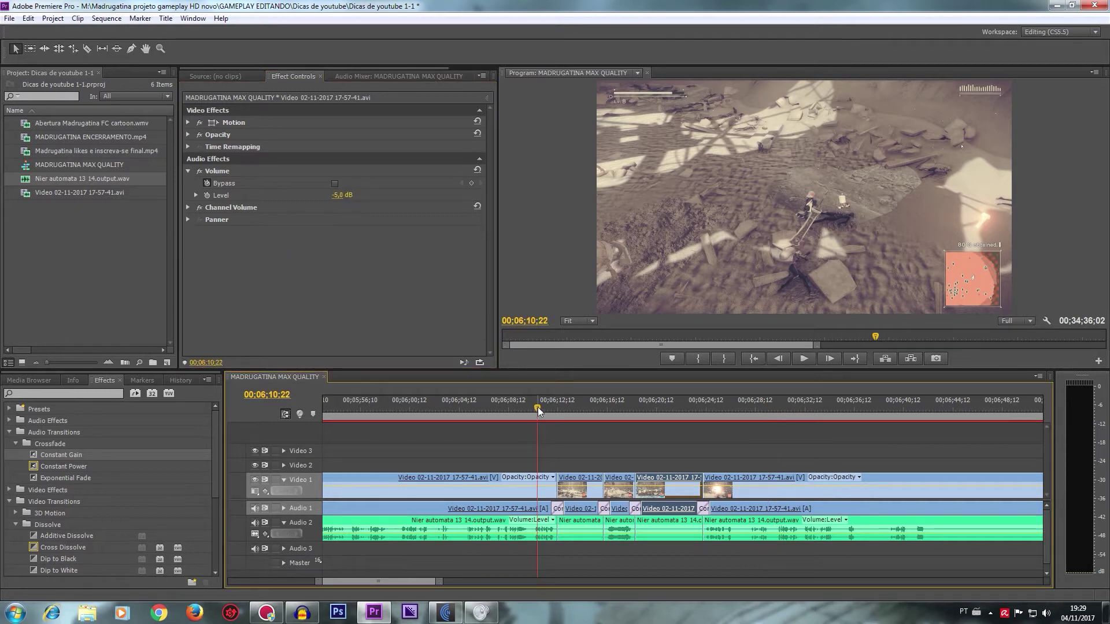
left_click(802, 360)
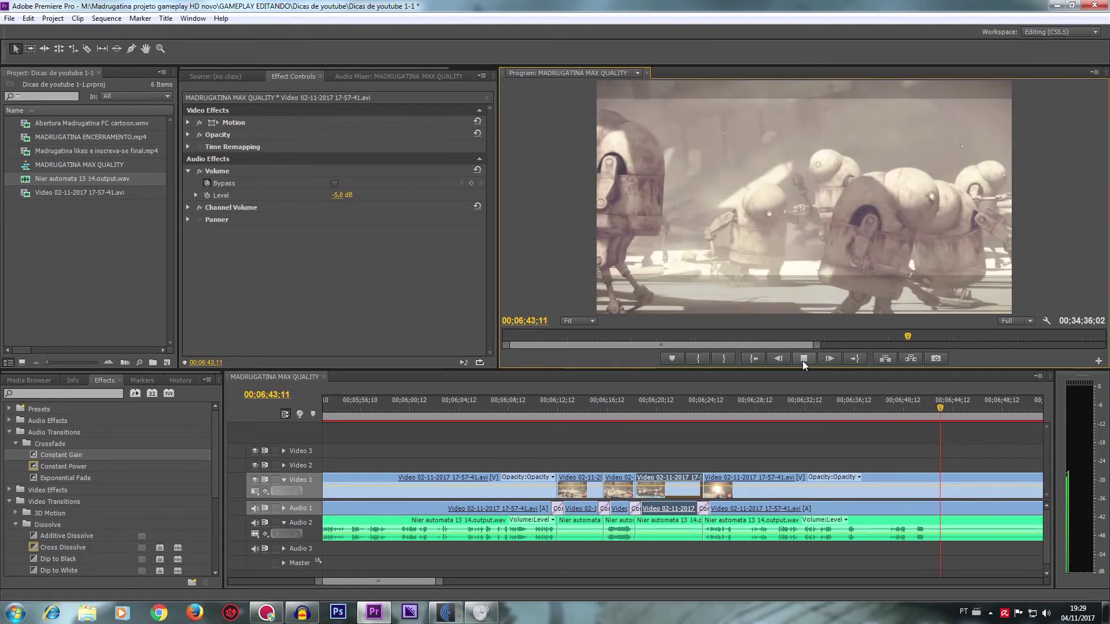
left_click_drag(974, 408, 924, 422)
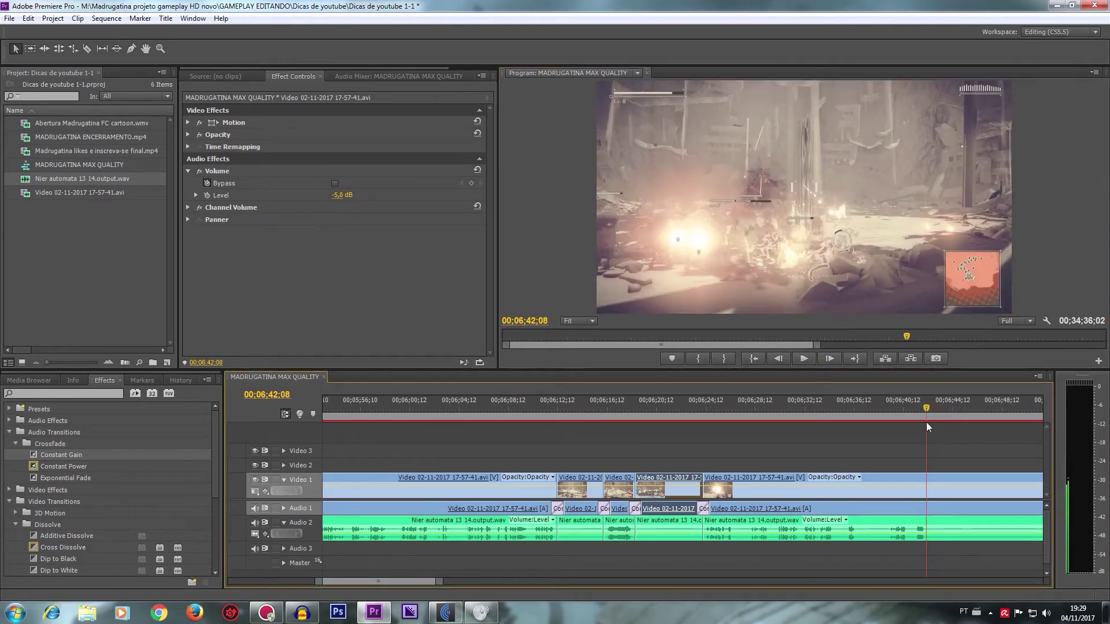
Step: Razor all tracks at 06;42 and 07;41;05, adding Constant Gain audio crossfades at the cuts
left_click(925, 475)
left_click_drag(73, 454, 895, 496)
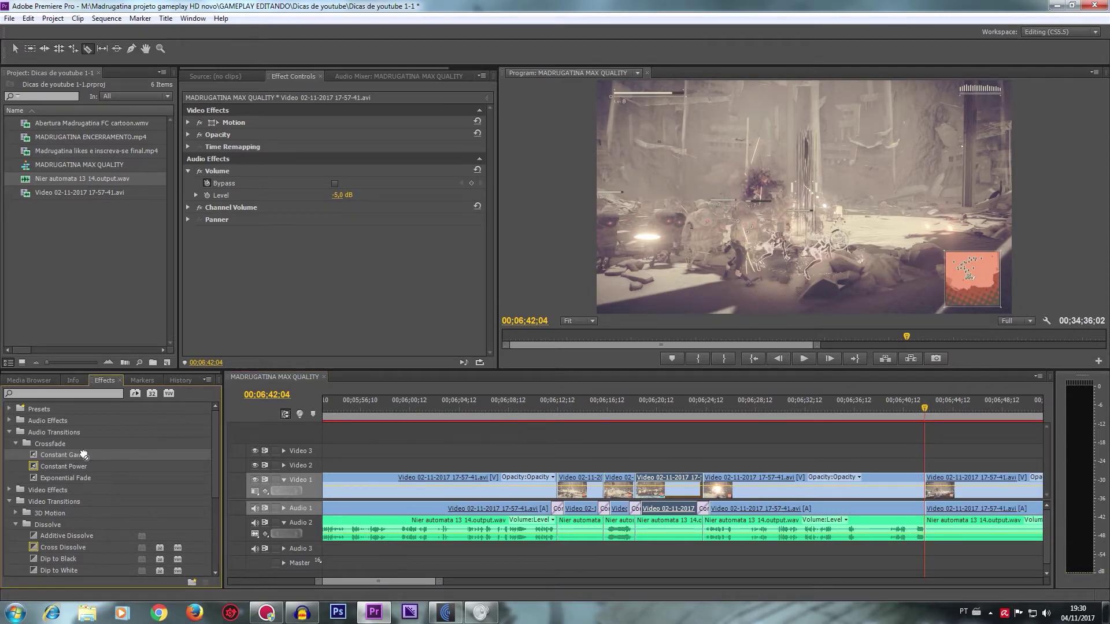
mouse_move(928, 424)
left_mouse_down()
mouse_move(1108, 404)
mouse_move(831, 416)
left_mouse_up()
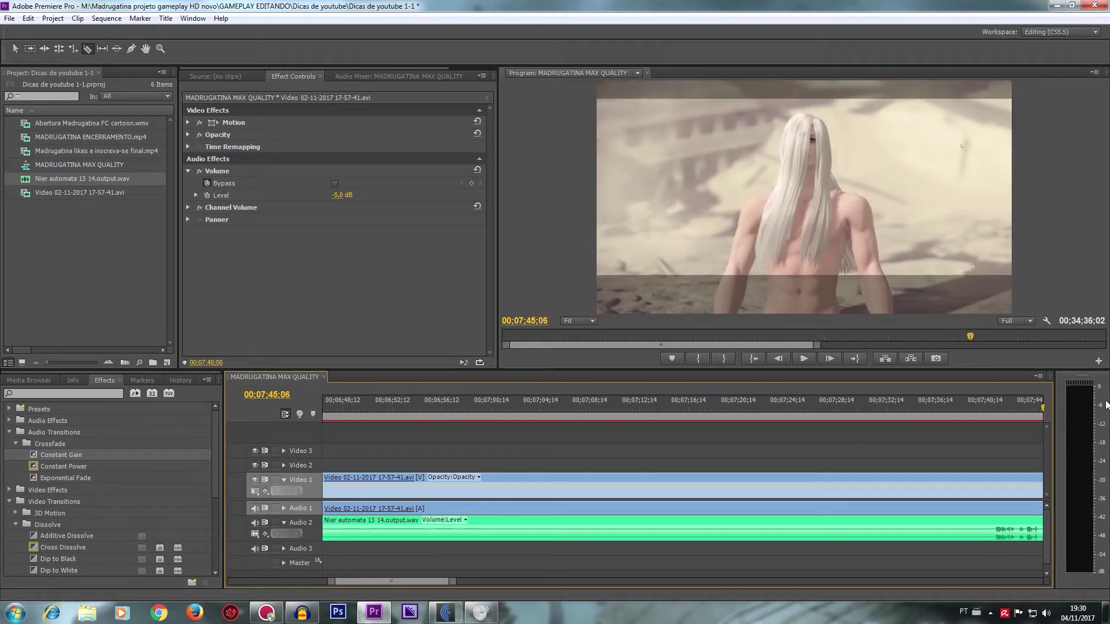
left_click_drag(831, 416, 819, 421)
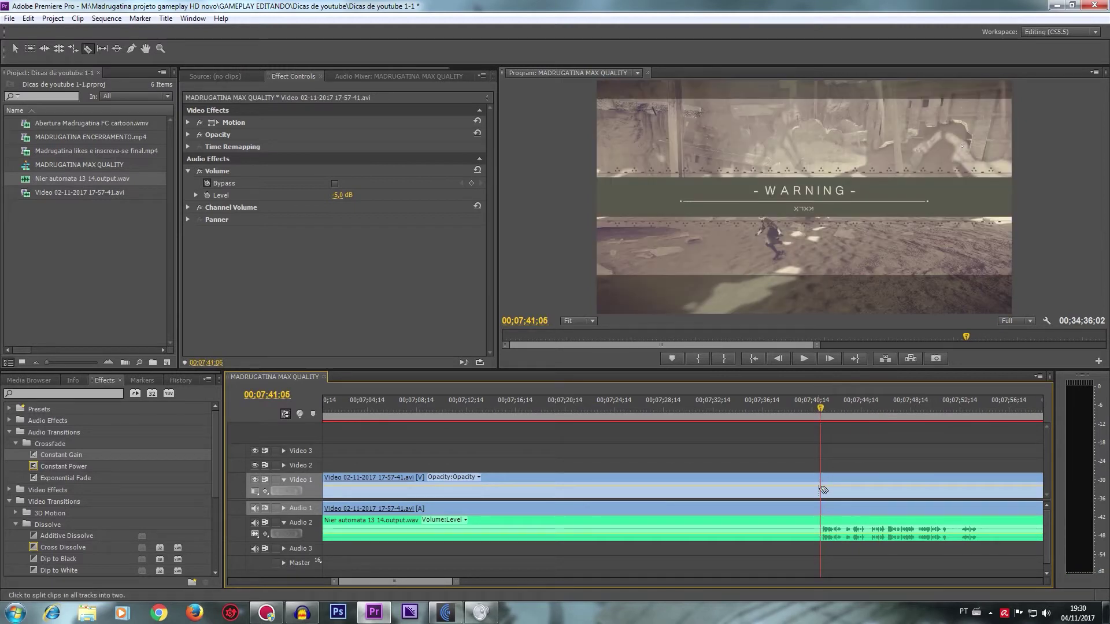
left_click(819, 489, "shift")
left_click_drag(71, 456, 459, 456)
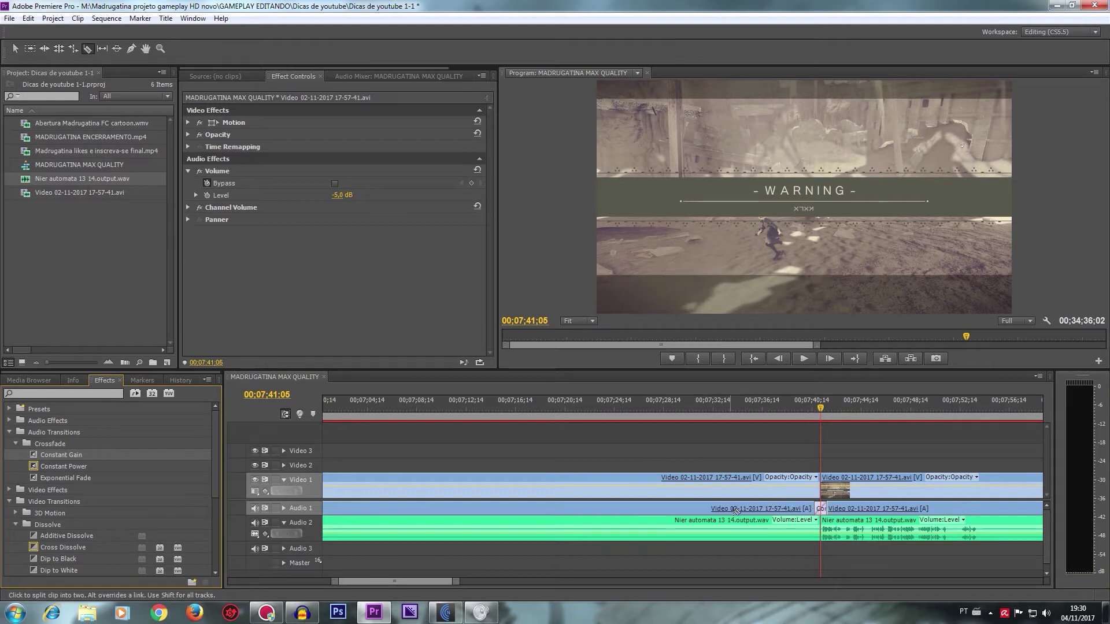
Step: Adjust the Volume Level of the clip just before the 07;41 cut
left_click(592, 506)
left_click(340, 197)
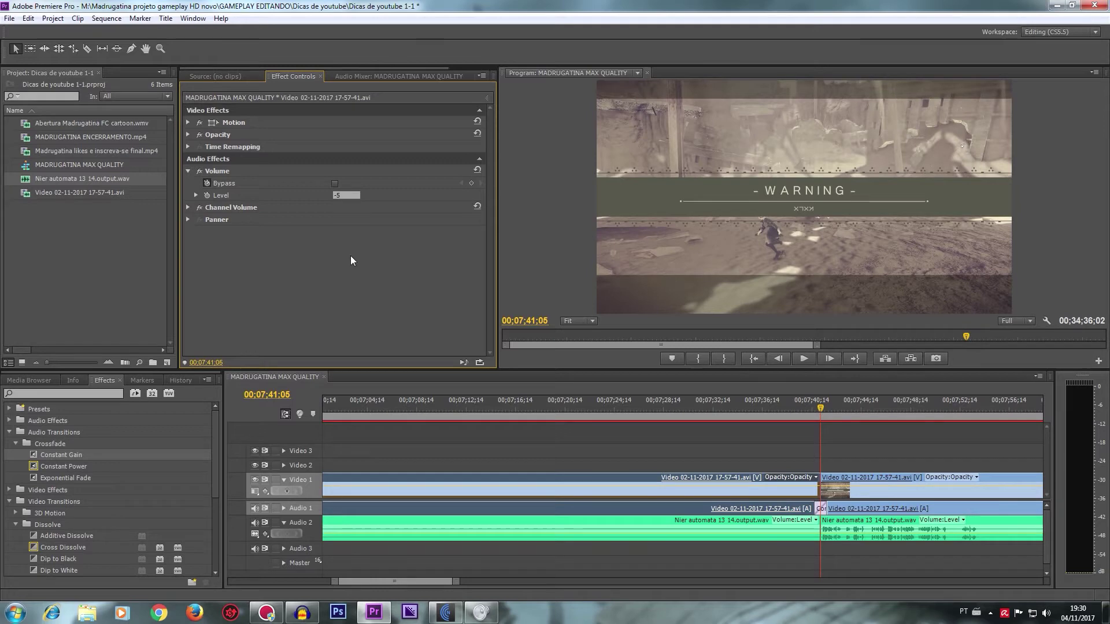
left_click_drag(418, 579, 407, 582)
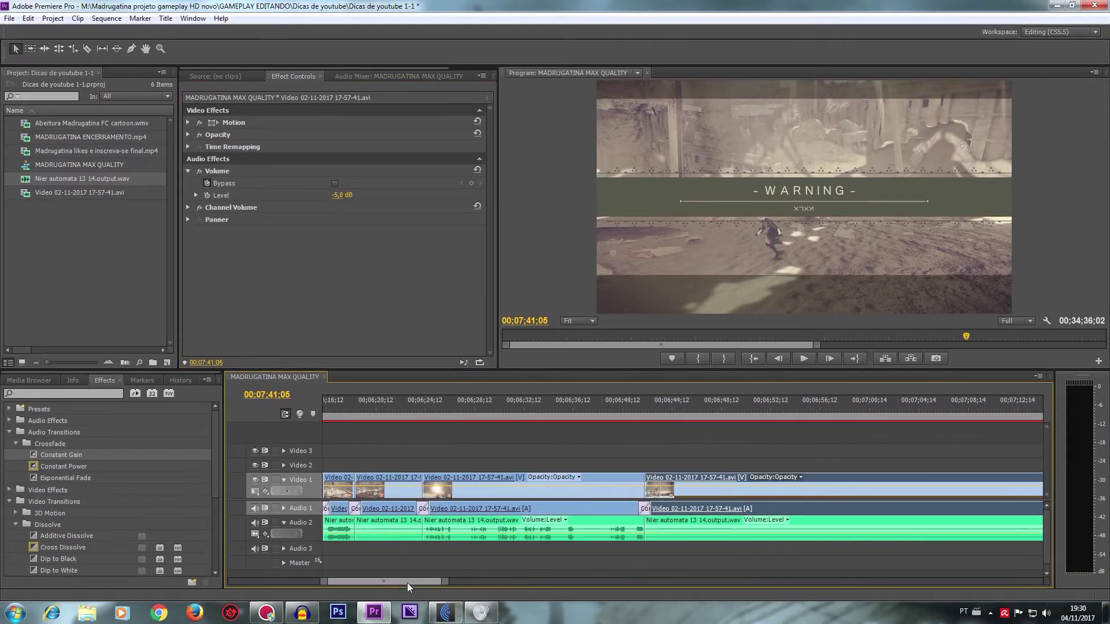
left_click(715, 412)
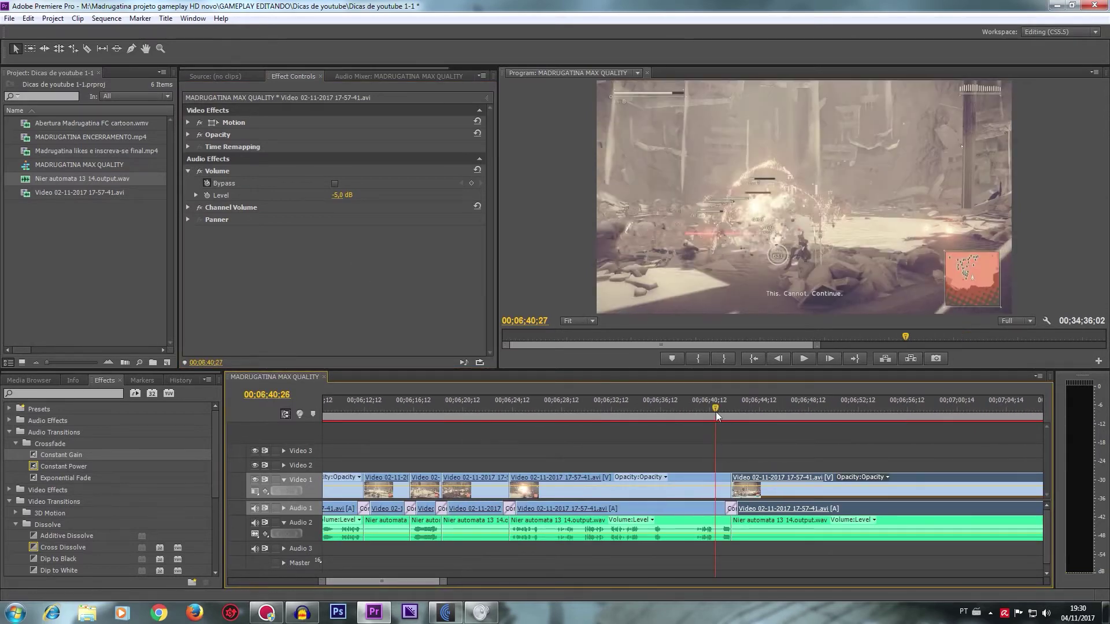
left_click(810, 363)
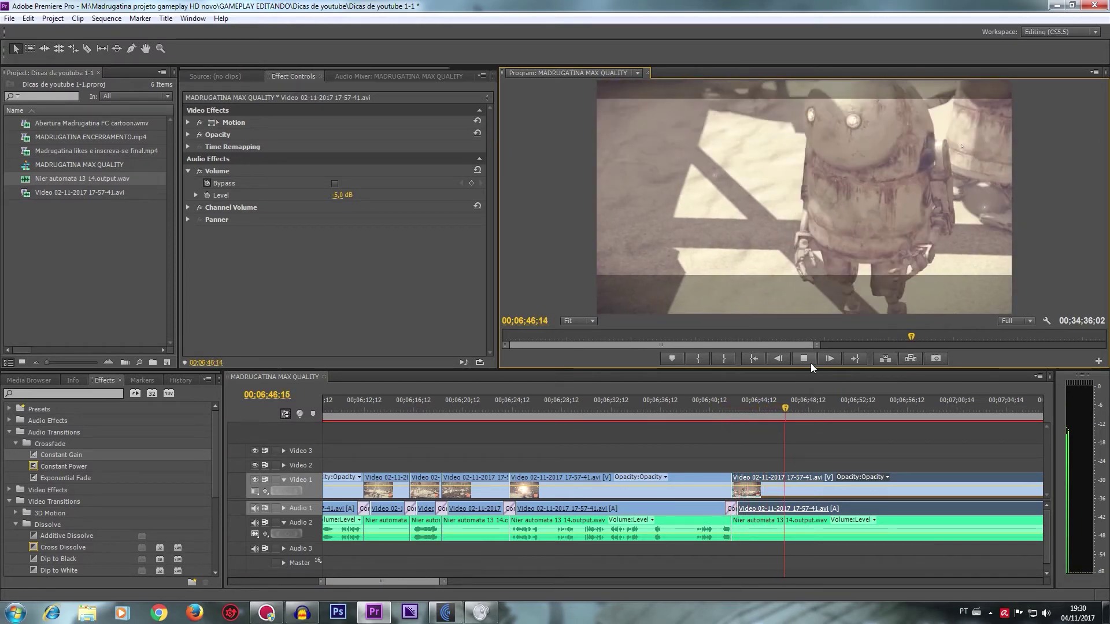
left_click(810, 363)
mouse_move(808, 405)
left_mouse_down()
mouse_move(1043, 408)
mouse_move(575, 439)
left_mouse_up()
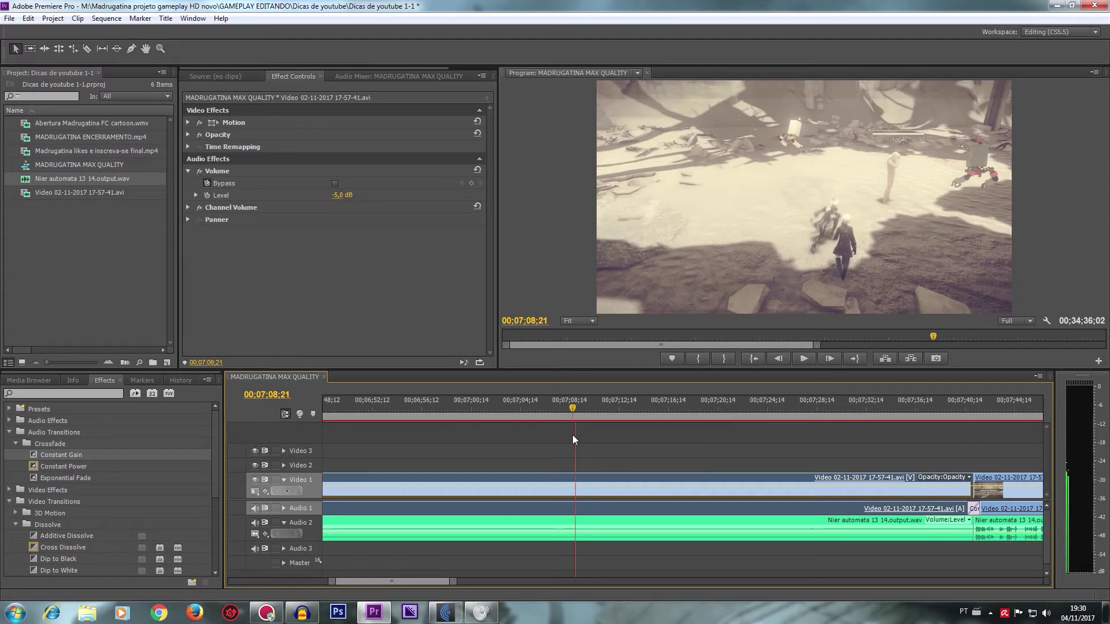
left_click(804, 361)
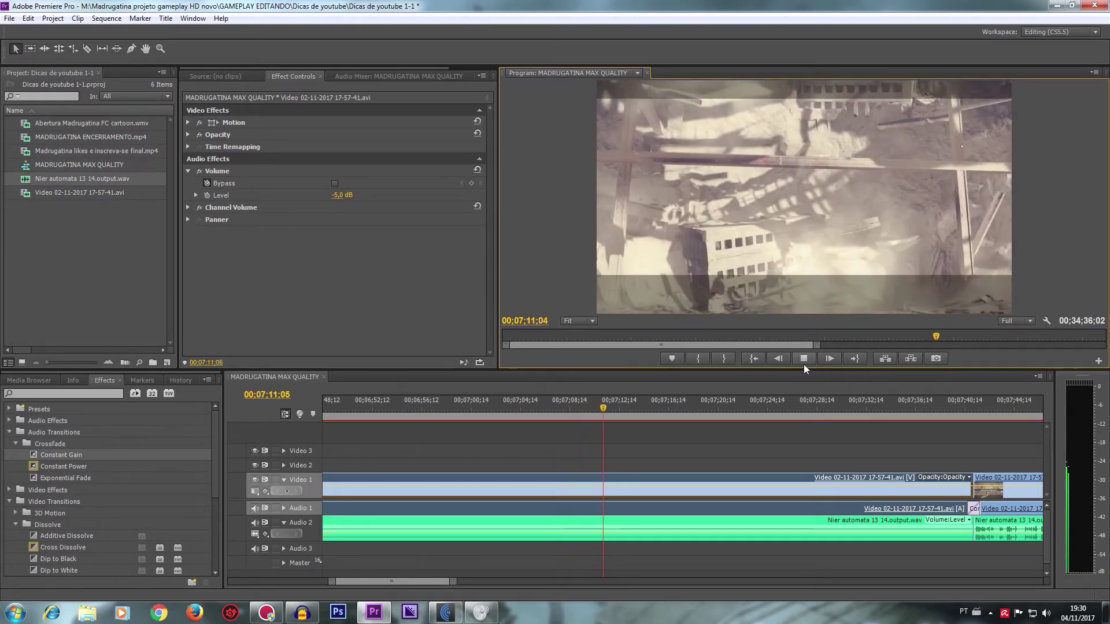
left_click(804, 365)
mouse_move(856, 405)
left_mouse_down()
mouse_move(1108, 406)
mouse_move(528, 409)
left_mouse_up()
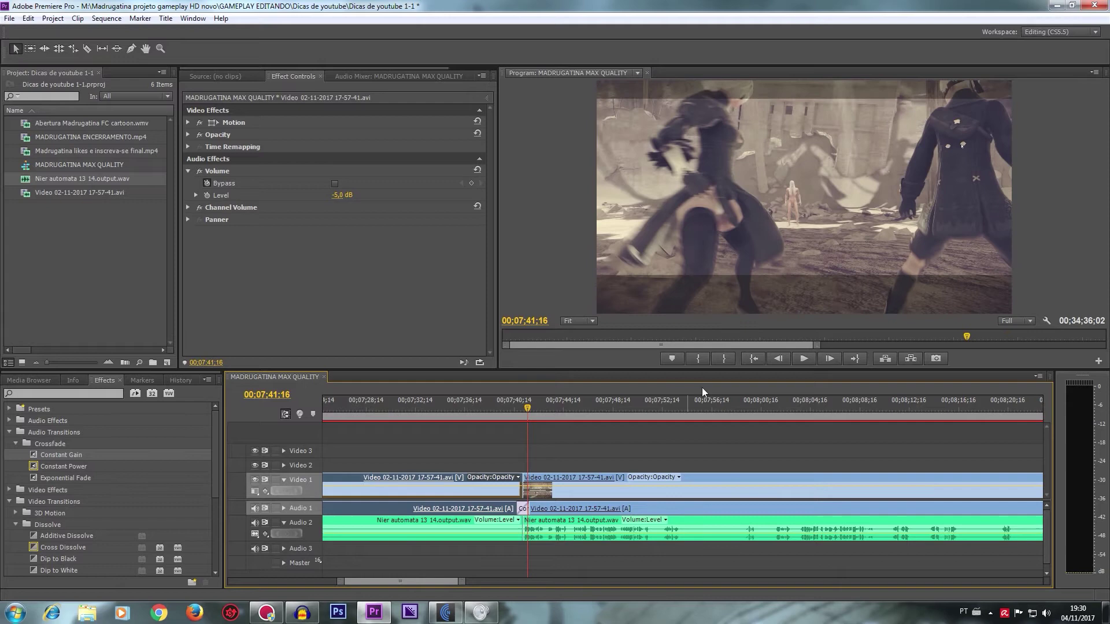
left_click(803, 359)
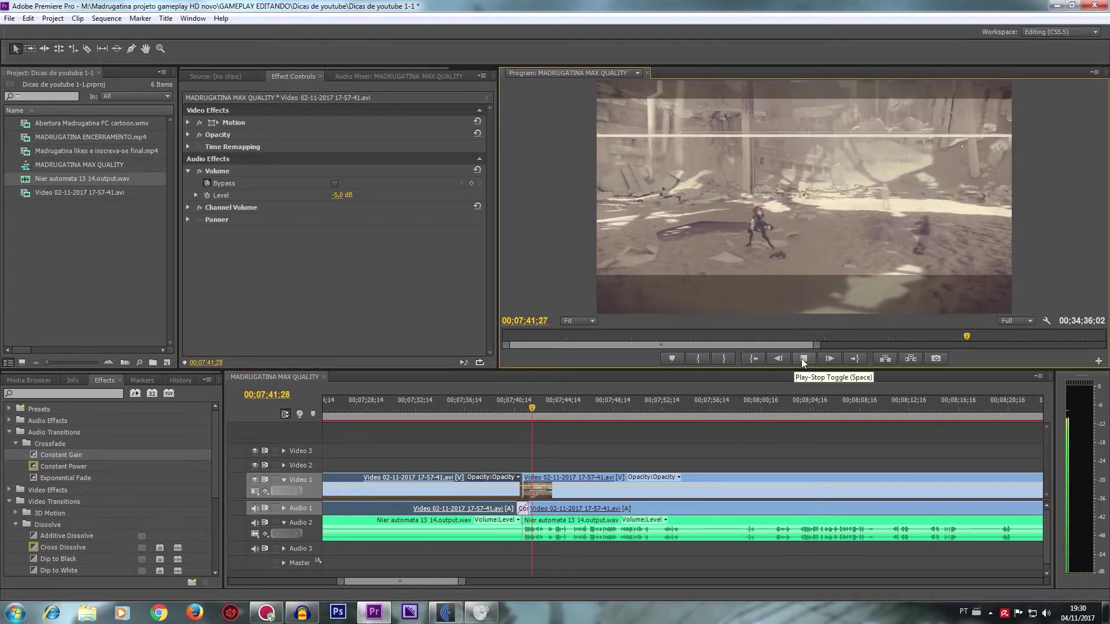
key("j")
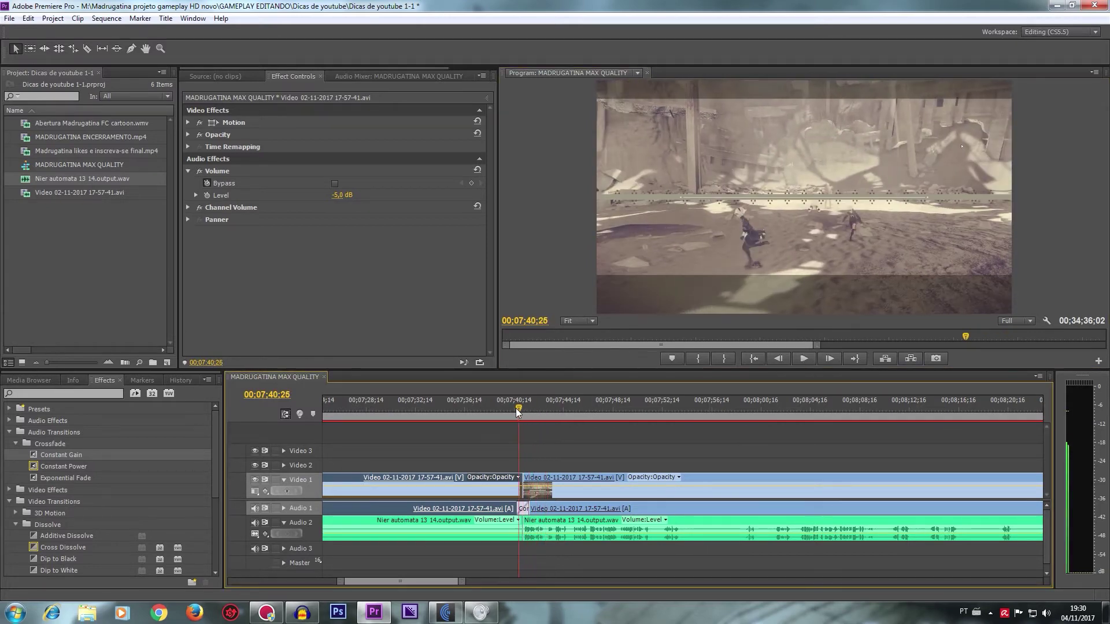
key("k")
left_click(800, 359)
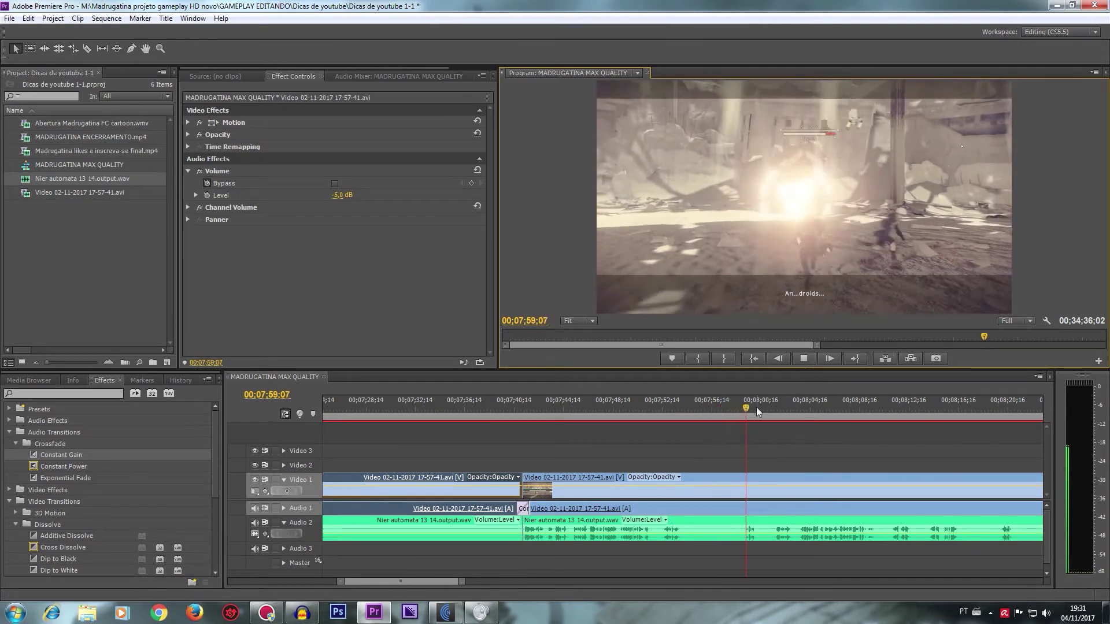
Step: Razor all tracks at 07;53;27 and a few seconds later, crossfading the 07;53 cut with Constant Gain
left_click_drag(693, 415, 679, 429)
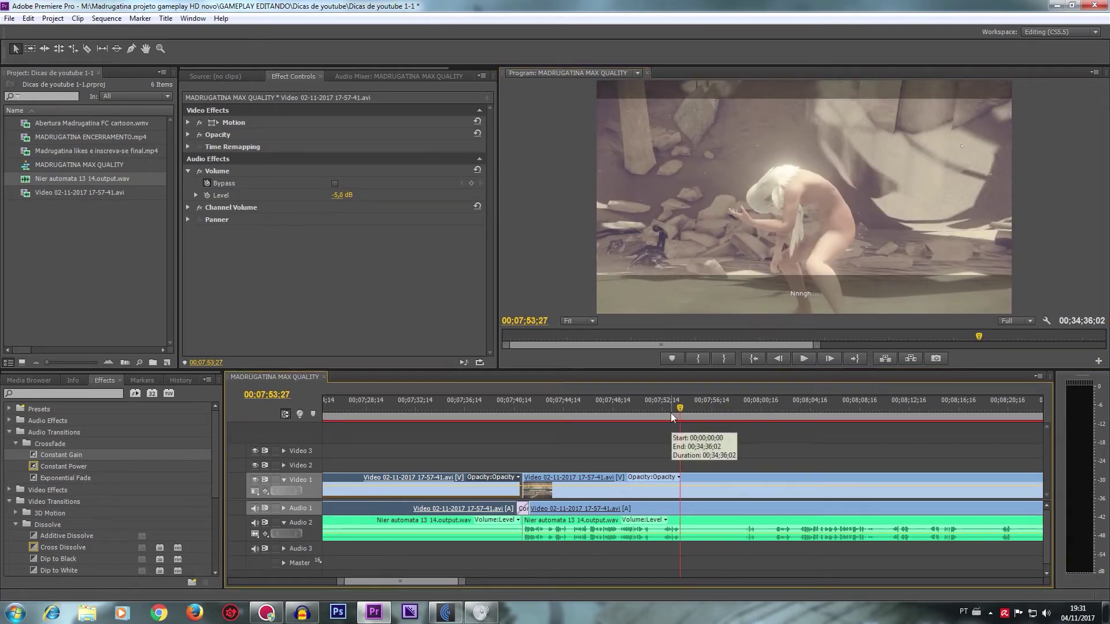
key("c")
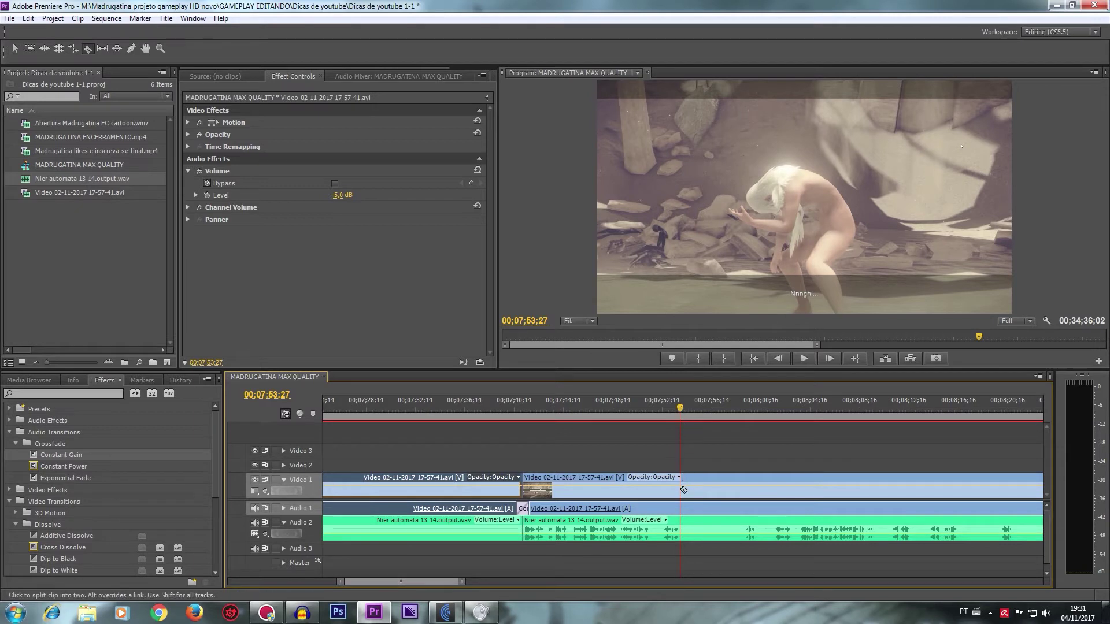
left_click(681, 489, "shift")
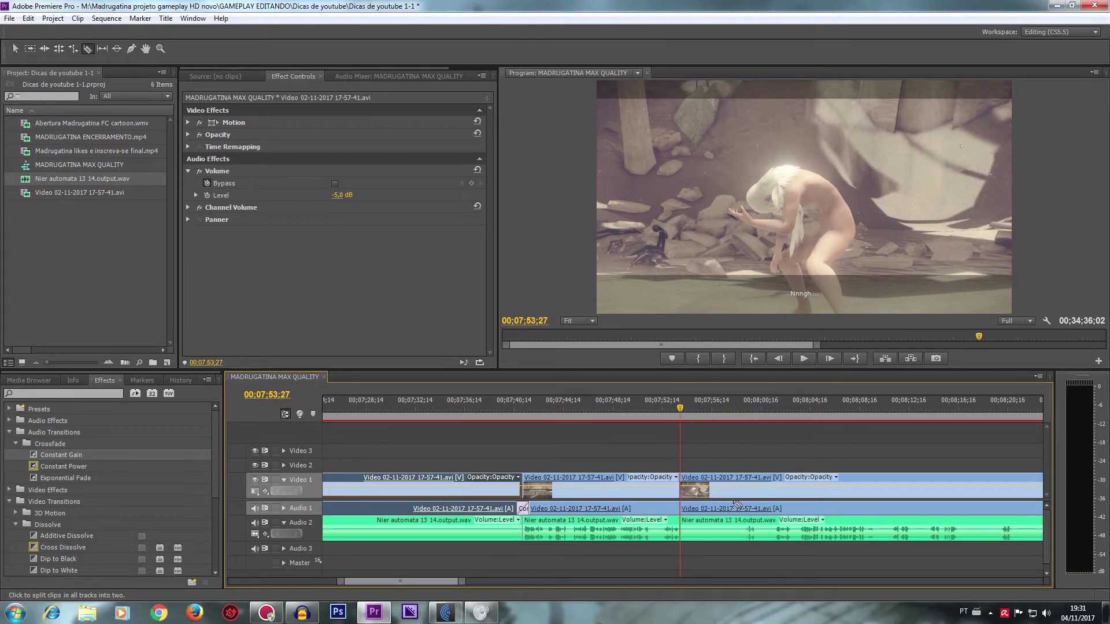
left_click(742, 530, "shift")
left_click_drag(59, 454, 577, 478)
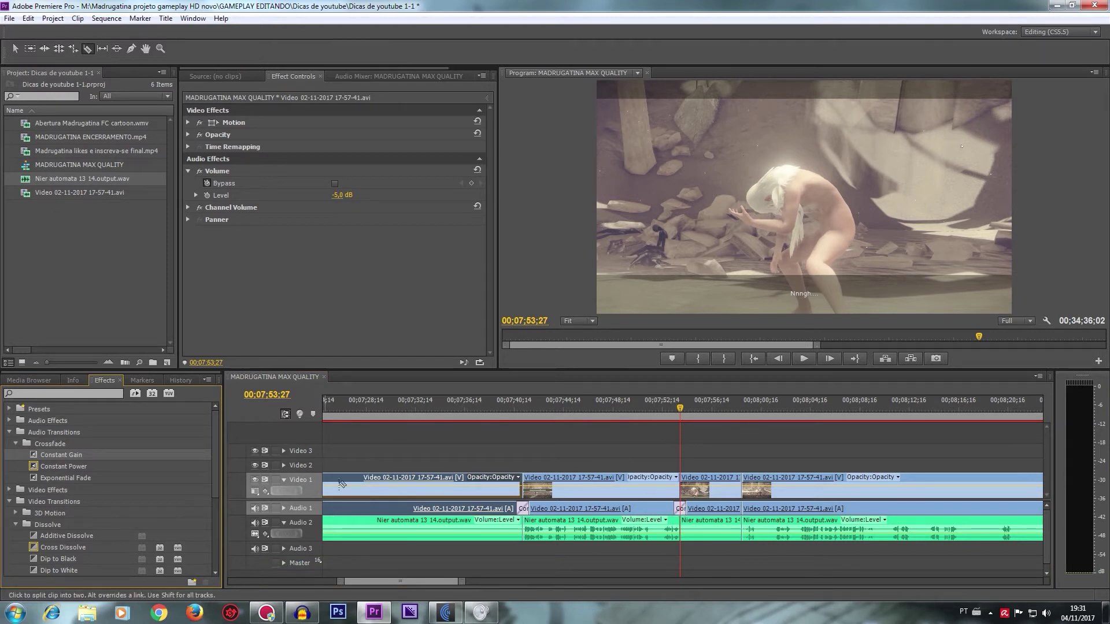
left_click_drag(67, 453, 673, 495)
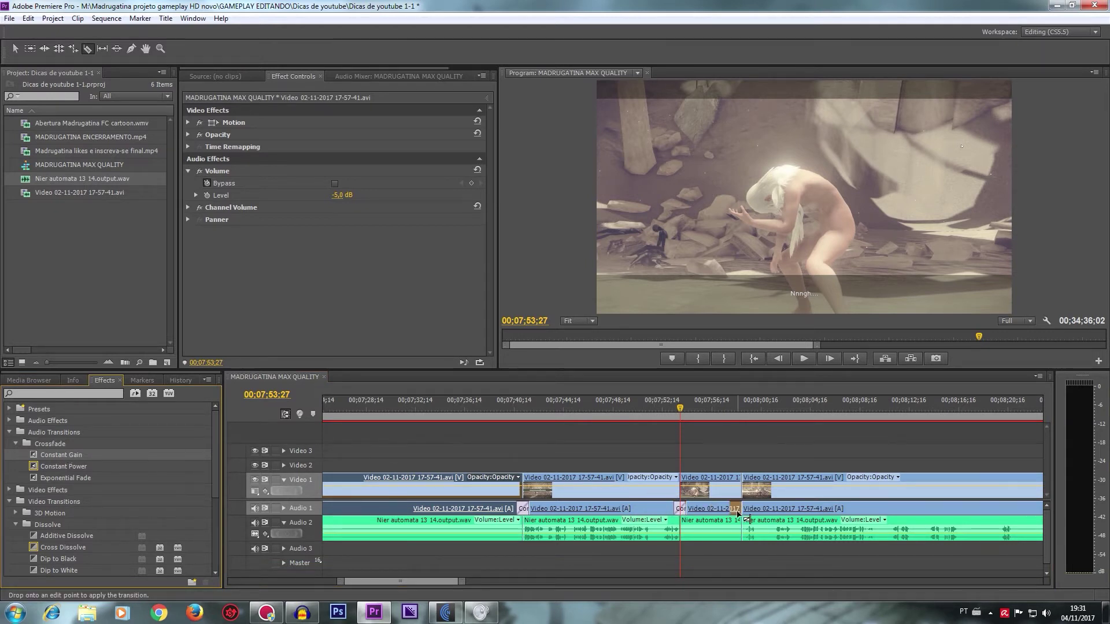
Step: Set the short jump-cut clip to -5 dB and play back from before the cut
key("v")
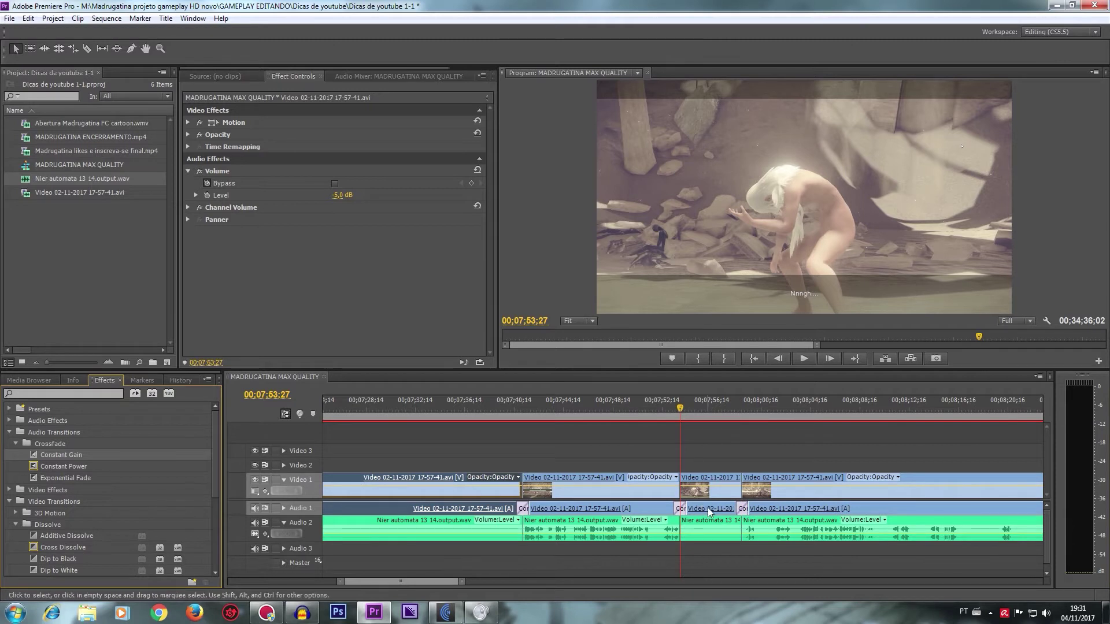
left_click(707, 508)
left_click(338, 195)
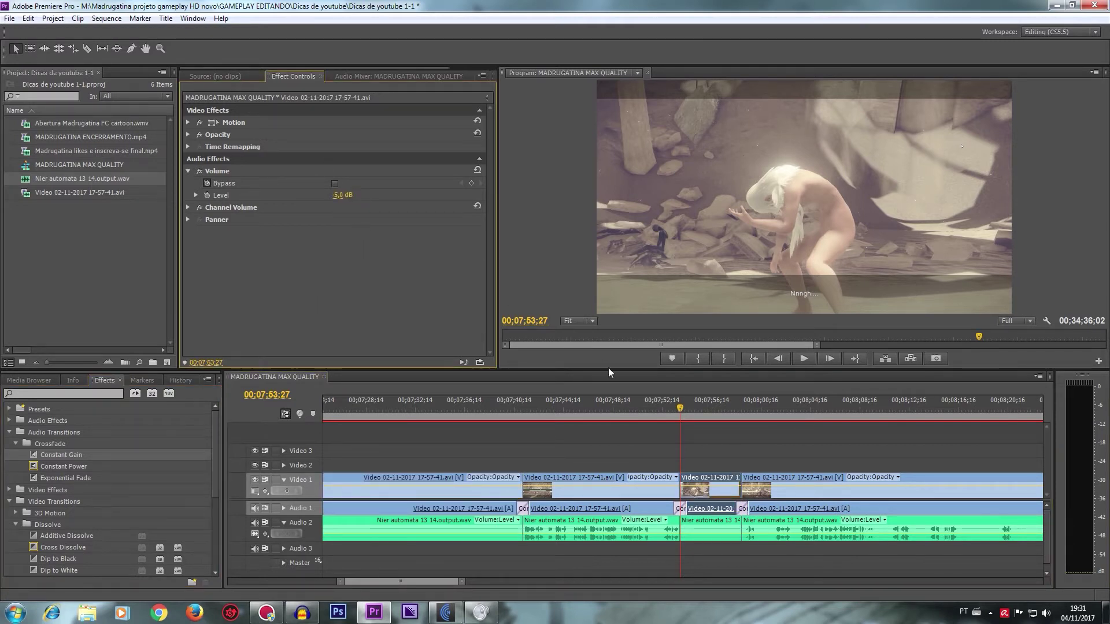
left_click(659, 411)
left_click(797, 359)
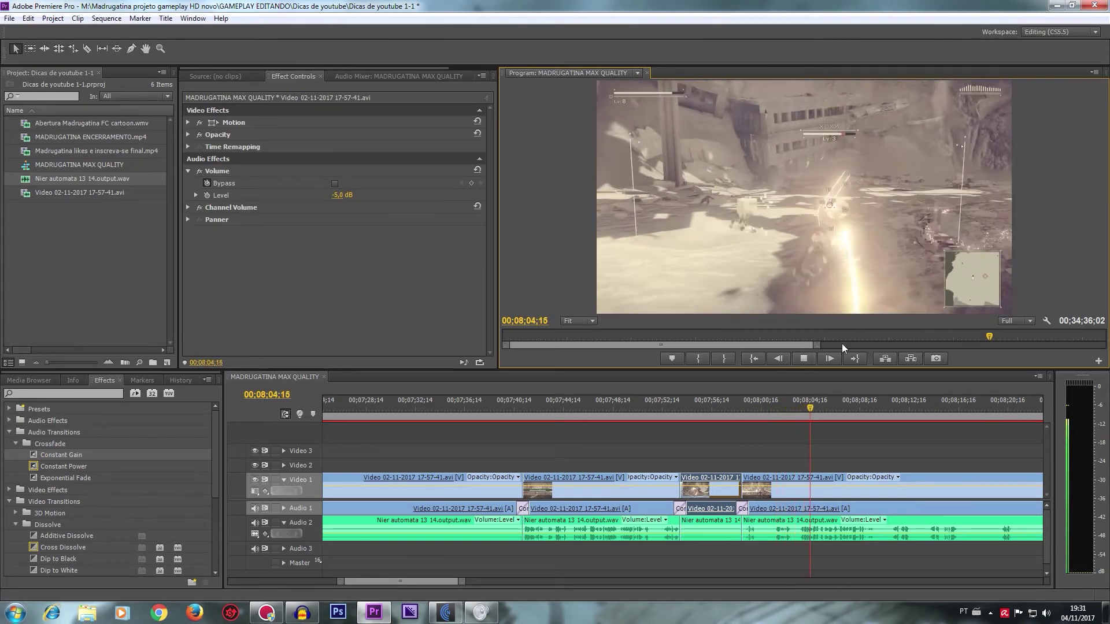
Step: Razor all tracks at 08;01;18 and set the new short clip to -5 dB
left_click_drag(819, 407, 773, 419)
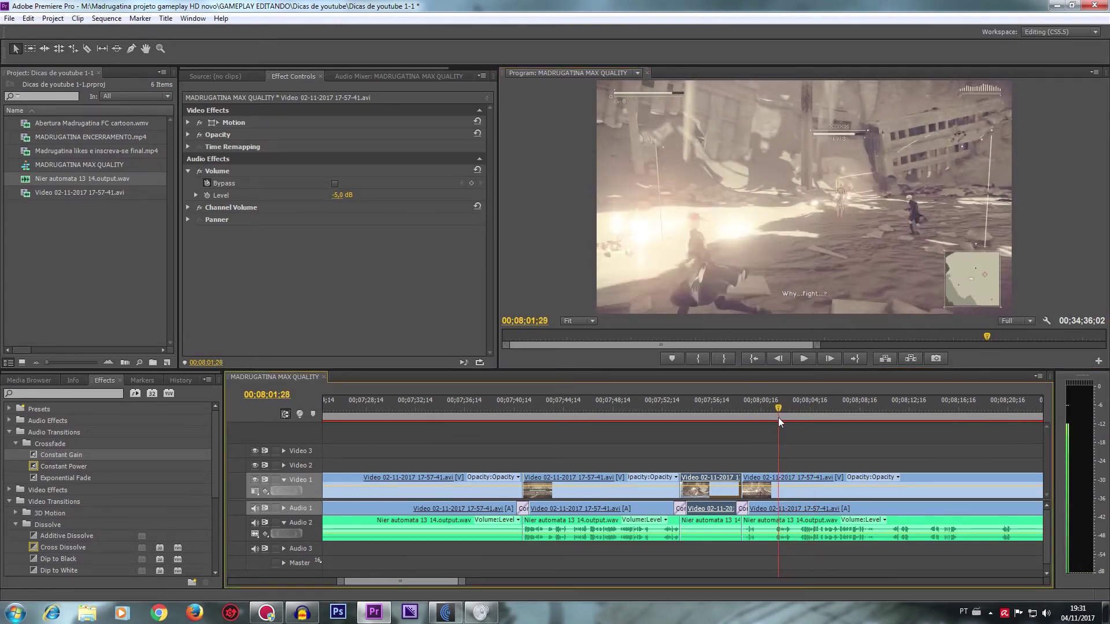
key("c")
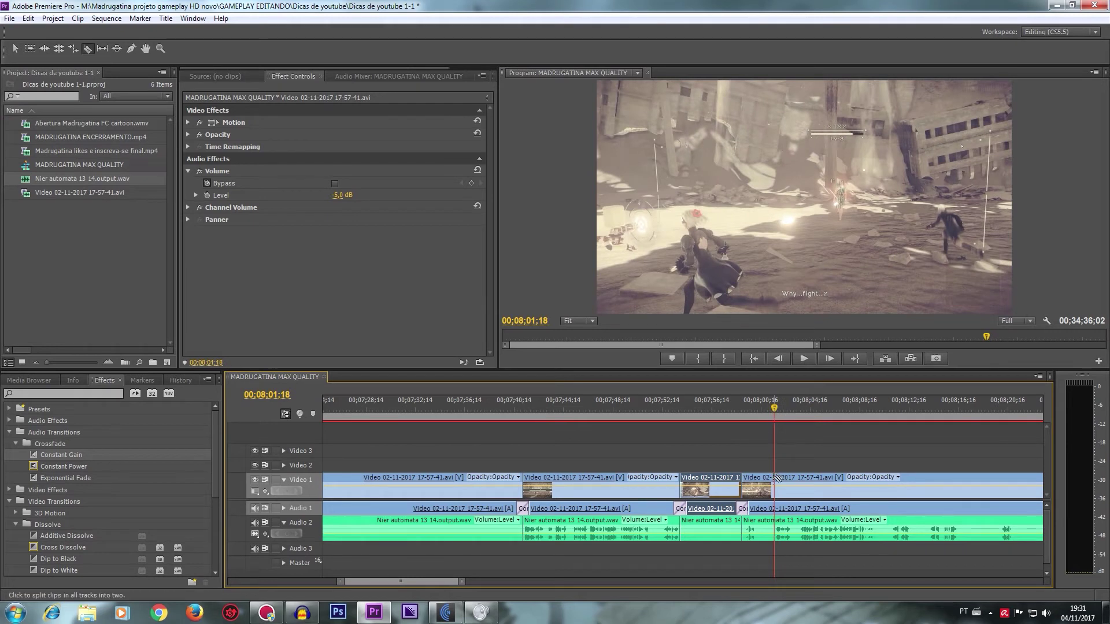
left_click(773, 491)
key("v")
left_click(762, 507)
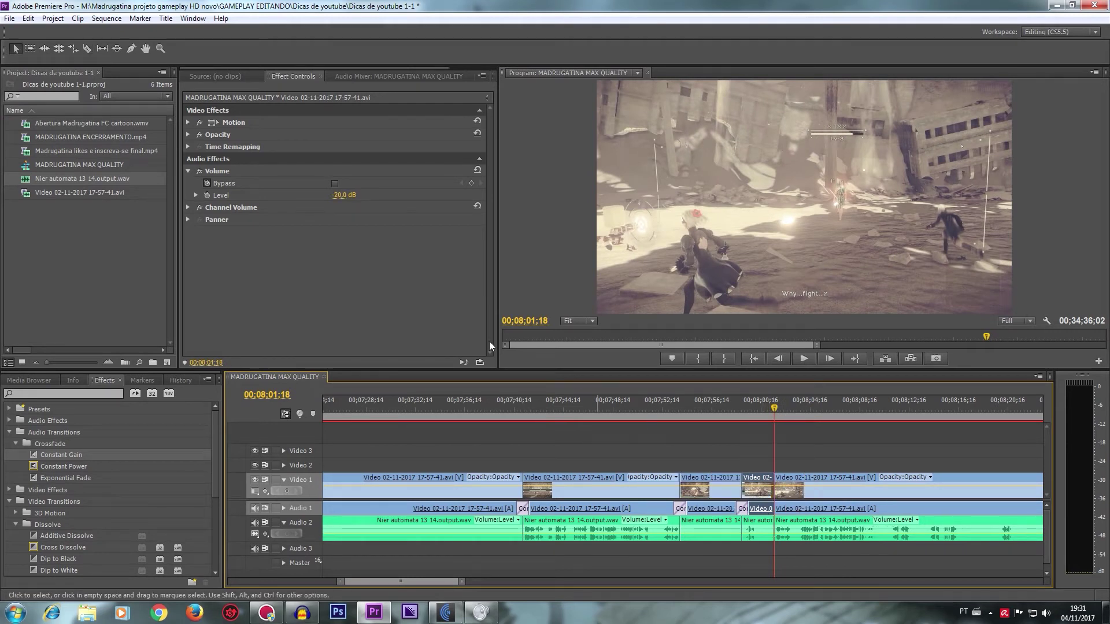
left_click(347, 195)
type("5")
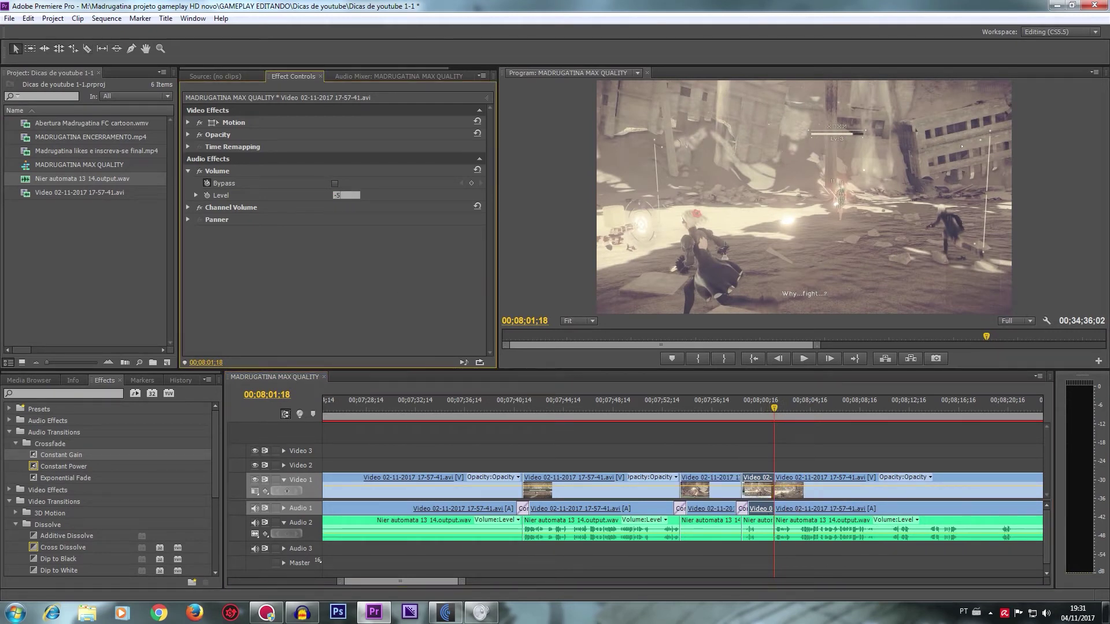
Step: Add a Constant Gain crossfade at the new audio cut and play back from about 07;52
left_click_drag(60, 452, 609, 477)
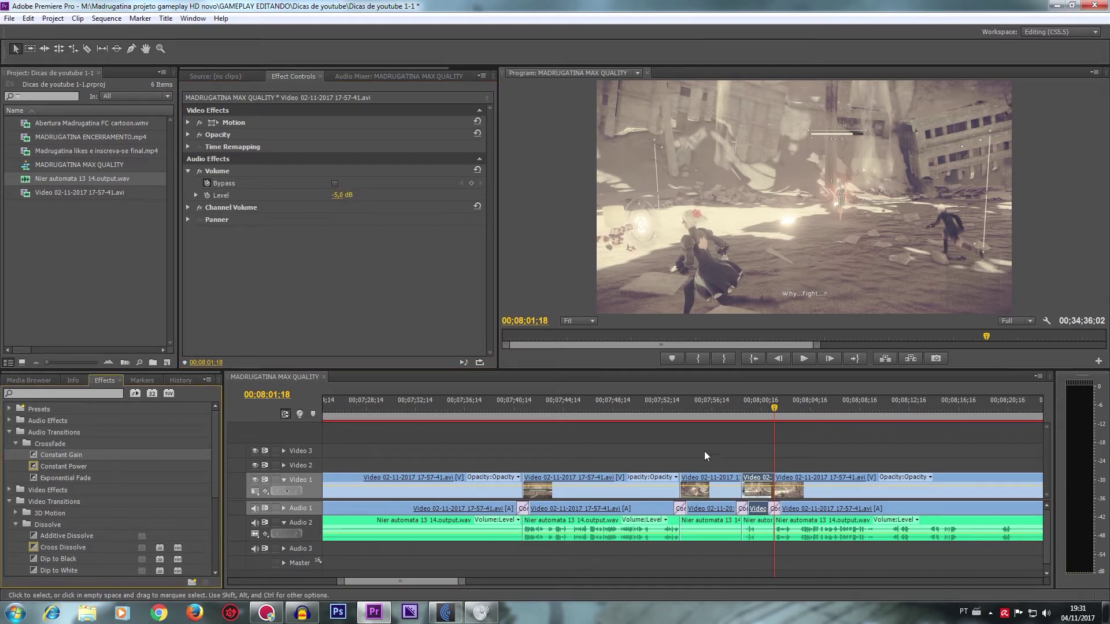
left_click(671, 417)
left_click(803, 359)
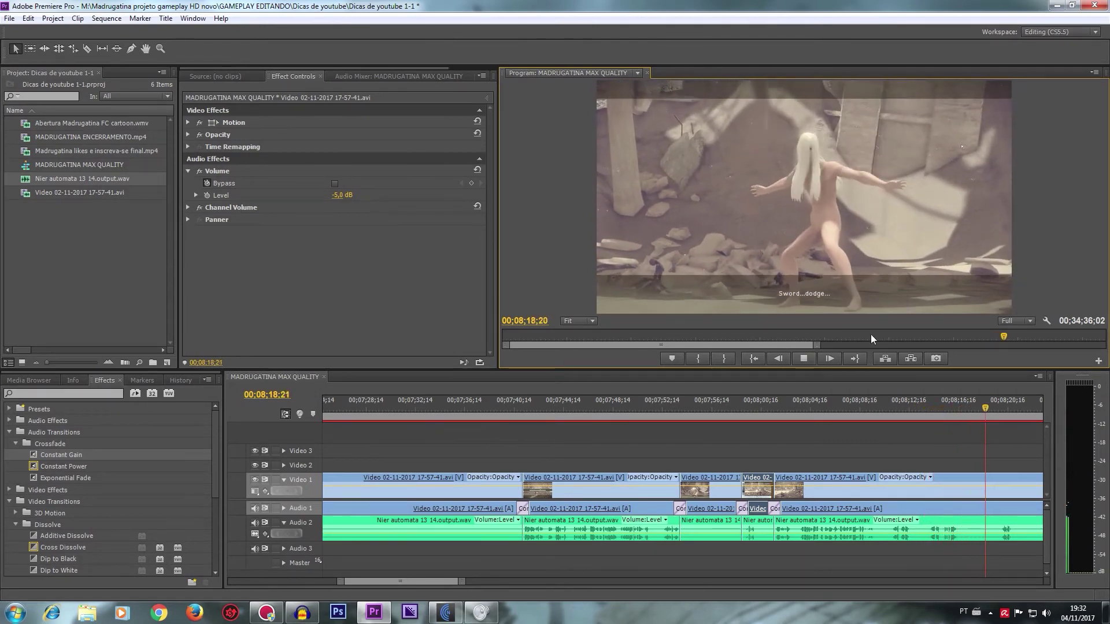
Step: Razor all tracks at 08;14;07 and 08;20;03
left_click_drag(993, 414, 923, 412)
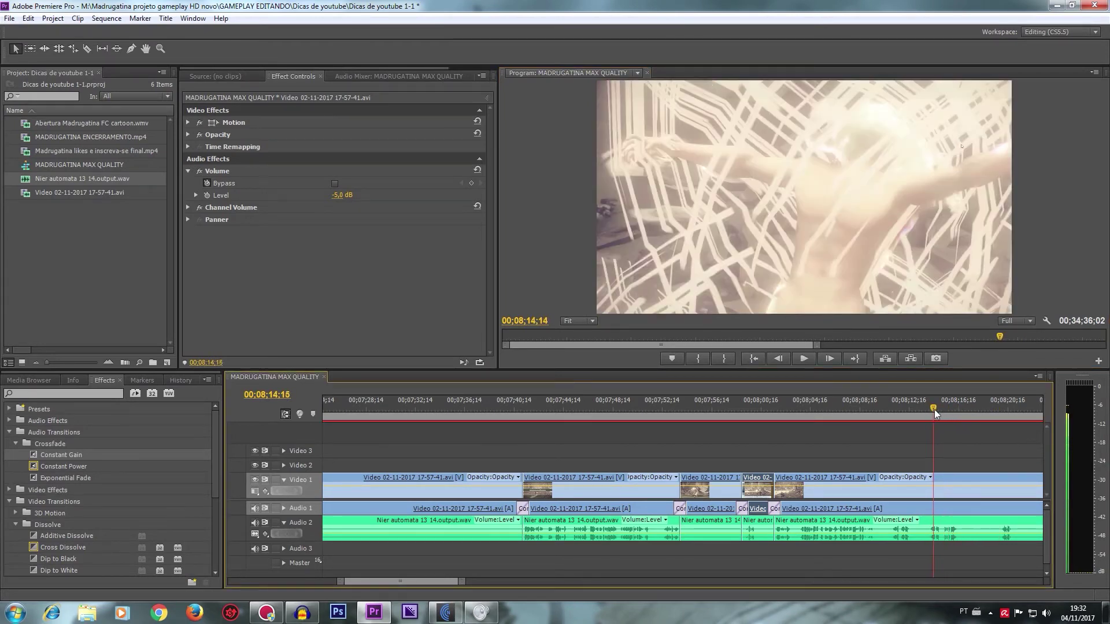
left_click_drag(925, 410, 931, 411)
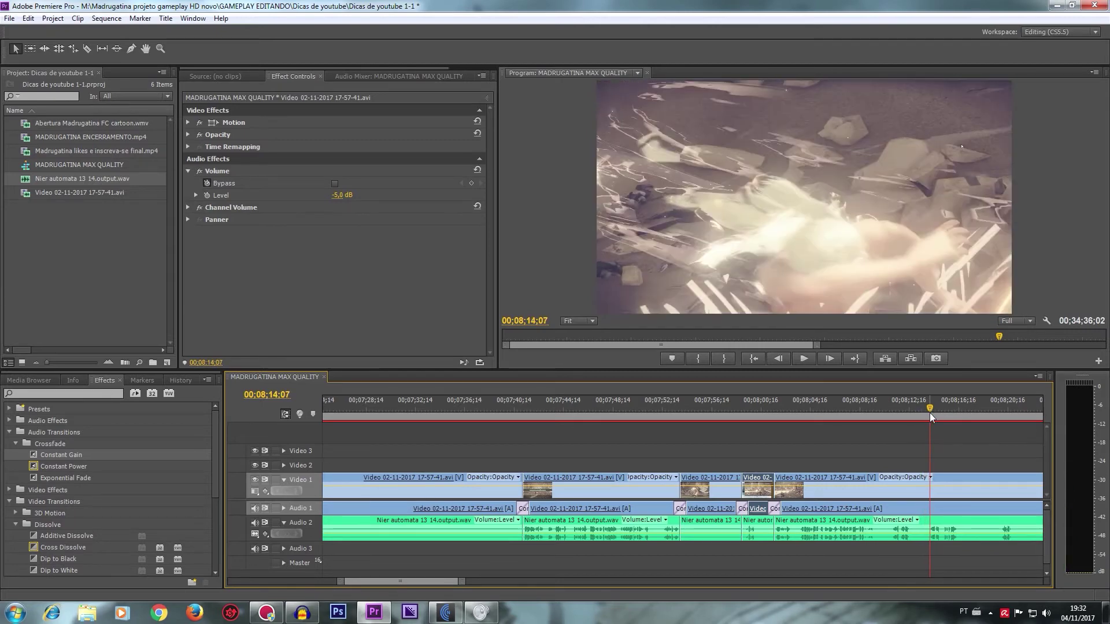
key("c")
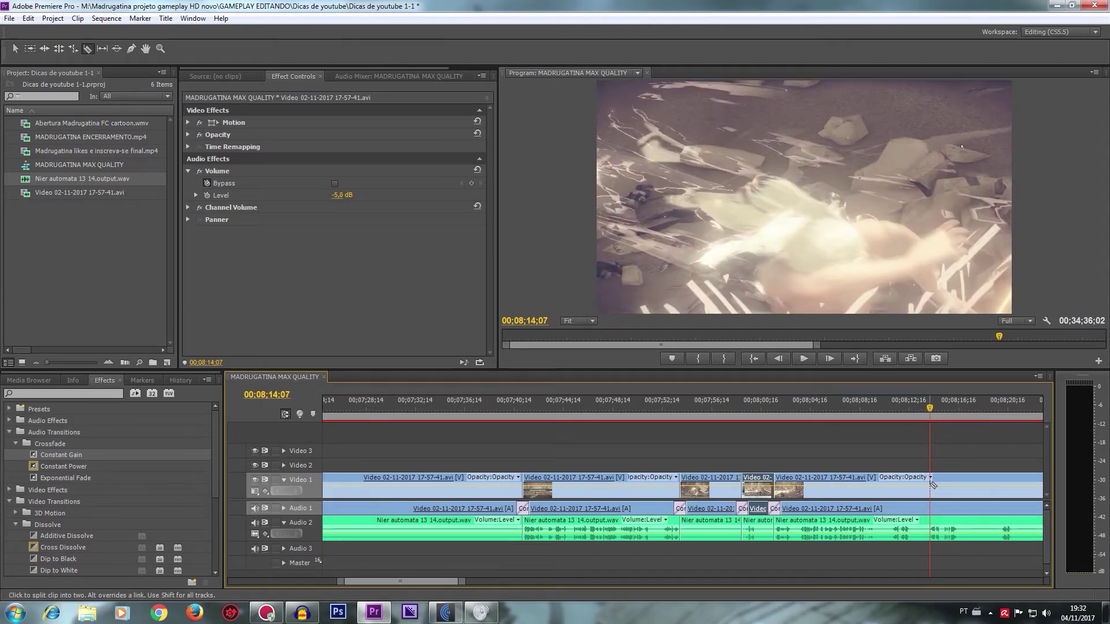
left_click(928, 482)
left_click_drag(930, 408, 1005, 424)
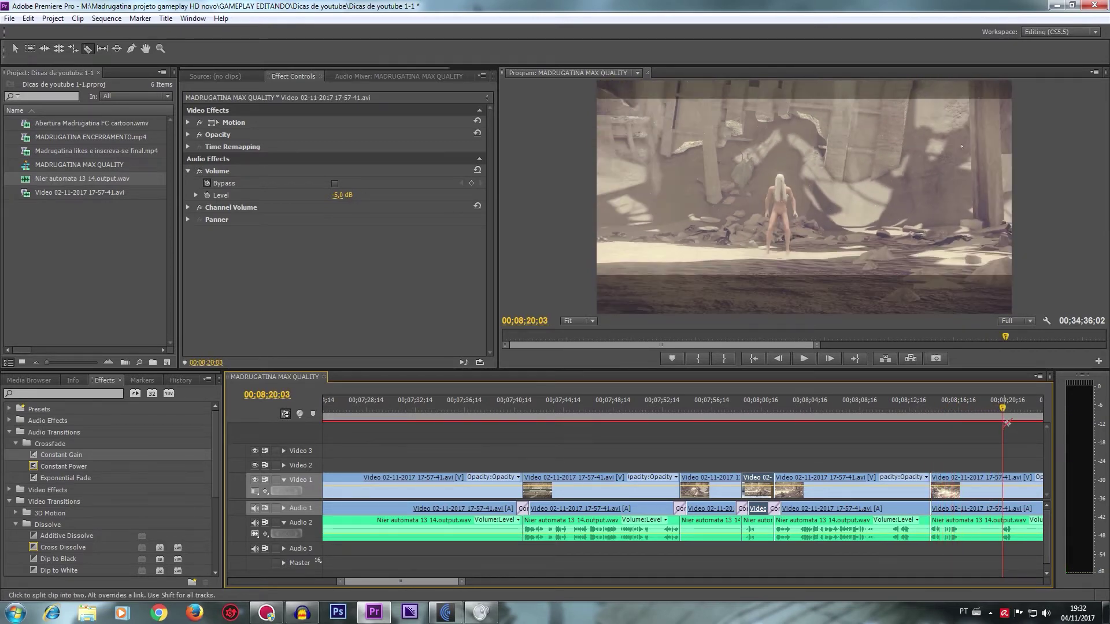
left_click(1006, 485)
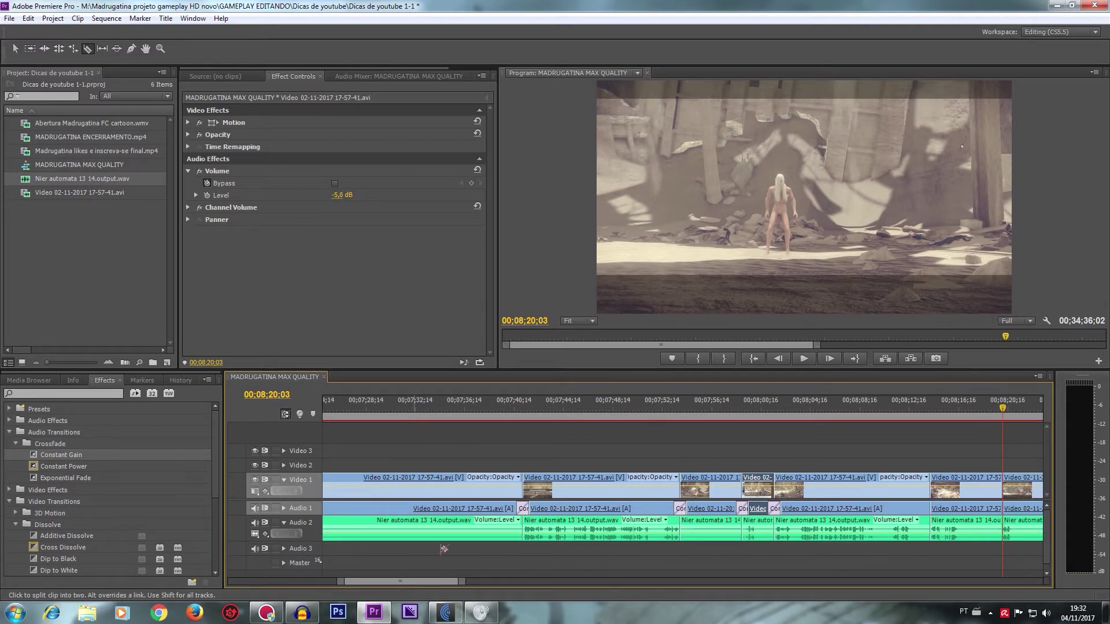
Step: Add Constant Gain crossfades at the 08;14;07 and 08;20;03 audio cuts
left_click_drag(49, 455, 337, 454)
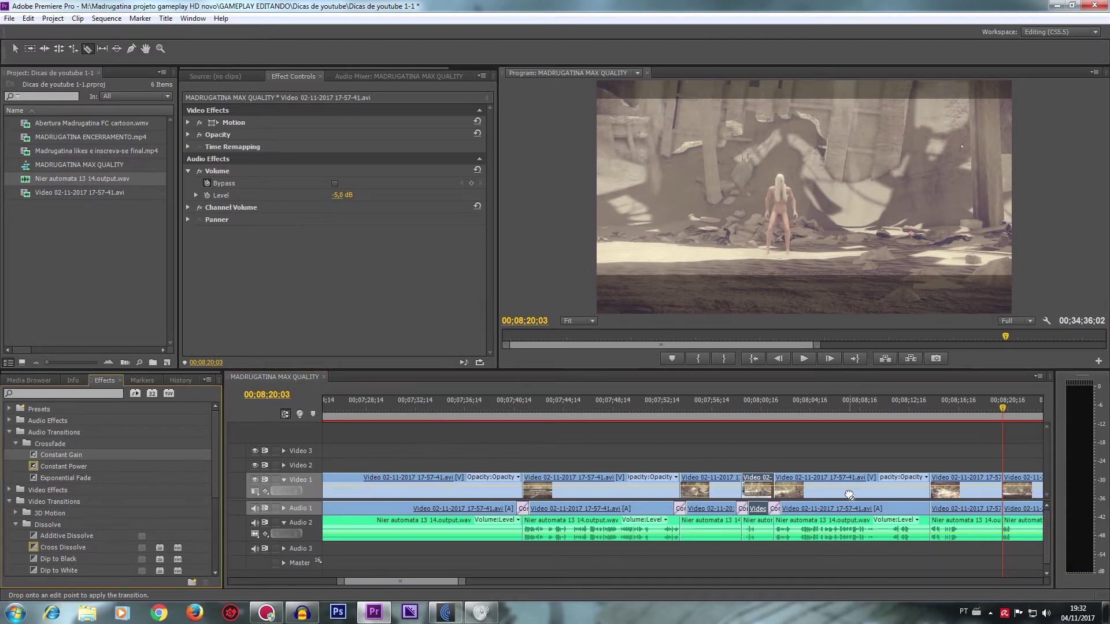
left_click_drag(932, 512, 928, 510)
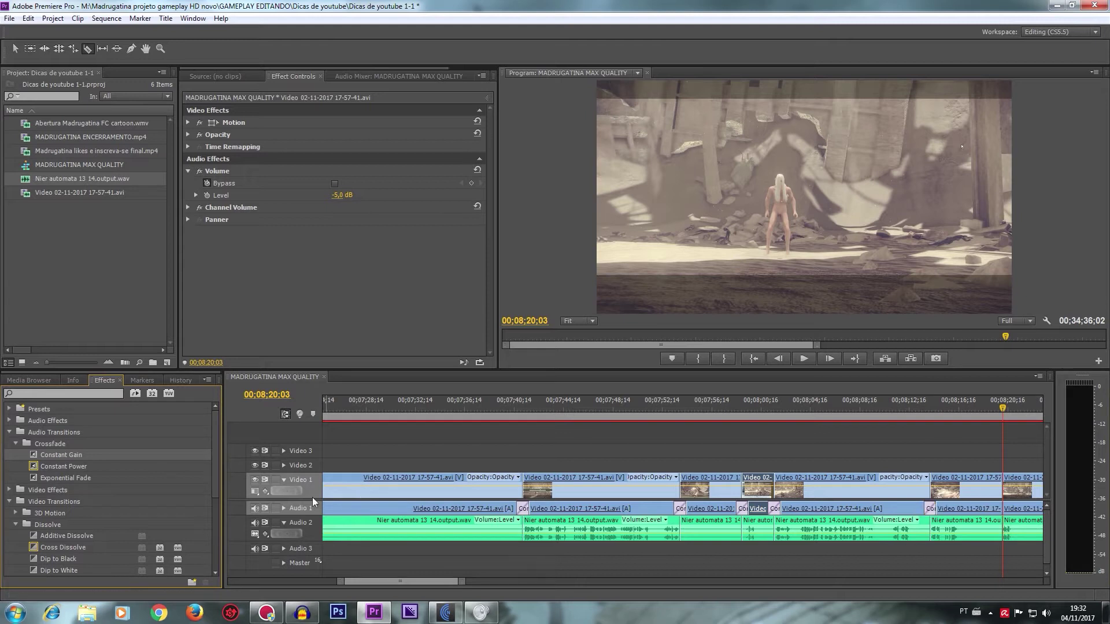
left_click_drag(125, 456, 877, 476)
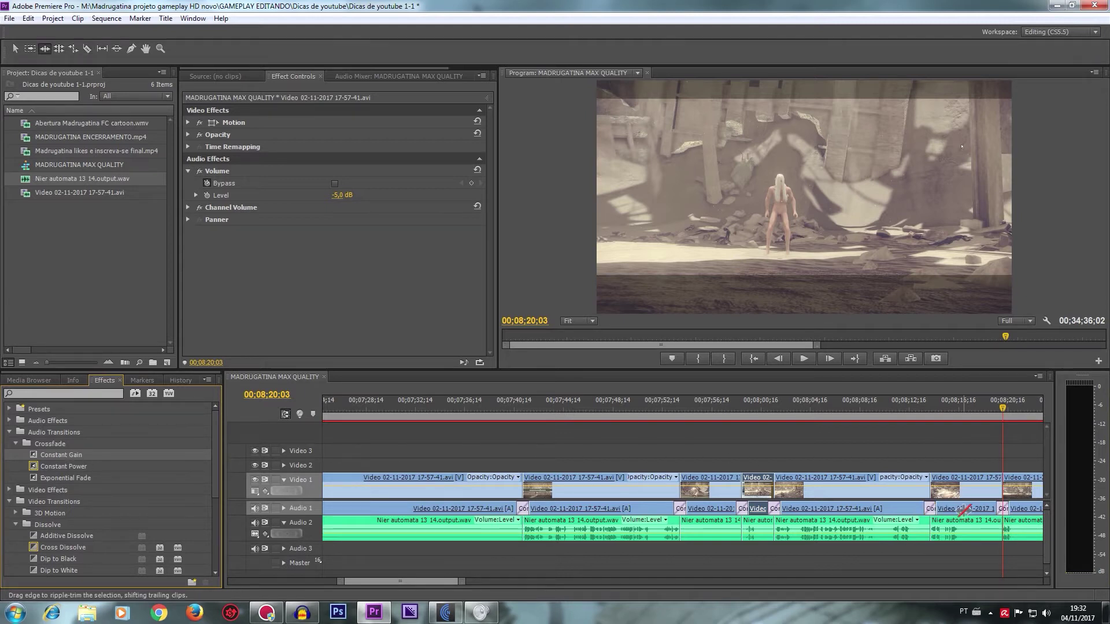
left_click_drag(1002, 506, 963, 507)
Step: Set the section's volume to -5 dB and replay from 08;12;25
left_click(337, 195)
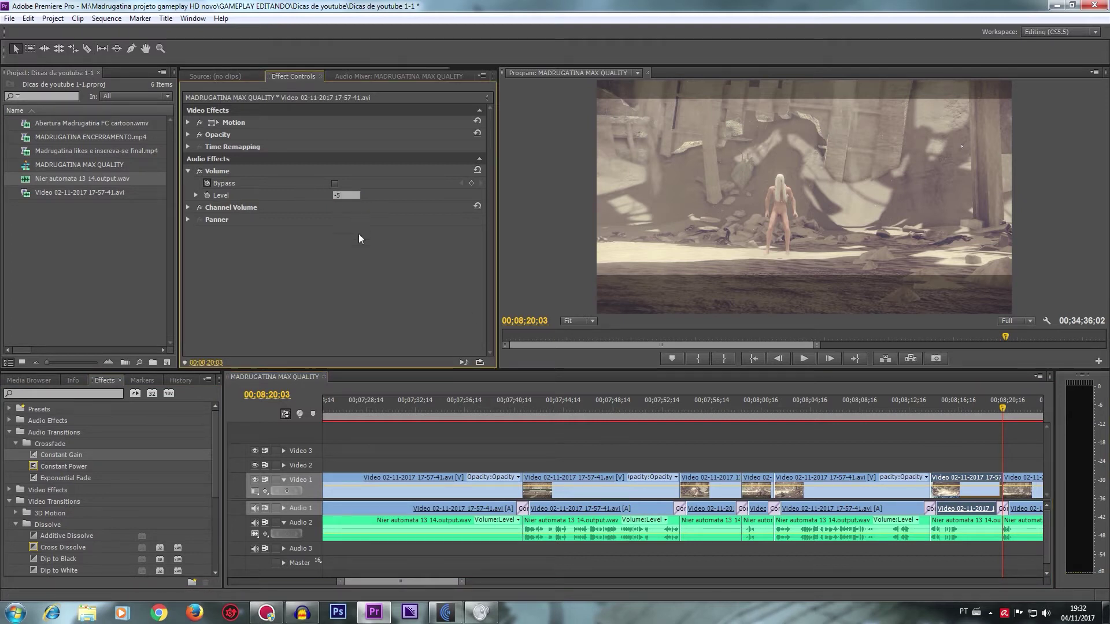
left_click(913, 405)
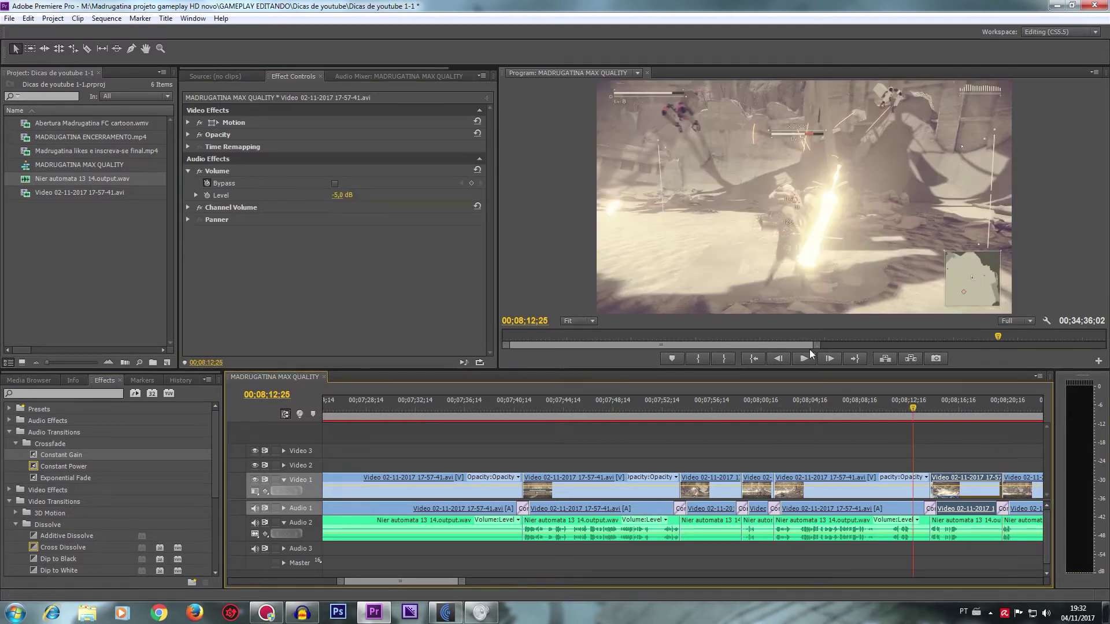
left_click(805, 358)
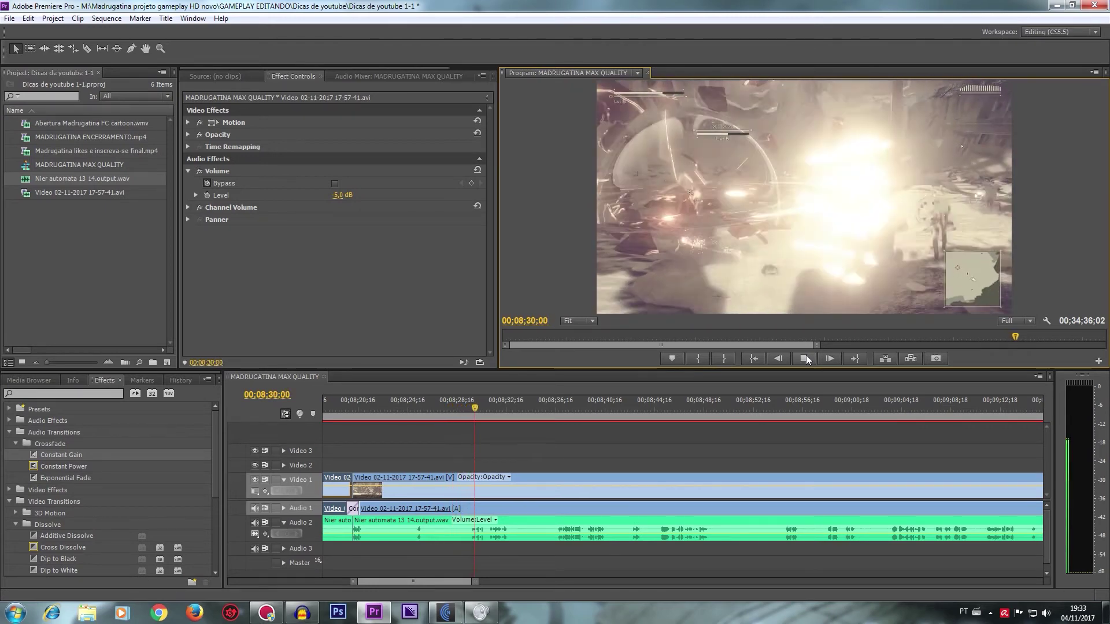
Step: Razor all tracks at 08;29;13 and crossfade the audio cut with Constant Gain
left_click(470, 410)
left_click_drag(470, 410, 468, 411)
key("c")
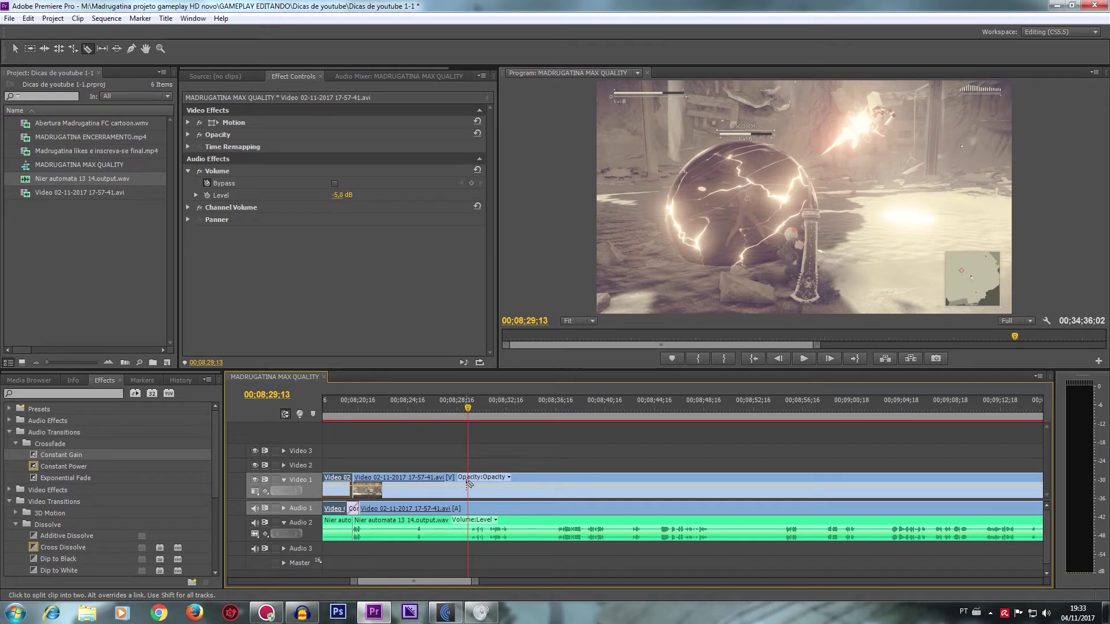
left_click(467, 486, "shift")
left_click_drag(79, 452, 413, 452)
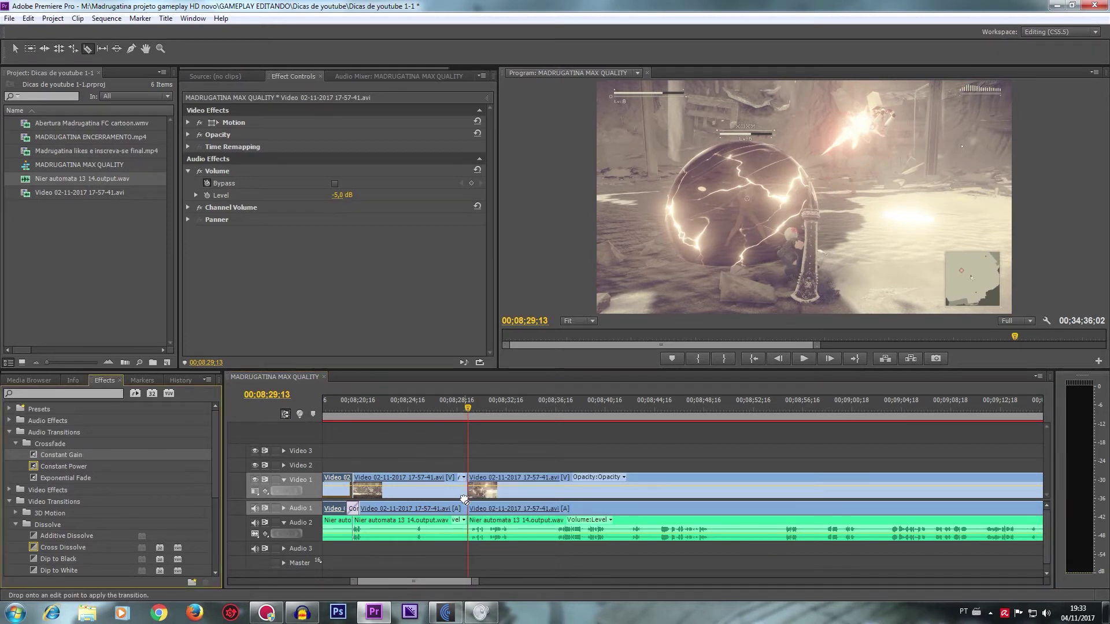
left_click_drag(477, 510, 469, 509)
Step: Set the clip before the 08;29 cut to -5 dB and play back from 08;19;13
key("v")
left_click(408, 504)
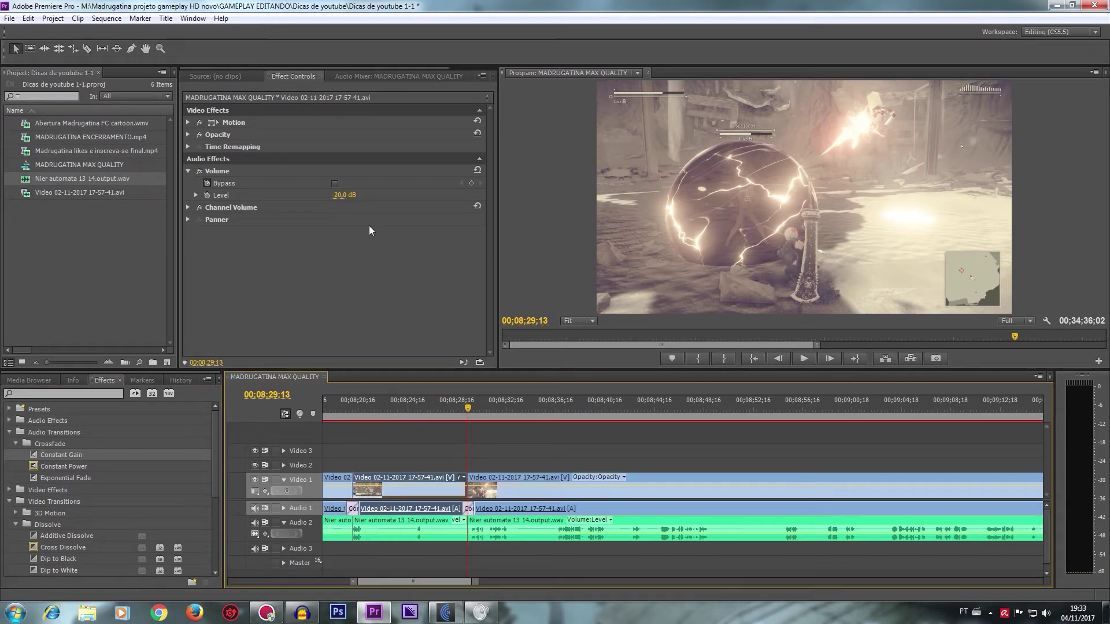
left_click(342, 195)
type("5")
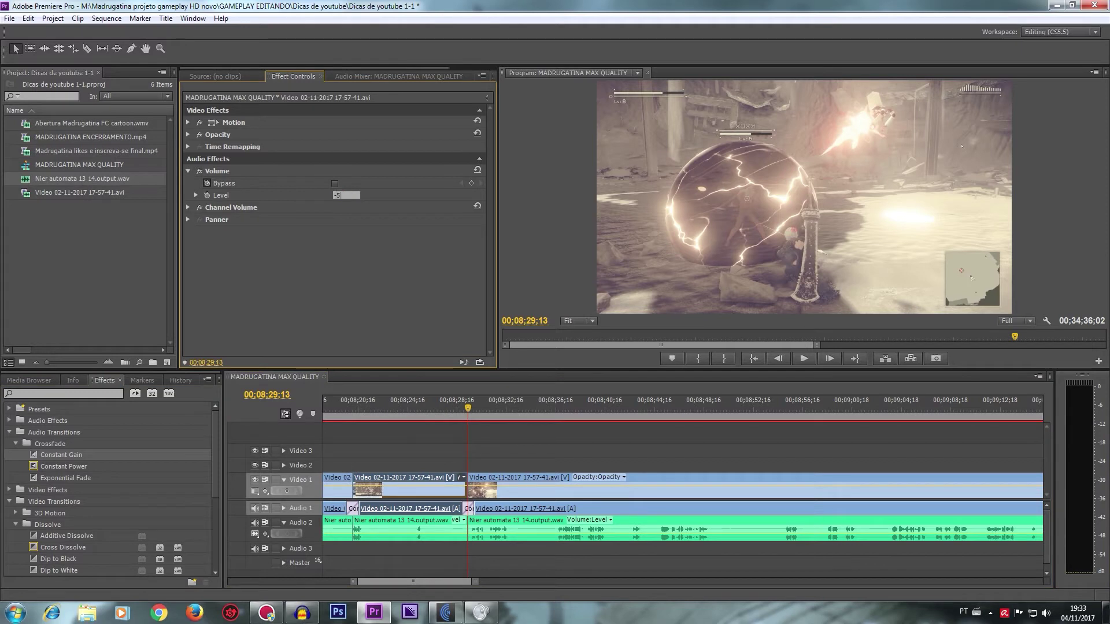
left_click(344, 405)
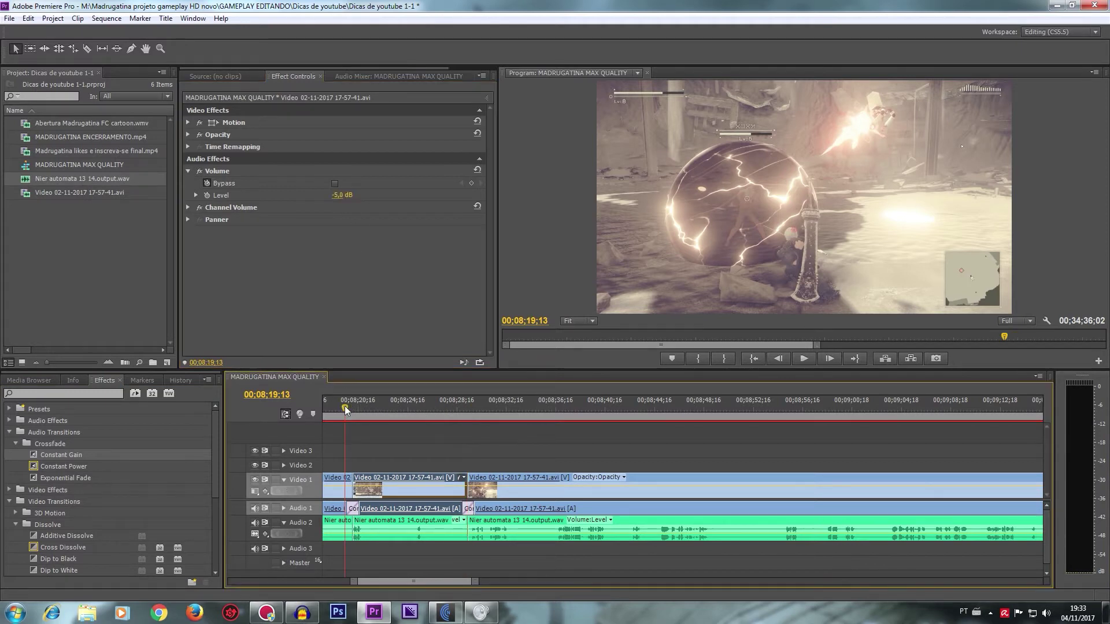
left_click(804, 359)
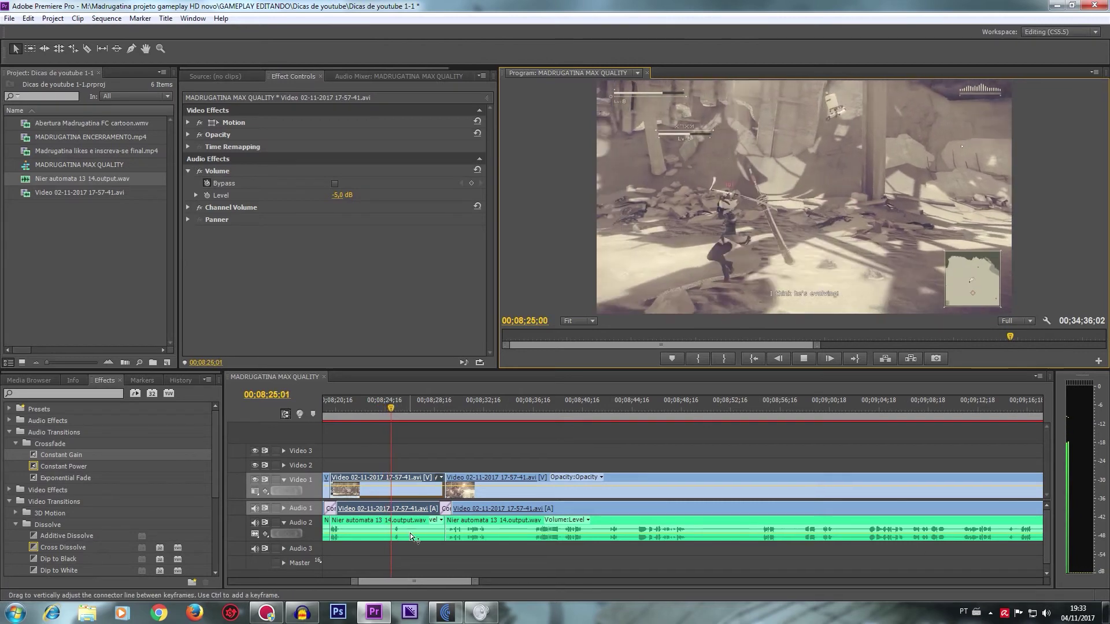
Step: Select the Nier automata music clip on Audio 2 and play the section from 08;19;17
left_click(410, 536)
left_click_drag(397, 408, 427, 418)
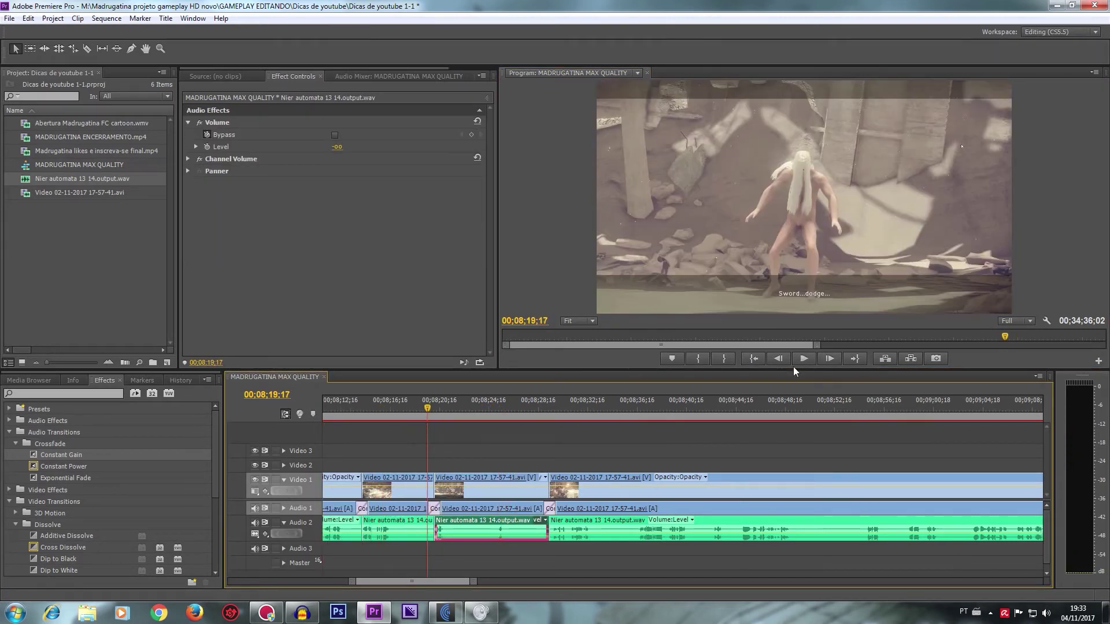
left_click(803, 358)
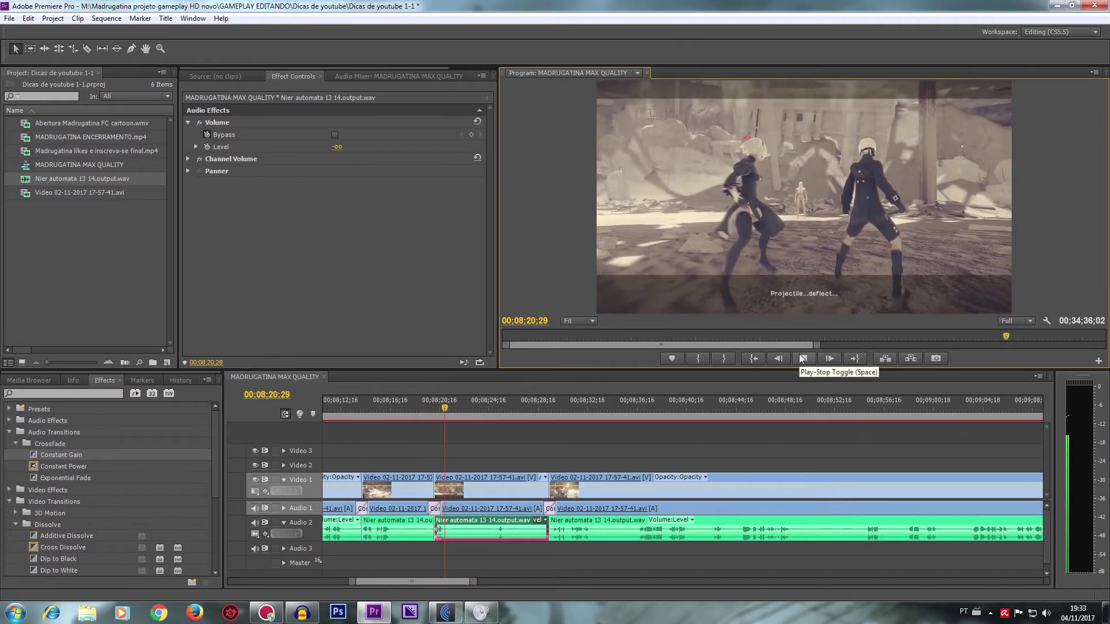
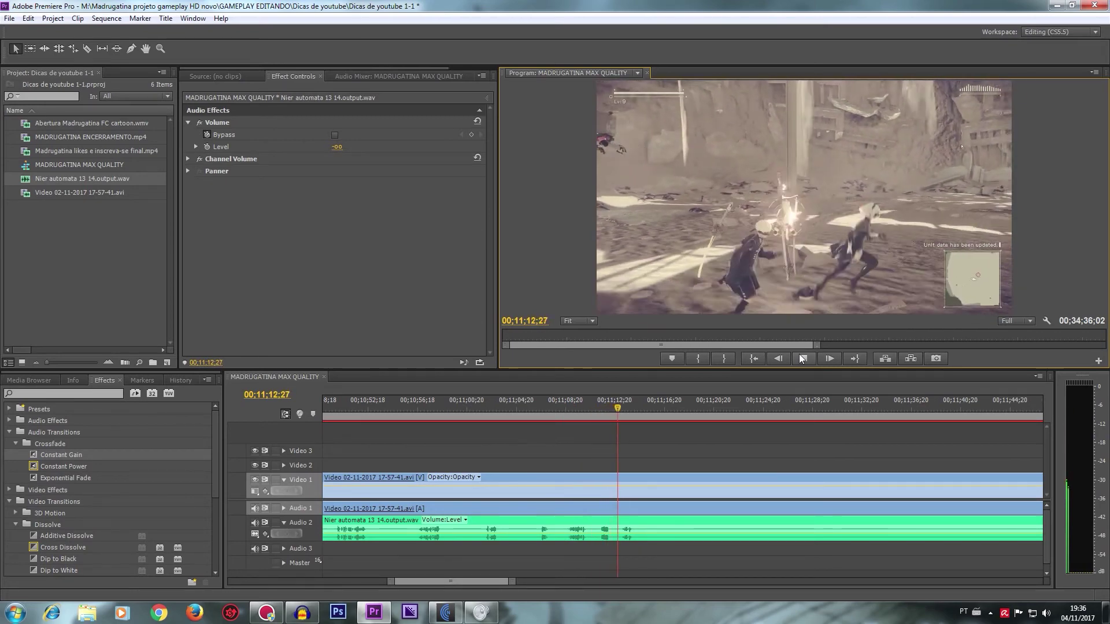
Step: Split all tracks at 00;11;12;26 and add a Constant Gain crossfade on that Audio 1 cut
left_click(801, 358)
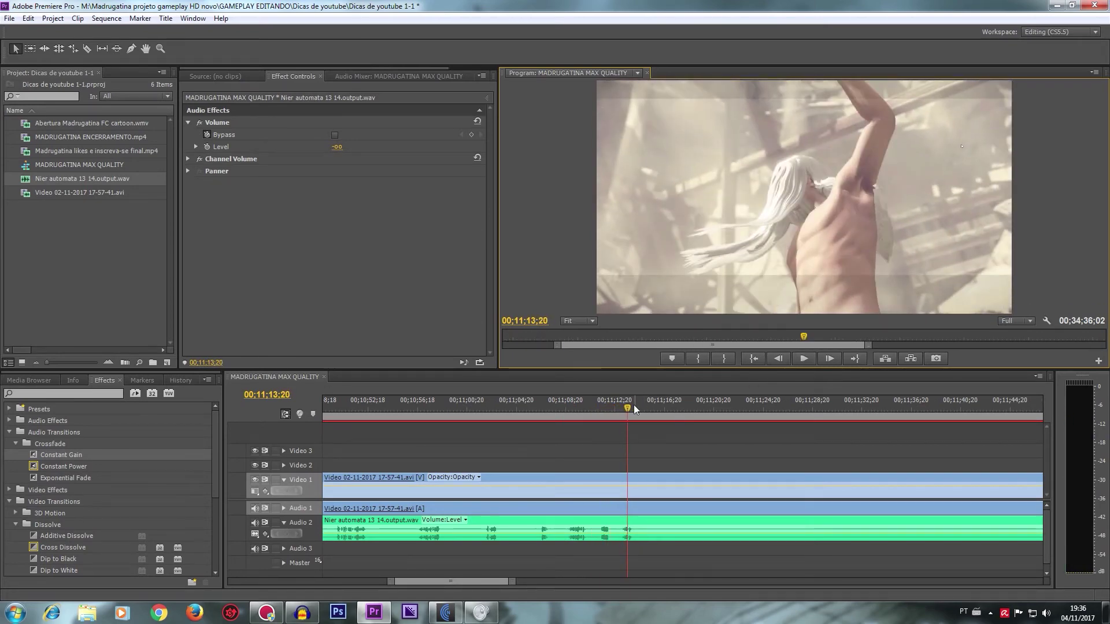
left_click_drag(631, 406, 621, 408)
key("c")
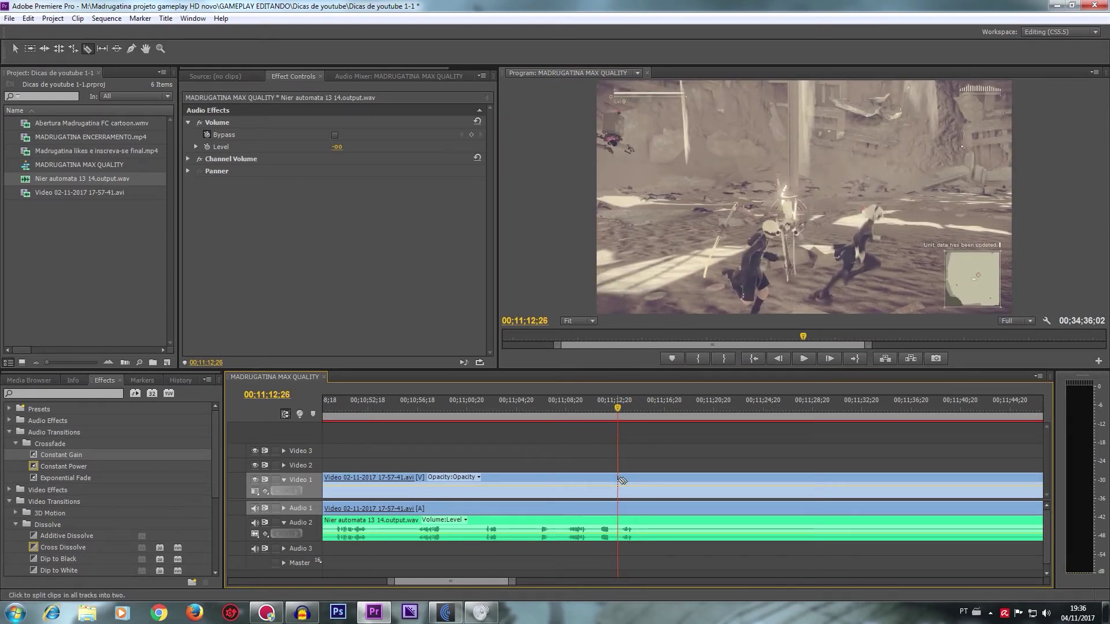
left_click(618, 479, "shift")
left_click_drag(53, 455, 387, 456)
left_click_drag(627, 512, 627, 512)
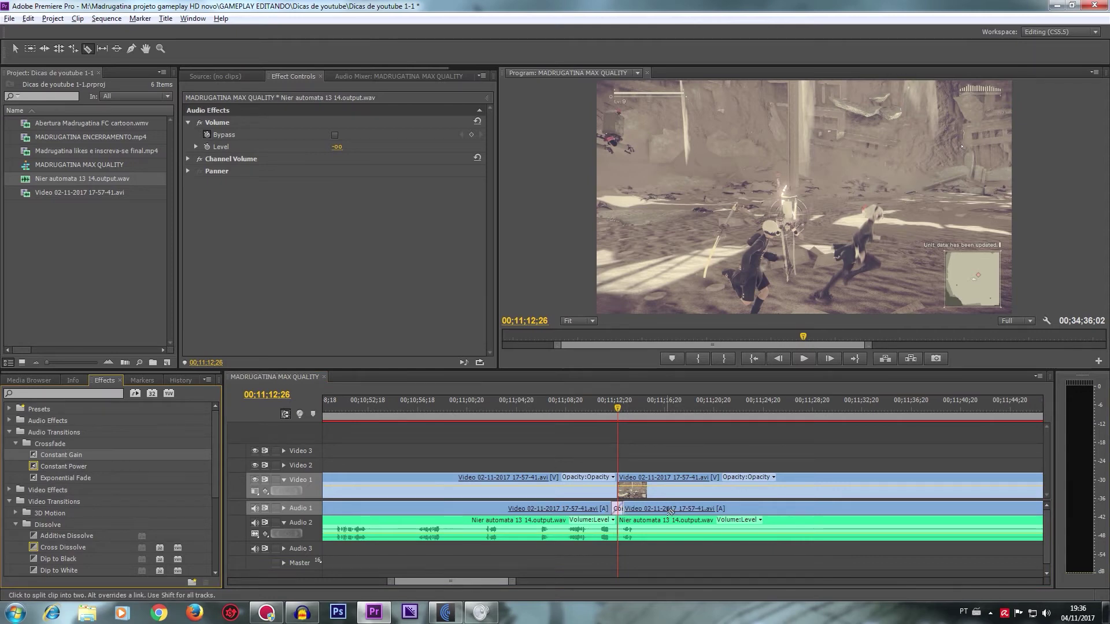
Step: Split all tracks at 00;12;16;01, crossfade that Audio 1 cut with Constant Gain, and select the middle clip
key("minus")
key("minus")
left_click(836, 412)
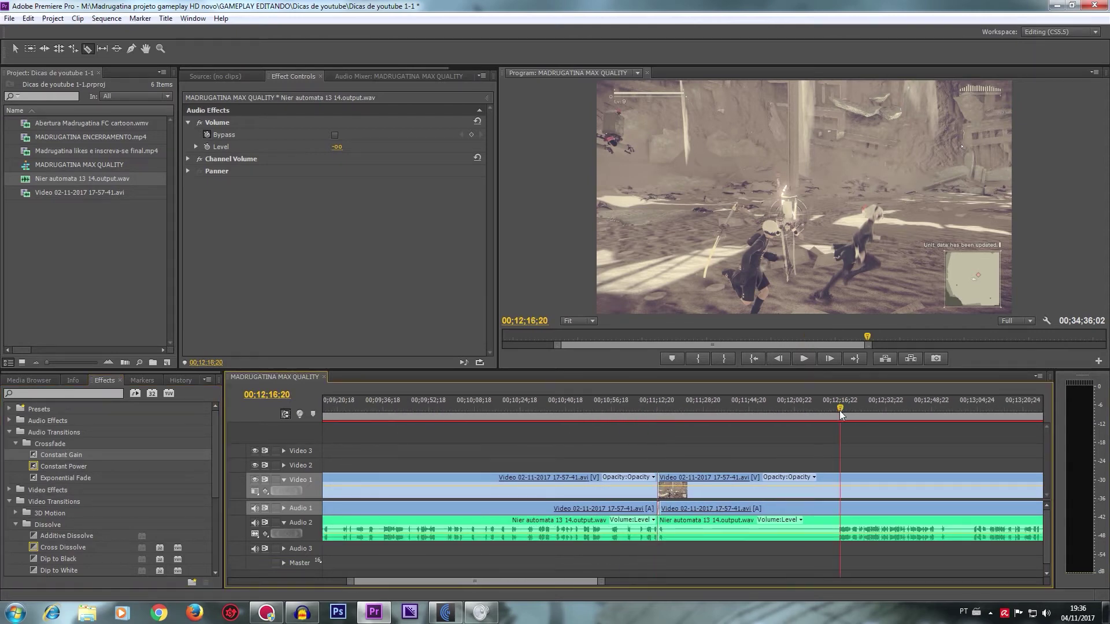
key("equal")
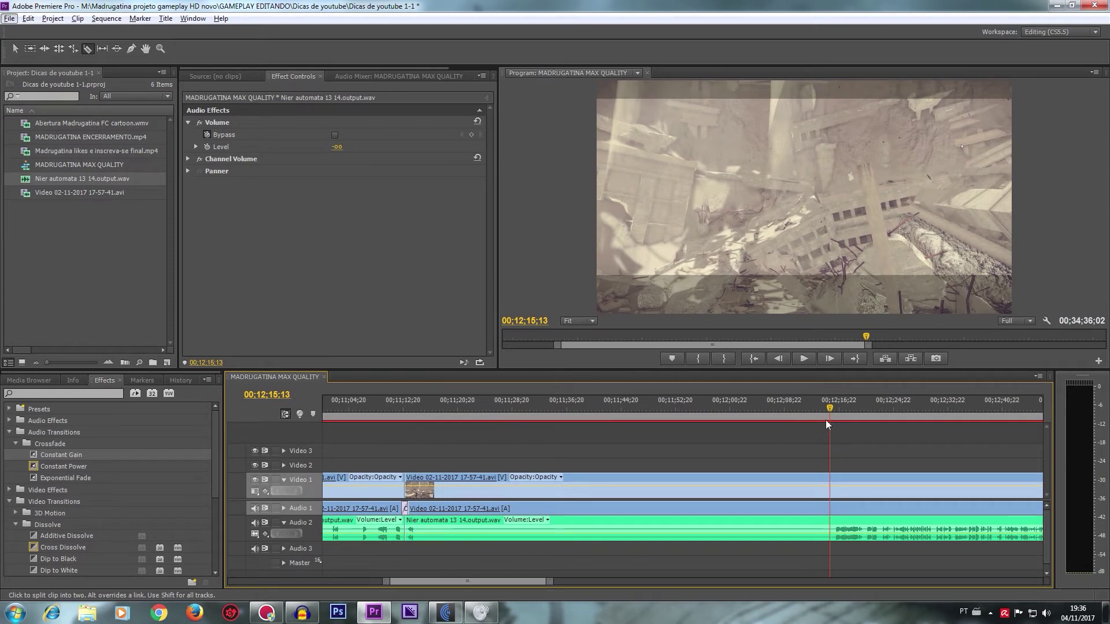
left_click_drag(830, 409, 833, 409)
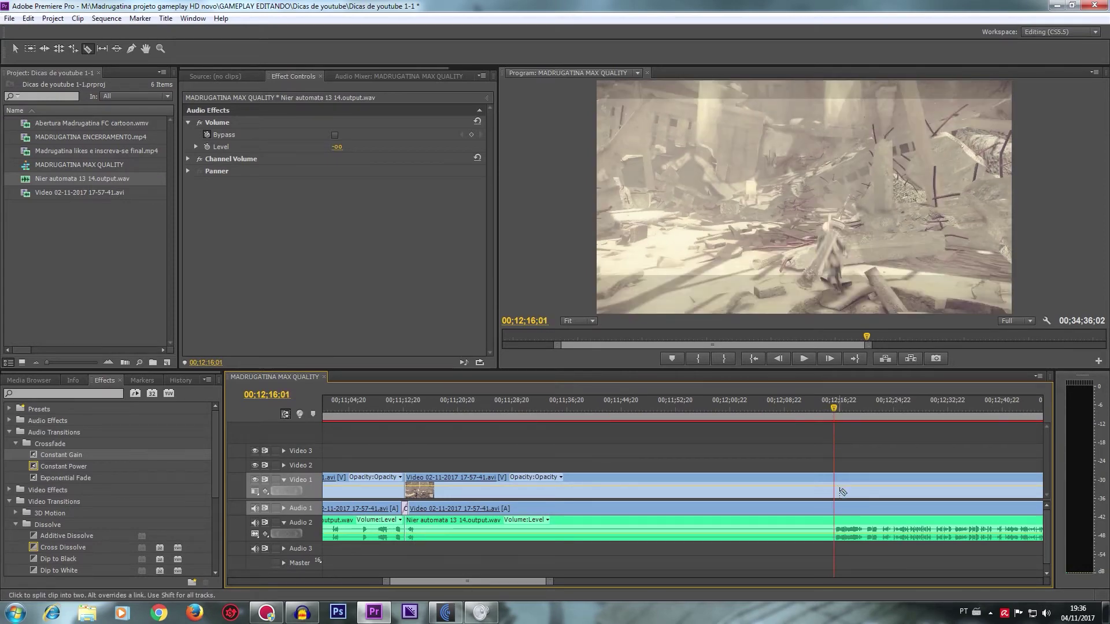
left_click(834, 492, "shift")
left_click_drag(78, 456, 795, 501)
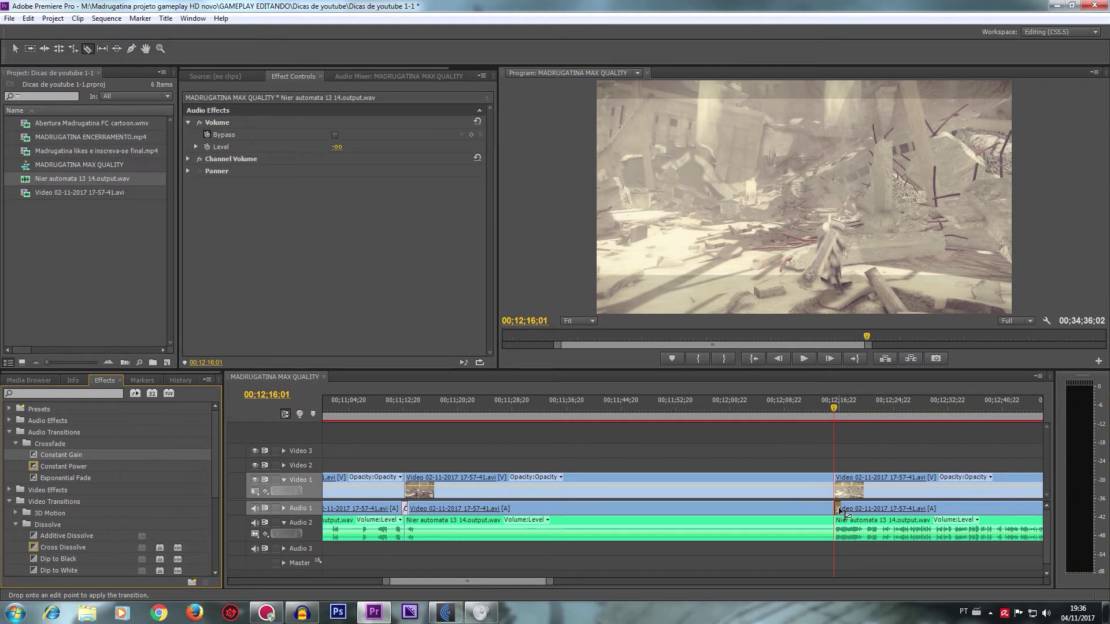
left_click_drag(840, 512, 834, 508)
key("v")
left_click(562, 507)
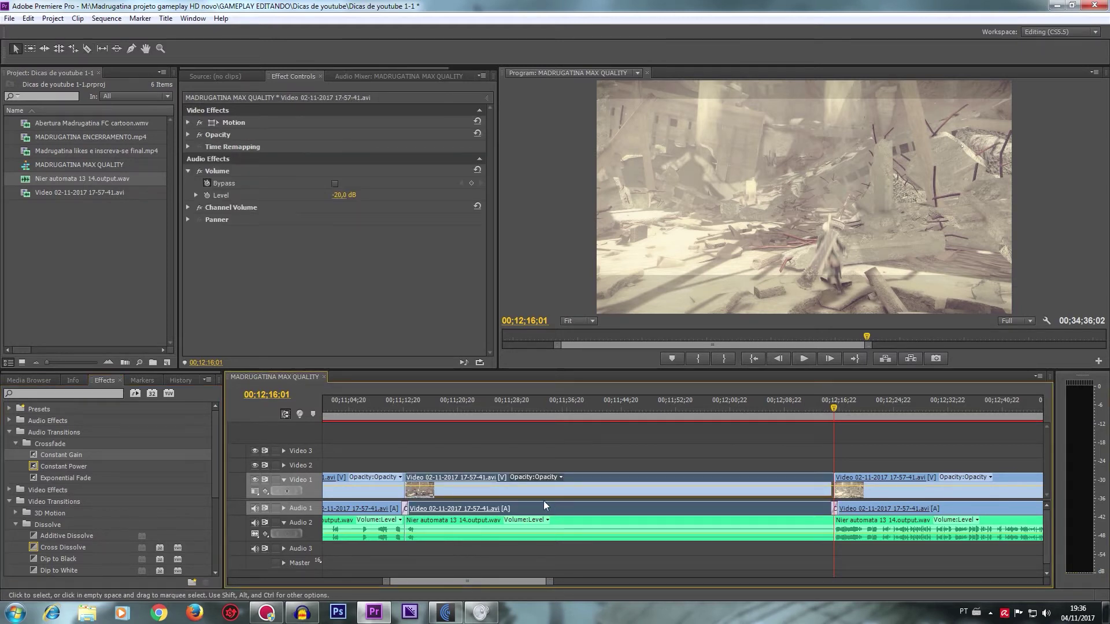
Step: Set the middle gameplay clip's Level to -5 dB, select the Audio 2 music clip, and replay from 00;11;11;02
left_click(346, 195)
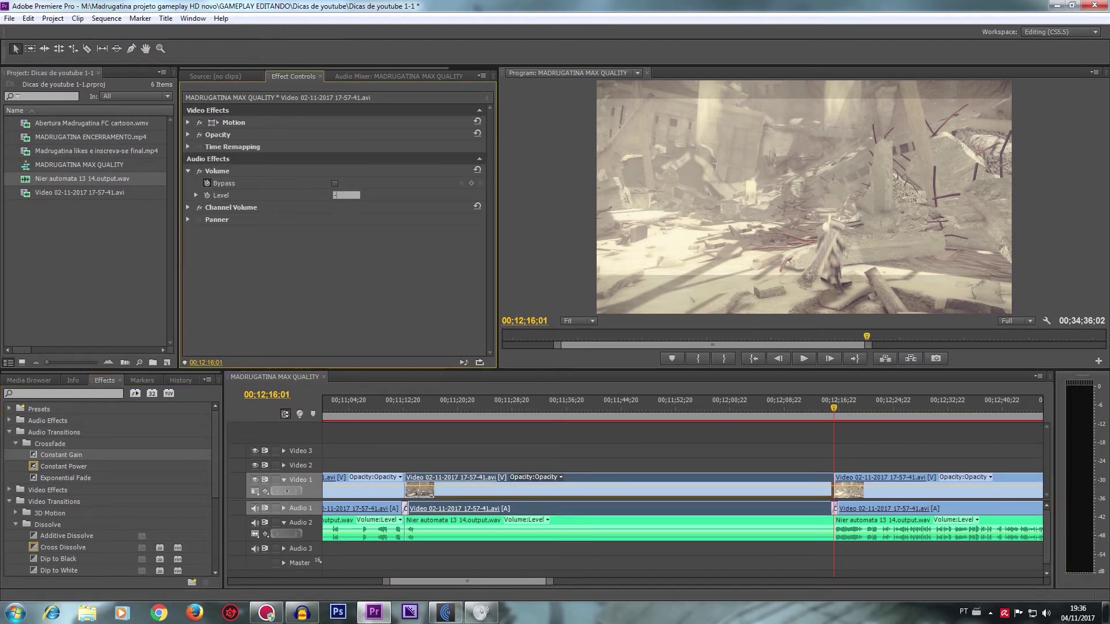
type("-5")
key("Return")
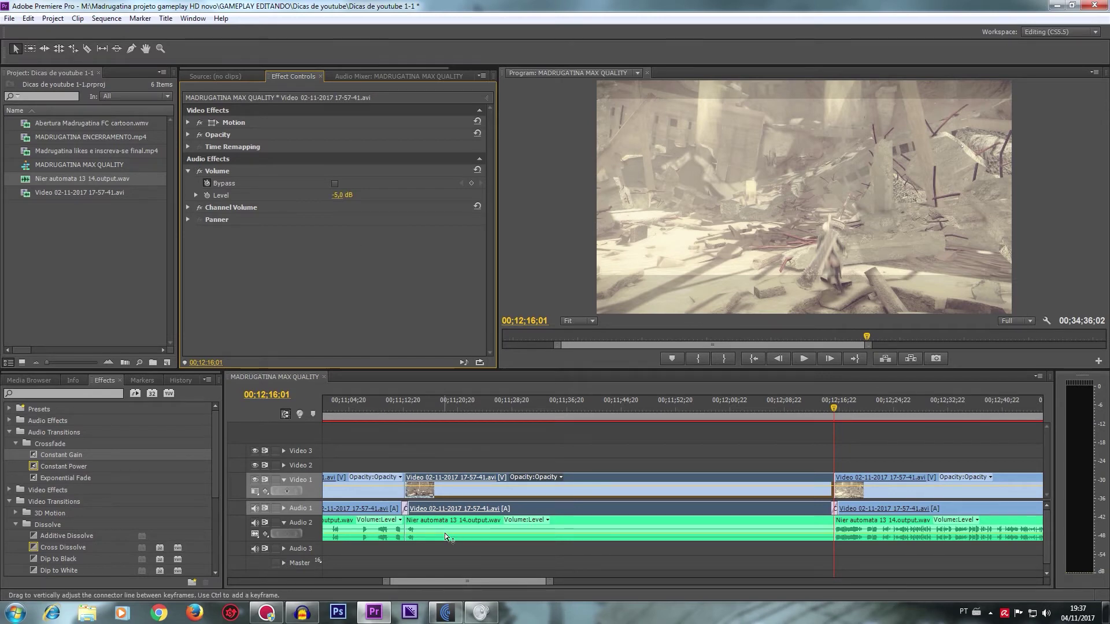
left_click(445, 533)
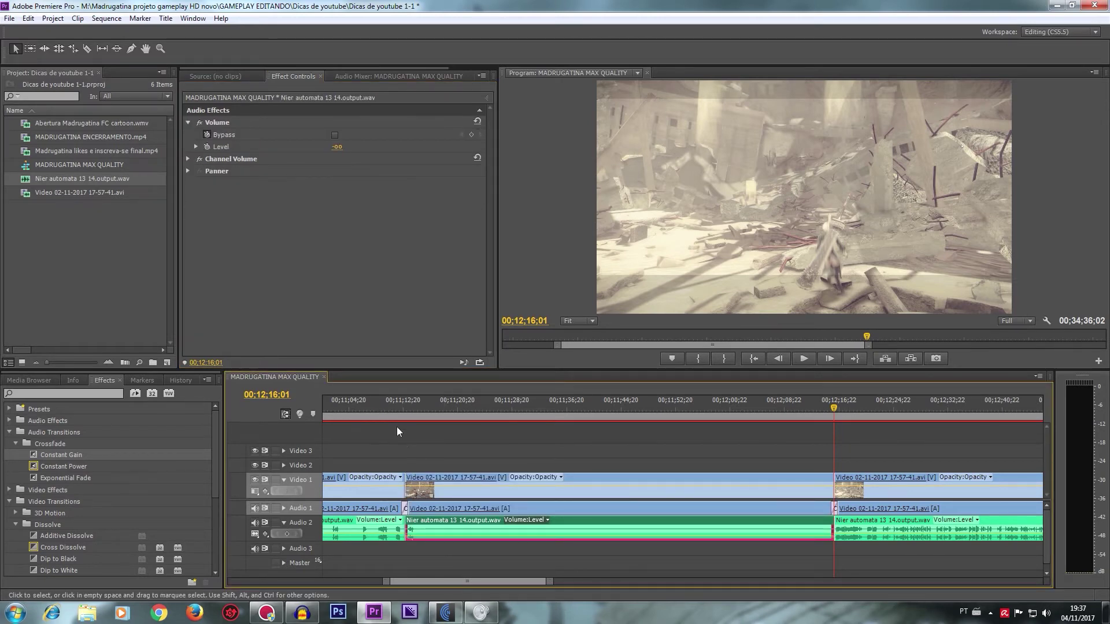
left_click(392, 411)
left_click(795, 360)
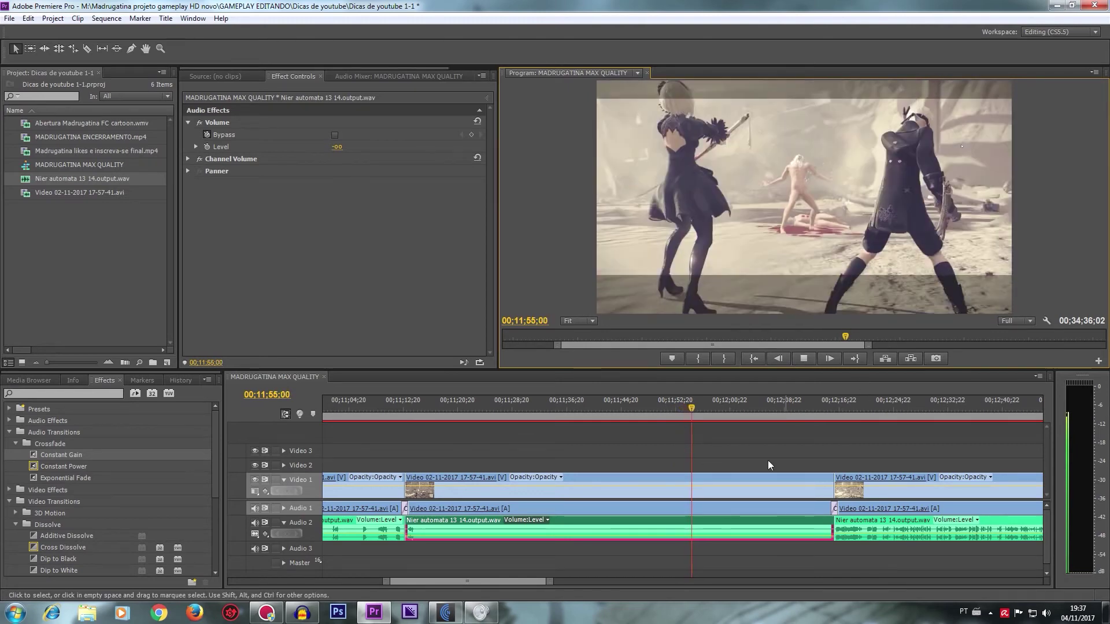
left_click(743, 477)
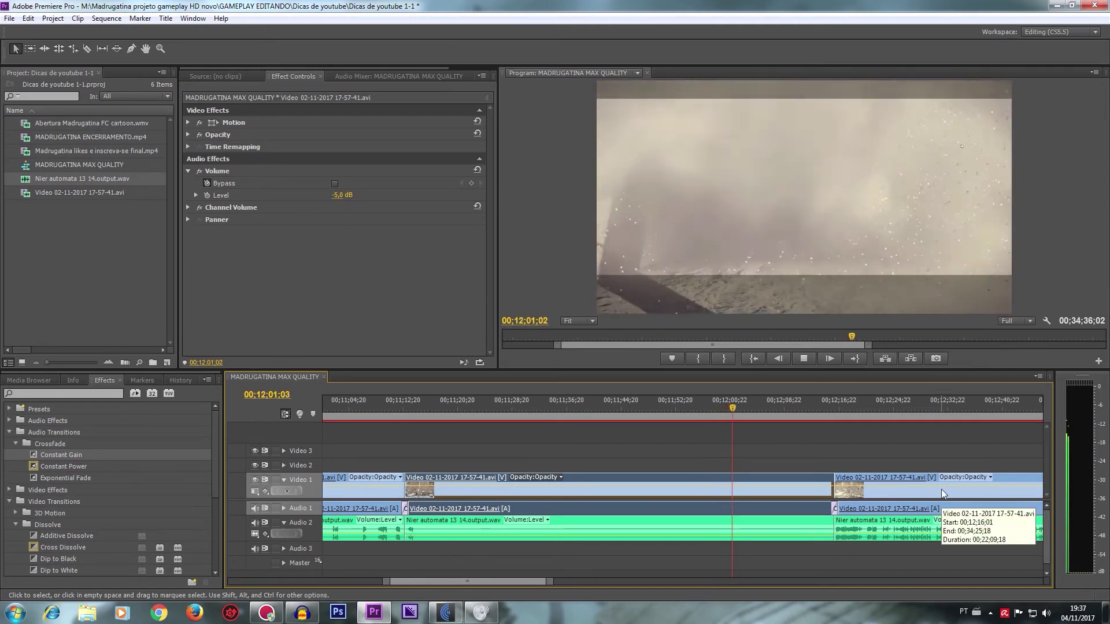
left_click(803, 358)
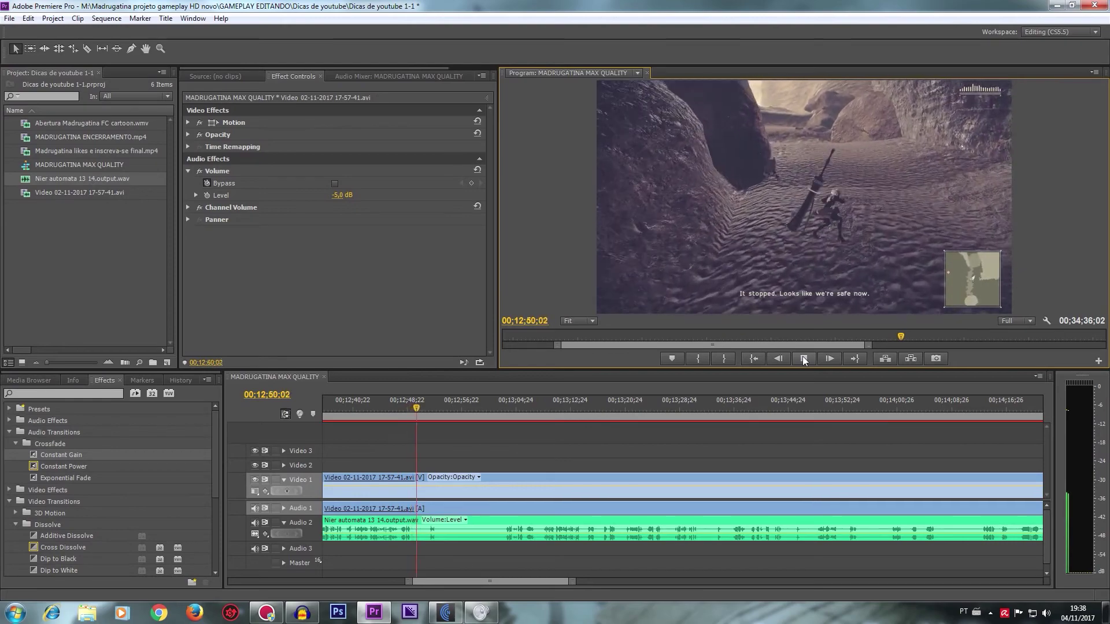
Step: Stop playback and razor-cut all tracks at 00;12;48;29 and 00;13;02;29
left_click(803, 359)
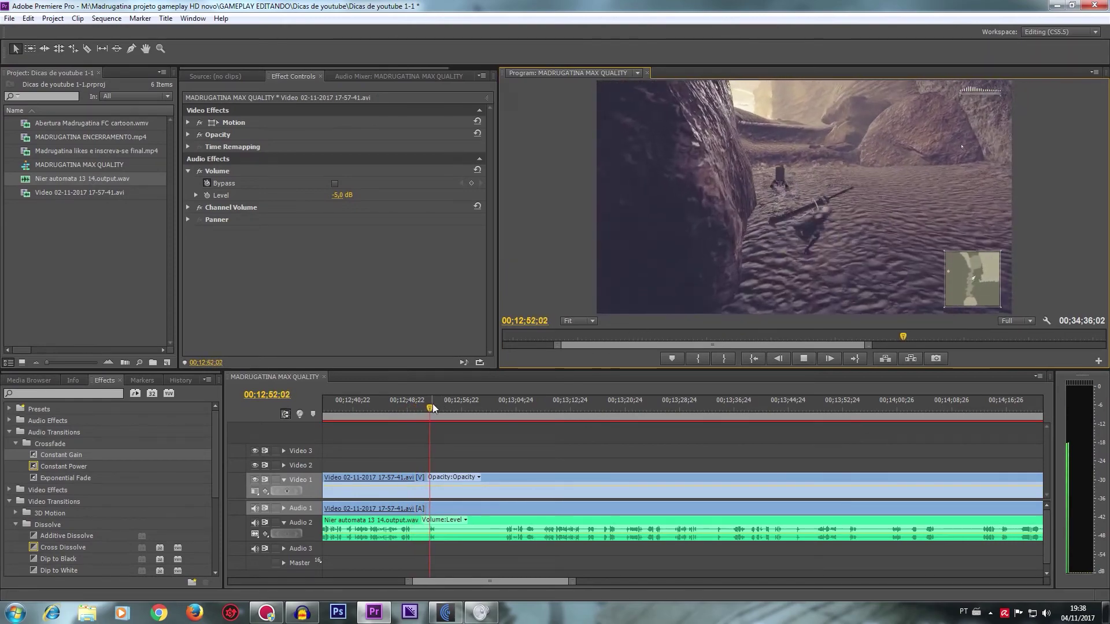
left_click_drag(420, 410, 410, 433)
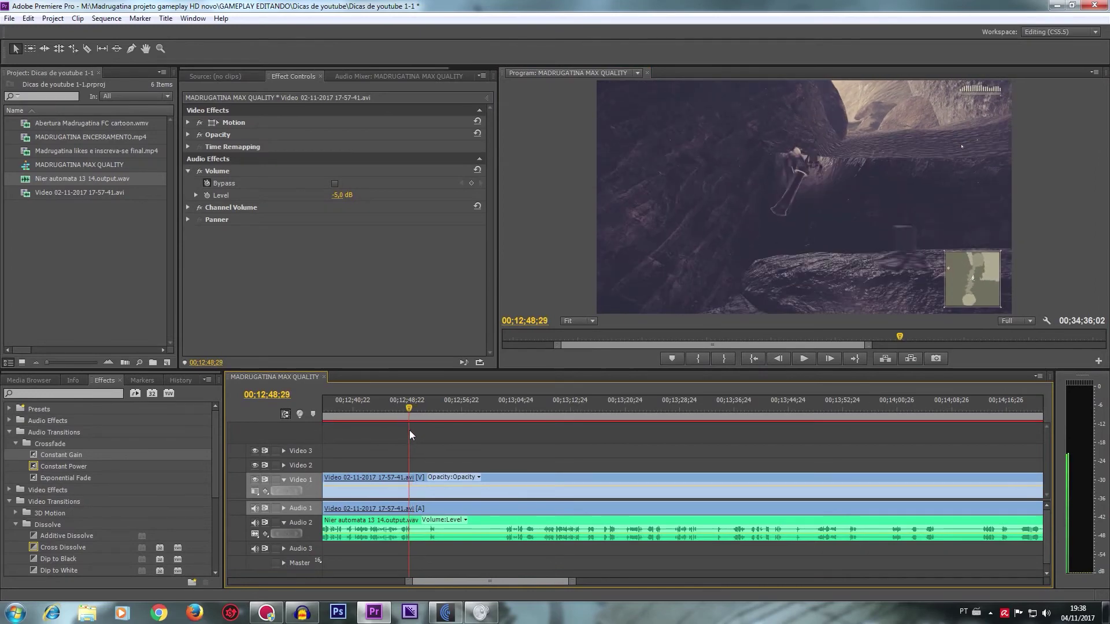
key("c")
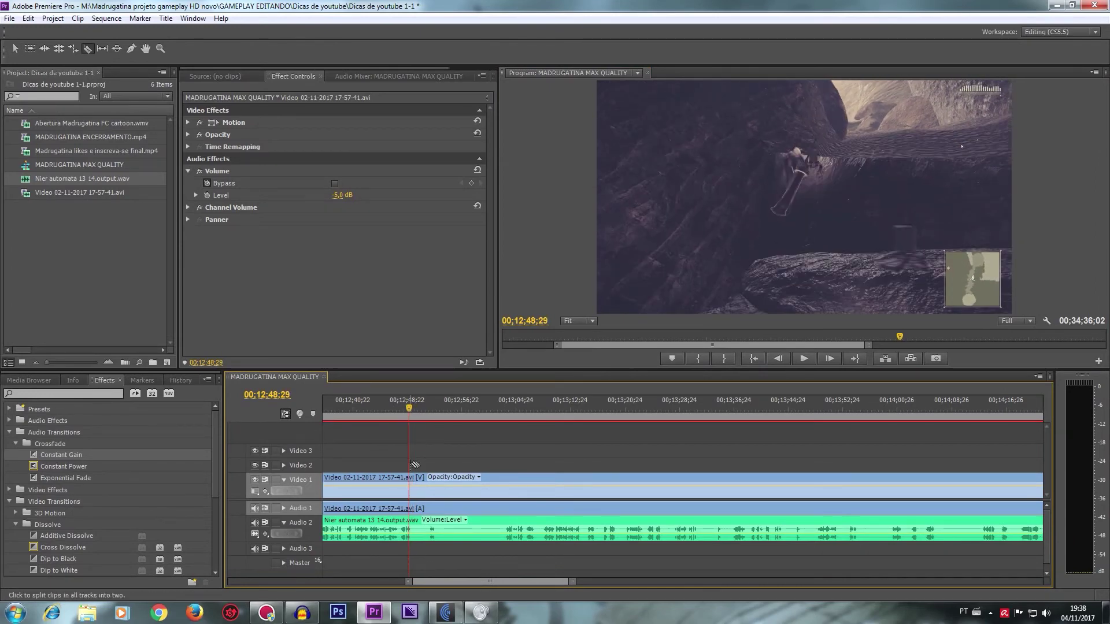
left_click(409, 475, "shift")
left_click_drag(417, 418, 502, 415)
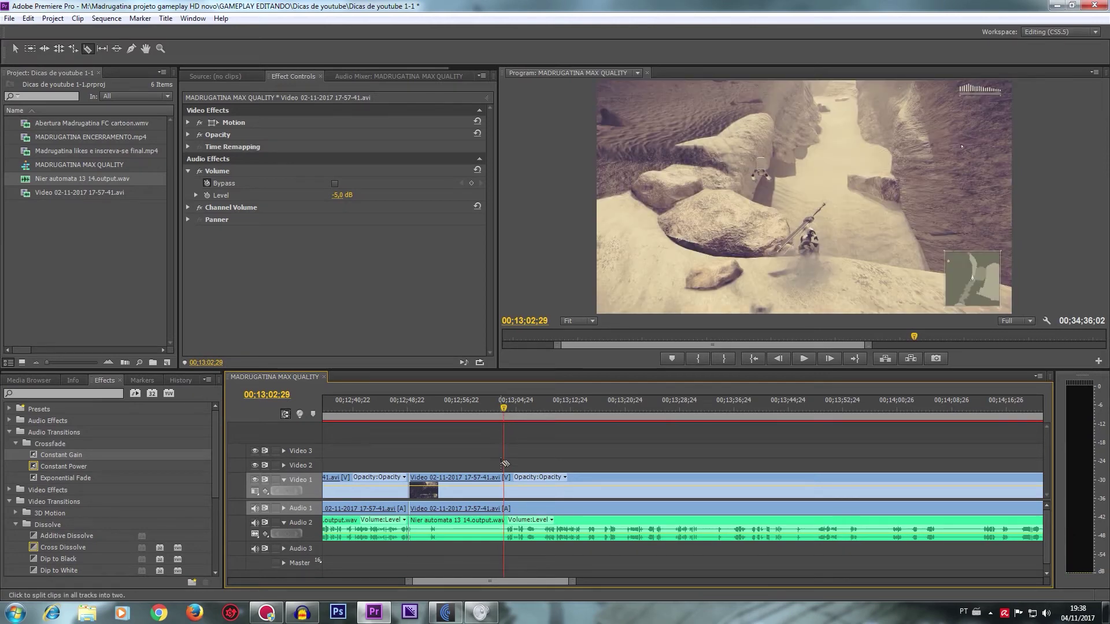
left_click(504, 477, "shift")
Step: Add Constant Gain crossfades to both new Audio 1 cuts and select the middle gameplay clip
left_click_drag(75, 457, 250, 466)
left_click_drag(416, 514, 412, 512)
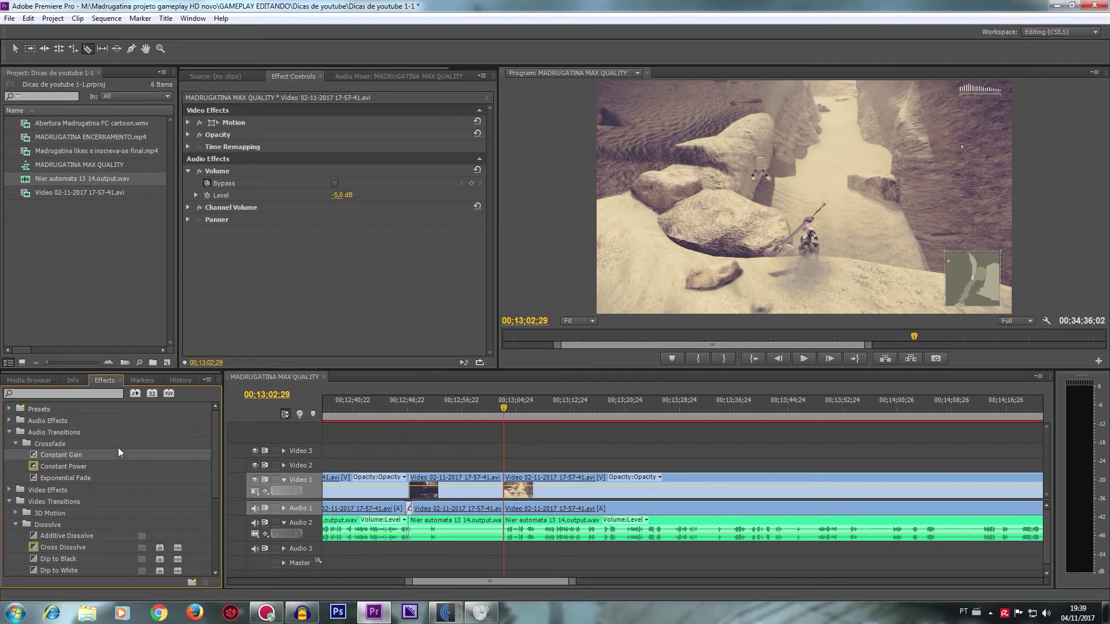
left_click_drag(60, 455, 426, 471)
left_click_drag(513, 512, 505, 511)
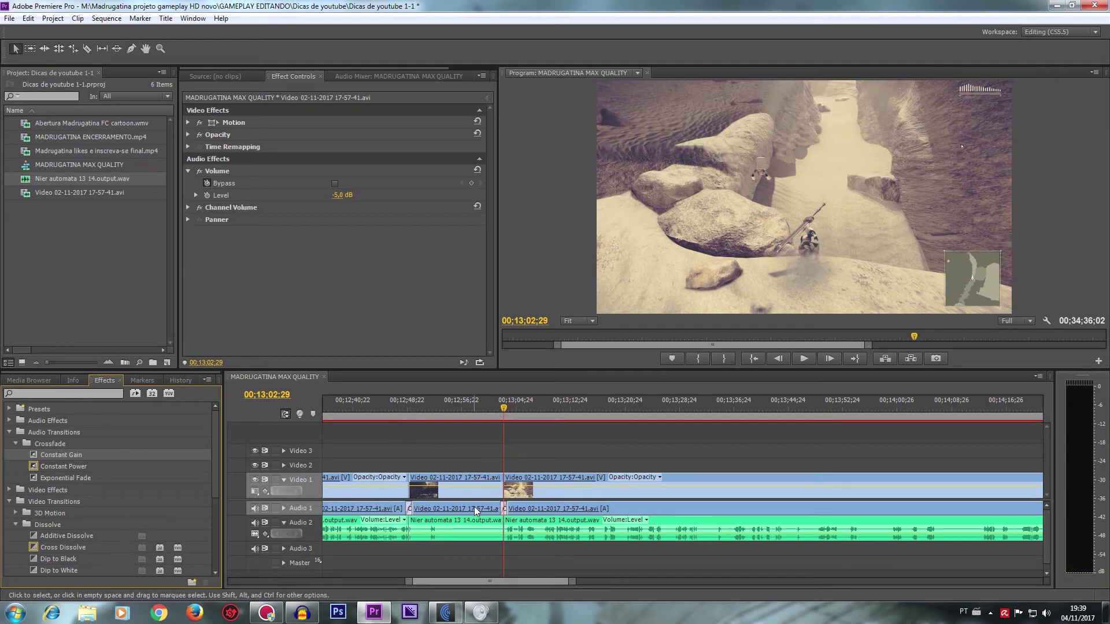
left_click(474, 506)
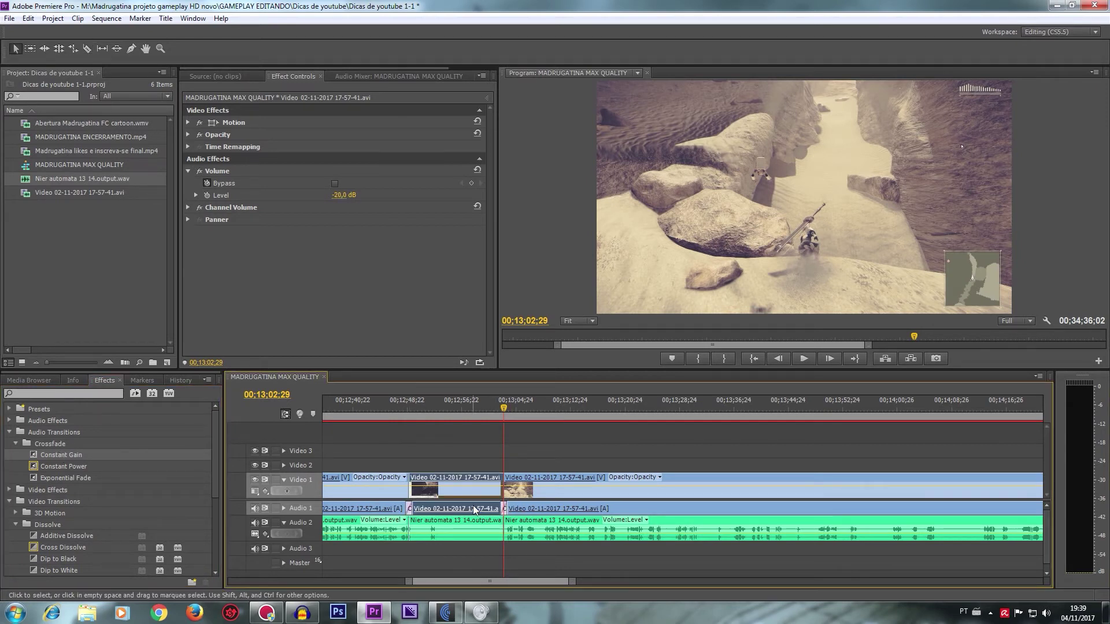
Step: Set the middle clip's audio Level to -5 dB and play back from 00;12;46;28
left_click(334, 201)
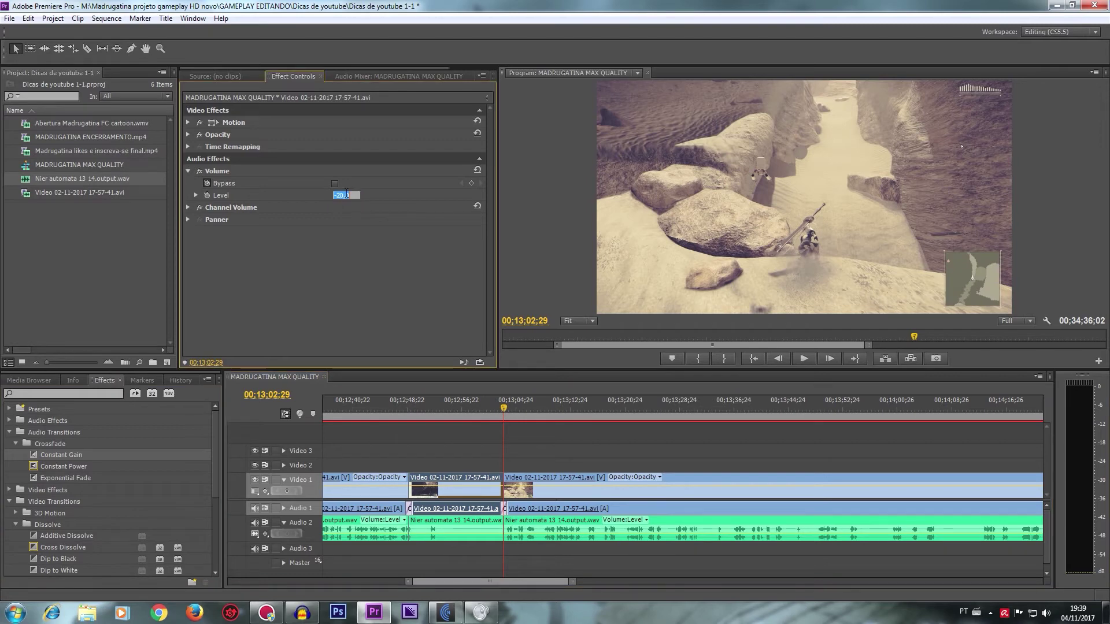
type("-5")
key("Return")
left_click(396, 403)
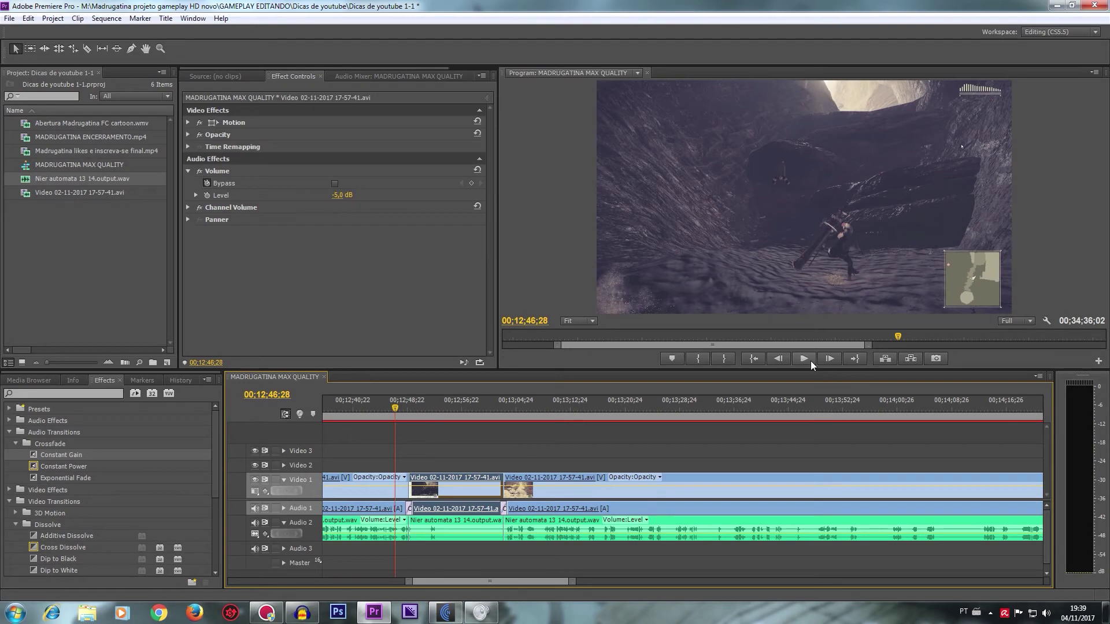
left_click(805, 359)
Step: Add Constant Gain crossfades at both Audio 2 music cuts and play the section back
left_click(452, 530)
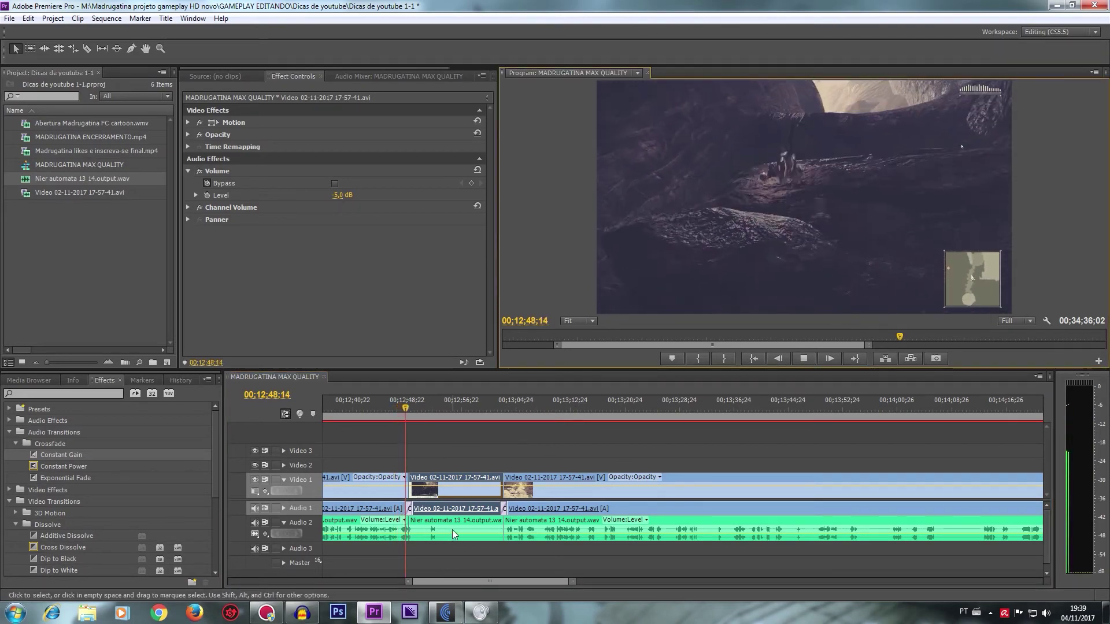
left_click(453, 533)
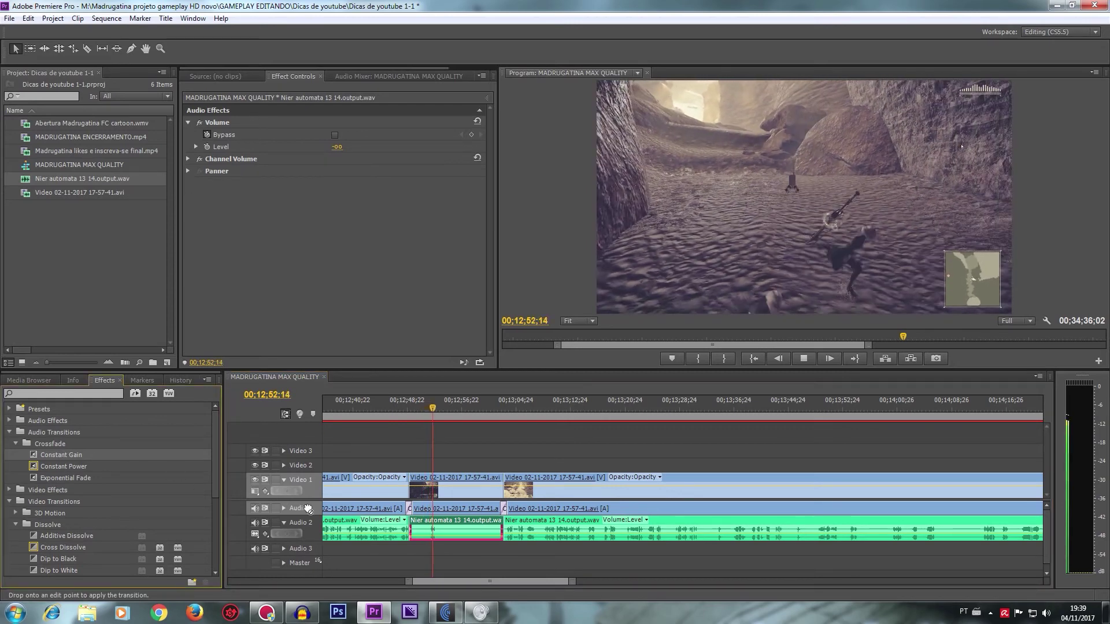
left_click_drag(62, 454, 408, 527)
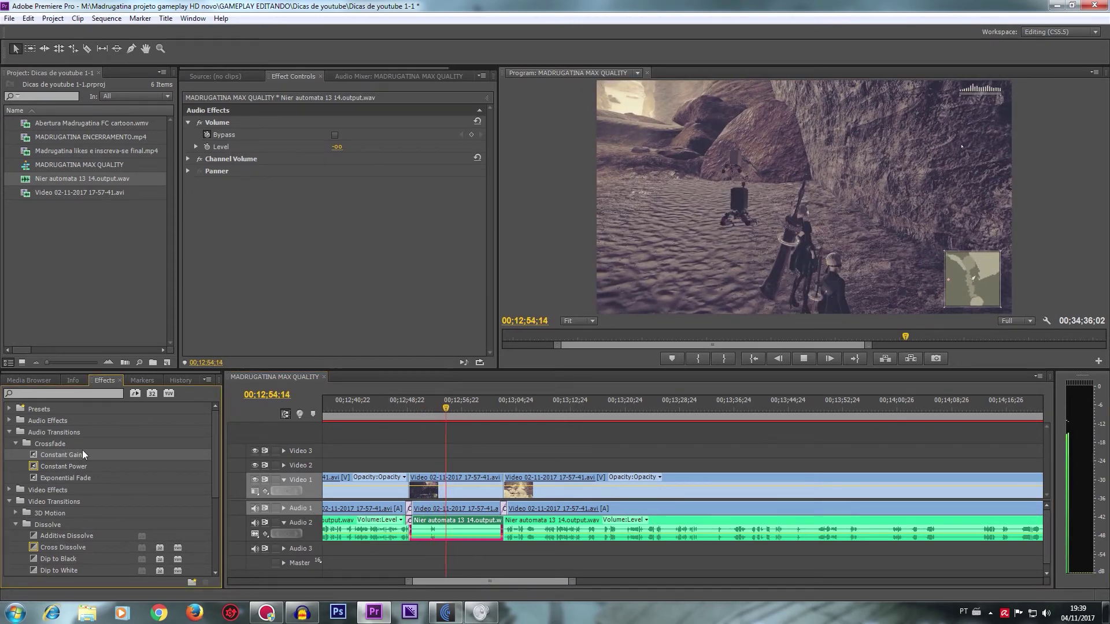
left_click_drag(70, 454, 502, 525)
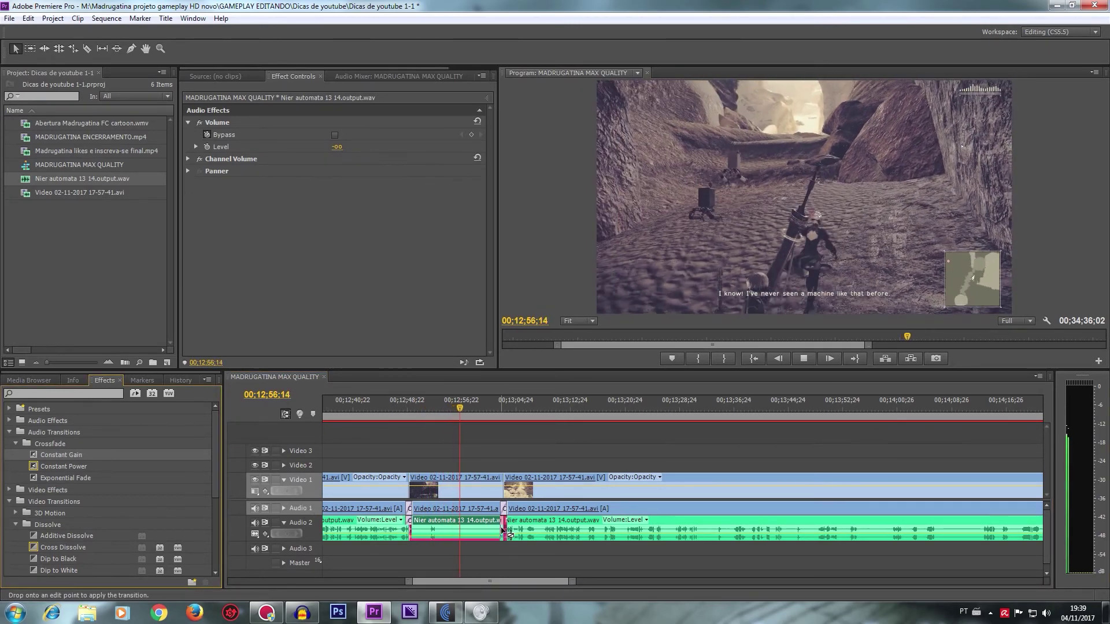
left_click(392, 411)
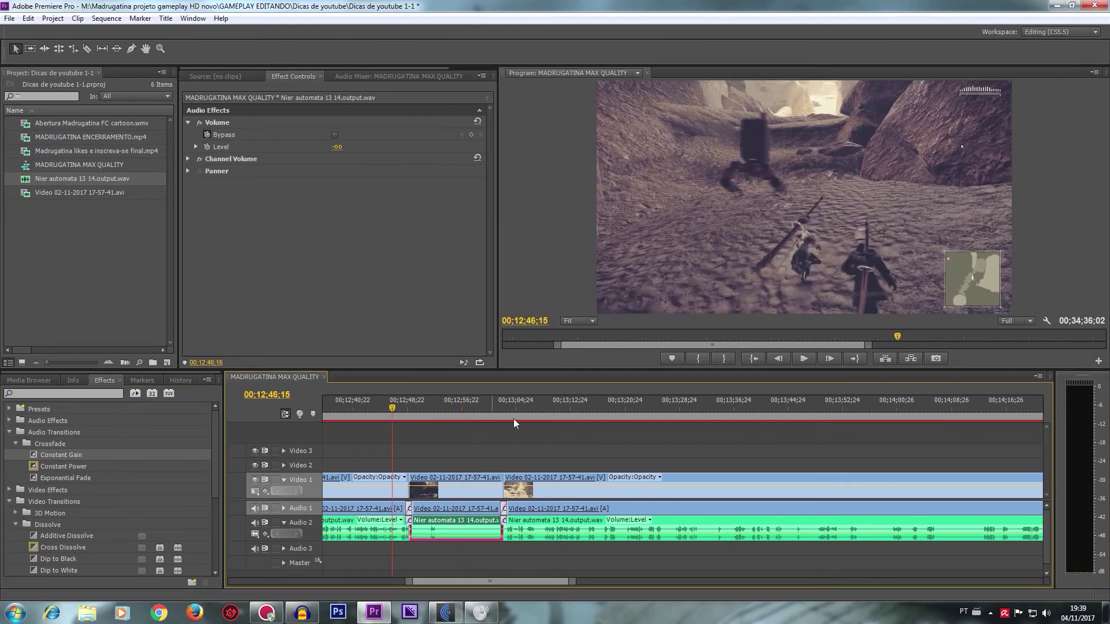
left_click(808, 360)
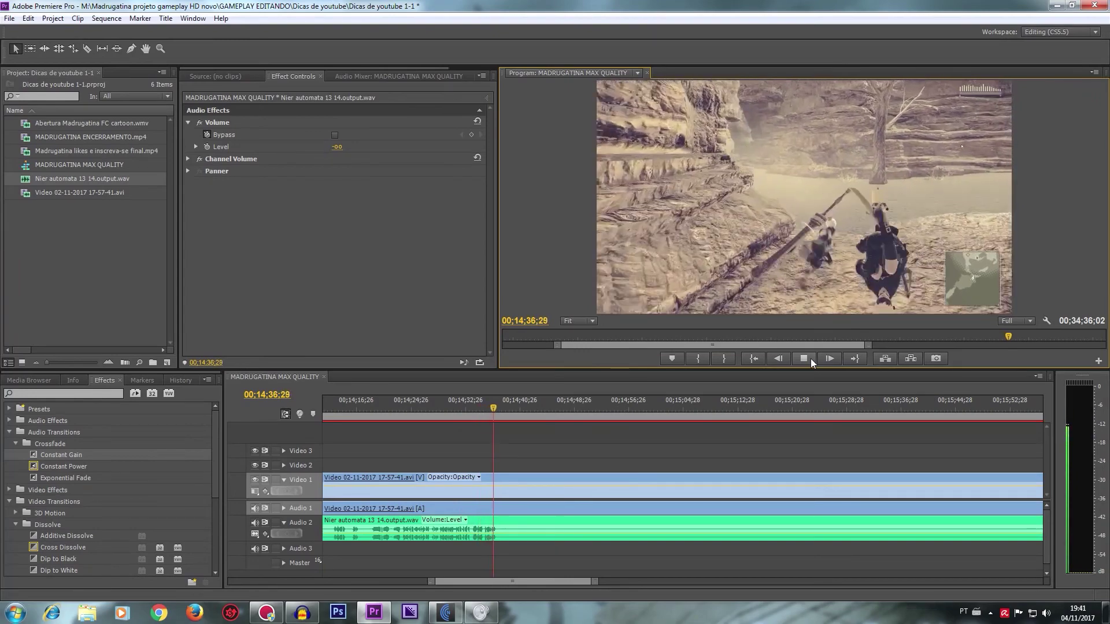
left_click(810, 361)
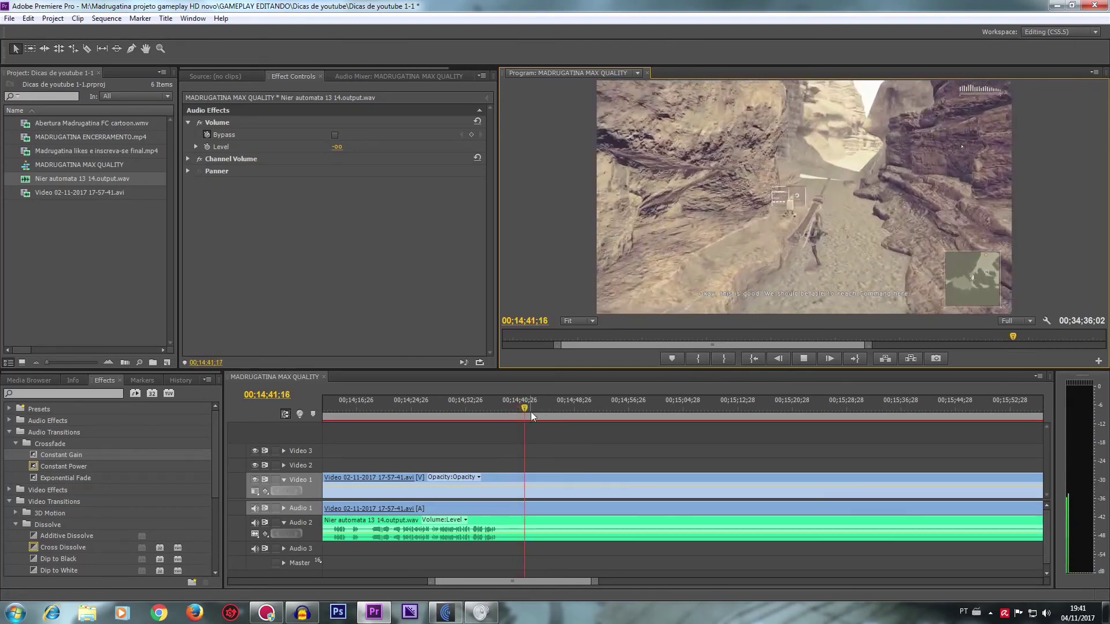
left_click_drag(531, 411, 646, 406)
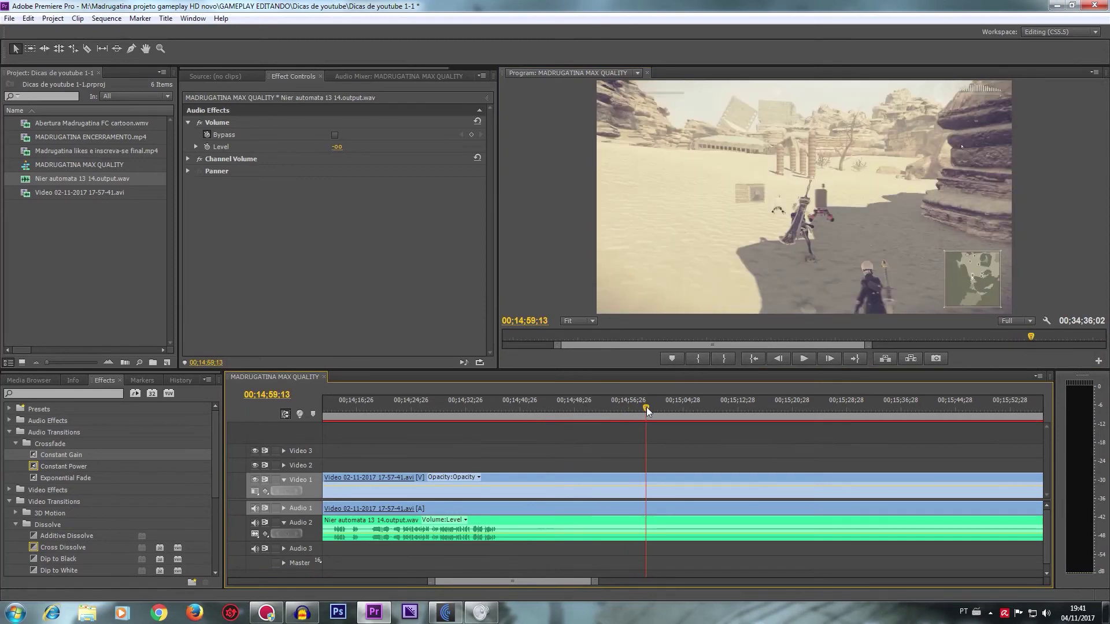
mouse_move(646, 407)
left_mouse_down()
mouse_move(607, 408)
mouse_move(690, 407)
mouse_move(641, 411)
left_mouse_up()
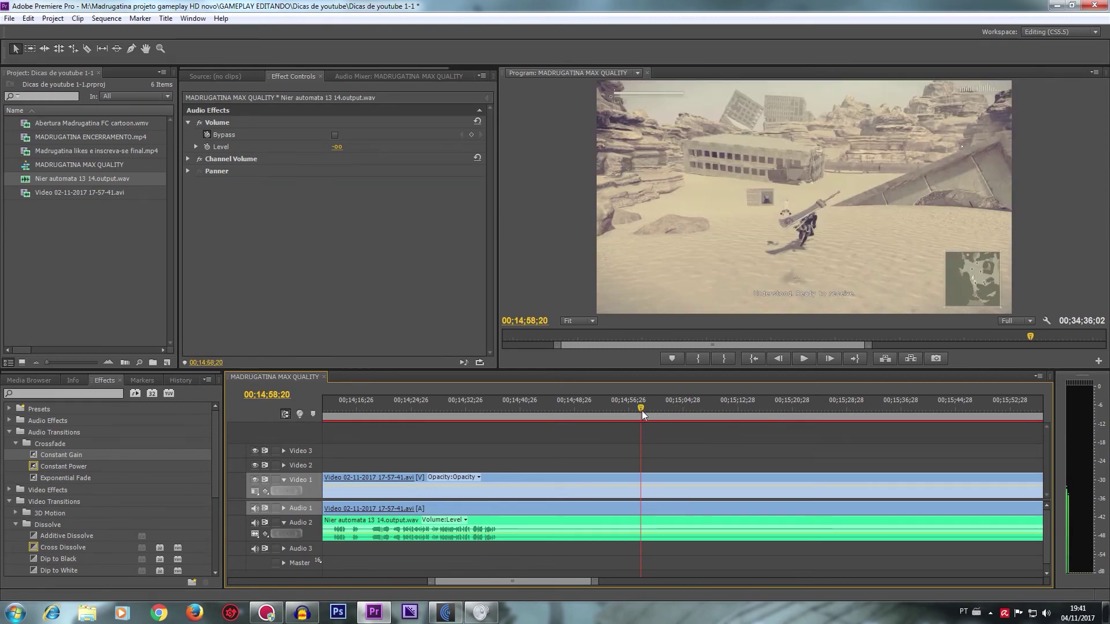
left_click(811, 355)
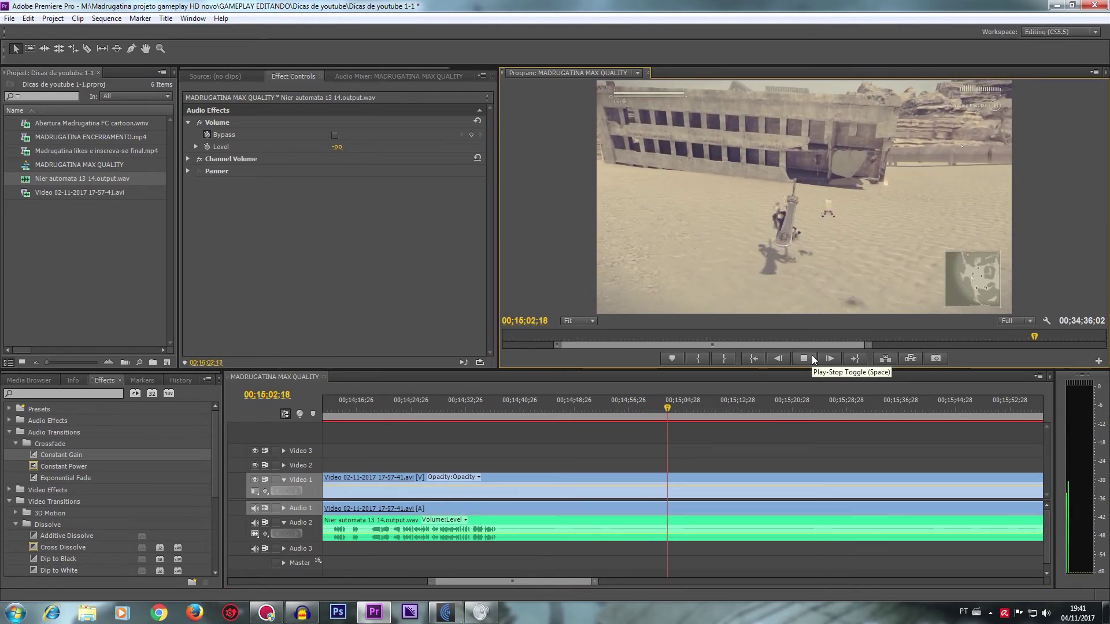
left_click(812, 357)
key("c")
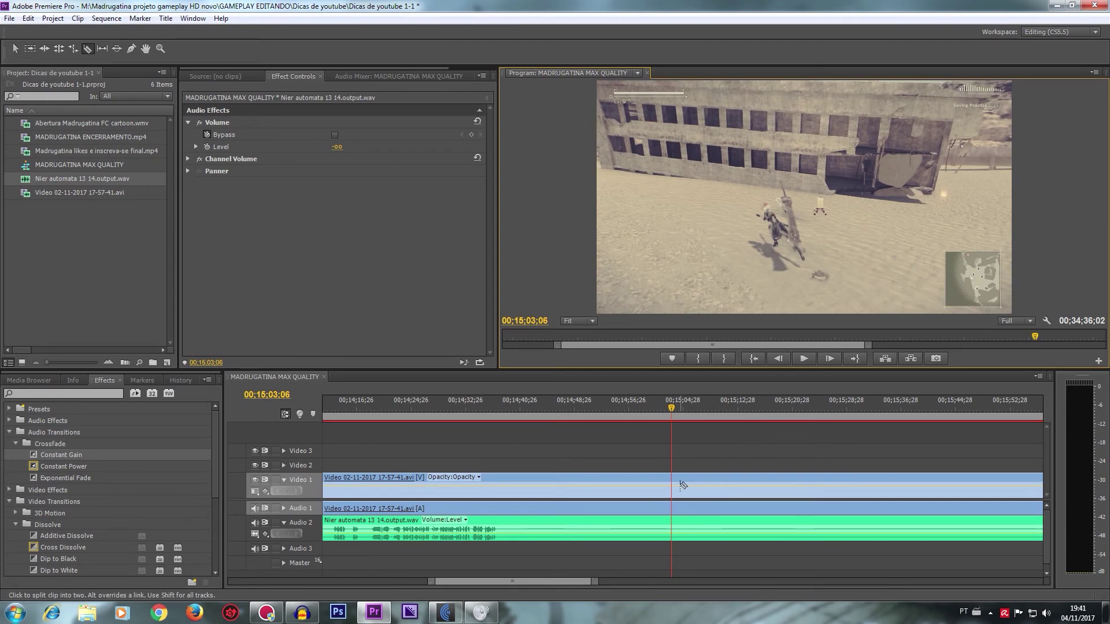
Step: Cut the clips at 00;15;03;06 and about 00;14;37 and crossfade both Audio 1 cuts with Constant Gain
left_click(672, 484, "shift")
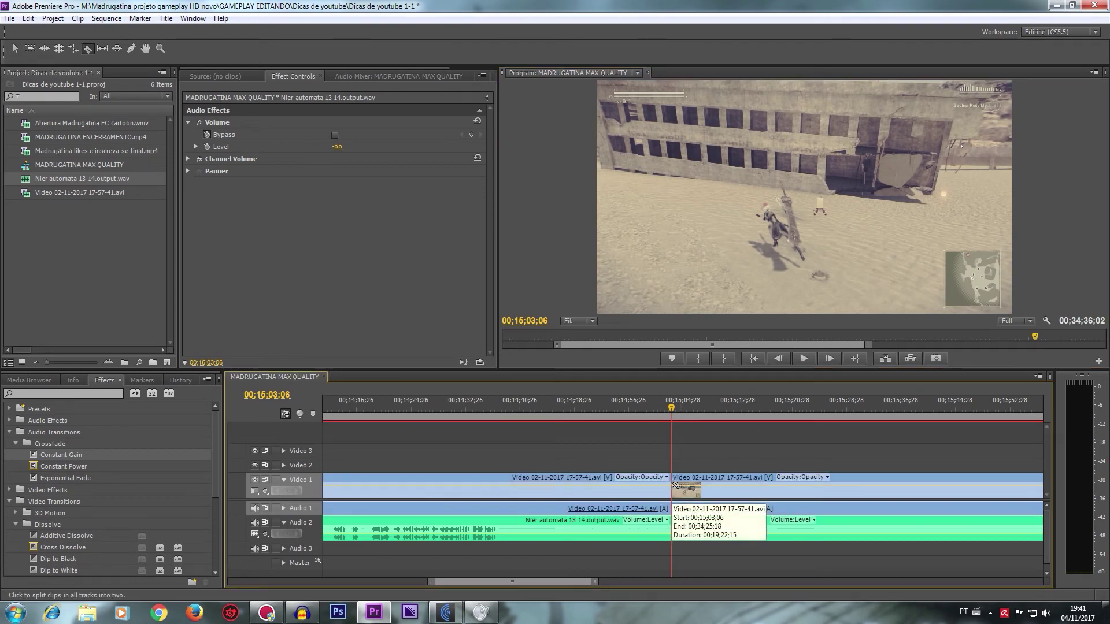
left_click_drag(668, 411, 496, 422)
left_click(498, 489, "shift")
mouse_move(74, 458)
left_mouse_down()
mouse_move(454, 493)
mouse_move(499, 510)
left_mouse_up()
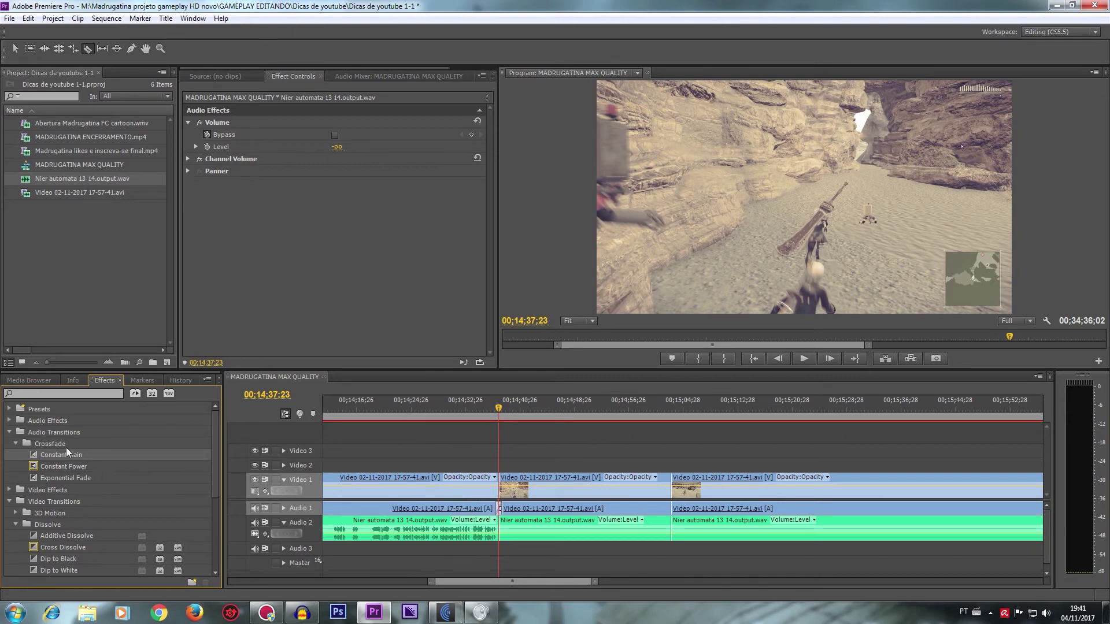
left_click_drag(64, 455, 518, 459)
left_click_drag(669, 505, 670, 508)
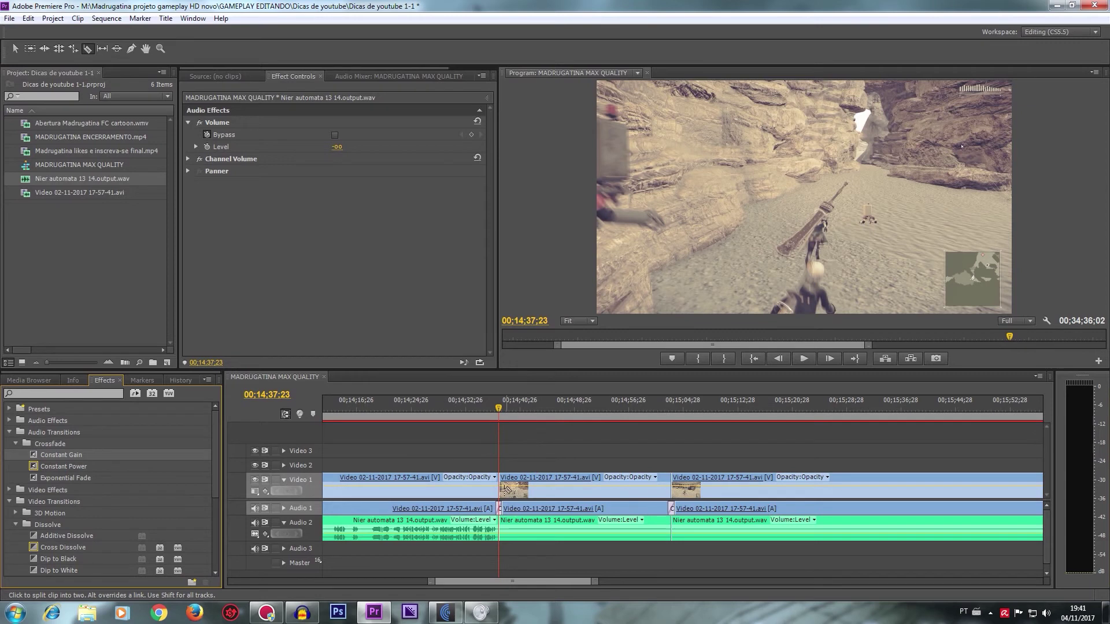
Step: Set the middle gameplay clip's Volume Level to -5 dB and select the clips after the second cut
key("v")
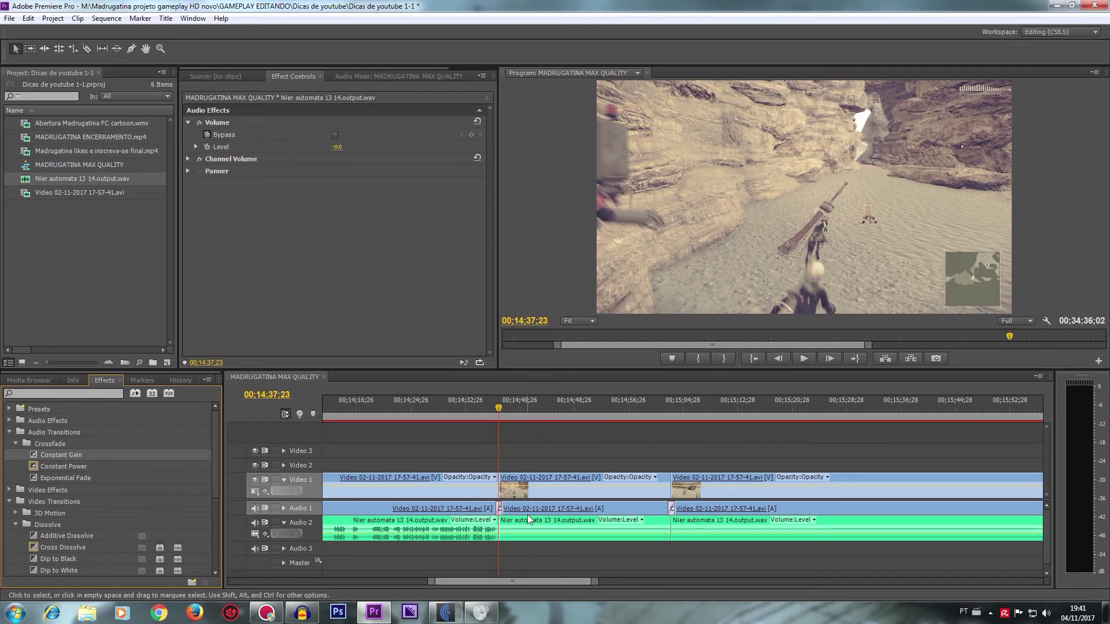
left_click(529, 507)
left_click(340, 195)
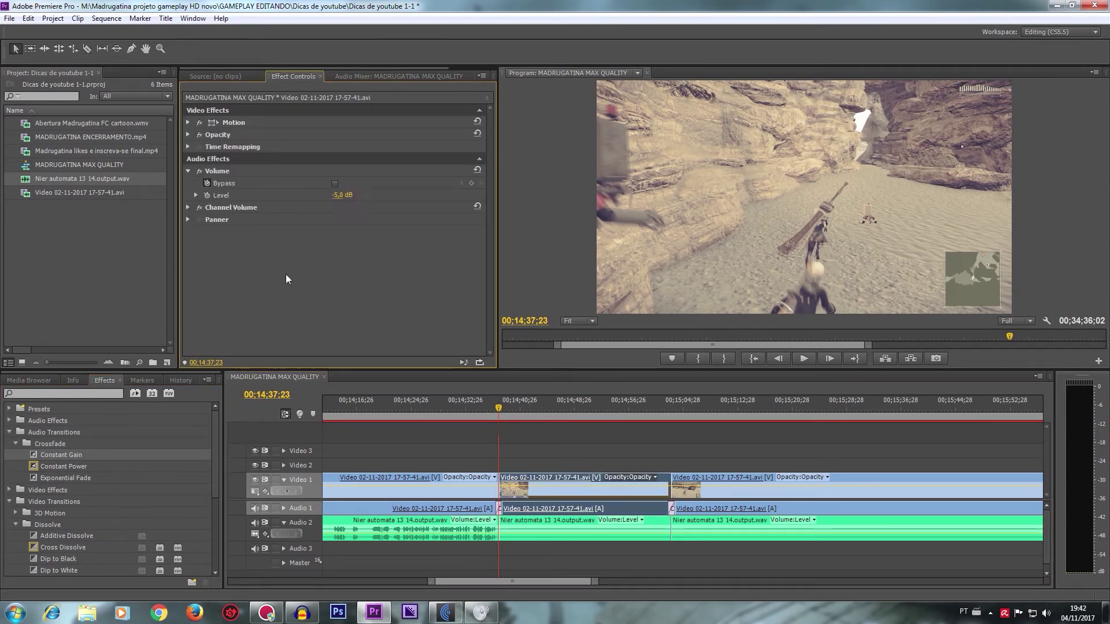
left_click(556, 533)
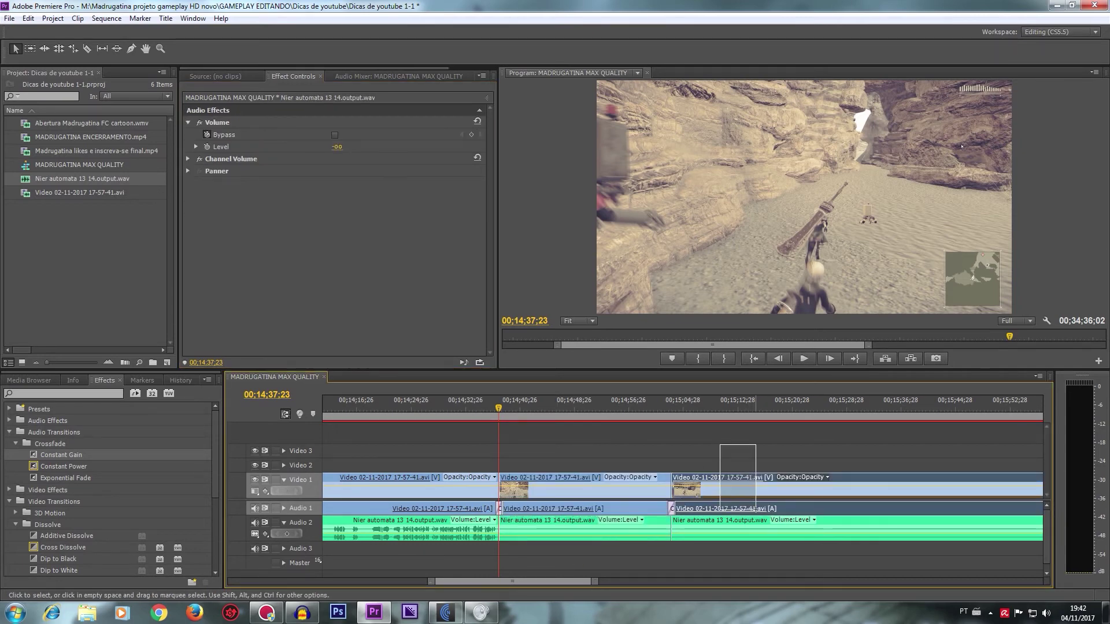
left_click_drag(721, 449, 744, 518)
scroll(745, 518, "down", 3)
scroll(744, 513, "down", 6)
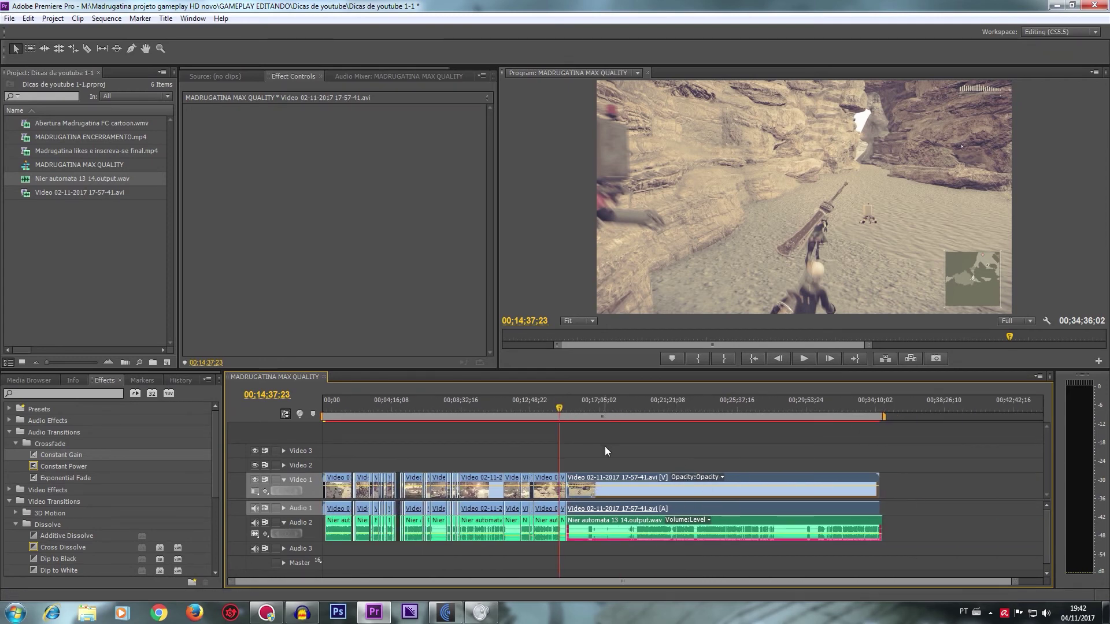
Step: Move the remaining gameplay clips further along the timeline to free a gap
left_click_drag(605, 446, 687, 550)
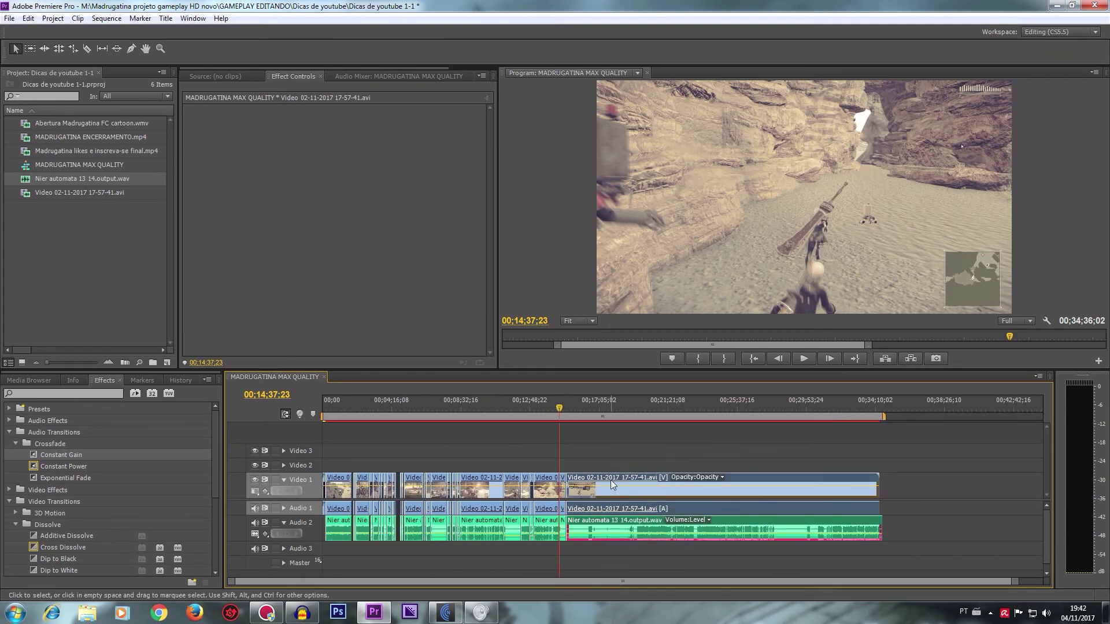
left_click_drag(613, 485, 804, 481)
scroll(611, 519, "up", 3)
scroll(595, 513, "up", 2)
scroll(592, 511, "up", 1)
Step: Place MADRUGATINA ENCERRAMENTO.mp4 on Video 1 with the Abertura cartoon above it, and preview the overlap
left_click_drag(72, 137, 600, 488)
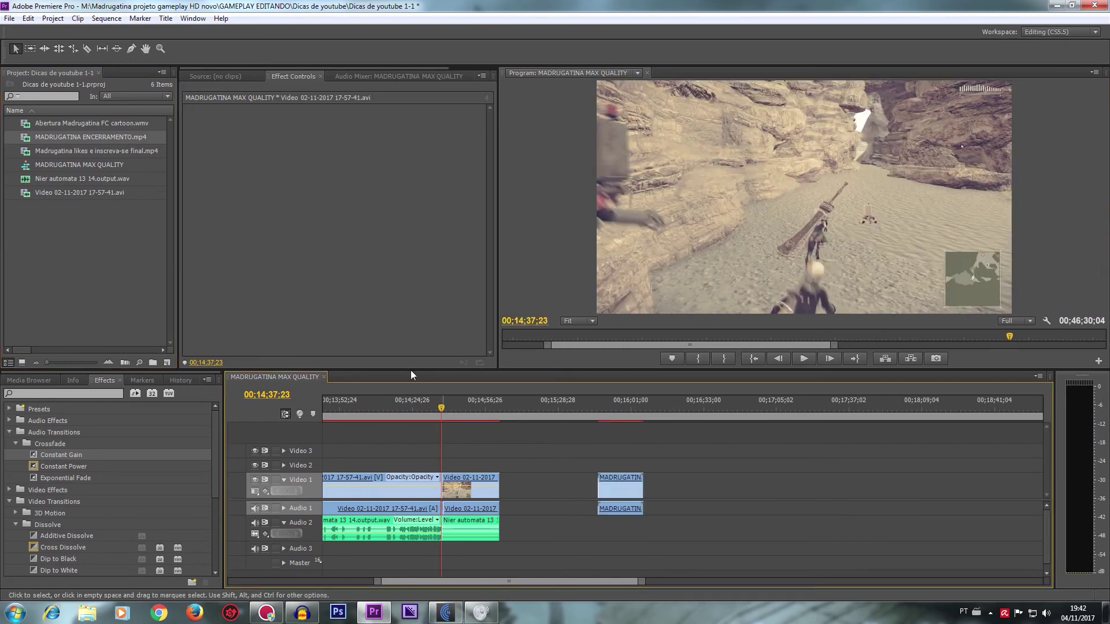
mouse_move(88, 119)
left_mouse_down()
mouse_move(551, 363)
mouse_move(601, 467)
left_mouse_up()
left_click(611, 409)
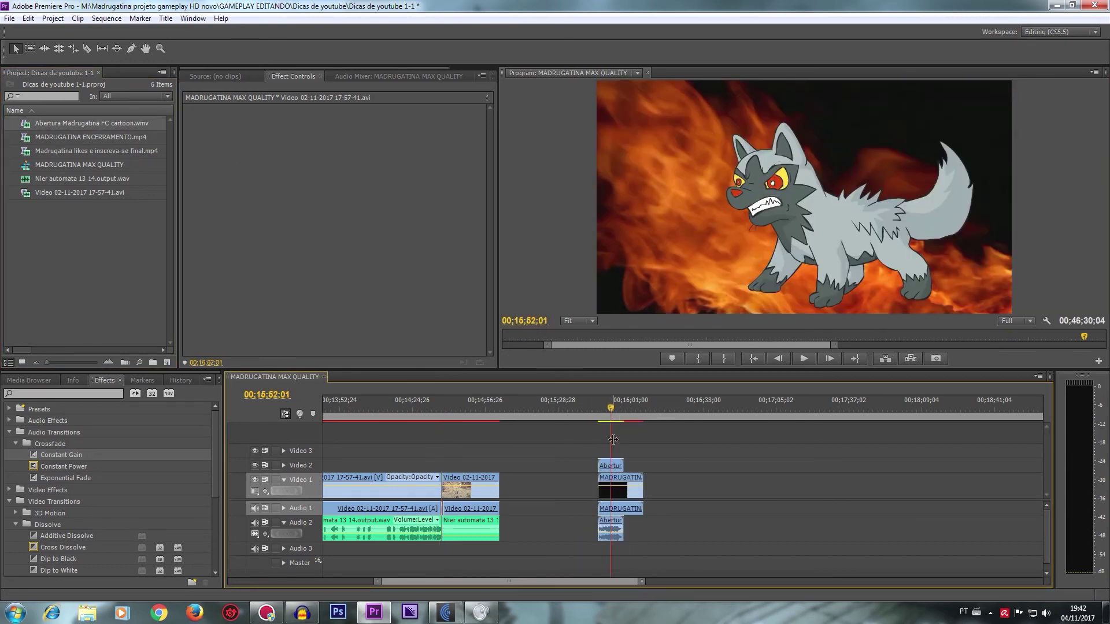
scroll(609, 461, "up", 4)
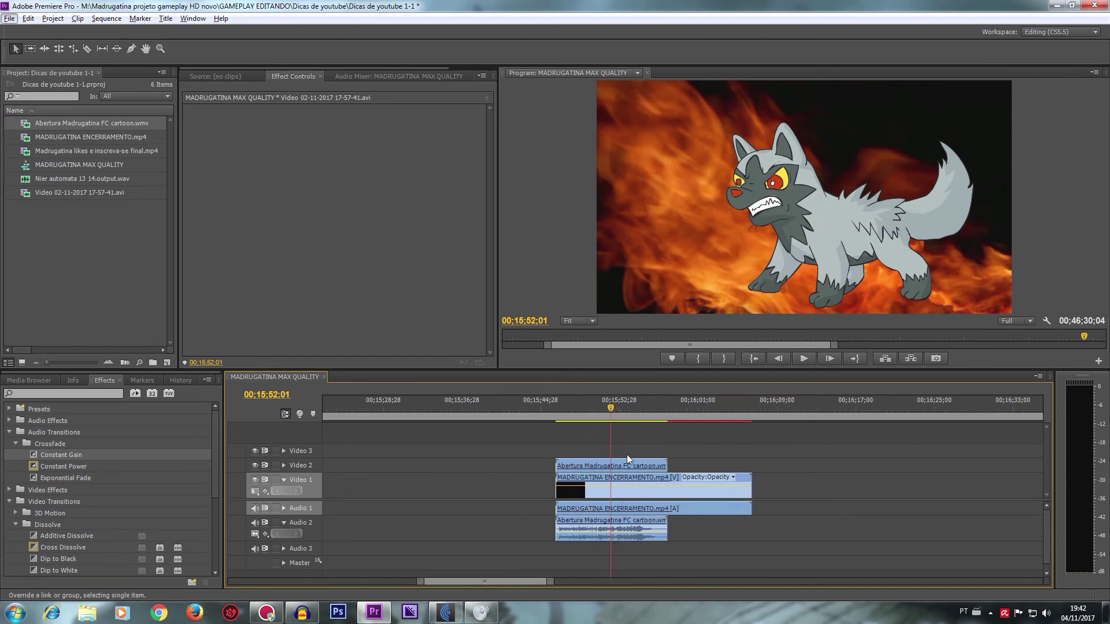
Step: Delete the Abertura video layer, trim the end screen, and enlarge it to fill the frame
left_click(626, 466)
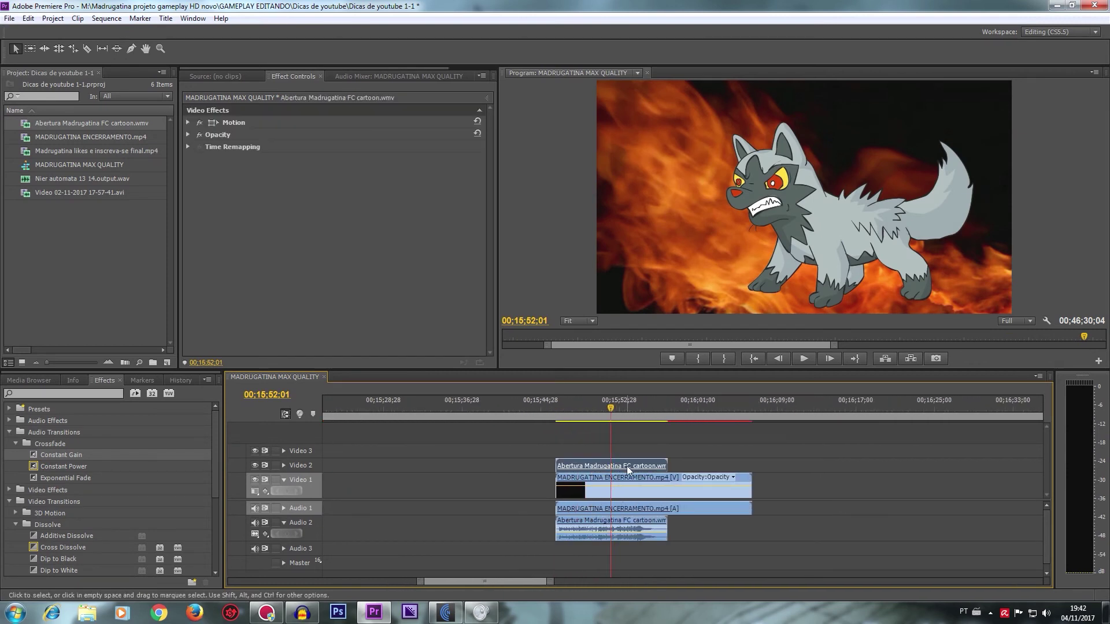
key("Delete")
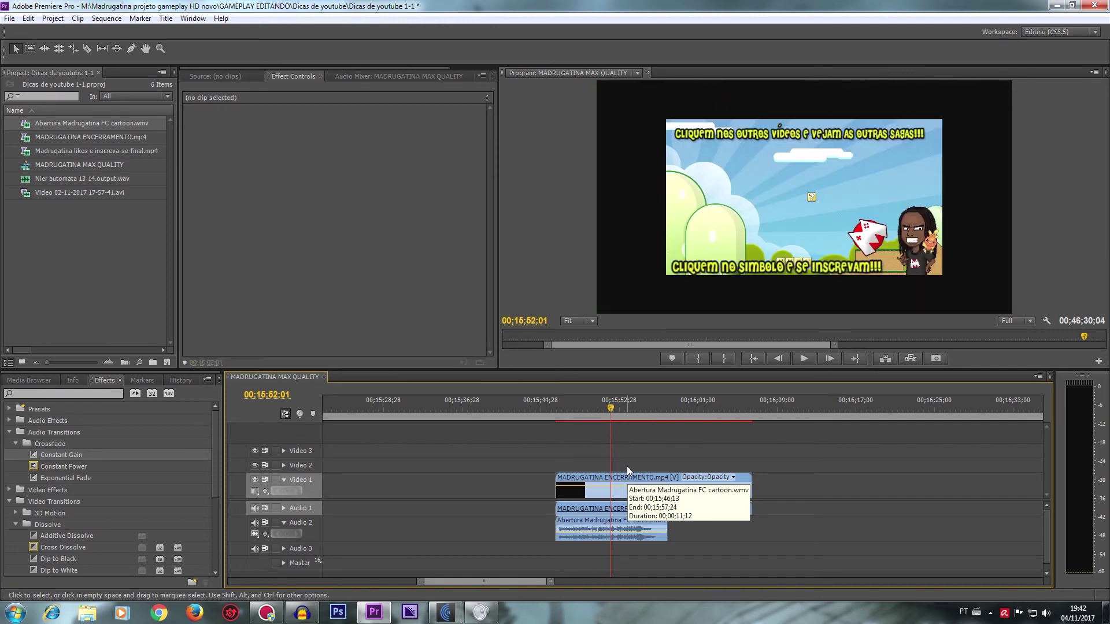
left_click_drag(750, 485, 667, 491)
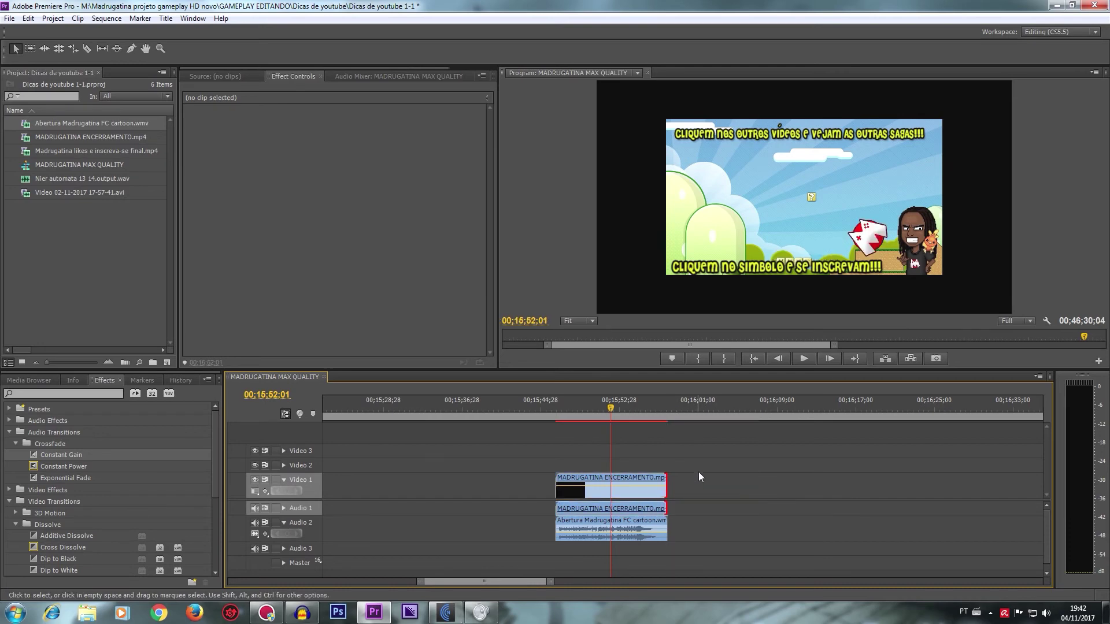
left_click(762, 220)
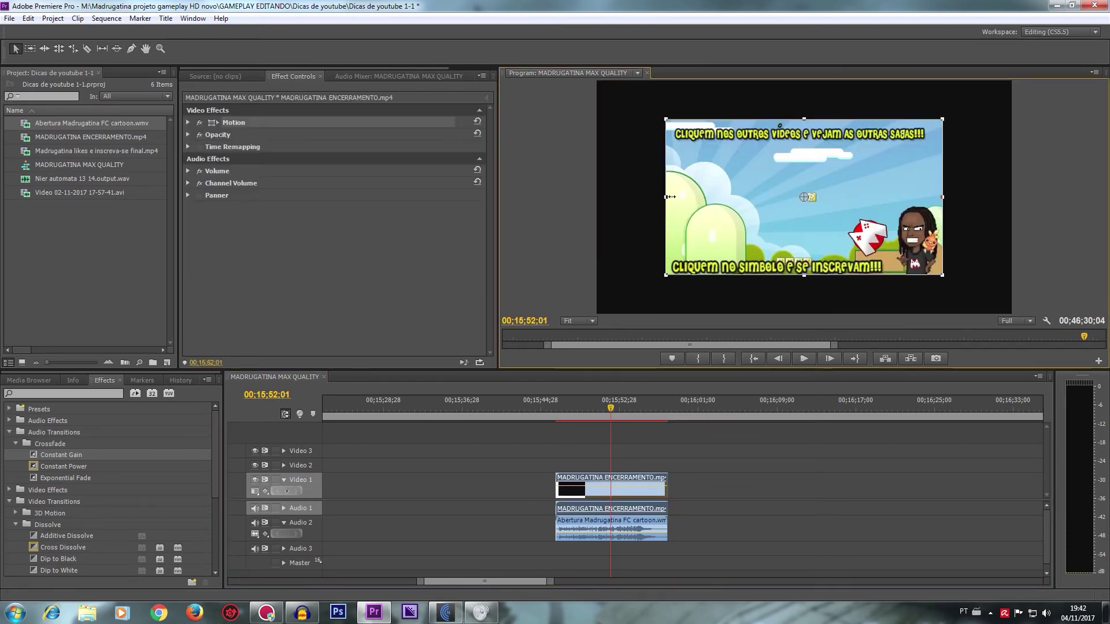
left_click_drag(670, 196, 599, 211)
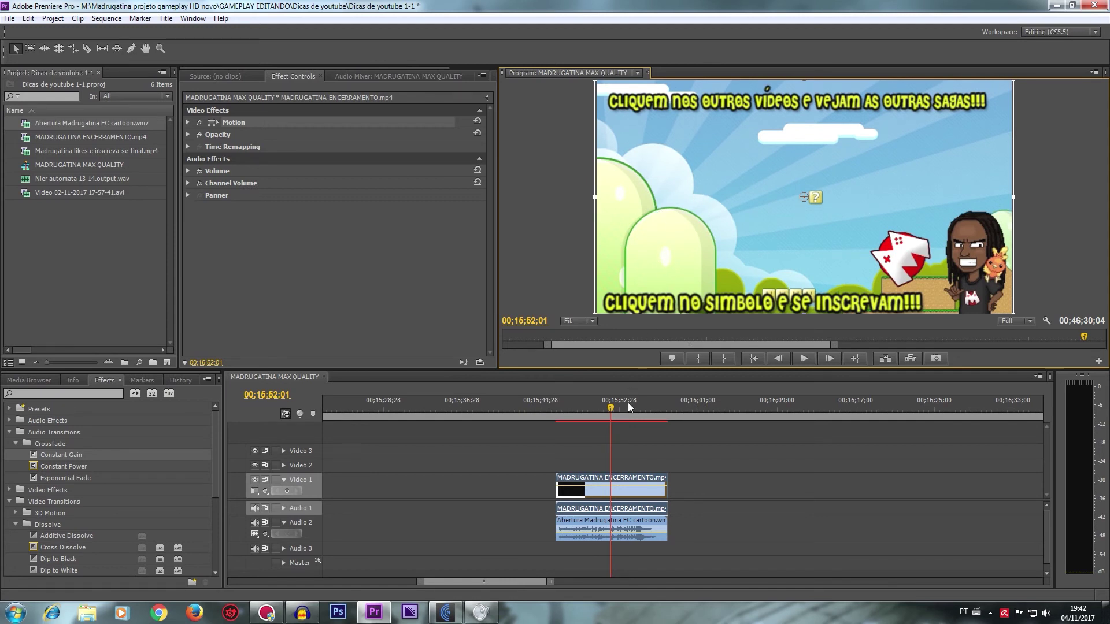
Step: Set the Abertura audio Level to -15 dB and apply Dip to Black to the end screen
left_click(586, 521)
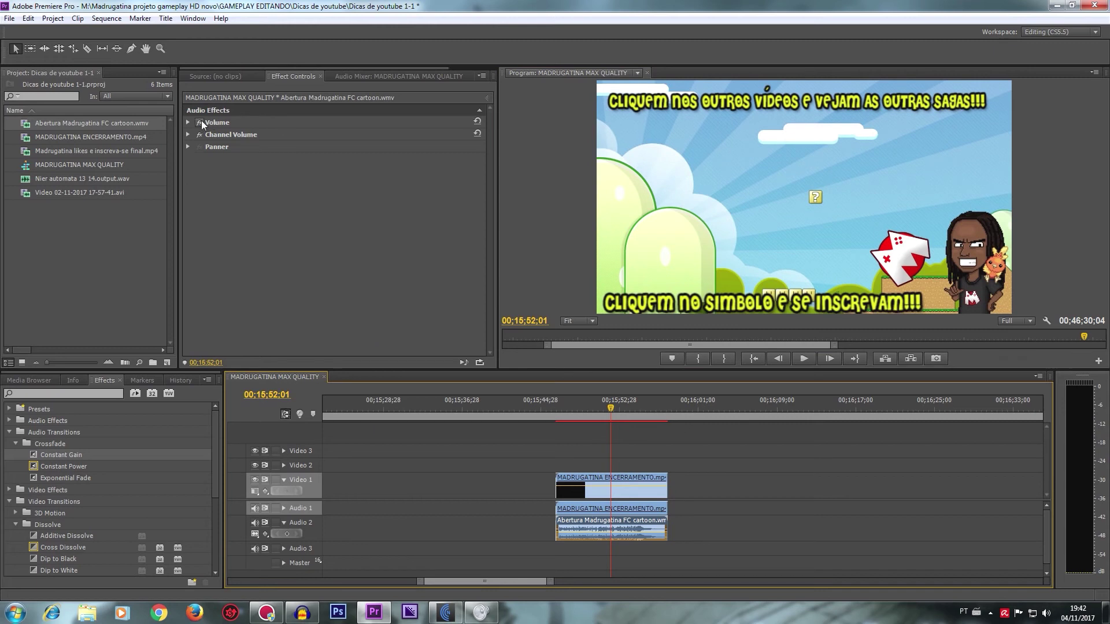
left_click(186, 122)
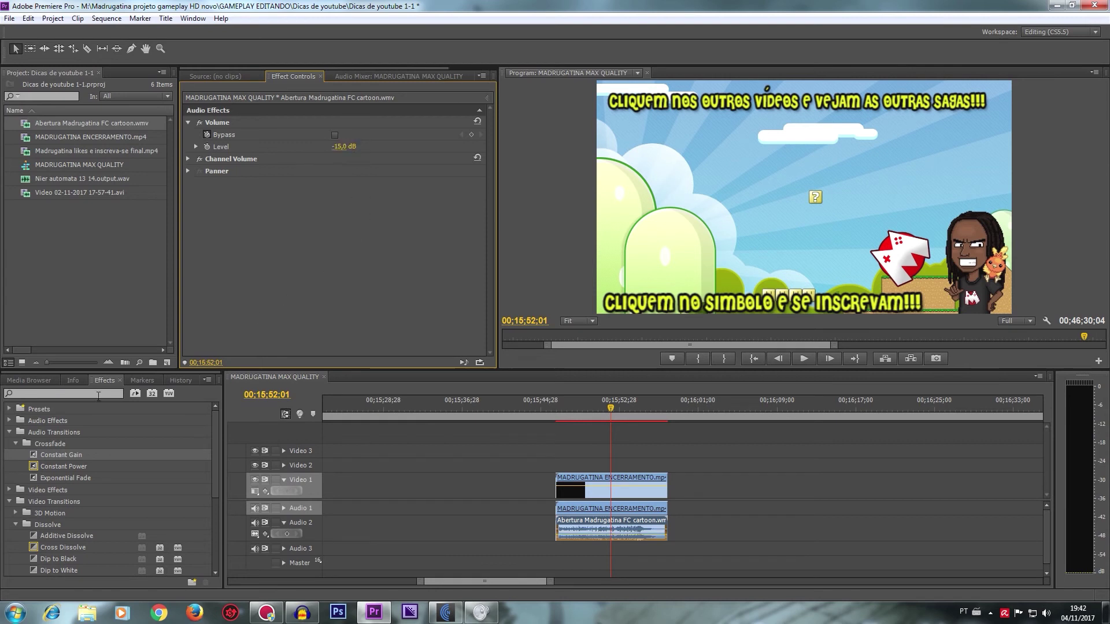
mouse_move(58, 558)
left_mouse_down()
mouse_move(630, 469)
mouse_move(659, 483)
left_mouse_up()
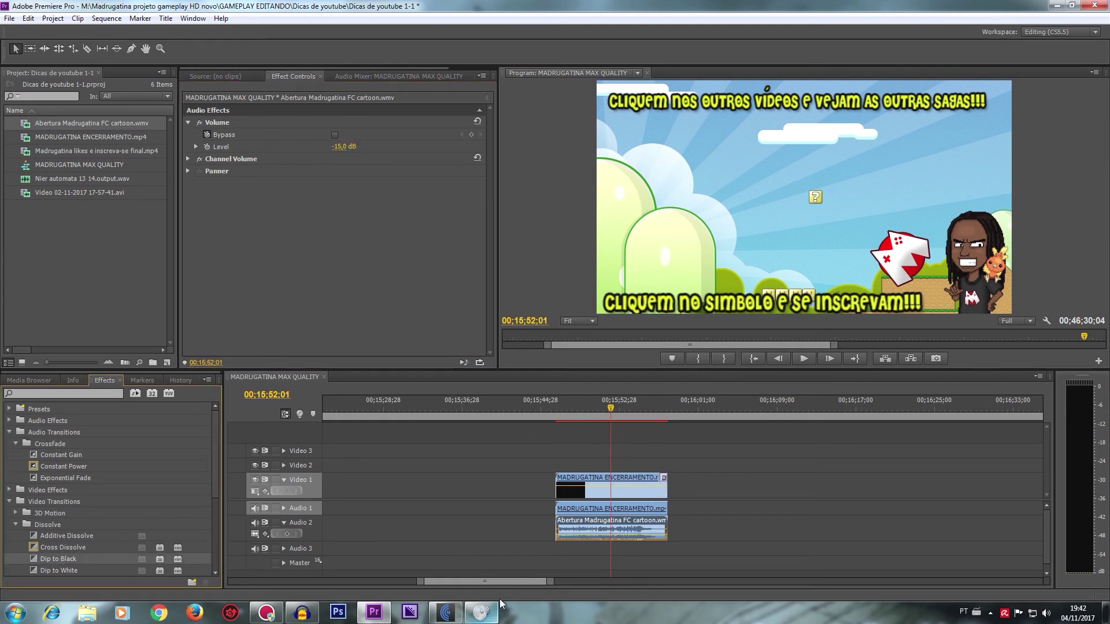
left_click_drag(491, 581, 480, 580)
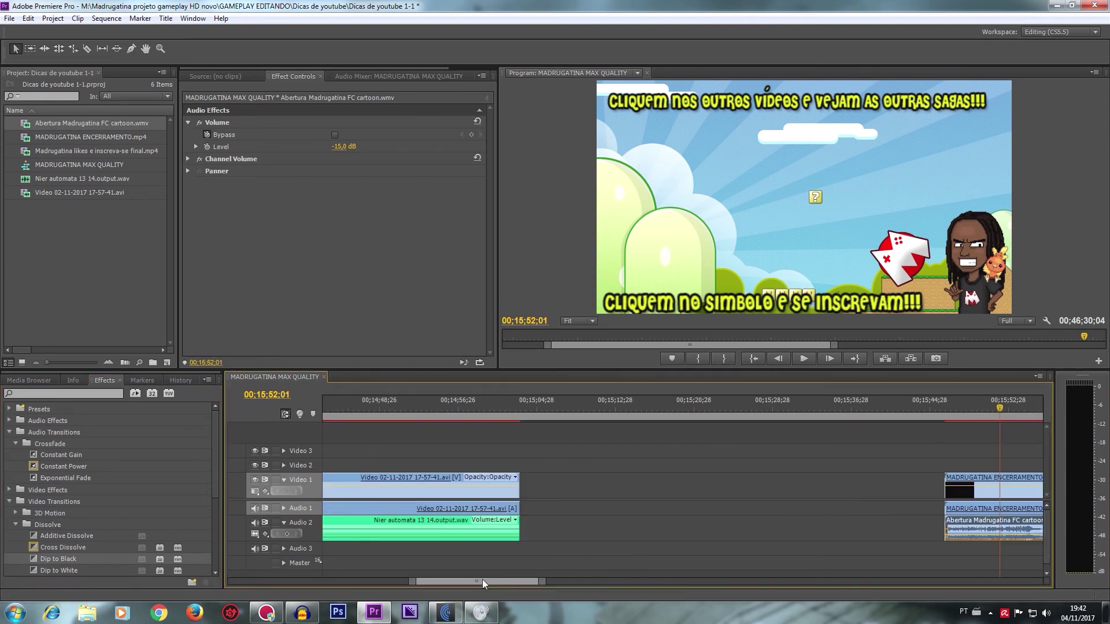
Step: Ripple delete the gap before the end screen and play back the join with the gameplay
right_click(652, 511)
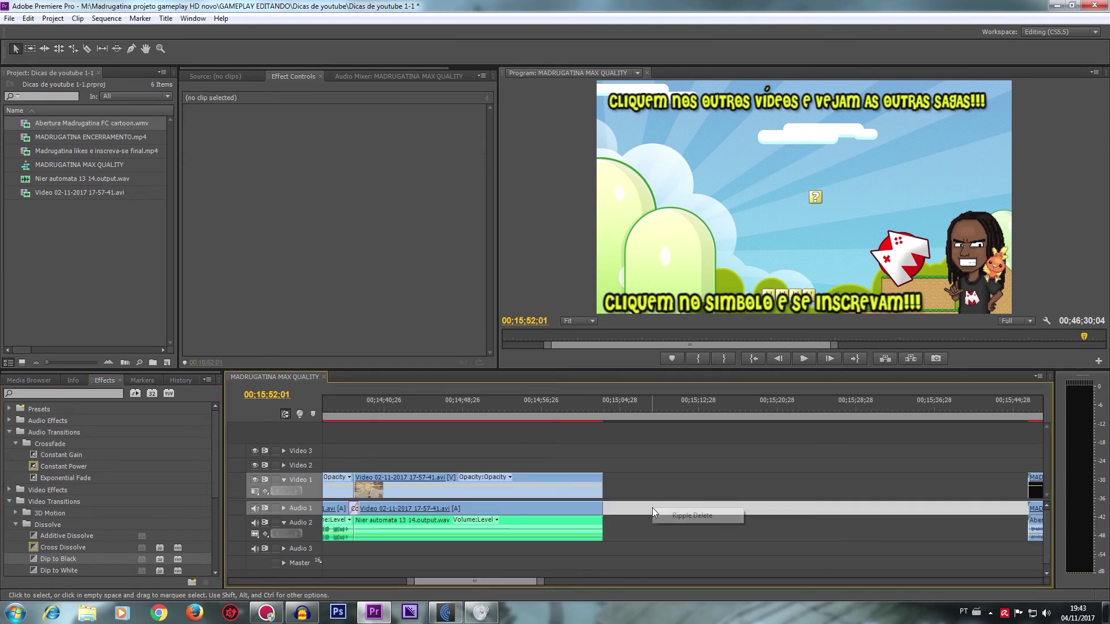
left_click(674, 516)
left_click(525, 508)
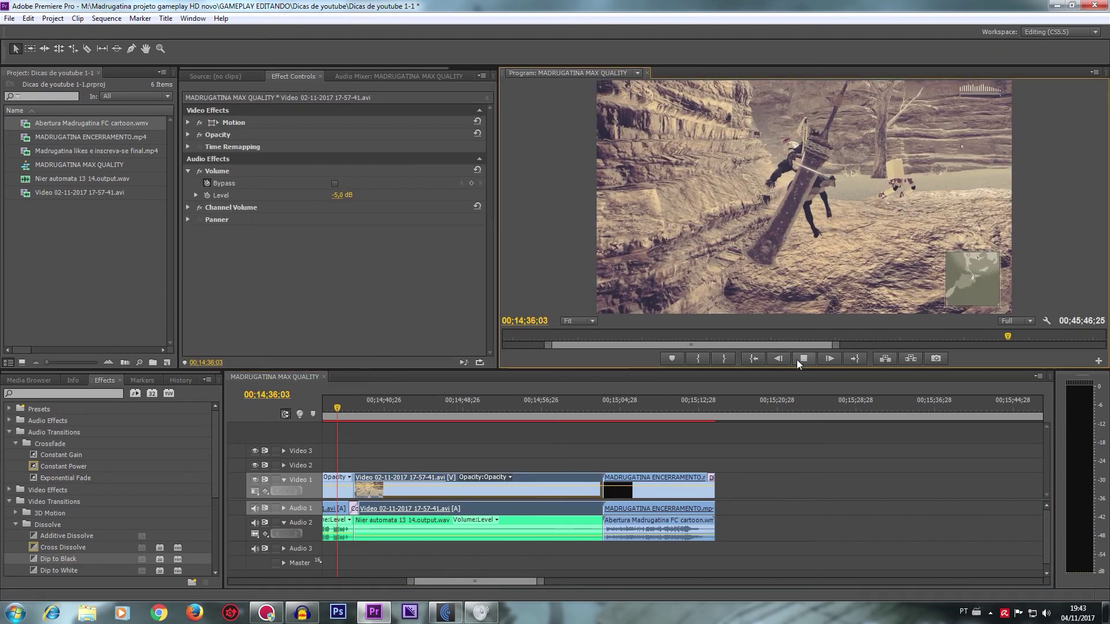
left_click(796, 360)
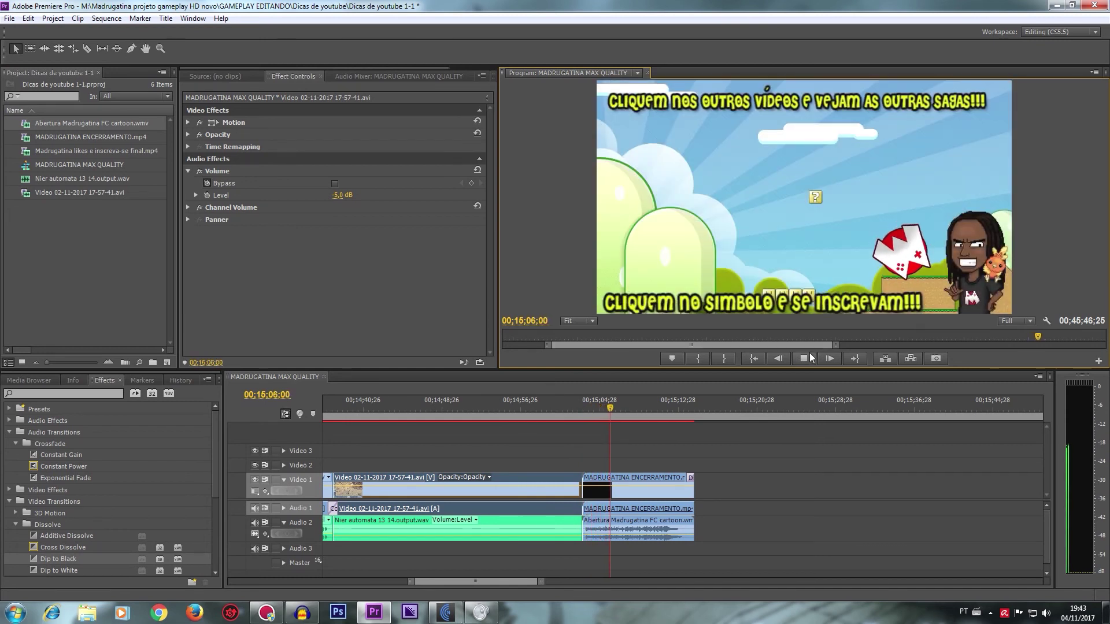
Step: Stop playback and move the end-screen and Abertura clips to the playhead
left_click(655, 440)
left_click_drag(655, 440, 673, 526)
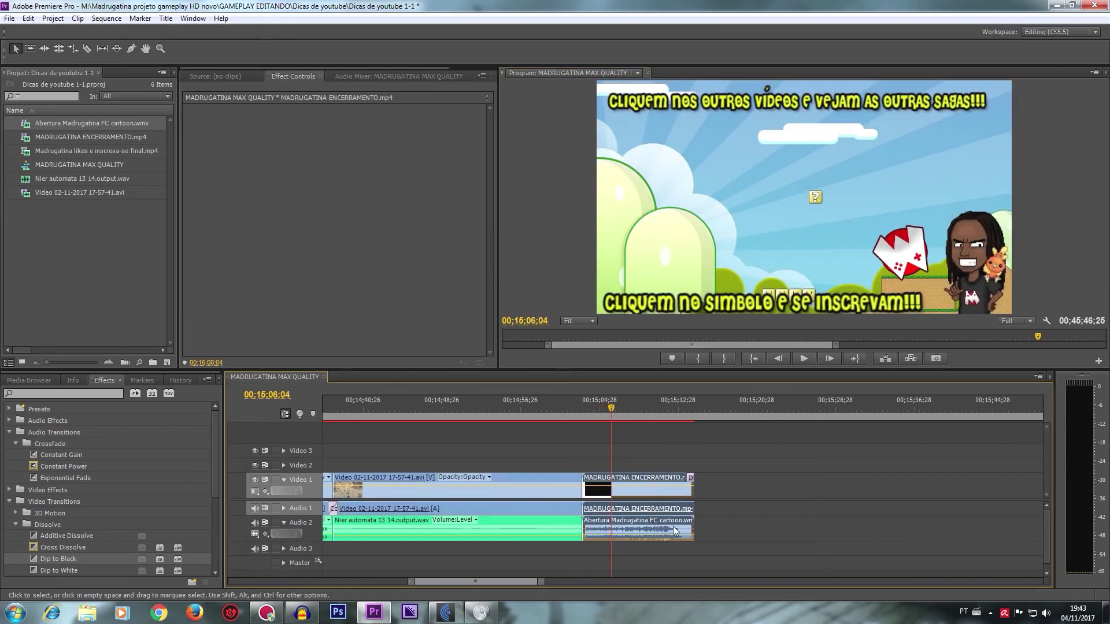
left_click_drag(631, 475, 665, 483)
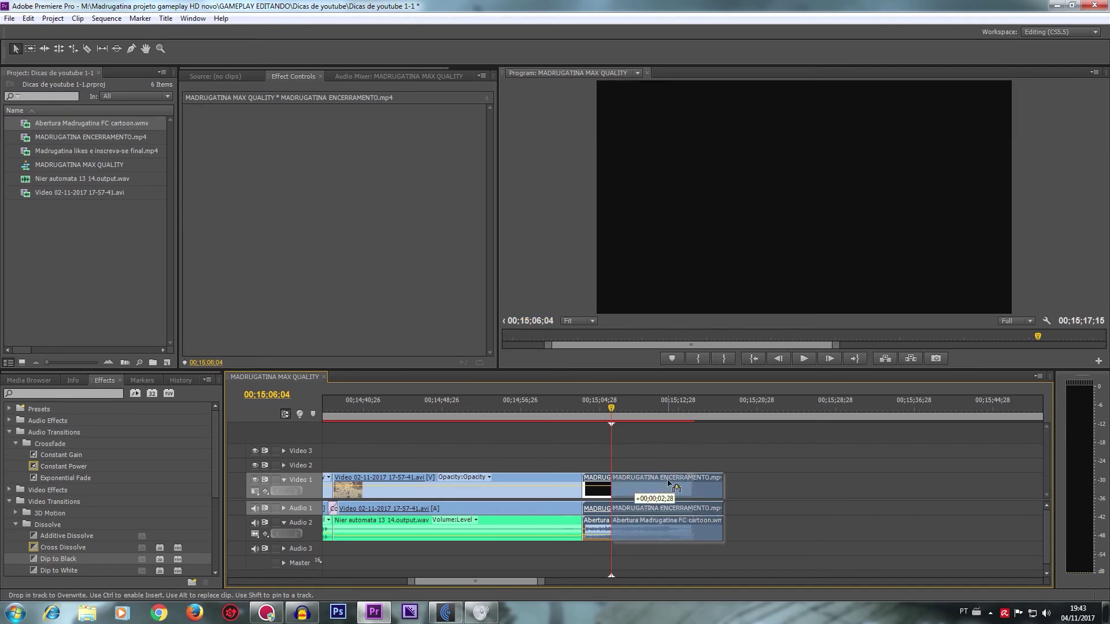
Step: Add Dip to Black to the gameplay video, Exponential Fades on Audio 1 and 2, and ripple delete the gap
left_click_drag(57, 559, 574, 483)
left_click_drag(80, 477, 488, 473)
left_click_drag(570, 509, 572, 510)
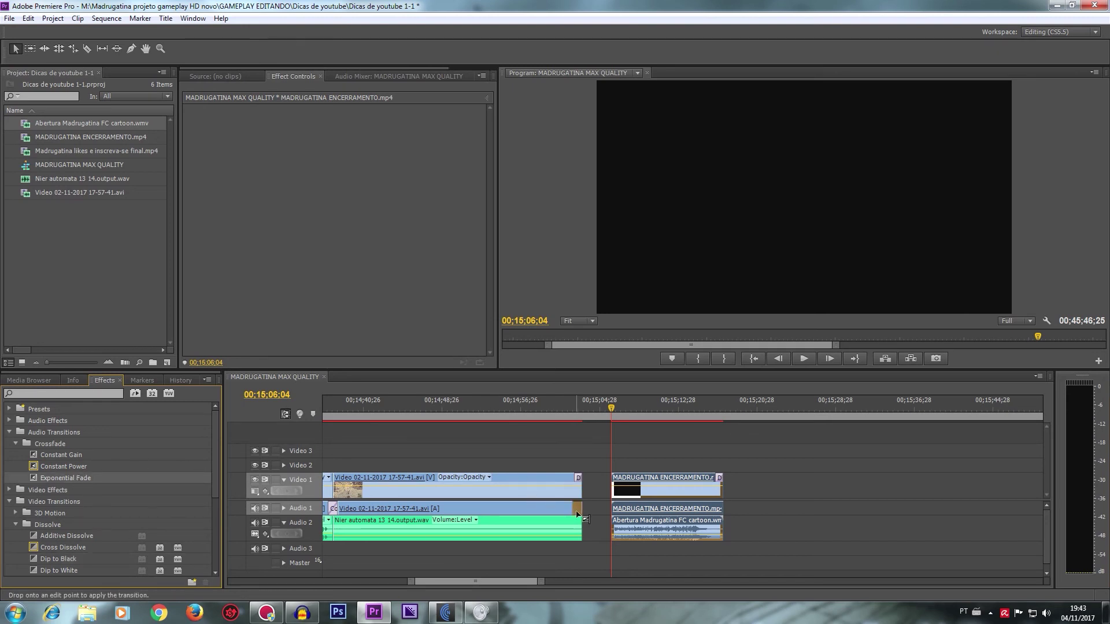
mouse_move(73, 477)
left_mouse_down()
mouse_move(509, 508)
mouse_move(572, 532)
left_mouse_up()
right_click(591, 509)
left_click(630, 516)
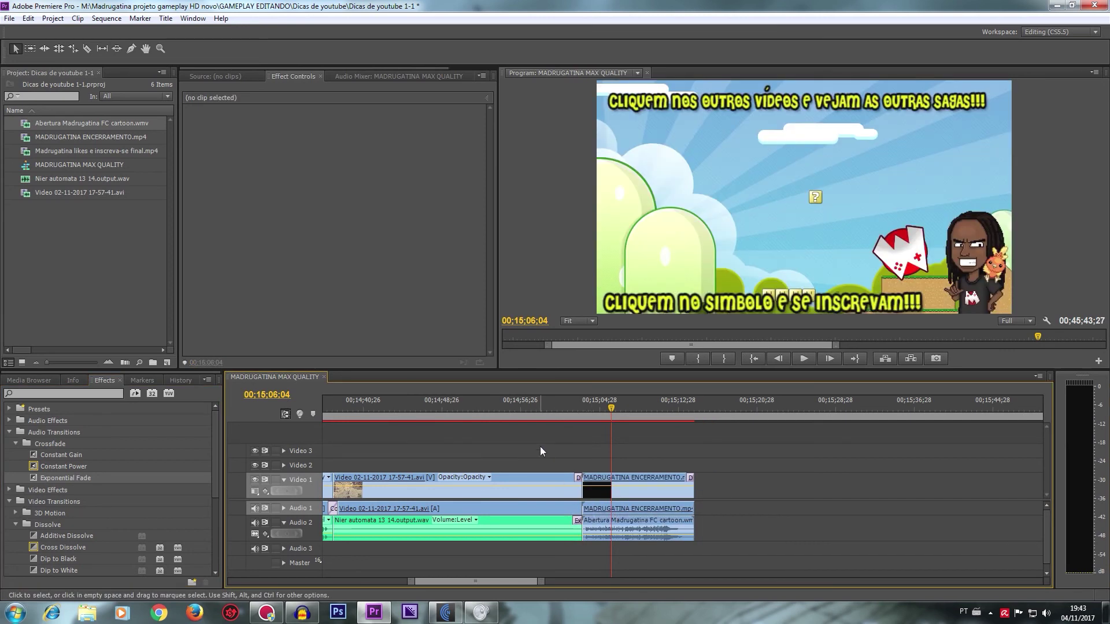
left_click(519, 398)
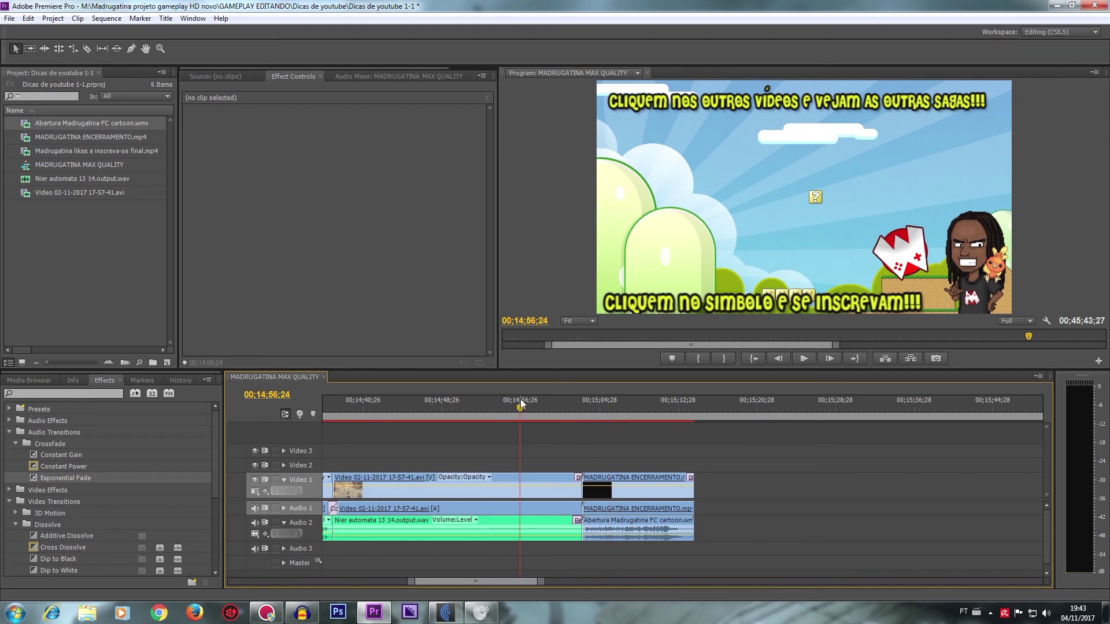
left_click(795, 359)
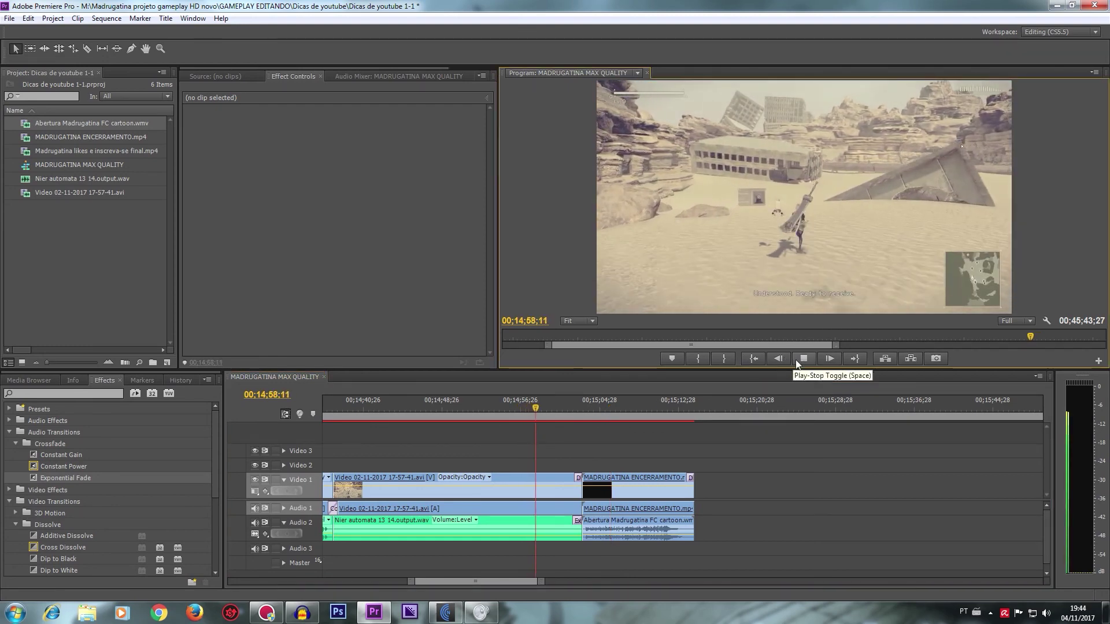
left_click(796, 360)
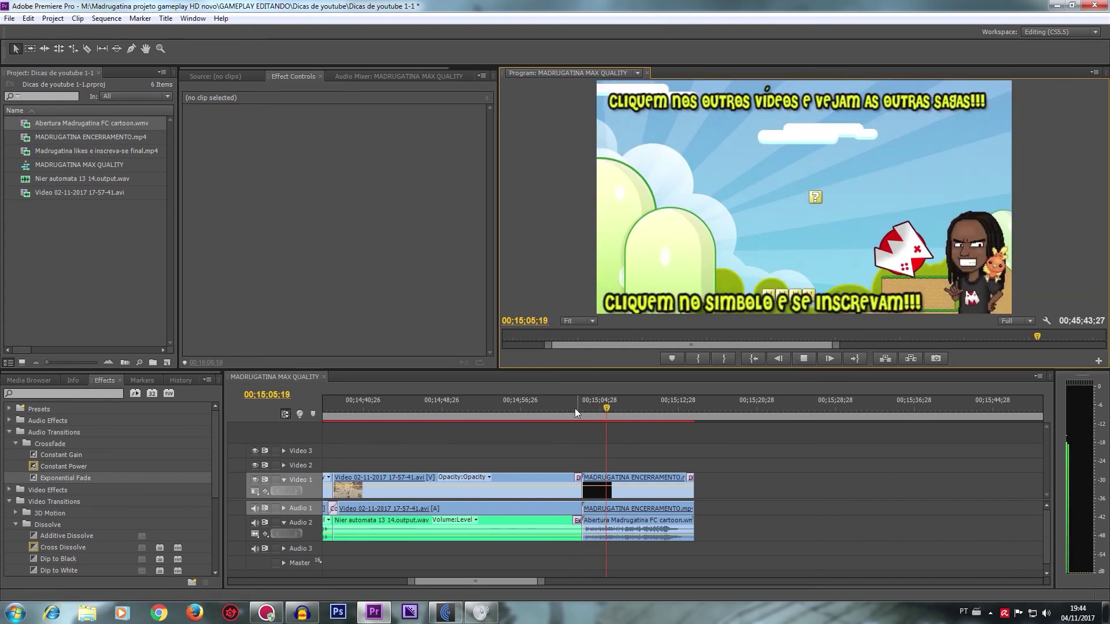
left_click(557, 409)
left_click(796, 353)
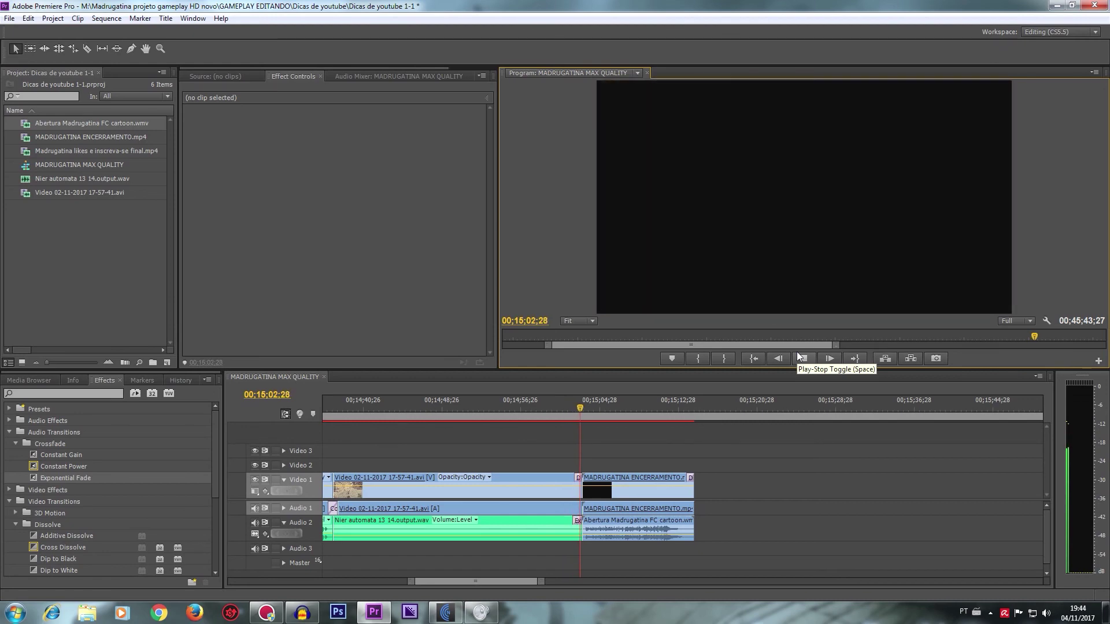
left_click(796, 353)
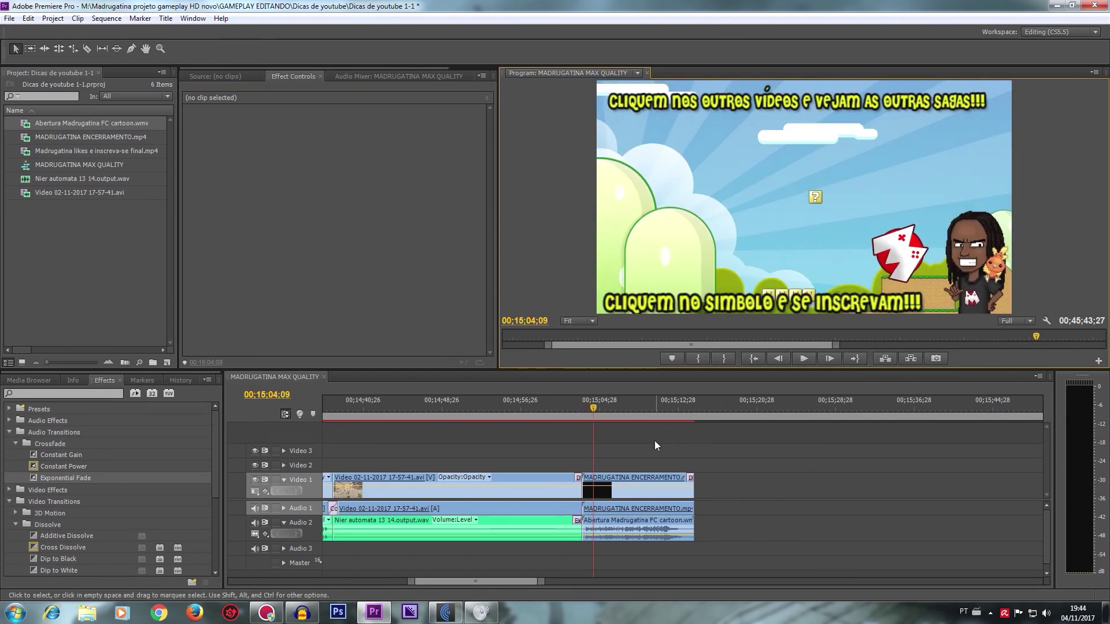
left_click(645, 488)
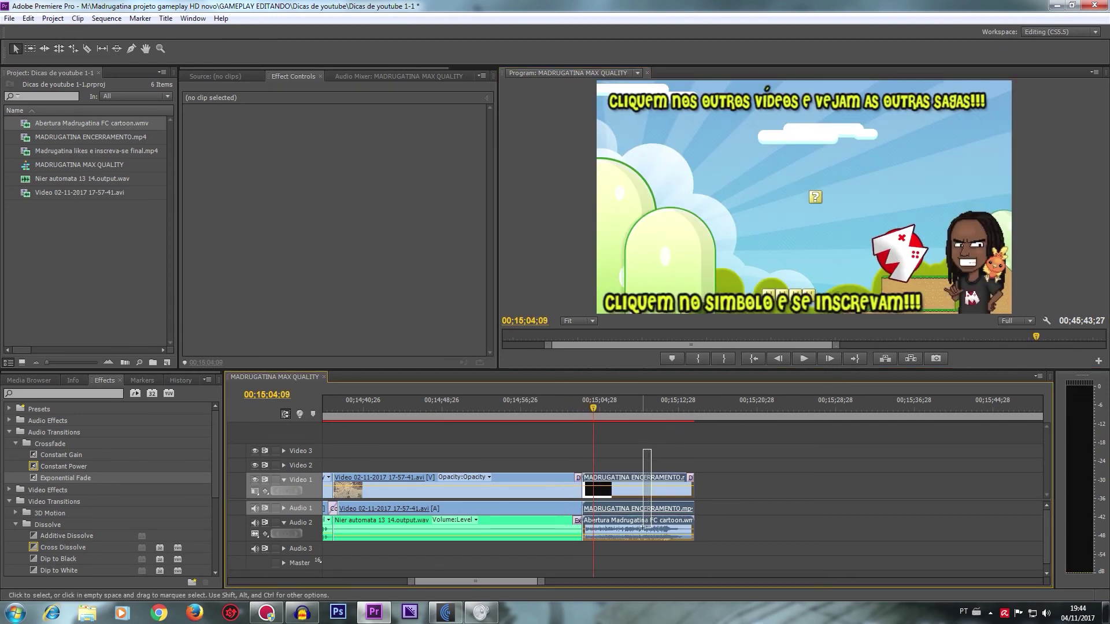
Step: Add a Constant Gain crossfade at the Audio 1 edit point, then shift the end-screen clips right
left_click(58, 456)
left_click_drag(56, 455, 461, 477)
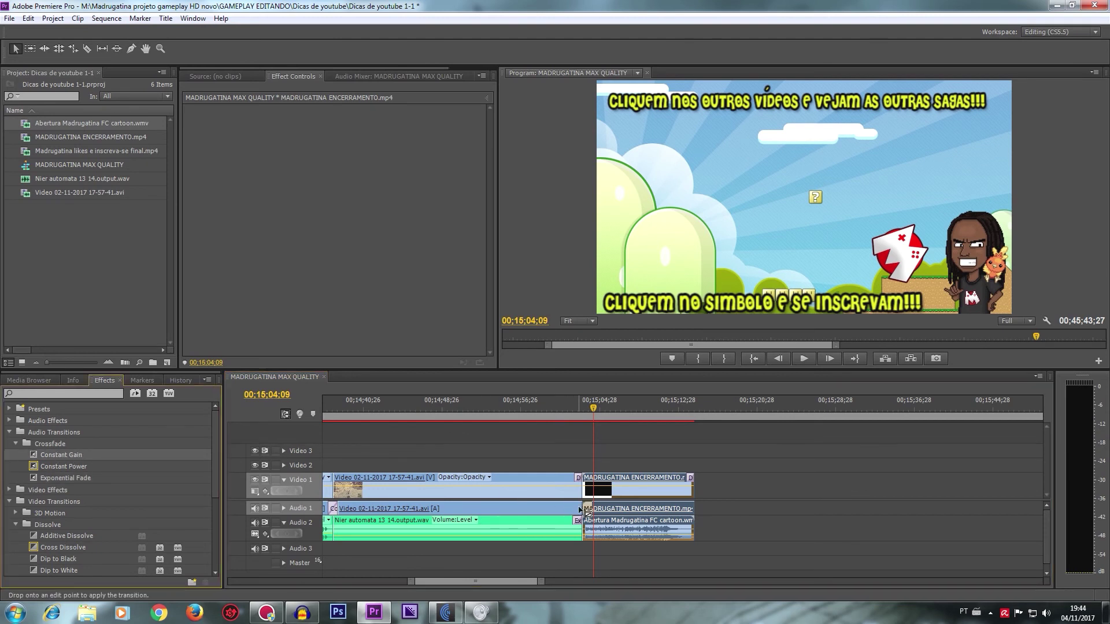
left_click_drag(581, 508, 583, 509)
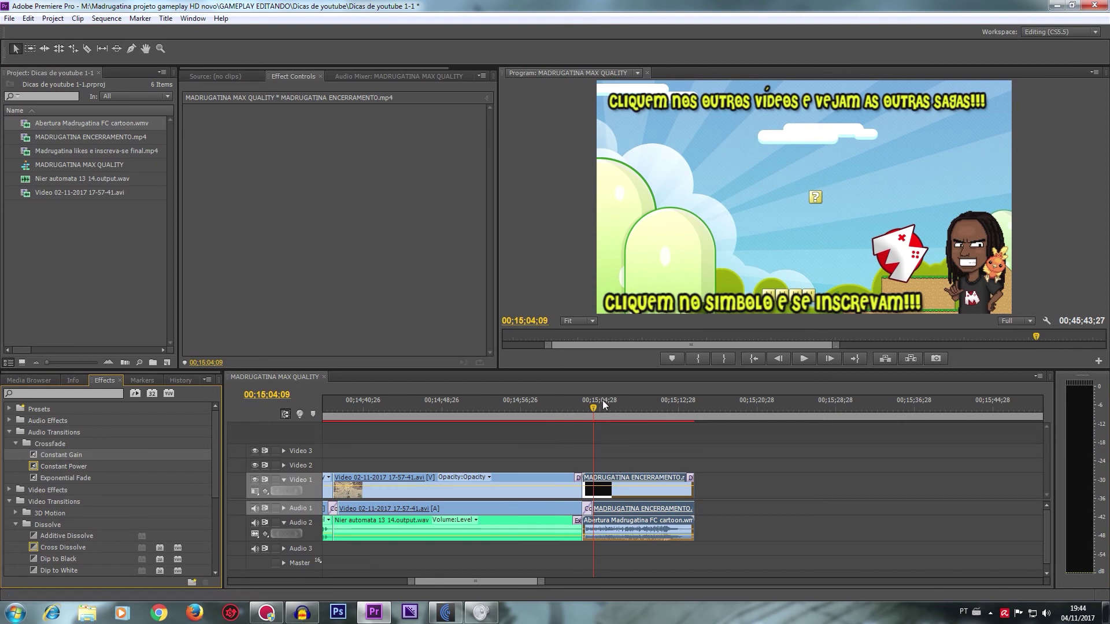
left_click(636, 542)
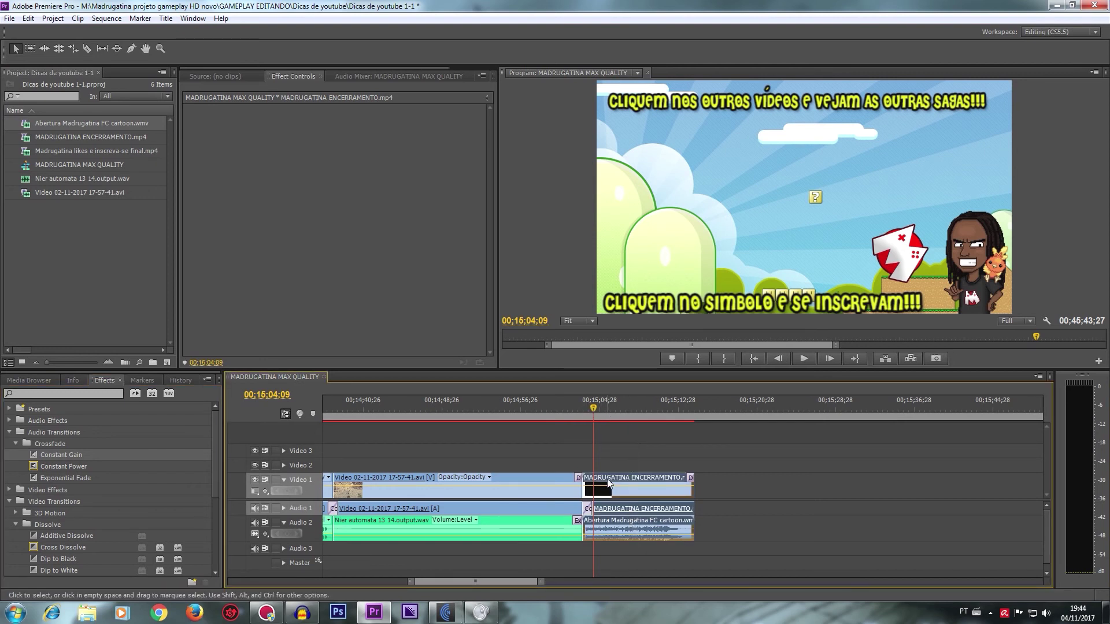
left_click_drag(608, 483, 663, 482)
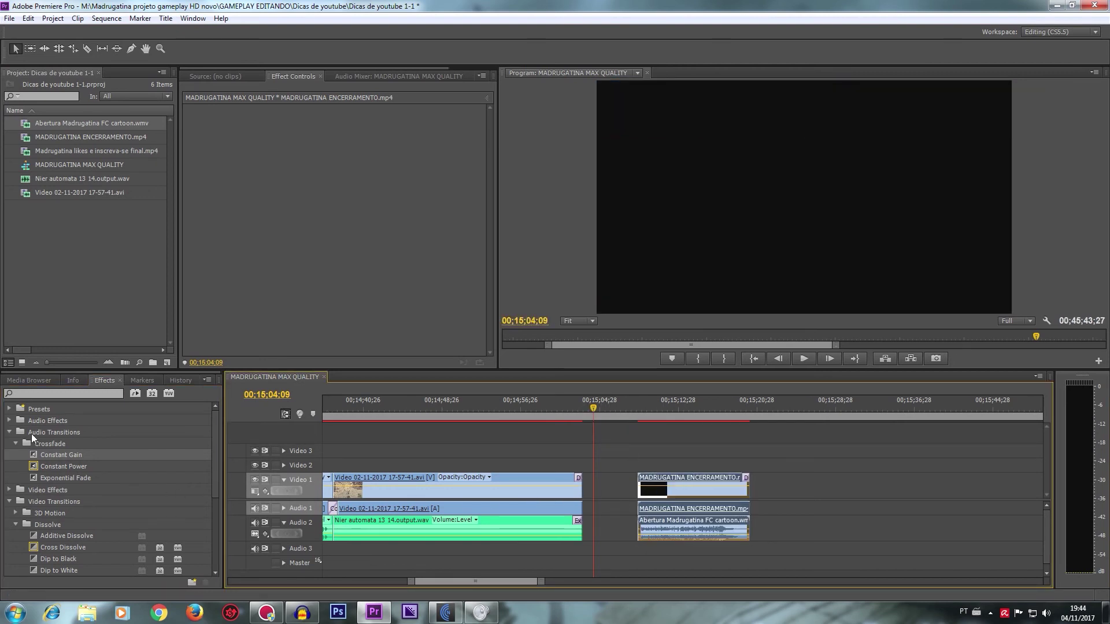
Step: Crossfade the gameplay audio end and ENCERRAMENTO audio, ripple delete the gap, and play the transition
left_click_drag(46, 455, 556, 459)
left_click_drag(580, 500, 578, 508)
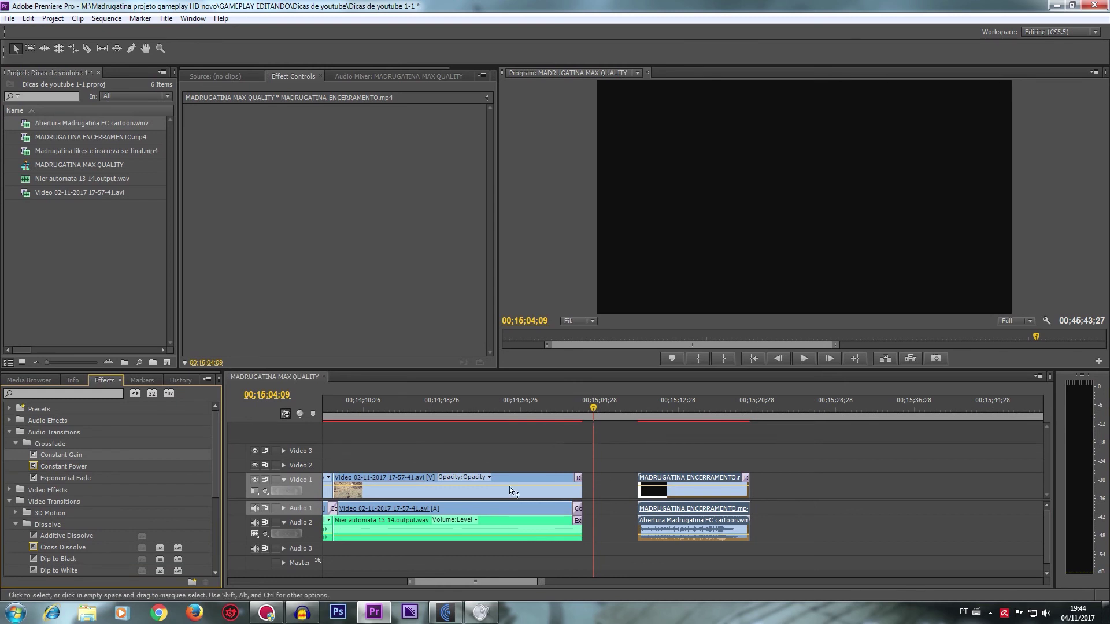
mouse_move(58, 454)
left_mouse_down()
mouse_move(599, 484)
mouse_move(642, 508)
left_mouse_up()
right_click(607, 506)
left_click(621, 513)
left_click(561, 412)
left_click(796, 359)
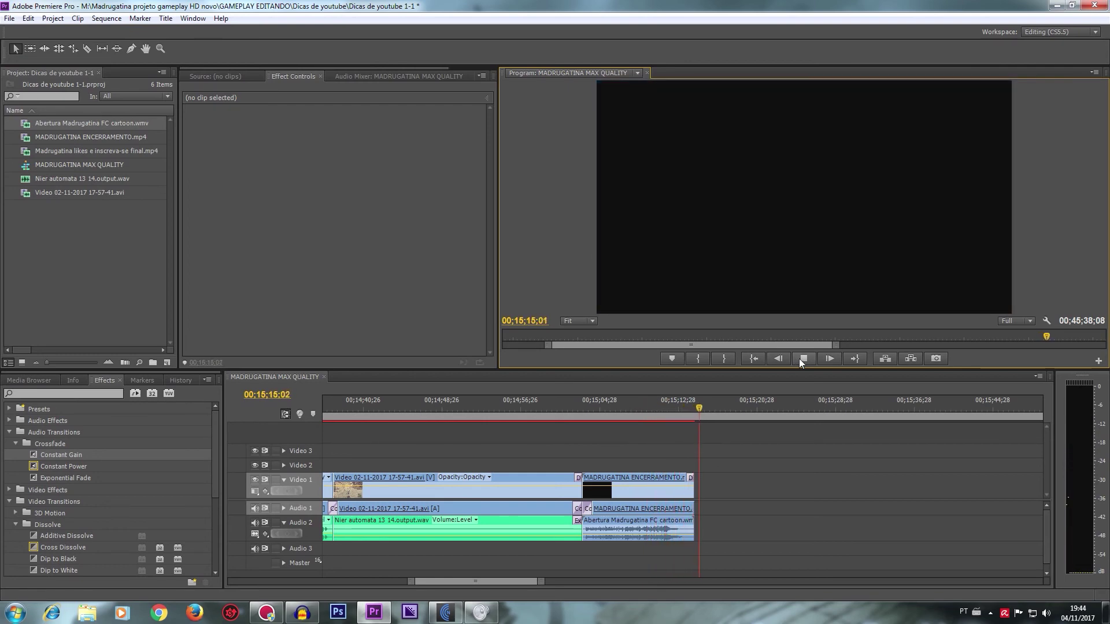
left_click(801, 359)
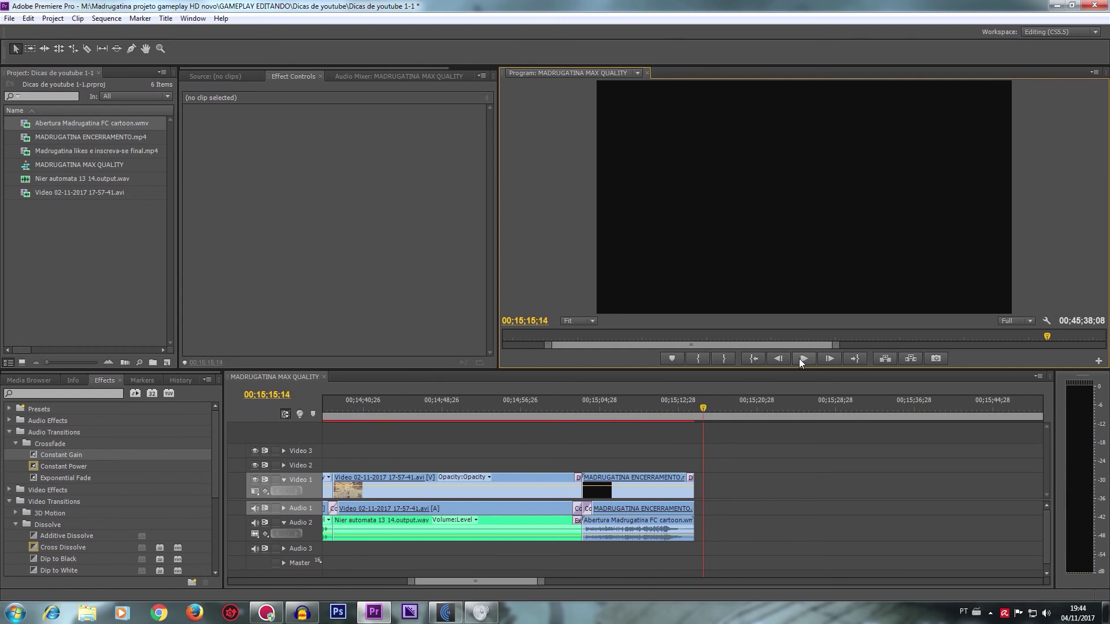
Step: Start Save As and browse through GAMEPLAY EDITANDO > Nier automata into the Nier automata 13 14 folder
left_click(11, 20)
left_click(35, 126)
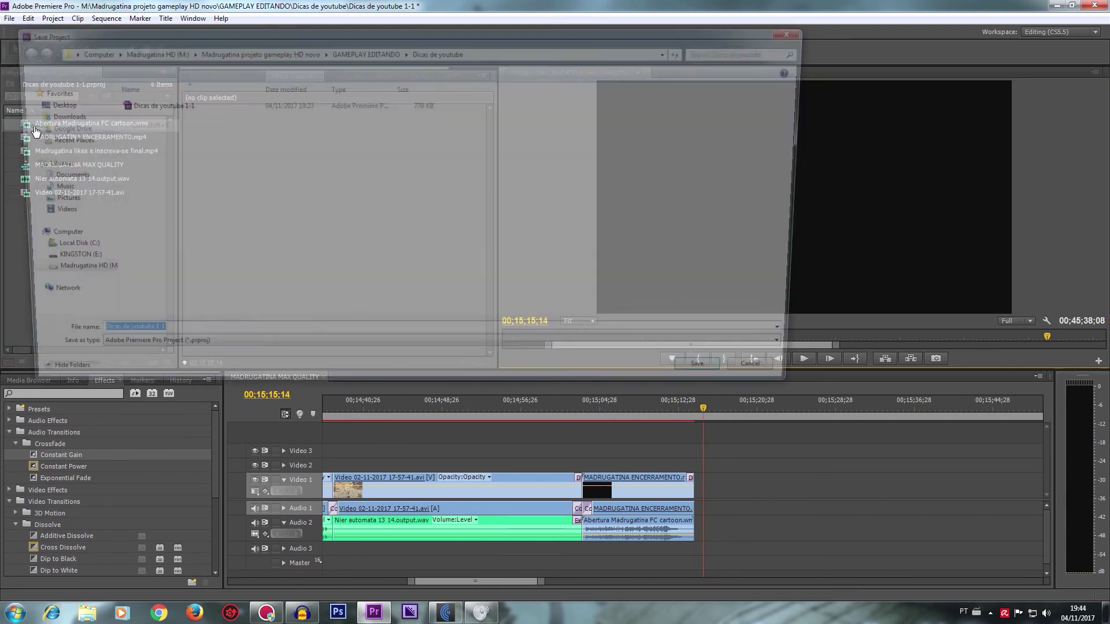
left_click(257, 51)
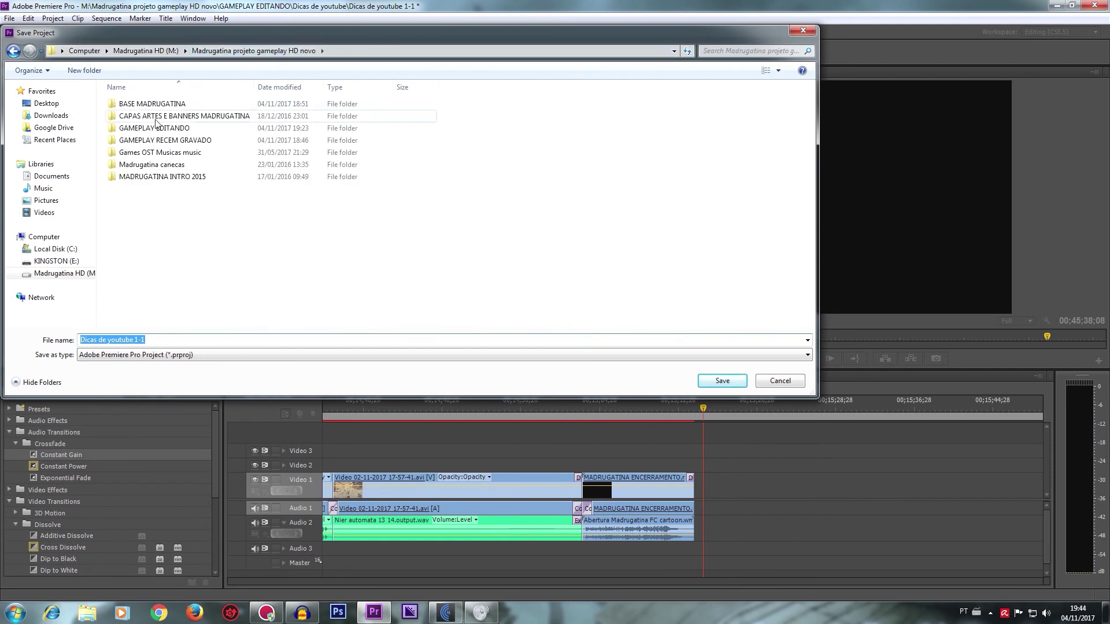
double_click(148, 129)
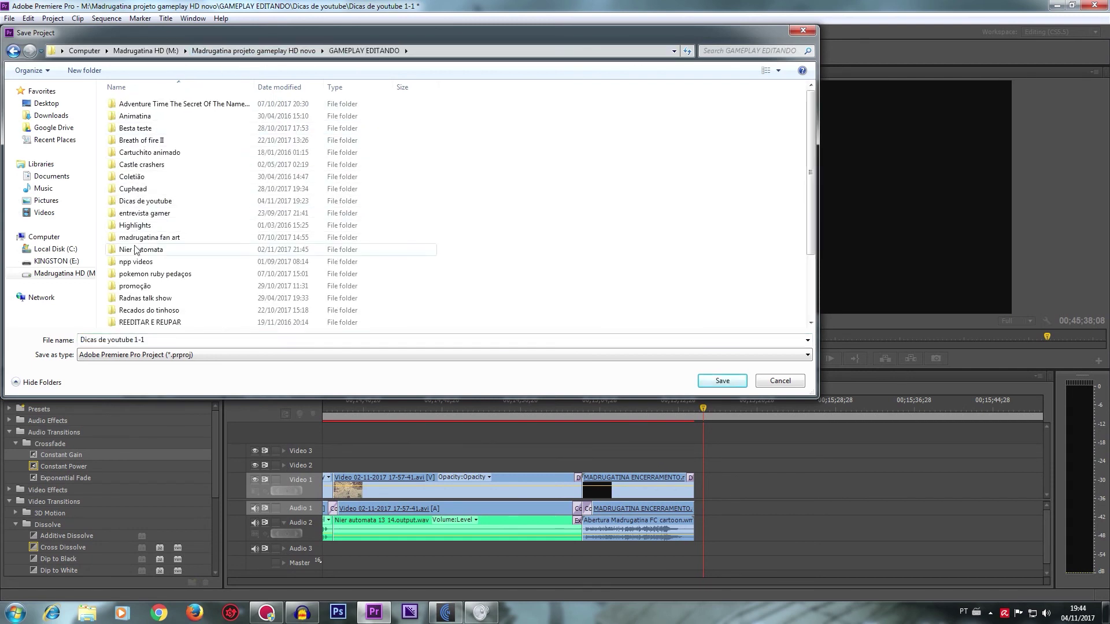
double_click(137, 250)
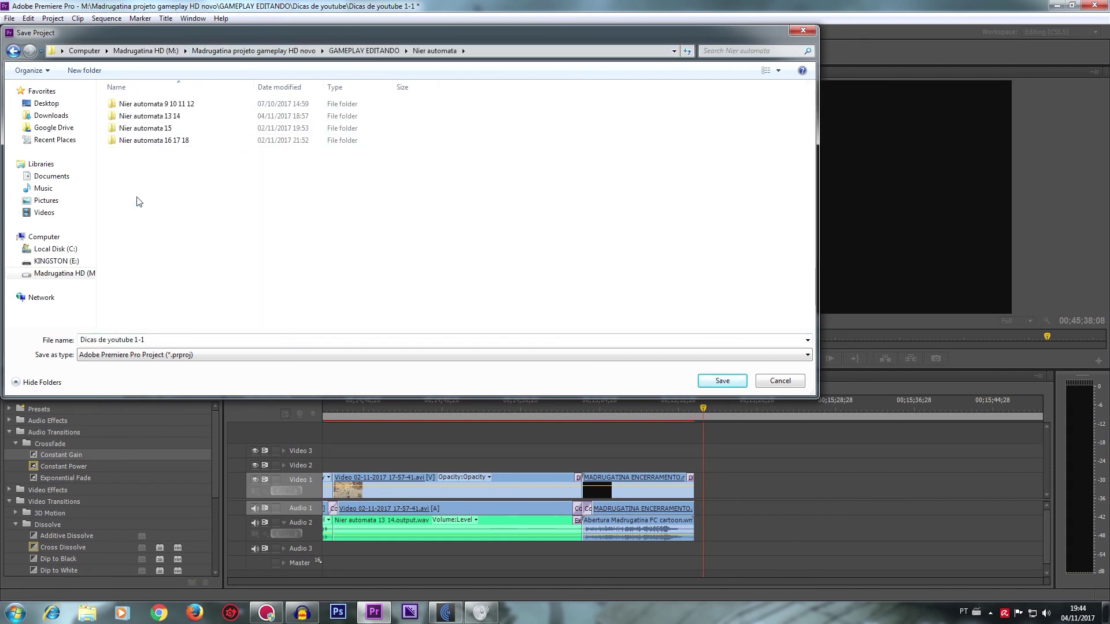
left_click(155, 120)
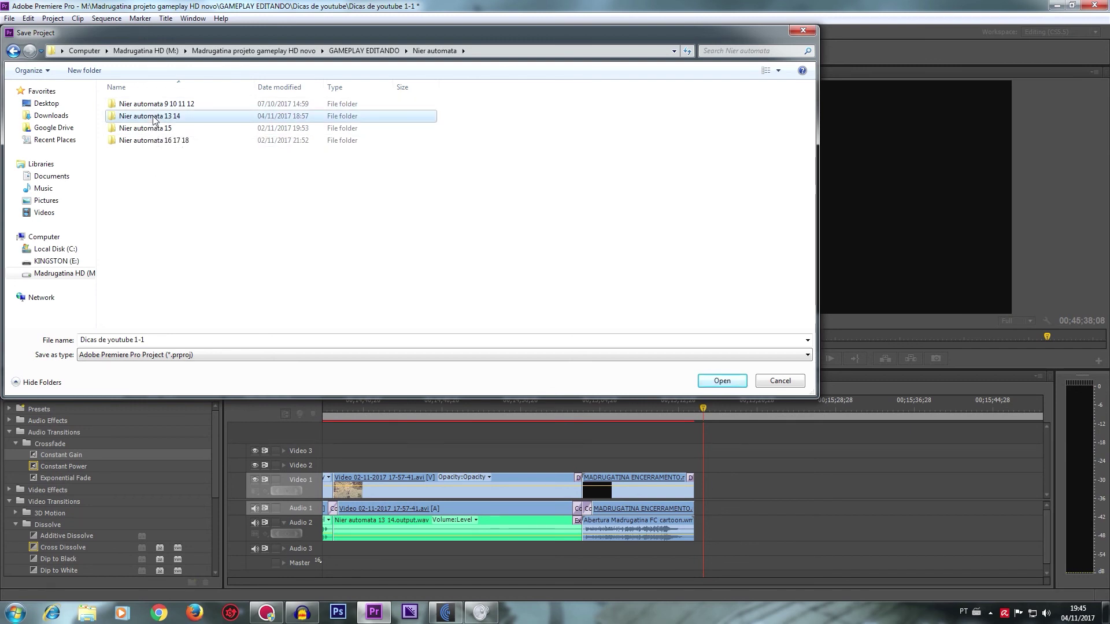
left_click(153, 118)
left_click(150, 176)
double_click(150, 118)
Step: Create a Nier automata 14 folder there and save the project inside it as Nier automata 14-1
right_click(148, 124)
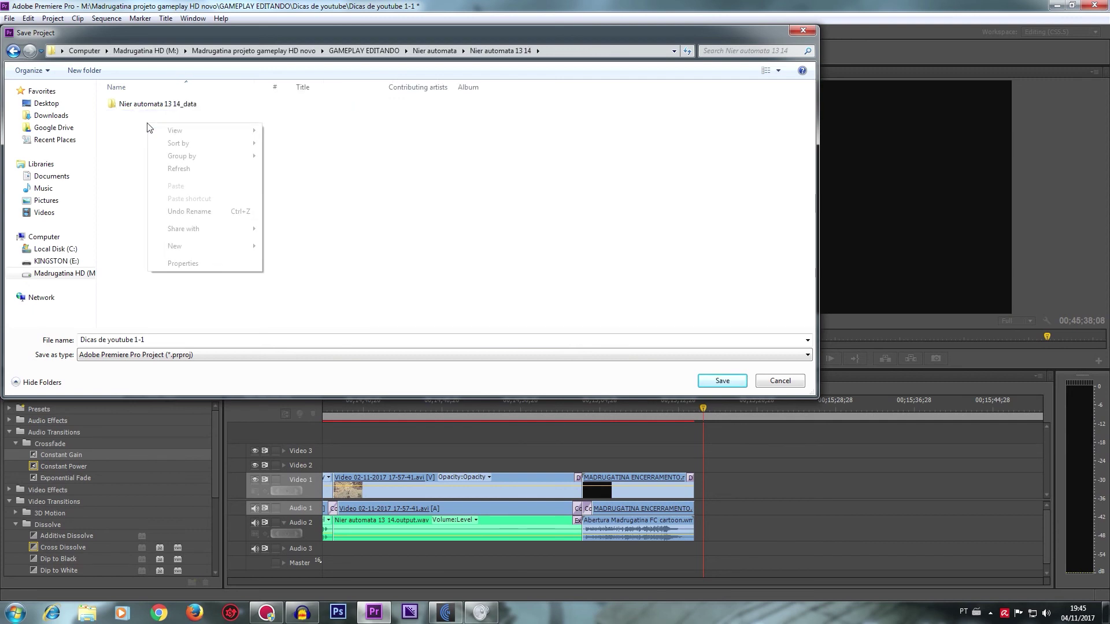
mouse_move(223, 247)
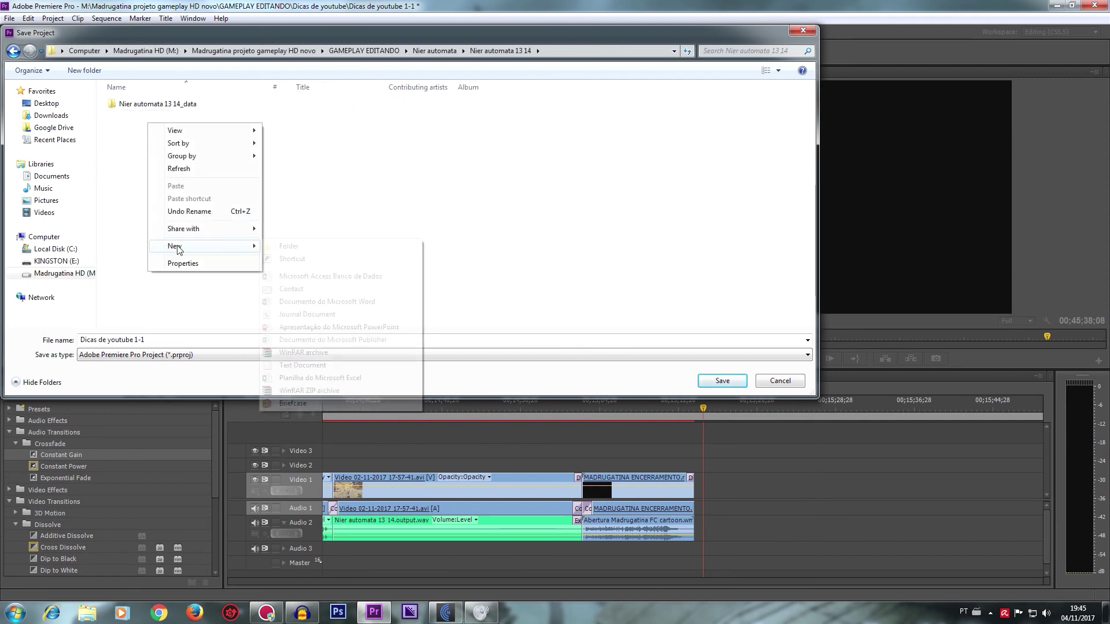
left_click(284, 249)
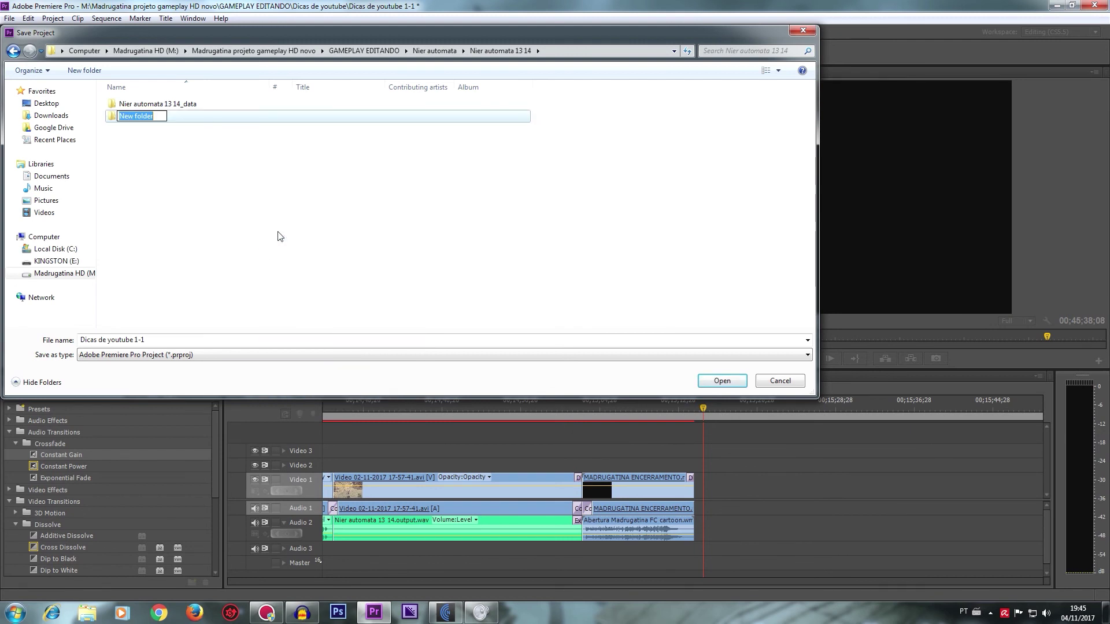
left_click(229, 207)
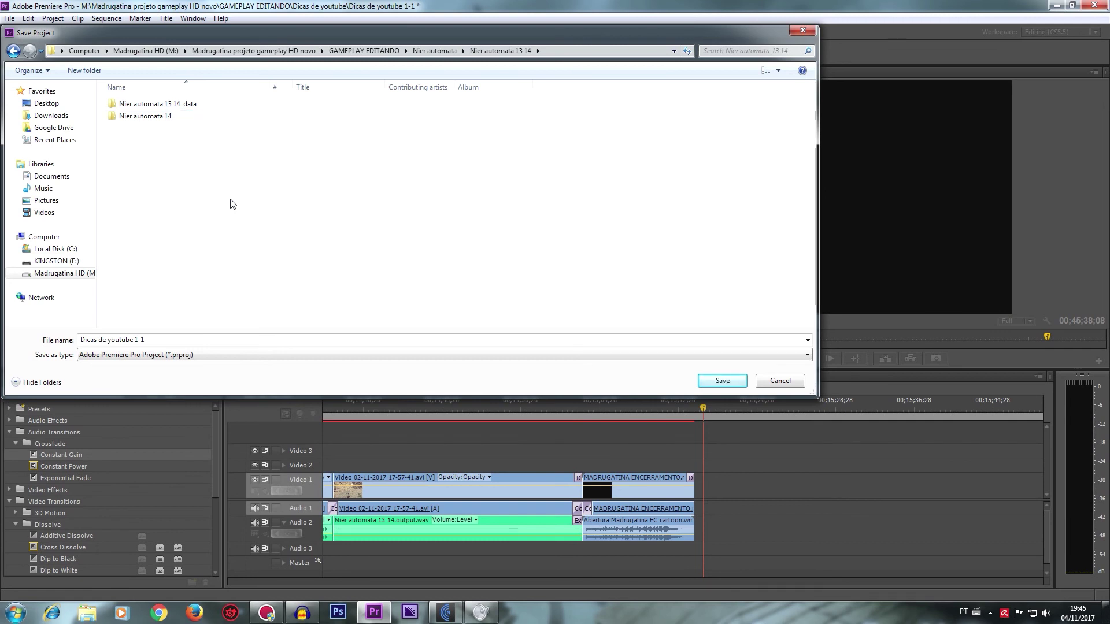
double_click(160, 120)
triple_click(155, 342)
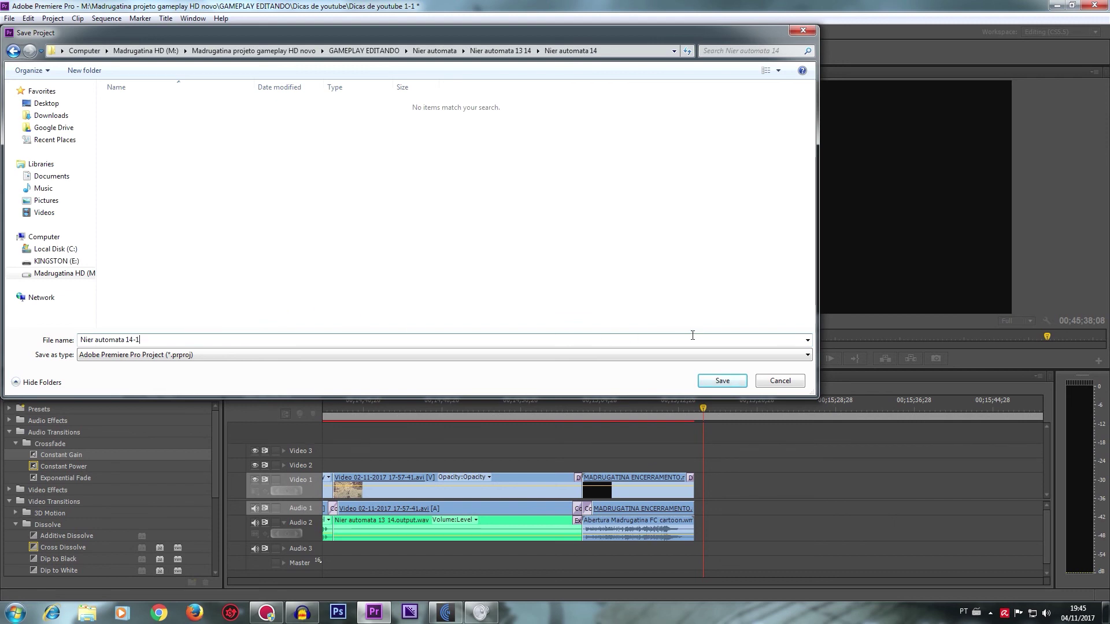
left_click(710, 384)
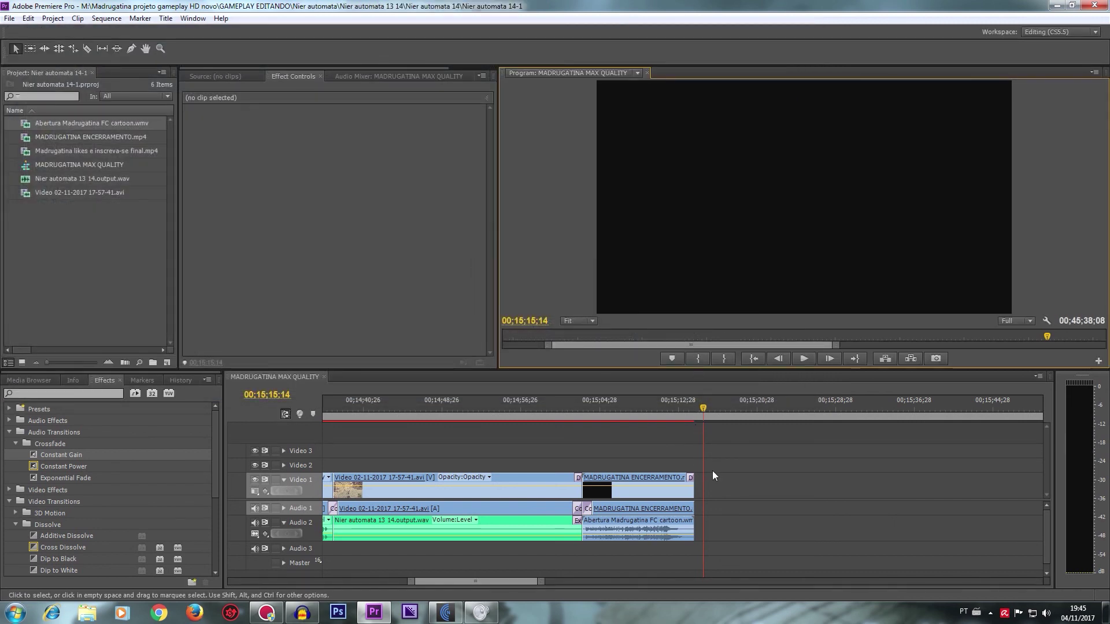
Step: Zoom the timeline out and delete the stray later clips at the right of the sequence
key("minus")
key("minus")
key("minus")
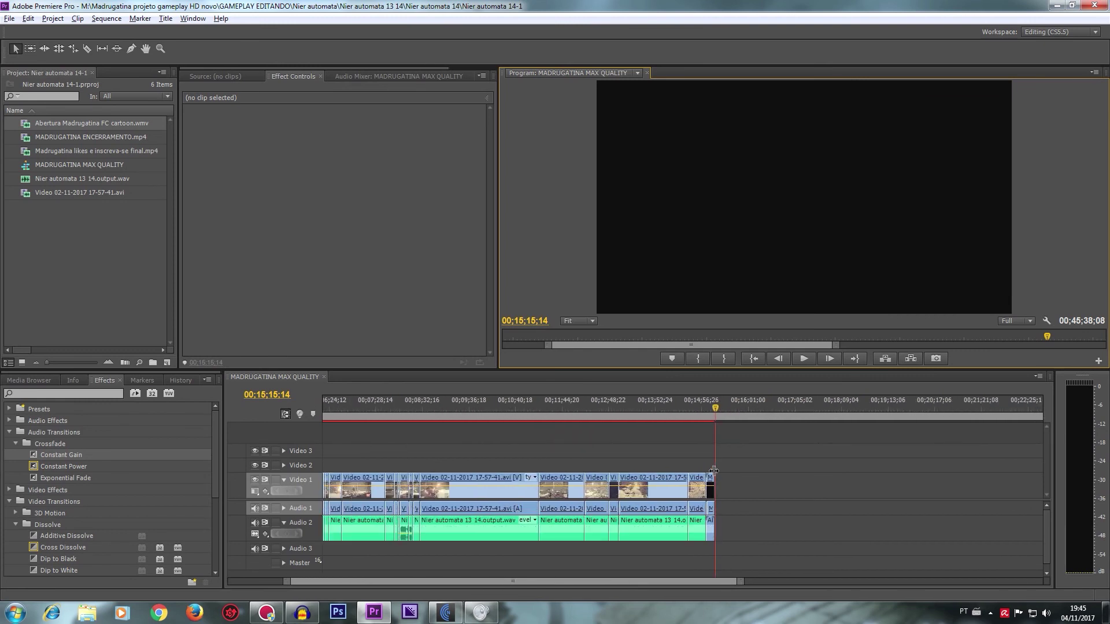
key("minus")
key("minus")
left_click_drag(647, 450, 756, 538)
key("Delete")
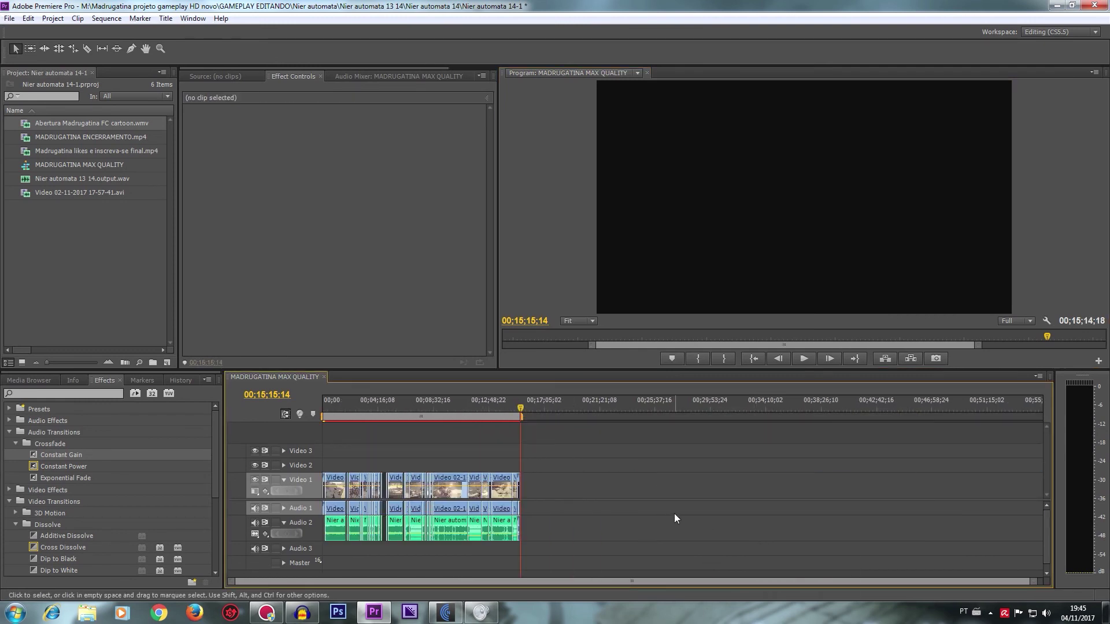
left_click(12, 18)
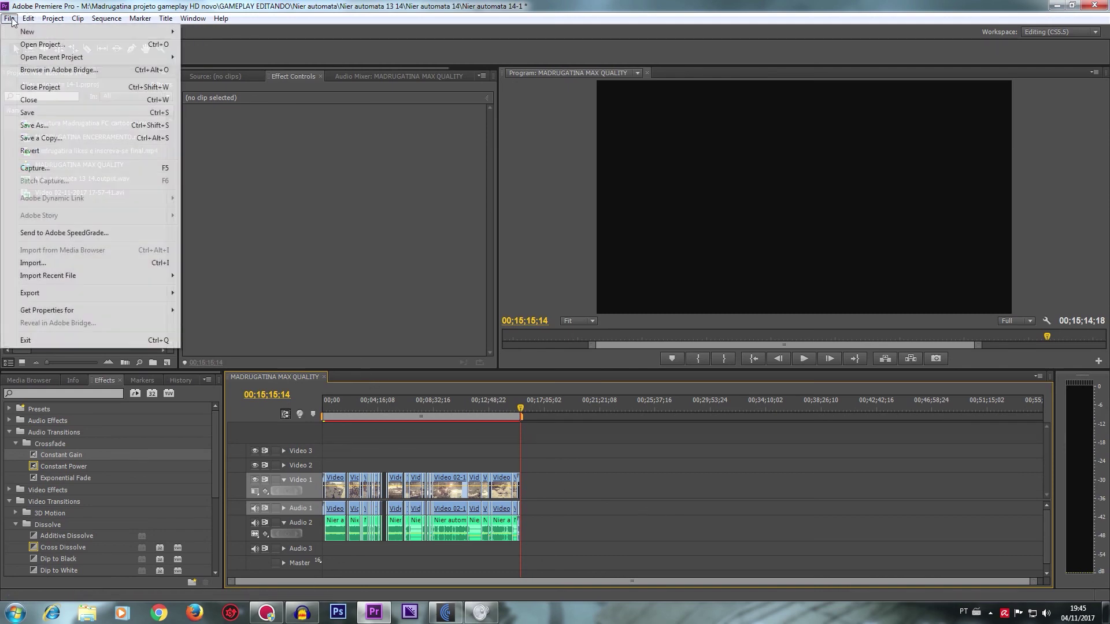
Step: In a new Save As, create a Nier automata 13 folder inside Nier automata 13 14
left_click(42, 126)
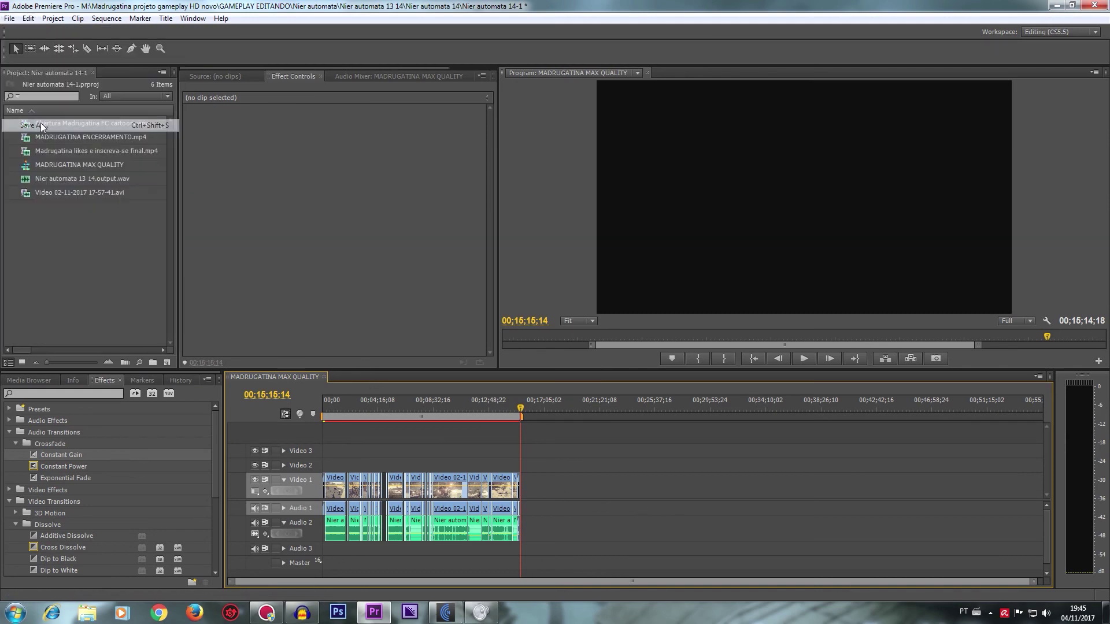
left_click(500, 51)
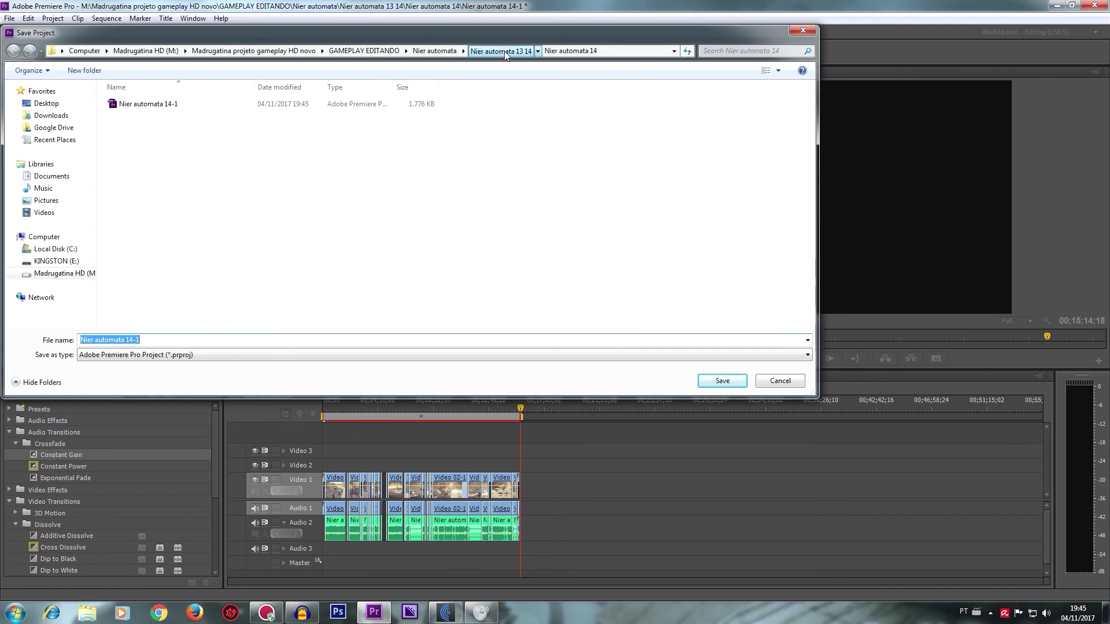
right_click(150, 165)
mouse_move(249, 284)
left_click(300, 284)
type("Nier automata 13 14")
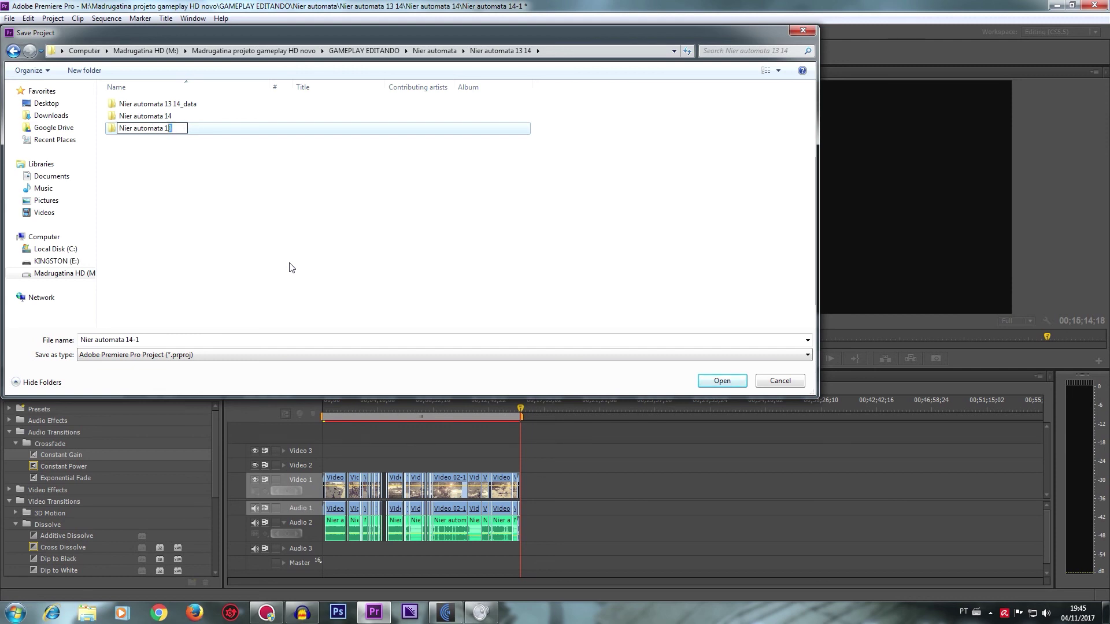
left_click(256, 234)
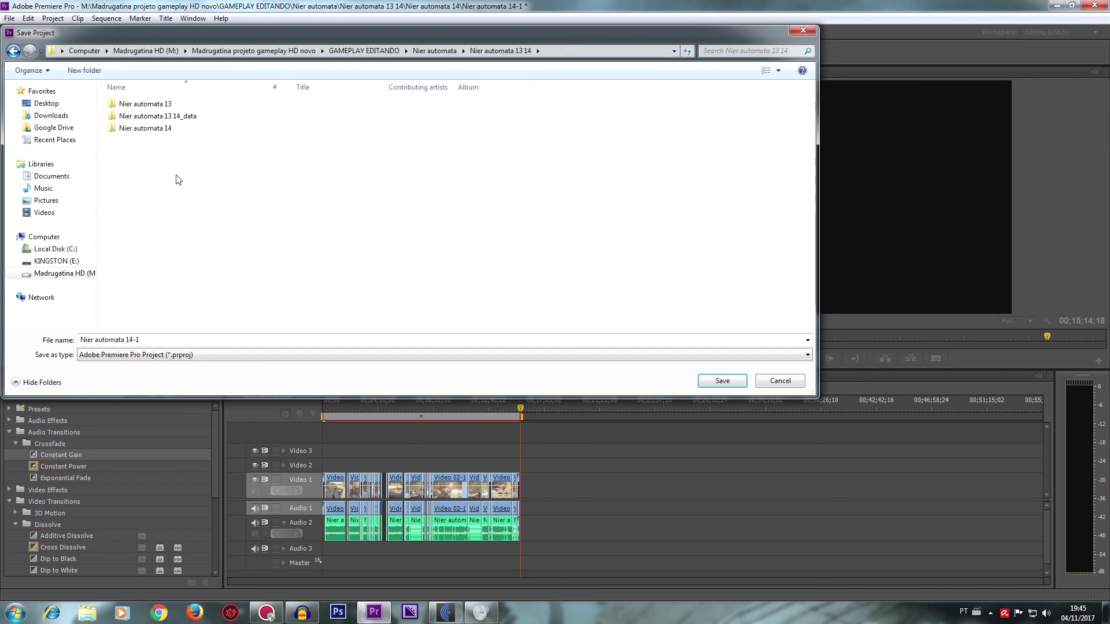
Step: Save the project in the Nier automata 13 folder as Nier automata 13-FINAL
double_click(152, 106)
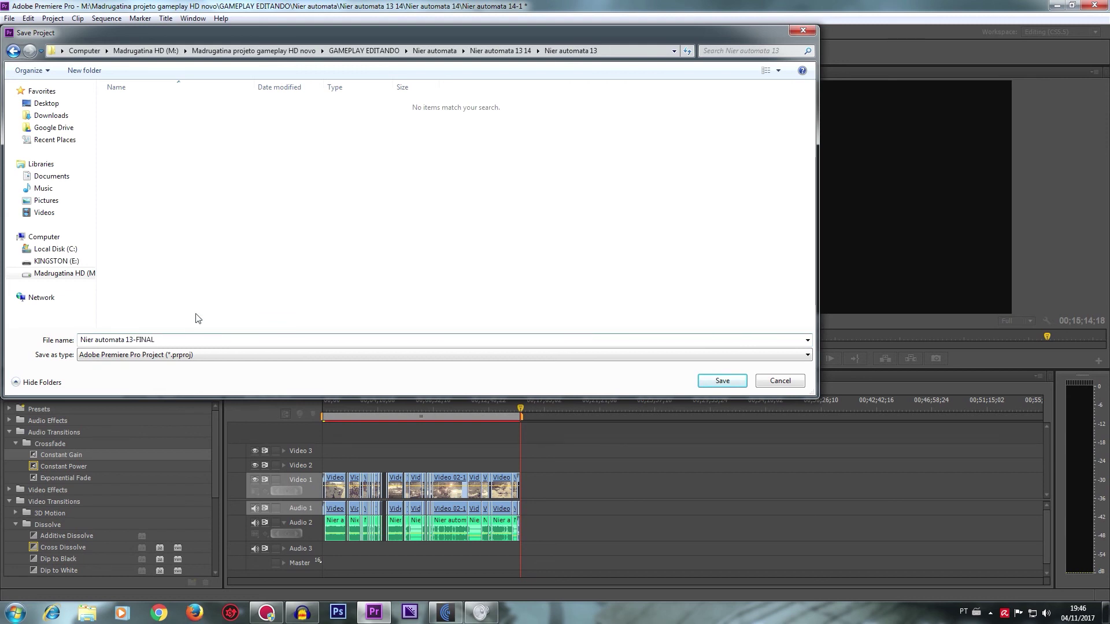
left_click(702, 382)
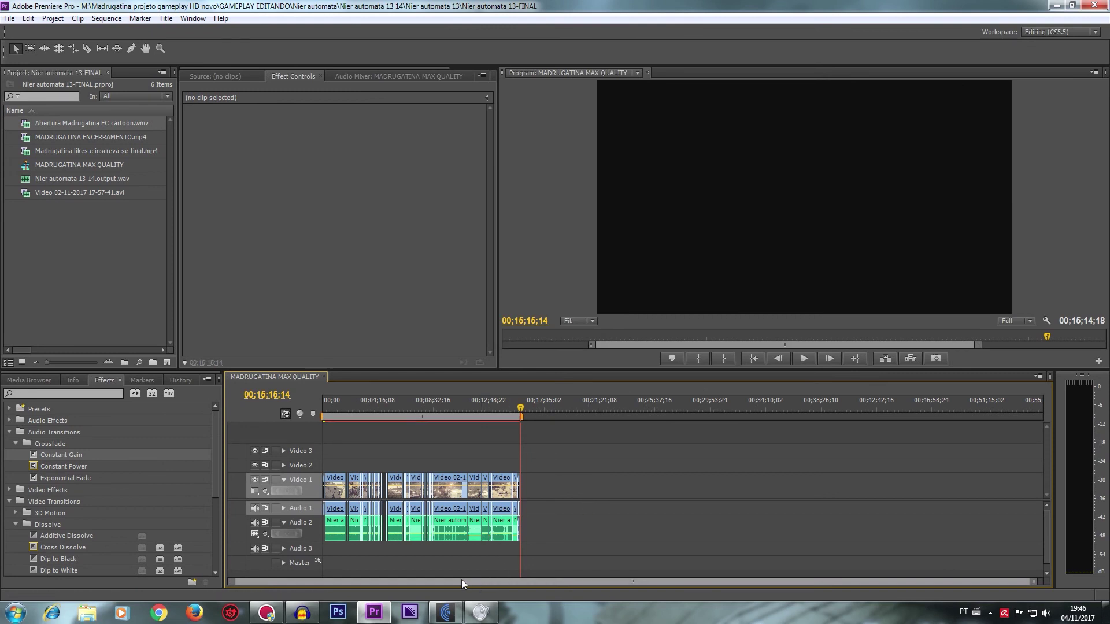
key("equal")
Step: Zoom in on the sequence's ending near 00;15;15, then close Premiere Pro
scroll(501, 487, "up", 2)
scroll(501, 487, "up", 1)
scroll(521, 526, "up", 2)
scroll(489, 541, "up", 1)
mouse_move(427, 579)
left_mouse_down()
mouse_move(408, 581)
mouse_move(555, 578)
mouse_move(538, 578)
left_mouse_up()
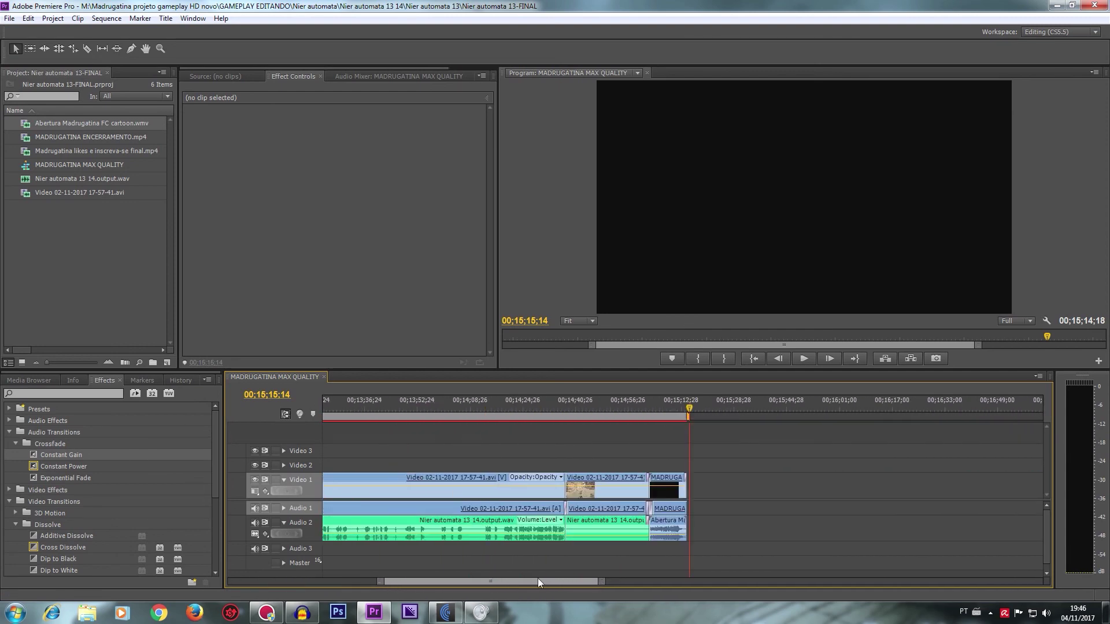
left_click(1093, 5)
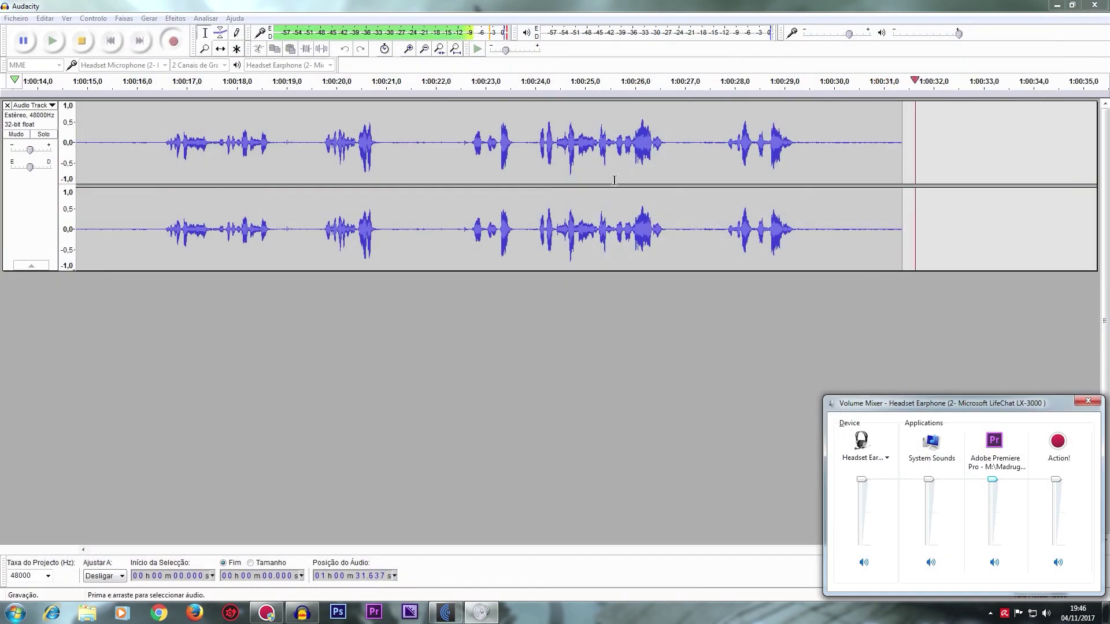